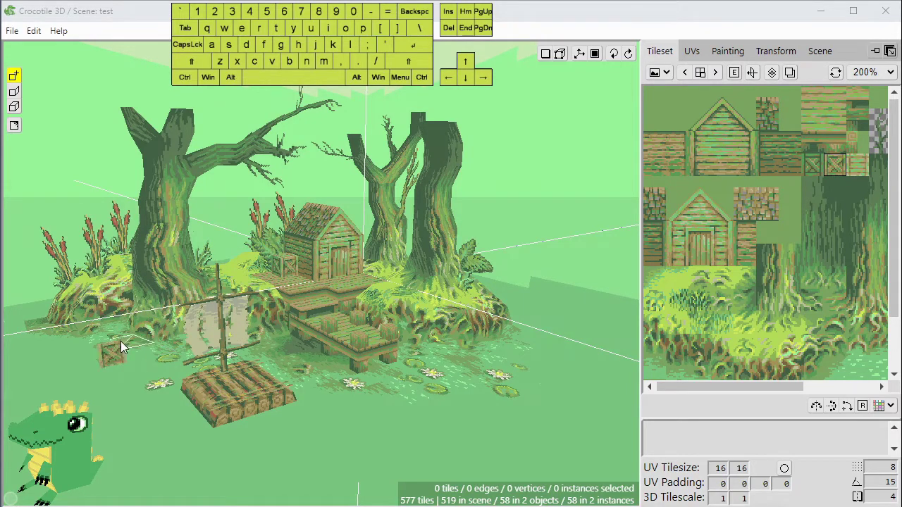
Examine the swamp scene with its cabin, dock, raft and trees from several viewing angles.
key("space")
left_click(314, 340)
key("space")
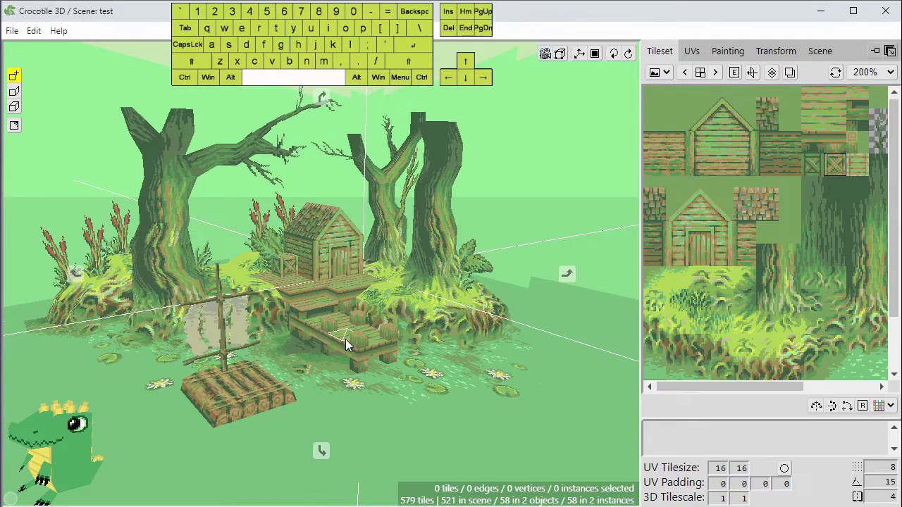
mouse_move(347, 343)
left_mouse_down()
mouse_move(268, 332)
mouse_move(380, 358)
mouse_move(351, 337)
left_mouse_up()
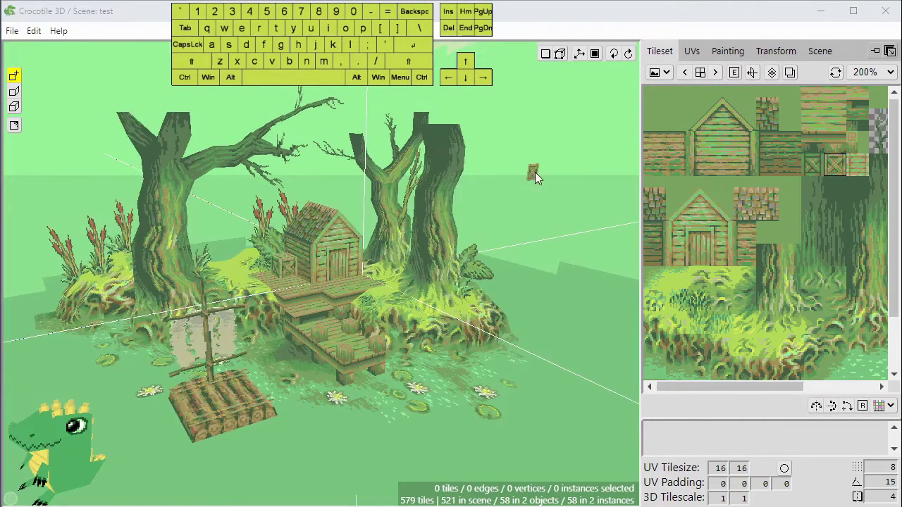
key("space")
left_click_drag(300, 170, 289, 186)
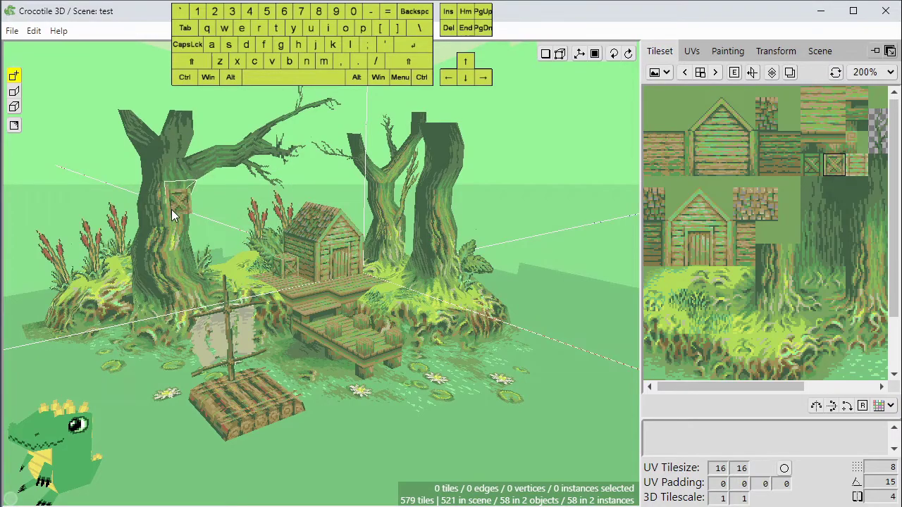
key("space")
mouse_move(218, 177)
left_mouse_down()
mouse_move(303, 171)
mouse_move(139, 174)
mouse_move(226, 176)
left_mouse_up()
mouse_move(391, 210)
left_mouse_down()
mouse_move(407, 210)
mouse_move(396, 201)
left_mouse_up()
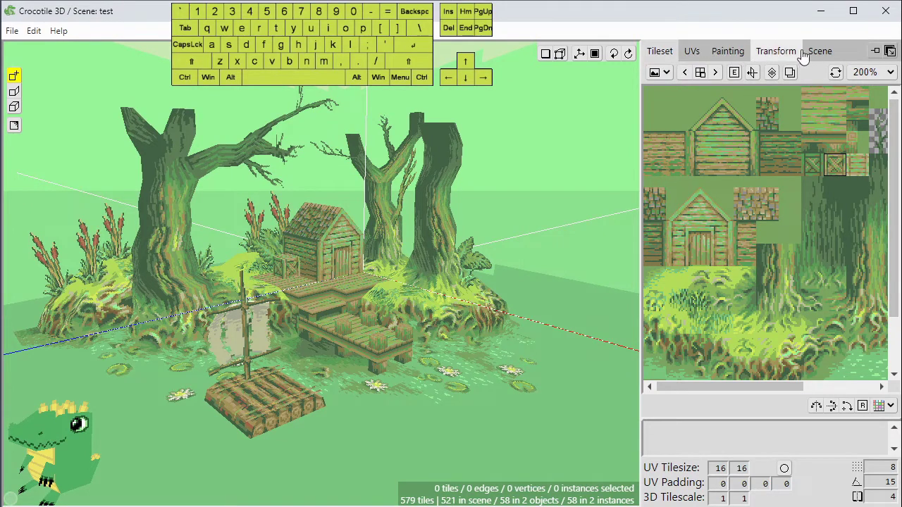
Look through the UV, painting, transform and scene tools, including the full range of transform settings, and return to the tileset.
left_click(692, 53)
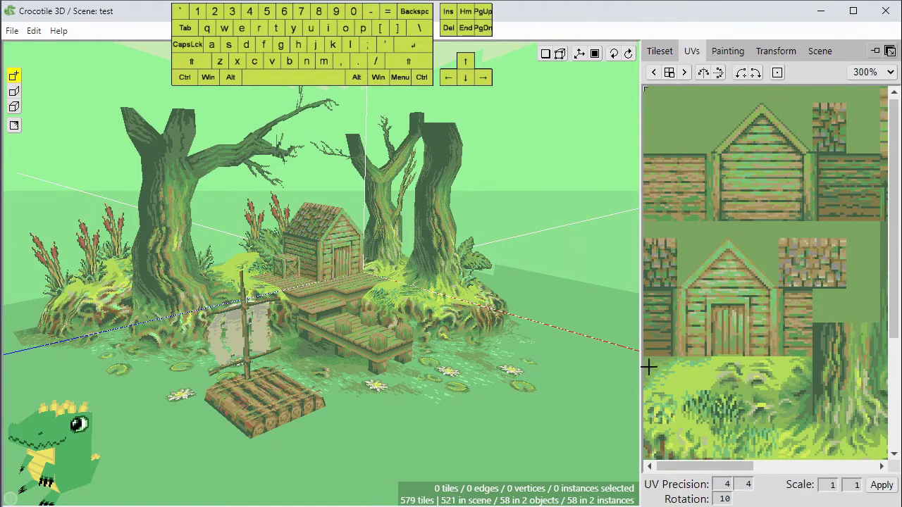
left_click(726, 51)
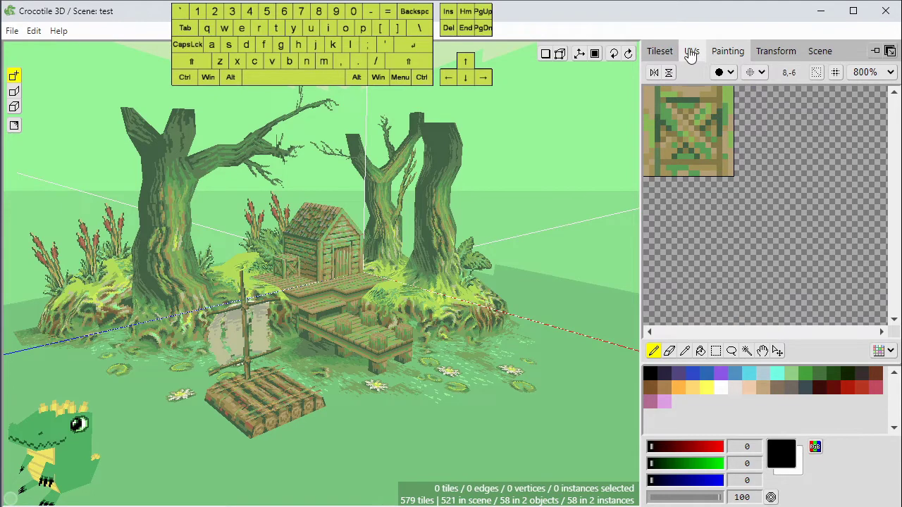
left_click(669, 54)
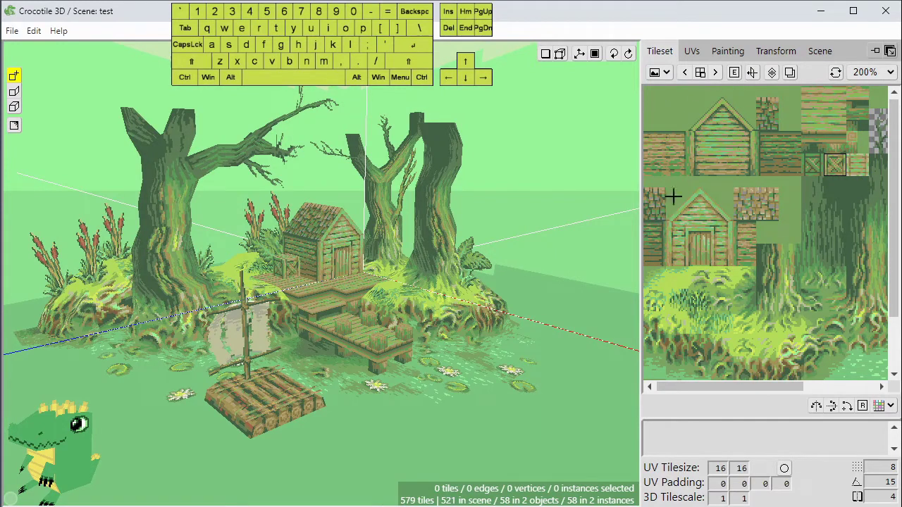
left_click(691, 51)
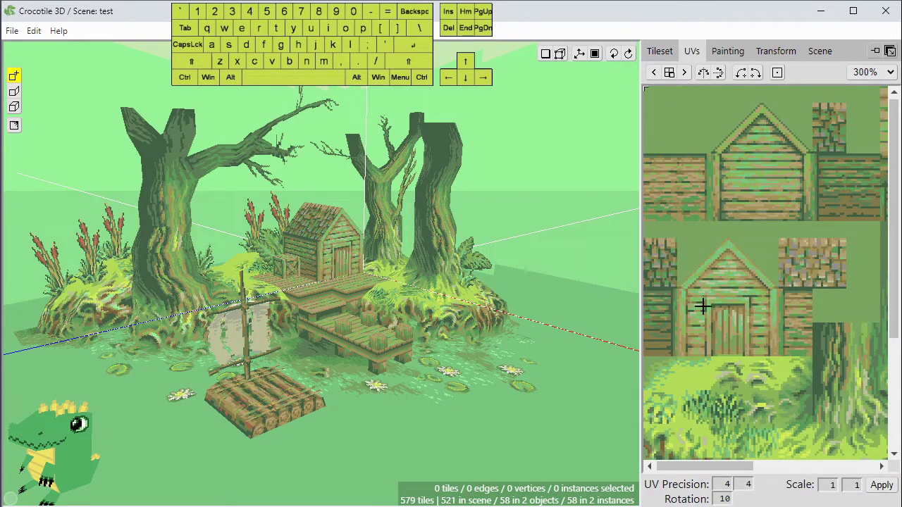
left_click(727, 51)
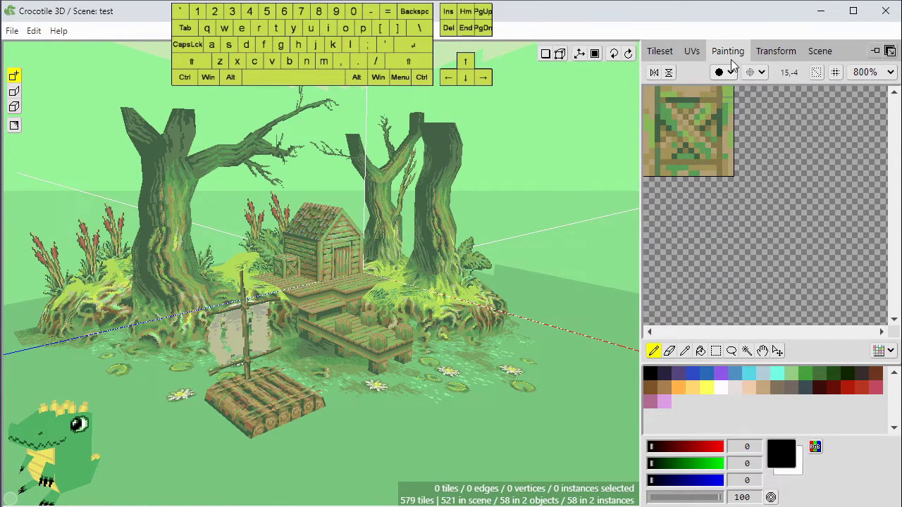
left_click(775, 51)
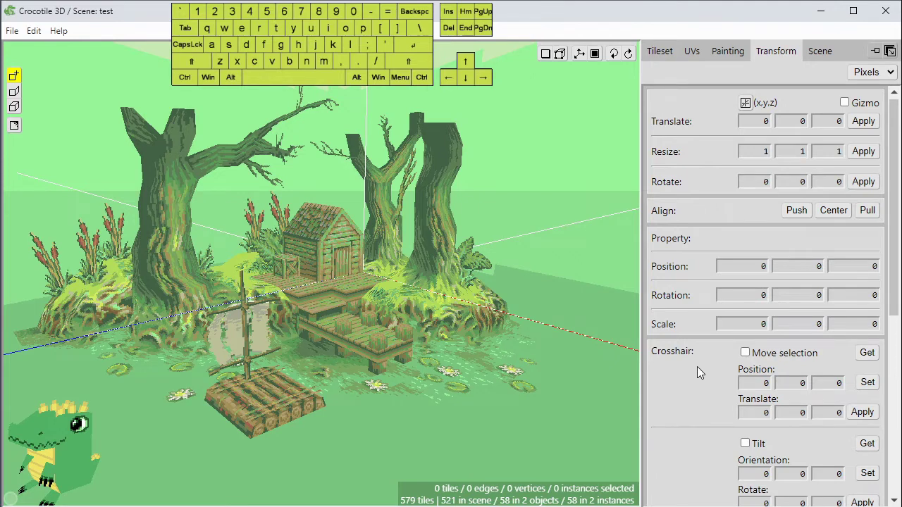
scroll(696, 369, "down", 5)
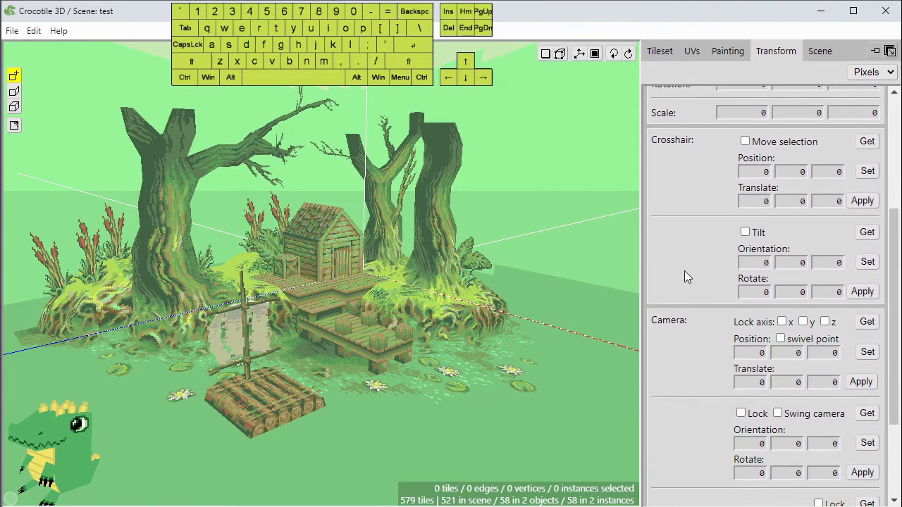
scroll(692, 373, "down", 3)
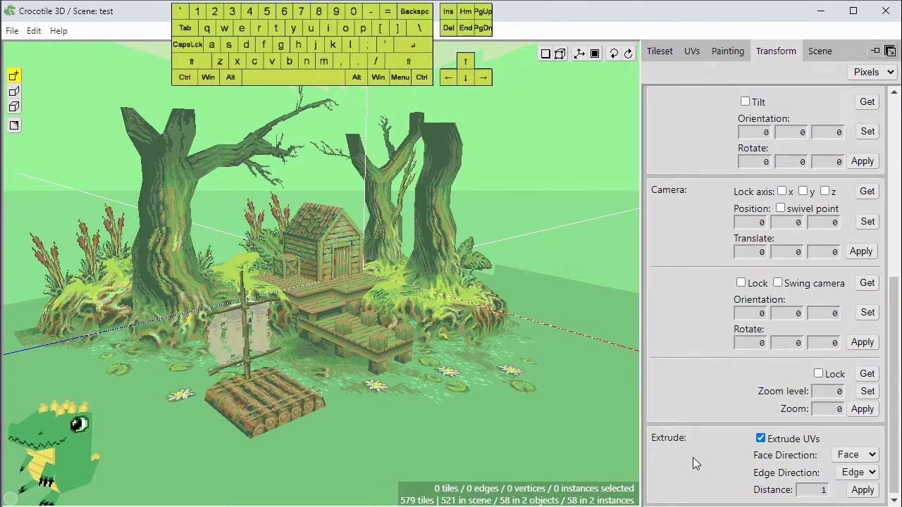
scroll(704, 291, "up", 8)
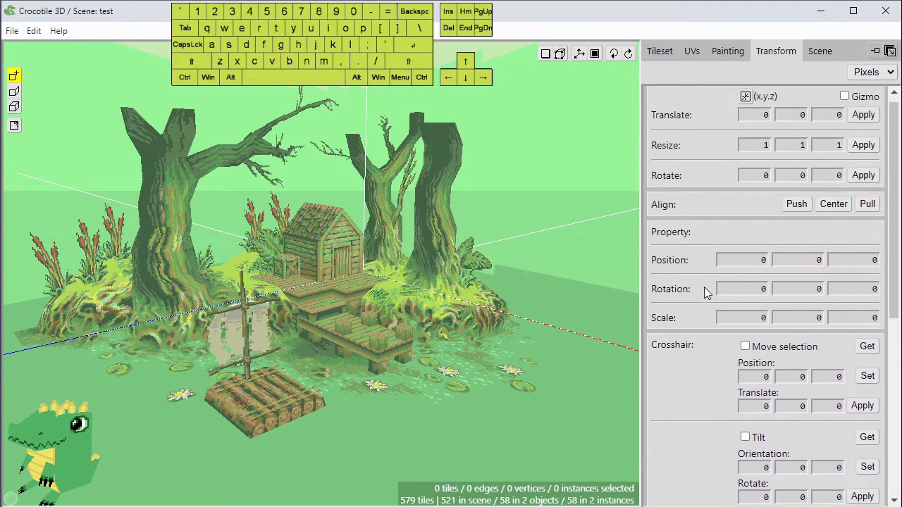
left_click(818, 52)
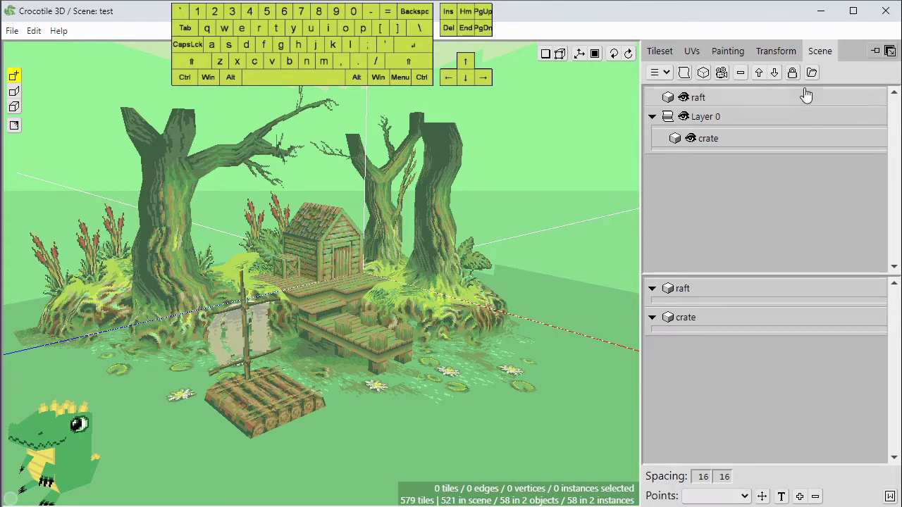
left_click(660, 52)
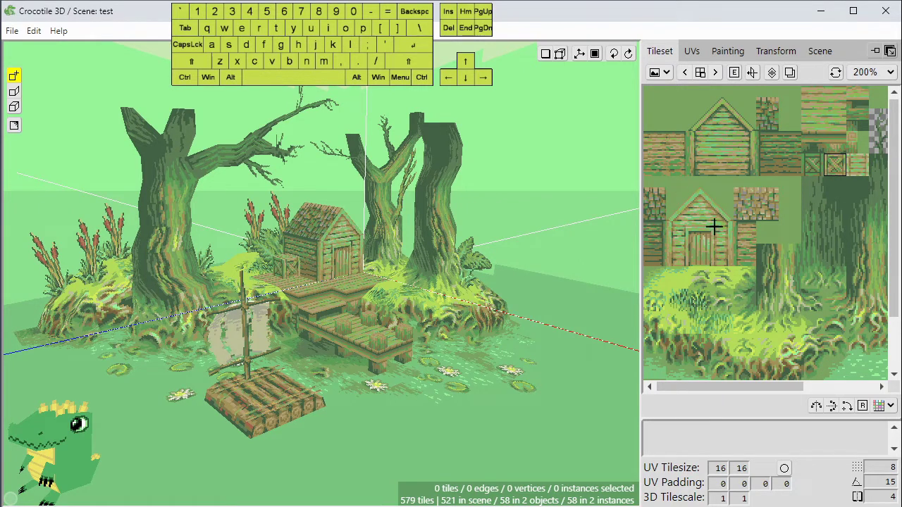
left_click(697, 212)
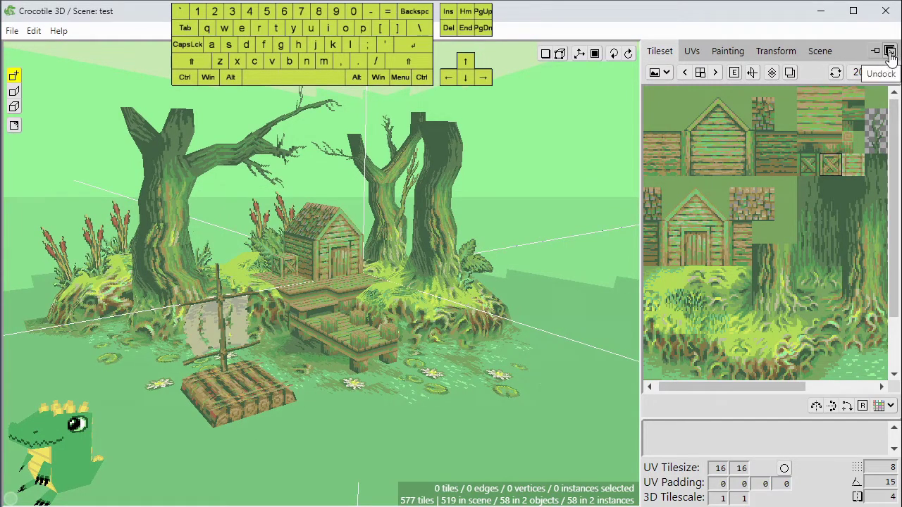
Undock the tool panel into a floating window showing the UVs, dock it again, and swap its docking side and back.
left_click(890, 54)
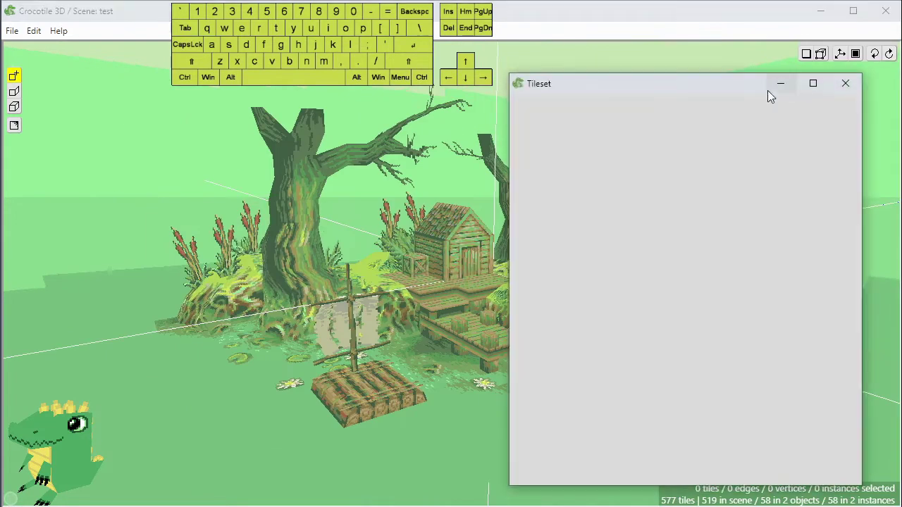
mouse_move(681, 74)
left_mouse_down()
mouse_move(682, 54)
mouse_move(684, 64)
mouse_move(671, 66)
left_mouse_up()
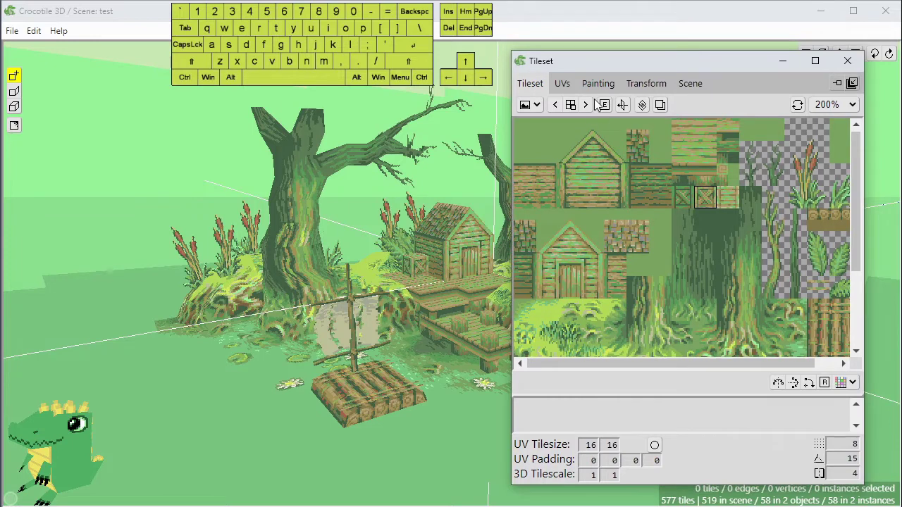
left_click(563, 83)
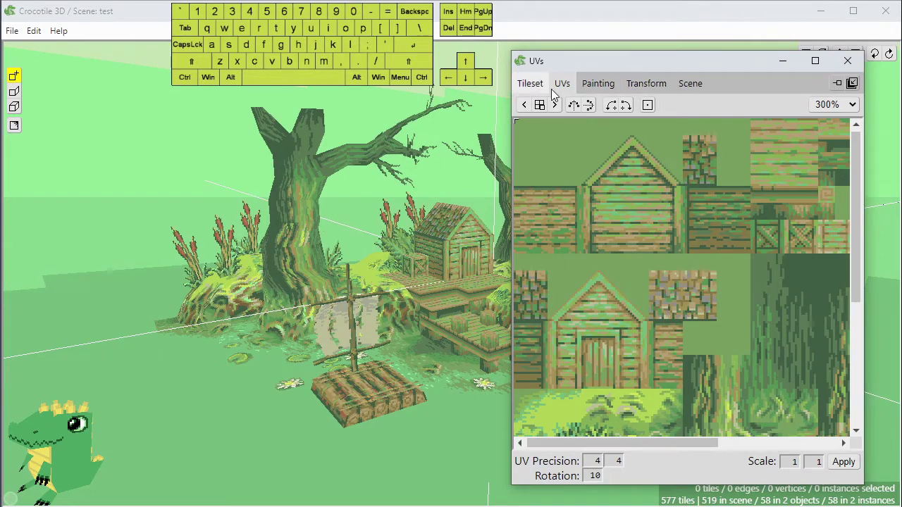
left_click_drag(604, 63, 583, 74)
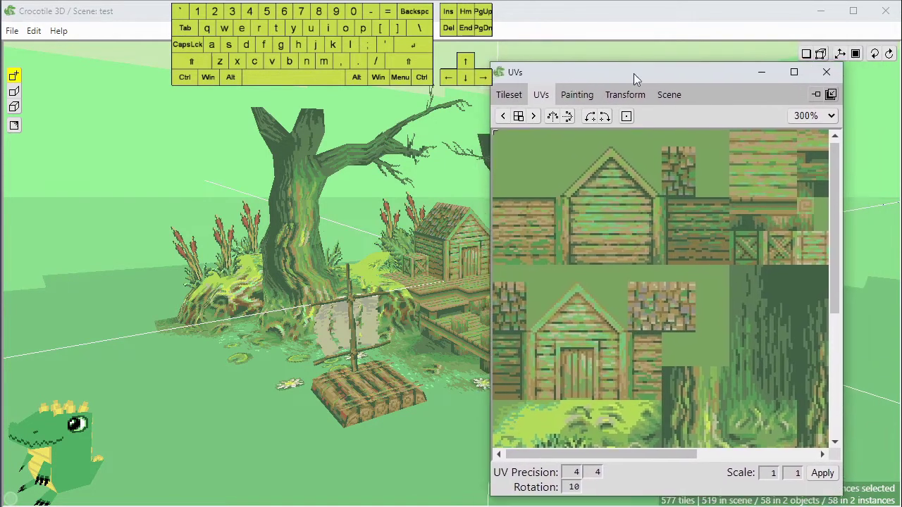
left_click(830, 95)
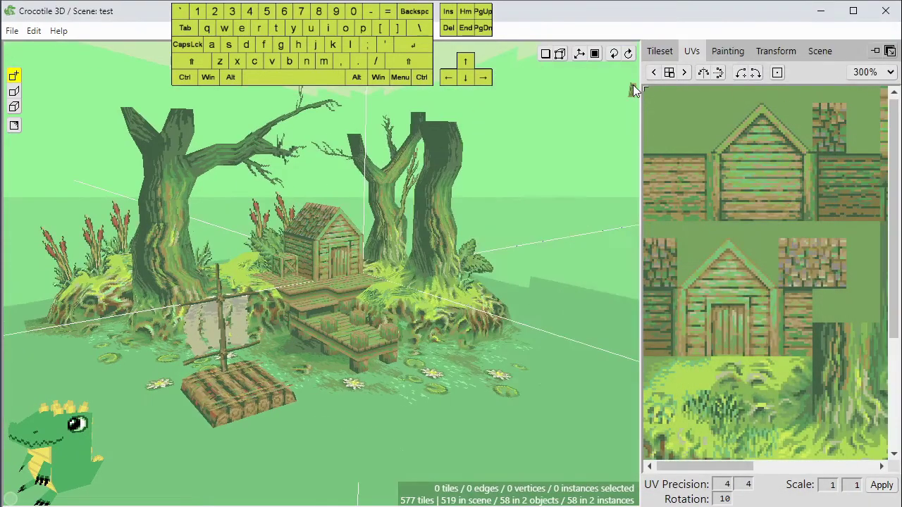
left_click(875, 54)
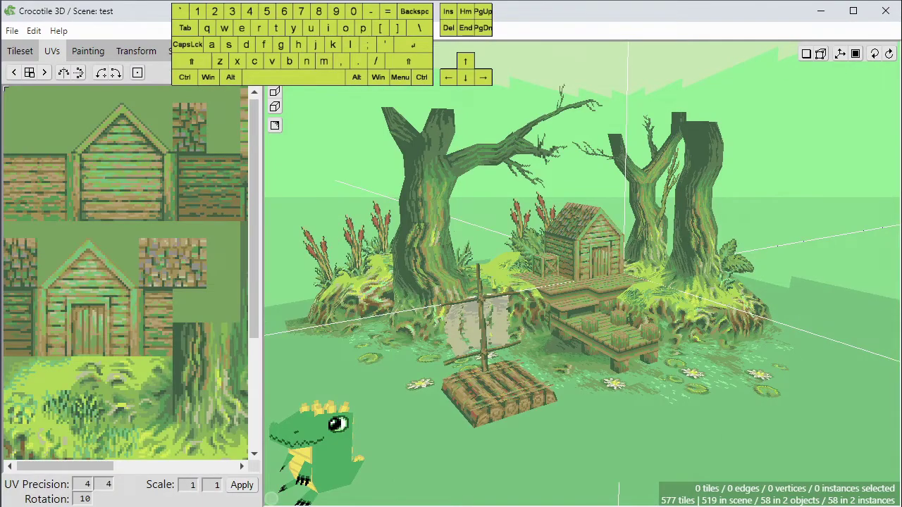
left_click(235, 54)
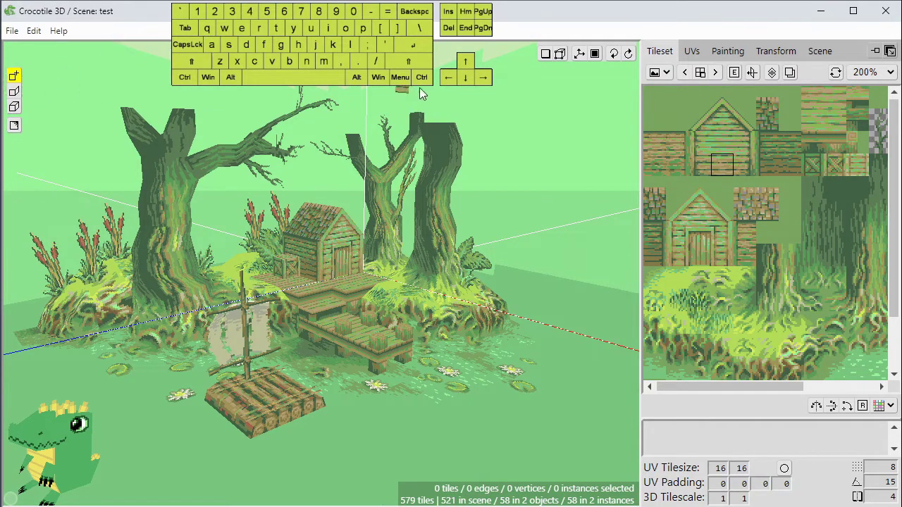
Switch to edit mode and examine the vertices and edges of the scene around the cabin from several angles.
key("space")
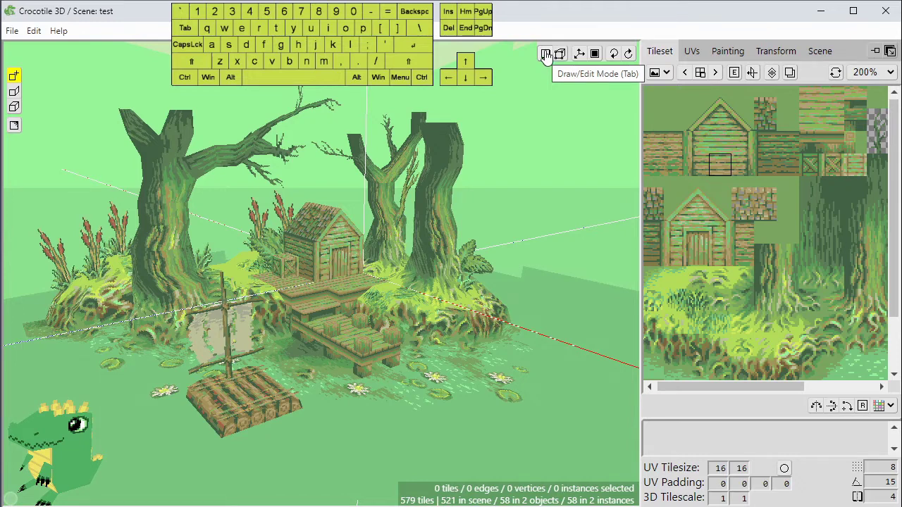
left_click(546, 57)
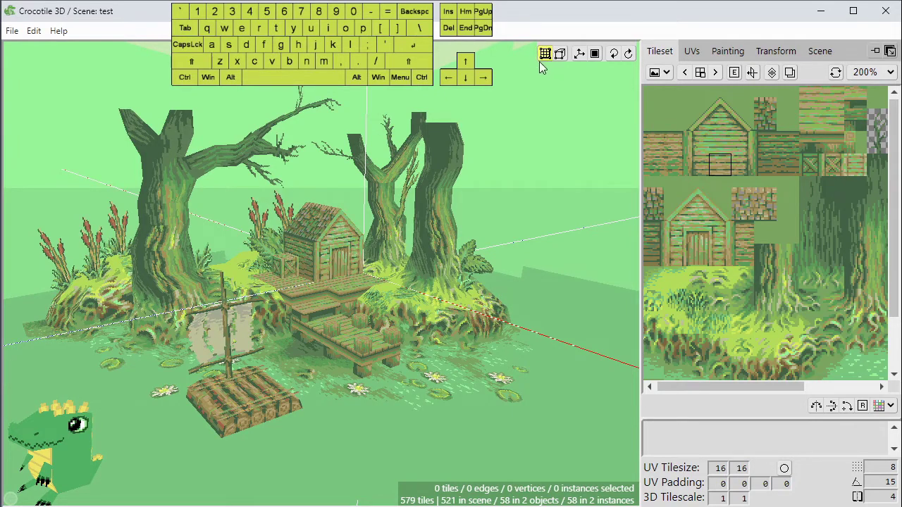
key("space")
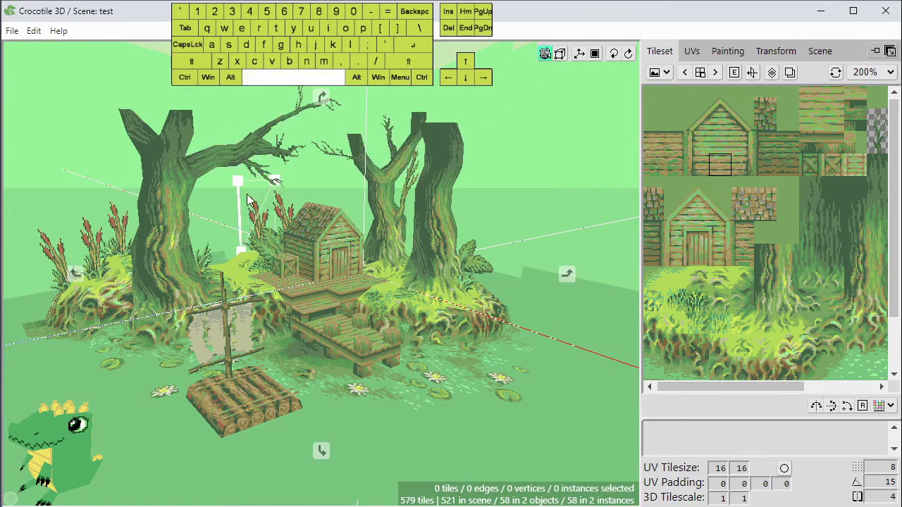
left_click_drag(239, 197, 247, 200)
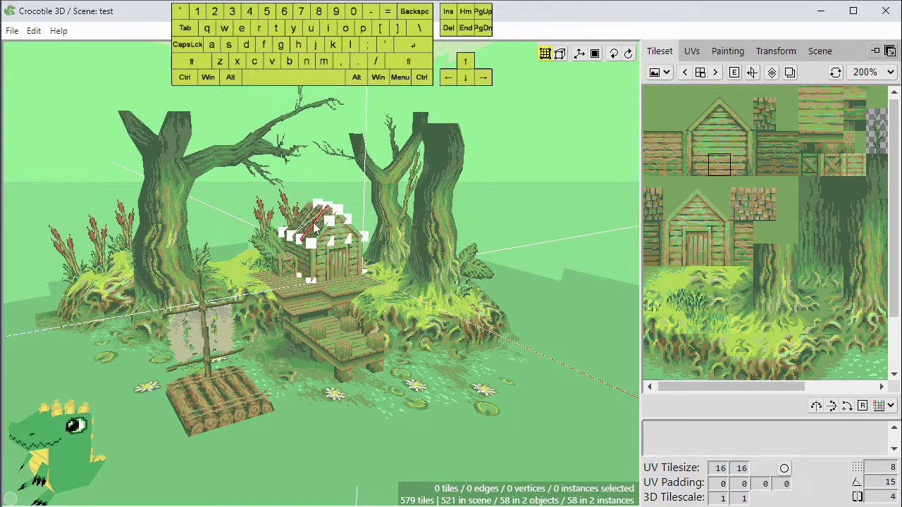
key("space")
left_click_drag(282, 275, 314, 292)
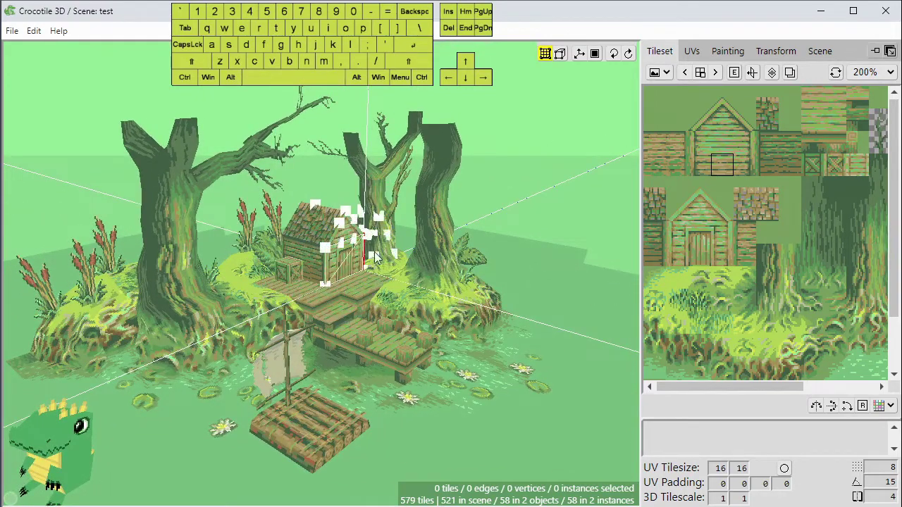
key("space")
left_click_drag(327, 294, 309, 286)
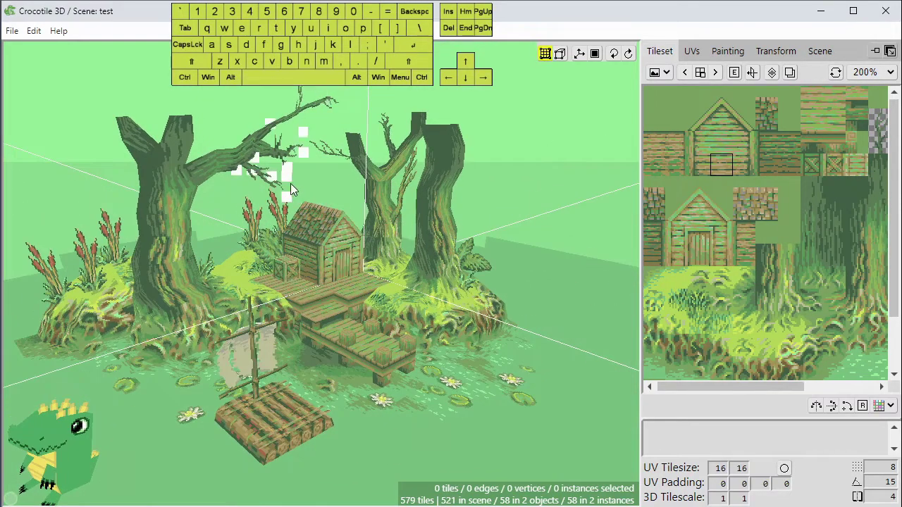
Toggle repeatedly between draw mode and edit mode, ending in edit mode.
key("Tab")
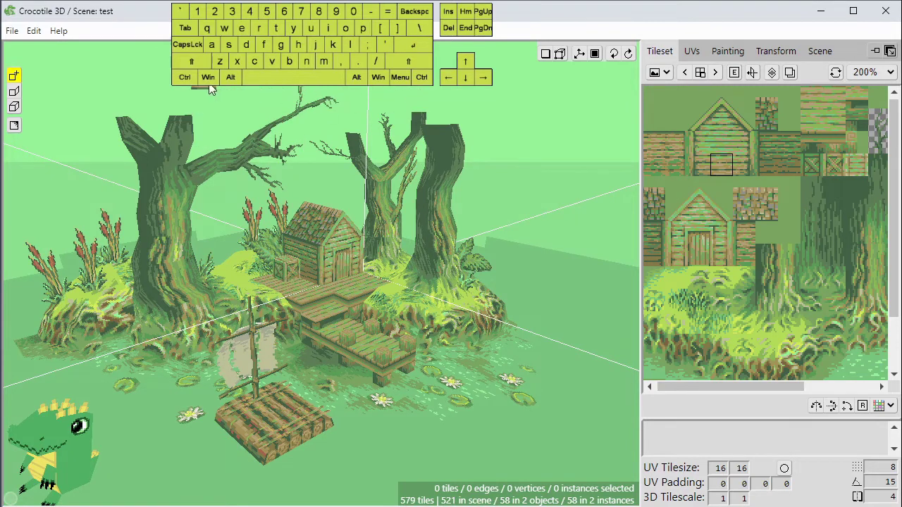
key("Tab")
key("Tab")
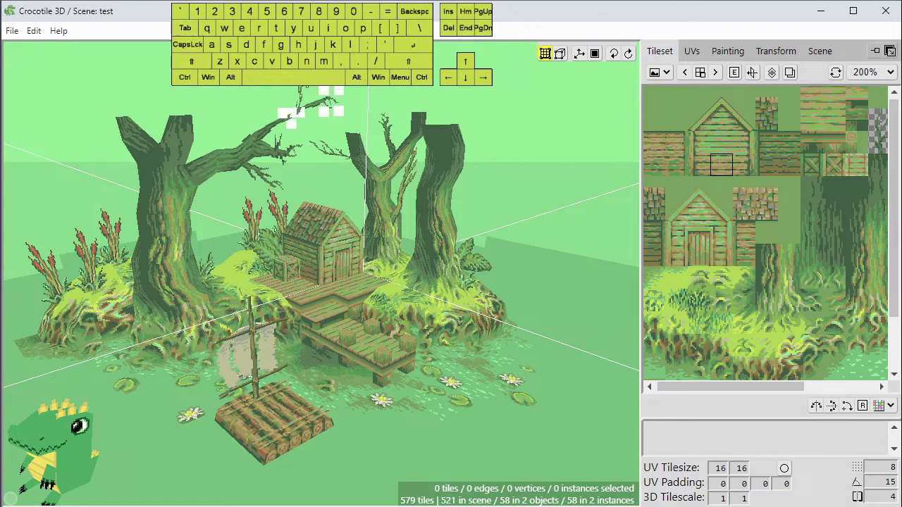
key("Tab")
key("Tab")
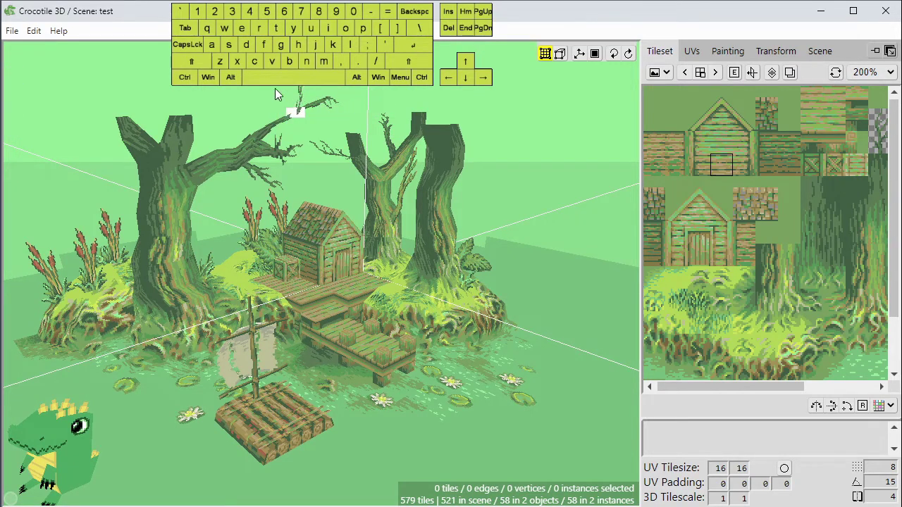
Examine the tree vertices from another angle and return to draw mode.
key("space")
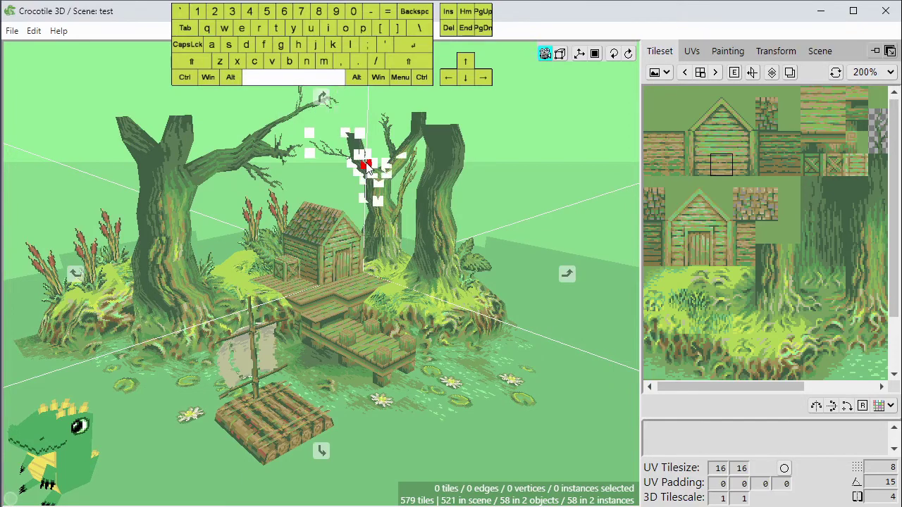
key("space")
mouse_move(376, 193)
left_mouse_down()
mouse_move(288, 193)
mouse_move(373, 197)
left_mouse_up()
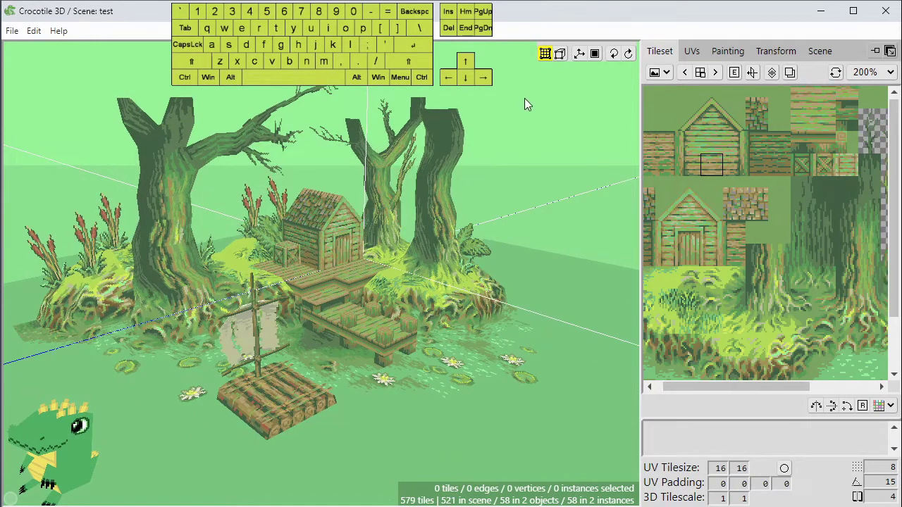
left_click(545, 56)
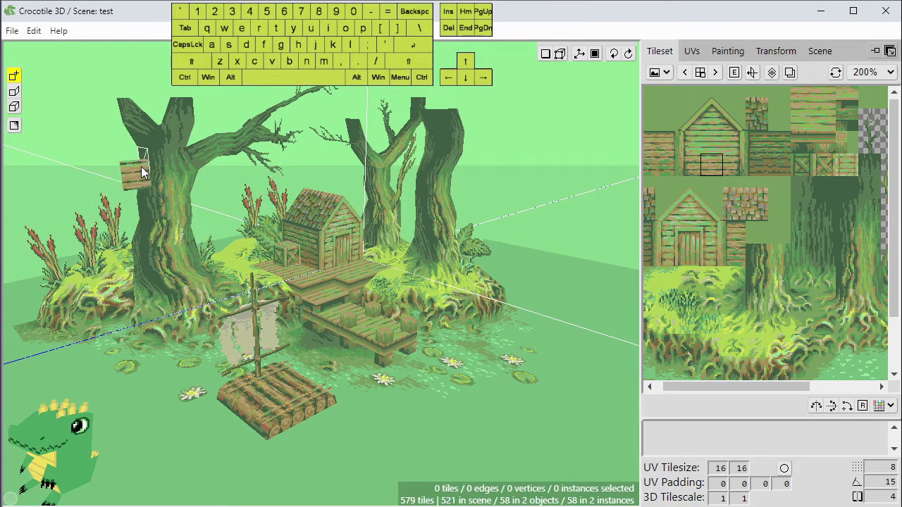
Orbit and pan the swamp scene in draw mode to view the trees, cabin and raft from different angles.
key("space")
left_click_drag(203, 187, 174, 191)
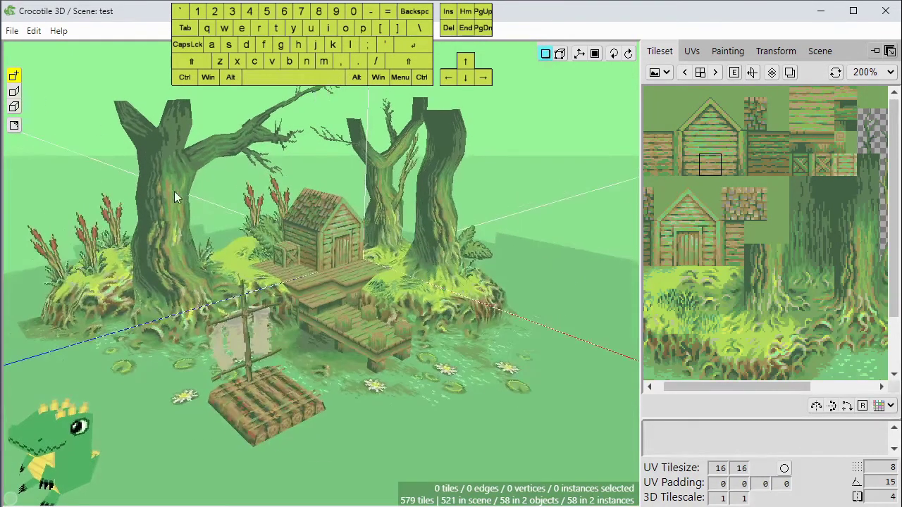
key("space")
left_click_drag(155, 236, 189, 232)
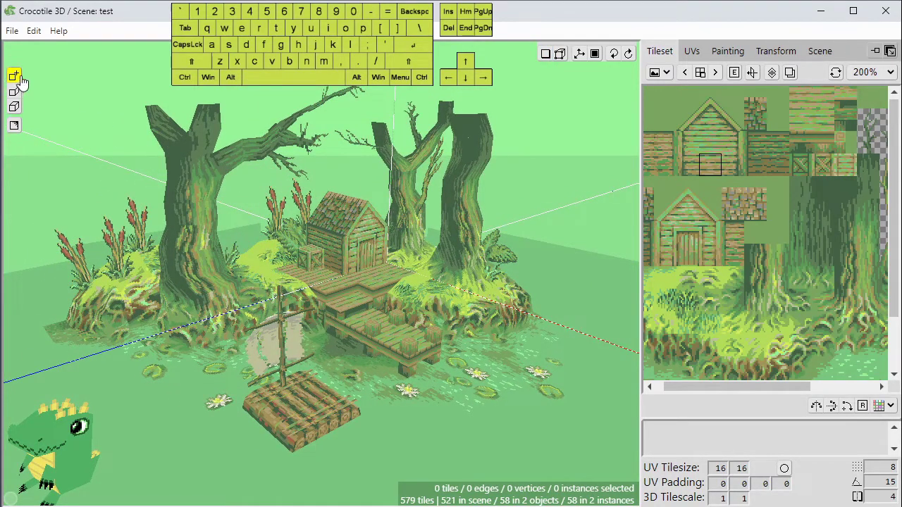
key("space")
left_click_drag(441, 210, 483, 206)
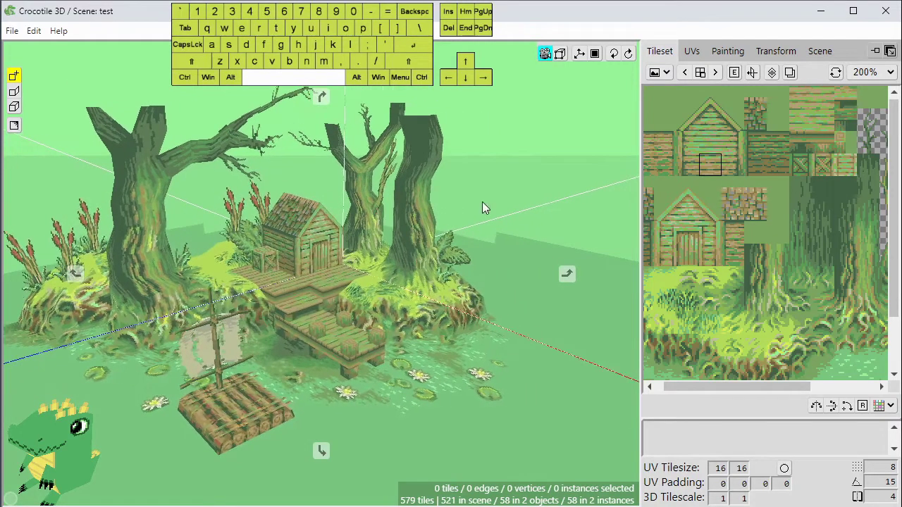
right_click_drag(458, 229, 365, 320)
right_click_drag(468, 201, 451, 211)
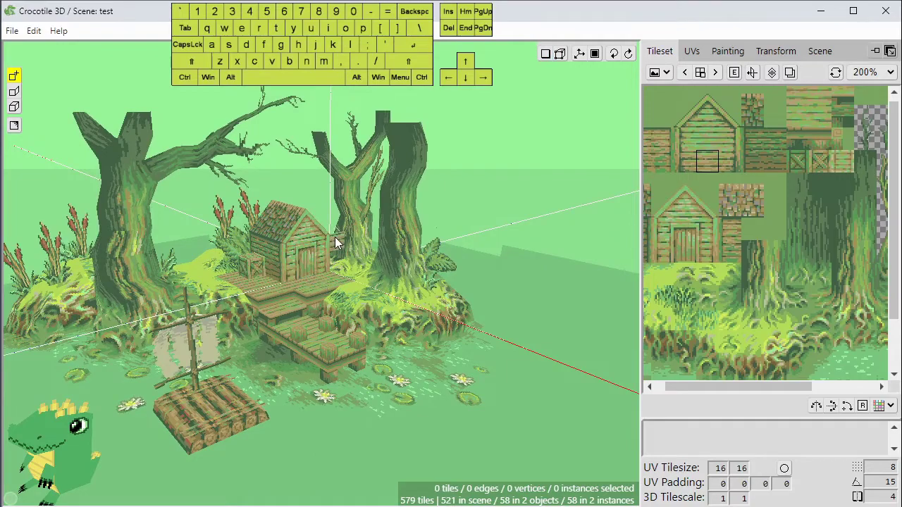
key("space")
left_click_drag(328, 266, 291, 267)
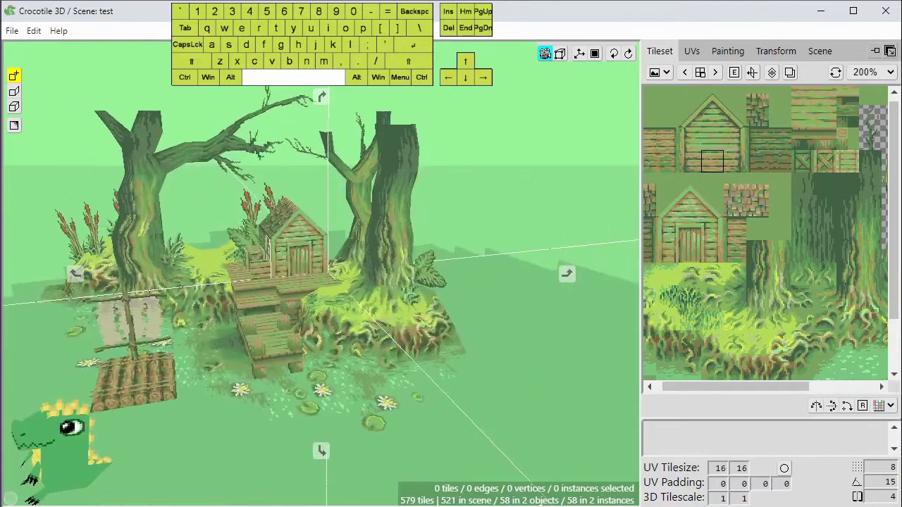
Combine panning, zooming and orbiting to examine the cabin, dock and raft more closely.
right_click_drag(291, 268, 391, 265)
scroll(276, 272, "up", 3)
right_click_drag(278, 273, 165, 279)
left_click_drag(415, 271, 372, 272)
scroll(372, 272, "up", 2)
left_click_drag(302, 310, 363, 313)
key("space")
key("space")
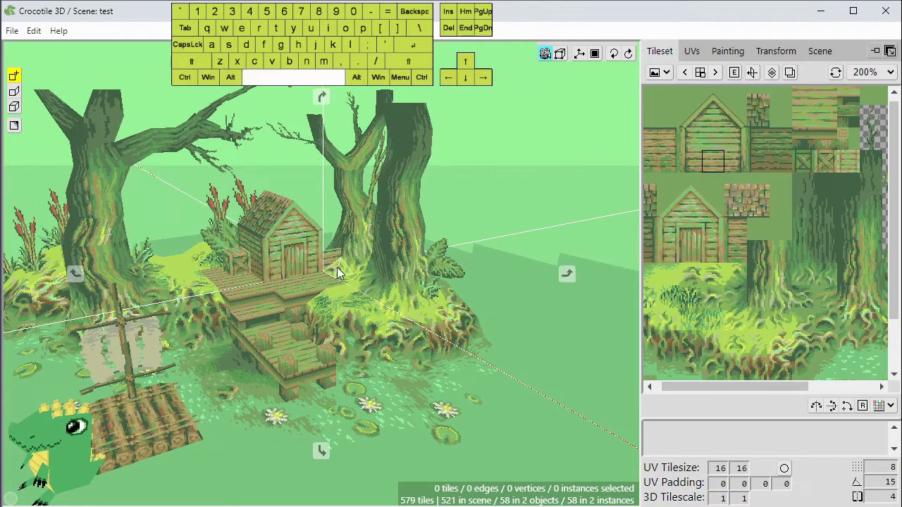
right_click_drag(337, 269, 369, 267)
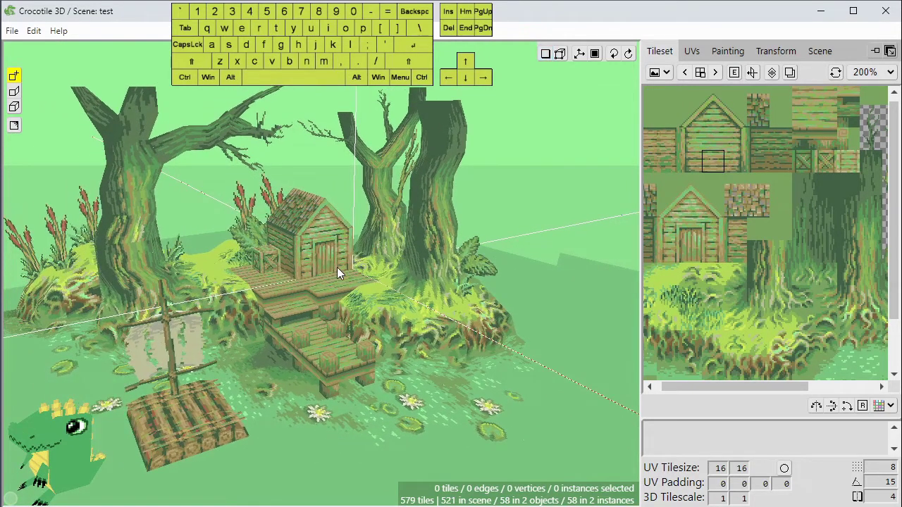
key("space")
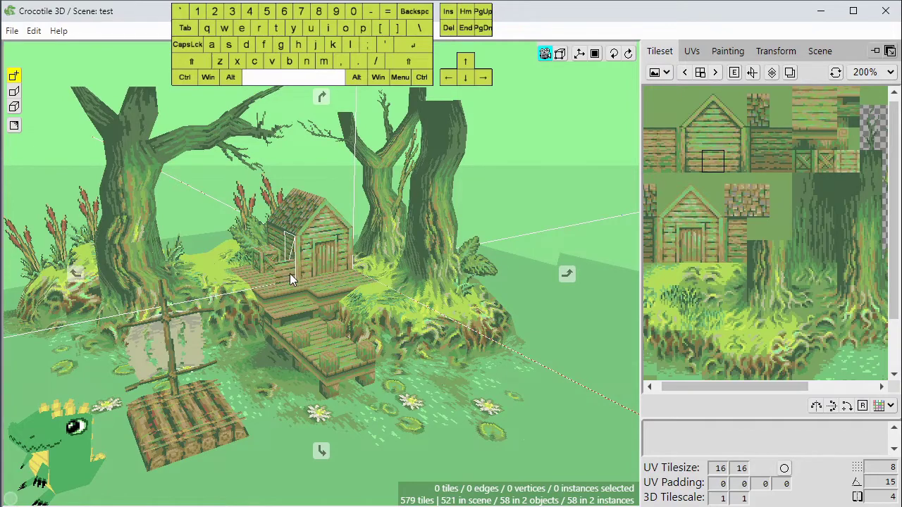
left_click_drag(292, 237, 327, 240)
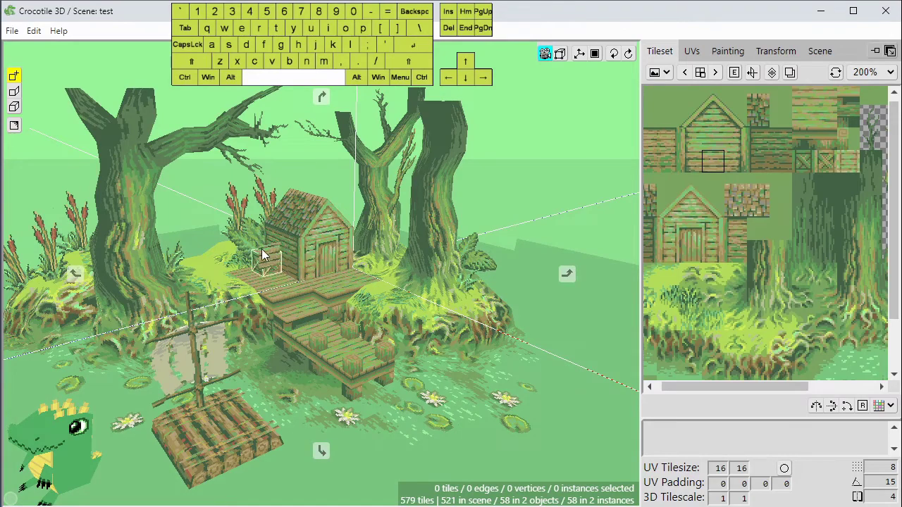
mouse_move(288, 252)
right_mouse_down()
mouse_move(194, 253)
mouse_move(326, 249)
mouse_move(285, 258)
right_mouse_up()
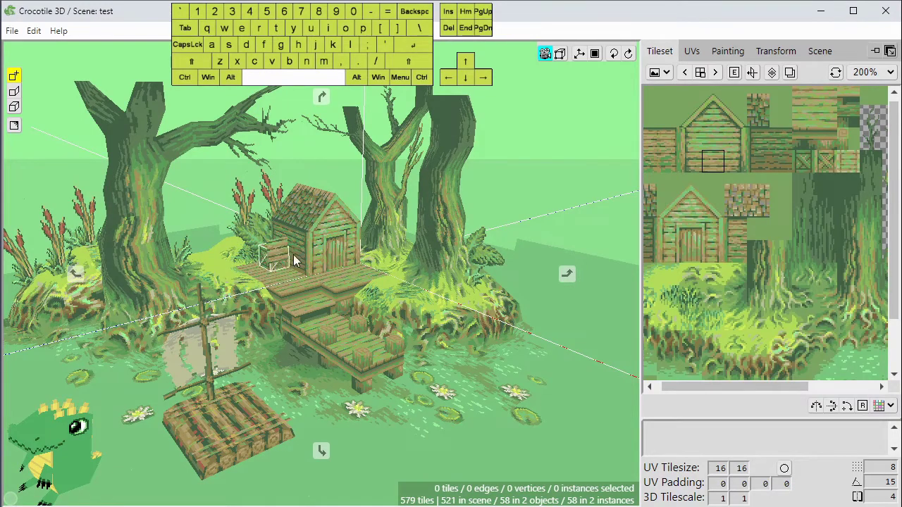
Zoom repeatedly in and out on the cabin, both with and without camera mode, and finish by orbiting the scene.
scroll(286, 266, "up", 5)
scroll(287, 267, "down", 8)
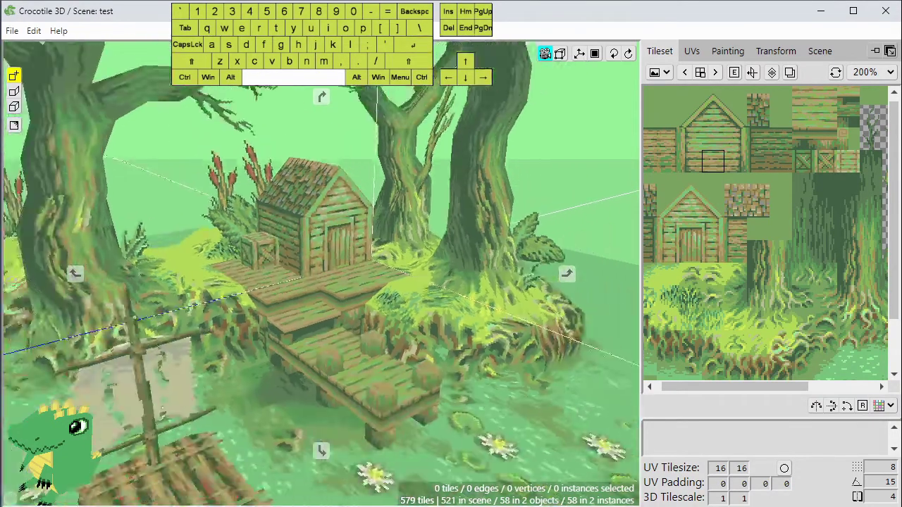
scroll(287, 267, "up", 2)
scroll(286, 266, "up", 5)
scroll(287, 267, "down", 6)
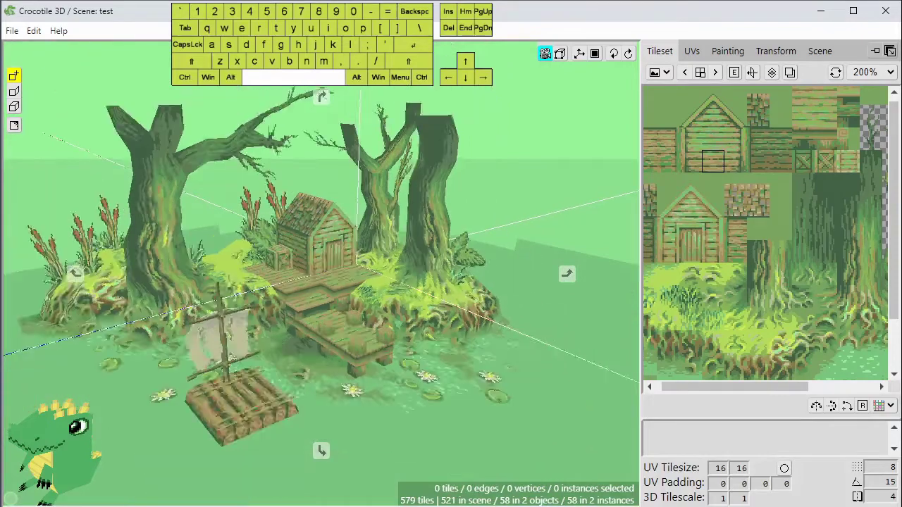
scroll(287, 266, "up", 2)
key("space")
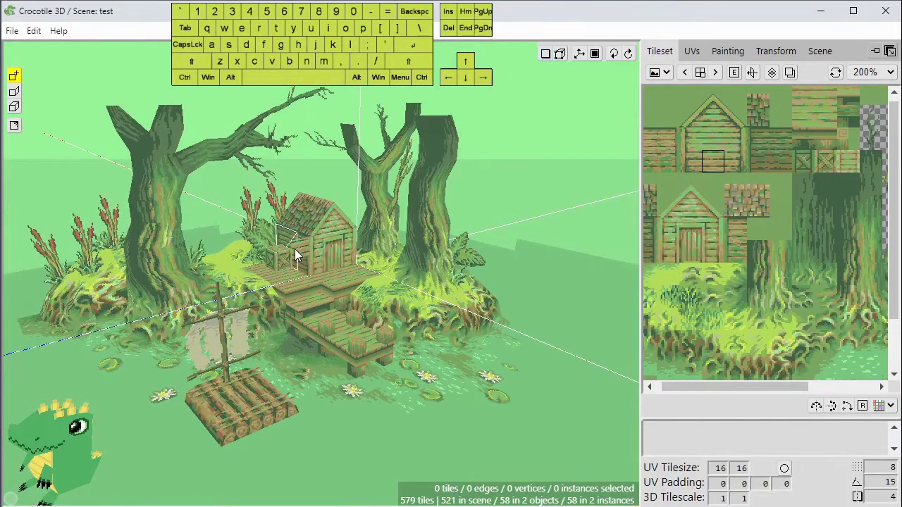
scroll(295, 251, "down", 1)
scroll(295, 251, "up", 4)
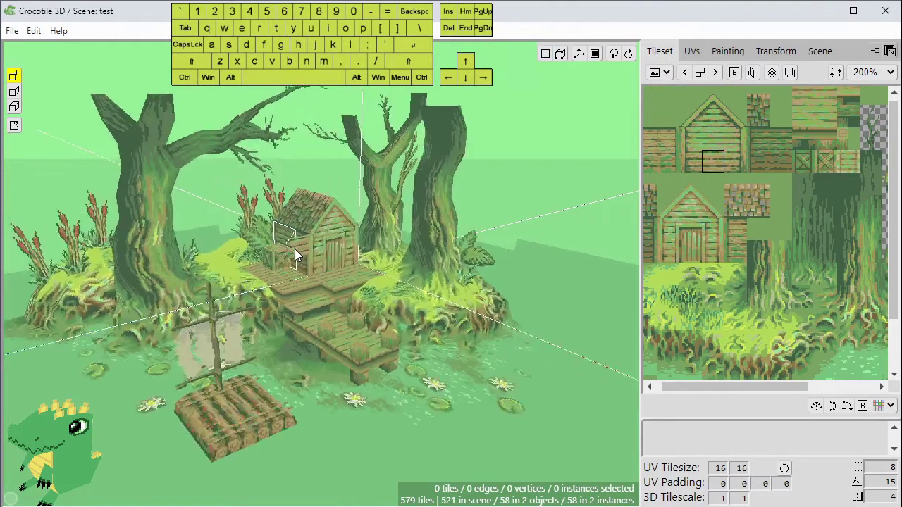
scroll(295, 250, "down", 3)
scroll(295, 251, "up", 1)
key("space")
left_click_drag(366, 268, 310, 283)
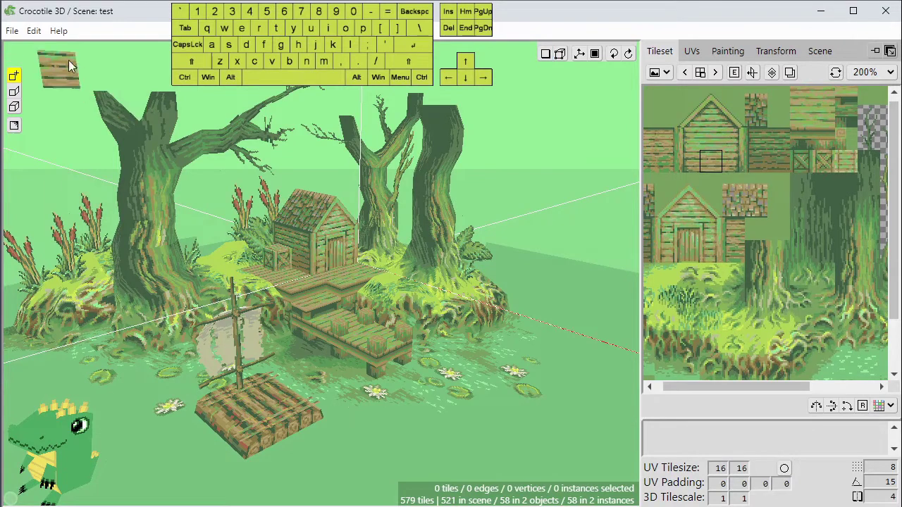
Open the key binding settings and inspect the Camera group's Rotate Scene, Zoom Scene and Pan Scene bindings.
left_click(34, 31)
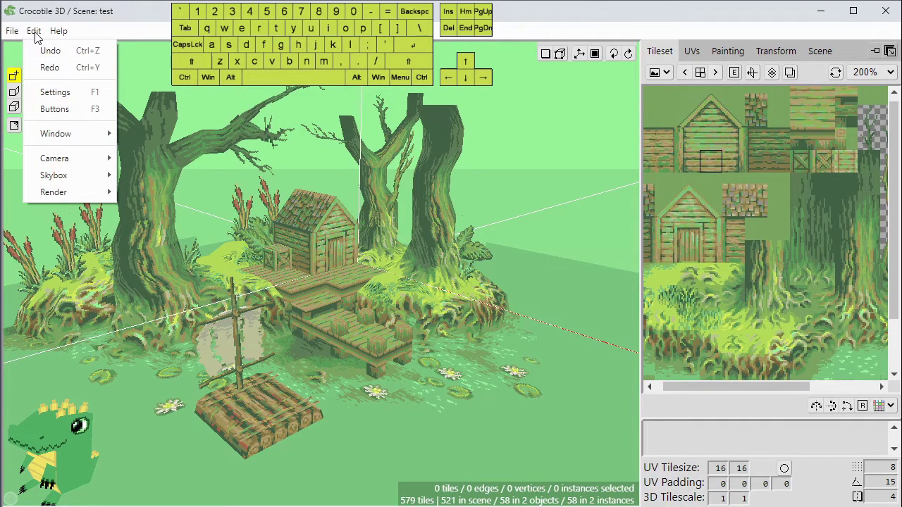
left_click(55, 109)
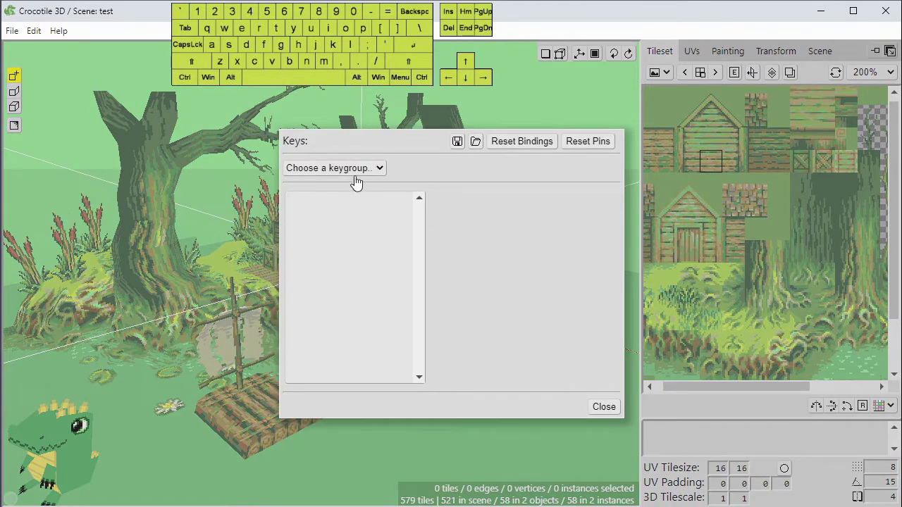
left_click(312, 173)
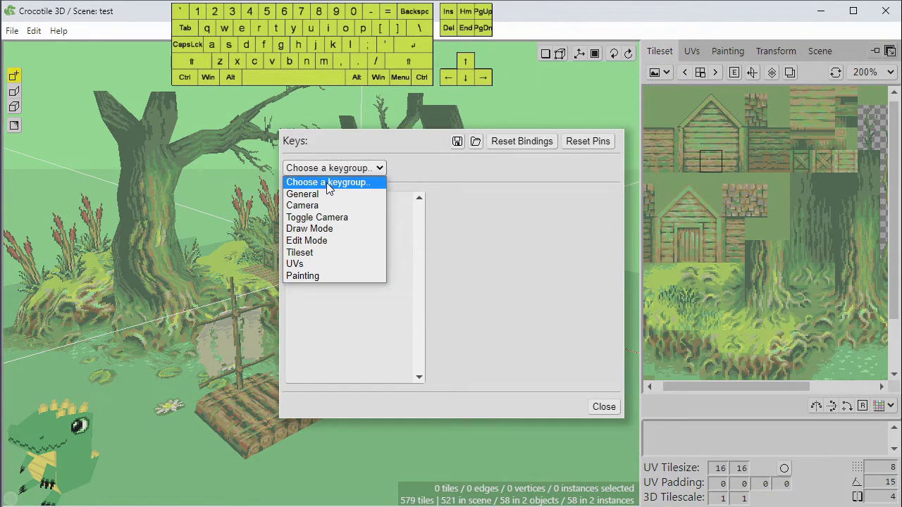
left_click(317, 212)
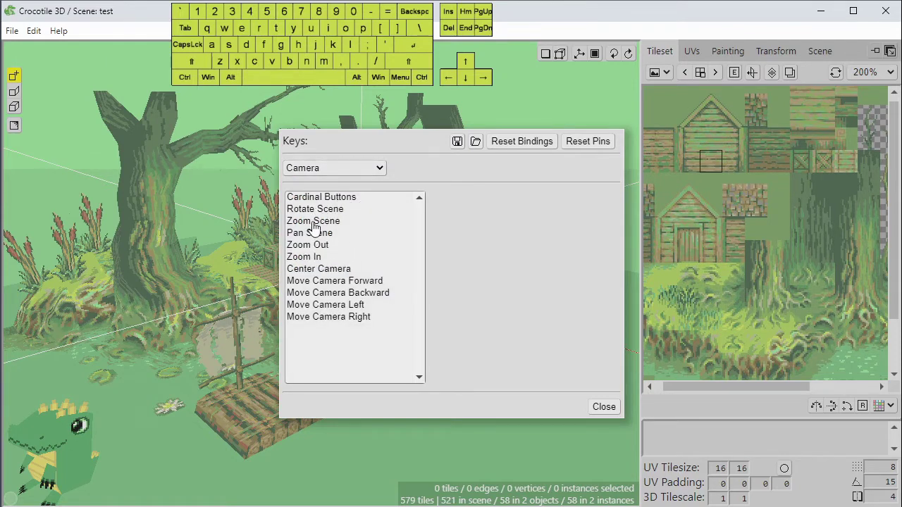
left_click(317, 210)
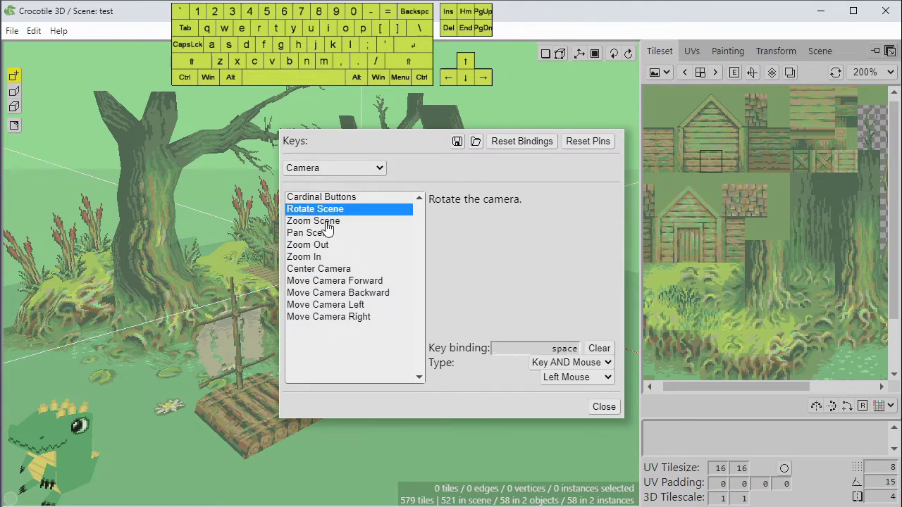
left_click(328, 222)
left_click(329, 236)
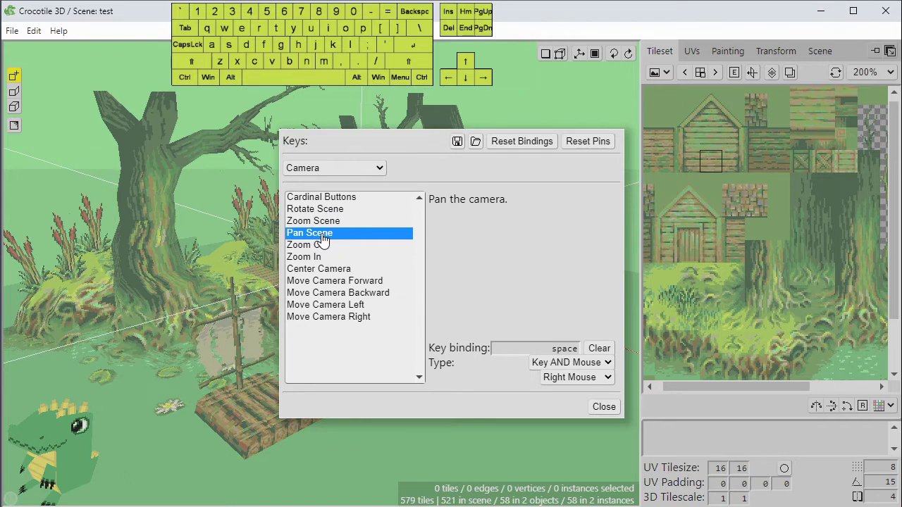
Rebind Pan Scene to ctrl, keeping the type Key AND Mouse with Right Mouse, and close the key settings.
left_click(451, 255)
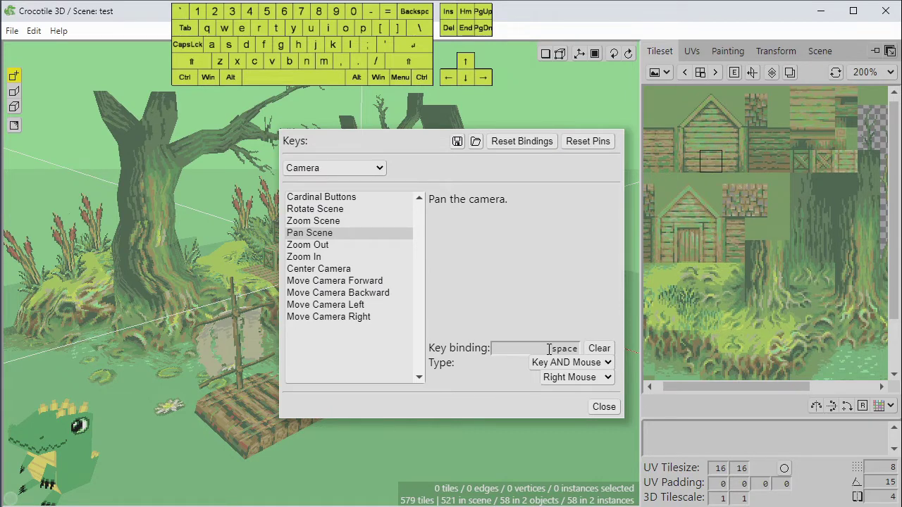
key("ctrl")
left_click(572, 365)
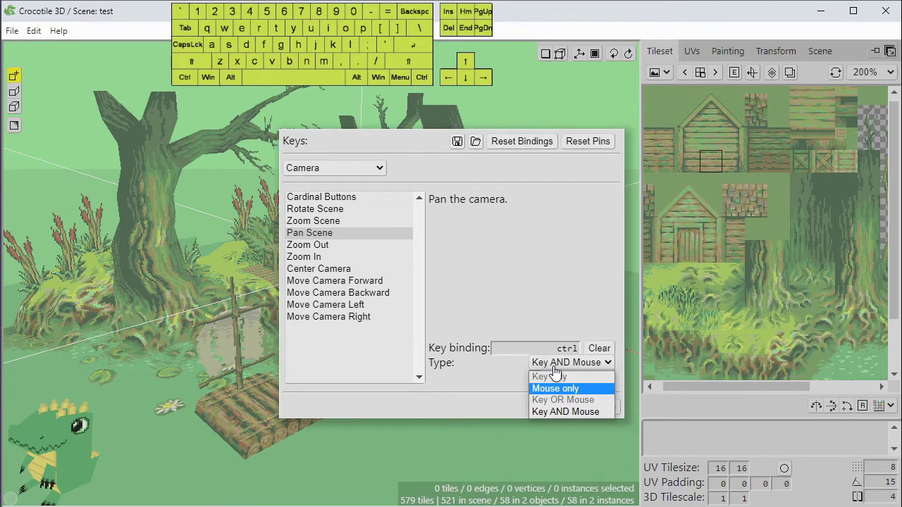
left_click(547, 412)
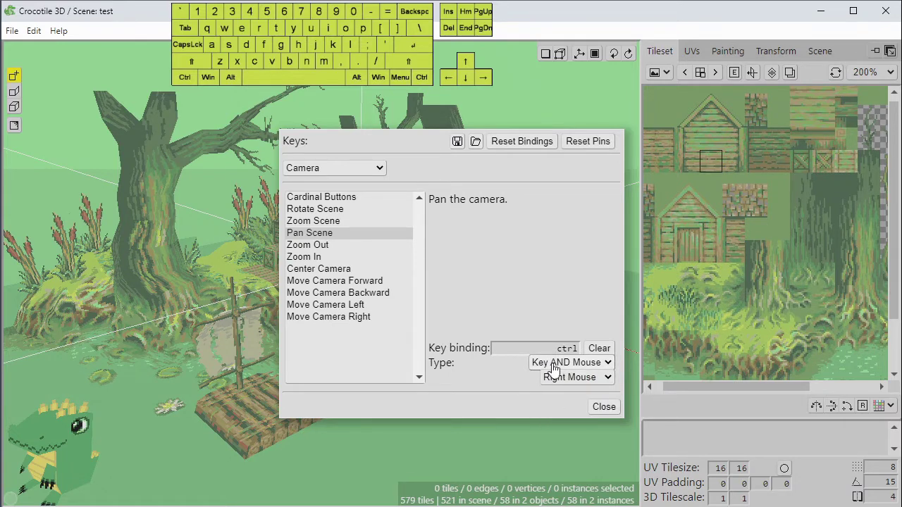
left_click(570, 380)
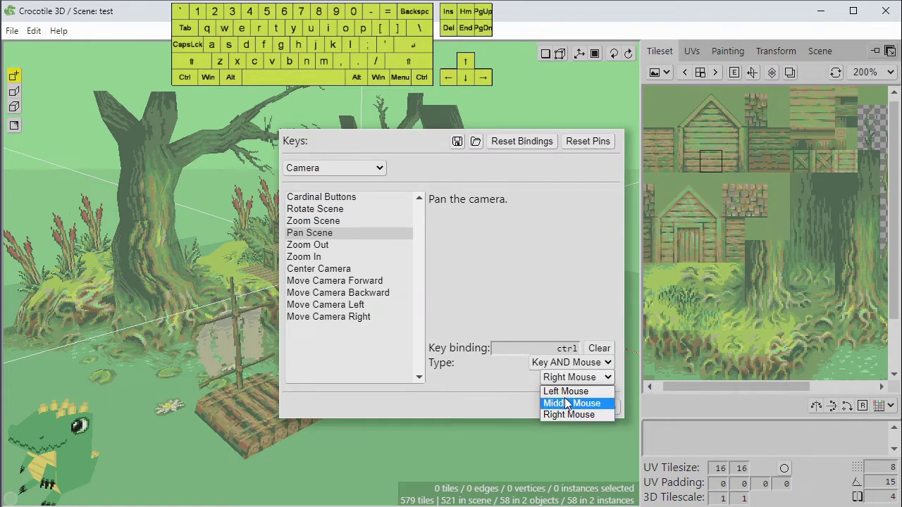
left_click(565, 415)
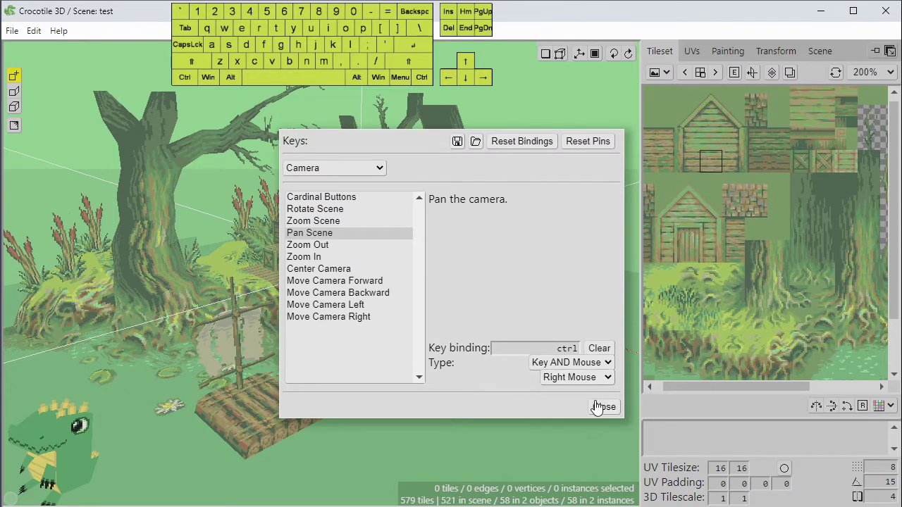
left_click(603, 409)
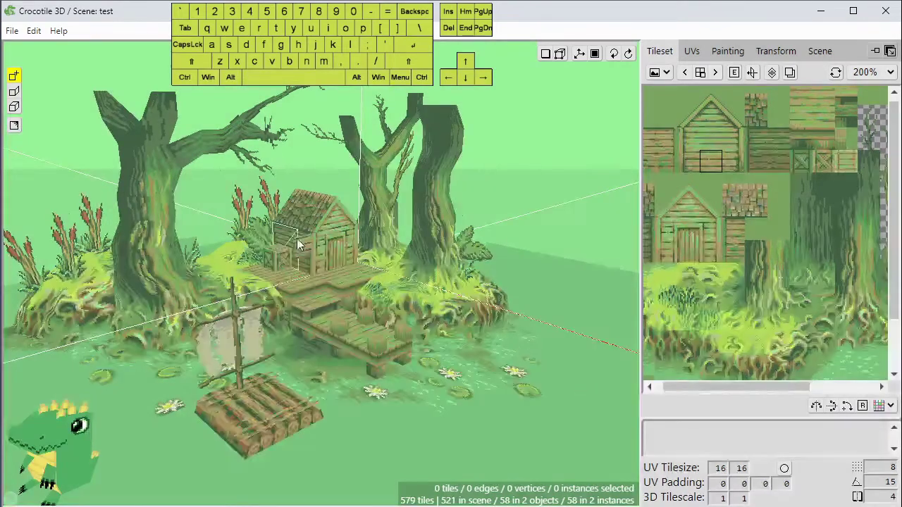
Test the camera bindings by orbiting the scene and panning it with the new ctrl binding.
key("space")
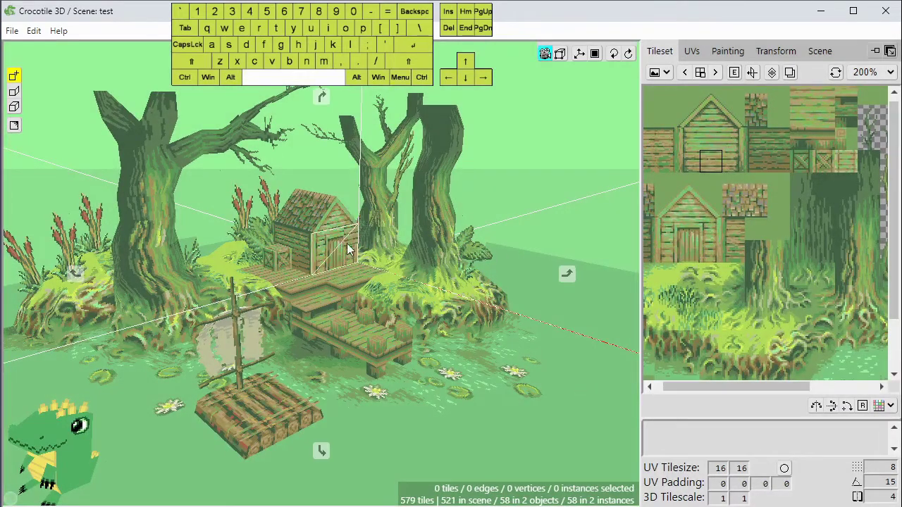
mouse_move(349, 249)
left_mouse_down()
mouse_move(310, 234)
mouse_move(352, 248)
left_mouse_up()
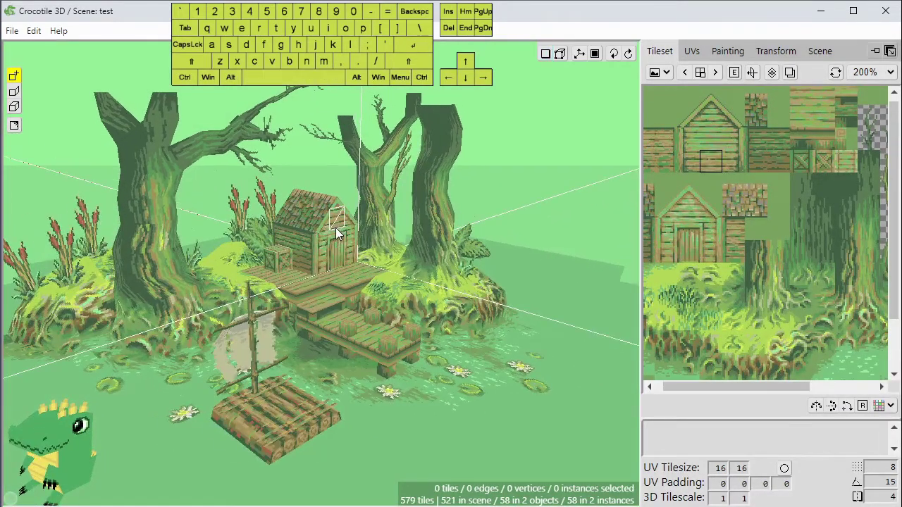
mouse_move(327, 214)
left_mouse_down("ctrl")
mouse_move(304, 221)
mouse_move(257, 181)
mouse_move(449, 187)
mouse_move(376, 262)
mouse_move(383, 169)
mouse_move(327, 200)
left_mouse_up("ctrl")
right_click_drag(282, 211, 349, 238, "ctrl")
Reopen the key binding settings and inspect the Select All Objects binding in the General group.
left_click(33, 30)
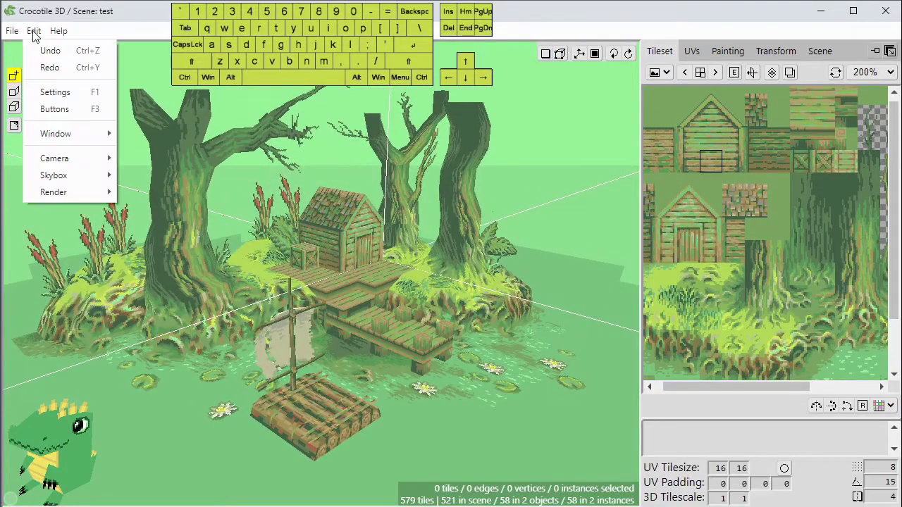
left_click(56, 107)
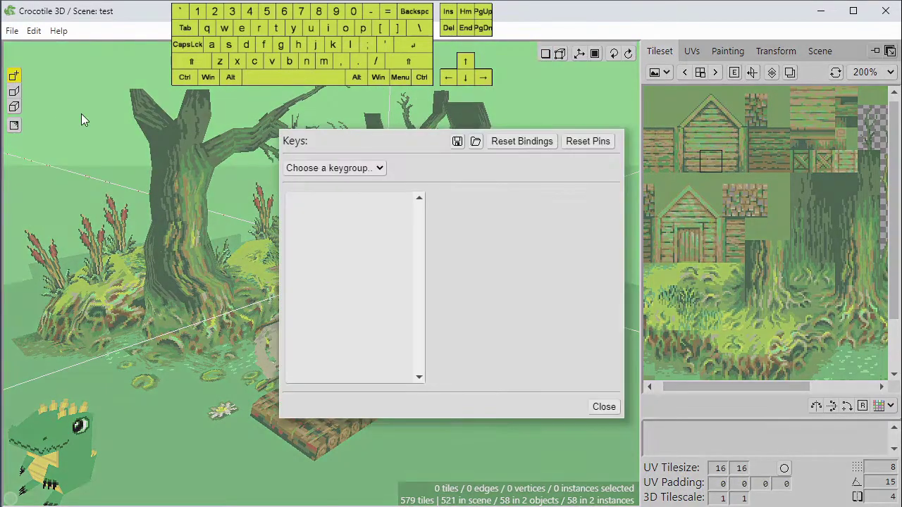
left_click(336, 170)
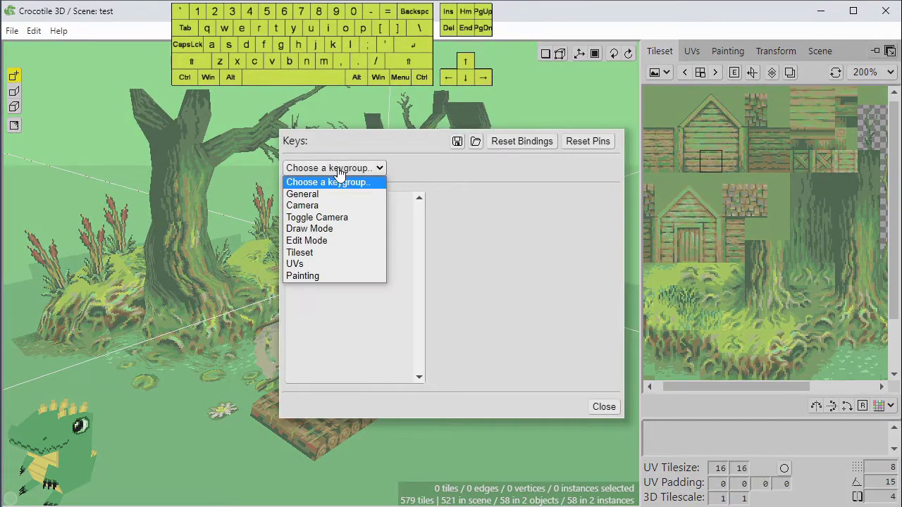
left_click(310, 198)
left_click_drag(419, 233, 421, 284)
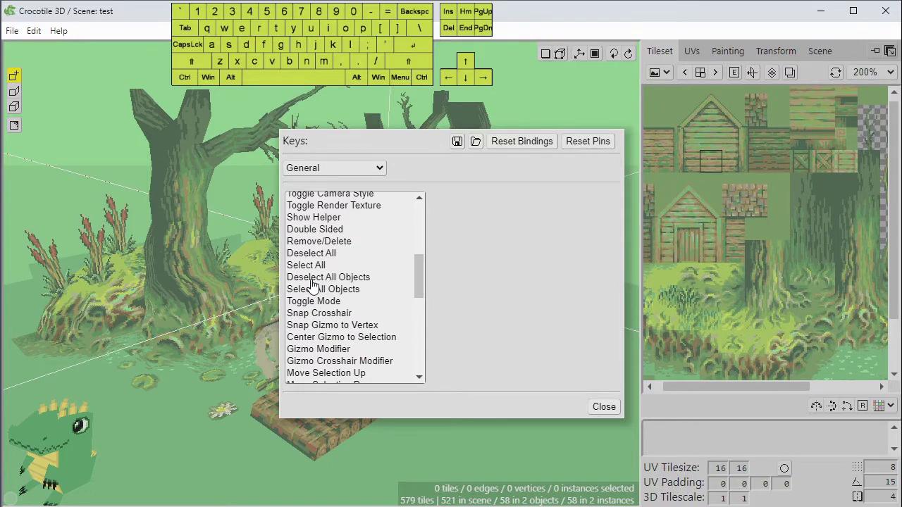
left_click(322, 291)
left_click(477, 366)
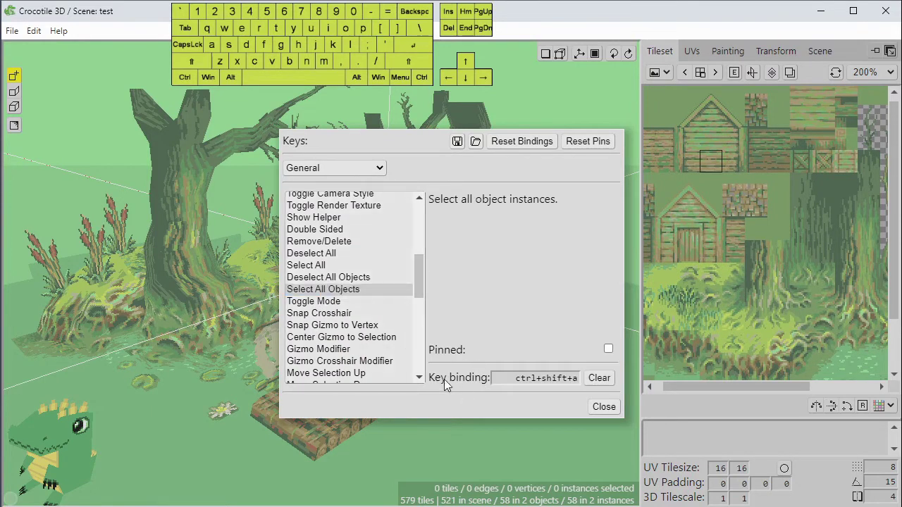
left_click(414, 335)
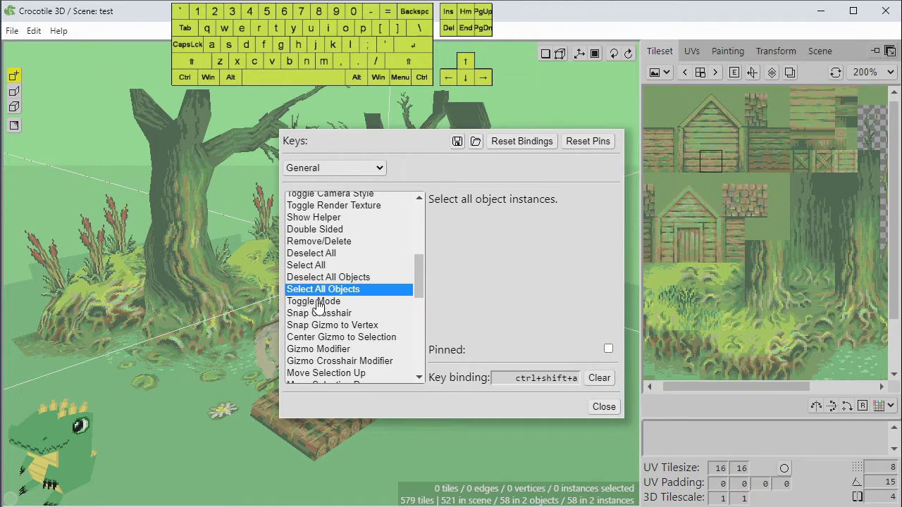
Pin the Select All Objects action to the viewport's tool strip and close the key settings.
left_click(477, 350)
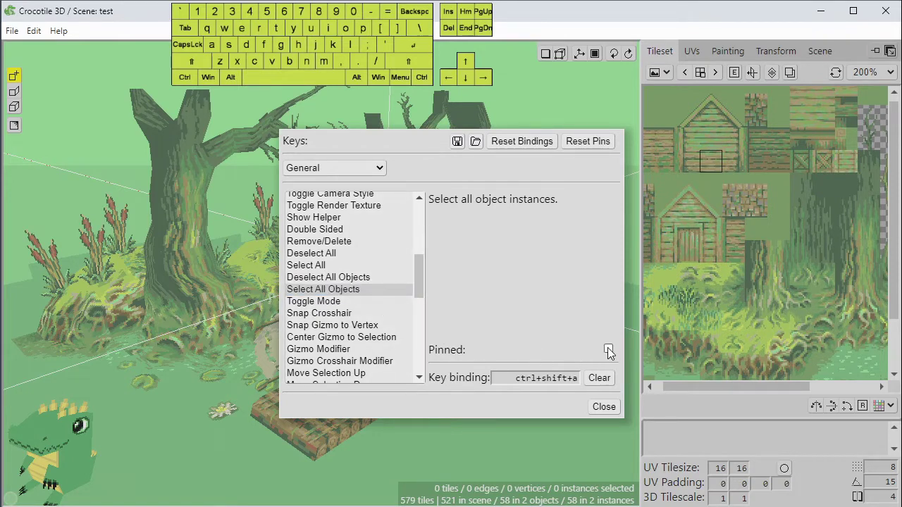
left_click(367, 299)
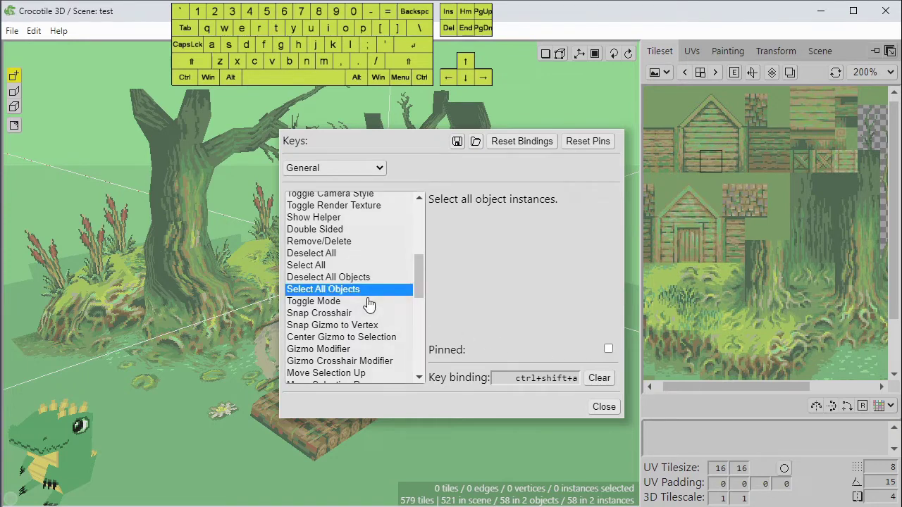
left_click(471, 317)
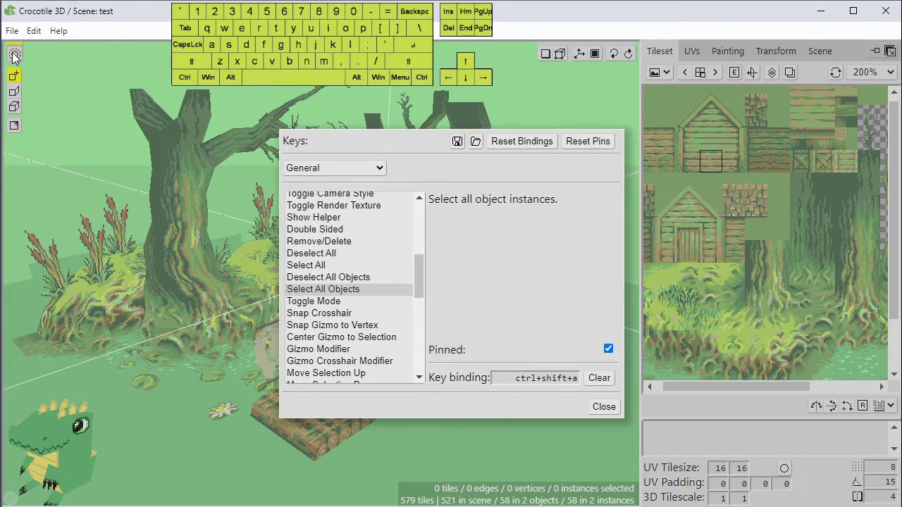
left_click(604, 407)
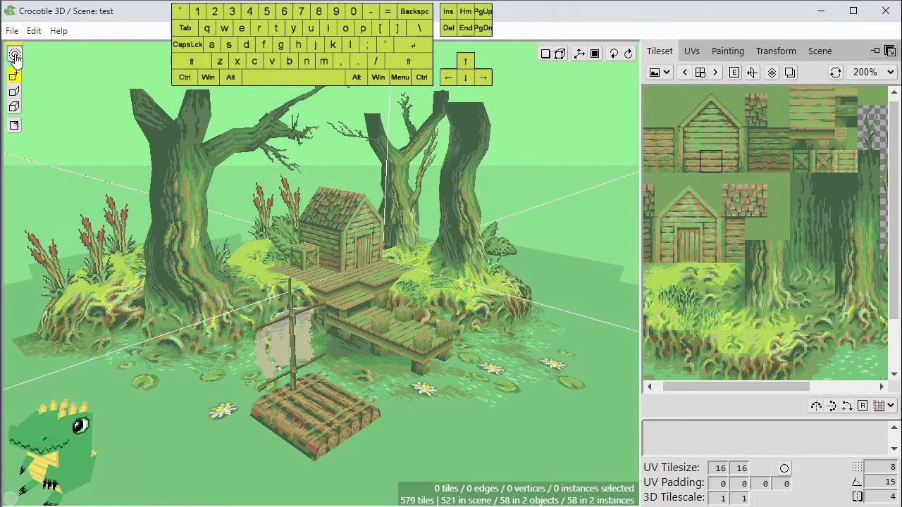
Select all object instances with the pinned action, orbit around them, and deselect them.
key("ctrl+a")
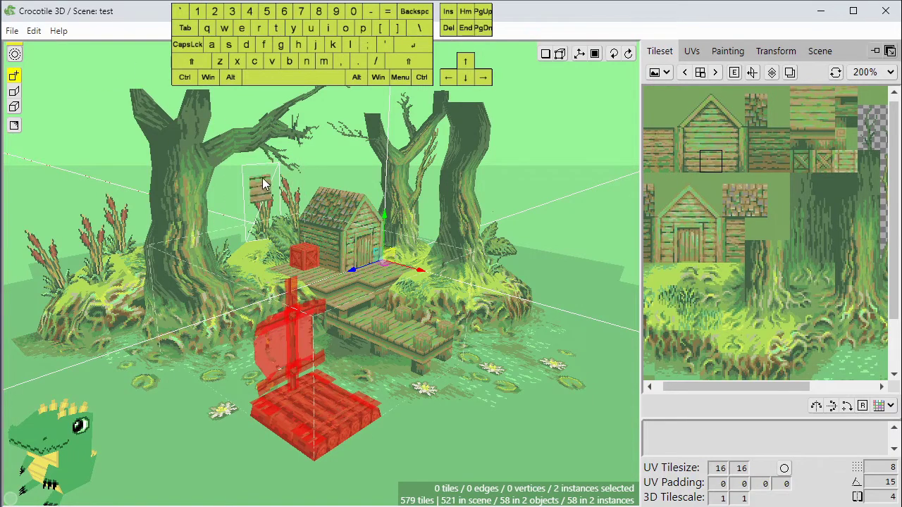
key("space")
left_click_drag(240, 176, 158, 165)
left_click_drag(317, 183, 233, 172)
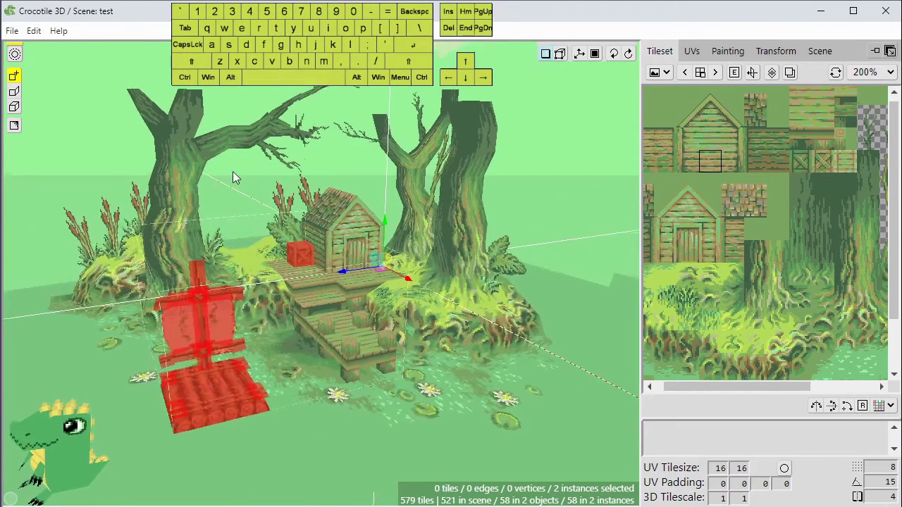
key("ctrl+shift+a")
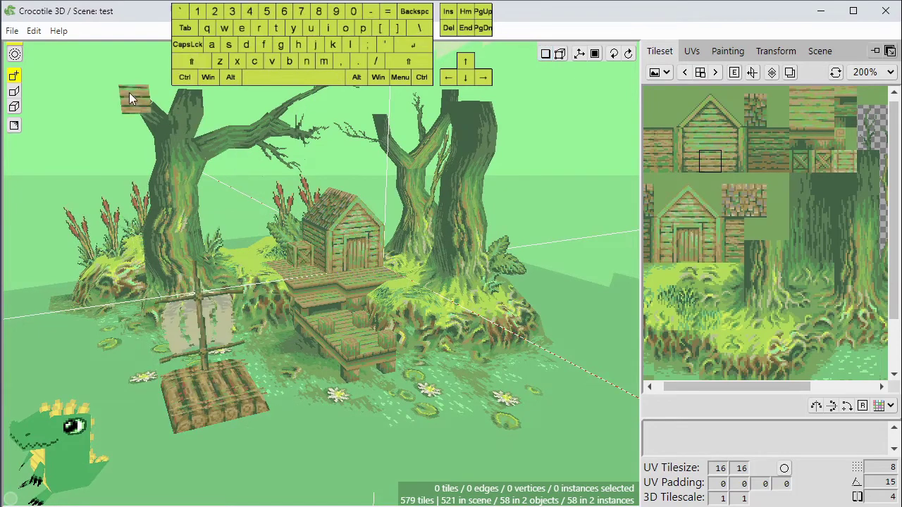
Reset all pinned actions and all key bindings to their defaults in the key settings and close them.
left_click(33, 31)
left_click(54, 109)
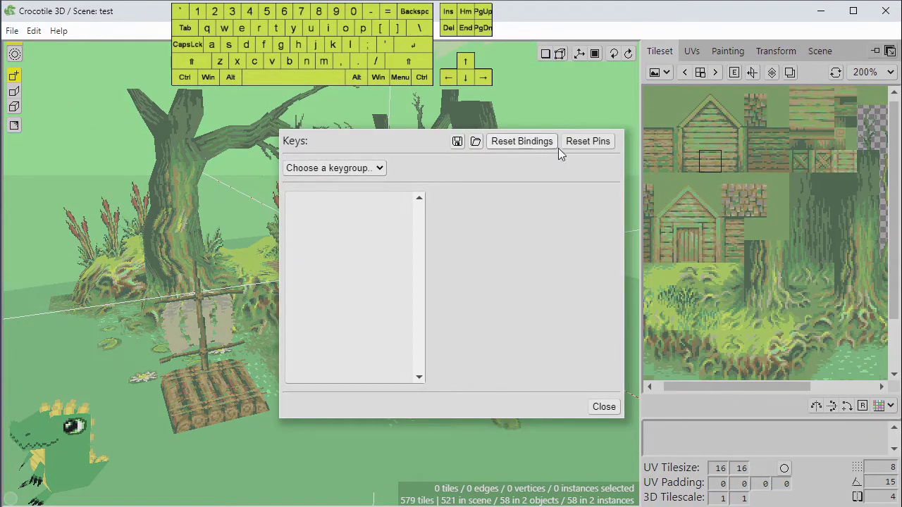
left_click(588, 144)
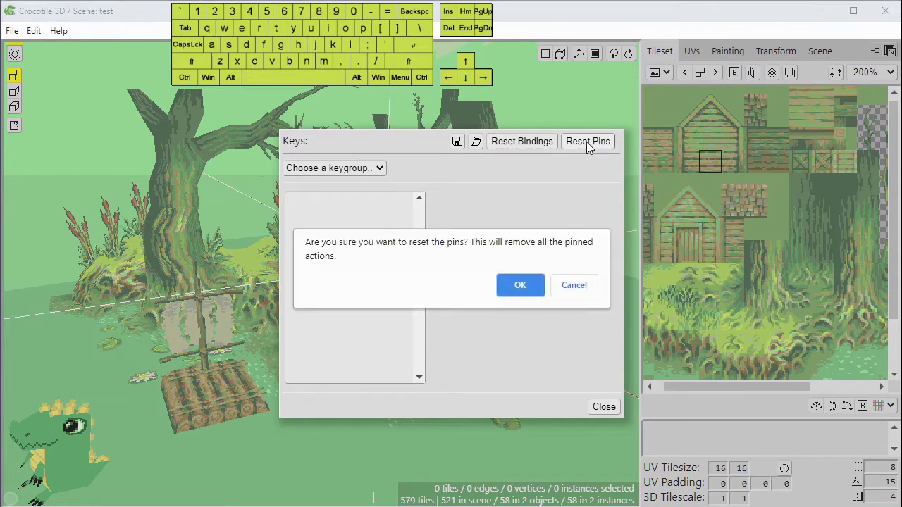
left_click(519, 287)
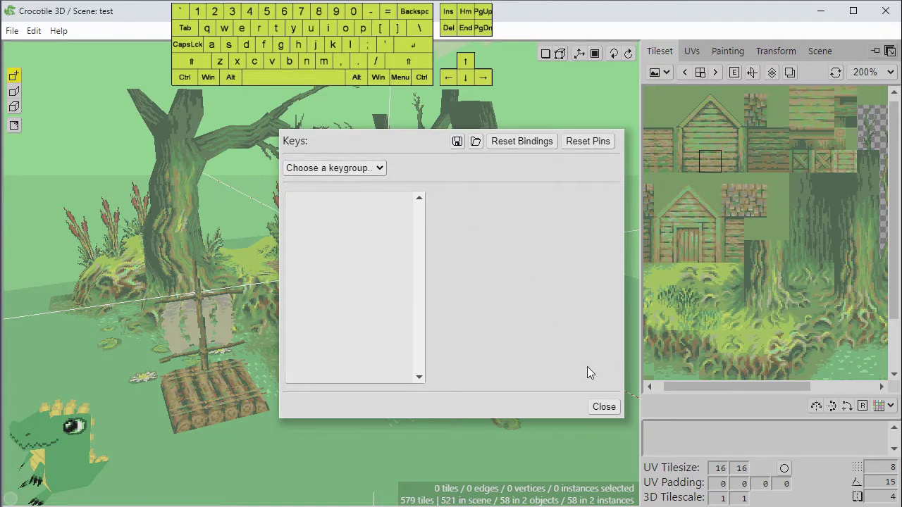
left_click(520, 145)
left_click(519, 286)
left_click(605, 409)
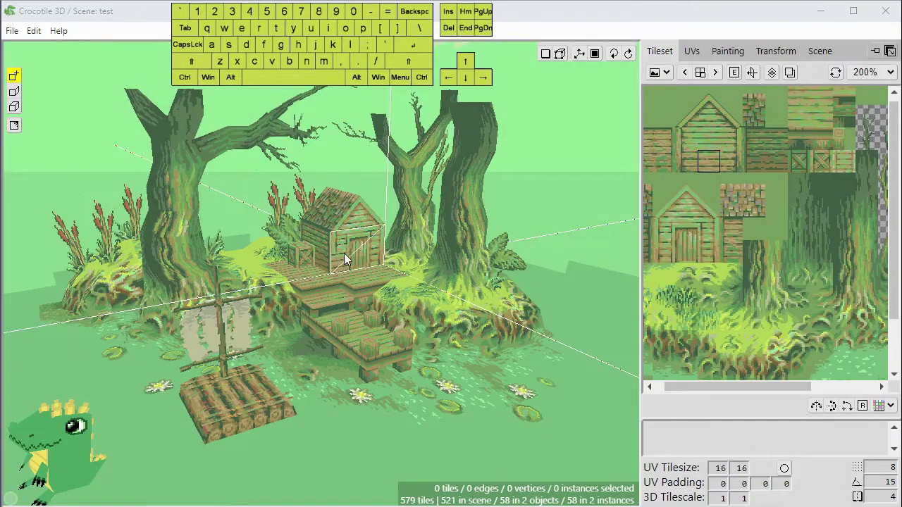
Explore the scene in camera mode with the default bindings, orbiting and panning around the hut and raft.
key("space")
left_click_drag(315, 276, 352, 280)
key("ctrl+z")
key("space")
right_click_drag(353, 280, 328, 278)
left_click_drag(352, 280, 401, 279)
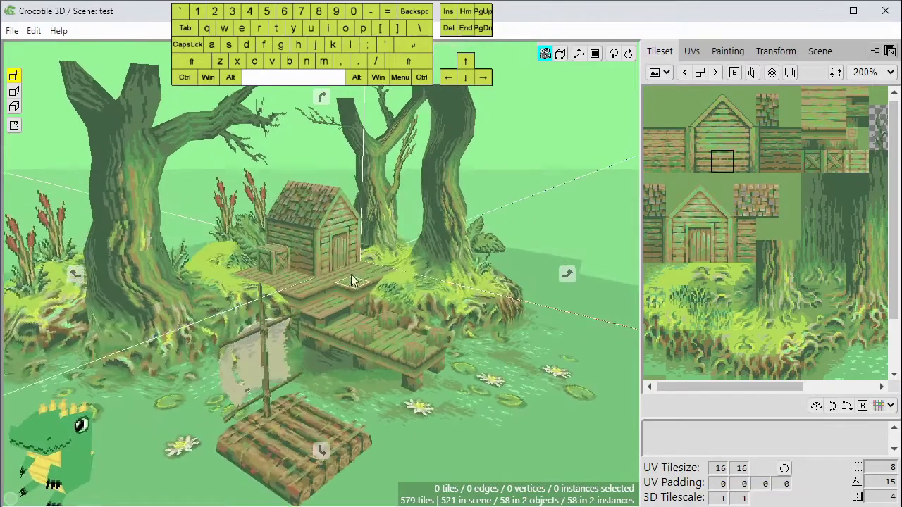
right_click_drag(353, 280, 293, 275)
left_click_drag(350, 279, 275, 270)
right_click_drag(275, 270, 408, 271)
left_click_drag(281, 273, 254, 245)
right_click_drag(395, 260, 273, 269)
left_click_drag(279, 251, 411, 342)
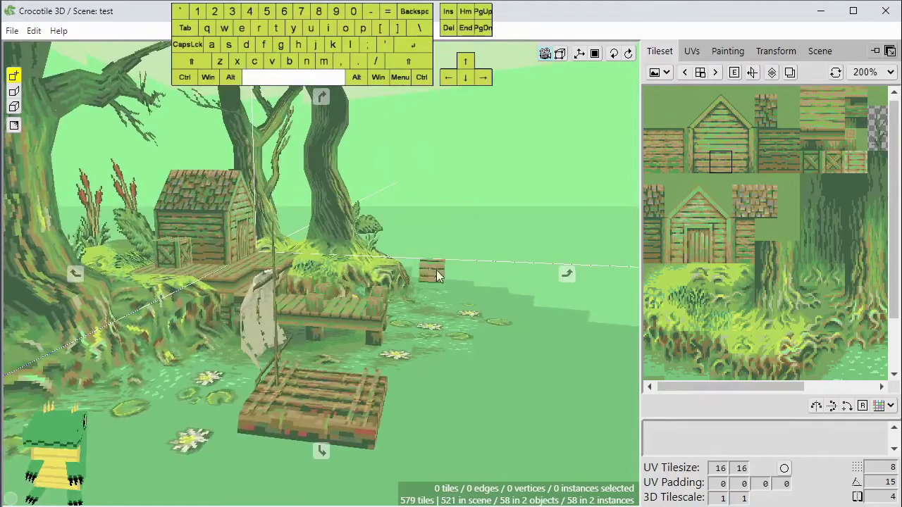
left_click_drag(436, 275, 431, 205)
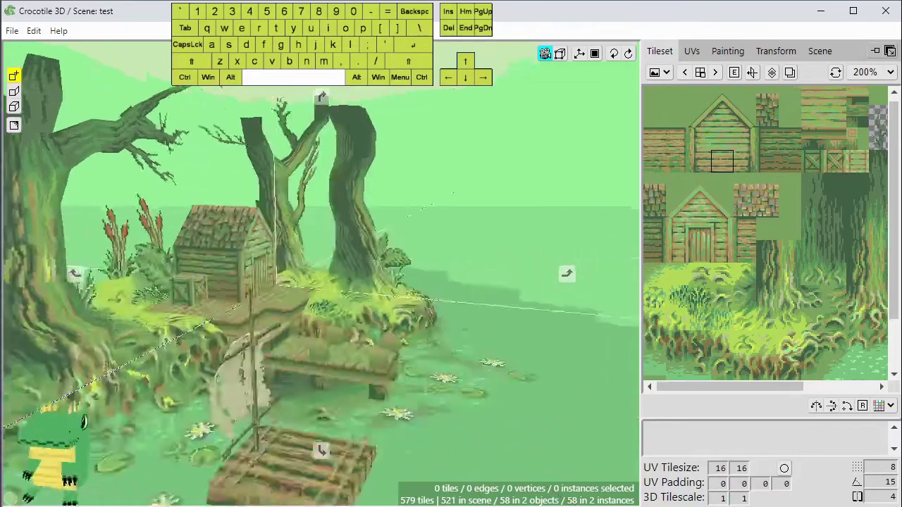
left_click_drag(399, 255, 303, 251)
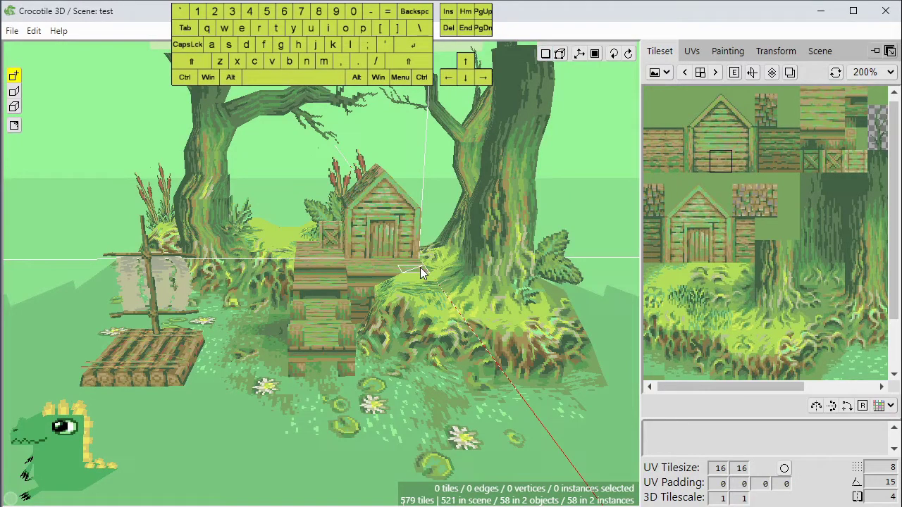
Move the camera forward, backward and sideways through the scene using the keyboard movement controls in camera mode.
key("space")
key("y")
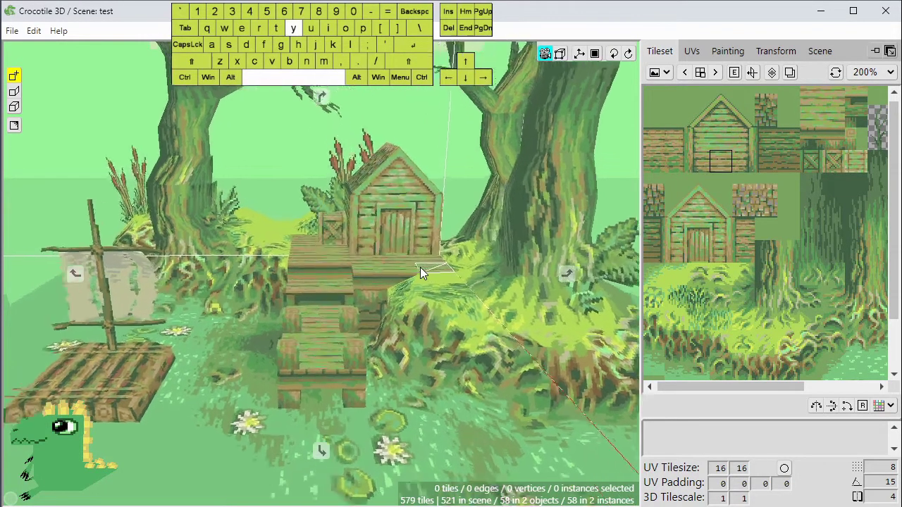
key("y")
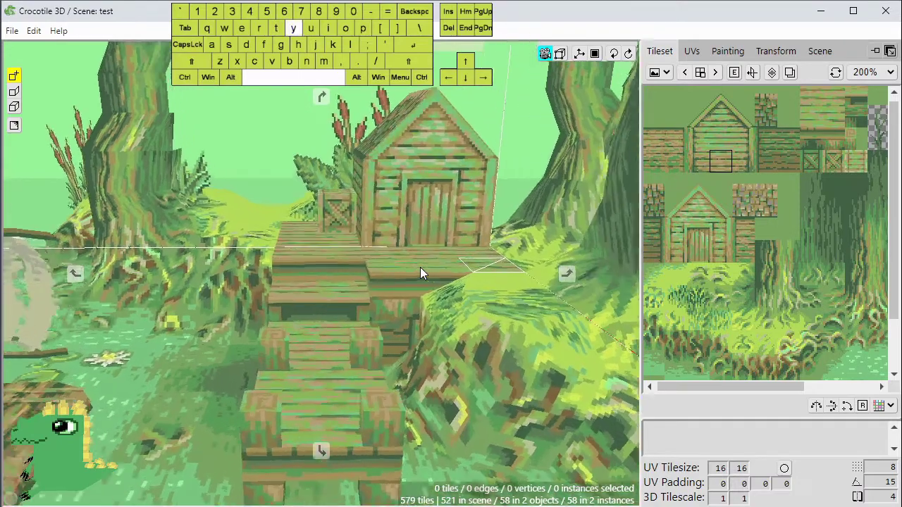
key("h")
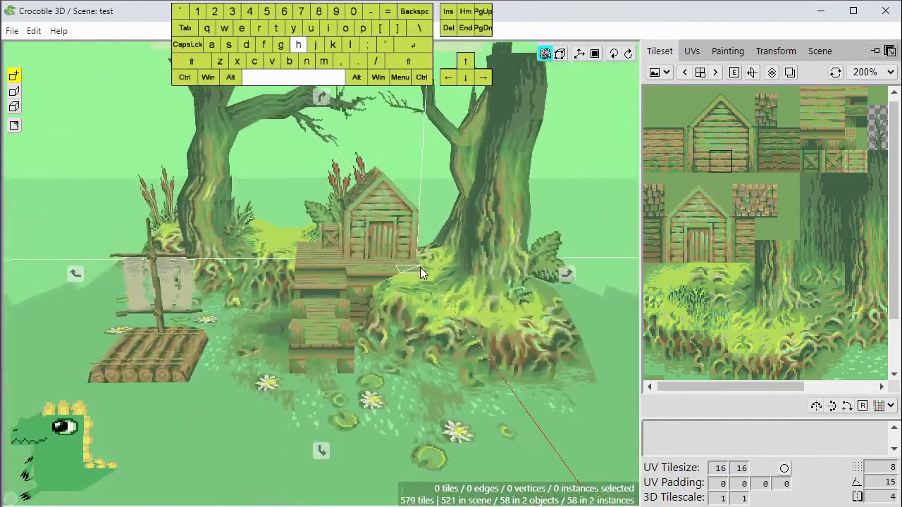
key("g")
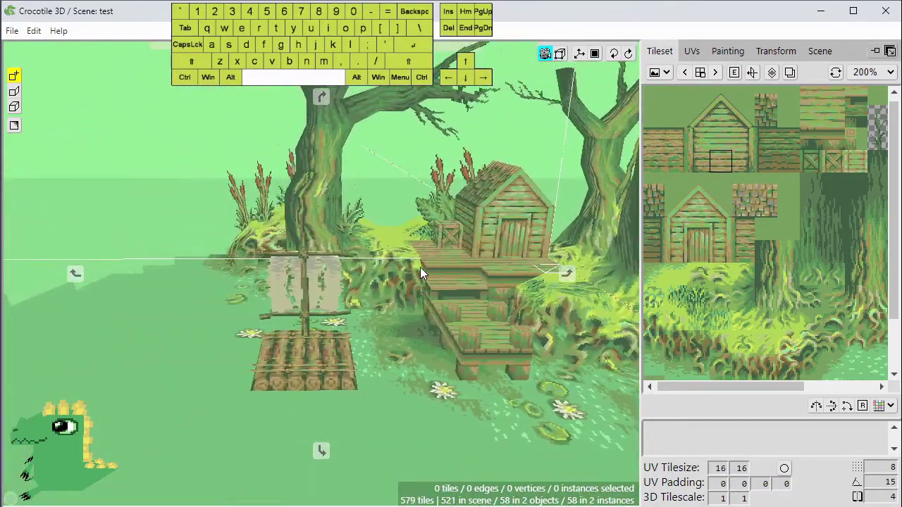
key("j")
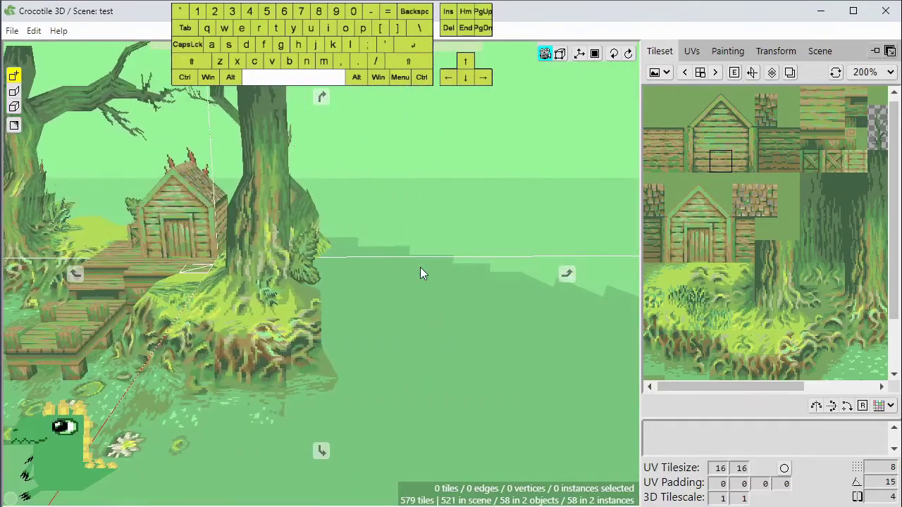
key("g")
Combine mouse rotation with keyboard camera movement to fly around the trees and hut.
left_click_drag(432, 259, 381, 264)
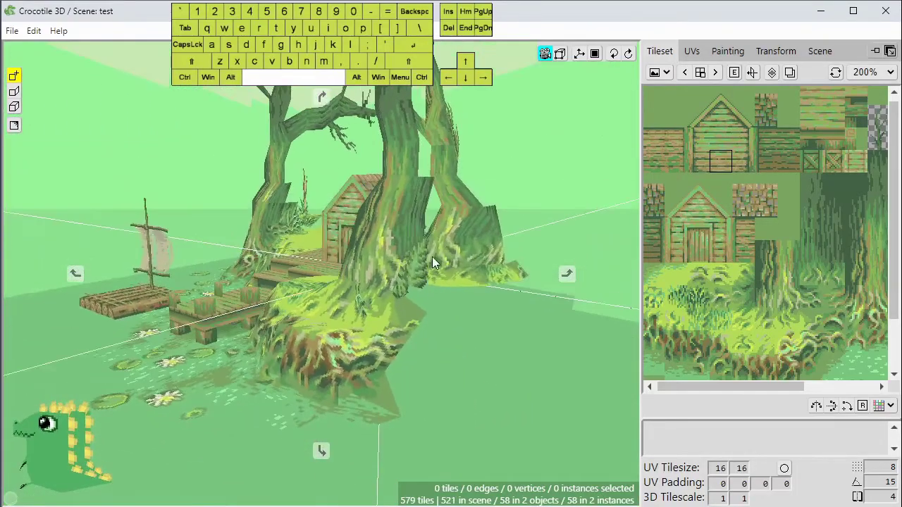
key("y")
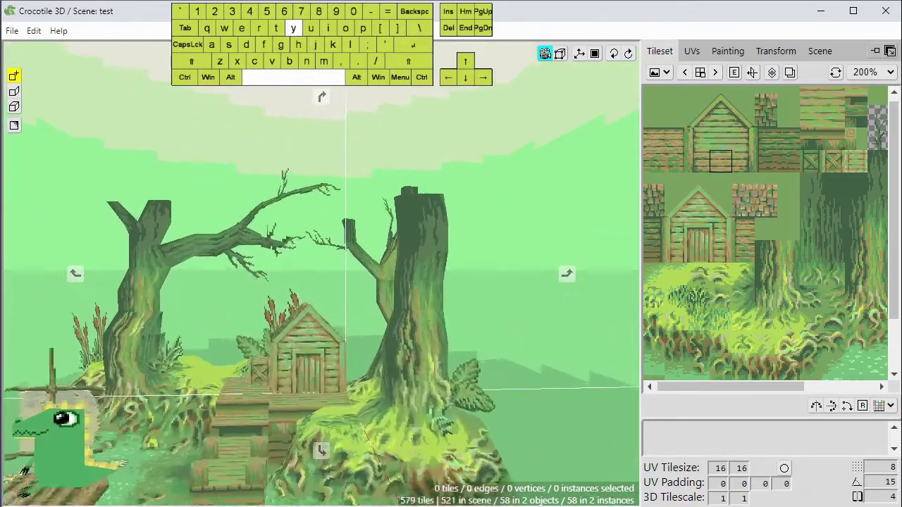
key("h")
key("space")
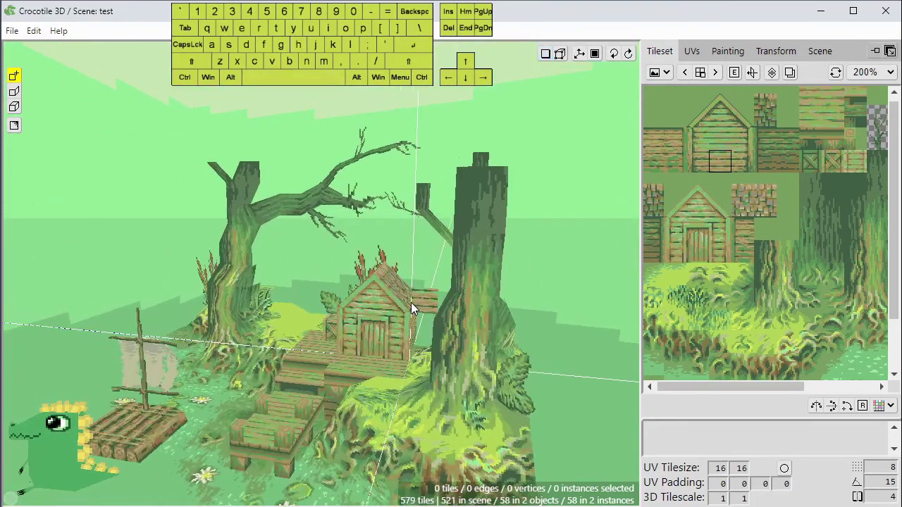
key("space")
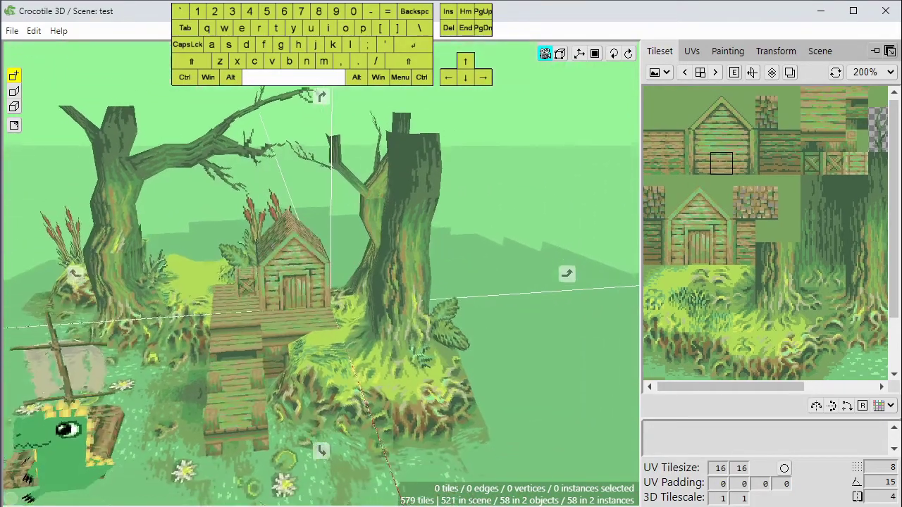
key("y")
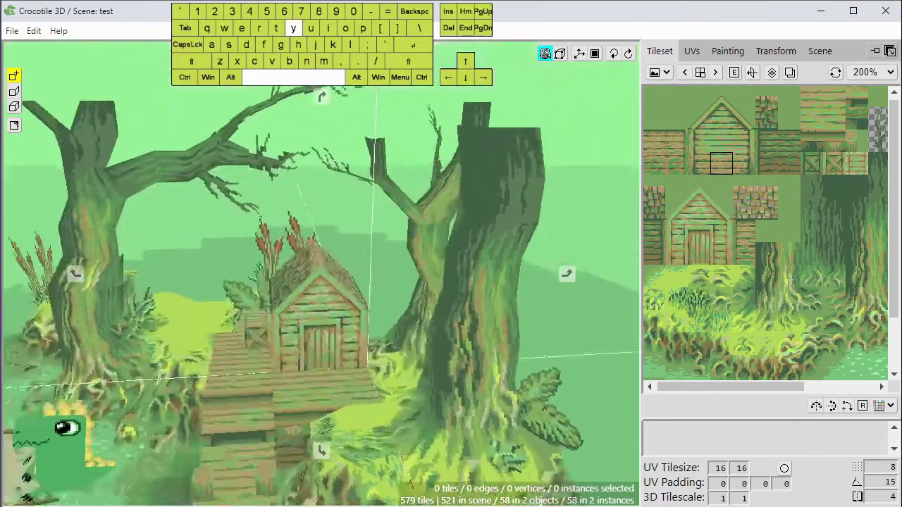
key("space")
Zoom the scene and orbit around the hut, dock and raft in camera mode.
scroll(331, 369, "down", 1)
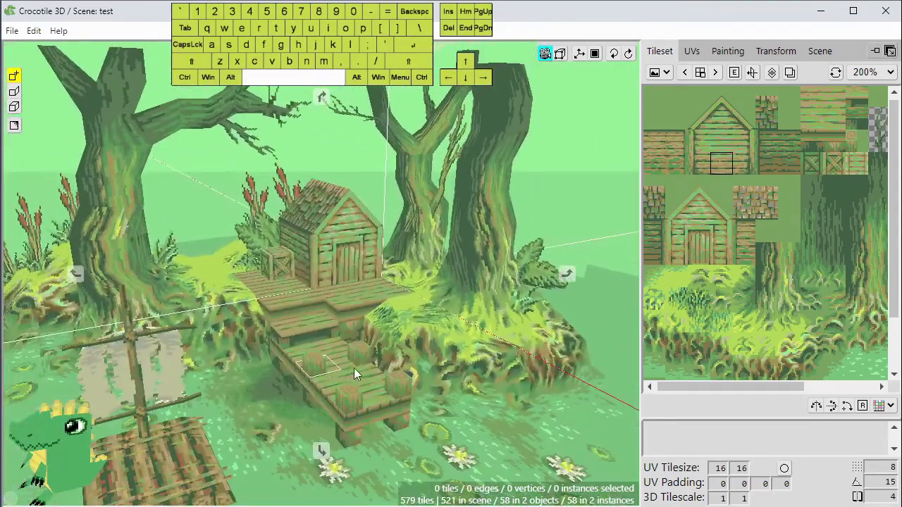
mouse_move(353, 367)
left_mouse_down()
mouse_move(514, 370)
mouse_move(361, 366)
left_mouse_up()
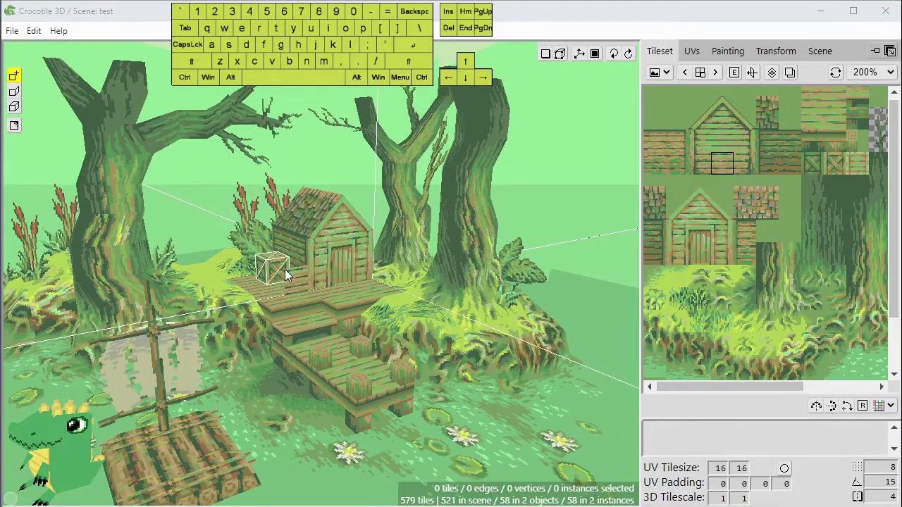
key("space")
left_click_drag(263, 294, 384, 291)
key("space")
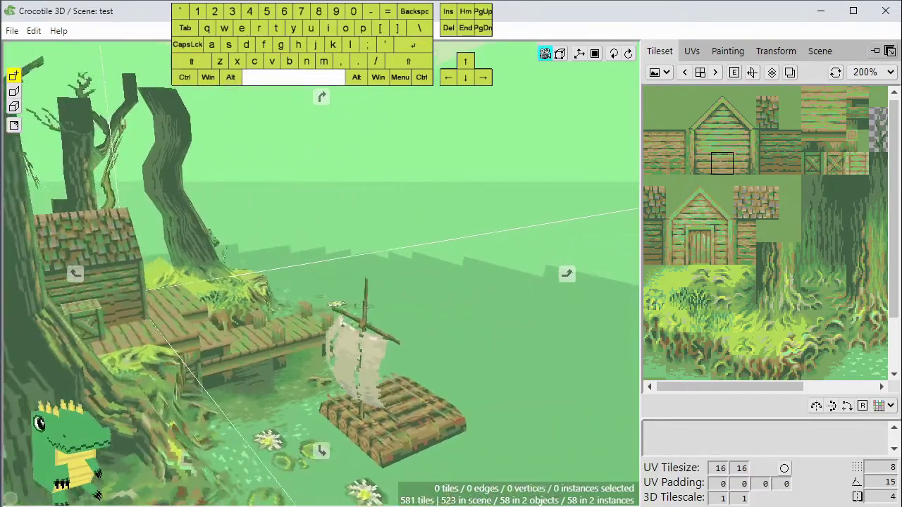
left_click_drag(321, 274, 42, 299)
key("space")
left_click_drag(361, 345, 271, 335)
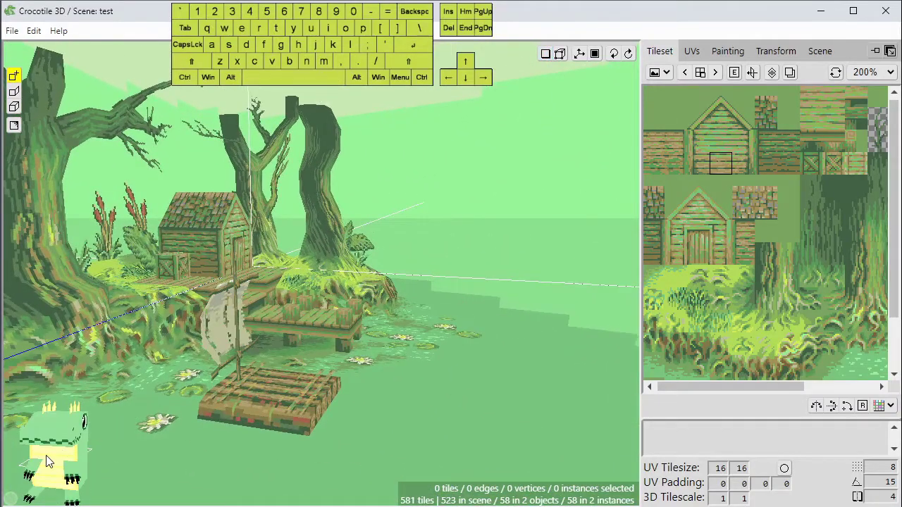
Orbit, pan and zoom the scene using the crocodile camera helper, and try the round control beside it.
left_click_drag(48, 455, 134, 454)
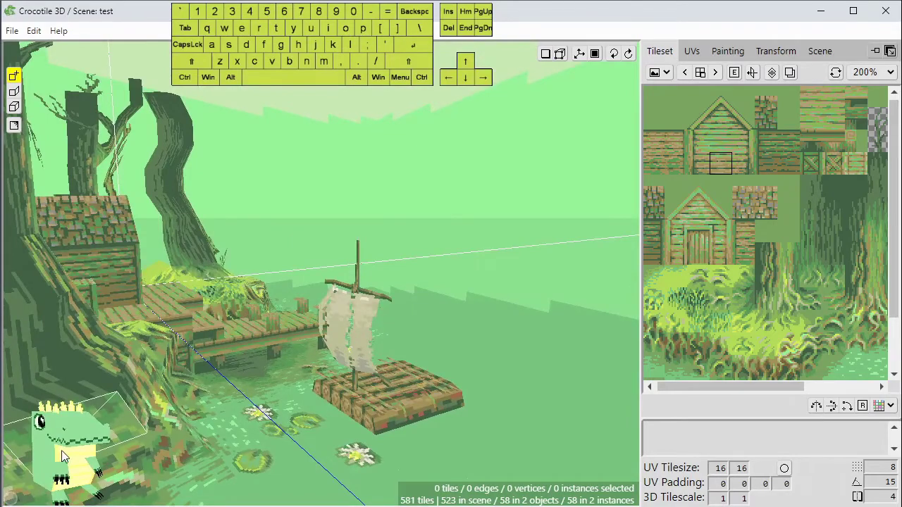
mouse_move(62, 457)
left_mouse_down()
mouse_move(49, 430)
mouse_move(42, 486)
mouse_move(92, 451)
mouse_move(46, 419)
mouse_move(25, 455)
mouse_move(70, 452)
left_mouse_up()
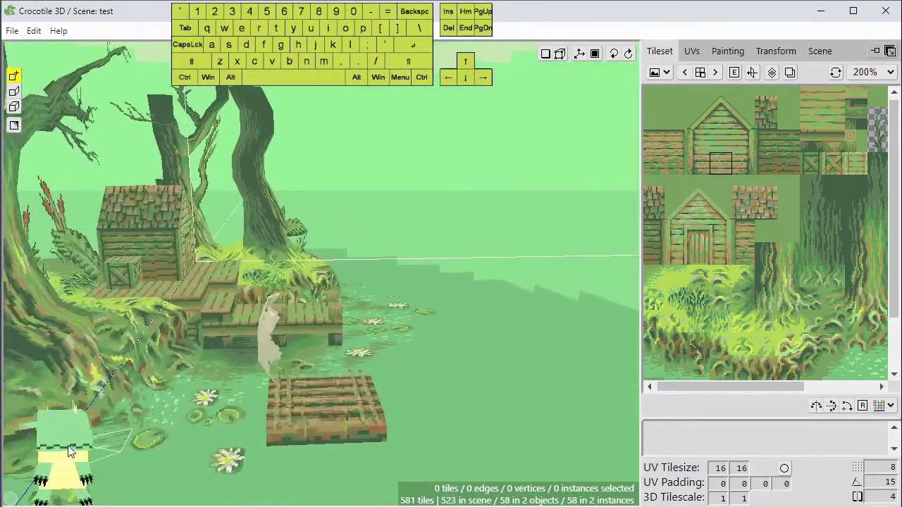
mouse_move(71, 452)
right_mouse_down()
mouse_move(67, 423)
mouse_move(66, 461)
right_mouse_up()
scroll(64, 456, "up", 1)
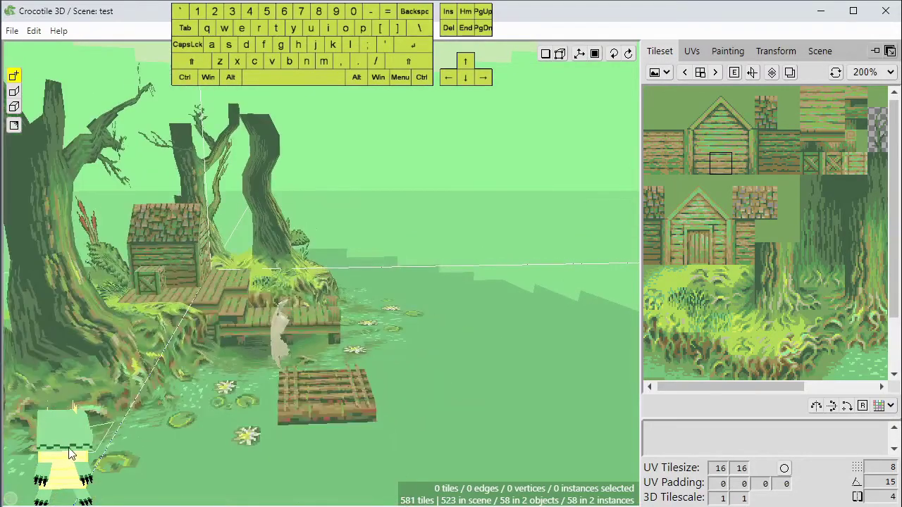
left_click(12, 501)
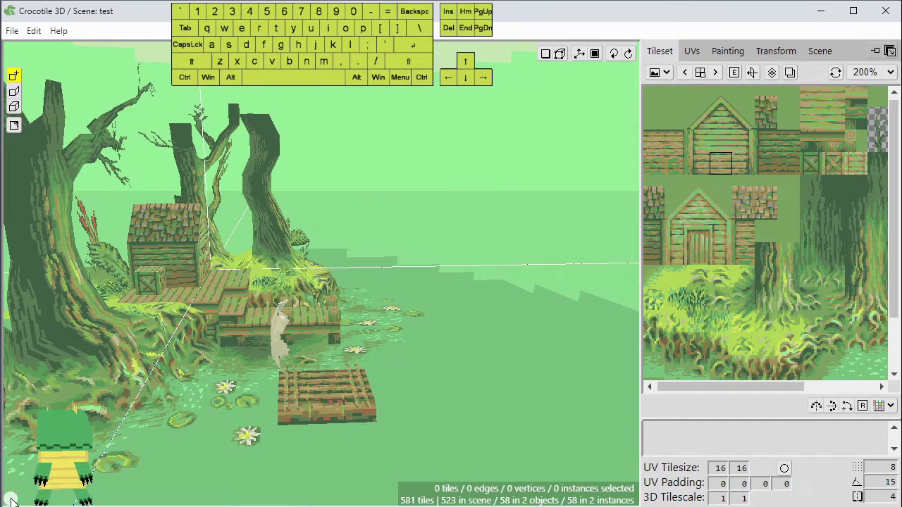
mouse_move(10, 500)
left_mouse_down()
mouse_move(303, 392)
mouse_move(558, 444)
mouse_move(633, 501)
mouse_move(635, 72)
mouse_move(303, 47)
mouse_move(1, 462)
mouse_move(5, 503)
left_mouse_up()
scroll(172, 205, "down", 1)
Orbit back to a front angle on the hut and raft and zoom in closer.
key("space")
left_click_drag(218, 244, 302, 264)
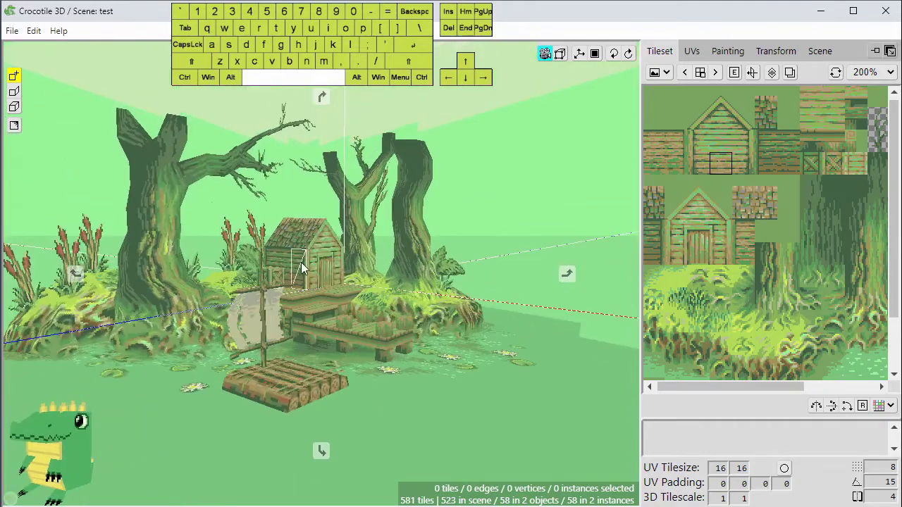
scroll(302, 267, "up", 2)
left_click_drag(517, 380, 516, 394)
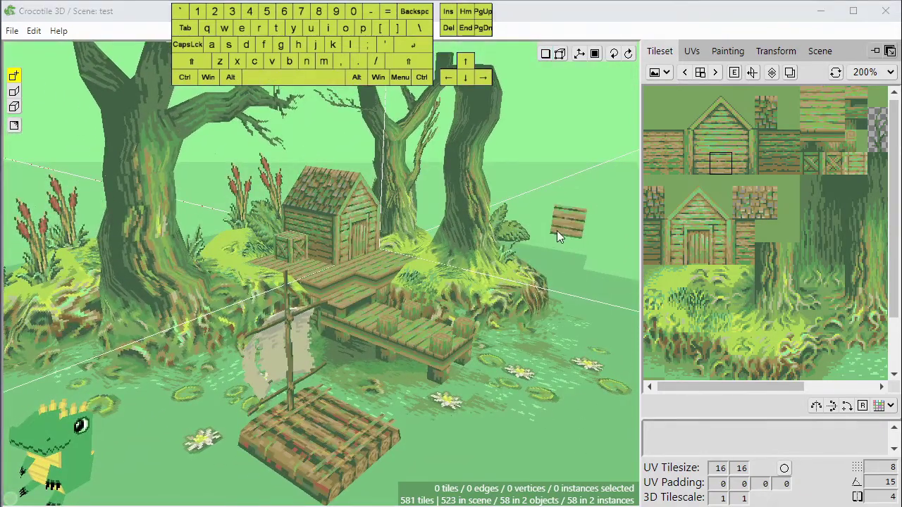
Place a plank tile near the tree behind the hut and shift the 3D cursor from a lower front view.
left_click(539, 243)
key("space")
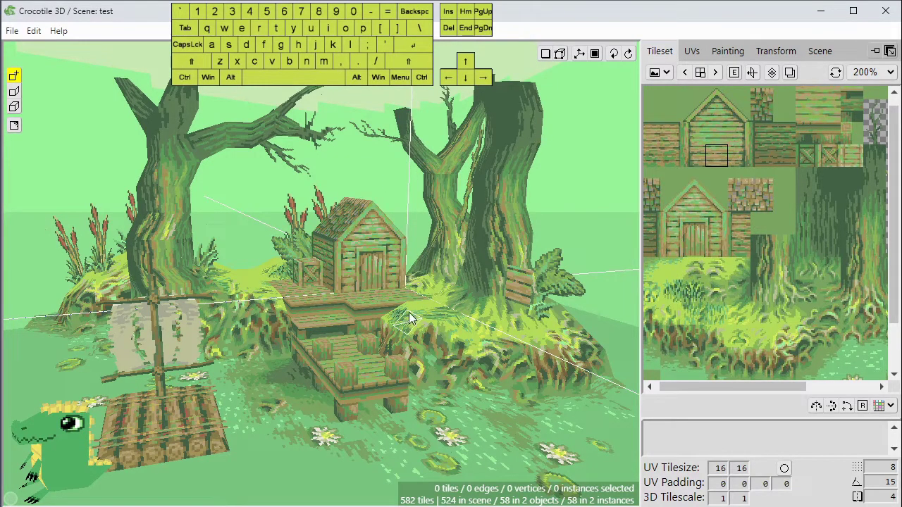
key("a")
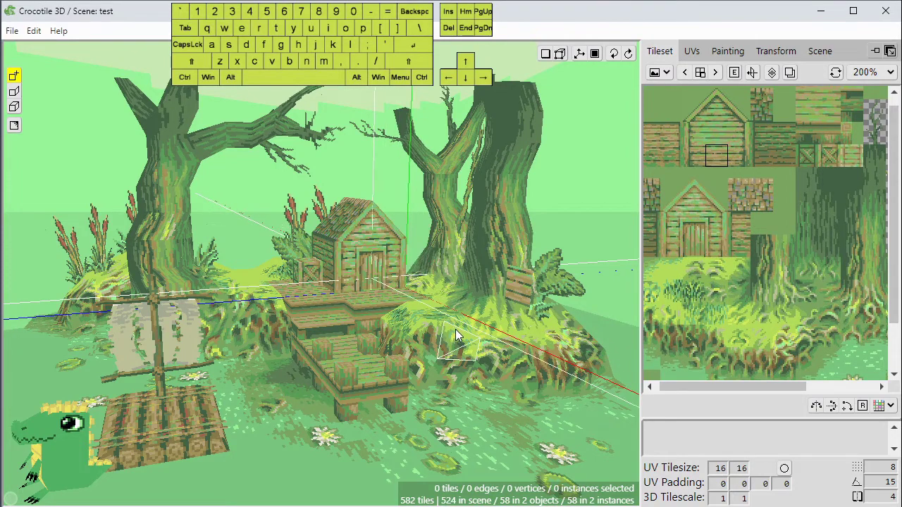
key("space+s")
key("space")
left_click_drag(419, 365, 497, 396)
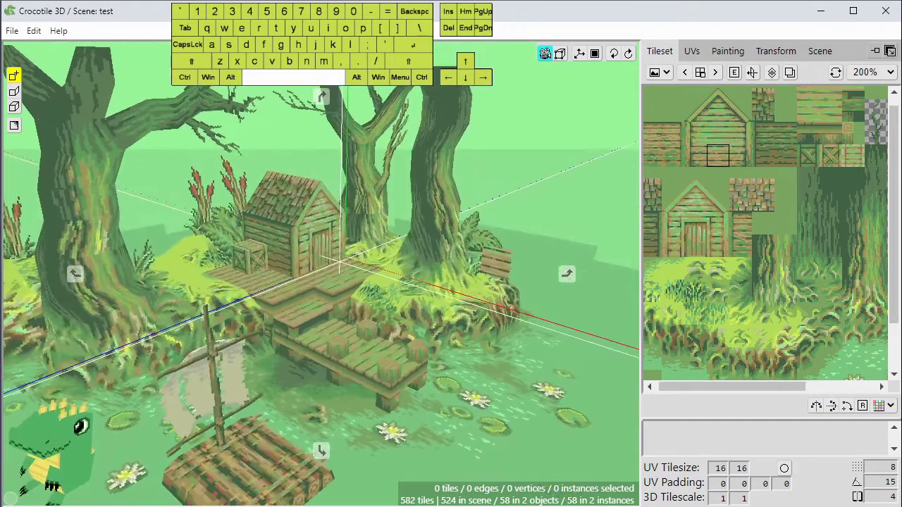
Shift the 3D cursor from a view facing the hut's side wall and undo the test plank tiles.
key("space")
left_click_drag(370, 392, 485, 273)
key("d")
key("w")
key("space")
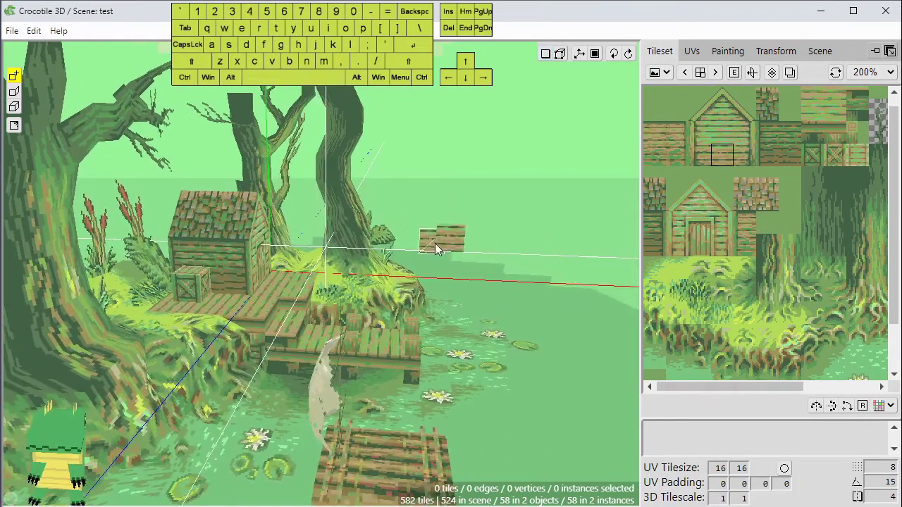
key("ctrl+z")
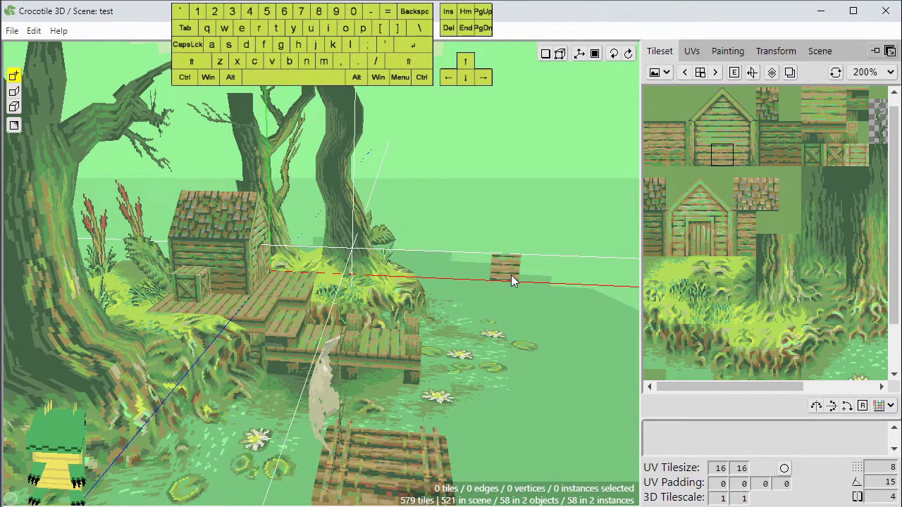
Move the 3D cursor sideways and up and down from a front view and a side view of the hut.
key("d")
key("space")
left_click_drag(517, 335, 292, 288)
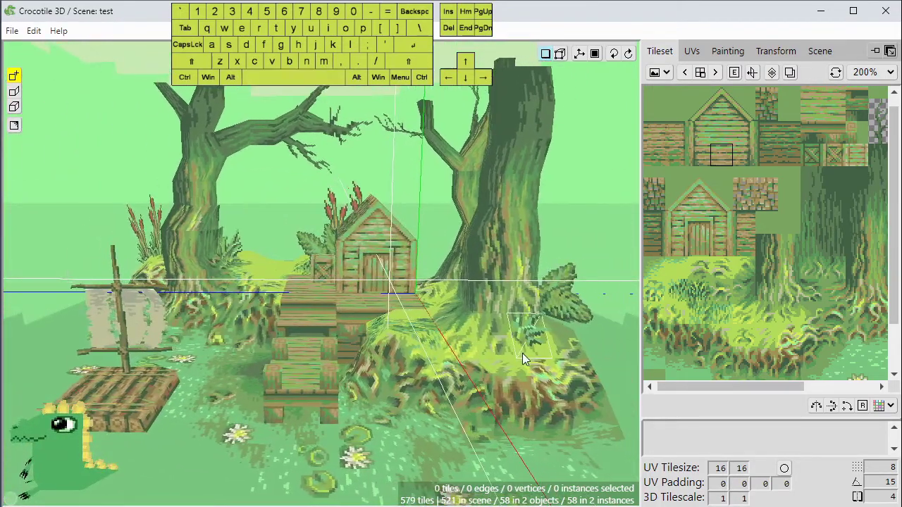
key("d")
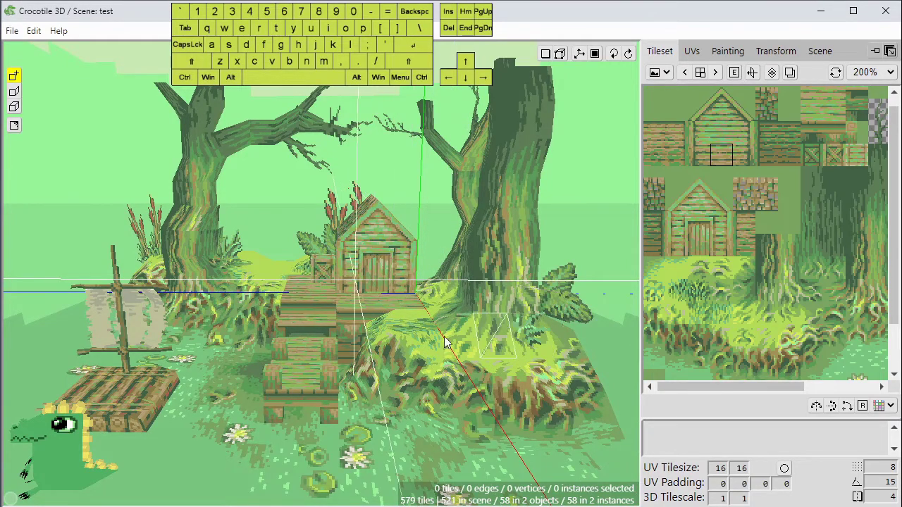
key("space")
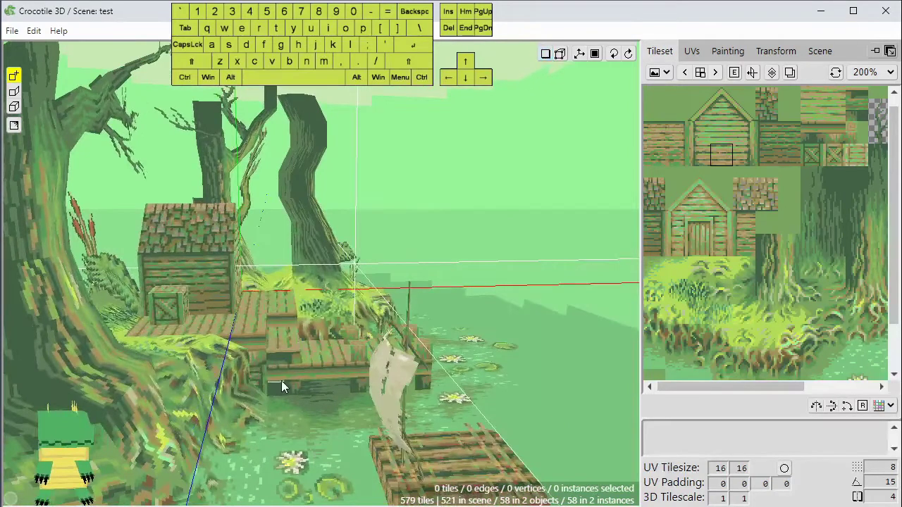
key("a")
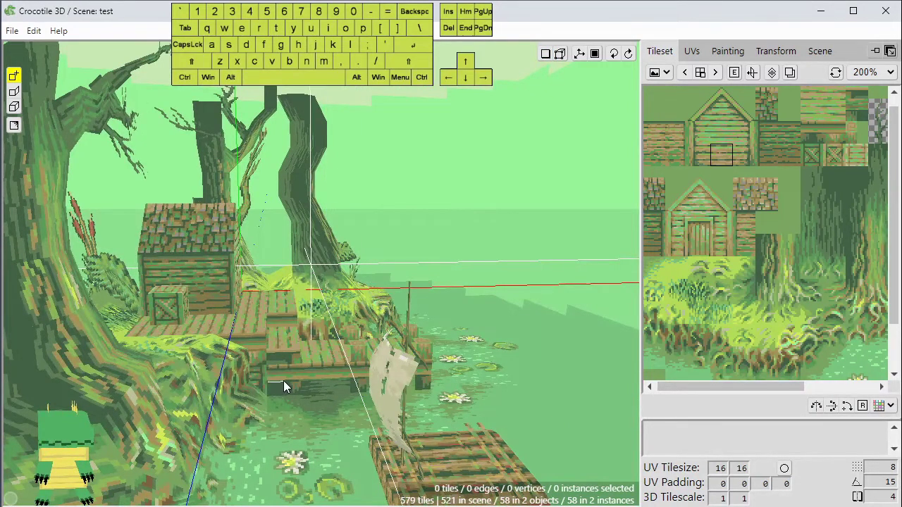
key("space")
key("space")
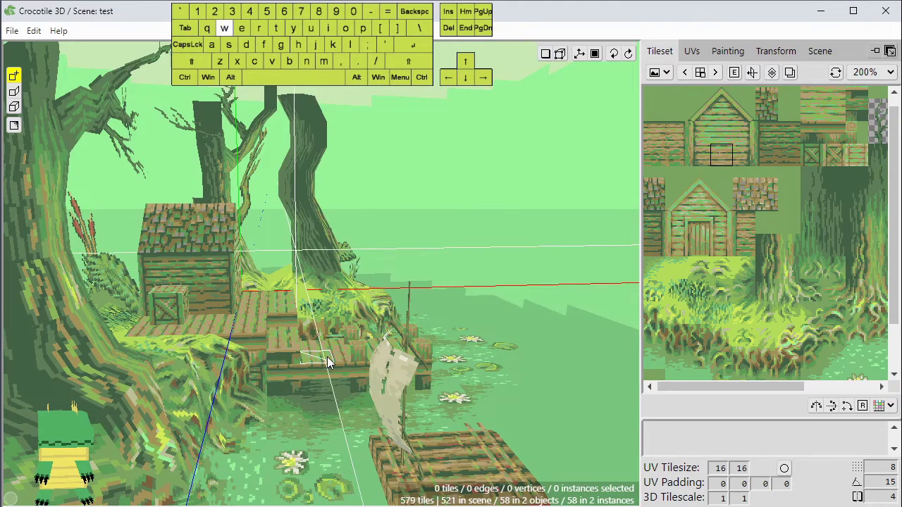
key("w")
key("s")
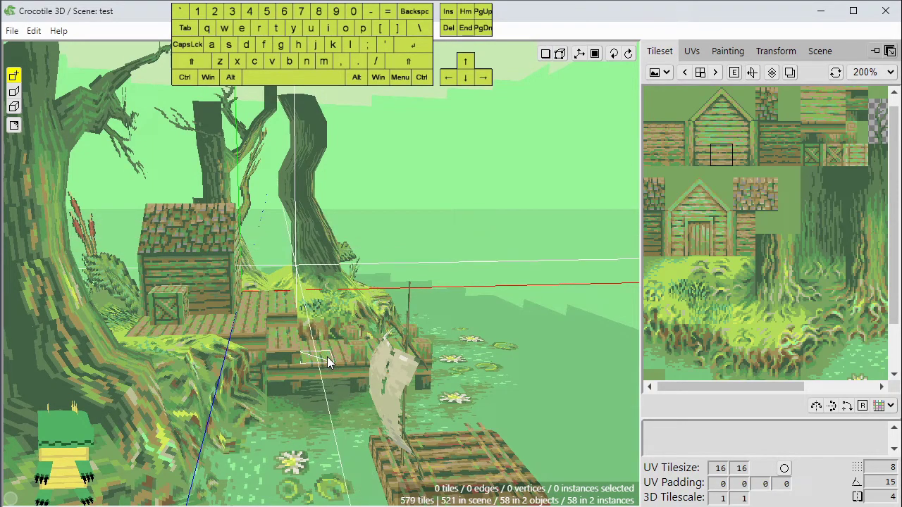
Look straight down on the dock and raft and move the 3D cursor along the ground in both directions.
key("space")
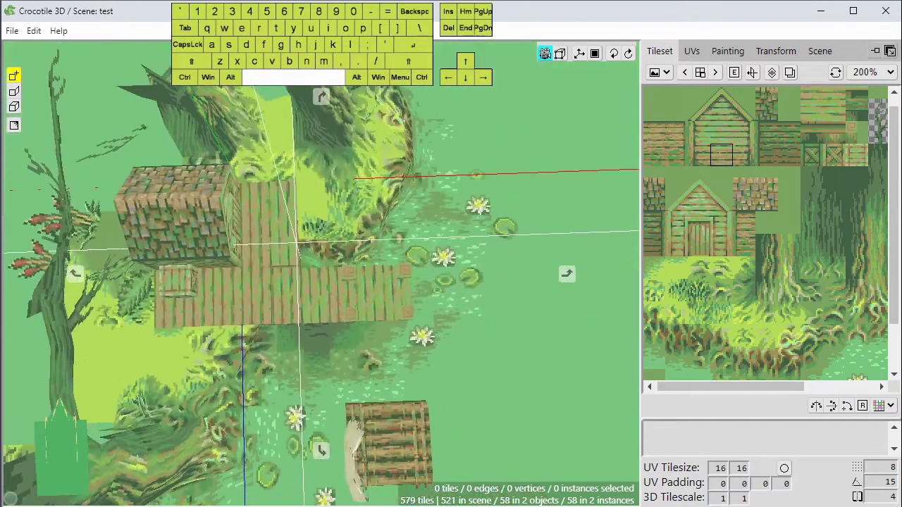
mouse_move(404, 298)
key("s")
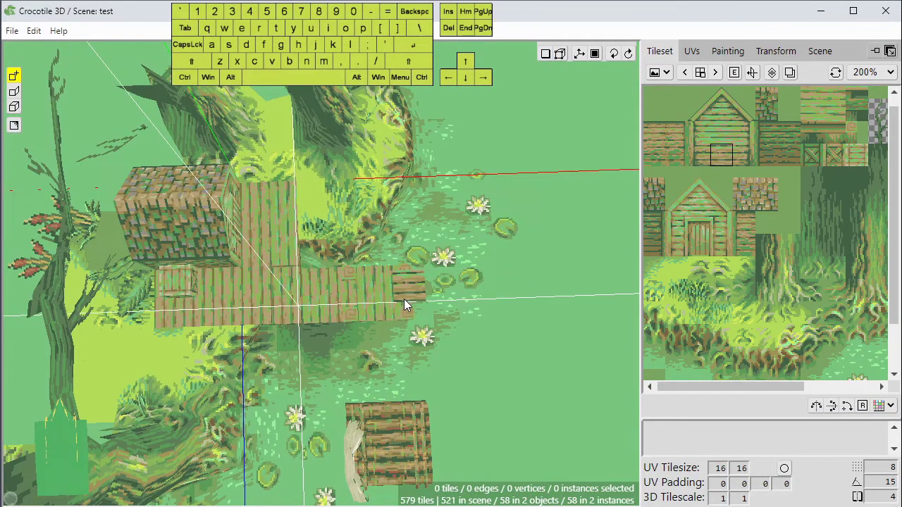
key("w")
key("w")
key("w")
key("w")
key("w")
key("w")
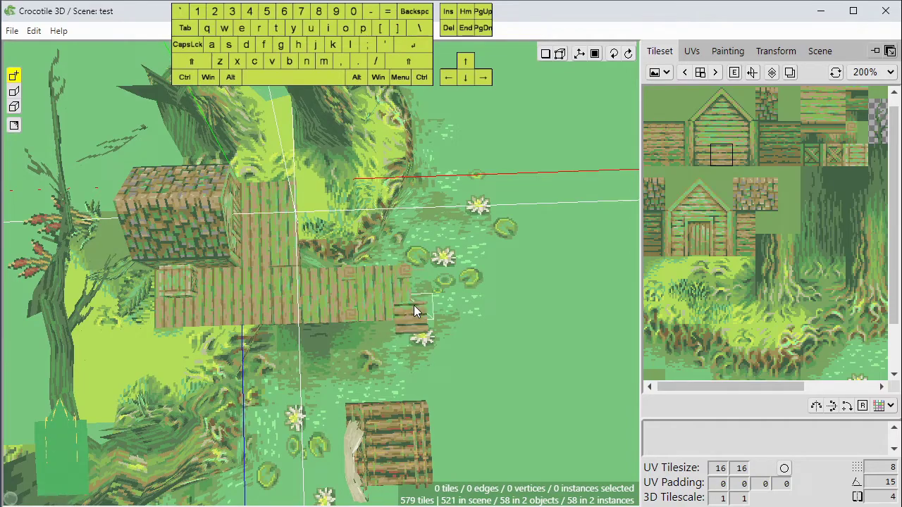
Rotate the top-down view about a quarter turn and move the 3D cursor forward and back relative to it.
key("space")
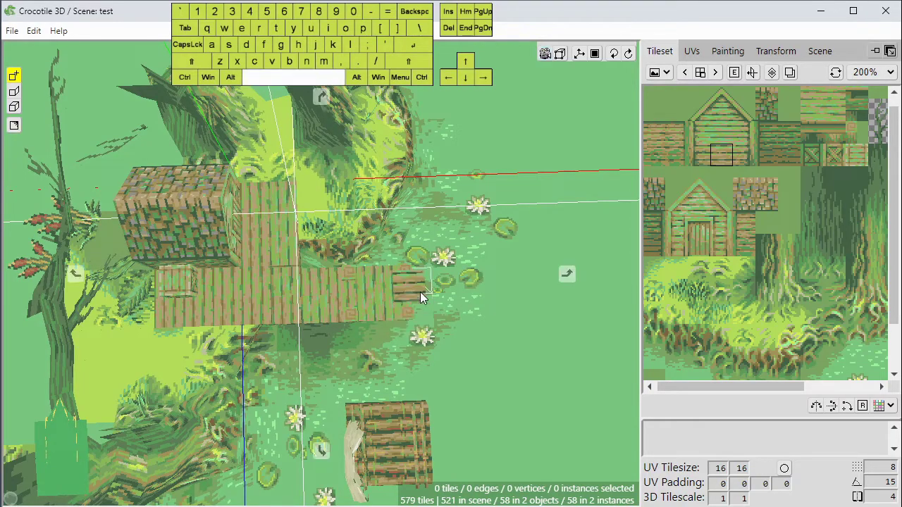
left_click_drag(420, 292, 435, 306)
key("space")
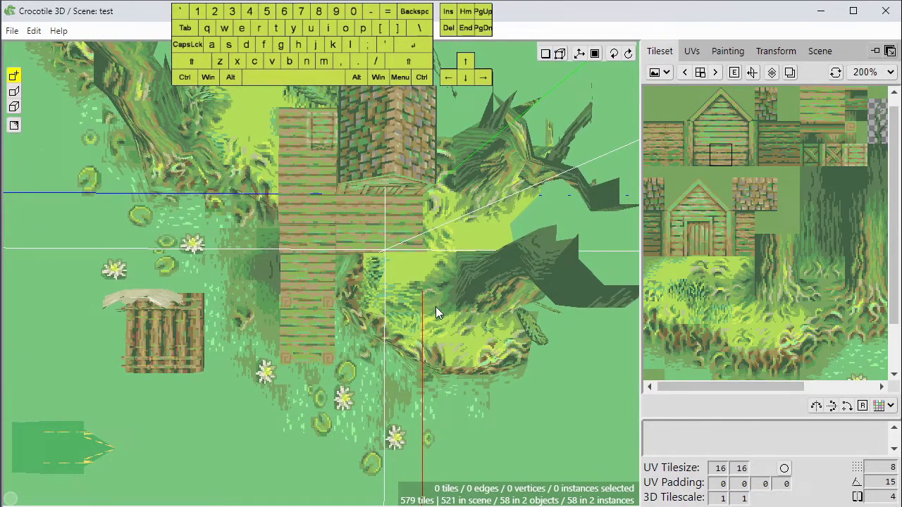
left_click(435, 307)
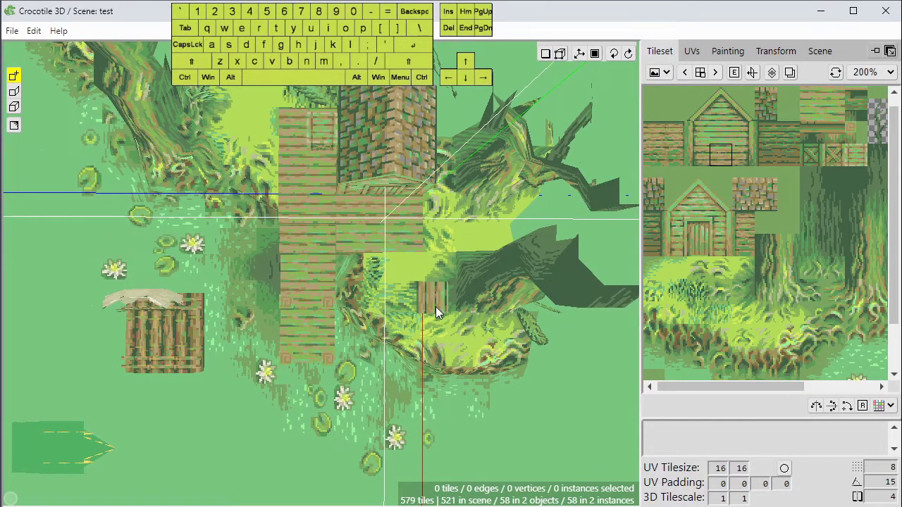
key("w")
key("w")
key("w")
key("w")
key("s")
key("s")
key("s")
key("s")
Return to a low front view of the hut and move the 3D cursor right and left across it.
key("space")
mouse_move(435, 310)
left_mouse_down()
mouse_move(416, 334)
mouse_move(486, 317)
mouse_move(451, 359)
mouse_move(430, 342)
mouse_move(446, 315)
left_mouse_up()
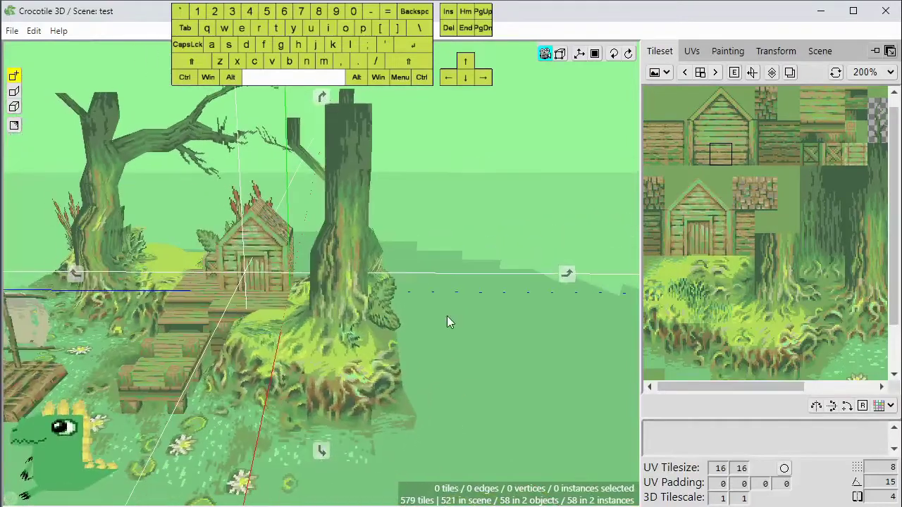
key("d")
key("space")
left_click_drag(646, 338, 398, 375)
key("d")
key("d")
key("space")
key("space")
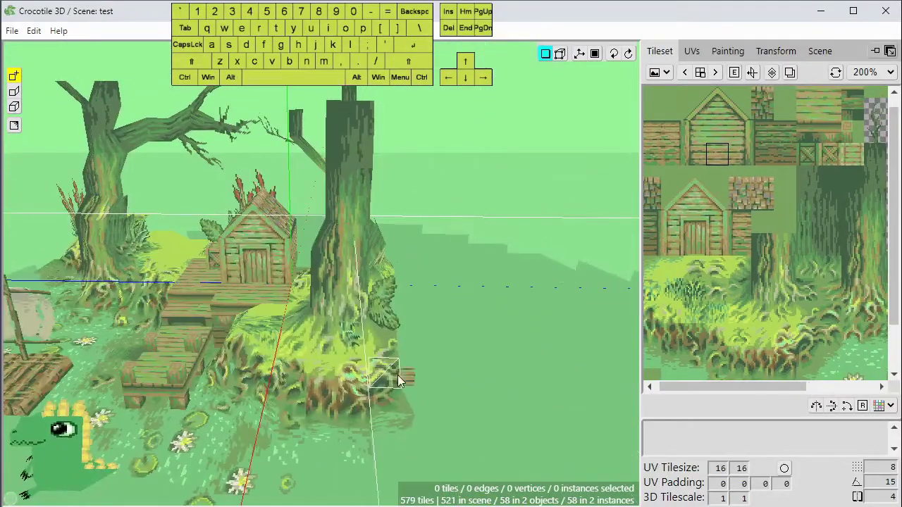
key("a")
Orbit to the raft's side of the scene and move the 3D cursor left and down relative to that view.
key("space")
right_click_drag(241, 341, 330, 378)
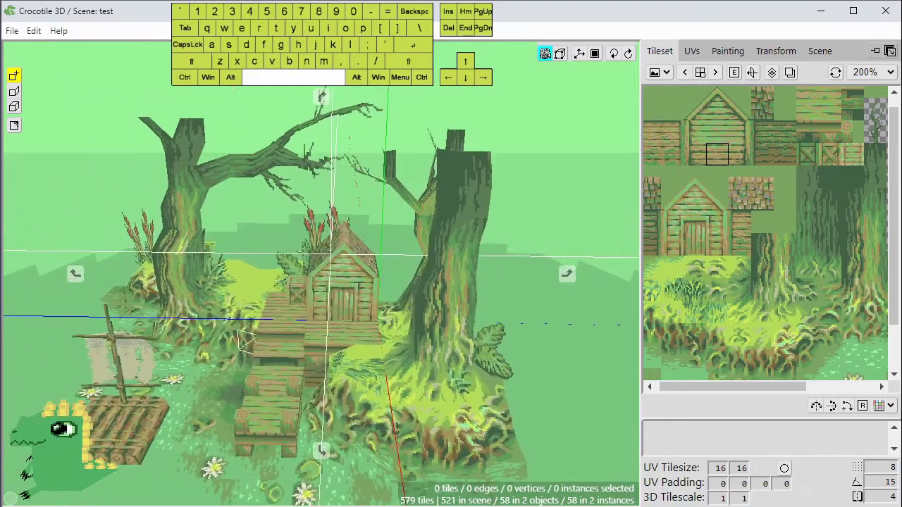
left_click_drag(248, 343, 380, 335)
key("d")
key("space")
left_click_drag(248, 358, 269, 377)
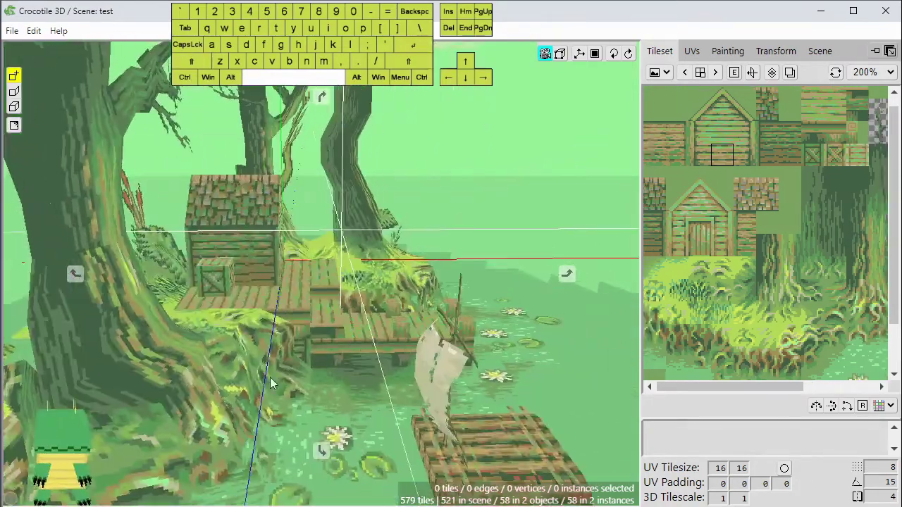
key("a")
key("a")
key("a")
key("a")
key("s")
key("s")
key("s")
key("space")
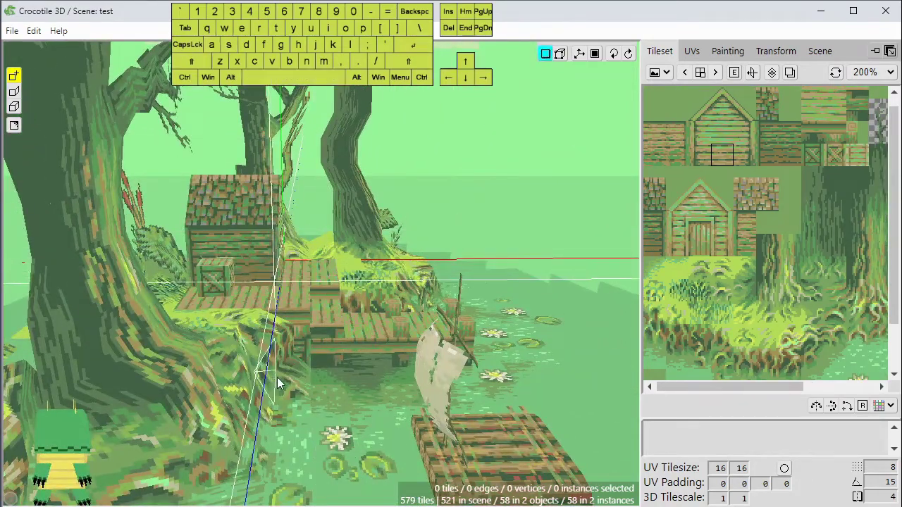
Move the 3D cursor right and up while alternating between side and front views of the dock.
key("d")
key("d")
key("space")
left_click_drag(398, 375, 379, 377)
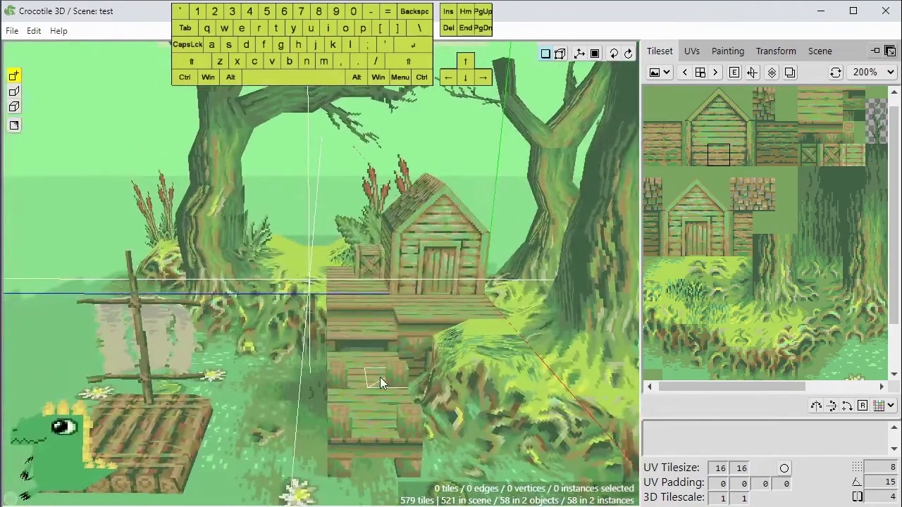
key("w")
right_click_drag(347, 379, 335, 384)
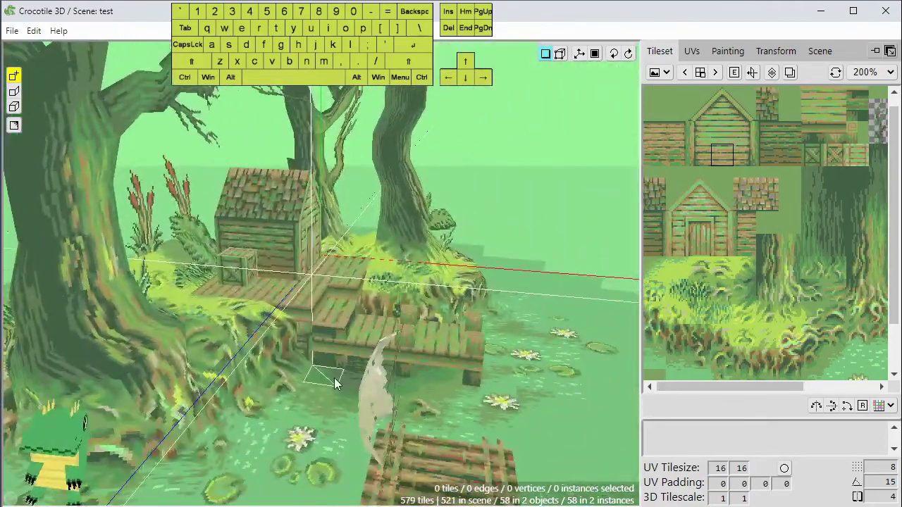
Orbit between the hut's front and side to compare how the scene is oriented to the camera.
key("space")
left_click_drag(440, 384, 393, 361)
key("space")
right_click_drag(393, 360, 361, 365)
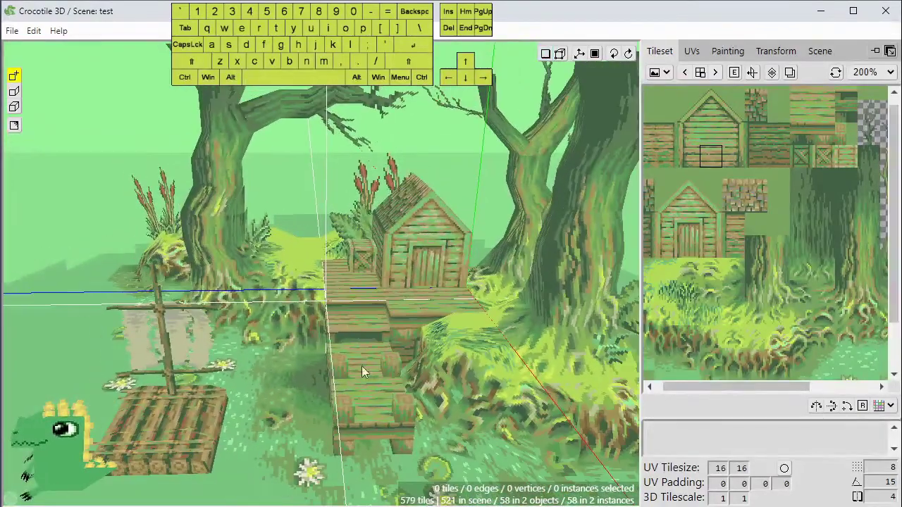
key("space")
left_click_drag(303, 356, 327, 332)
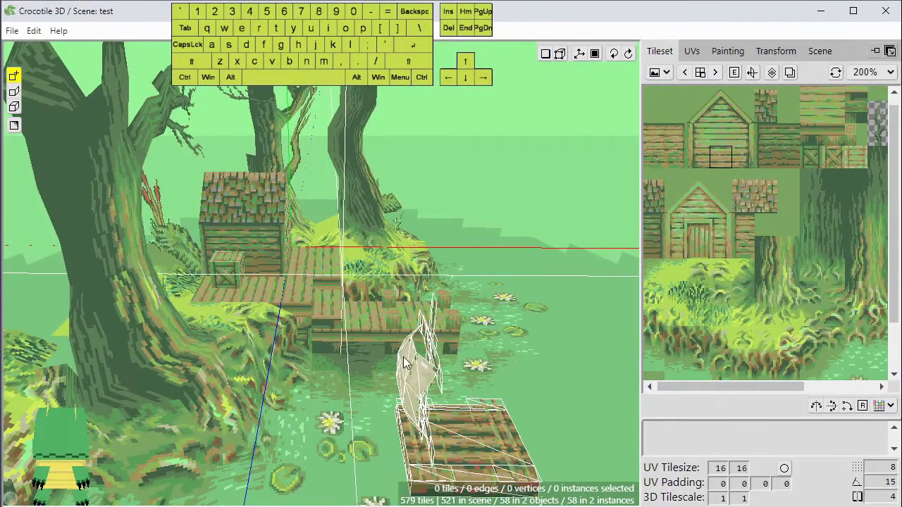
Move the 3D cursor left, down and up from the side view and return to the hut's front.
key("a")
key("a")
key("s")
key("s")
key("space")
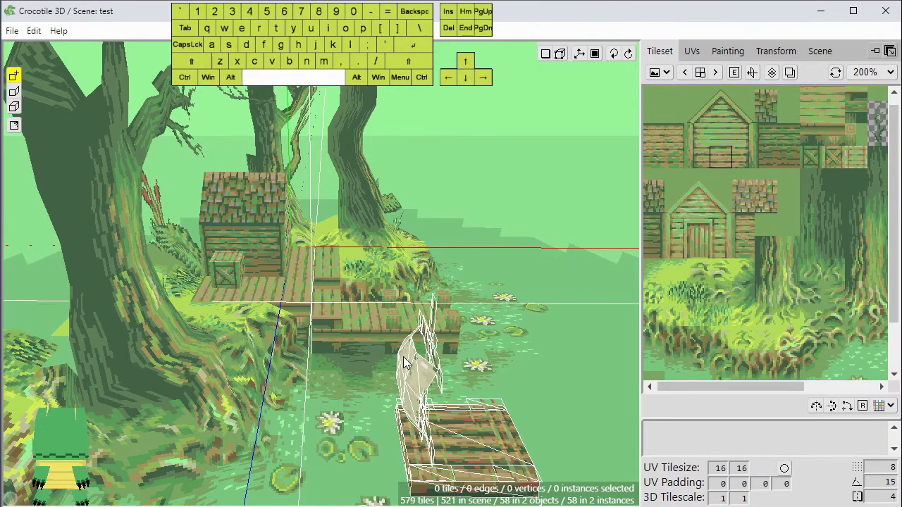
left_click_drag(404, 357, 399, 358)
key("w")
key("w")
key("space")
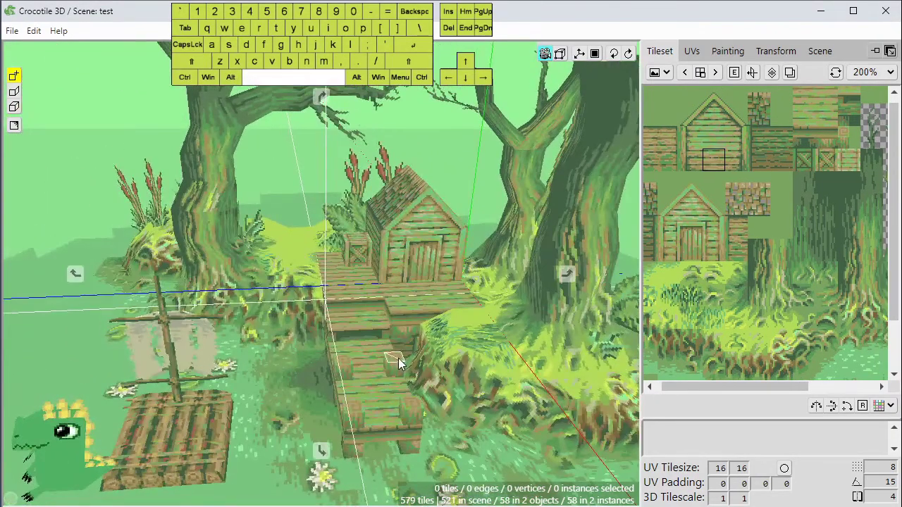
Orbit around the hut and raft and switch camera mode on and off.
right_click_drag(378, 376, 378, 377)
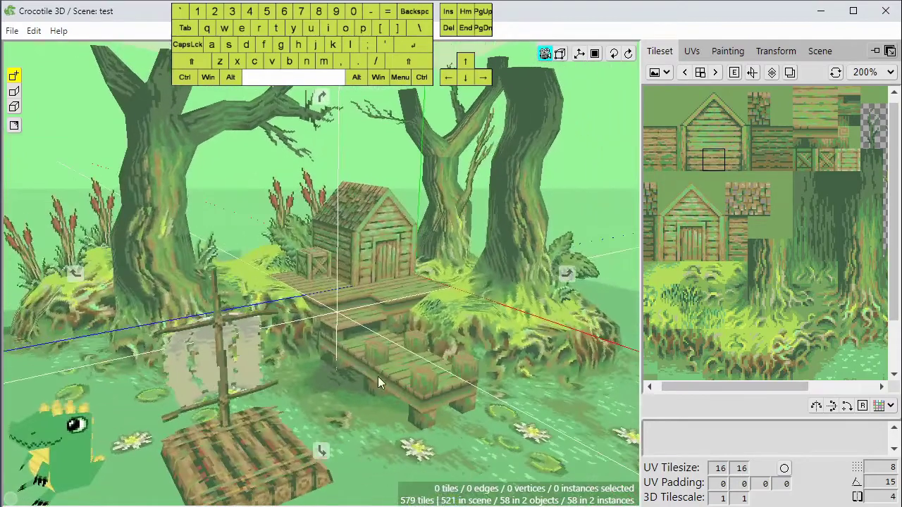
key("space")
left_click_drag(338, 313, 293, 310)
right_click_drag(324, 275, 352, 260)
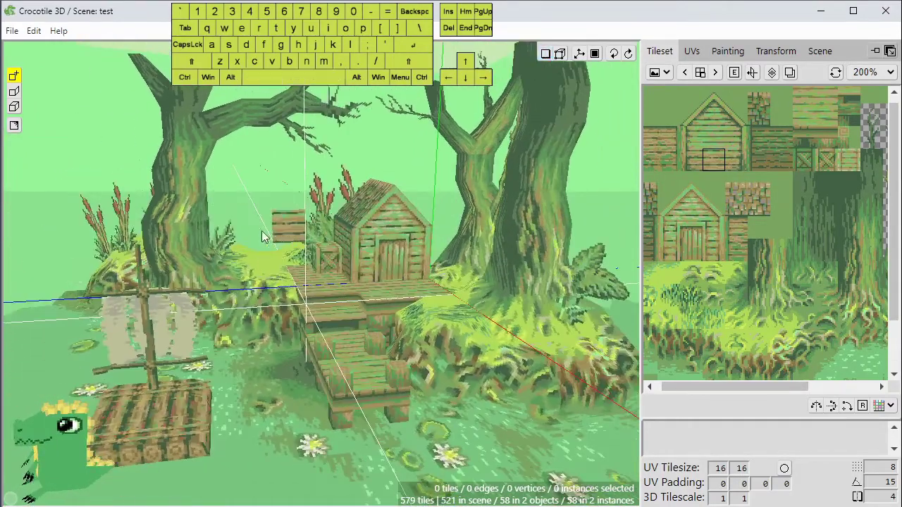
left_click(544, 56)
left_click(544, 55)
key("space")
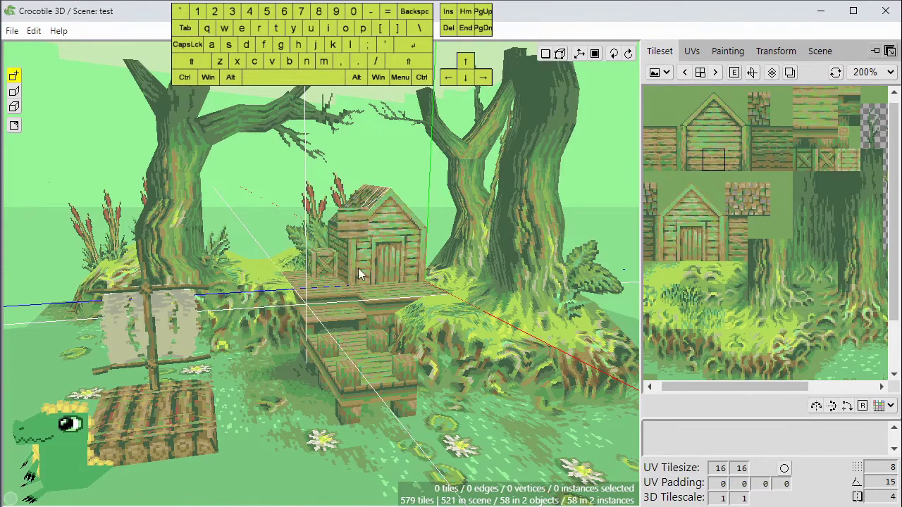
View the scene from the side, above and front, and move the 3D cursor left and right from the front.
key("space")
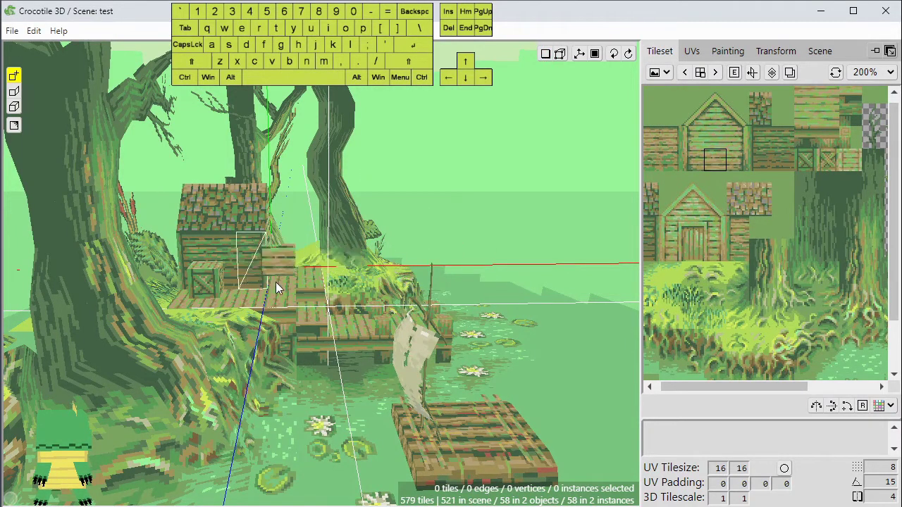
key("space")
left_click_drag(367, 256, 423, 338)
right_click_drag(423, 338, 376, 277)
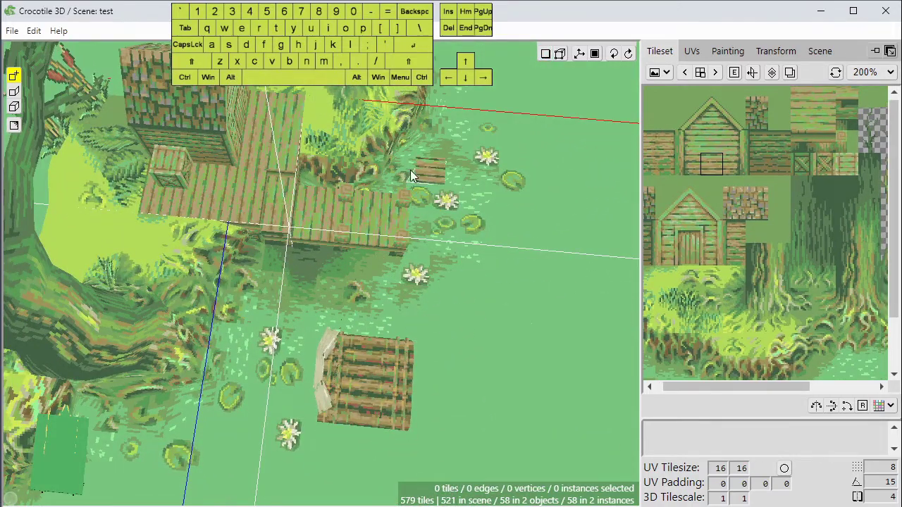
key("space")
left_click_drag(434, 319, 368, 210)
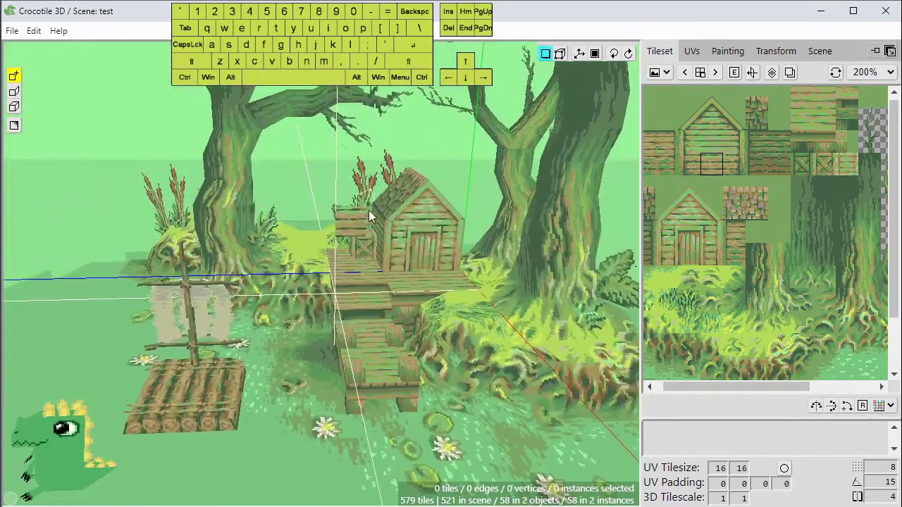
key("a")
key("d")
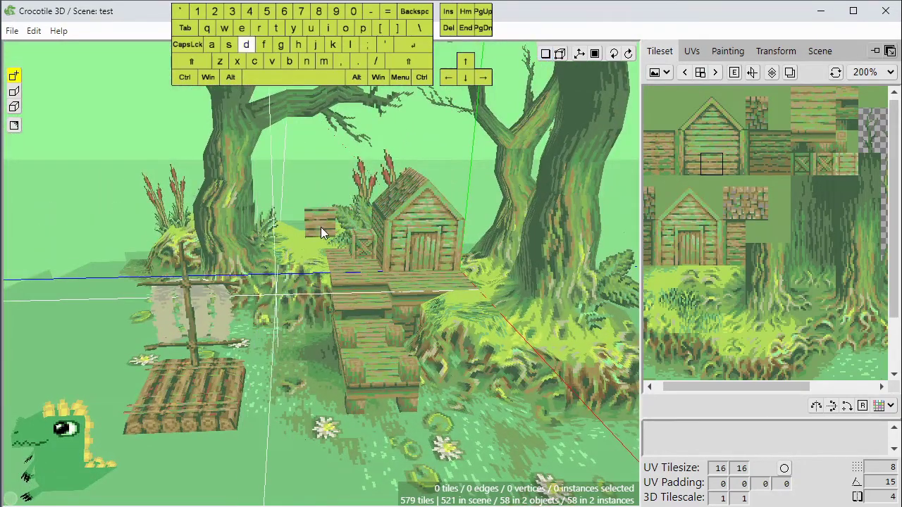
Move the 3D cursor left from the front, orbit to the side view and draw a three-by-three plank wall beside the hut.
key("a")
key("space")
left_click_drag(299, 304, 240, 317)
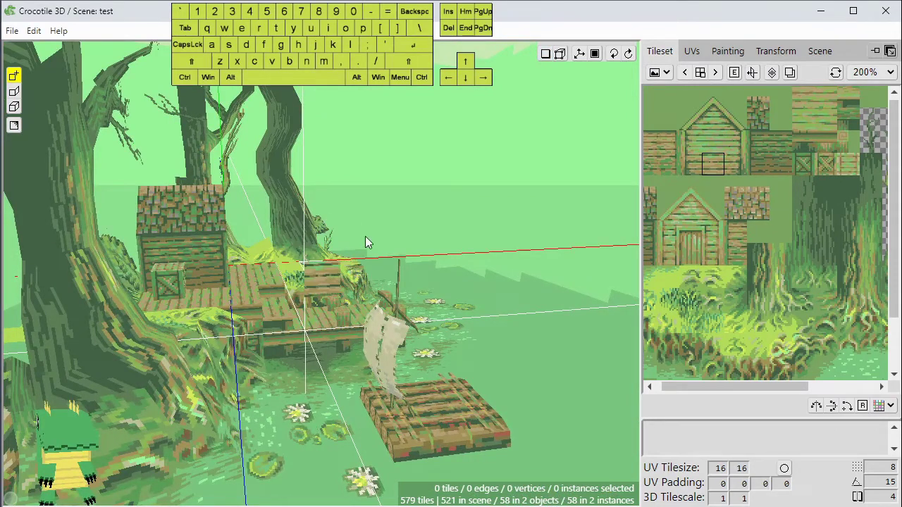
mouse_move(384, 220)
left_mouse_down()
mouse_move(318, 210)
mouse_move(398, 181)
left_mouse_up()
Move the 3D cursor to the wall's outer edge and draw a second three-by-three plank wall at a right angle from the front.
key("d")
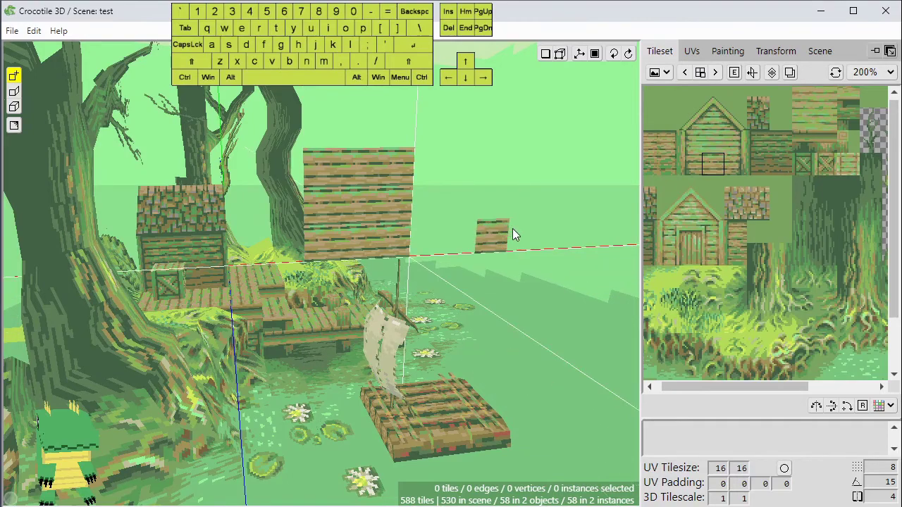
left_click_drag(512, 228, 290, 232)
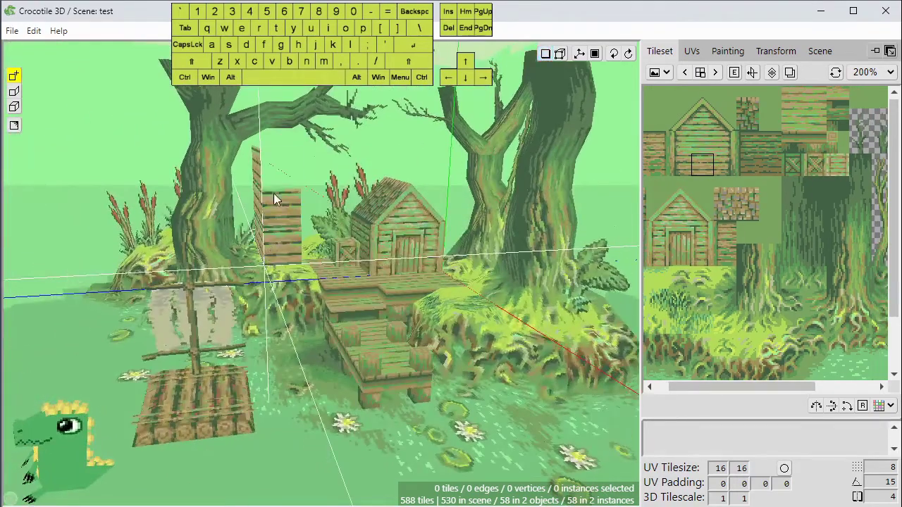
mouse_move(273, 193)
left_mouse_down()
mouse_move(353, 203)
mouse_move(357, 177)
left_mouse_up()
Look at the two plank walls from above and draw a three-by-three plank roof across their upper edges.
key("space")
left_click_drag(357, 176, 508, 212)
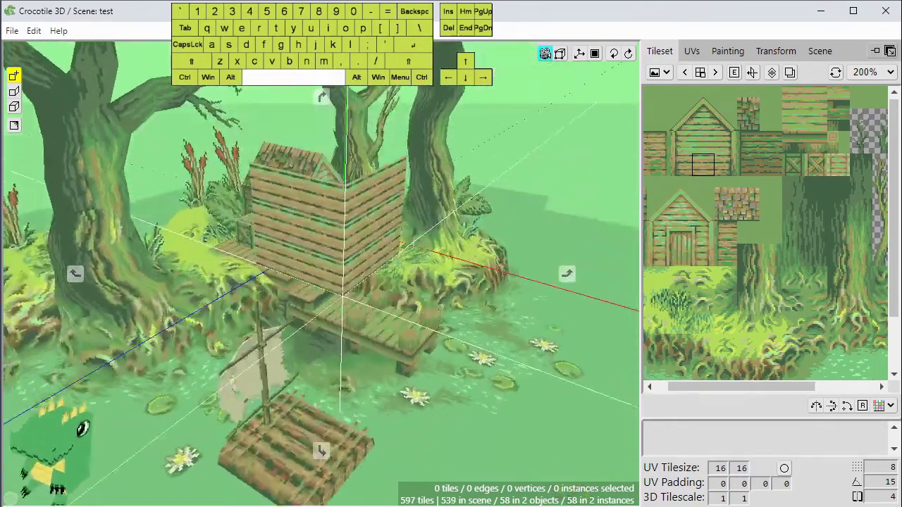
left_click_drag(303, 215, 360, 295)
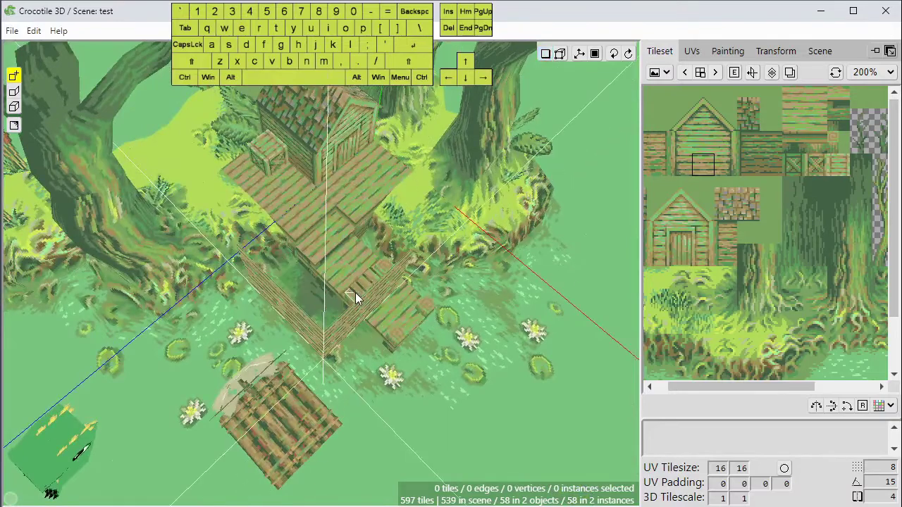
key("space")
key("s")
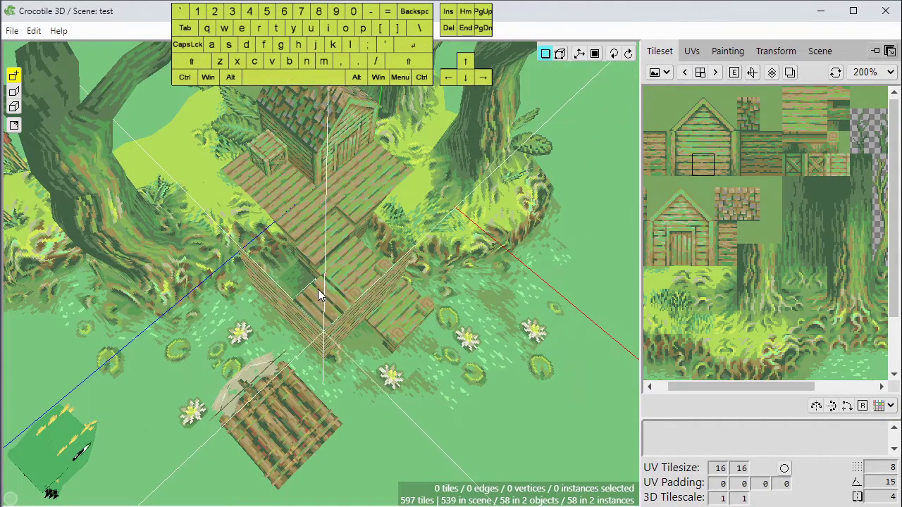
mouse_move(273, 252)
left_mouse_down()
mouse_move(368, 256)
mouse_move(375, 284)
mouse_move(437, 307)
mouse_move(458, 303)
mouse_move(486, 275)
mouse_move(500, 219)
left_mouse_up()
From the side view with camera mode on, move the 3D cursor repeatedly away from and towards the camera.
key("space")
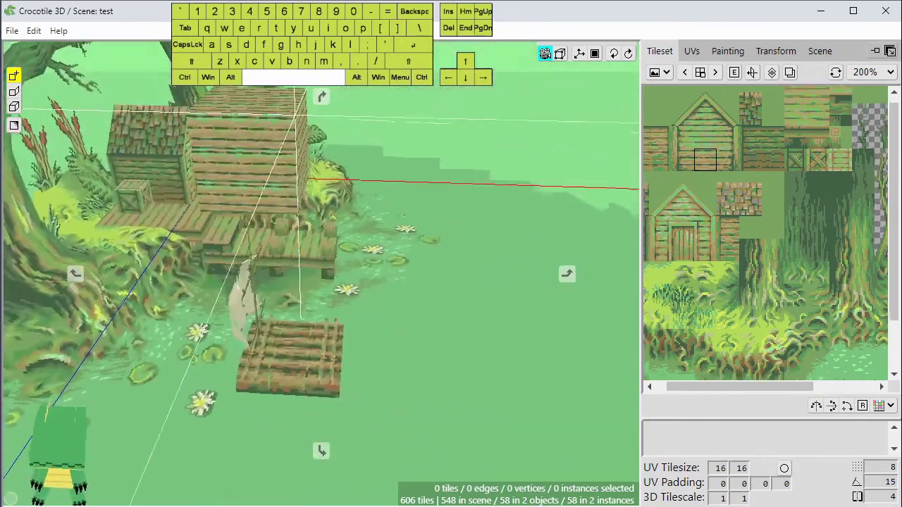
left_click_drag(345, 318, 345, 309)
right_click_drag(368, 198, 368, 268)
key("w")
key("w")
key("w")
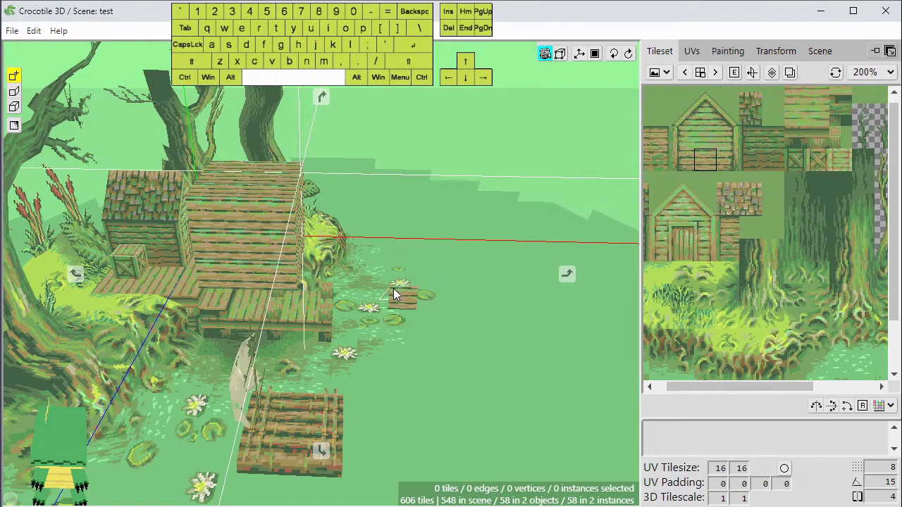
key("s")
key("s")
key("s")
key("w")
key("w")
key("w")
key("s")
key("s")
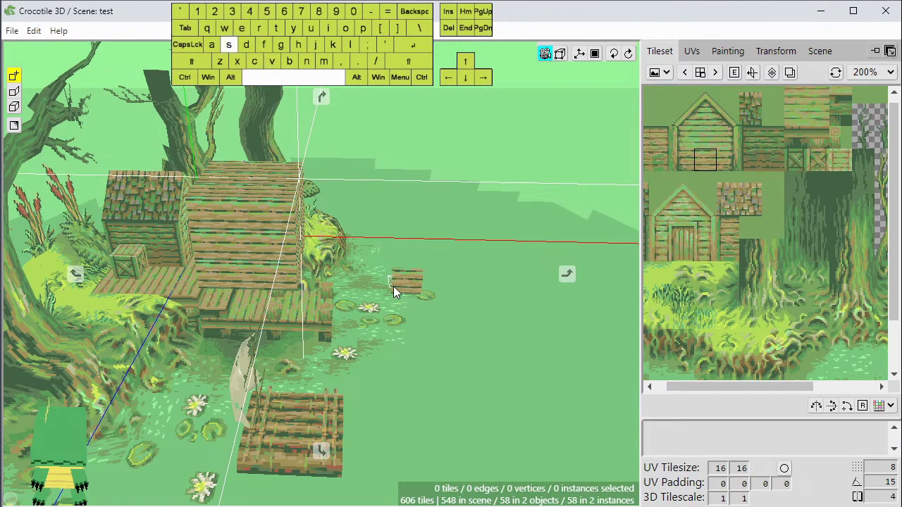
key("s")
key("s")
key("w")
key("w")
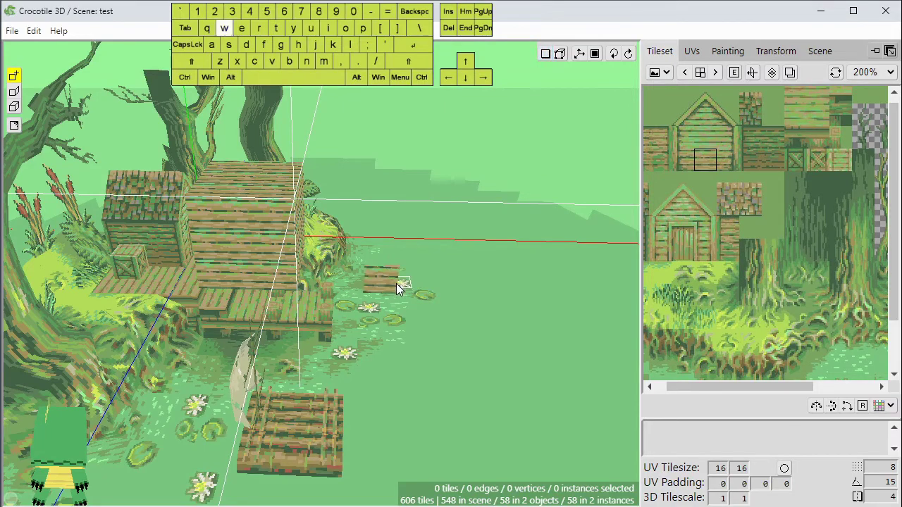
With camera mode off, move the 3D cursor up and down along the plank box from the side view.
key("s")
key("s")
key("s")
key("w")
key("s")
key("s")
key("s")
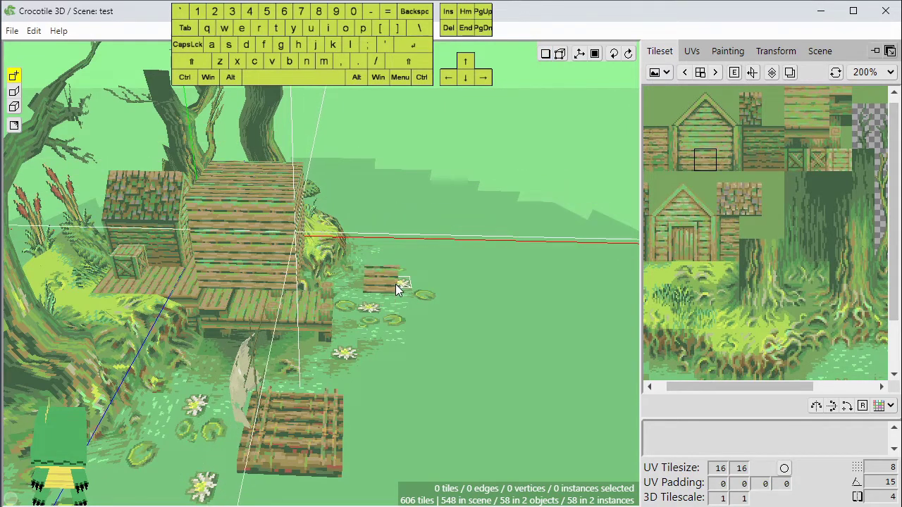
With camera mode on, move the 3D cursor forward and back from the hut's front and again from its side.
key("space")
left_click_drag(395, 284, 387, 288)
key("w")
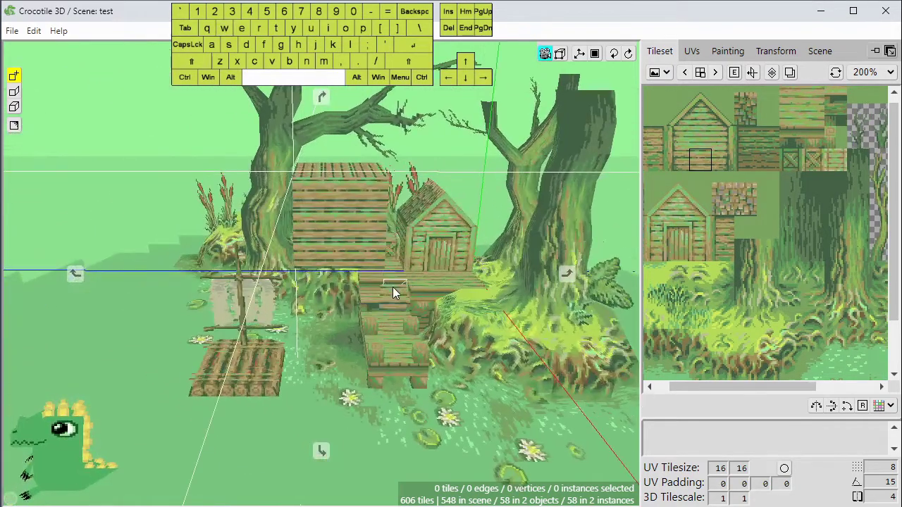
key("s")
key("s")
key("s")
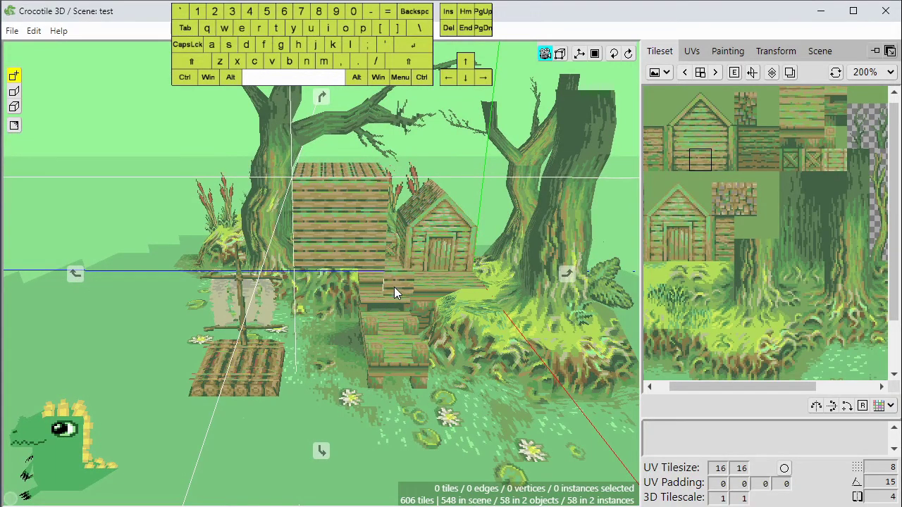
key("w")
key("w")
left_click_drag(401, 287, 339, 233)
key("s")
key("s")
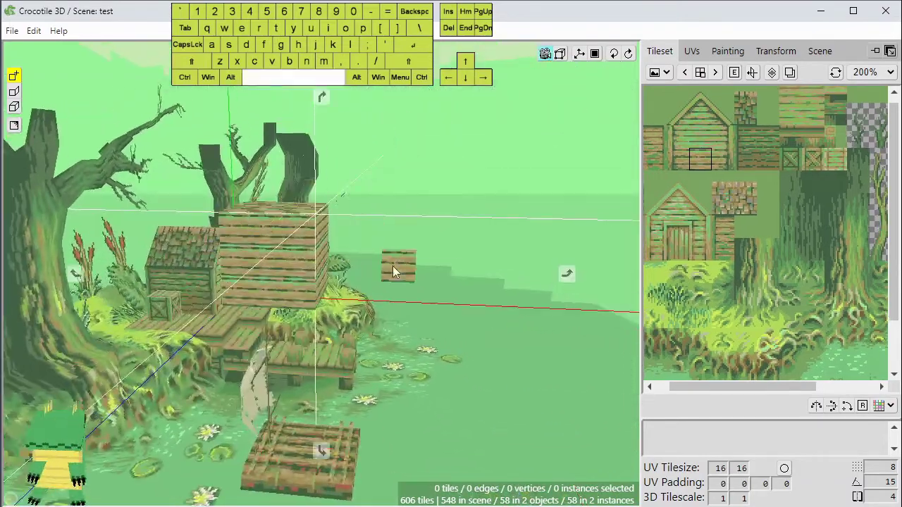
Switch to edge-based tile drawing and examine from several angles how the tile preview attaches to edges of the box and trees.
left_click_drag(392, 265, 327, 223)
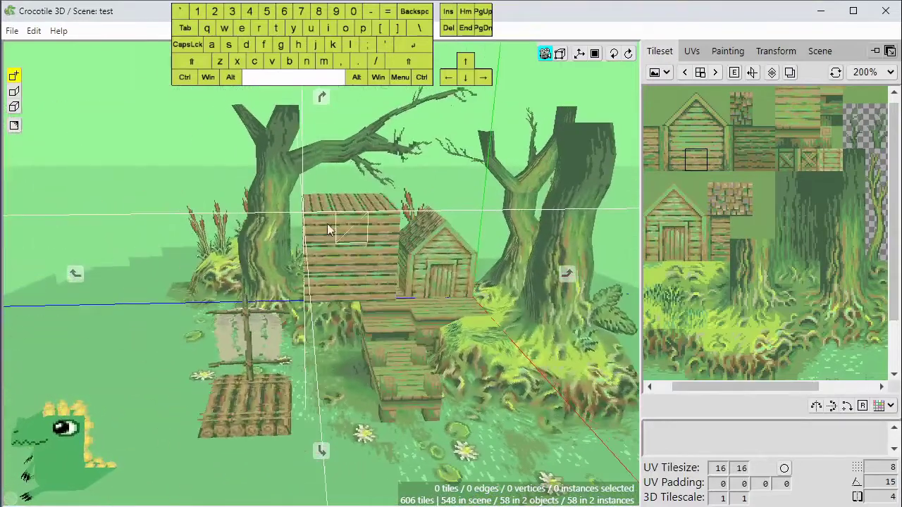
left_click_drag(226, 176, 155, 201)
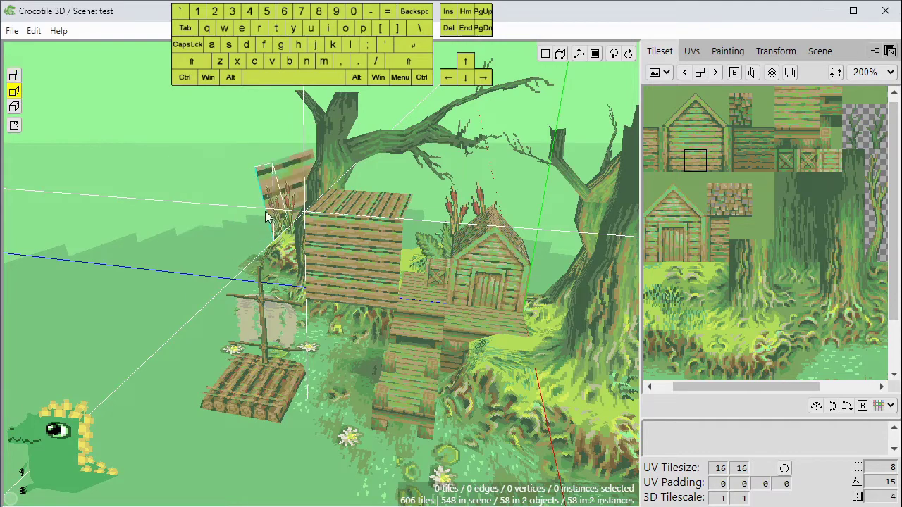
key("space")
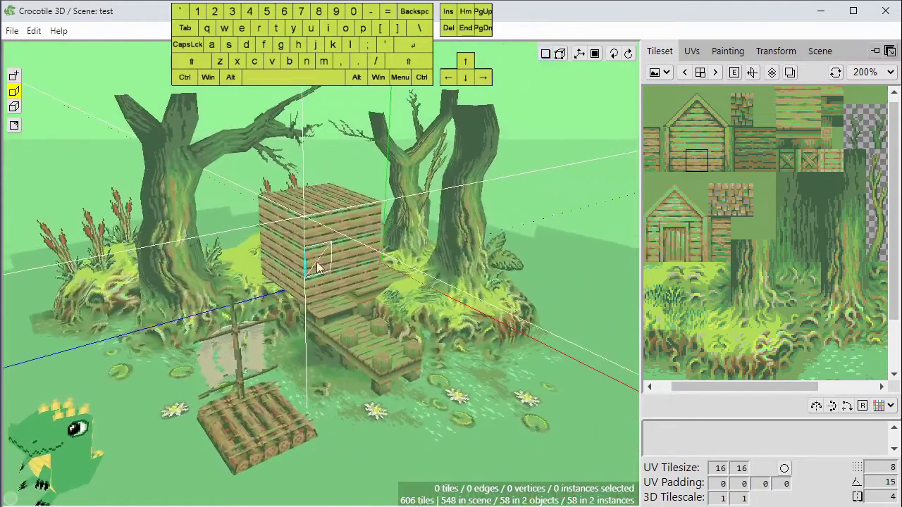
scroll(382, 211, "up", 2)
key("space")
right_click_drag(383, 215, 318, 240)
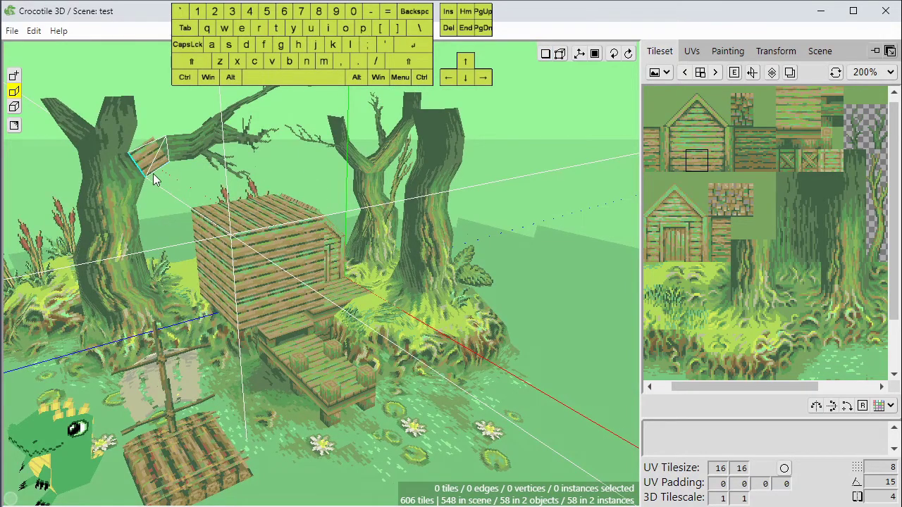
key("space")
left_click_drag(184, 202, 247, 205)
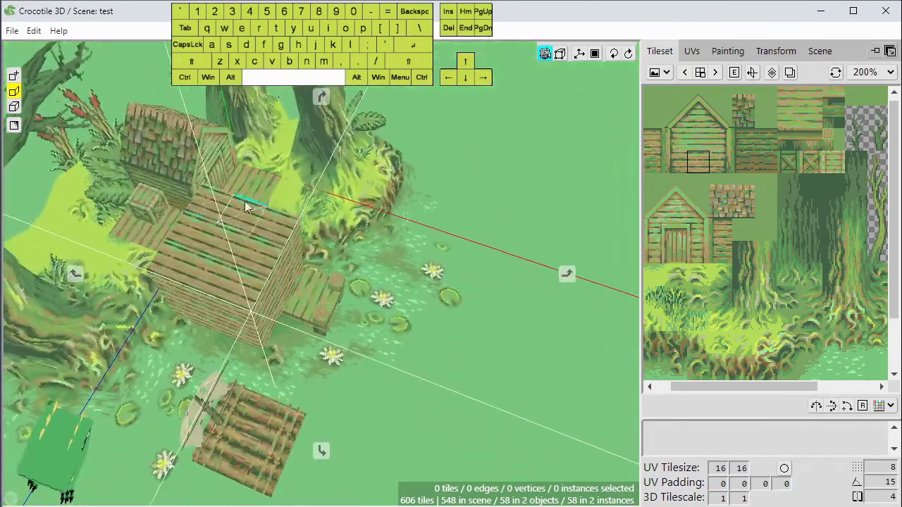
key("space")
left_click_drag(453, 237, 356, 243)
left_click_drag(493, 240, 443, 236)
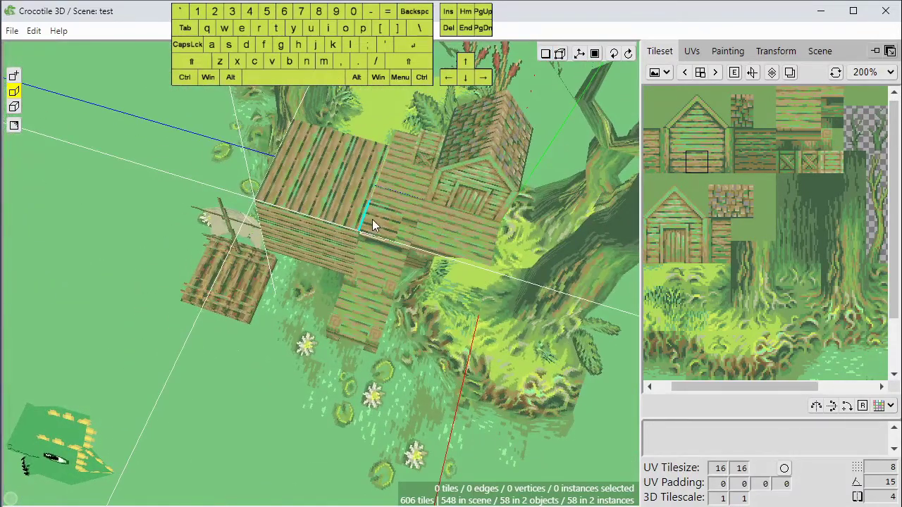
Pick the grass tile from the tileset and extend the plank roof from its edge with a two-by-three patch.
left_click(720, 322)
mouse_move(371, 219)
left_mouse_down()
mouse_move(394, 175)
mouse_move(428, 179)
mouse_move(419, 224)
mouse_move(380, 202)
mouse_move(377, 212)
left_mouse_up()
key("space")
key("space")
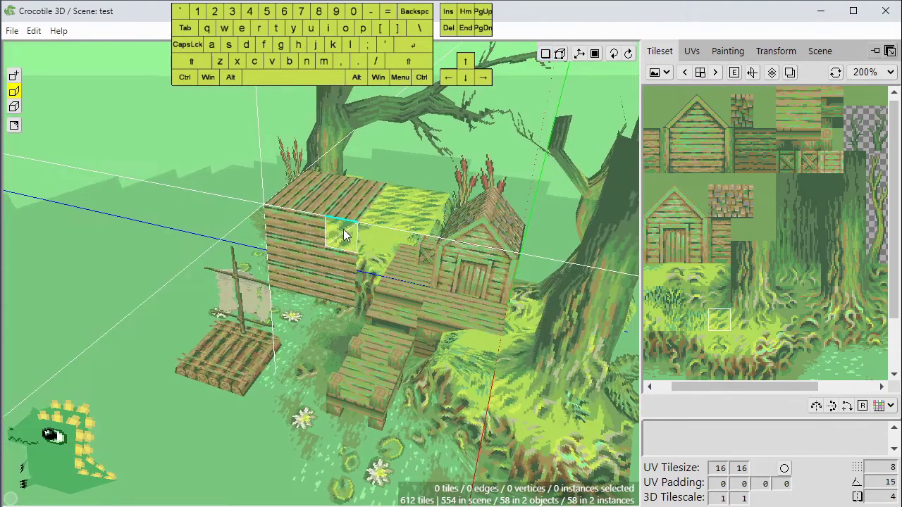
Orbit around the box to view the grass patch from both sides and undo the patch.
key("space")
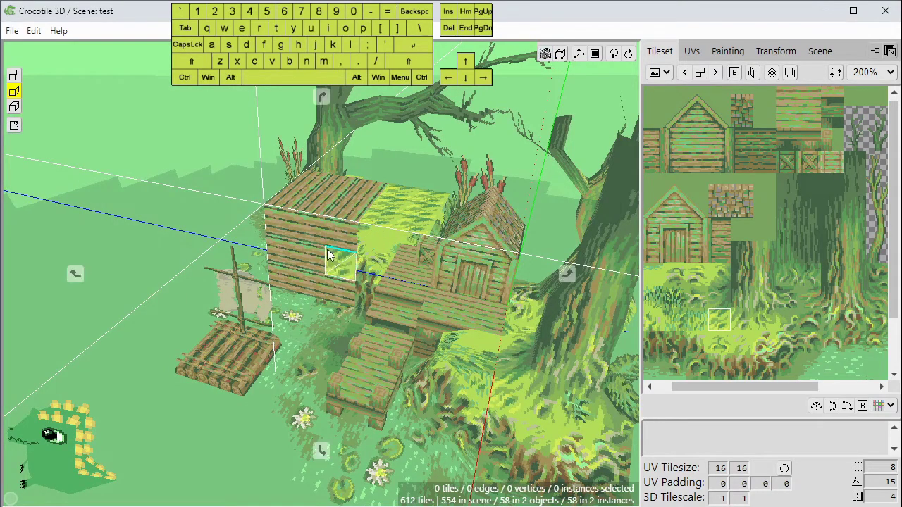
mouse_move(319, 243)
left_mouse_down()
mouse_move(380, 247)
mouse_move(313, 229)
left_mouse_up()
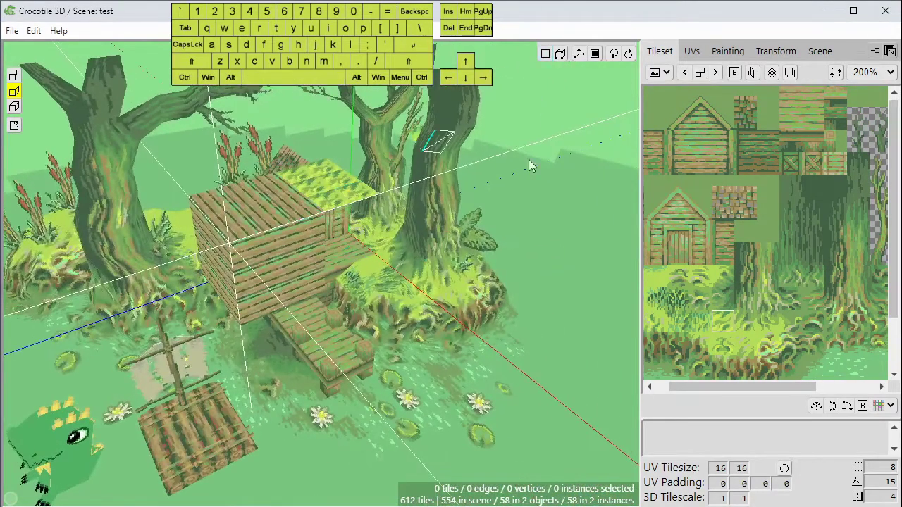
key("space")
left_click_drag(393, 251, 372, 260)
left_click_drag(416, 239, 412, 266)
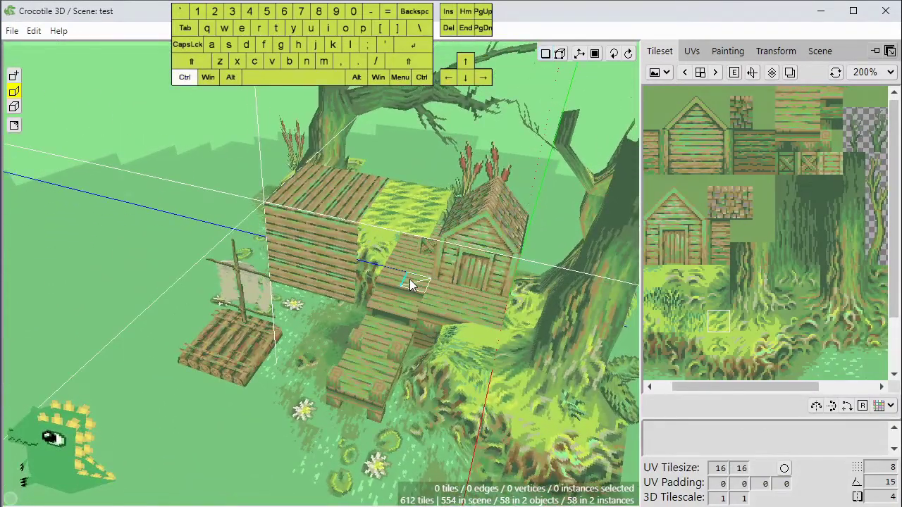
key("ctrl+z")
Bring the large tree into view and stack two grass tiles upward from the top edge of its trunk.
left_click_drag(456, 249, 320, 282)
left_click_drag(466, 288, 336, 288)
left_click_drag(404, 224, 421, 208)
left_click_drag(462, 232, 373, 175)
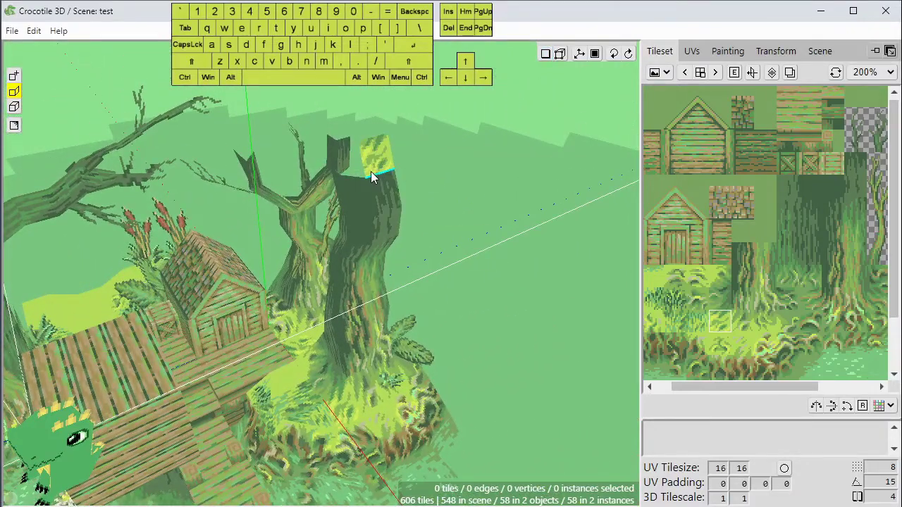
key("space")
left_click_drag(373, 172, 431, 161)
key("space")
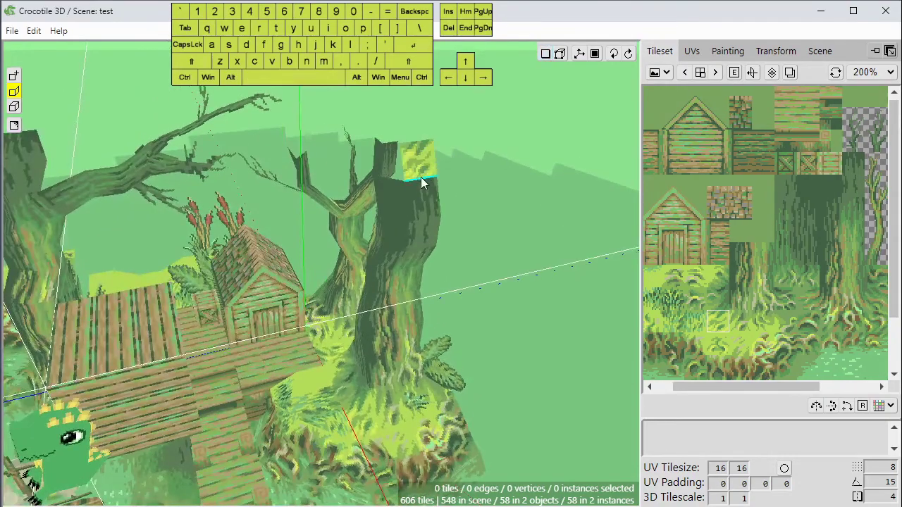
left_click(422, 181)
key("space")
left_click_drag(488, 168, 506, 167)
left_click(436, 142)
Orbit behind the large tree and attach two more grass tiles to the side edges of the stacked tiles, at an angle.
key("space")
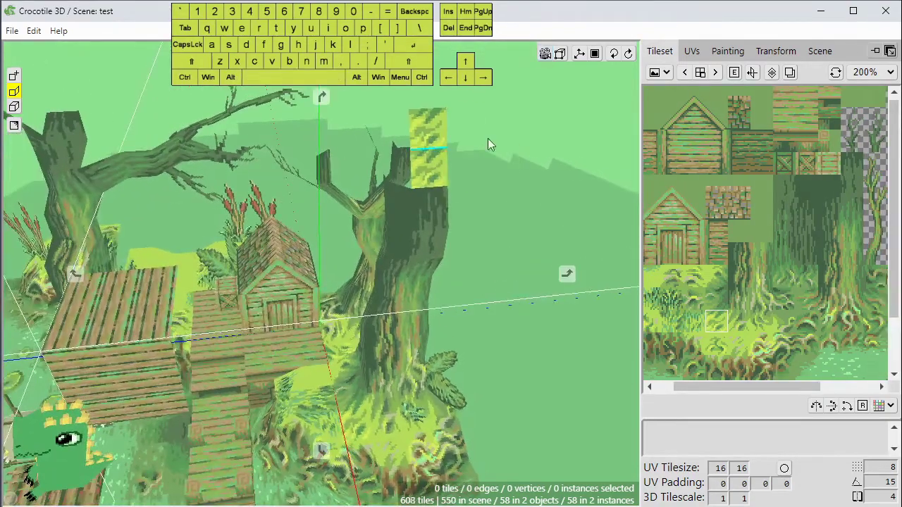
left_click_drag(487, 138, 544, 136)
left_click_drag(423, 144, 436, 118)
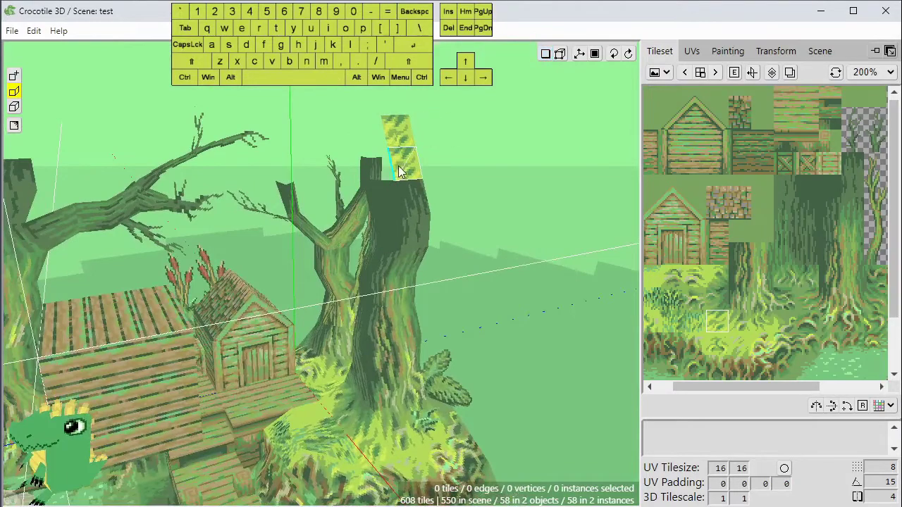
right_click_drag(451, 168, 424, 143)
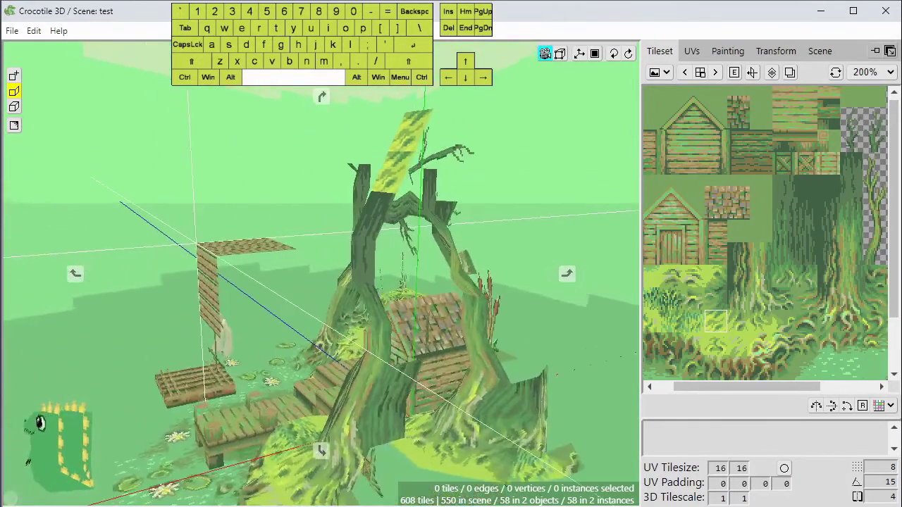
left_click(426, 148)
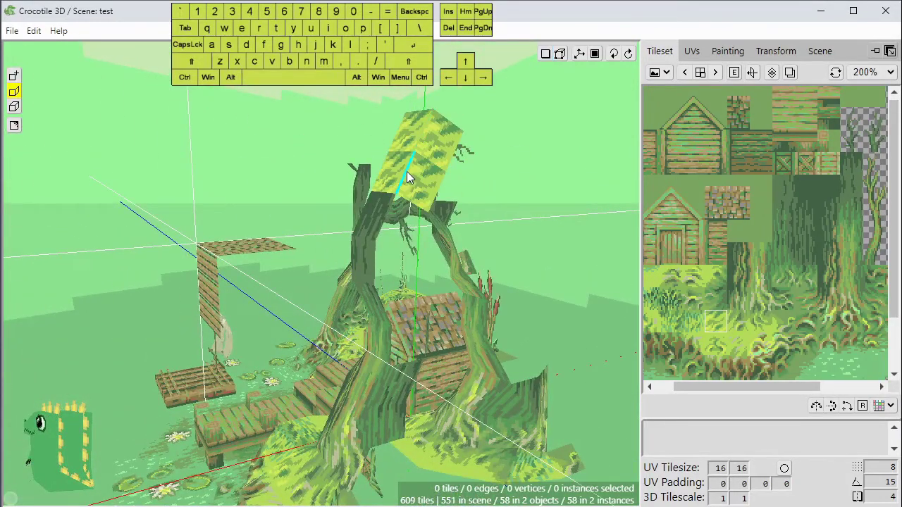
left_click(407, 173)
key("space")
left_click_drag(406, 173, 497, 165)
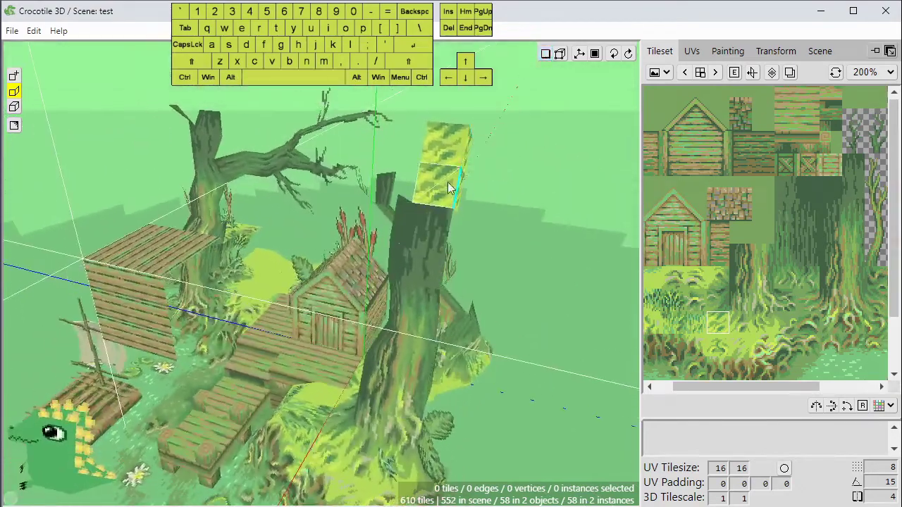
Orbit around the tree and back to the hut's front, then undo the grass tiles, the plank roof and the second wall.
key("space")
left_click_drag(514, 243, 475, 115)
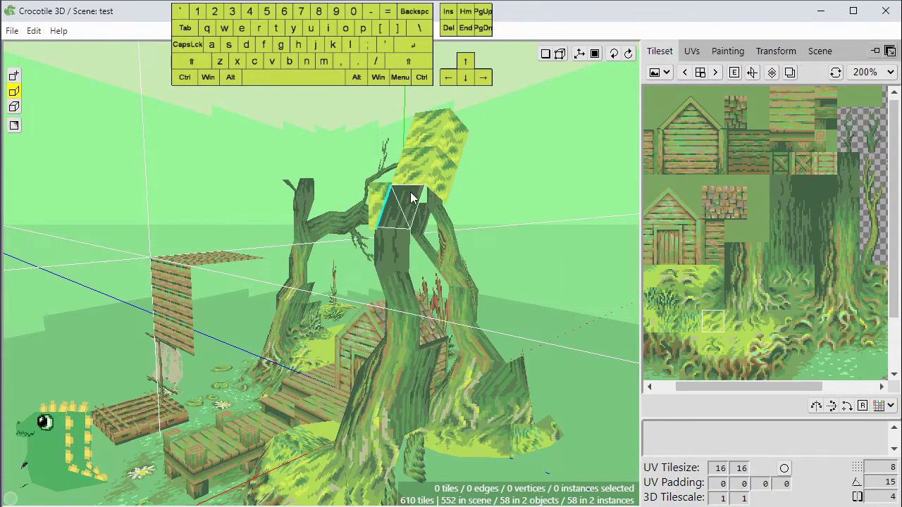
key("space")
left_click_drag(346, 210, 9, 107)
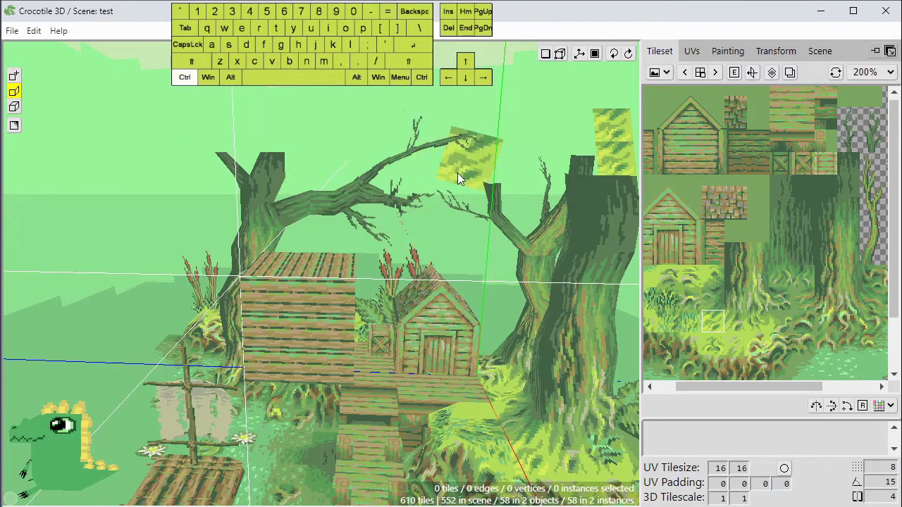
key("ctrl+z")
key("ctrl+z")
key("ctrl+z")
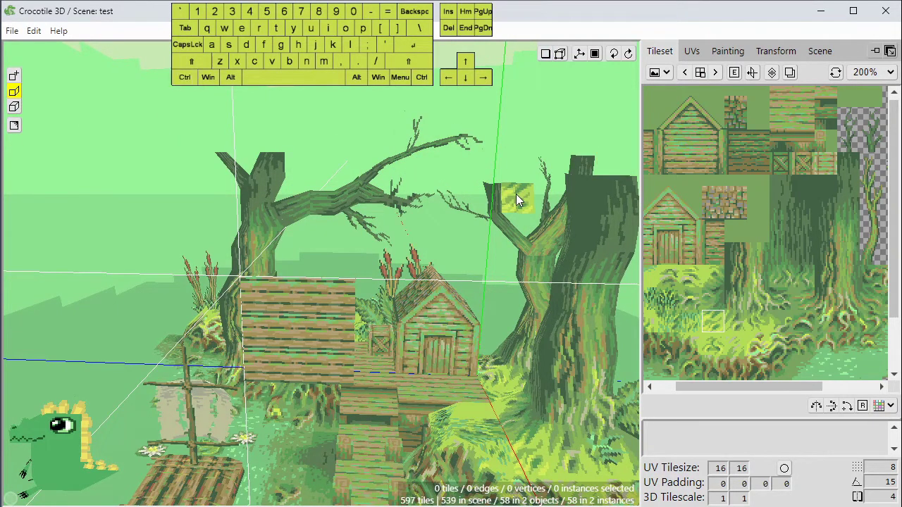
key("ctrl+z")
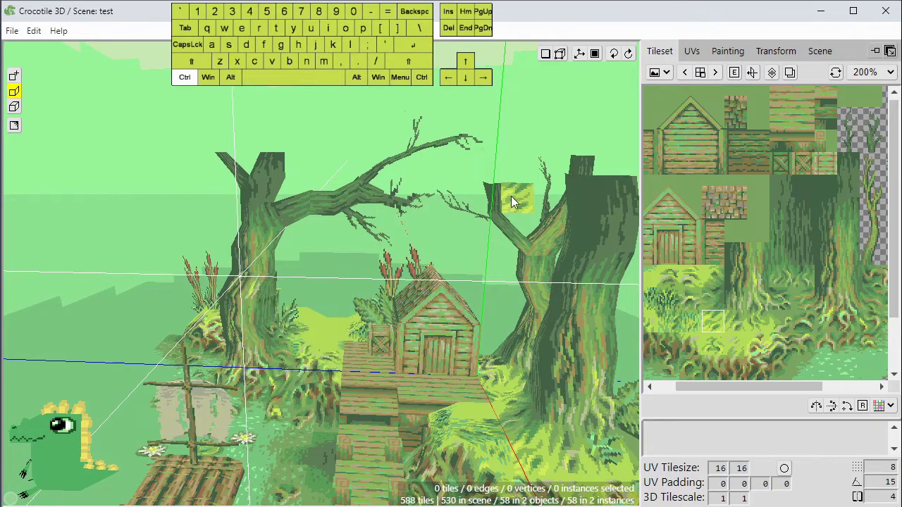
Orbit around the hut and trees and undo the remaining grass tiles drawn by edge.
key("space")
left_click_drag(262, 228, 281, 236)
key("ctrl+z")
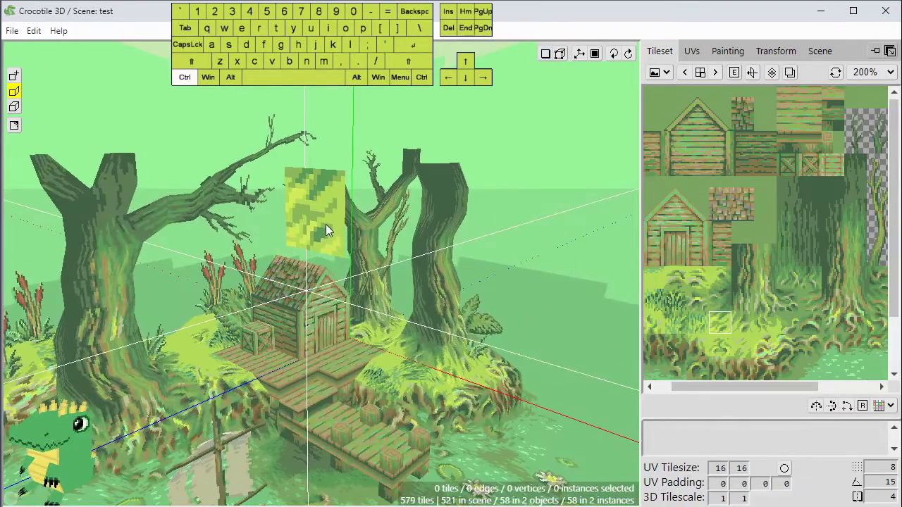
Shift the 3D cursor toward the viewer and back again while viewing the hut, trees and raft together.
key("space")
left_click_drag(336, 237, 349, 236)
key("s")
key("s")
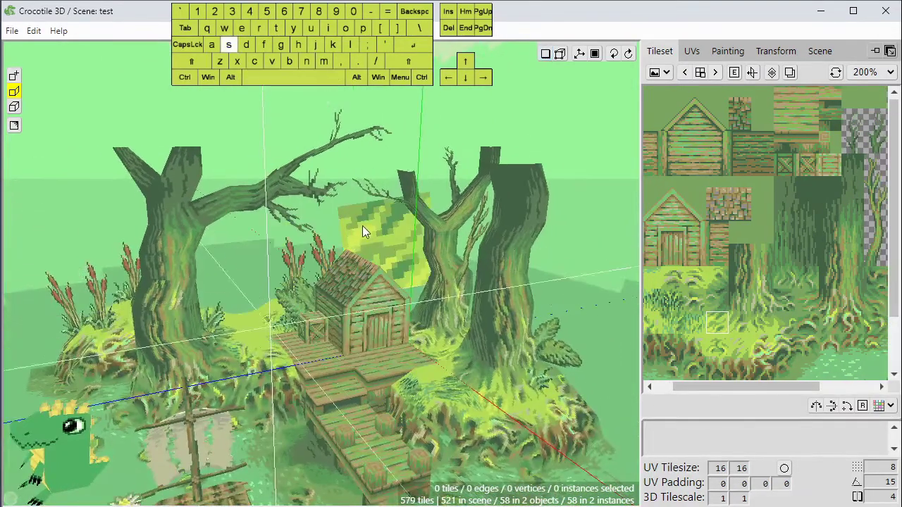
key("space")
right_click_drag(294, 317, 302, 242)
key("w")
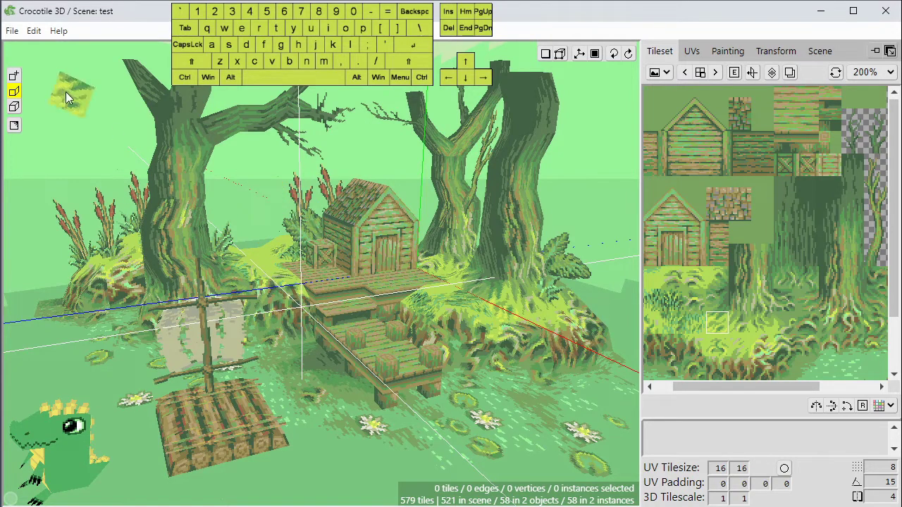
Switch to block drawing and place adjoining grass blocks in the open space beyond the raft.
left_click(15, 109)
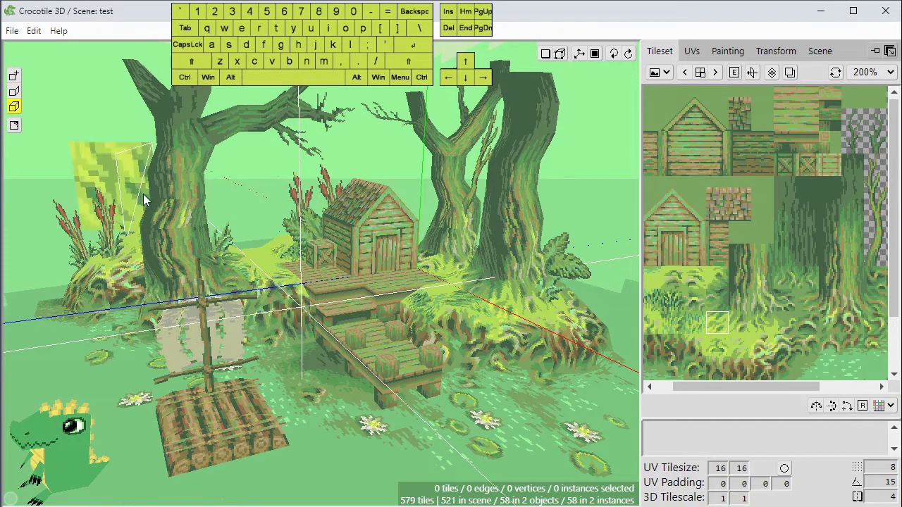
key("space")
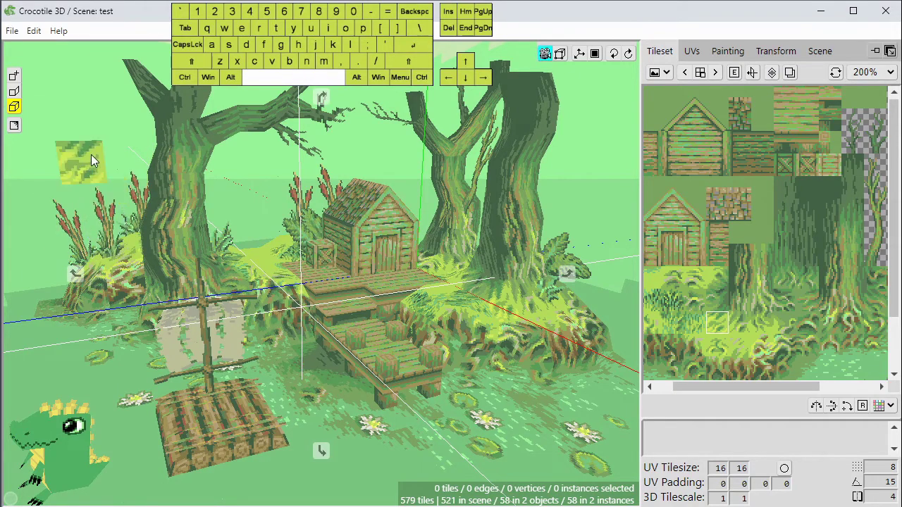
right_click_drag(92, 157, 229, 149)
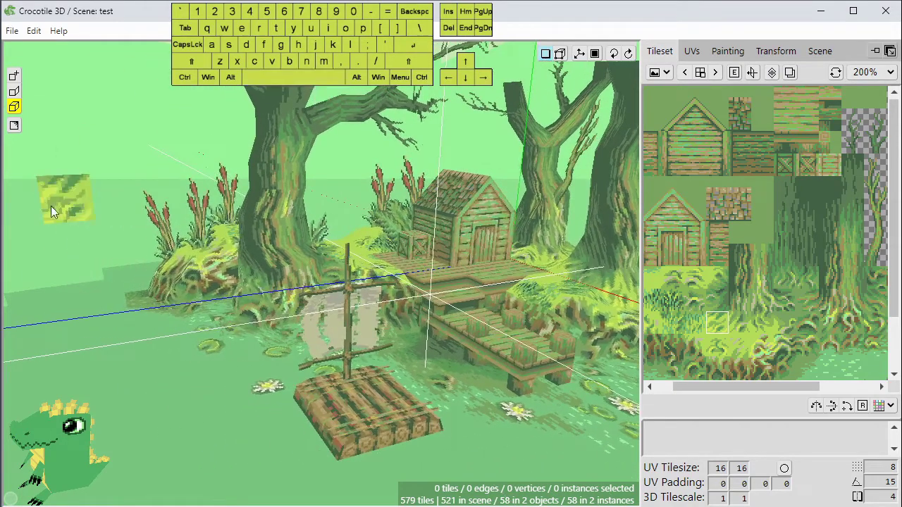
left_click(91, 208)
scroll(92, 241, "down", 1)
left_click(126, 215)
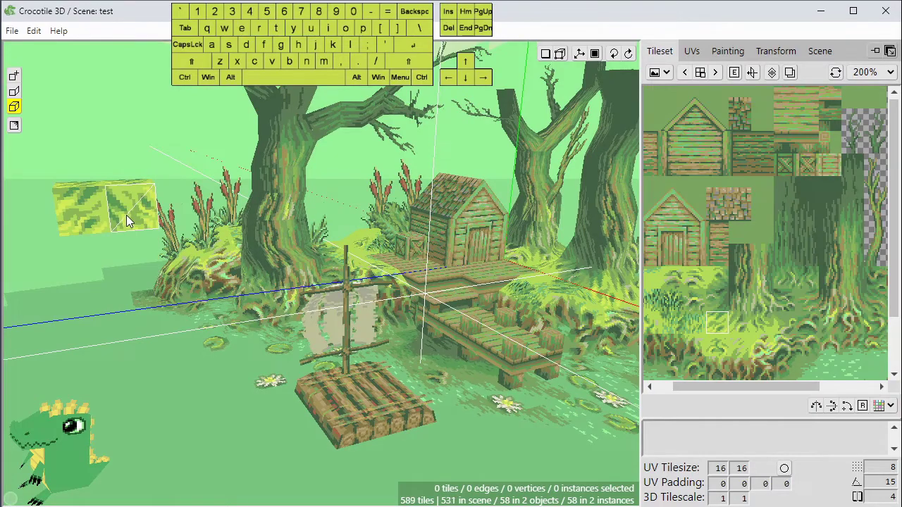
left_click_drag(126, 215, 98, 235)
Attach more grass blocks to the top and sides of the floating block cluster, viewing it from different angles.
key("space")
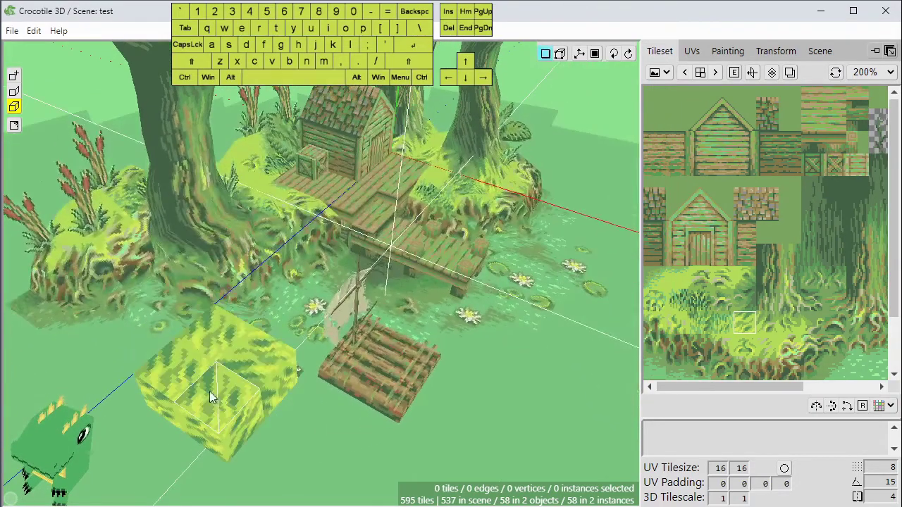
left_click(219, 378)
left_click(279, 375)
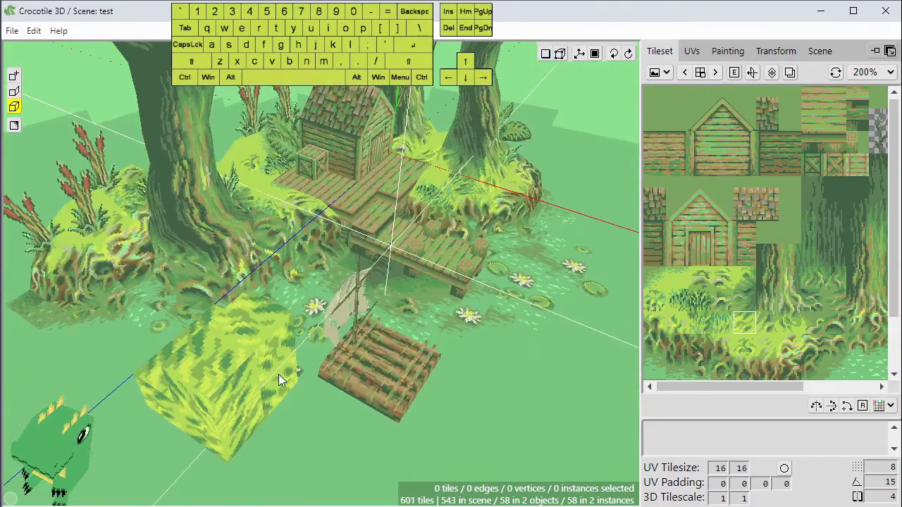
key("space")
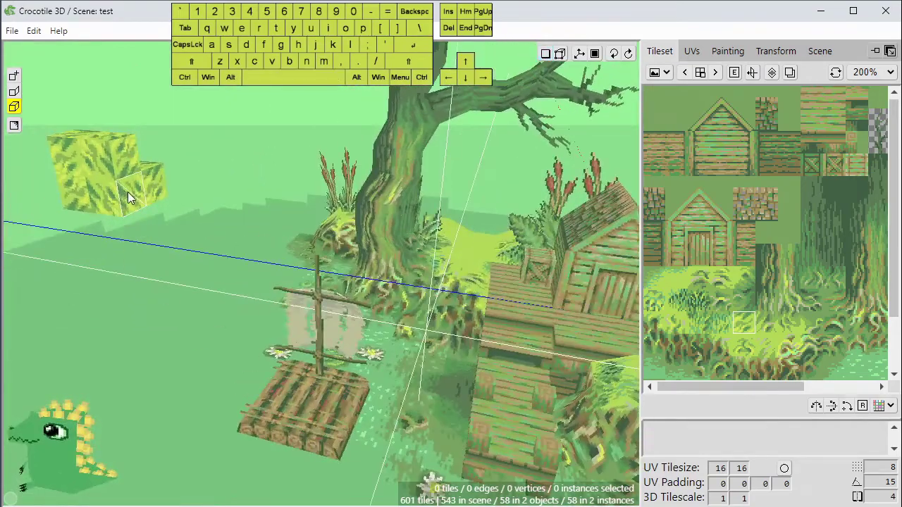
left_click_drag(133, 192, 122, 200)
left_click(108, 199)
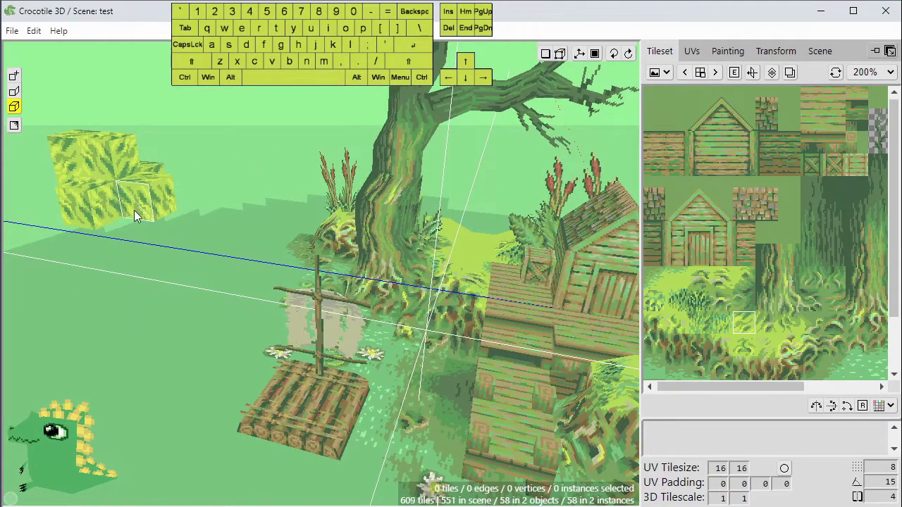
left_click(134, 206)
Erase all the grass blocks of the floating cluster one after another.
key("space")
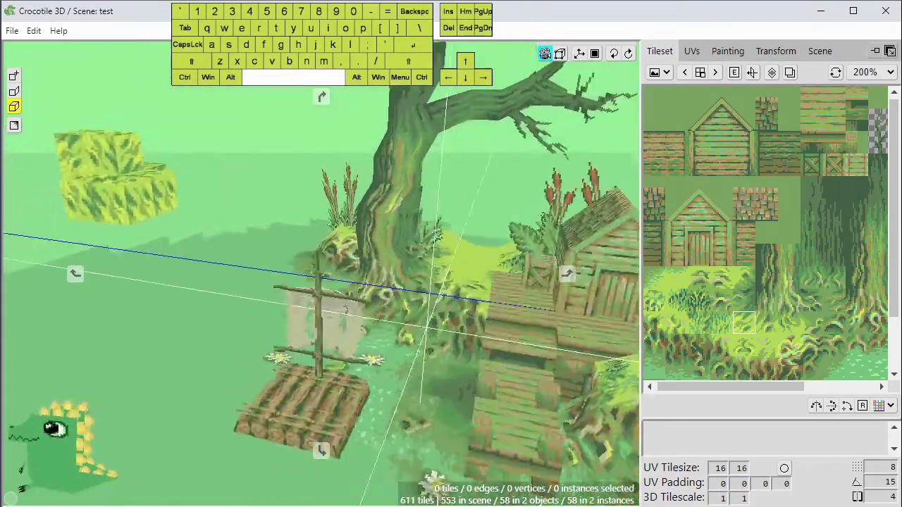
right_click(120, 209)
mouse_move(120, 209)
right_mouse_down()
mouse_move(92, 225)
mouse_move(88, 206)
mouse_move(133, 198)
mouse_move(158, 237)
right_mouse_up()
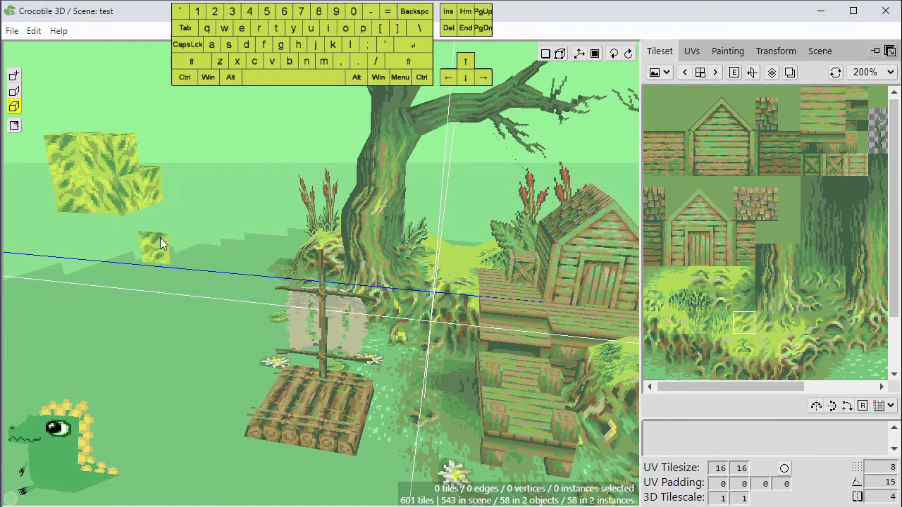
right_click_drag(126, 198, 130, 194)
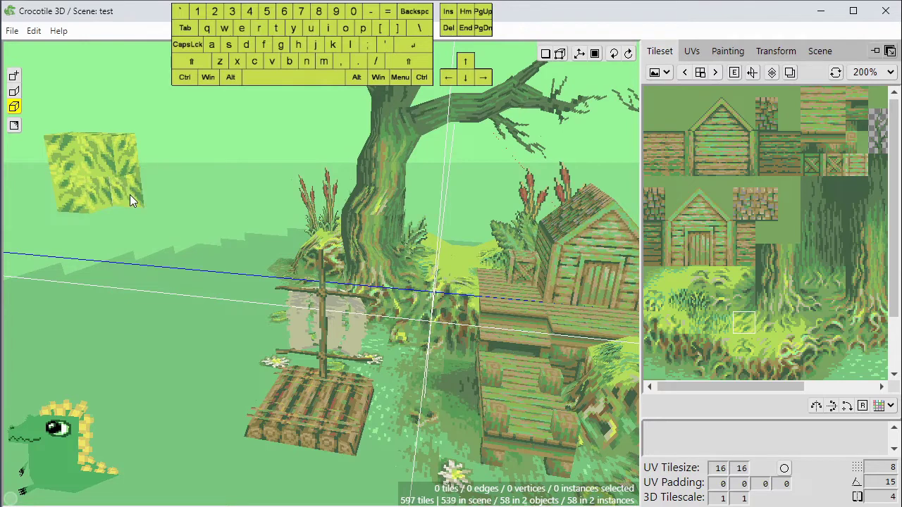
mouse_move(69, 163)
right_mouse_down()
mouse_move(96, 161)
mouse_move(61, 168)
mouse_move(66, 158)
mouse_move(65, 191)
mouse_move(104, 180)
mouse_move(297, 239)
right_mouse_up()
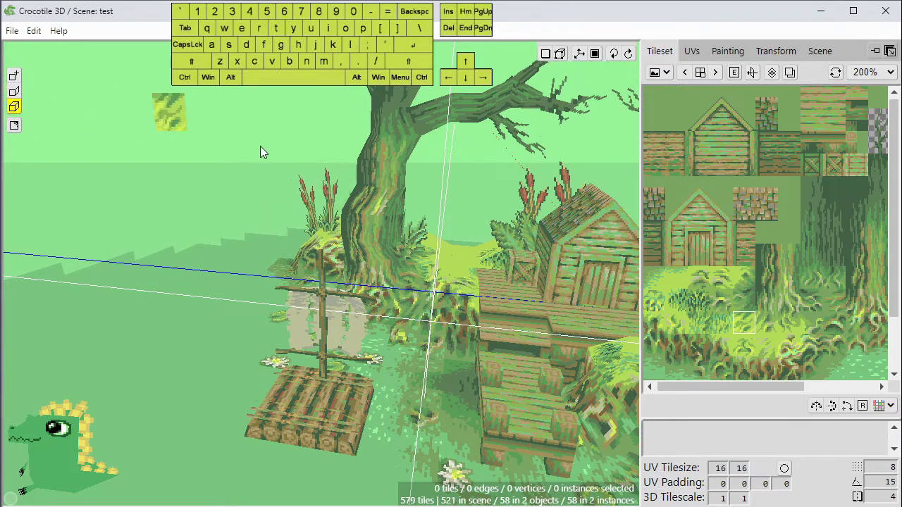
Place two grass blocks against the large tree's trunk and one block on the hut's front wall.
left_click(363, 198)
key("space")
left_click_drag(371, 200, 374, 250)
left_click(290, 156)
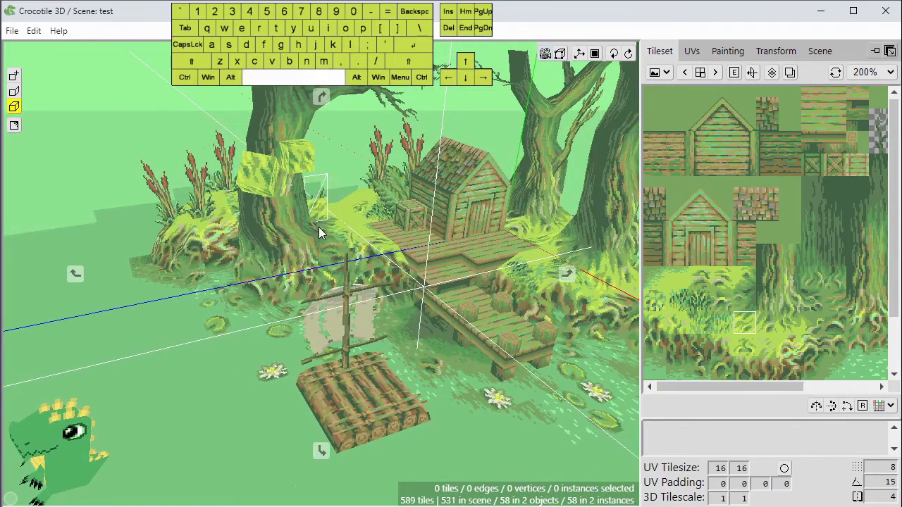
key("space")
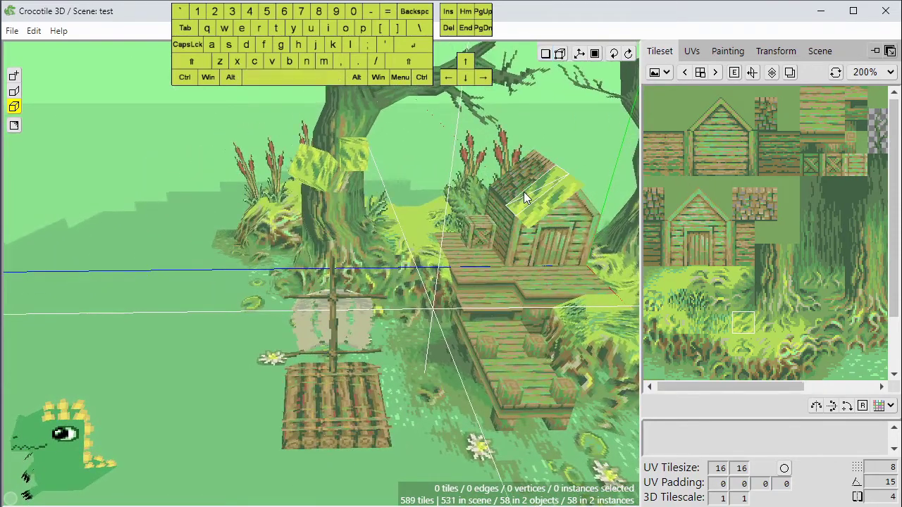
key("space")
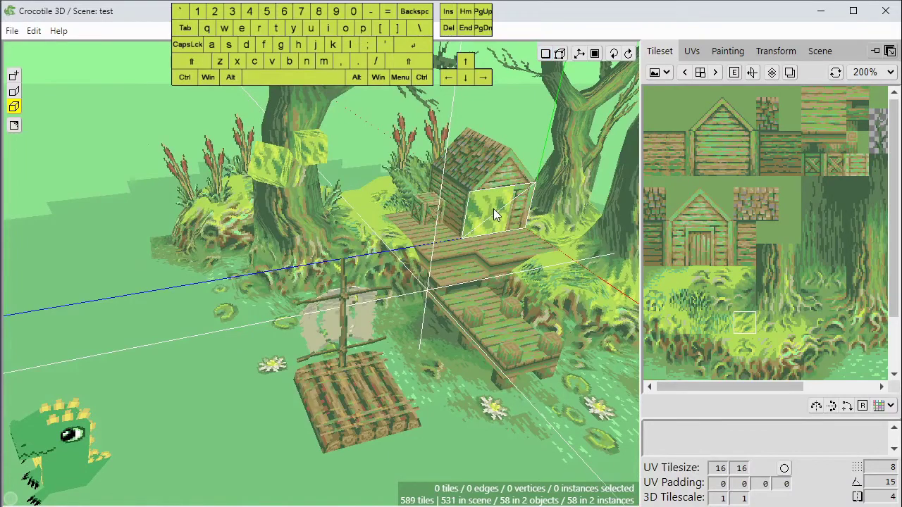
left_click(493, 208)
Orbit around the blocks and undo those on the tree trunk and the hut's front.
key("space")
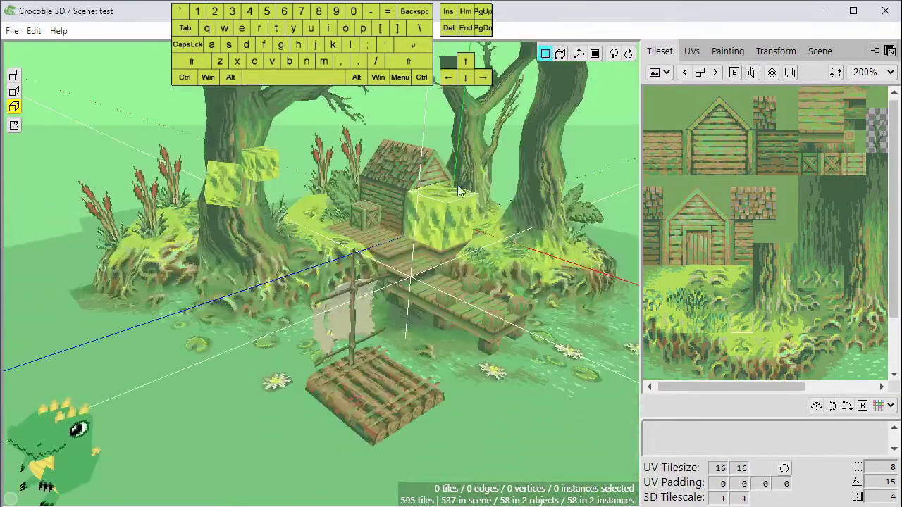
key("space")
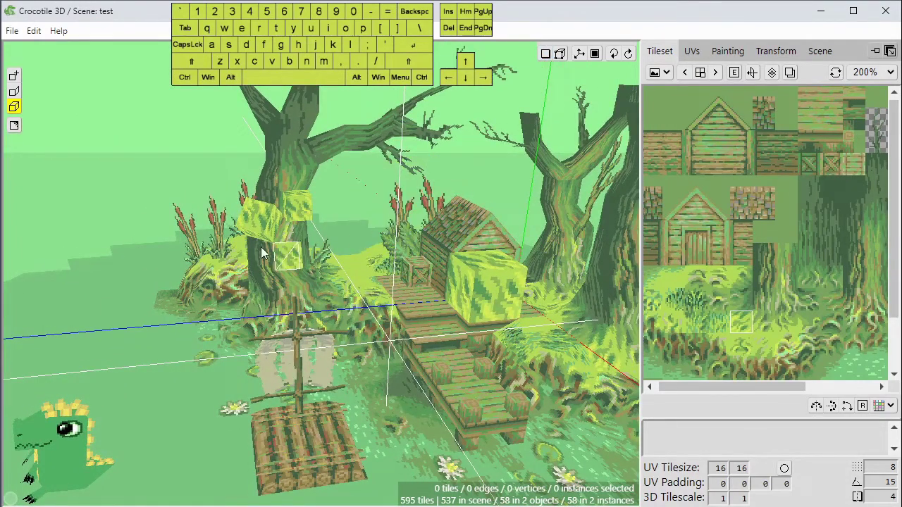
key("ctrl+z")
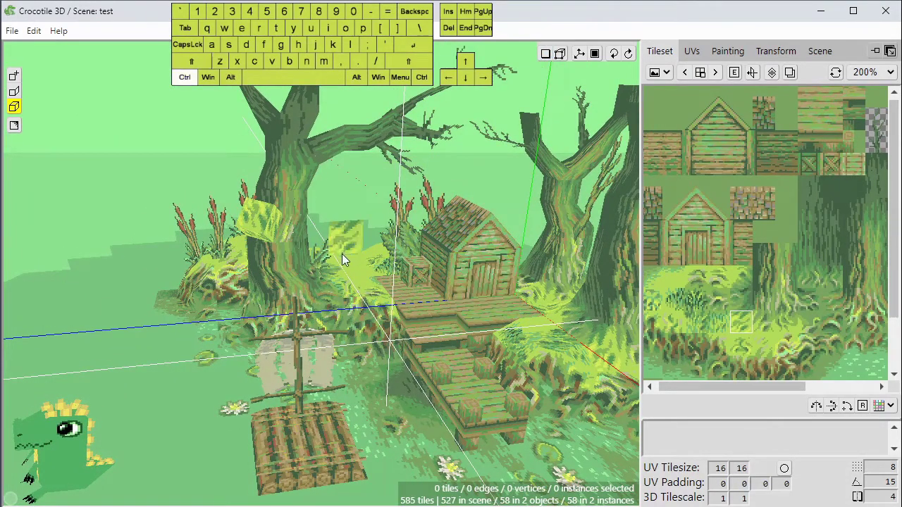
key("ctrl+z")
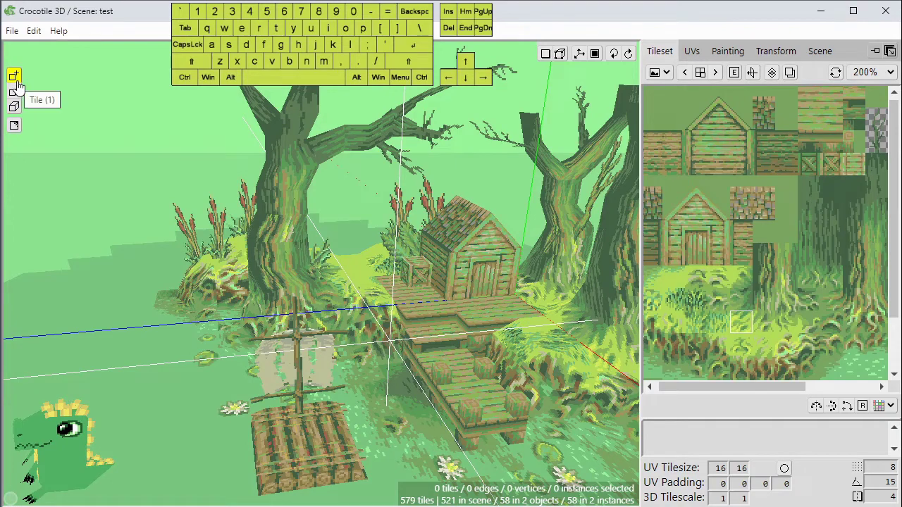
Draw grass tiles on the cursor plane in the open space beside the large tree, then erase them.
mouse_move(98, 133)
left_mouse_down()
mouse_move(92, 174)
mouse_move(144, 225)
mouse_move(120, 139)
mouse_move(71, 198)
mouse_move(141, 250)
mouse_move(236, 245)
left_mouse_up()
key("space")
mouse_move(169, 180)
right_mouse_down()
mouse_move(217, 178)
mouse_move(141, 211)
mouse_move(253, 199)
mouse_move(197, 135)
mouse_move(148, 183)
mouse_move(216, 254)
mouse_move(206, 260)
right_mouse_up()
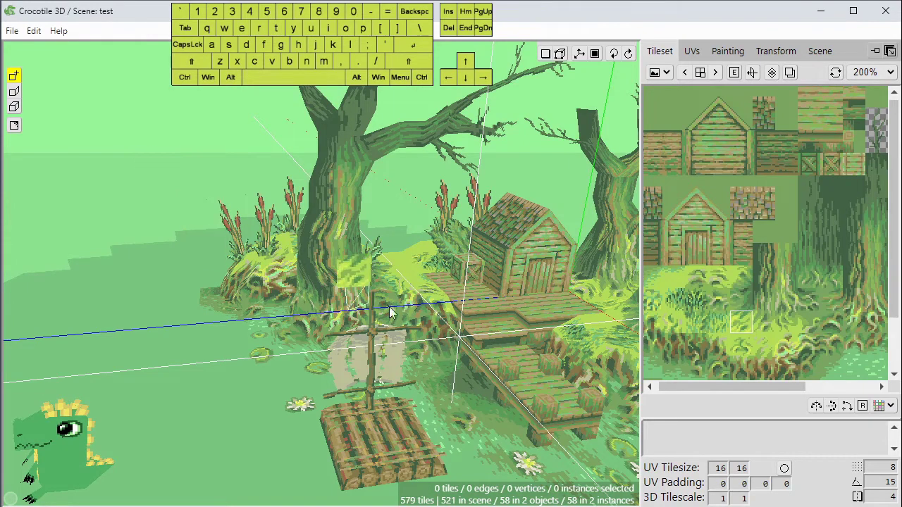
Draw an upright grass patch two tiles wide and three tiles high beside the large tree, and view it head-on.
left_click(131, 269)
mouse_move(132, 267)
left_mouse_down()
mouse_move(168, 274)
mouse_move(171, 285)
left_mouse_up()
key("space")
mouse_move(187, 316)
left_mouse_down()
mouse_move(214, 293)
mouse_move(184, 300)
mouse_move(222, 291)
left_mouse_up()
Shift the 3D cursor sideways and down around the grass patch, then erase the patch.
key("a")
key("a")
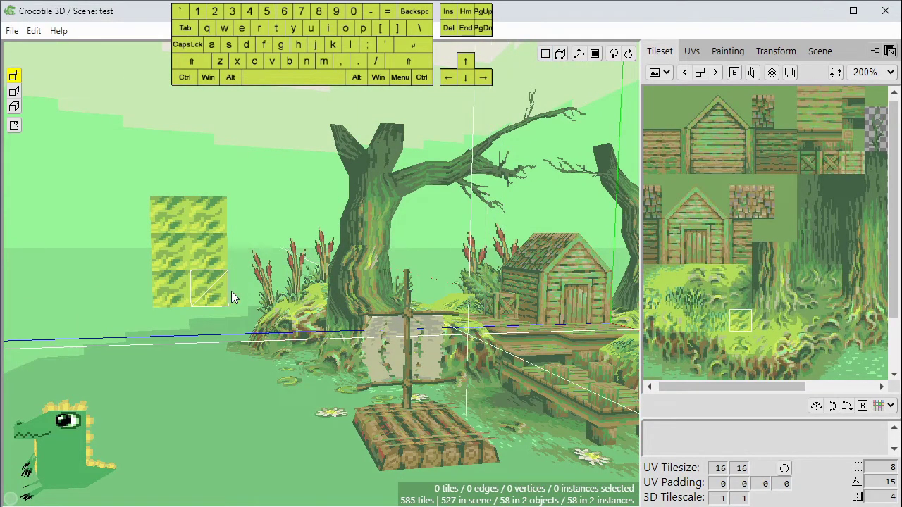
key("a")
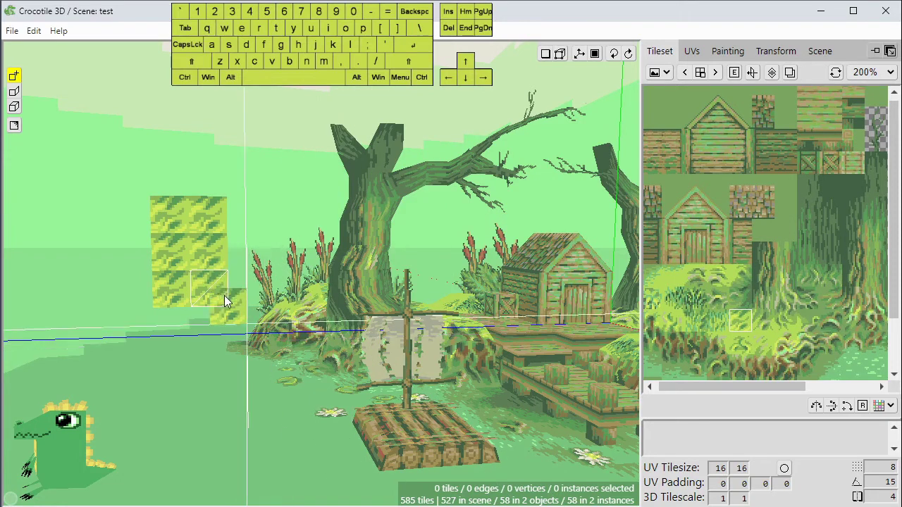
key("s")
key("d")
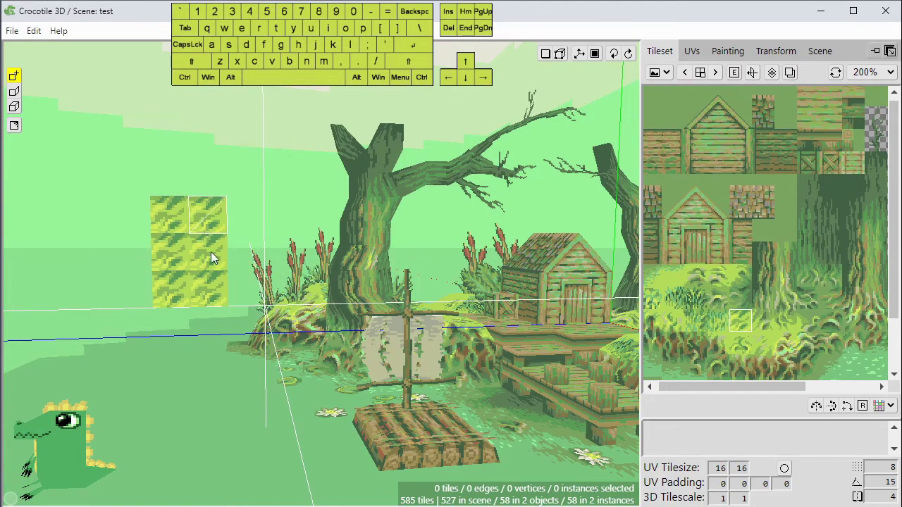
mouse_move(217, 296)
right_mouse_down()
mouse_move(191, 196)
mouse_move(169, 327)
right_mouse_up()
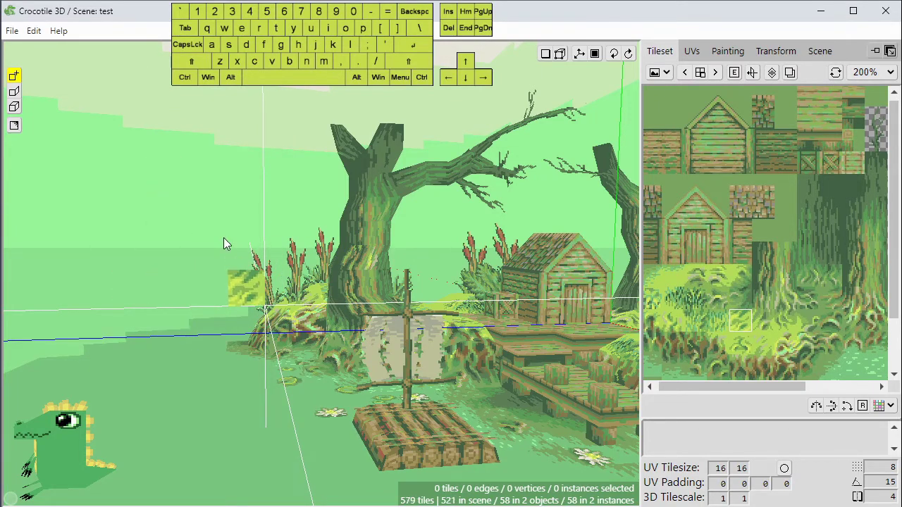
Orbit around the raft, dock and hut to examine how the tile preview's plane follows the view.
key("space")
mouse_move(200, 334)
left_mouse_down()
mouse_move(256, 352)
mouse_move(212, 335)
left_mouse_up()
key("d")
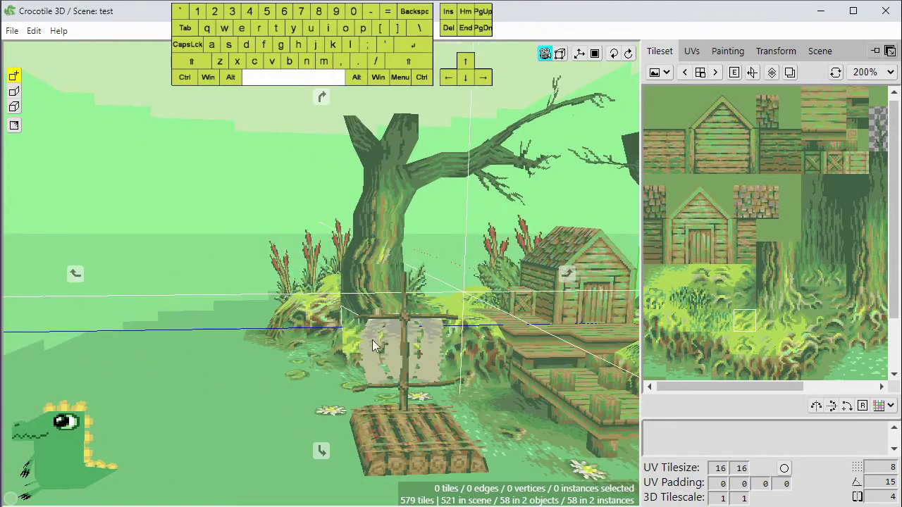
key("space")
key("space")
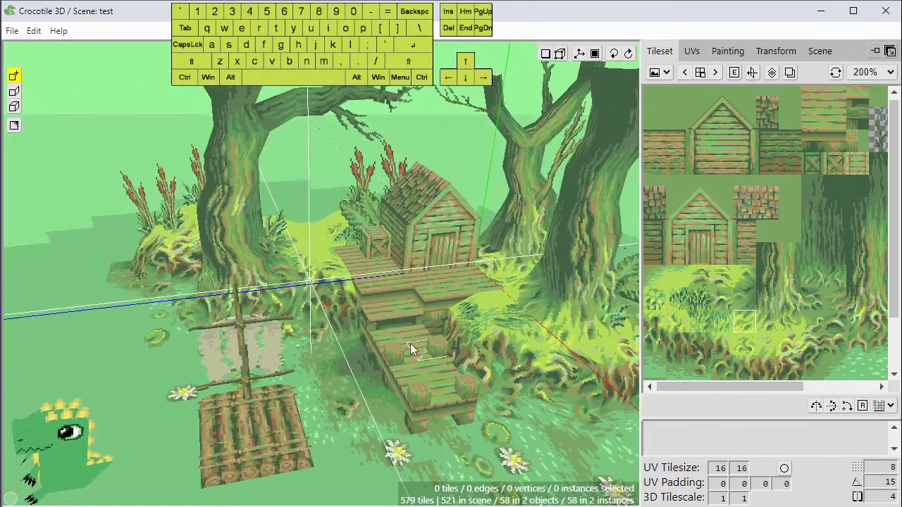
key("space")
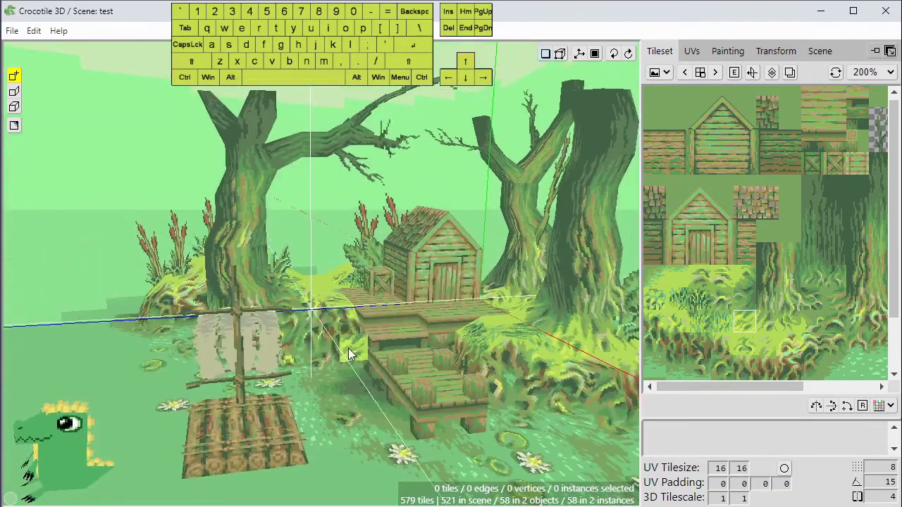
key("space")
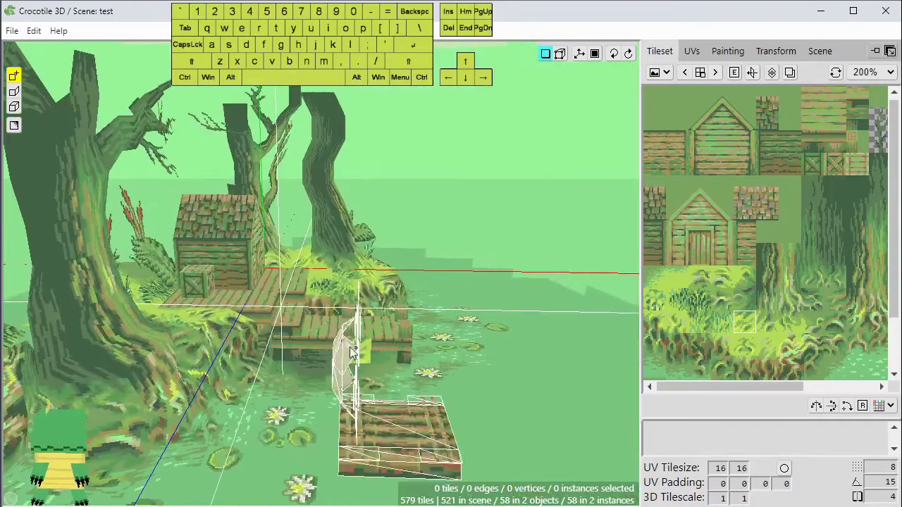
key("a")
key("space")
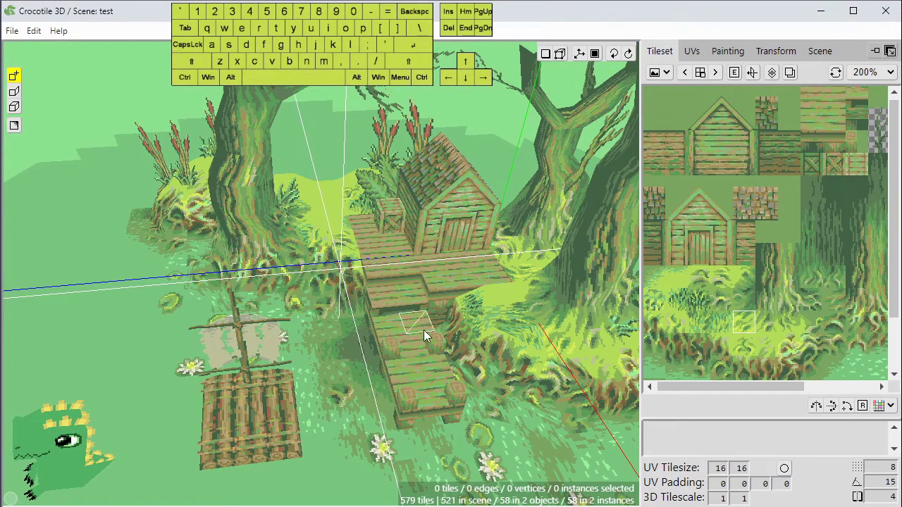
Look down on the water beyond the dock's end and move the 3D cursor four steps toward the viewer.
key("space")
left_click_drag(441, 399, 404, 279)
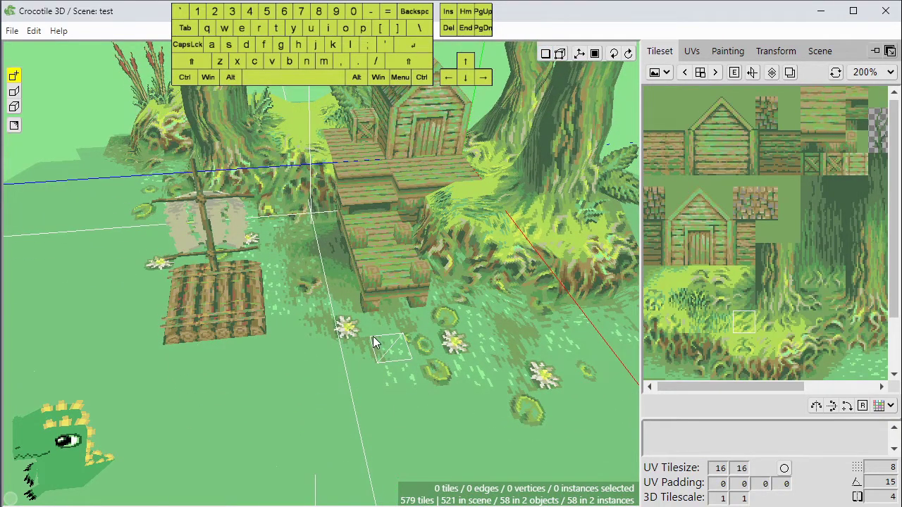
key("space")
key("s")
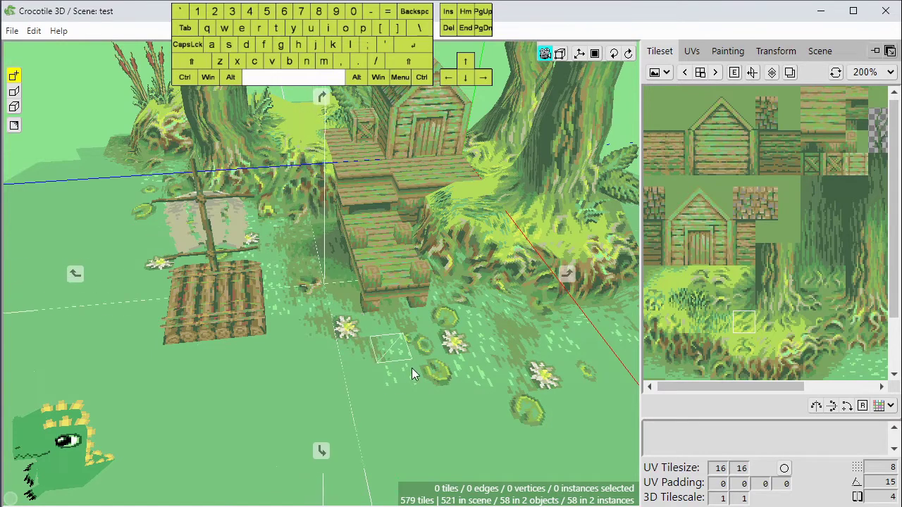
key("s")
key("s")
key("s")
key("space")
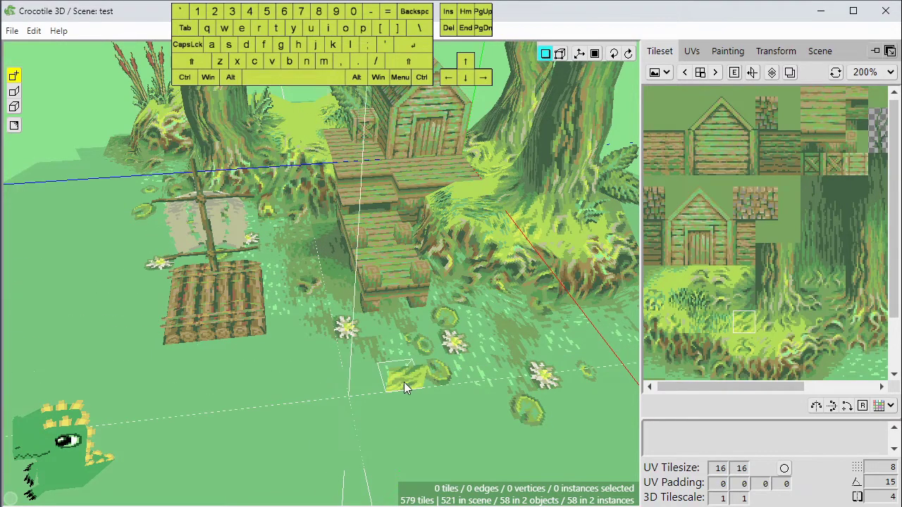
Erase four water tiles with lily pads beyond the dock's end, then undo the erasure.
key("space")
right_click_drag(384, 381, 375, 372)
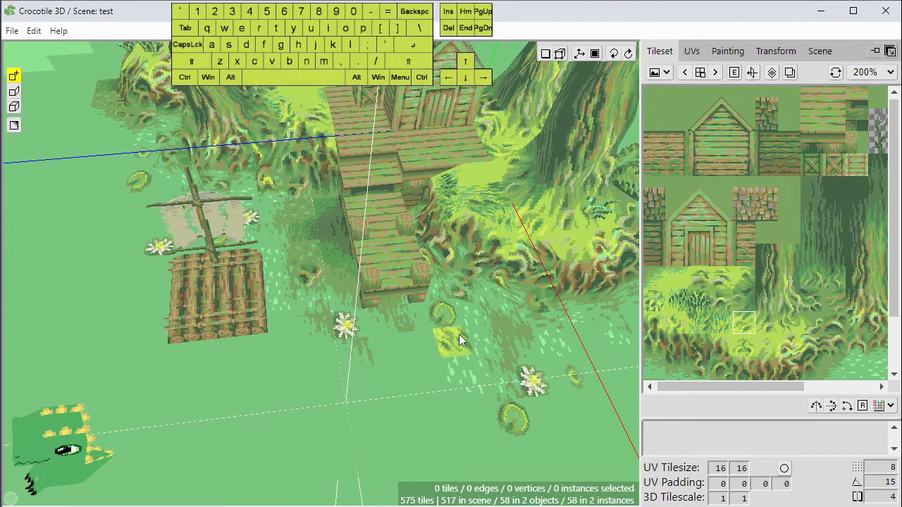
key("ctrl+z")
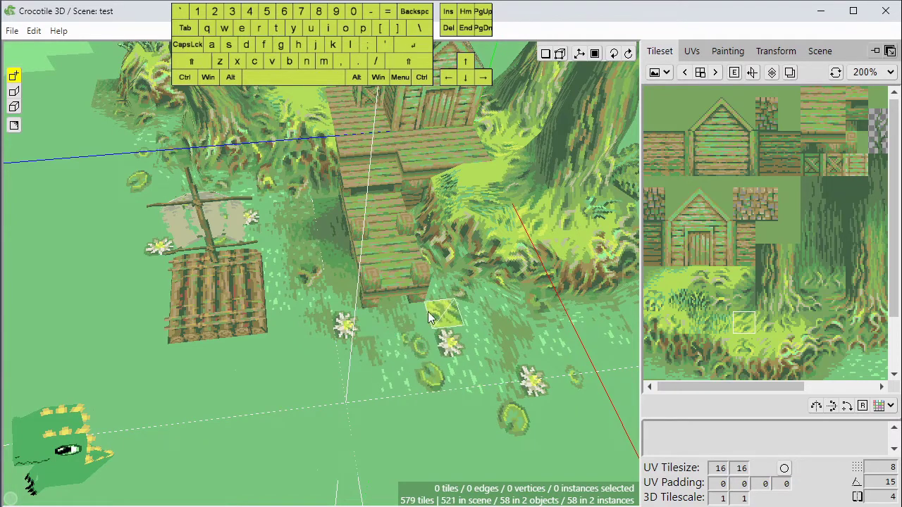
Snap the 3D cursor to the deck's corner vertex beside the grassy bank in edit mode, then return to draw mode.
key("Tab")
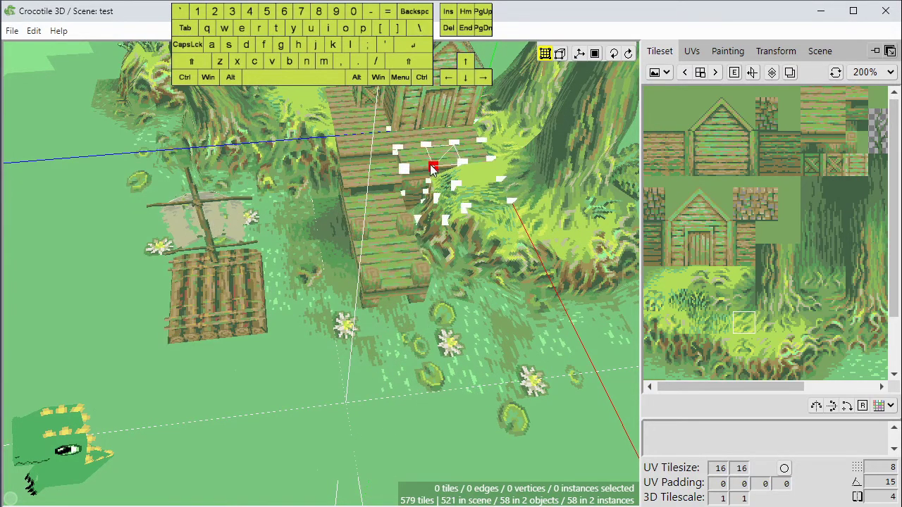
right_click(404, 171)
key("space")
right_click_drag(409, 179, 352, 273)
scroll(431, 193, "up", 2)
mouse_move(424, 290)
left_mouse_down()
mouse_move(486, 274)
mouse_move(428, 282)
left_mouse_up()
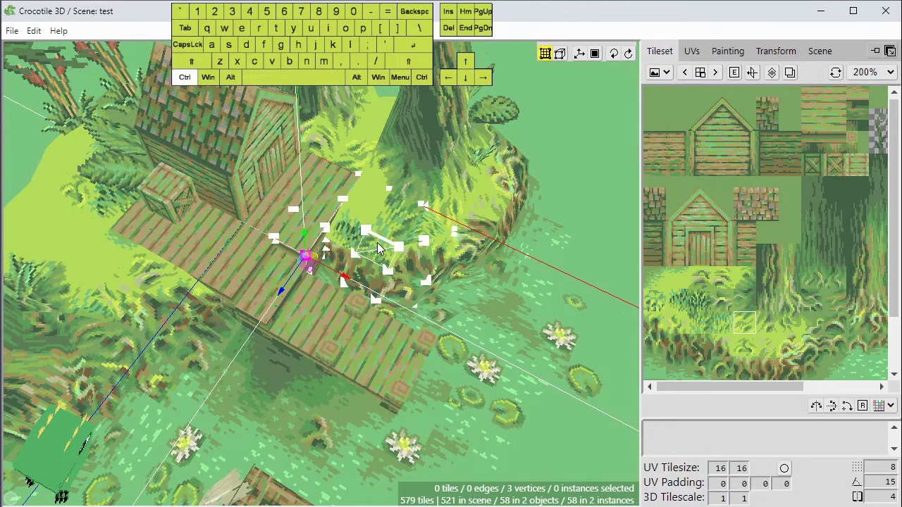
key("Tab")
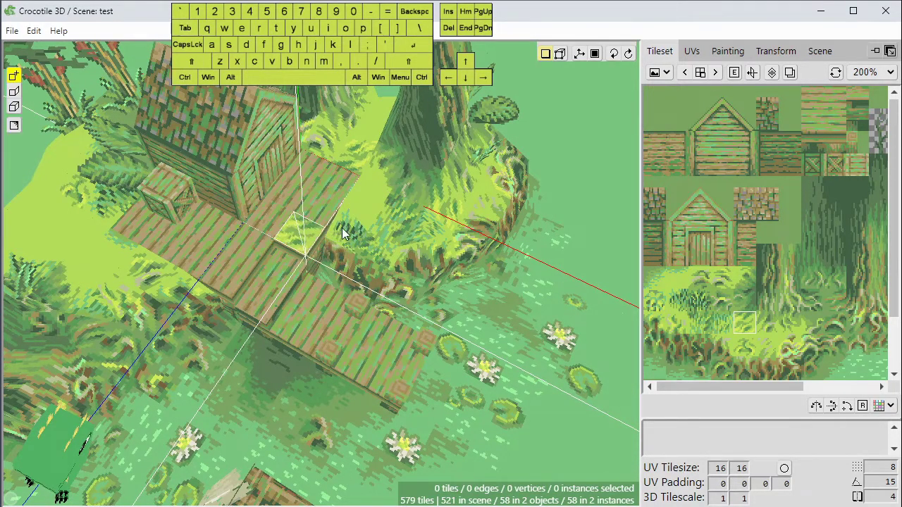
Erase three deck tiles in front of the hut on the cursor's plane, then undo the erasure.
key("space")
left_click_drag(260, 296, 271, 289)
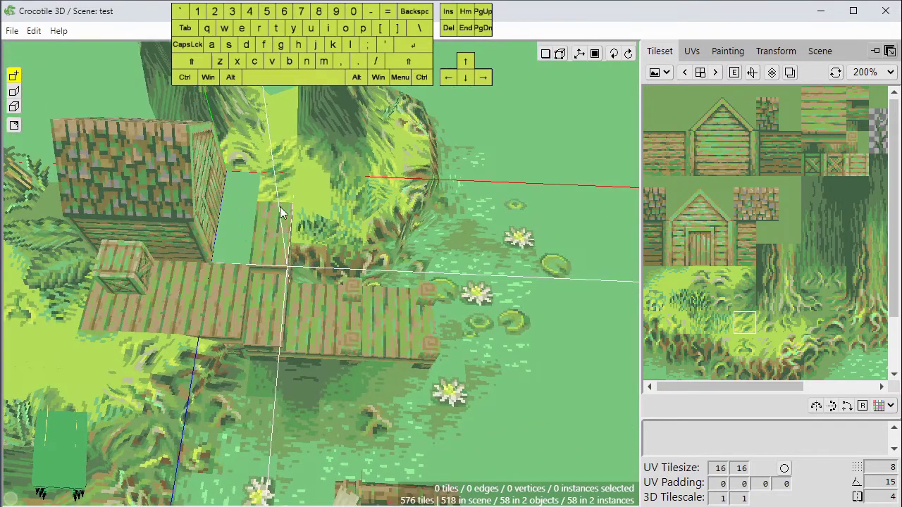
right_click_drag(280, 206, 277, 258)
key("ctrl+z")
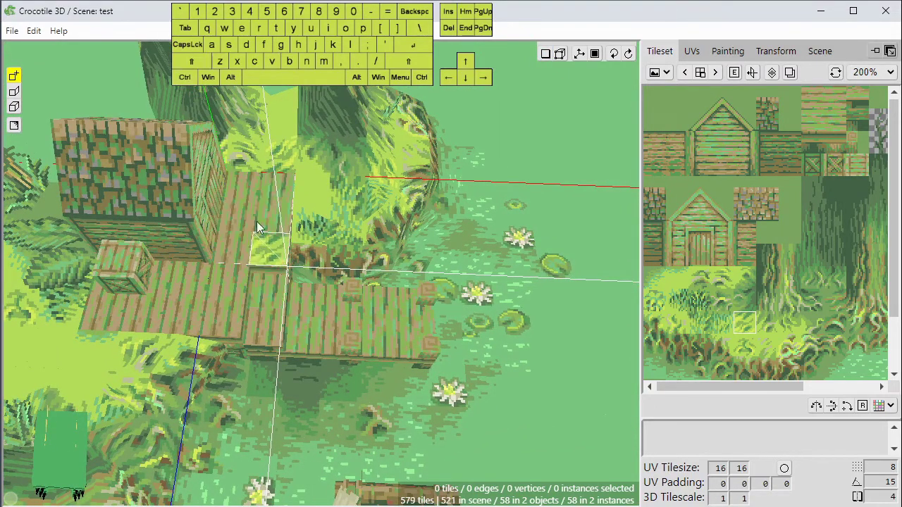
Snap the 3D cursor to a vertex on the deck's water-side edge near the crate in edit mode, then clear the vertex selection.
key("space")
left_click_drag(275, 308, 292, 312)
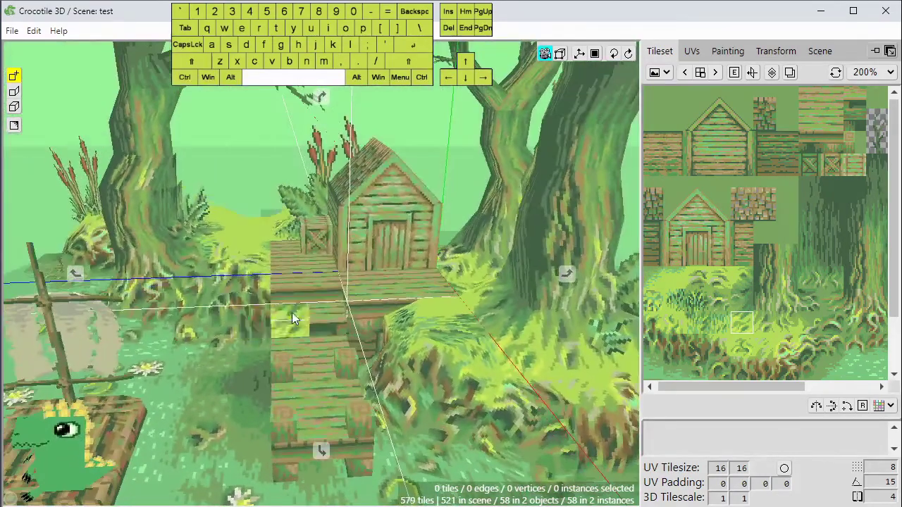
right_click_drag(372, 293, 386, 234)
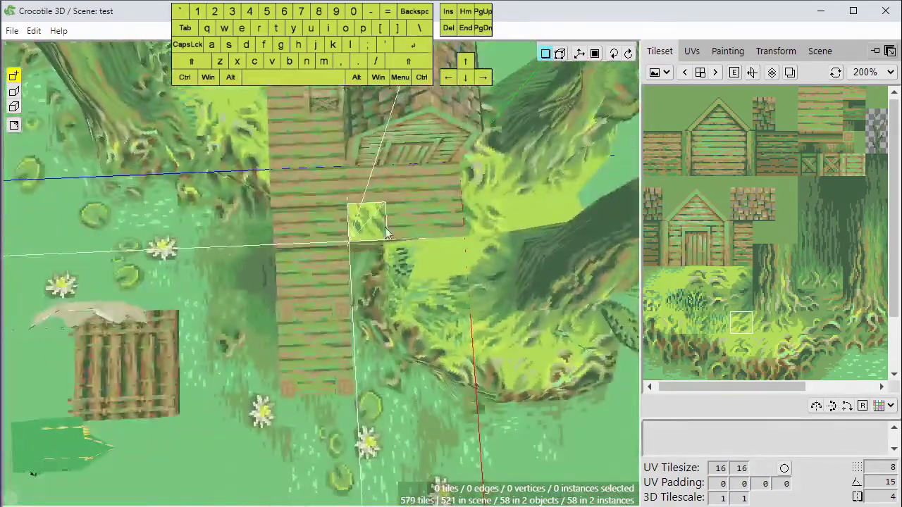
key("space")
left_click_drag(386, 233, 394, 176)
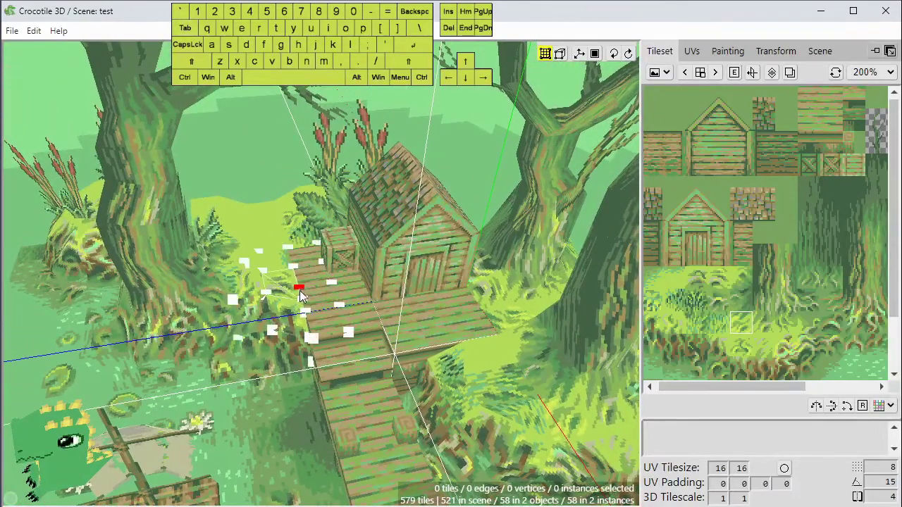
left_click(300, 295)
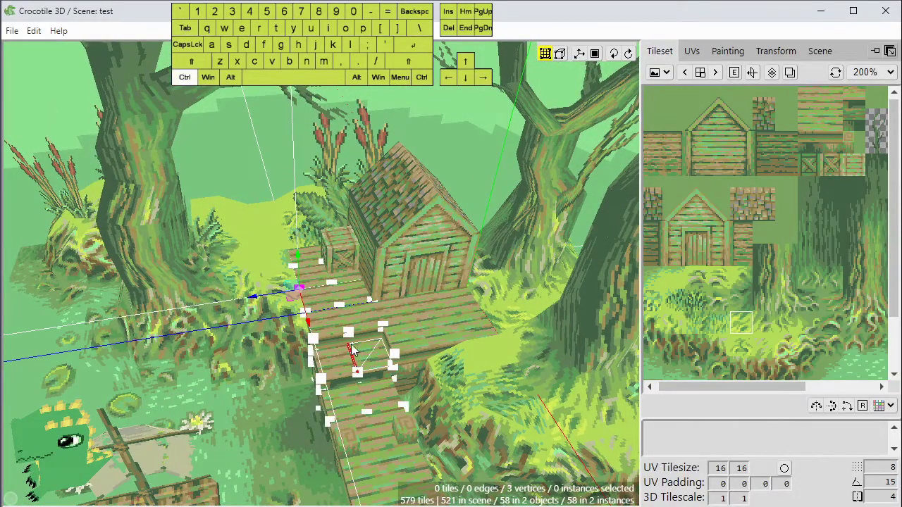
key("ctrl+d")
Snap the 3D cursor to the inner corner vertex where the upper deck meets the dock step, working in draw mode.
key("space")
left_click_drag(184, 332, 236, 326)
key("space")
left_click_drag(294, 372, 236, 381)
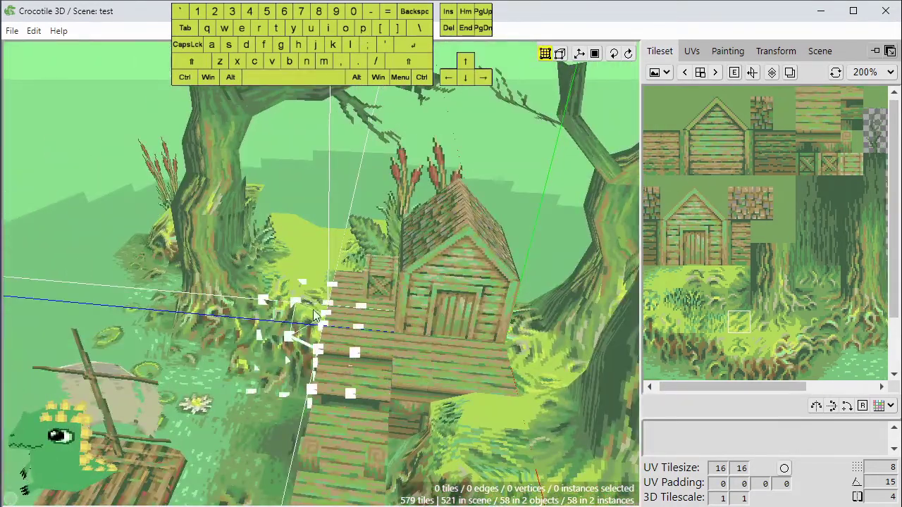
key("space")
left_click_drag(324, 312, 347, 333)
key("space")
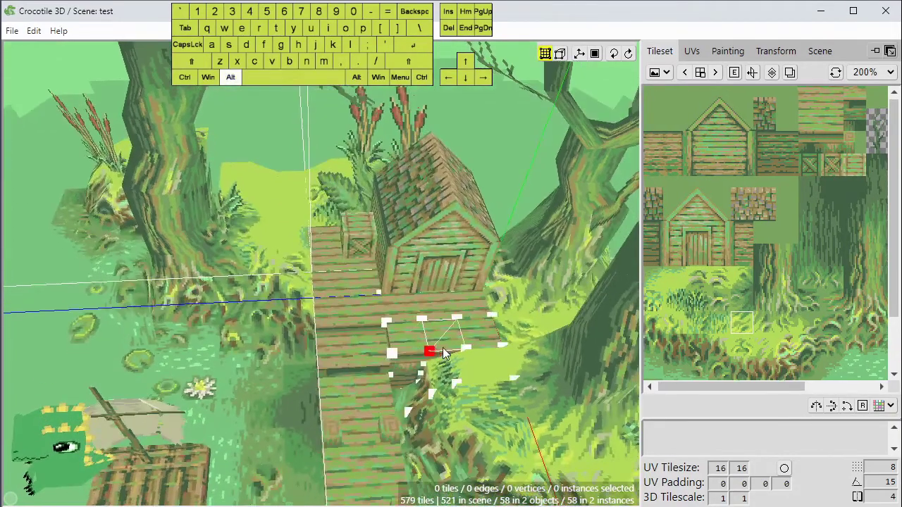
key("alt+c")
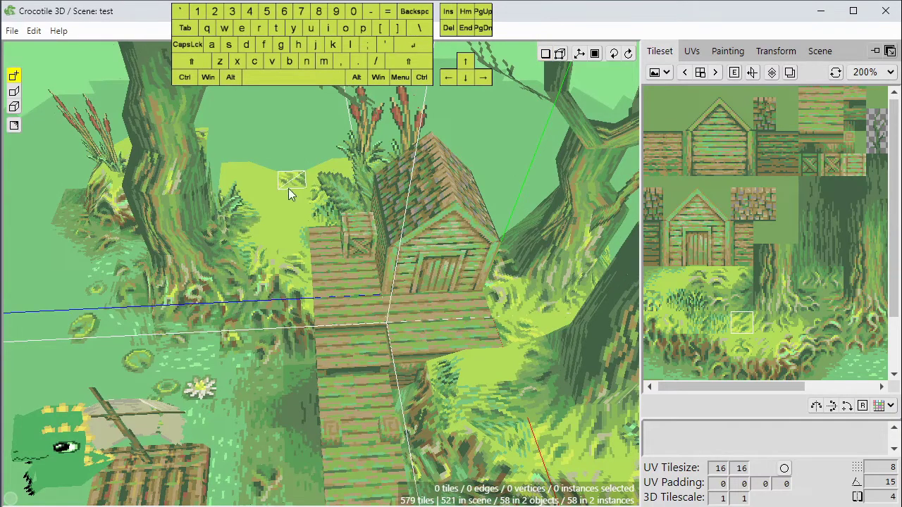
Snap the 3D cursor in turn to vertices of the hut's roof and the trunk of the tree behind the raft.
key("alt")
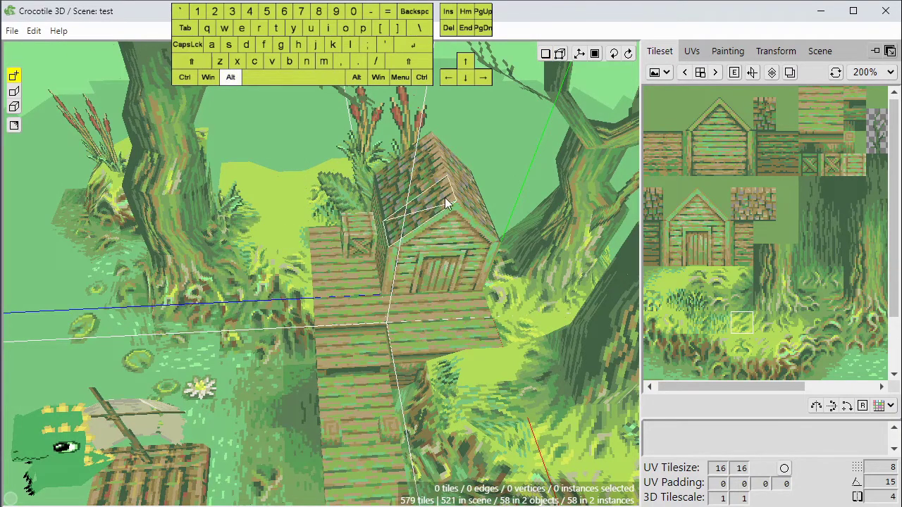
left_click(450, 203, "alt")
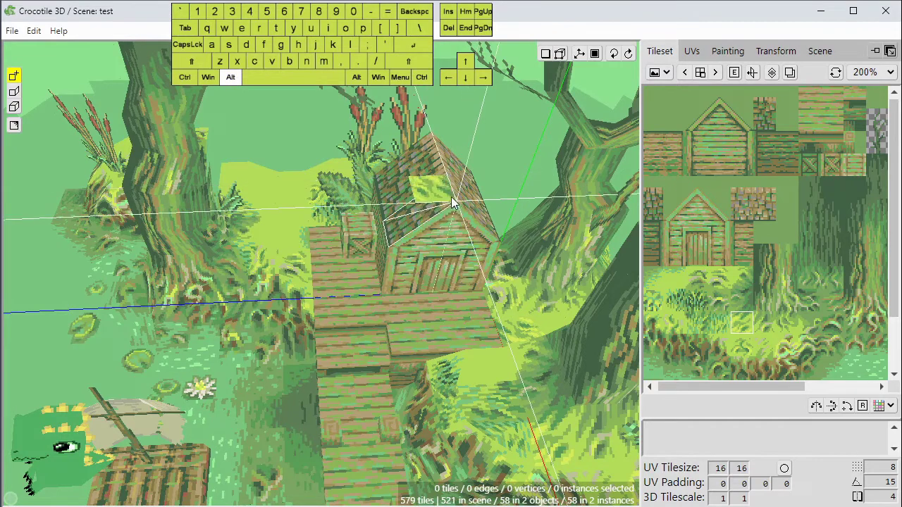
left_click(389, 238, "alt")
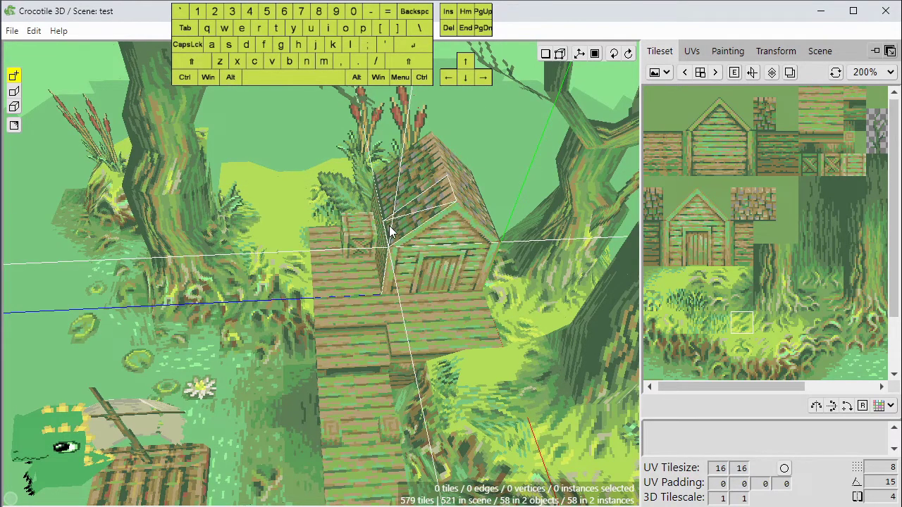
left_click(392, 217, "alt")
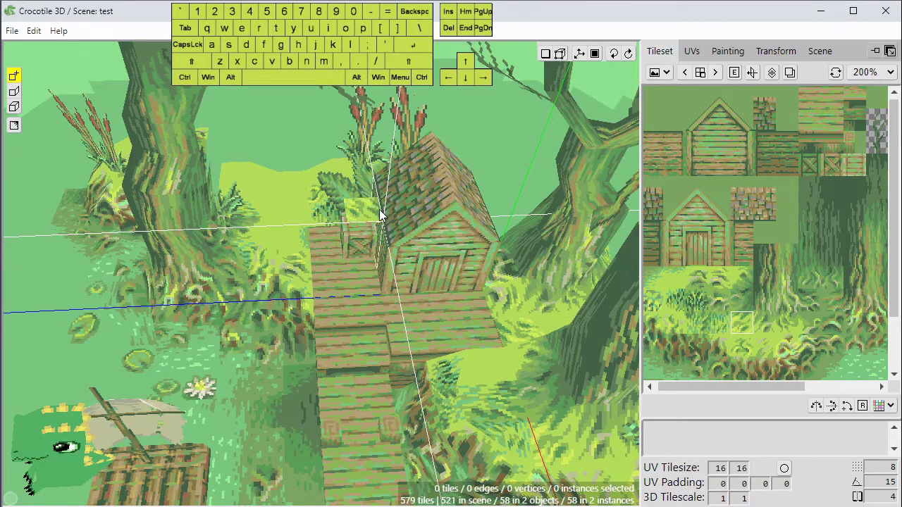
left_click(162, 209, "alt")
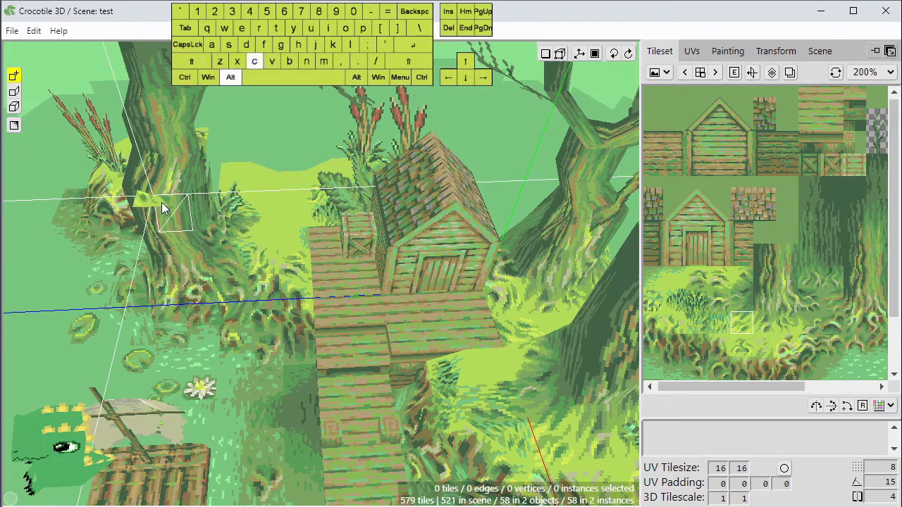
left_click(191, 228, "alt")
Snap the 3D cursor to a vertex along the dock's side and frame the raft, dock and hut in view.
right_click_drag(219, 319, 332, 352)
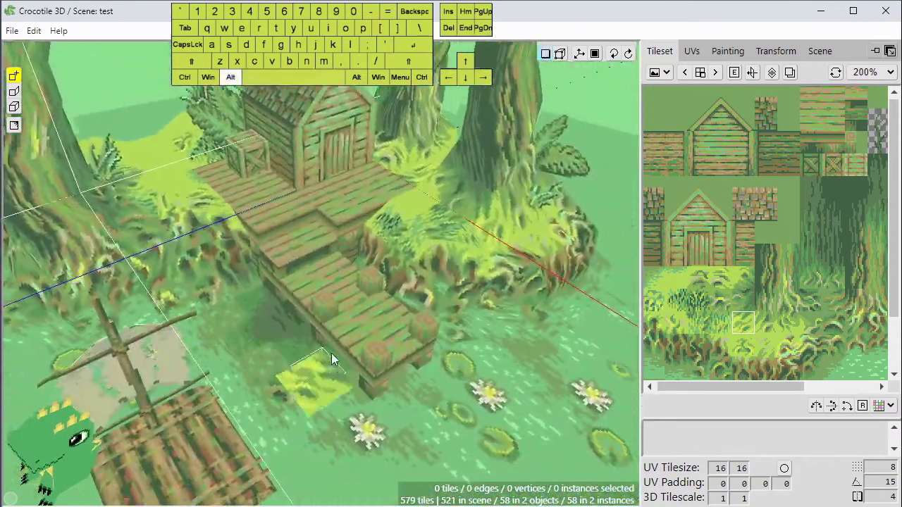
right_click(327, 312, "alt")
key("space")
left_click_drag(339, 361, 282, 364)
scroll(311, 369, "down", 2)
scroll(281, 364, "down", 1)
scroll(282, 372, "up", 3)
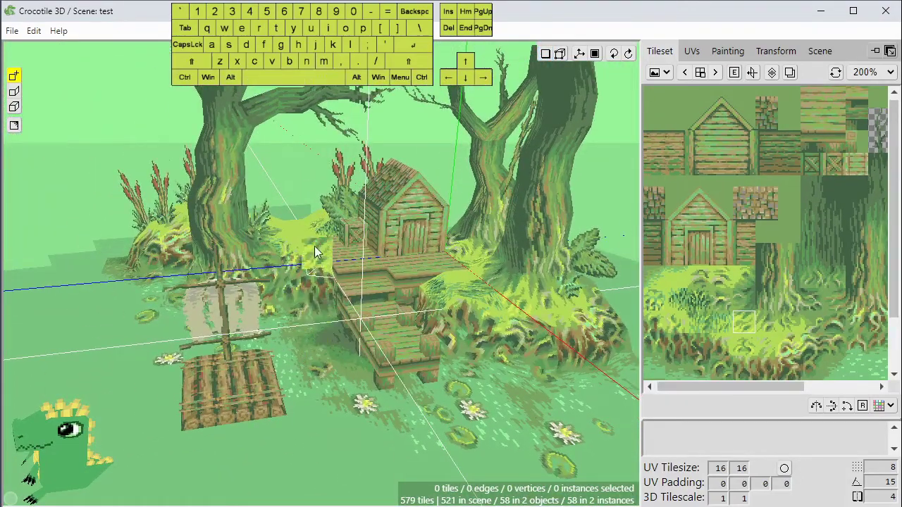
Place the 3D cursor freely at several spots across the scene, from the water beyond the raft to the large tree.
key("space")
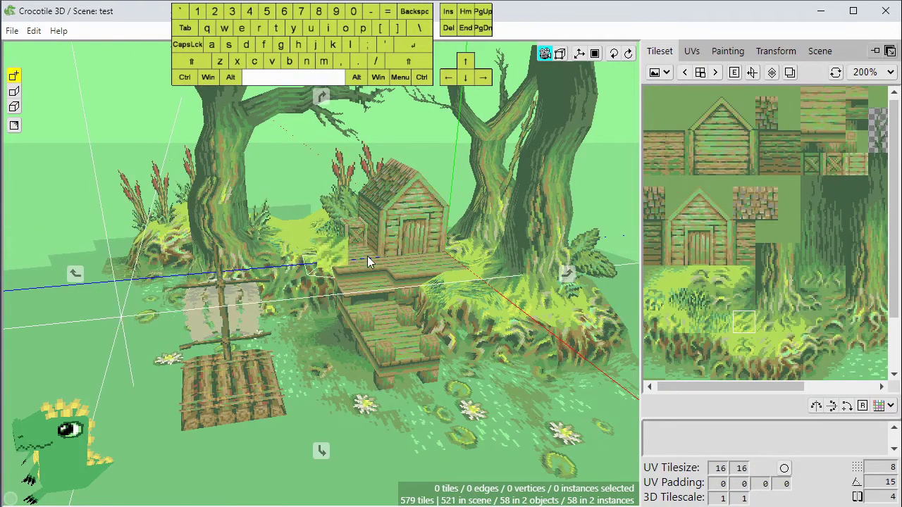
key("c")
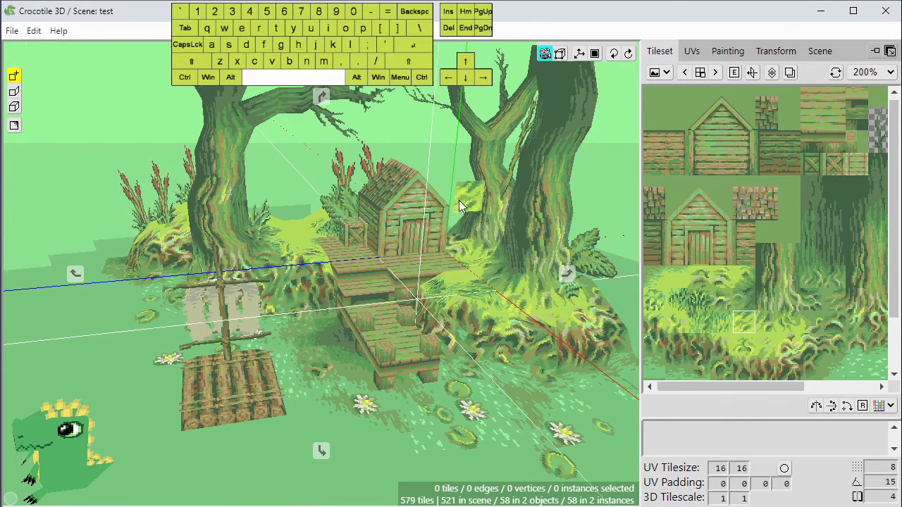
key("c")
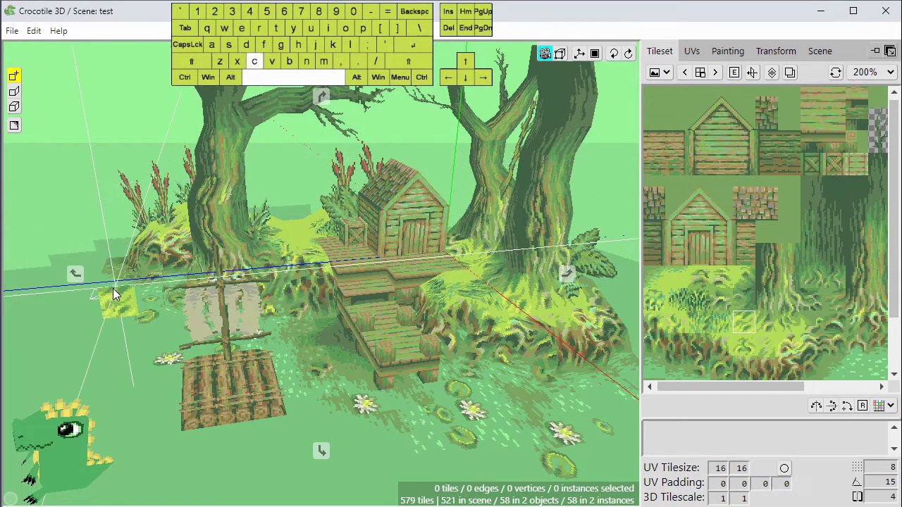
key("c")
key("c")
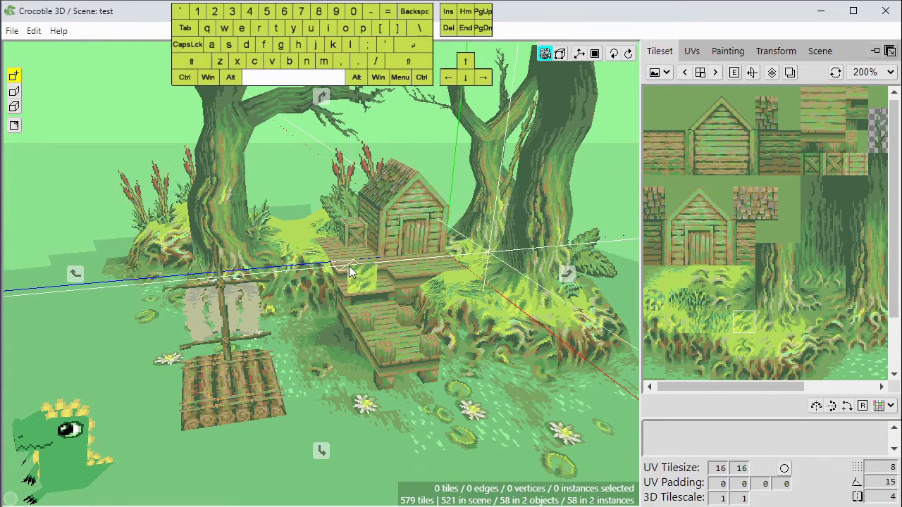
Place the 3D cursor freely from a side view above the water, then from a top view near the dock.
key("space")
key("space")
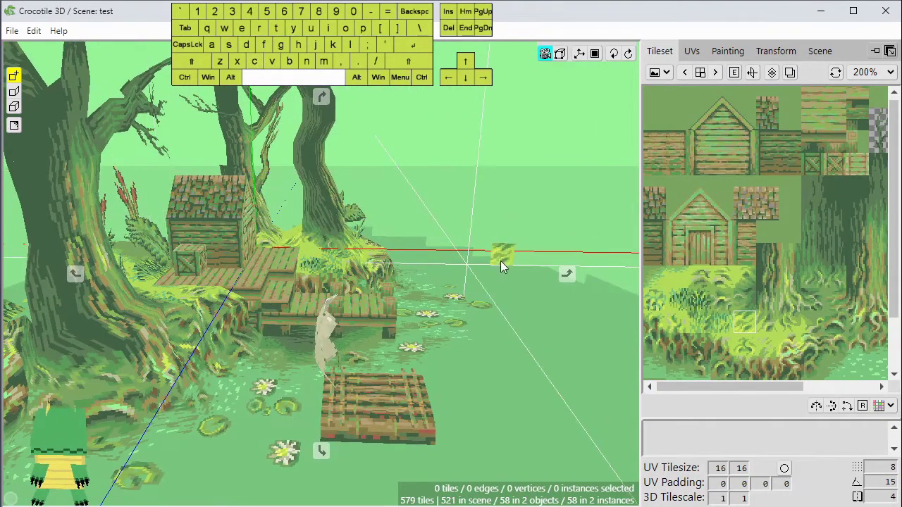
key("c")
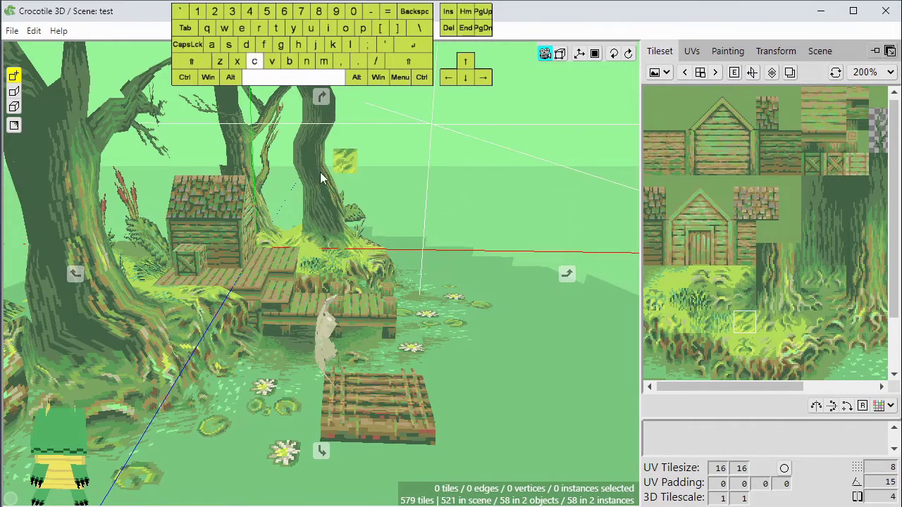
key("space")
left_click_drag(386, 162, 388, 228)
key("c")
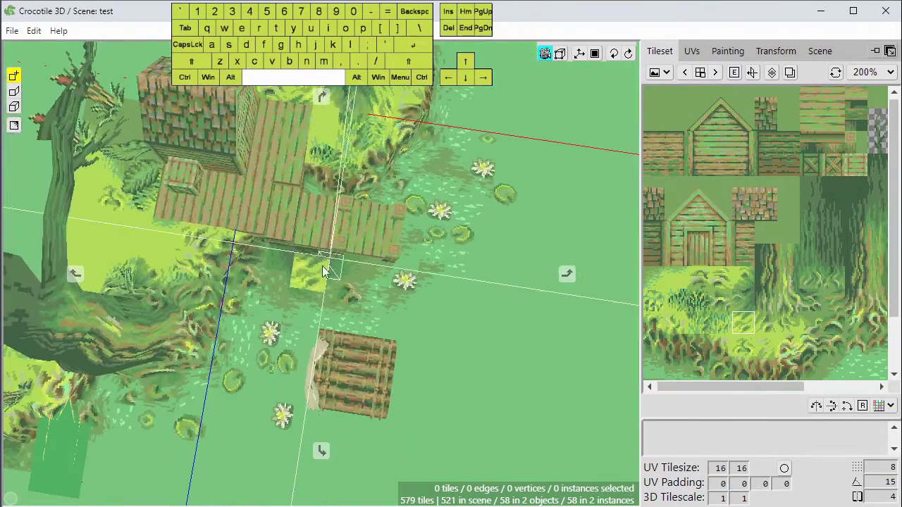
Snap the 3D cursor to a vertex on the dock's raft-side edge and bring the whole scene into view.
left_click_drag(343, 326, 325, 324)
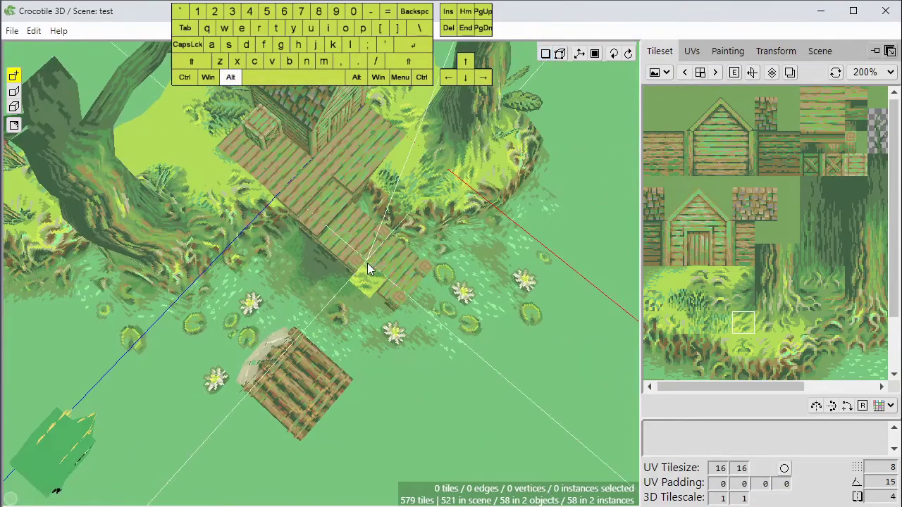
key("space")
left_click_drag(395, 353, 423, 305)
right_click_drag(444, 305, 396, 314)
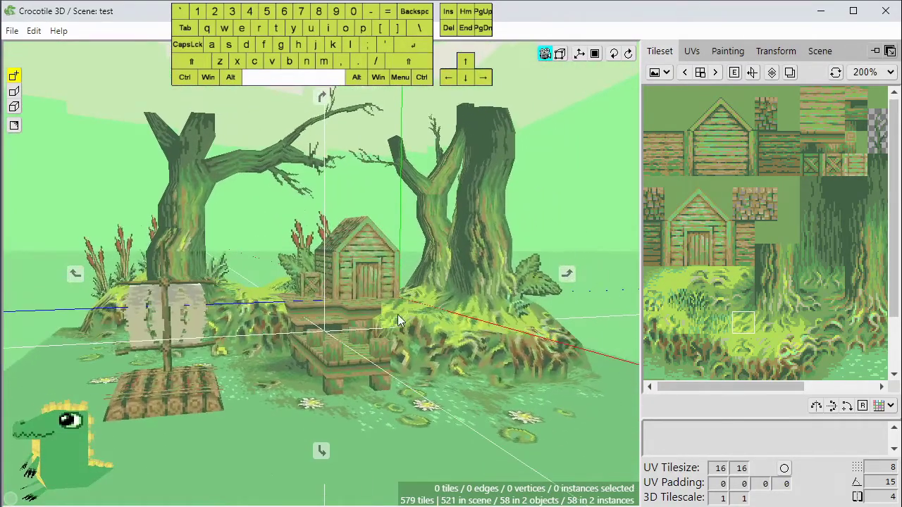
left_click_drag(374, 315, 396, 307)
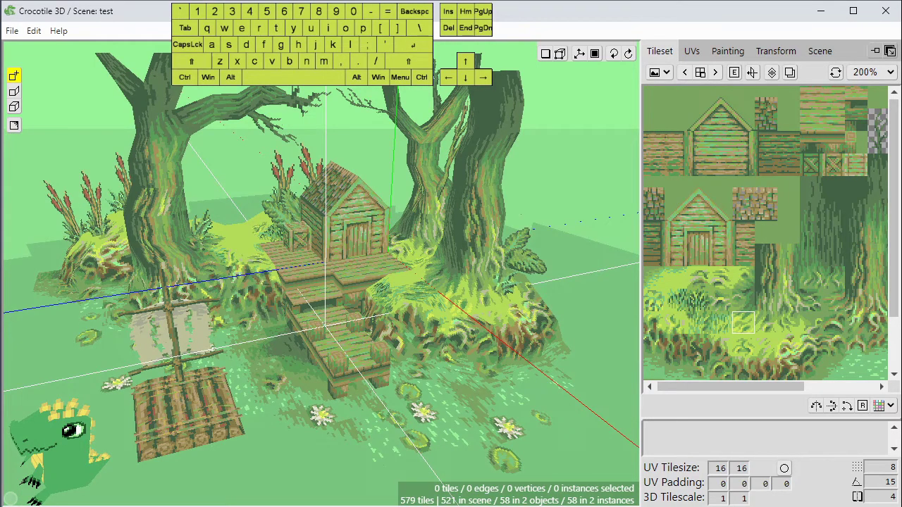
Switch to the Crocotile 3D documentation in the browser, place its window over the editor and open the Commands section.
left_click_drag(0, 53, 143, 2)
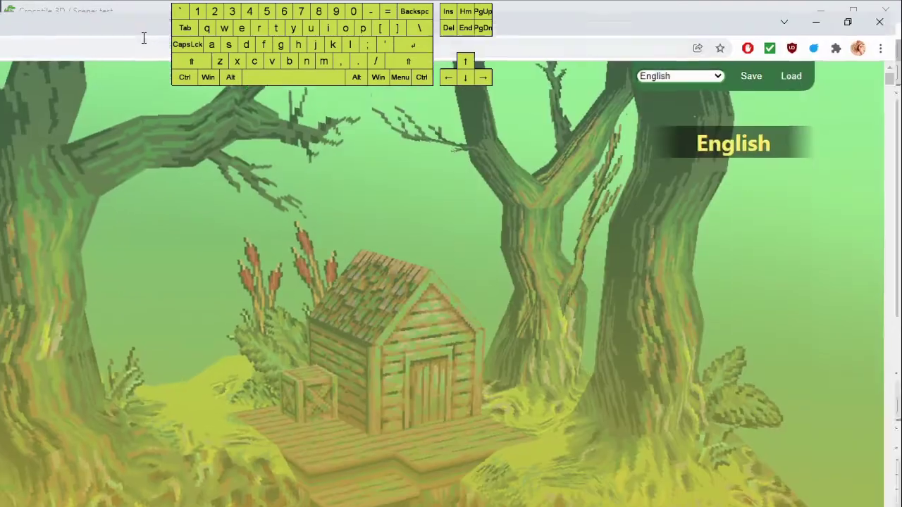
left_click(852, 11)
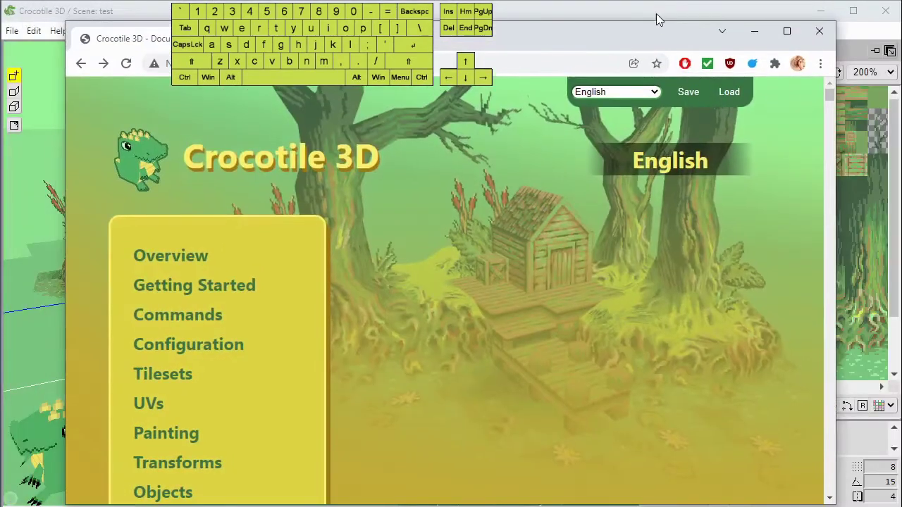
left_click_drag(635, 42, 653, 23)
scroll(416, 237, "down", 2)
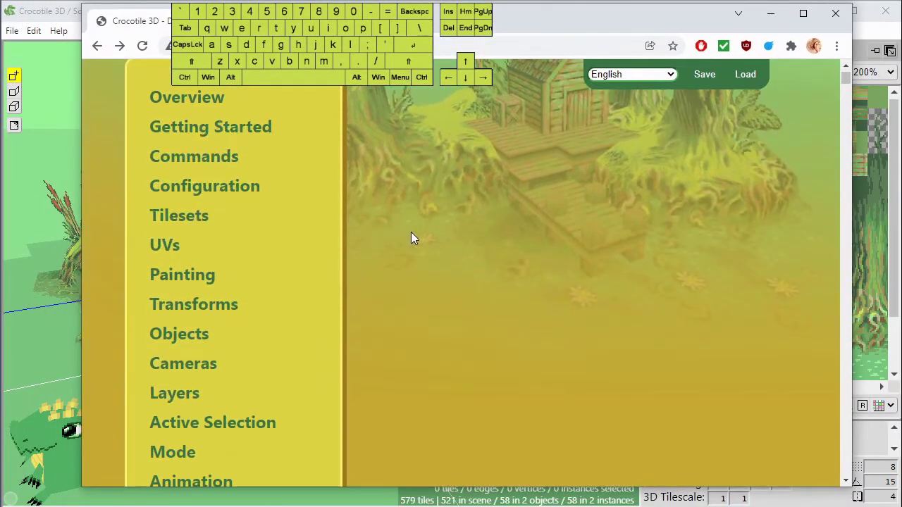
scroll(320, 239, "up", 1)
left_click(197, 230)
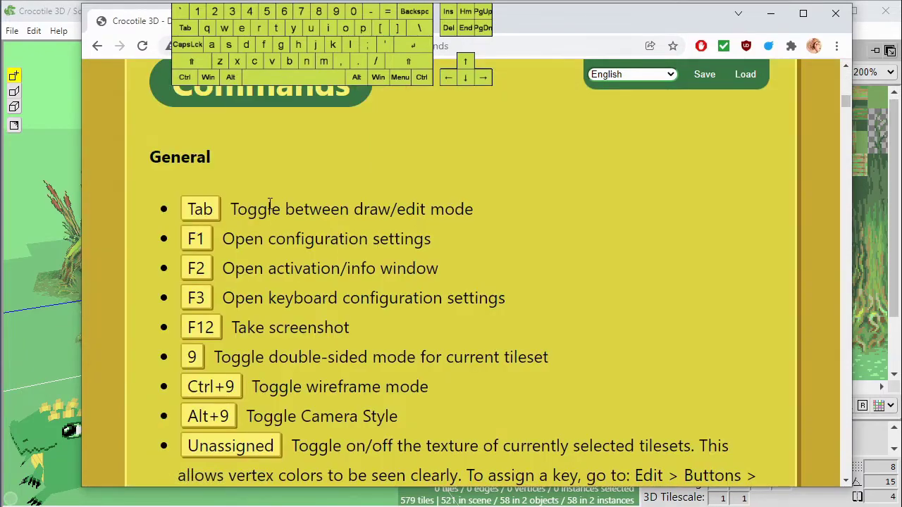
Read through the command reference from the General section past Camera and Crosshair Controls to Gizmo Controls.
scroll(274, 225, "down", 6)
scroll(217, 268, "down", 4)
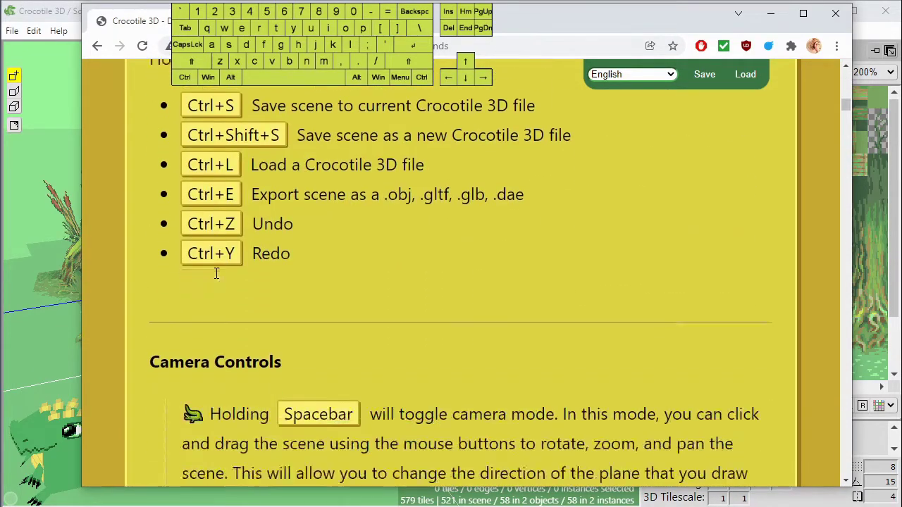
scroll(237, 180, "down", 6)
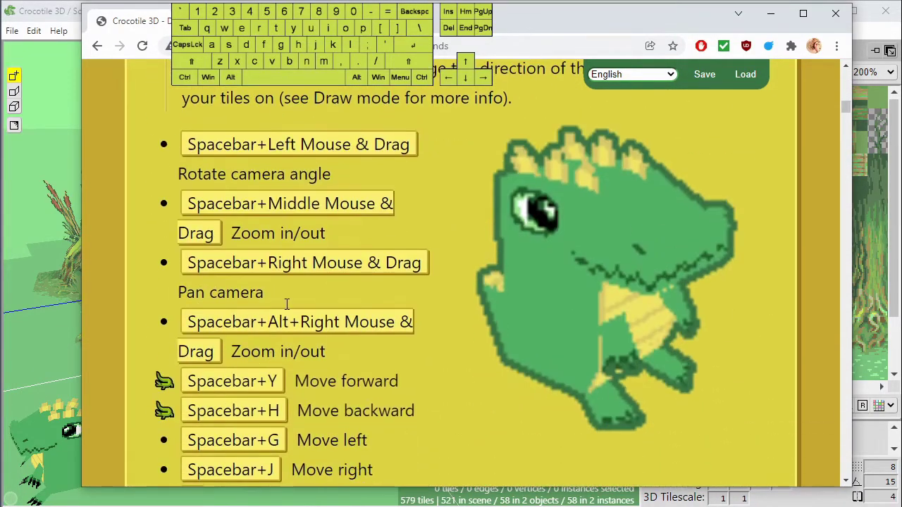
scroll(230, 302, "down", 9)
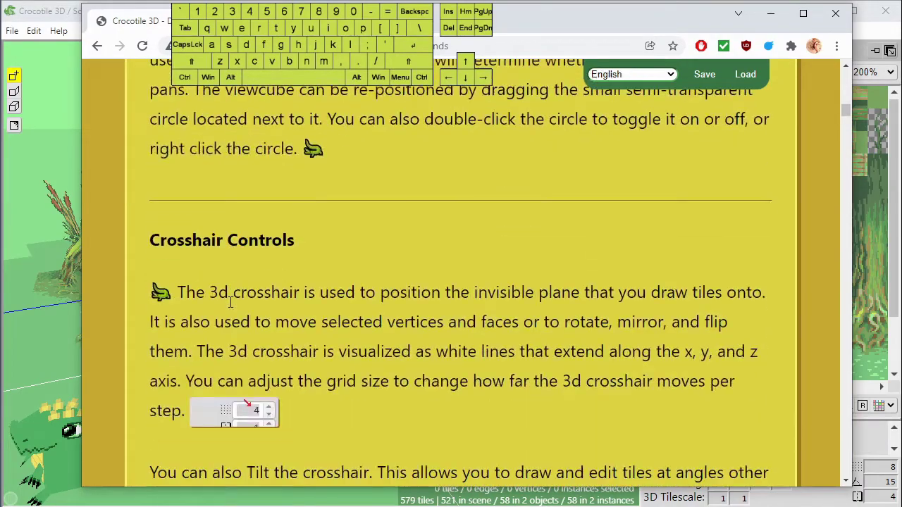
scroll(257, 268, "down", 7)
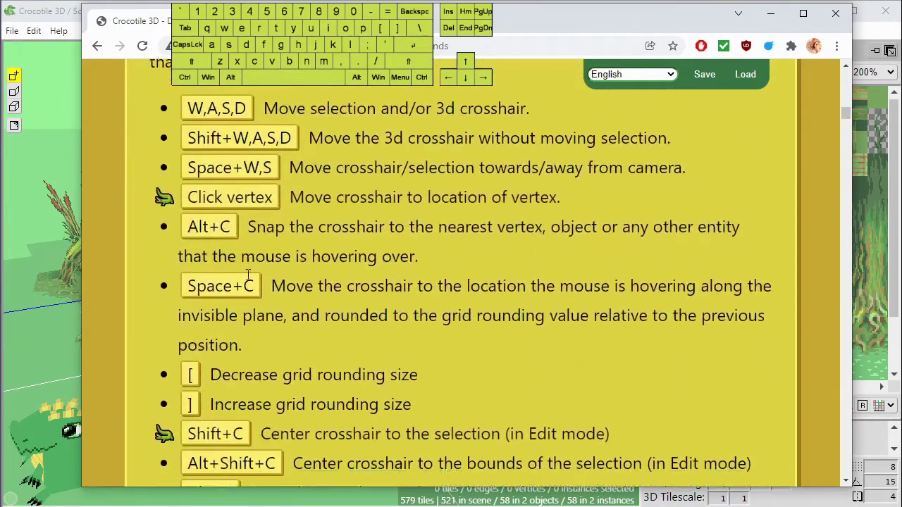
scroll(291, 293, "down", 3)
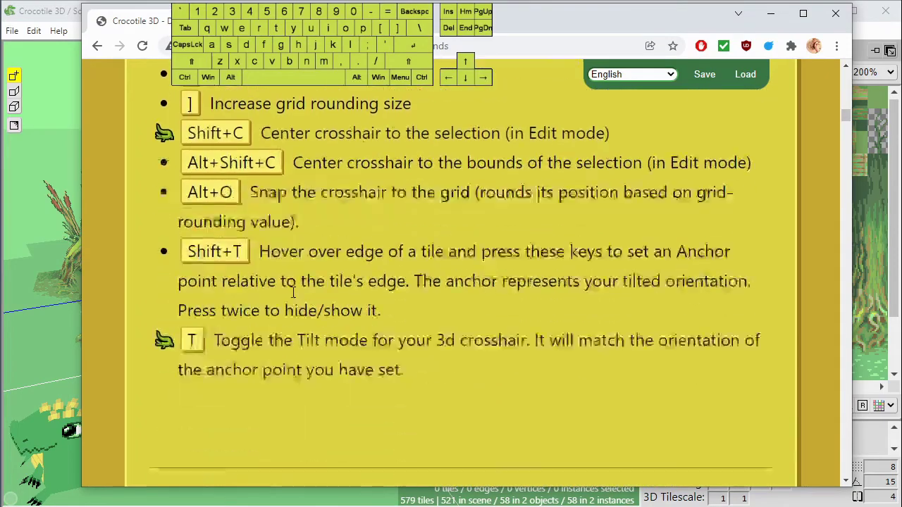
scroll(291, 287, "up", 2)
scroll(298, 286, "down", 12)
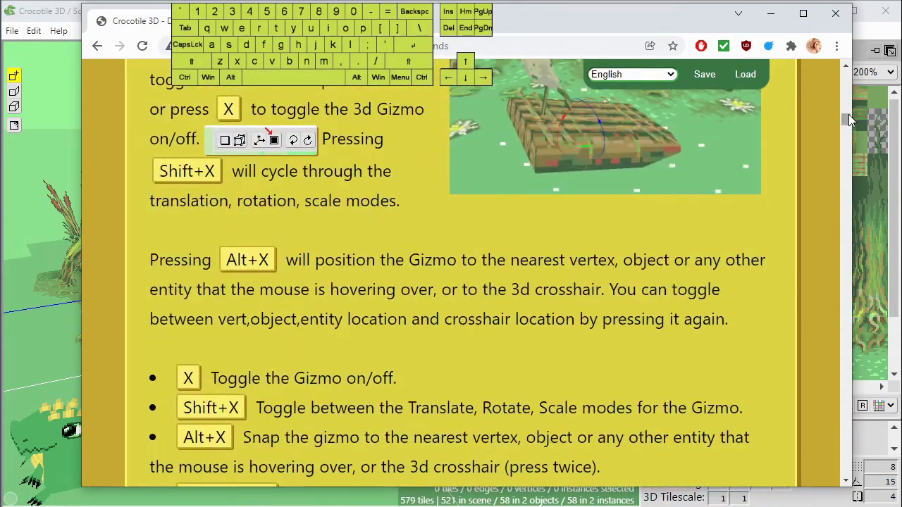
mouse_move(848, 114)
left_mouse_down()
mouse_move(847, 125)
mouse_move(837, 111)
left_mouse_up()
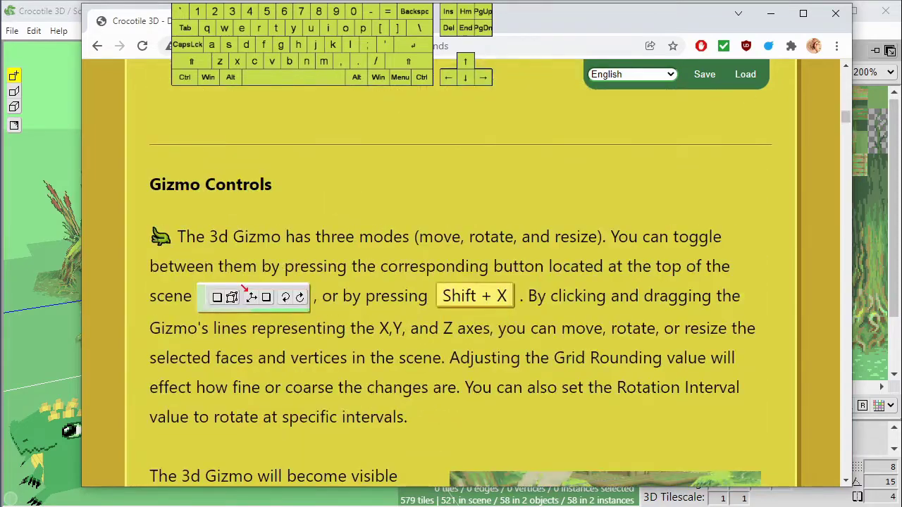
Switch back from the documentation to the Crocotile 3D editor and change from draw mode to edit mode.
left_click(770, 13)
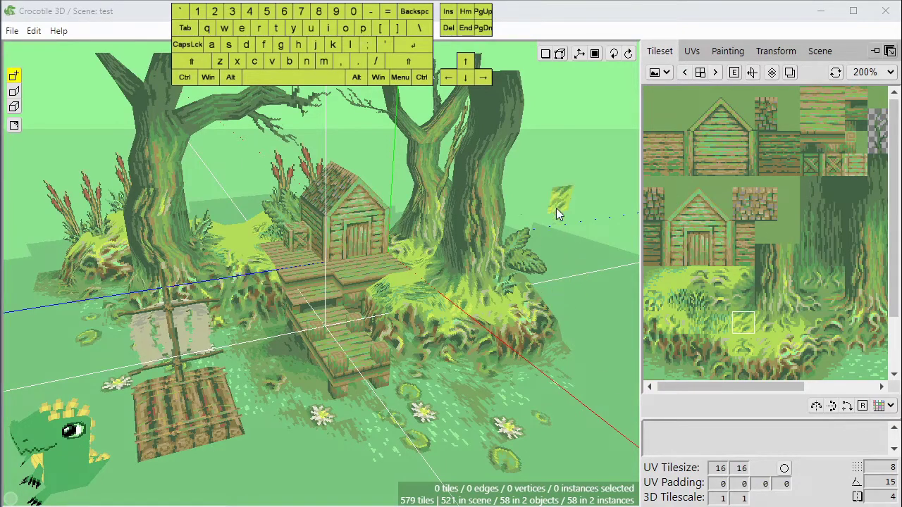
right_click_drag(363, 258, 380, 289)
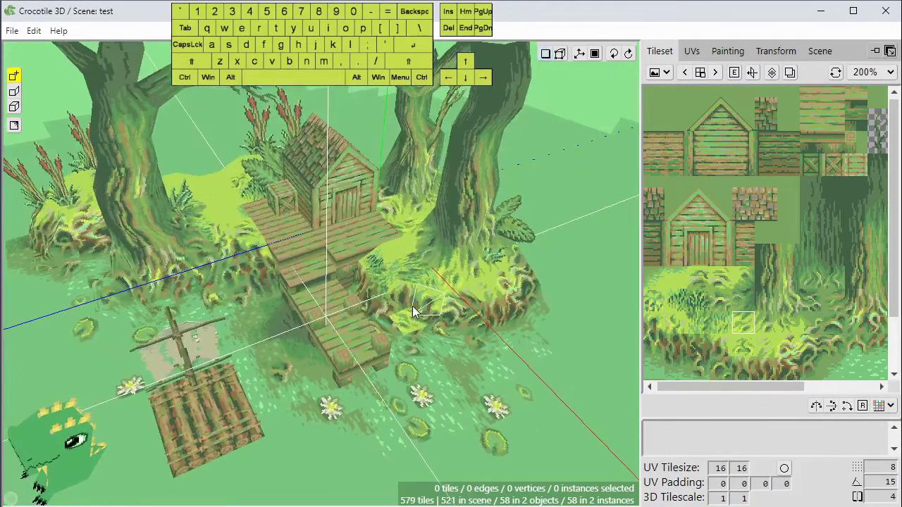
key("space")
left_click_drag(412, 312, 386, 314)
right_click_drag(517, 299, 428, 290)
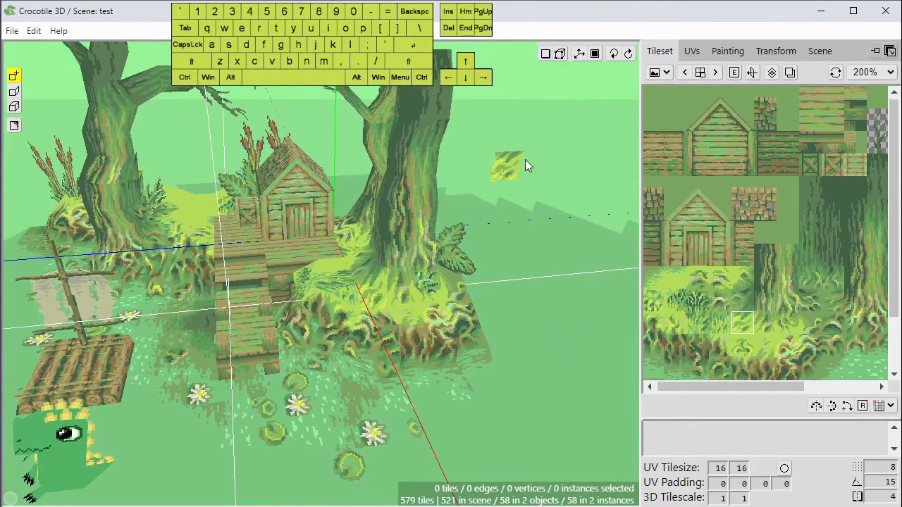
left_click(544, 56)
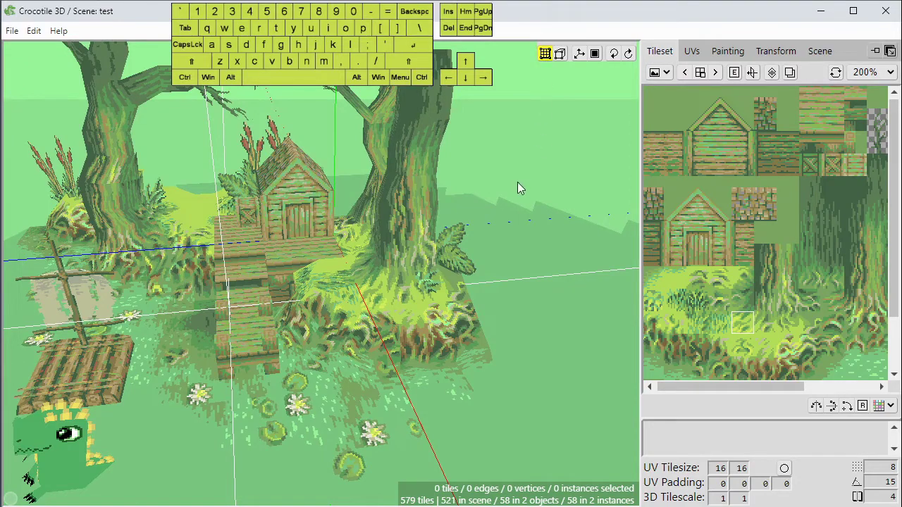
Select two neighbouring vertices along the top edge of the grassy bank in front of the large tree.
key("space")
right_click_drag(523, 204, 287, 314)
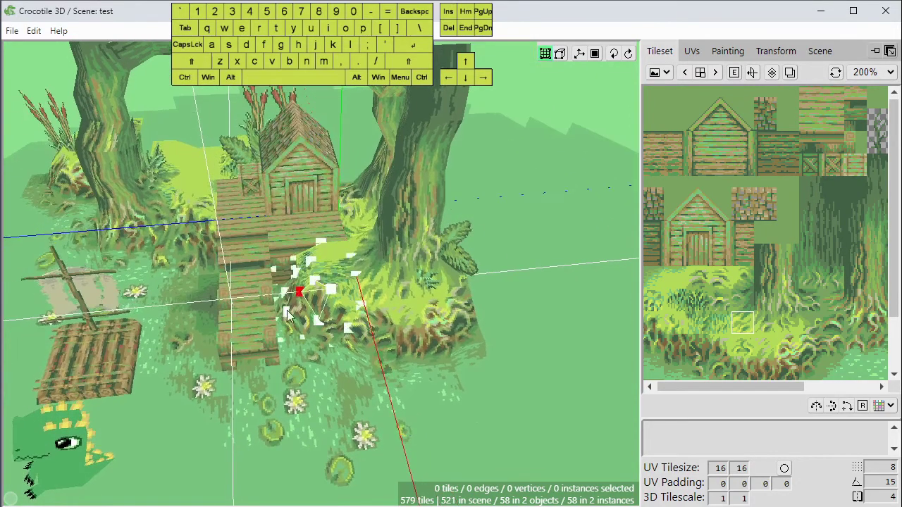
scroll(296, 393, "up", 1)
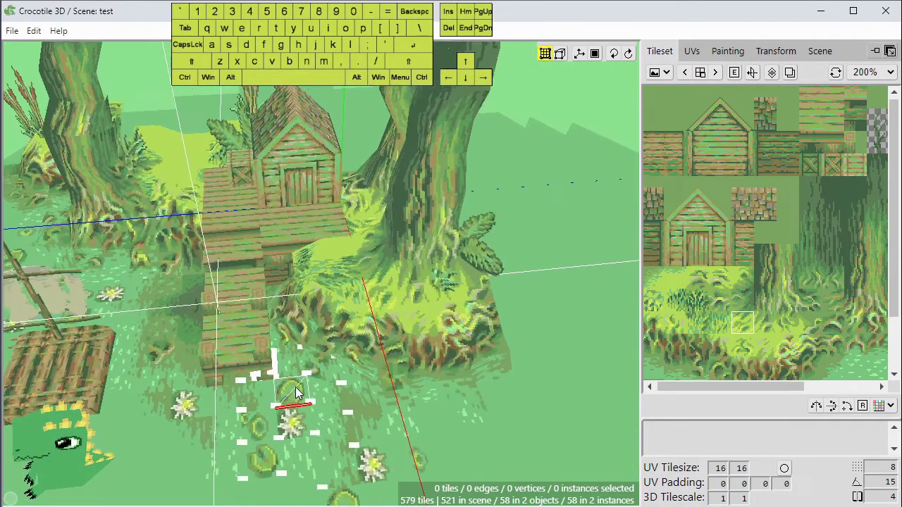
scroll(295, 390, "up", 2)
key("space")
mouse_move(297, 371)
left_mouse_down()
mouse_move(297, 300)
mouse_move(297, 371)
left_mouse_up()
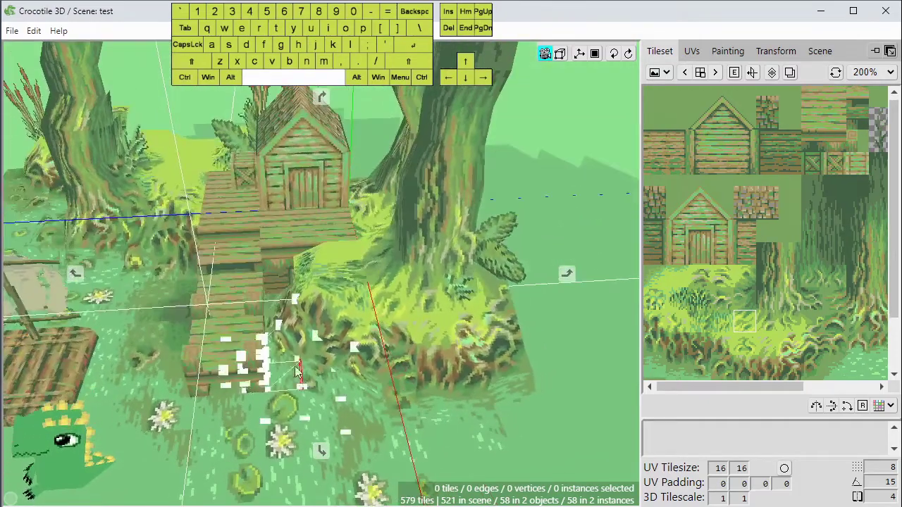
right_click_drag(296, 371, 390, 276)
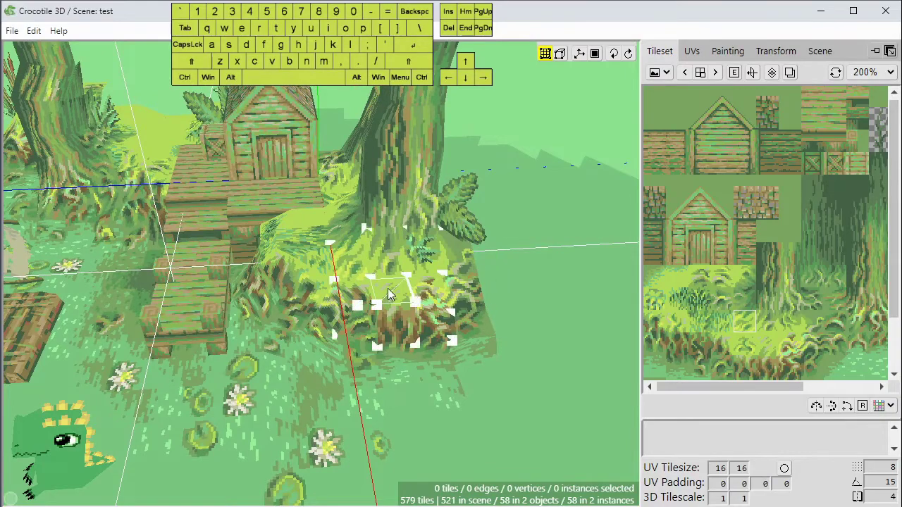
left_click(372, 302)
scroll(372, 303, "up", 2)
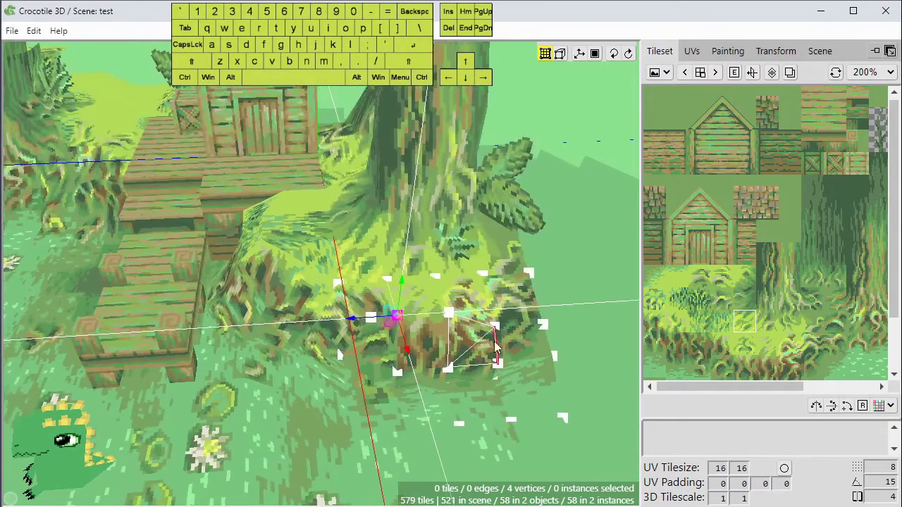
left_click(462, 322, "shift")
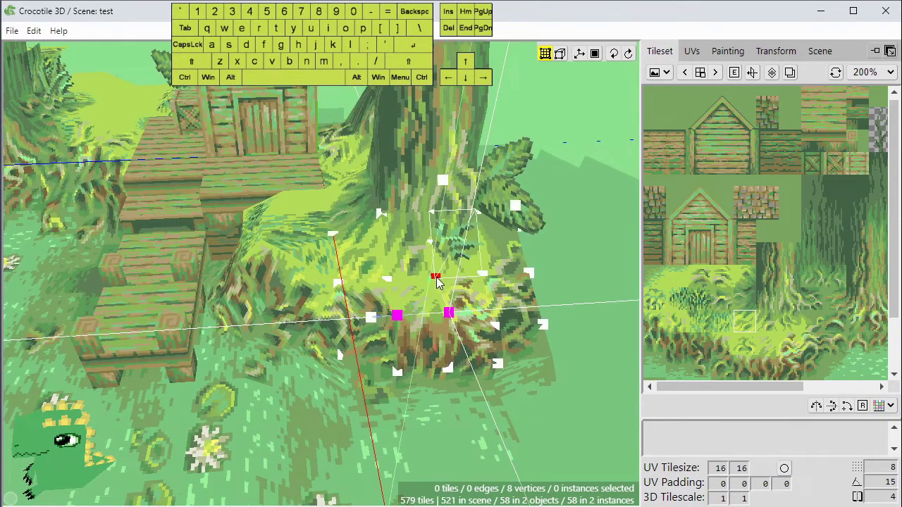
right_click_drag(550, 352, 477, 327)
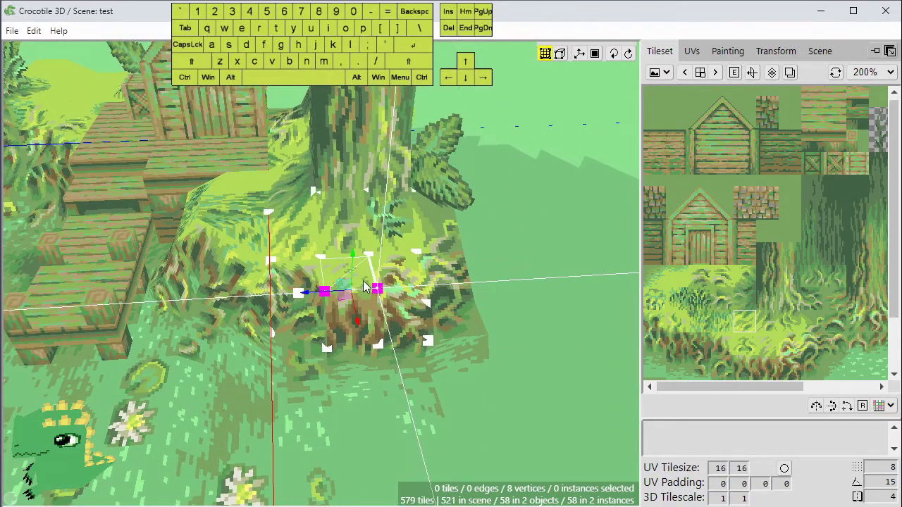
Move the two selected bank vertices upward with the gizmo, then shift them along its red axis.
left_click_drag(346, 287, 462, 303)
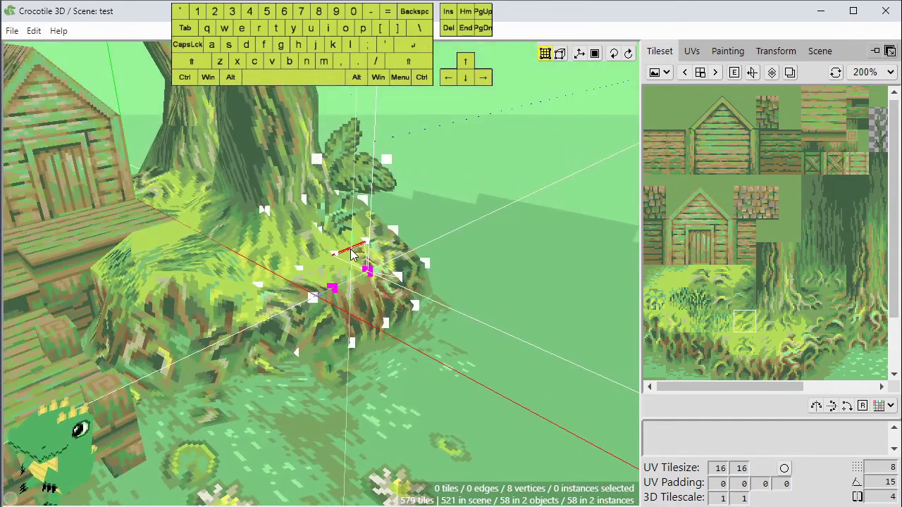
left_click_drag(353, 262, 360, 209)
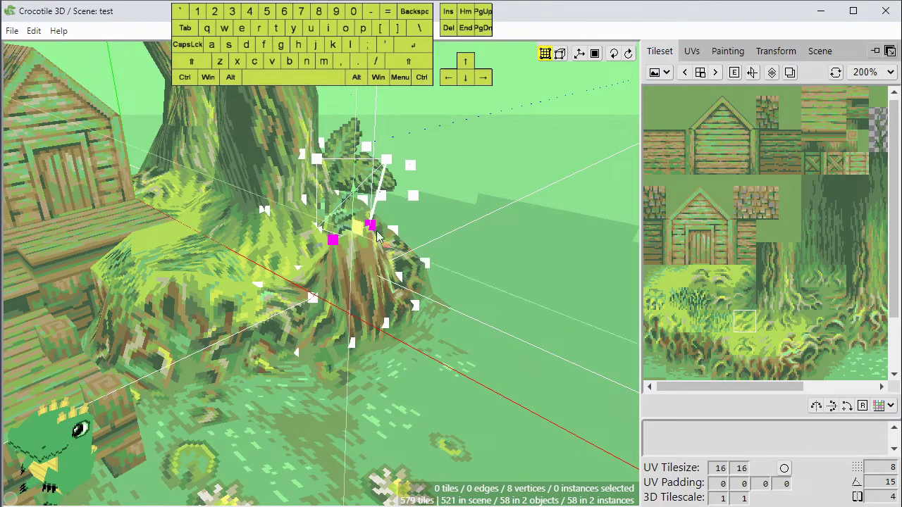
key("space")
left_click(569, 289)
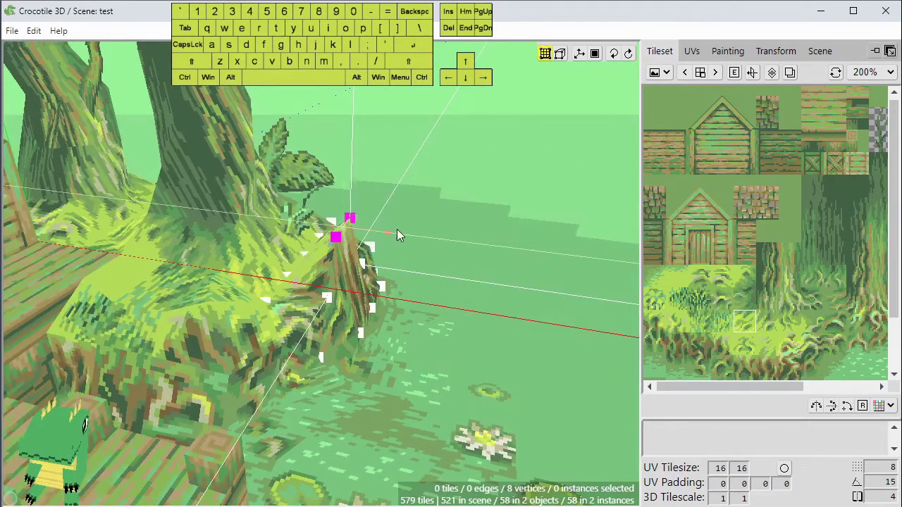
mouse_move(397, 228)
left_mouse_down()
mouse_move(445, 237)
mouse_move(406, 234)
left_mouse_up()
key("space")
mouse_move(538, 301)
left_mouse_down()
mouse_move(479, 295)
mouse_move(531, 295)
left_mouse_up()
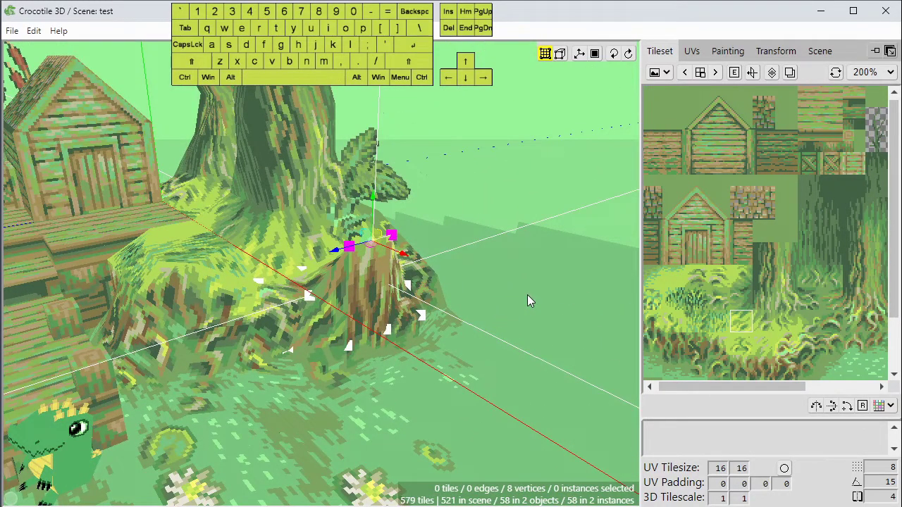
Undo the upward and sideways moves of the two bank vertices and clear the selection.
key("ctrl+z")
key("ctrl+z")
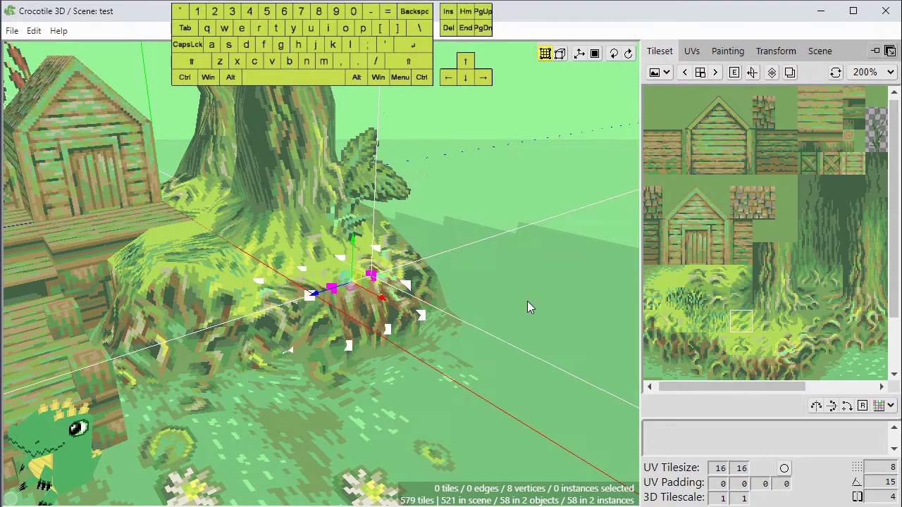
left_click(527, 307)
Select one vertex on the bank's upper edge together with a lower vertex of the same bank face near the water.
key("space")
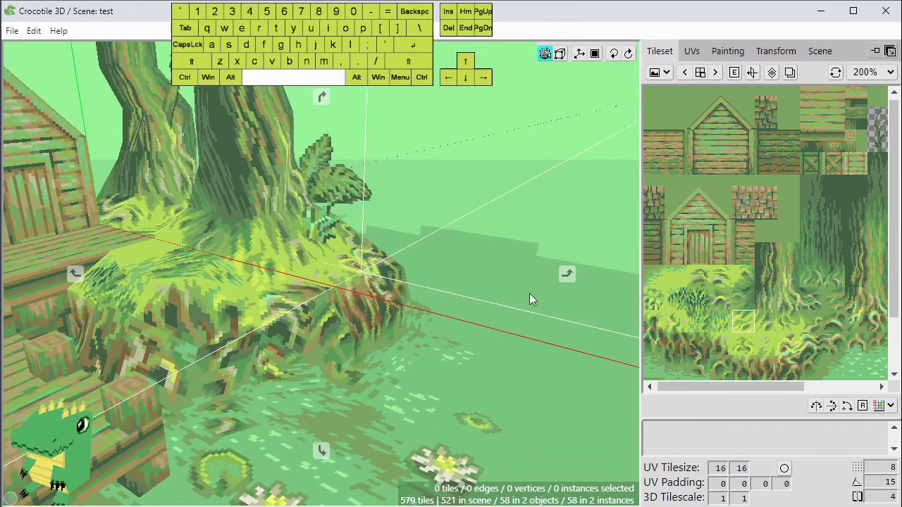
left_click(384, 286)
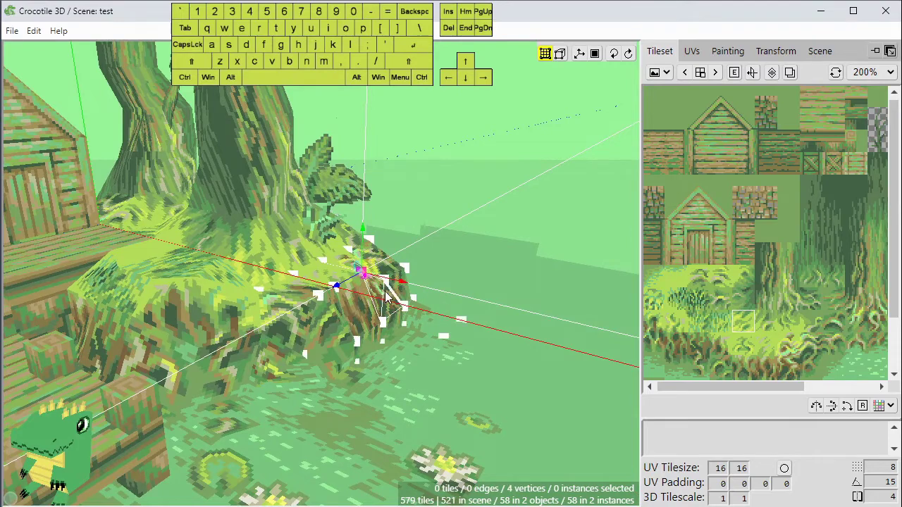
left_click(385, 322)
key("space")
left_click_drag(486, 309, 544, 275)
right_click_drag(542, 216, 540, 247)
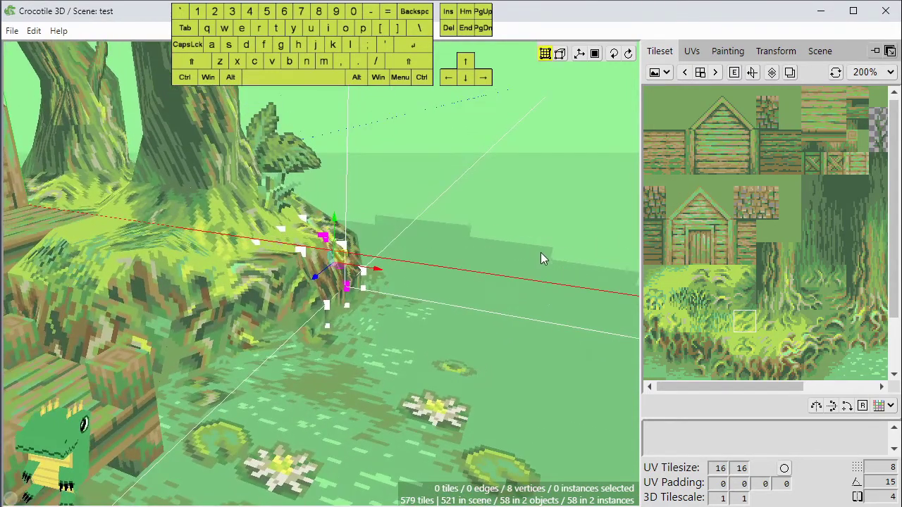
Move the two selected vertices in grid steps outward over the water and up above the bank.
key("d")
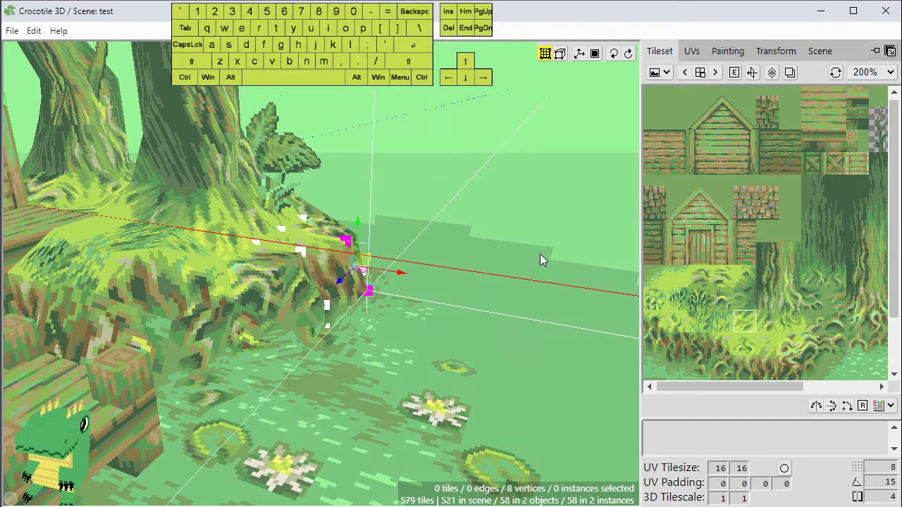
key("d")
key("w")
key("w")
key("a")
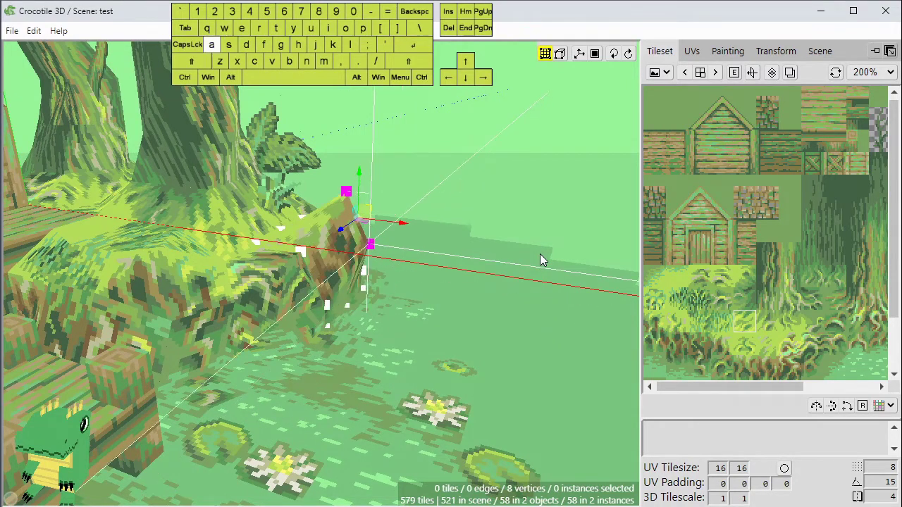
key("d")
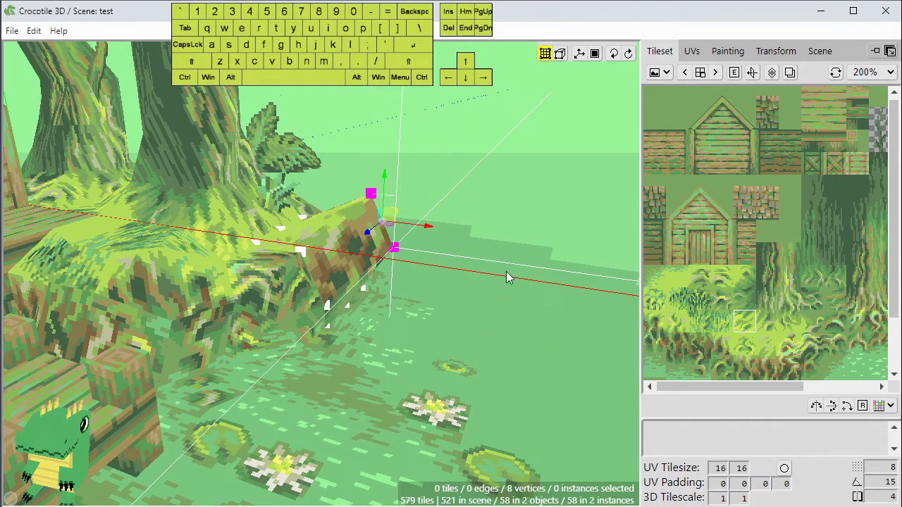
From a more frontal view, move the two selected vertices in grid steps in several directions, ending down at the bank's base toward the dock.
key("space")
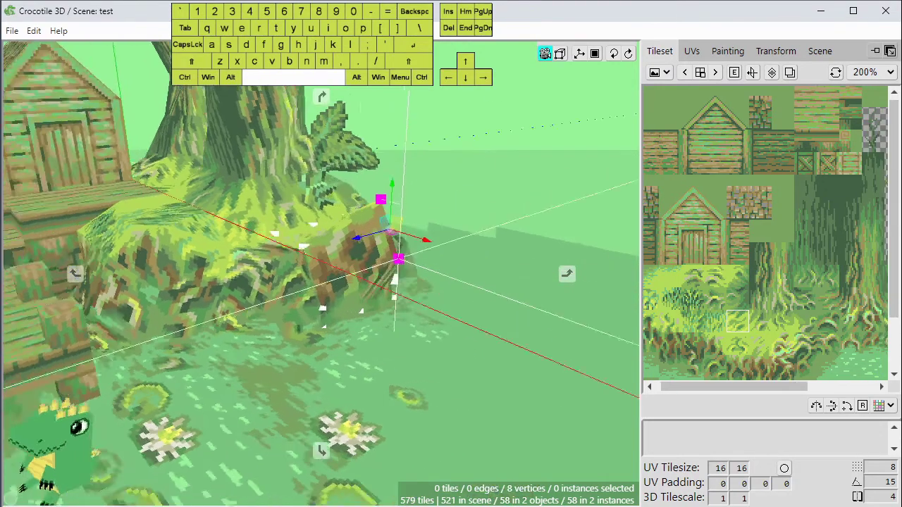
left_click_drag(599, 233, 538, 229)
key("d")
scroll(530, 243, "down", 1)
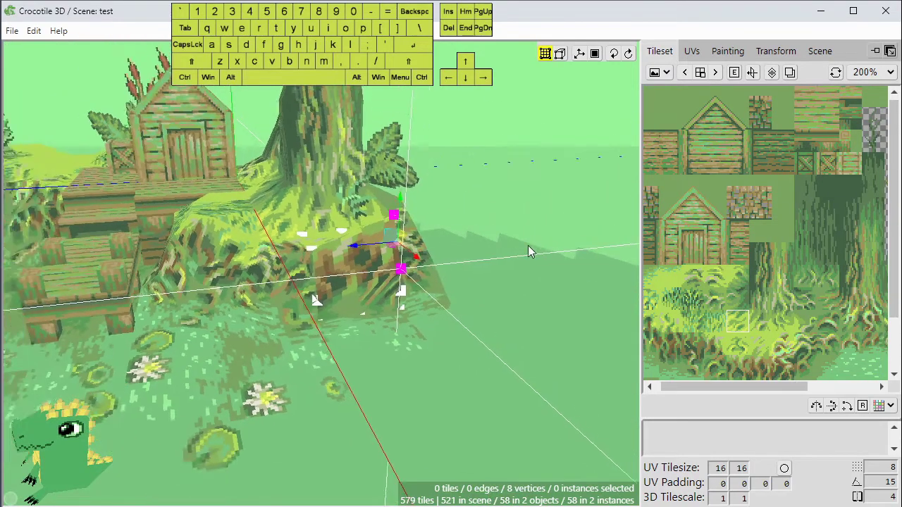
scroll(532, 253, "down", 1)
key("s")
key("w")
key("space")
key("s")
key("a")
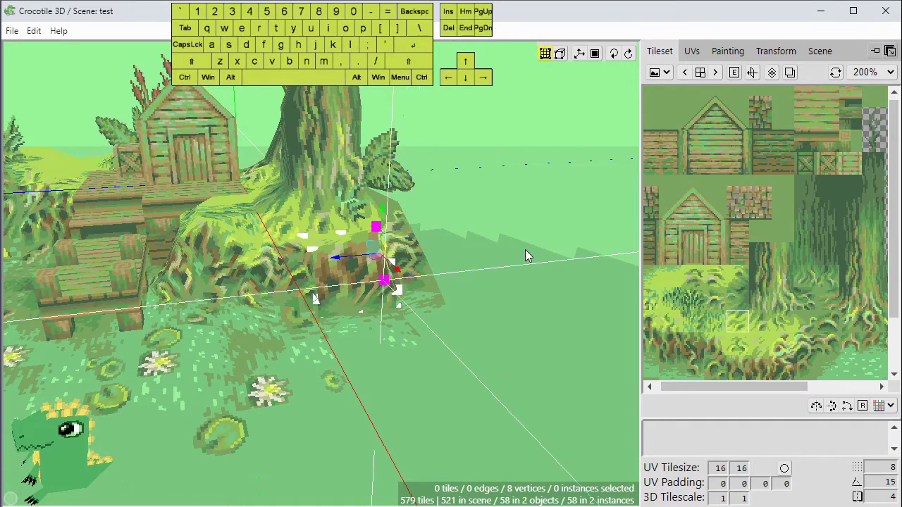
key("space")
key("w")
key("w")
key("s")
key("s")
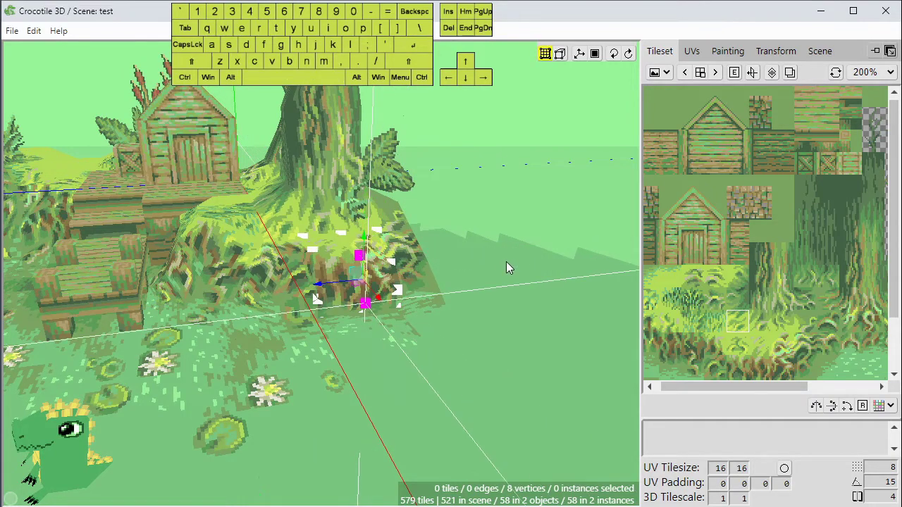
Clear the vertex selection and select the single tile on the front face of the bank below the large tree.
key("ctrl+d")
key("space")
left_click_drag(480, 267, 549, 272)
left_click(345, 282)
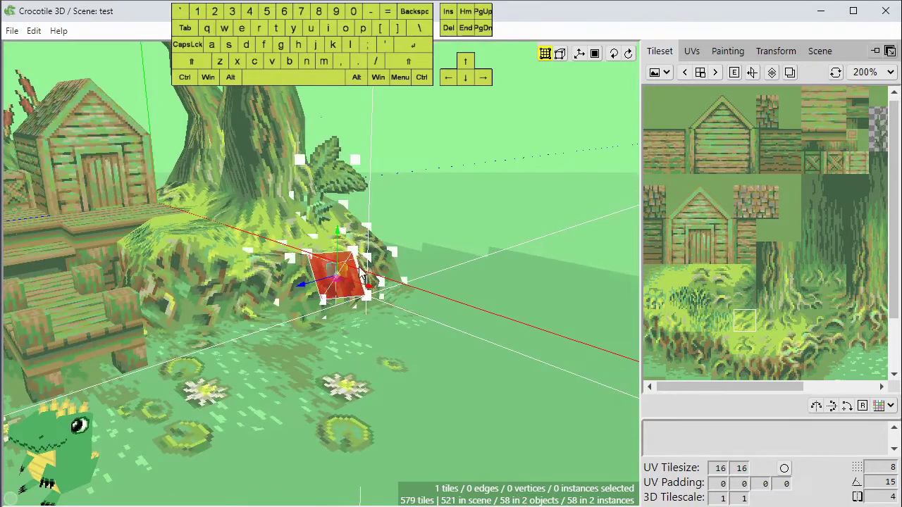
key("space")
left_click_drag(521, 260, 533, 335)
scroll(512, 320, "down", 5)
scroll(513, 320, "up", 4)
key("space")
key("space")
key("w")
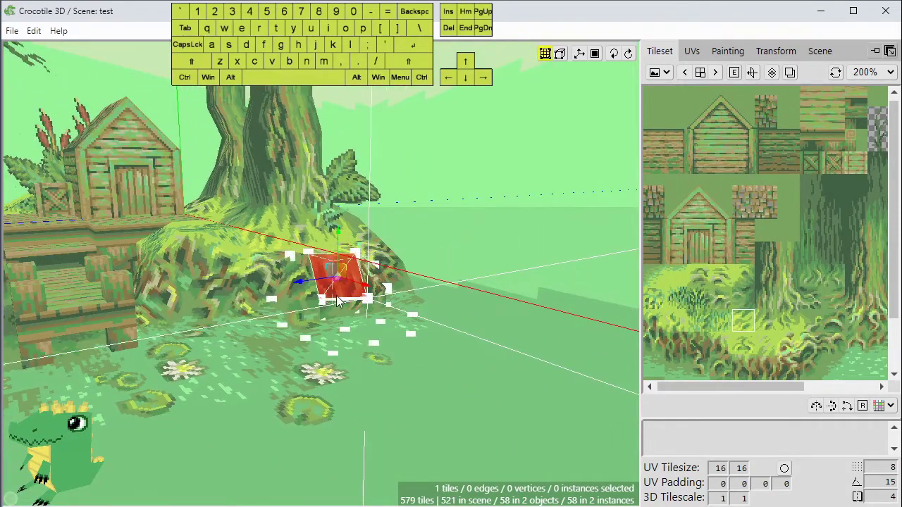
Box-select the vertices around the bank's corner and add the tiles there and on the adjoining water with further selection boxes.
left_click_drag(506, 217, 392, 313)
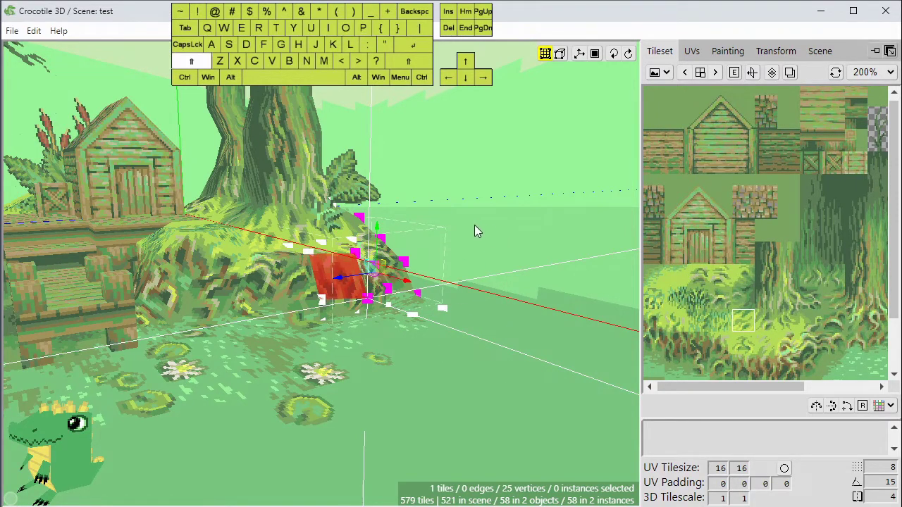
left_click_drag(498, 207, 384, 326, "shift")
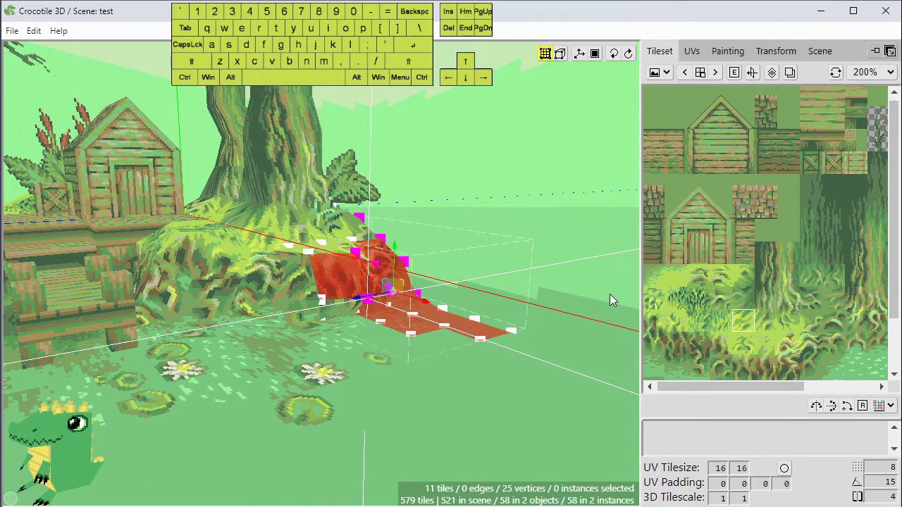
key("space")
mouse_move(610, 294)
left_mouse_down()
mouse_move(604, 301)
mouse_move(595, 291)
left_mouse_up()
key("shift")
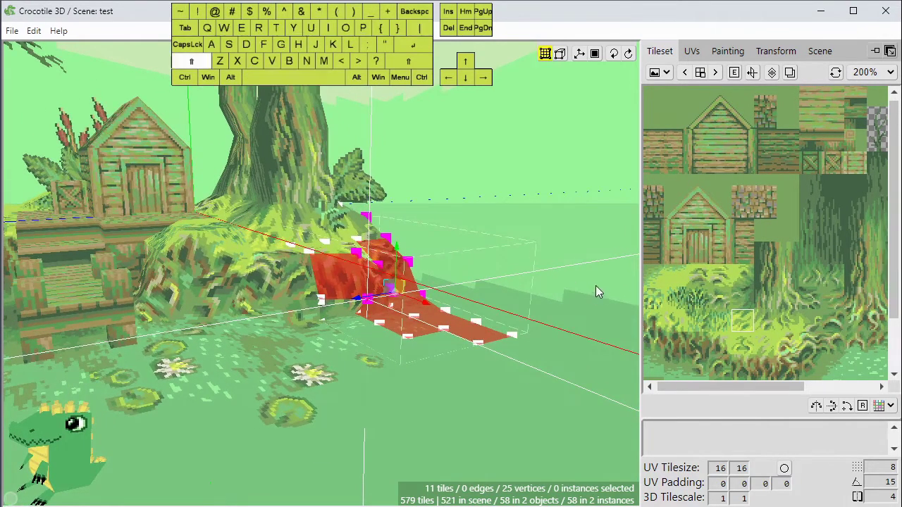
left_click_drag(573, 217, 458, 349, "shift")
Subtract the water tiles beyond the bank's corner from the selection with a box and clear what remains selected.
key("alt")
left_click_drag(473, 240, 351, 335, "alt")
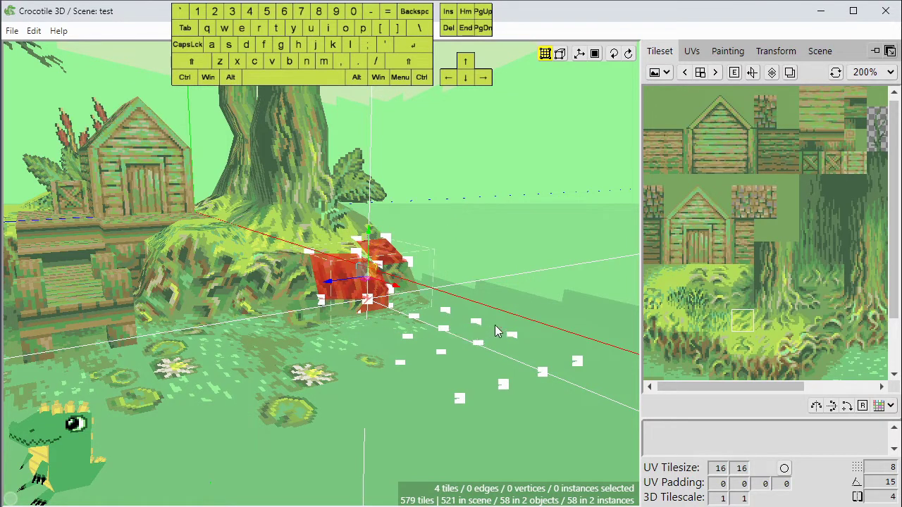
key("ctrl")
key("ctrl+d")
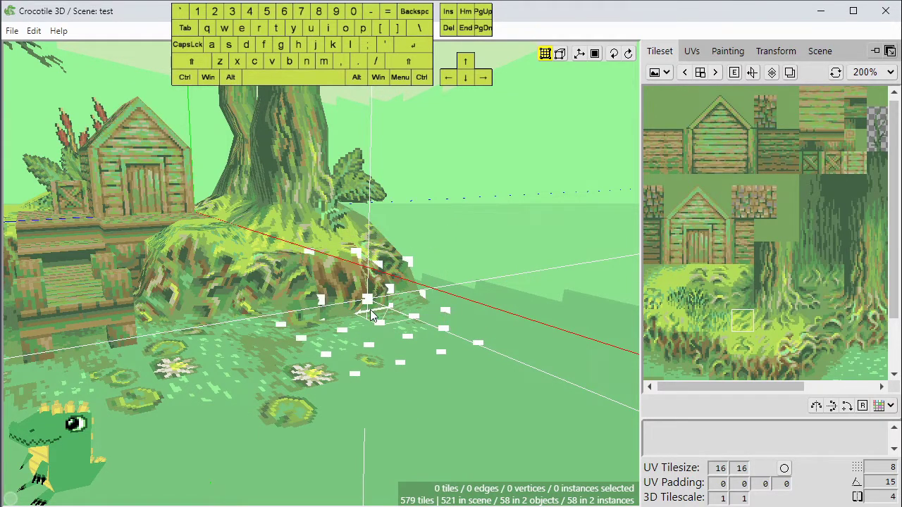
Box-select the vertices at the bank's corner and the tiles extending over the water, clearing the vertices first and the tiles second.
left_click_drag(480, 211, 356, 324)
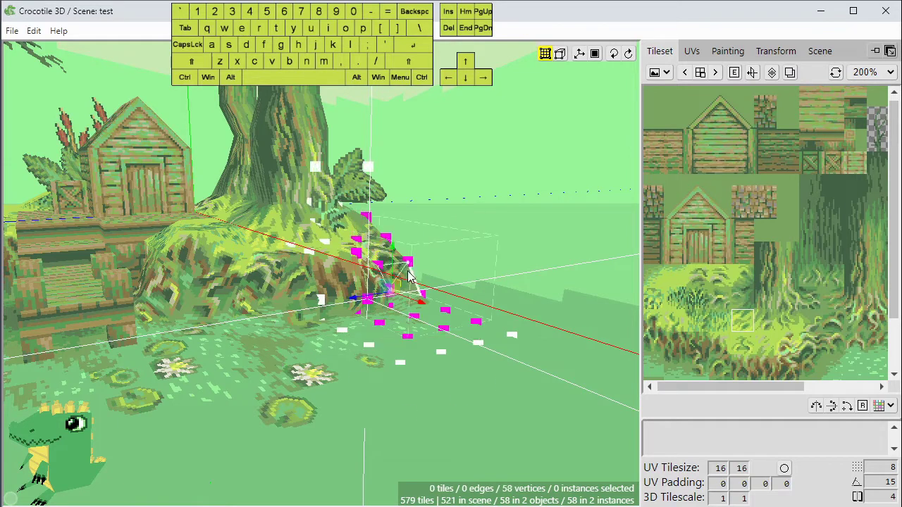
key("shift")
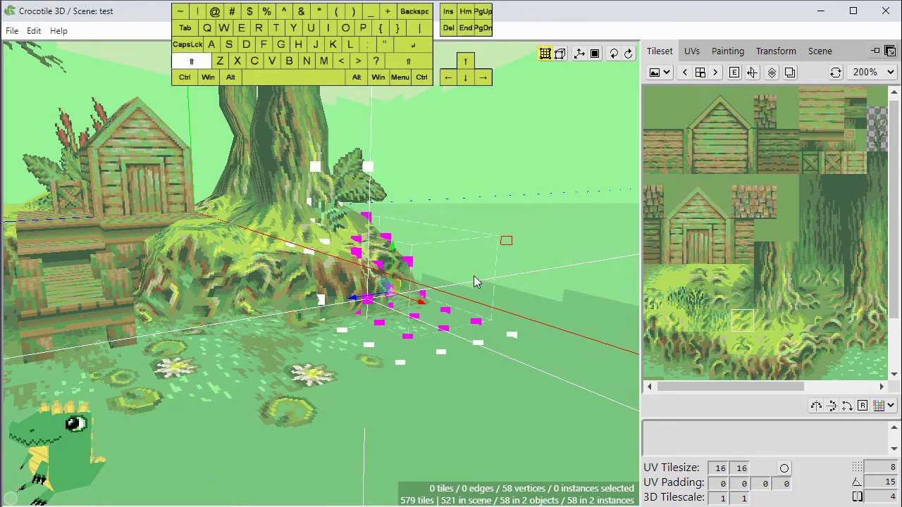
left_click_drag(416, 344, 510, 344, "shift")
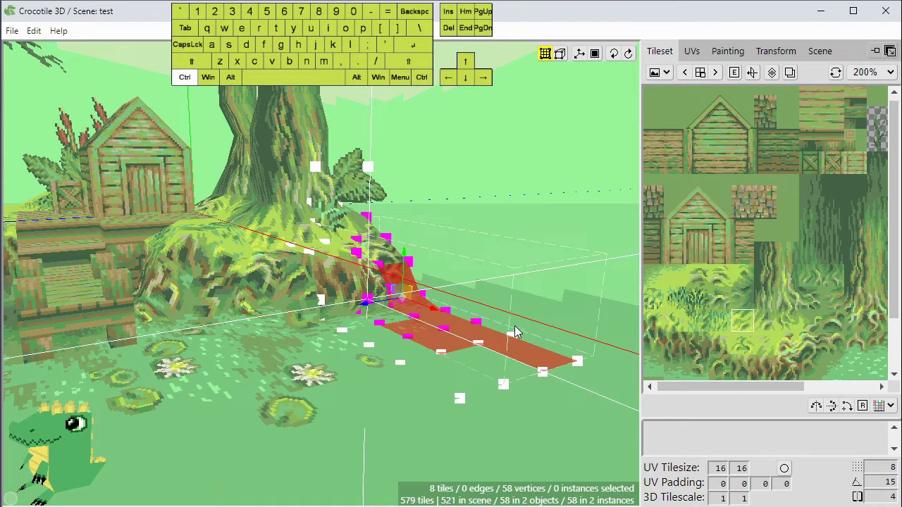
key("ctrl+d")
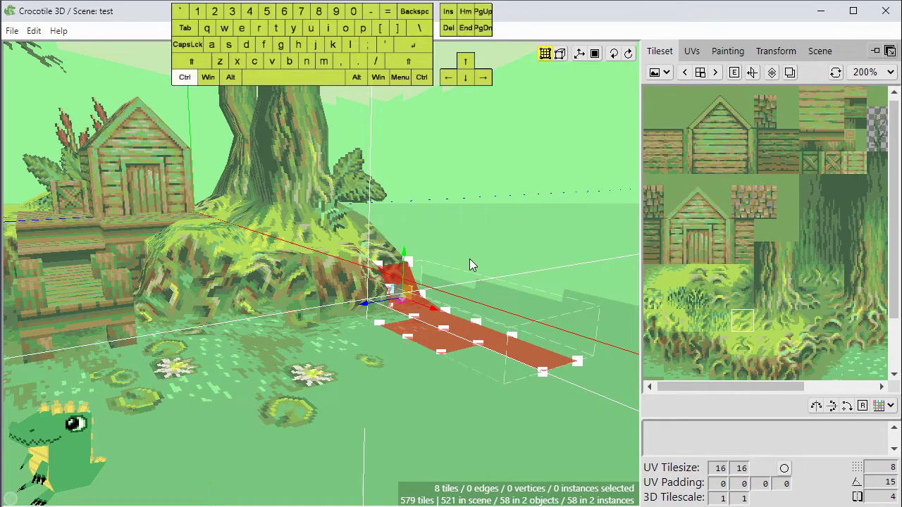
key("ctrl+d")
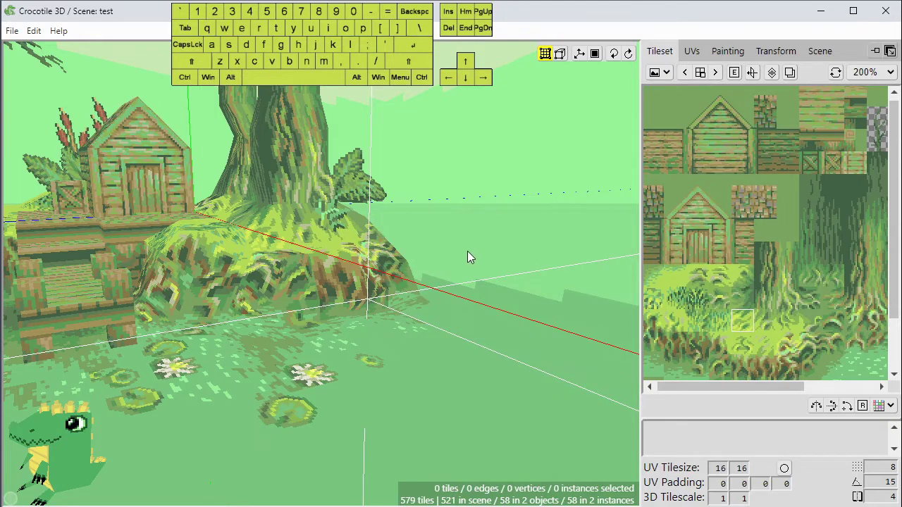
Select all tiles in the scene together with all their vertices and clear both selections.
key("ctrl+a")
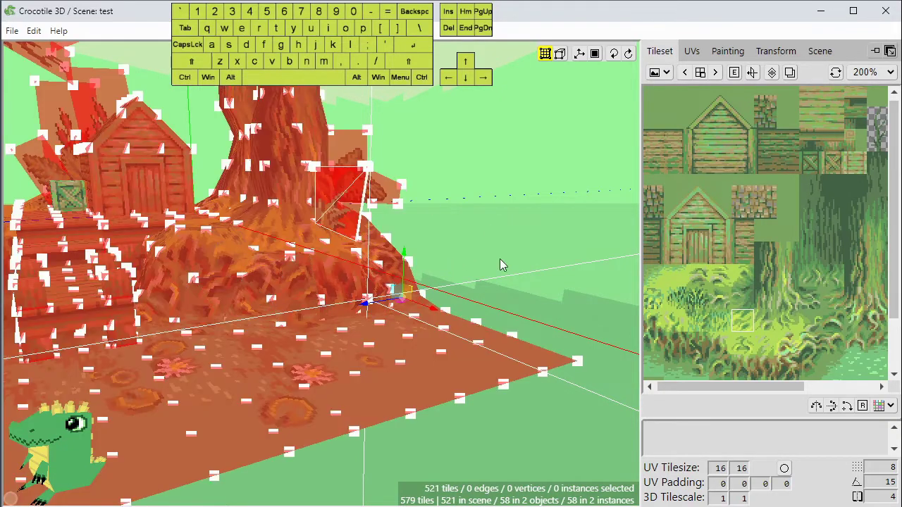
key("ctrl+a")
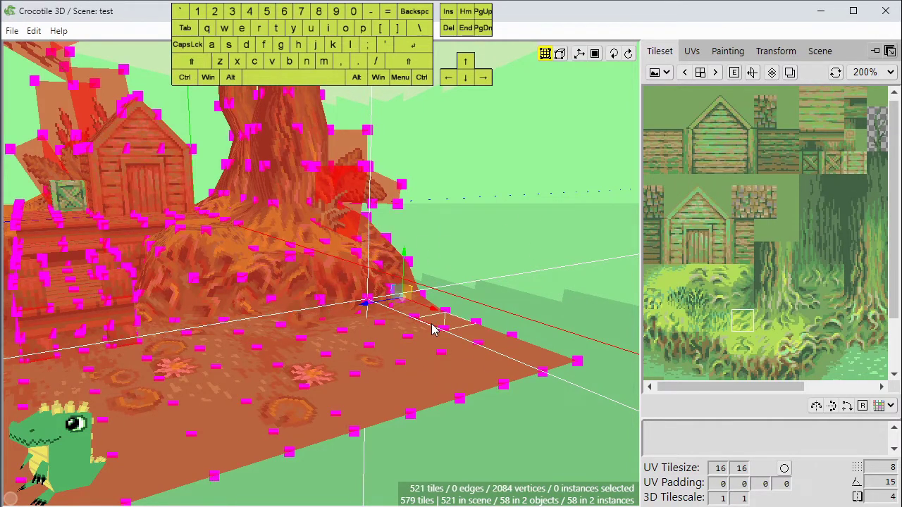
key("ctrl+d")
key("ctrl+d")
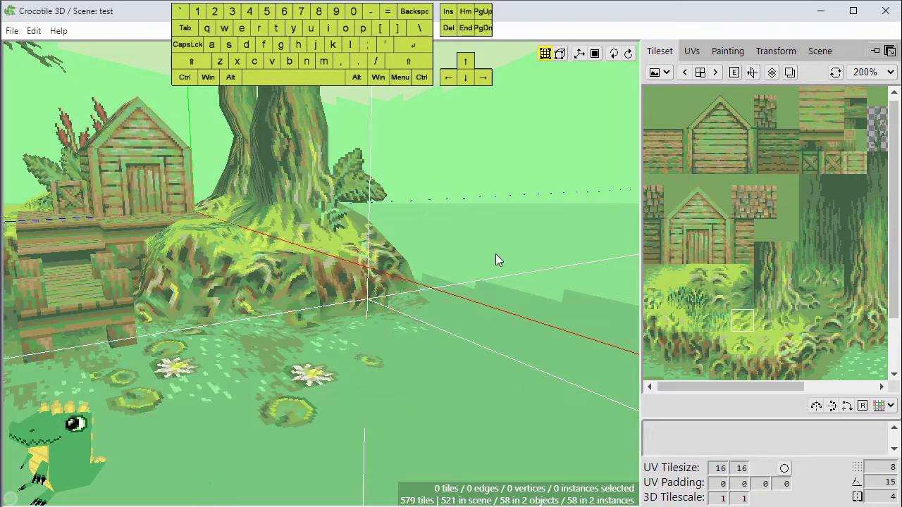
Select the two neighbouring tiles on the front face of the bank below the large tree and all of their vertices.
left_click(338, 281)
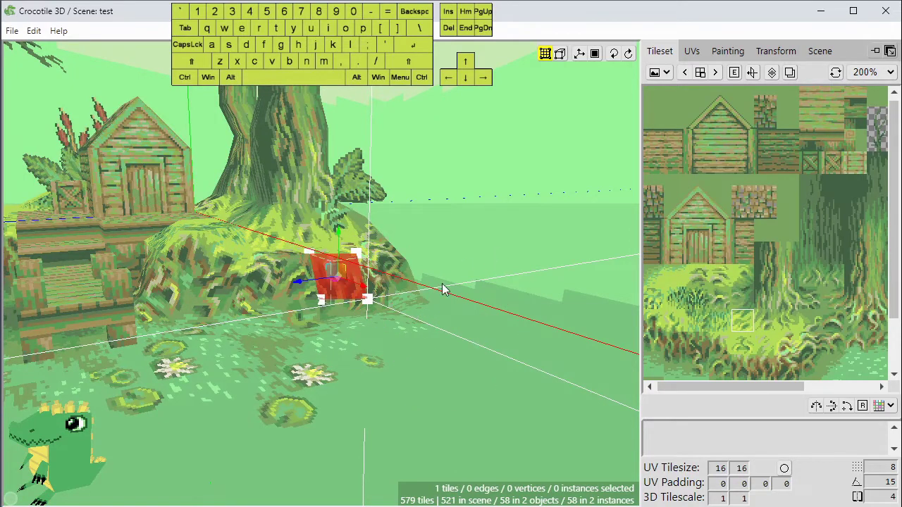
left_click(299, 283)
scroll(524, 280, "up", 2)
key("space")
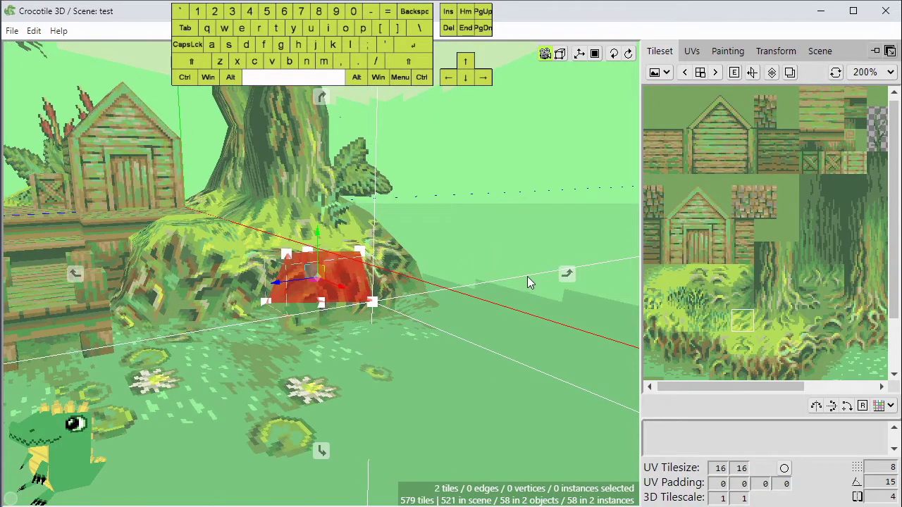
left_click_drag(527, 276, 564, 289)
key("space")
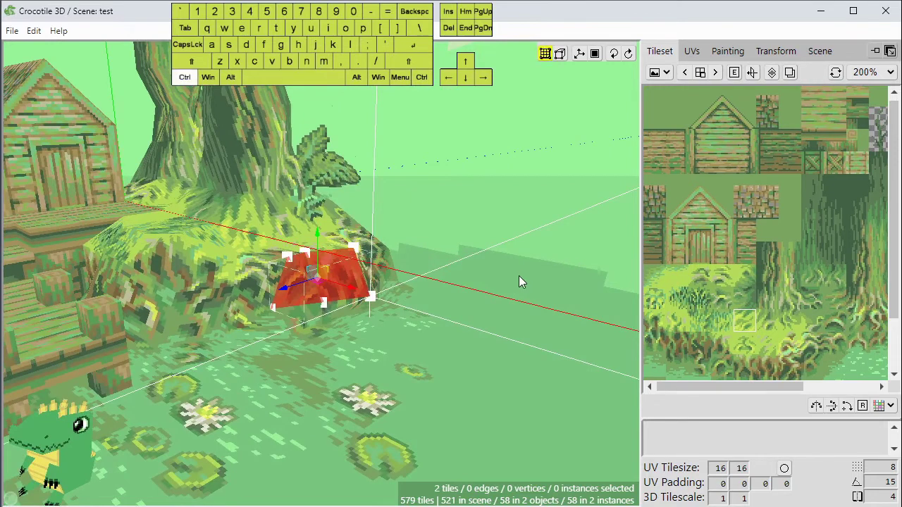
key("ctrl+a")
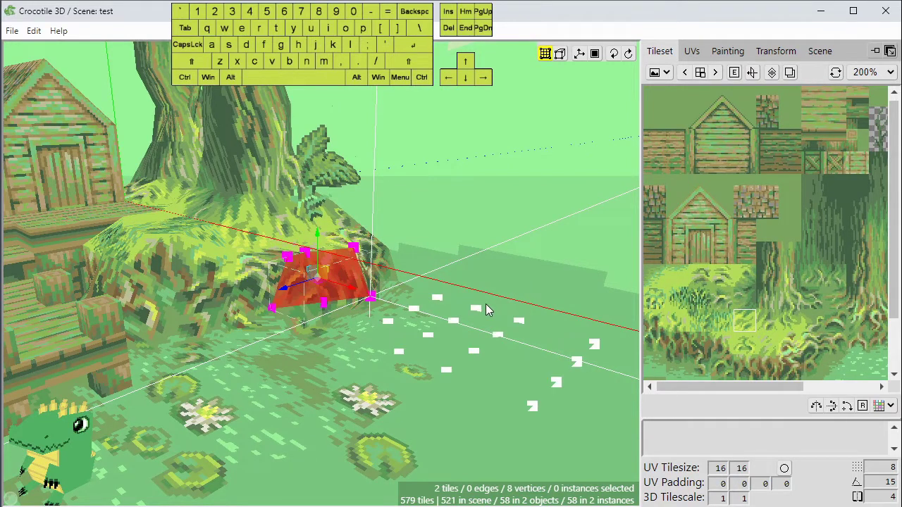
Extend the vertex selection to the vertices of neighbouring tiles that coincide with those of the two selected bank tiles.
key("space")
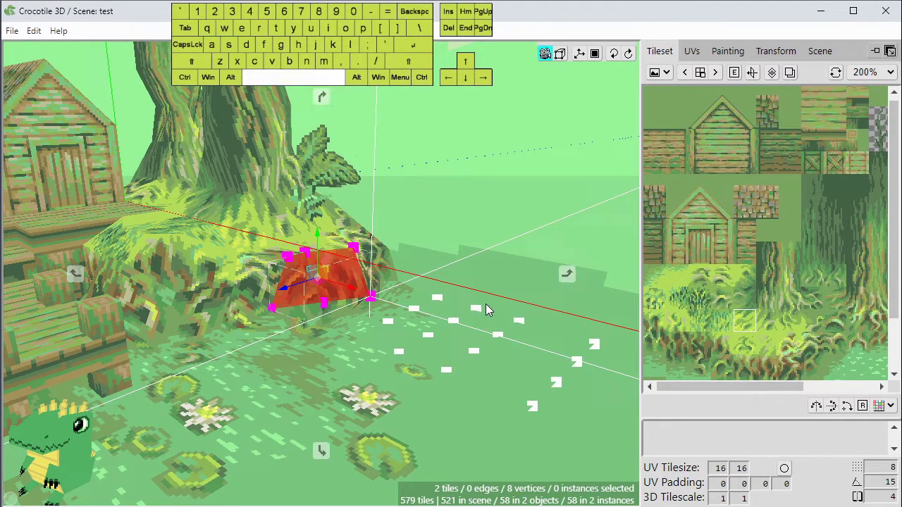
scroll(486, 310, "down", 1)
key("w")
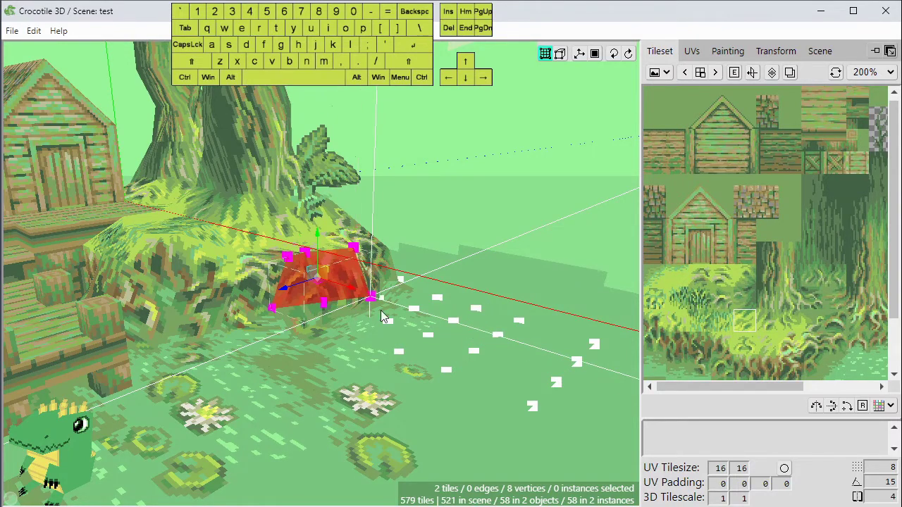
key("space")
left_click_drag(553, 272, 484, 271)
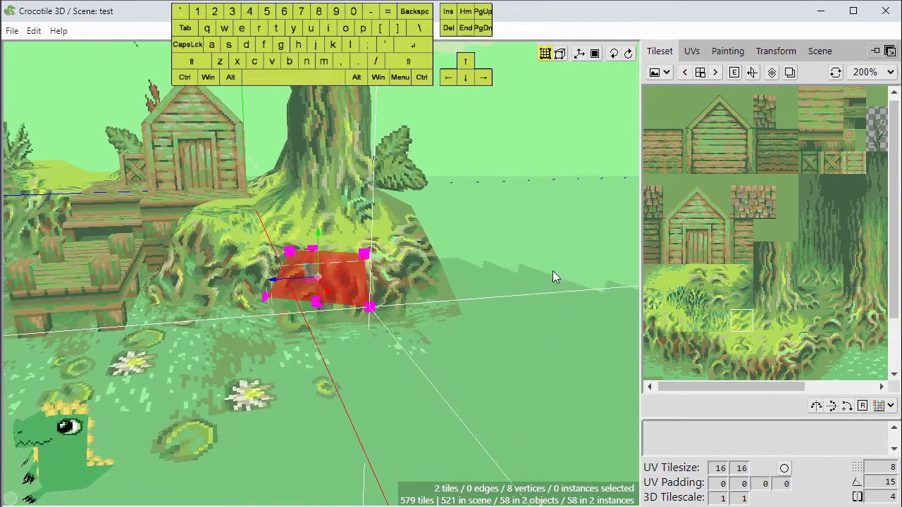
key("ctrl+a")
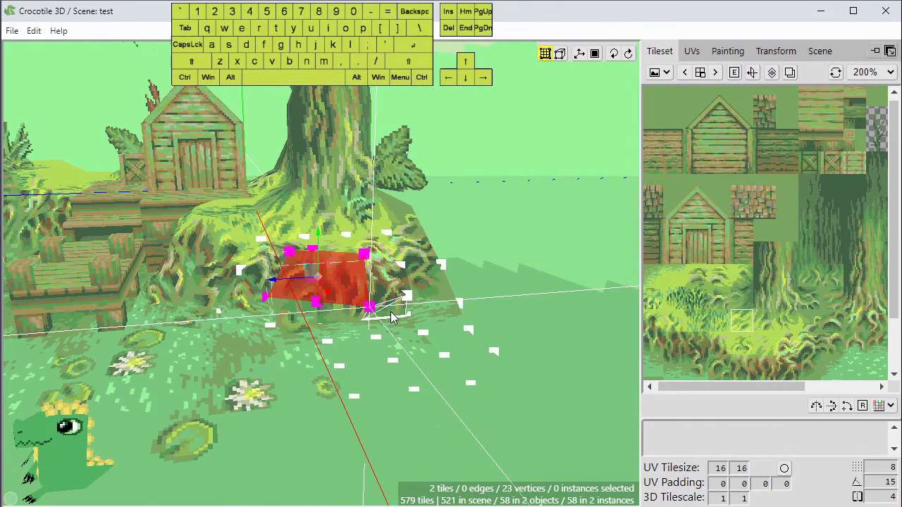
key("space")
left_click_drag(408, 312, 479, 308)
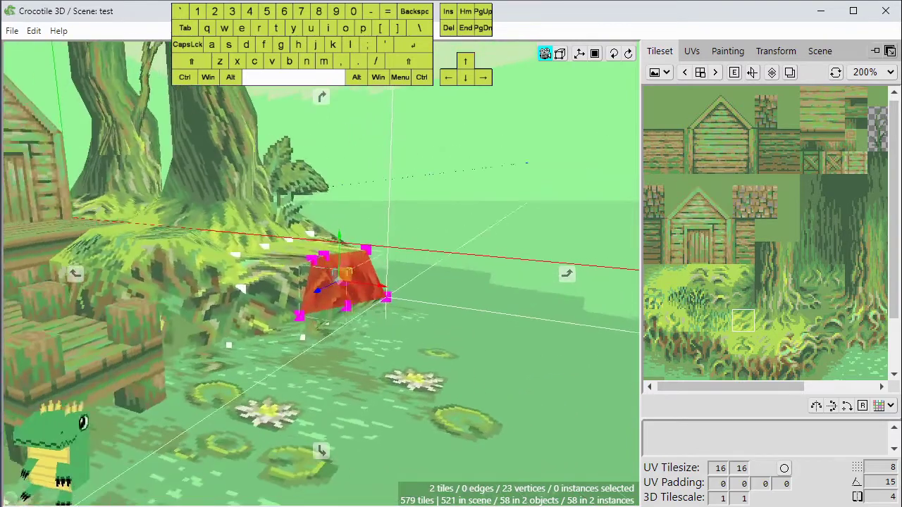
left_click_drag(353, 275, 322, 297)
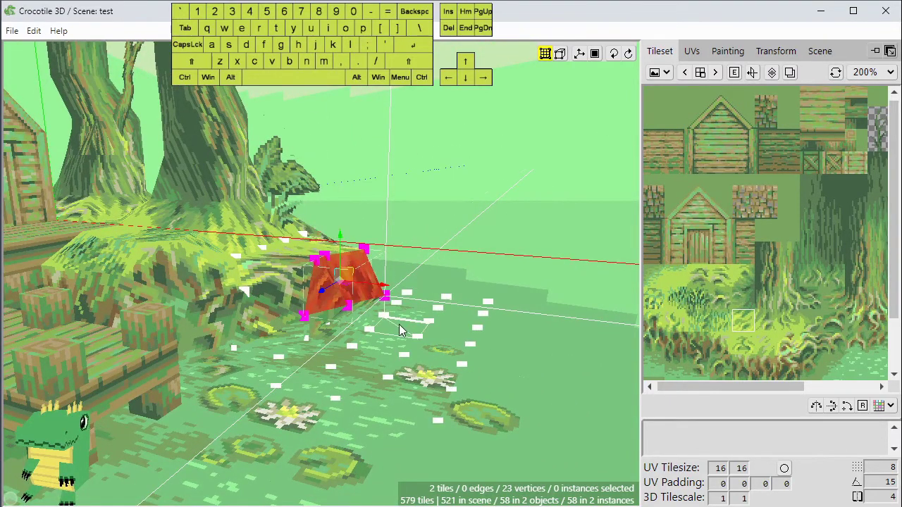
Move the two bank tiles with their attached vertices in grid steps and undo the moves and the selection.
key("w")
key("w")
key("ctrl+z")
key("ctrl+z")
key("ctrl+z")
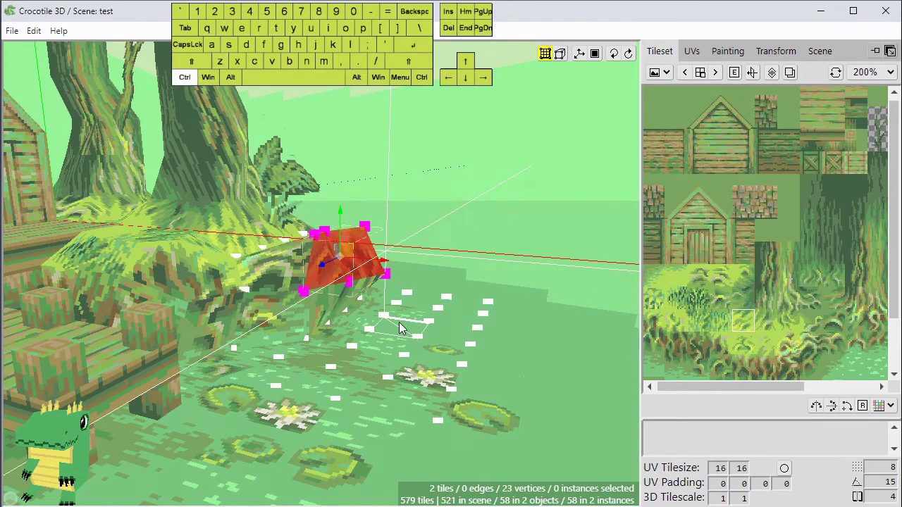
key("ctrl+z")
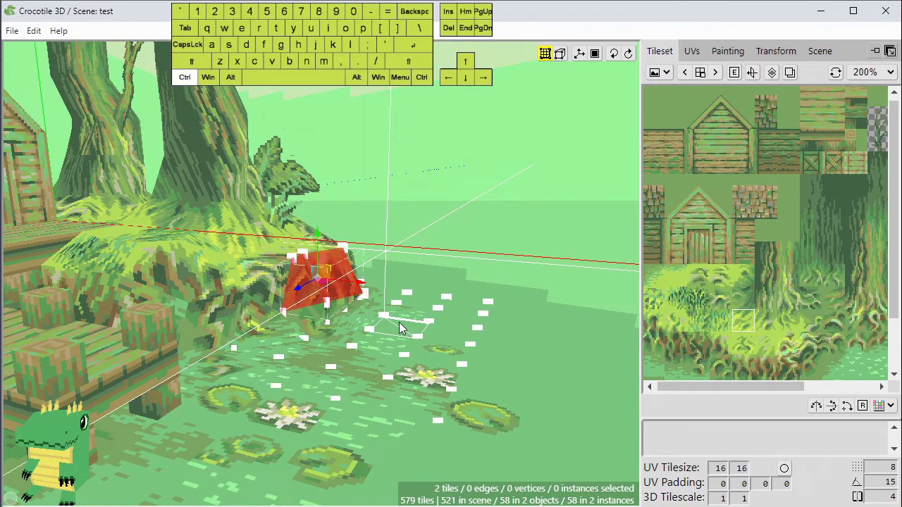
key("ctrl+z")
Box-select the five tiles at the bank's corner beside the large tree in edit mode.
key("space")
left_click_drag(408, 307, 325, 283)
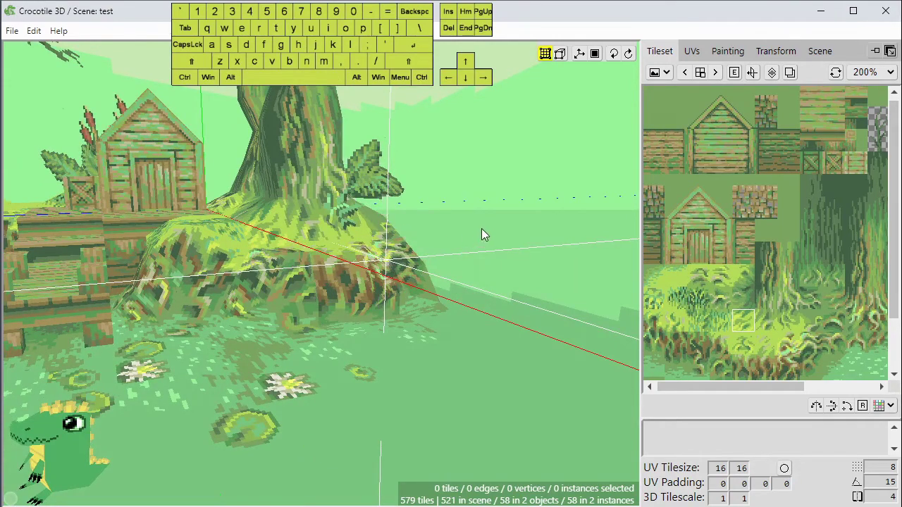
key("space")
right_click_drag(482, 228, 451, 261)
left_click_drag(443, 226, 426, 223)
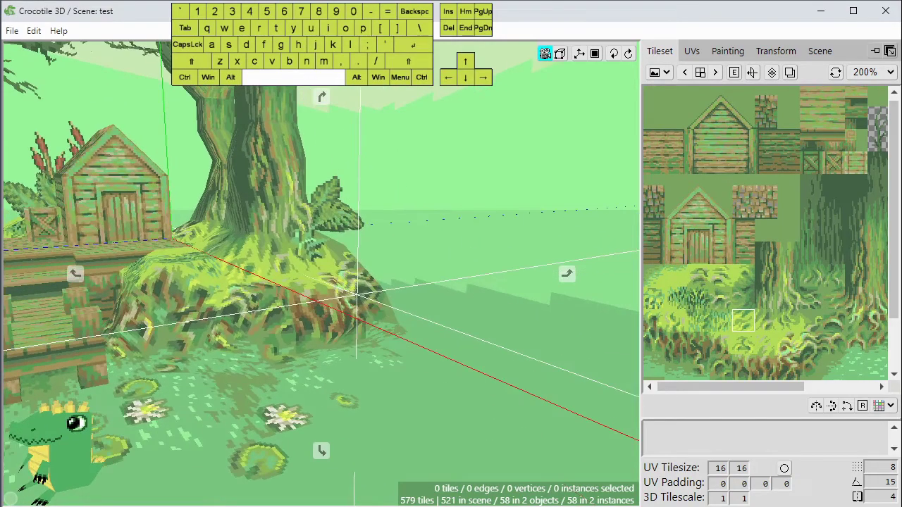
right_click_drag(357, 293, 384, 273)
key("Tab")
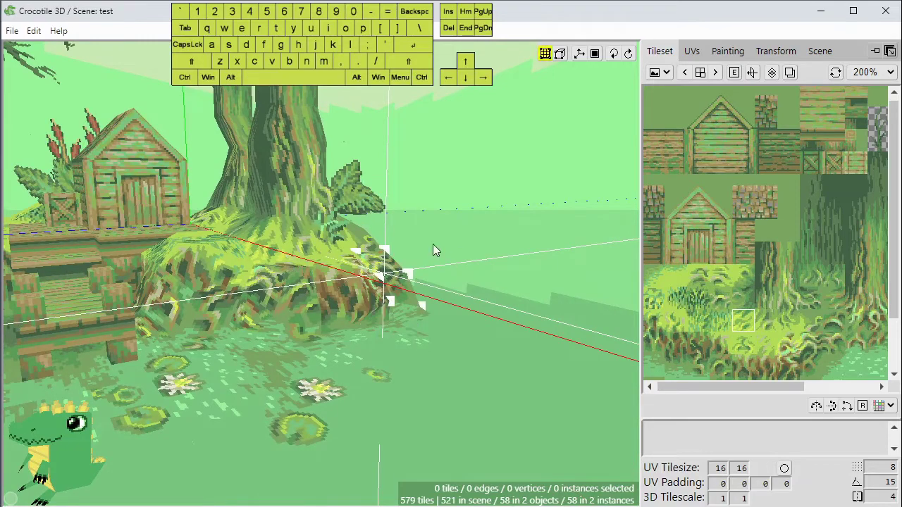
left_click_drag(454, 248, 372, 295, "shift")
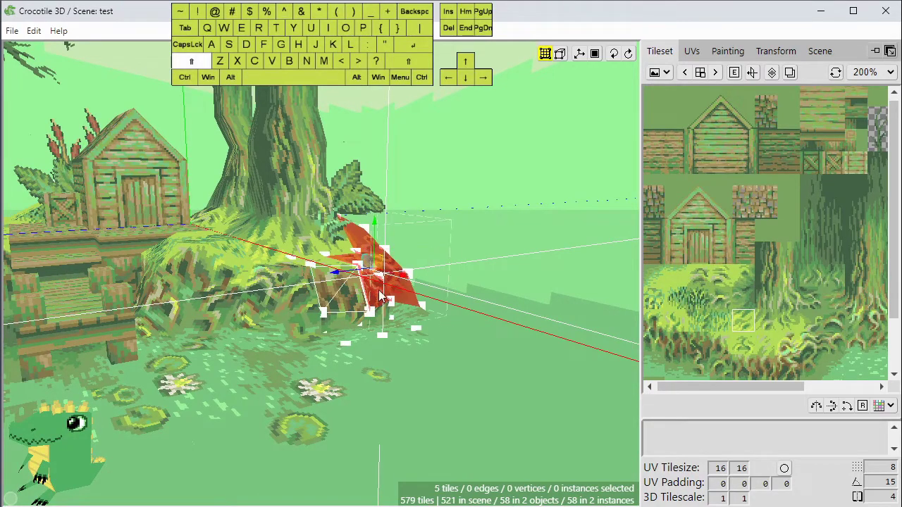
Toggle the transform gizmo's visibility off and on several times for the selected corner tiles, leaving it shown.
left_click_drag(471, 271, 398, 273)
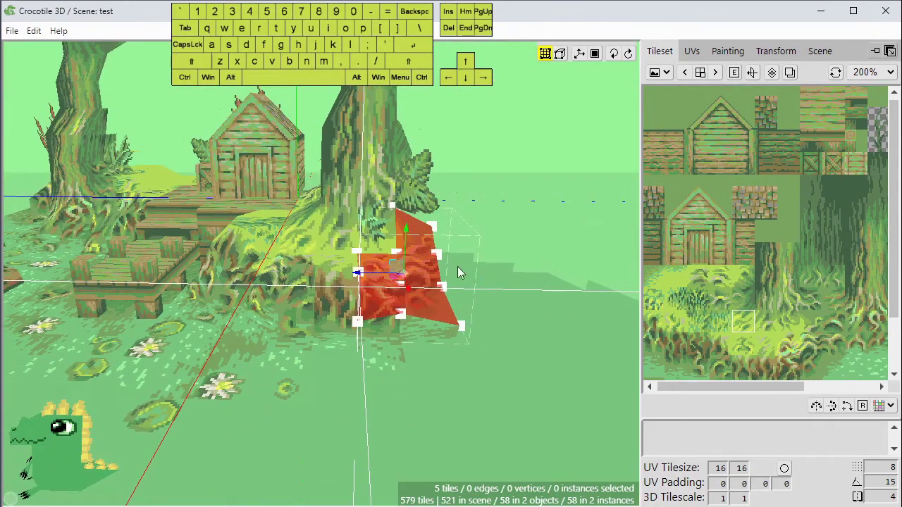
left_click(595, 55)
left_click_drag(543, 226, 545, 276)
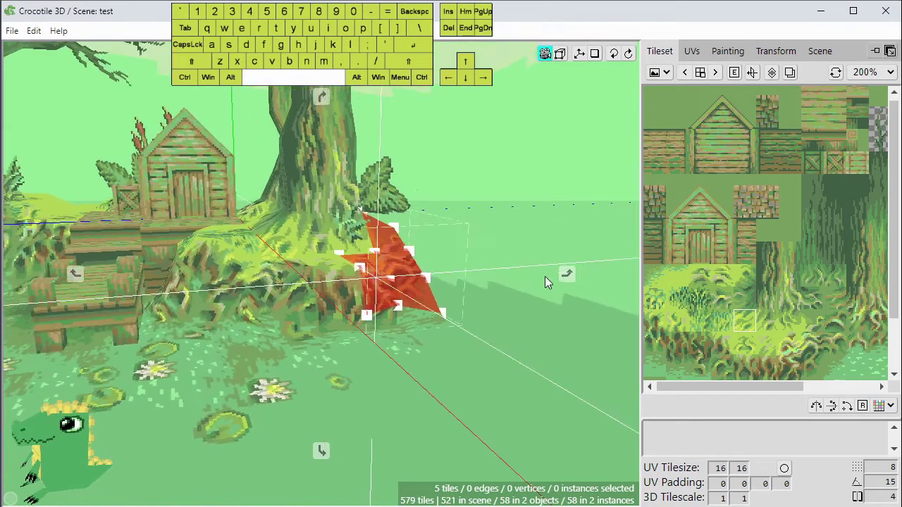
key("x")
key("x")
key("x")
key("x")
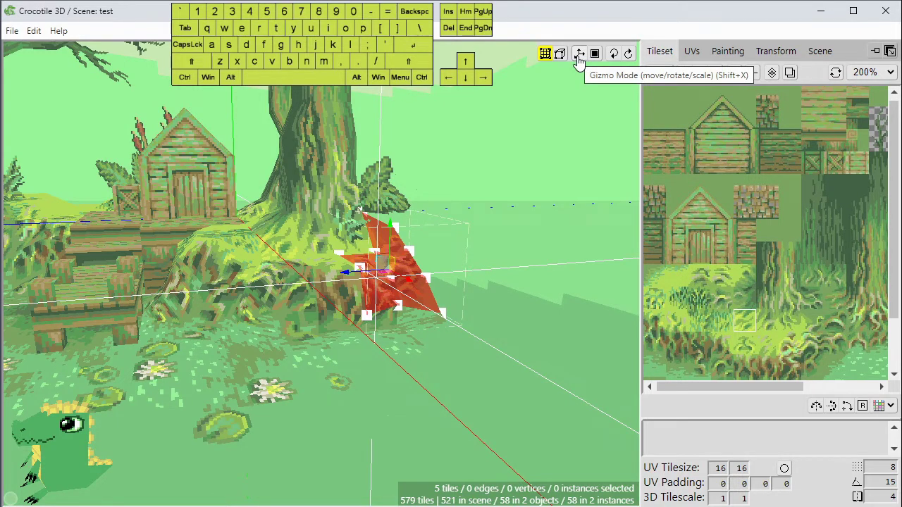
Switch the gizmo on the selected corner tiles from move to rotate mode and inspect its rotation rings from several angles.
left_click(579, 55)
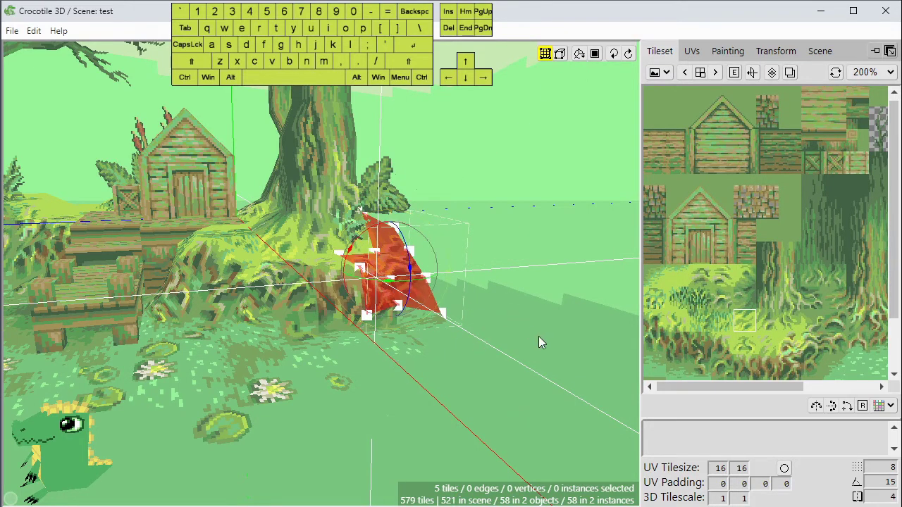
key("space")
left_click_drag(538, 336, 592, 337)
right_click_drag(372, 224, 433, 240)
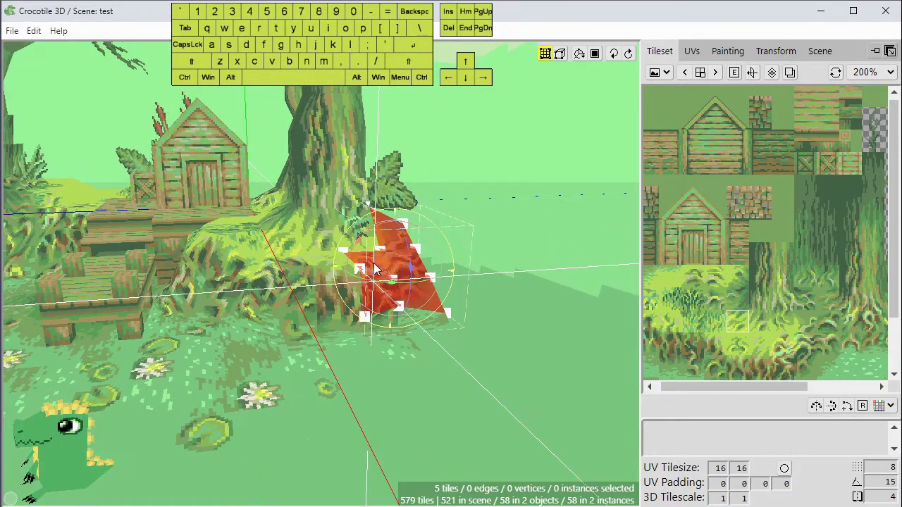
key("space")
left_click_drag(517, 283, 457, 275)
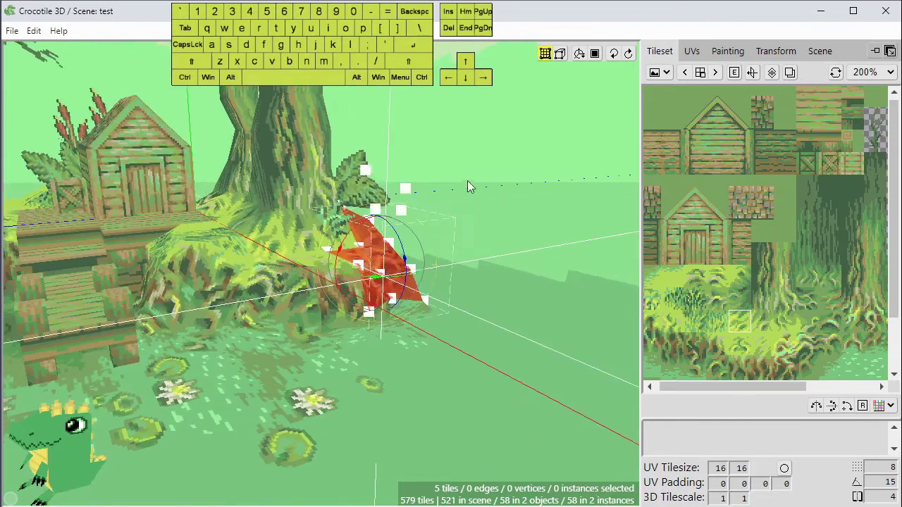
Switch the transform gizmo of the selected tiles beside the tree to scale and to move.
left_click(578, 56)
key("space")
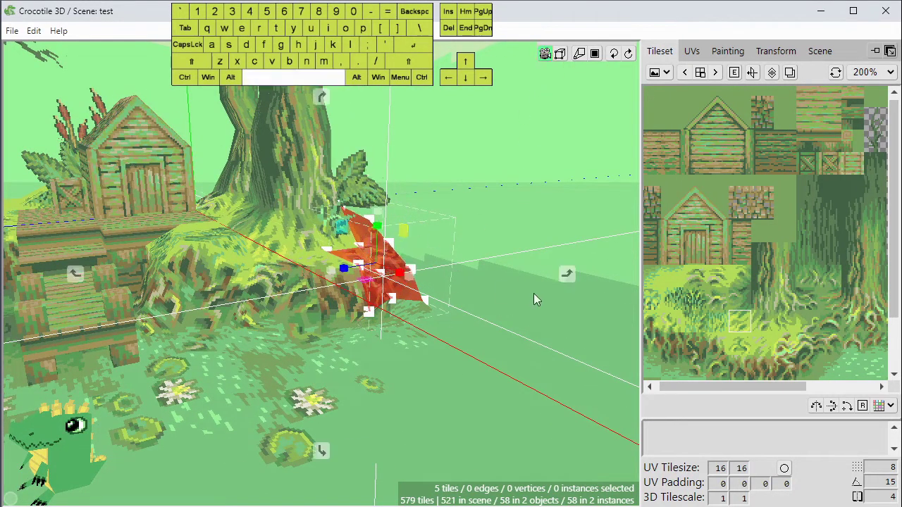
left_click_drag(535, 297, 581, 295)
right_click_drag(453, 256, 427, 243)
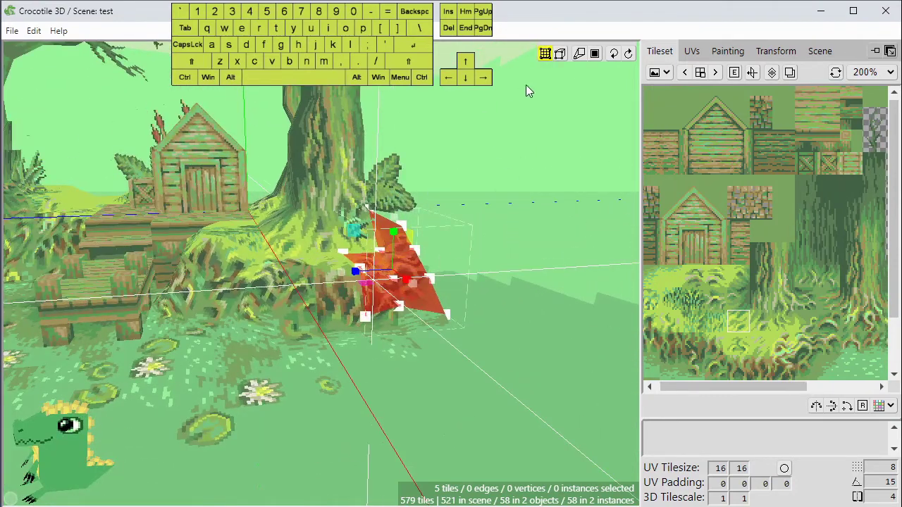
left_click(579, 55)
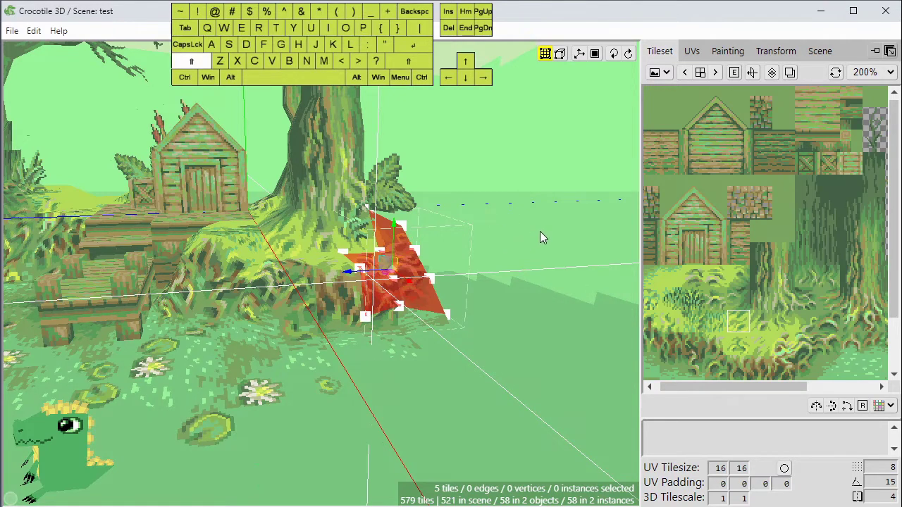
Cycle repeatedly through the transform gizmo modes on the selected tiles and switch to the rotate gizmo.
key("shift+x")
key("shift+x")
key("shift+x")
key("shift+x")
key("shift+x")
key("shift+x")
key("shift+x")
key("space")
left_click_drag(525, 275, 530, 300)
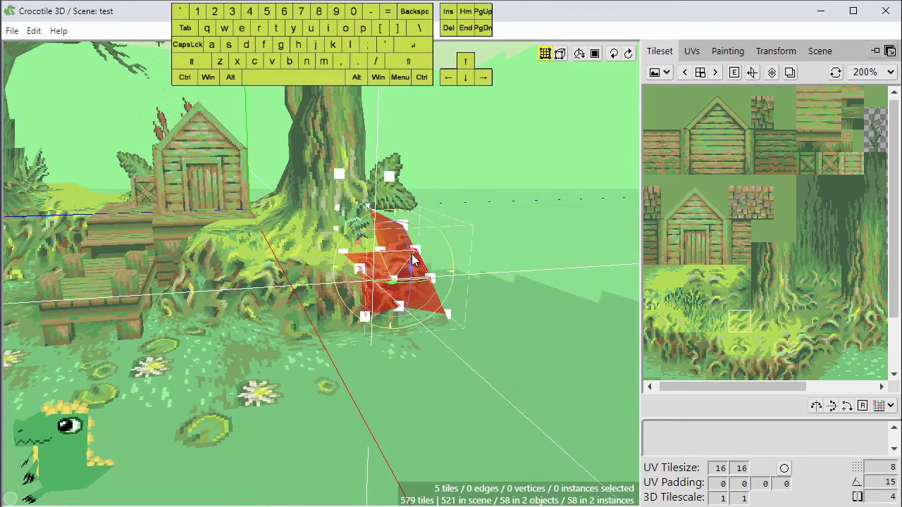
Switch the selected tiles' gizmo from rotate to scale and deselect all tiles.
left_click_drag(409, 259, 470, 268)
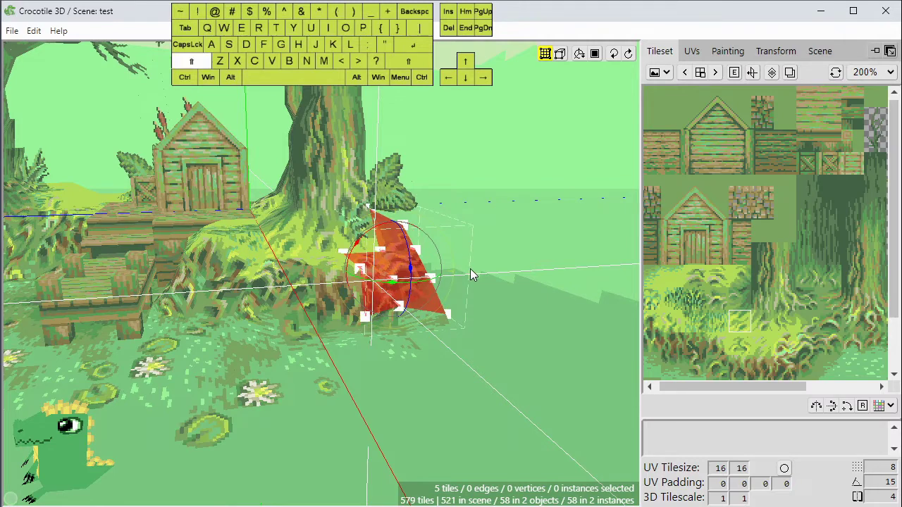
scroll(470, 268, "down", 1, "shift")
key("space")
left_click_drag(525, 267, 634, 271)
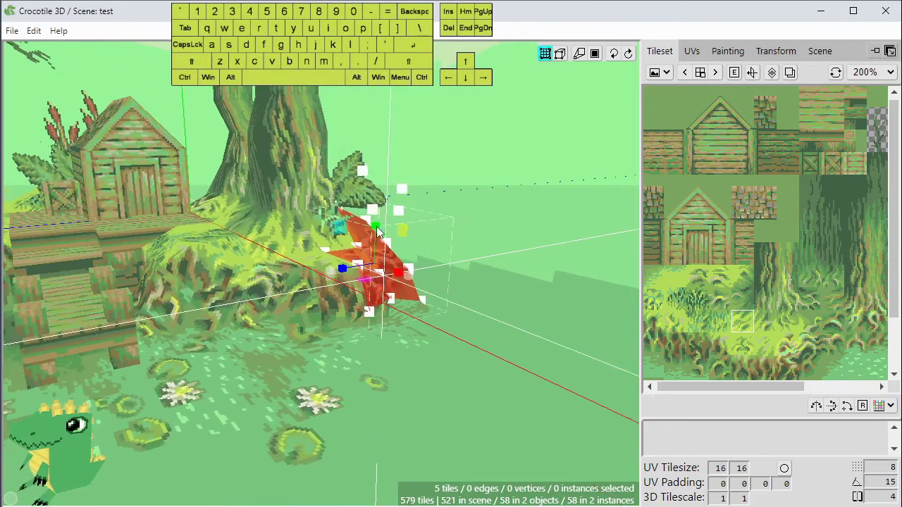
left_click_drag(405, 230, 519, 246)
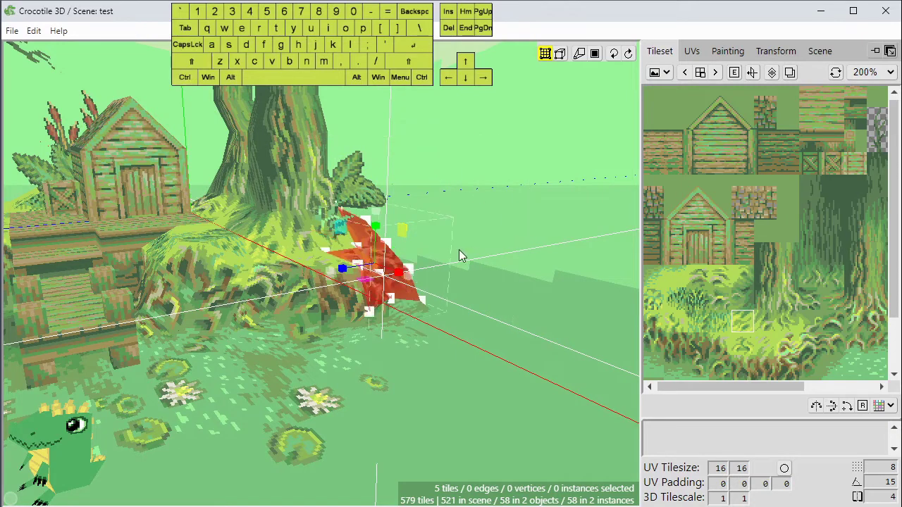
key("ctrl+d")
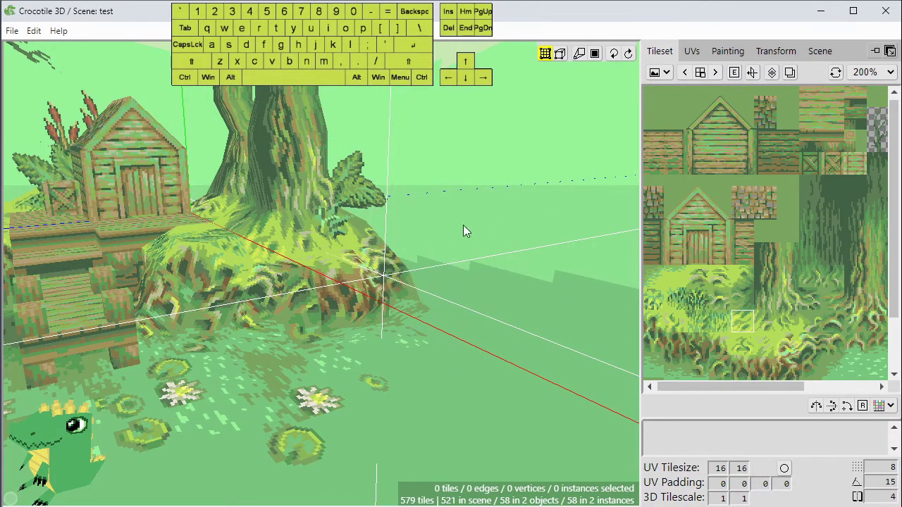
Examine the dock, pond and tree base from several camera angles.
key("space")
left_click_drag(462, 225, 465, 310)
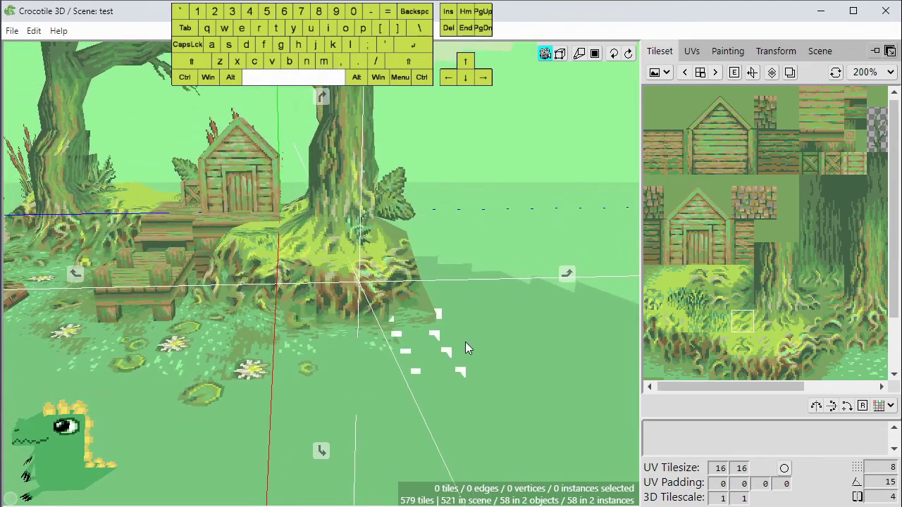
right_click_drag(465, 342, 501, 307)
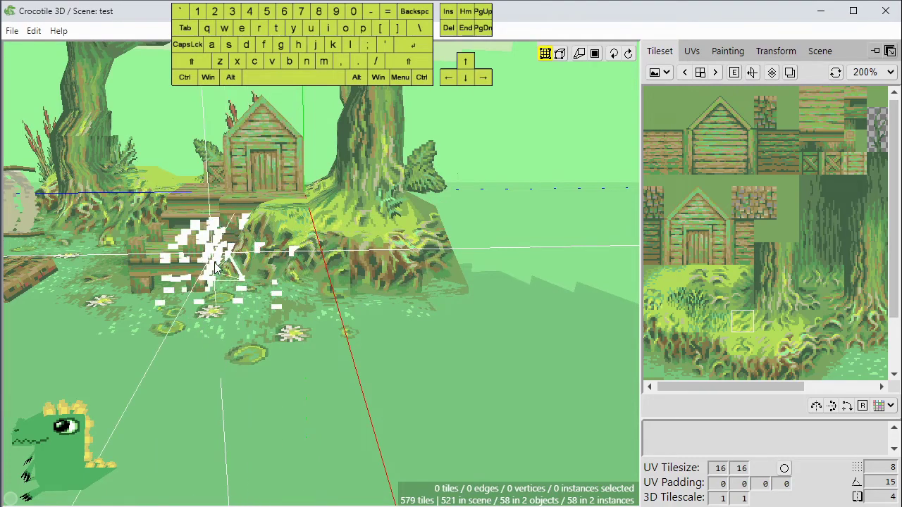
key("space")
mouse_move(303, 258)
right_mouse_down()
mouse_move(330, 282)
mouse_move(299, 272)
right_mouse_up()
left_click_drag(300, 271, 342, 324)
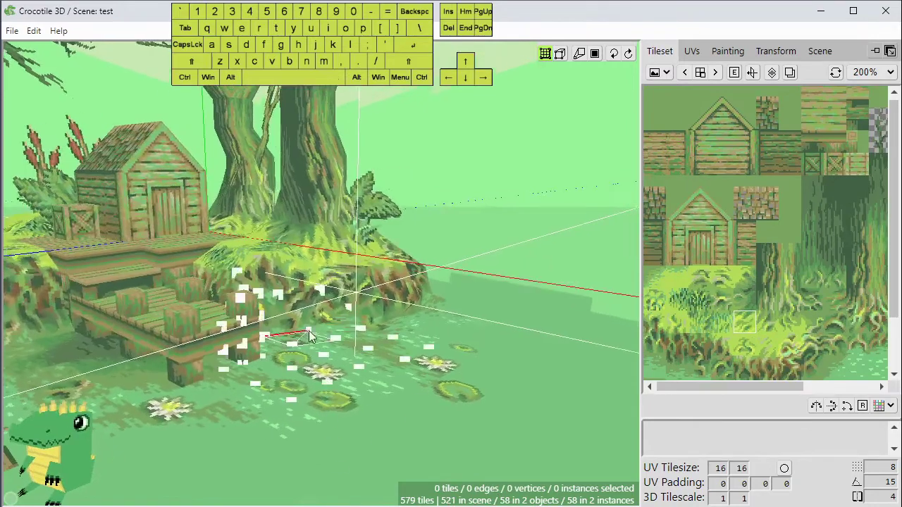
key("space")
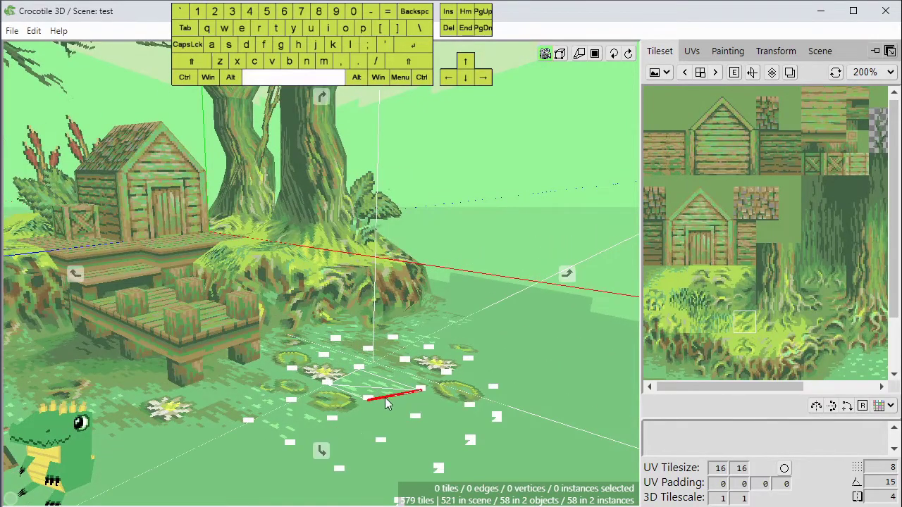
left_click_drag(386, 403, 290, 417)
key("space")
right_click_drag(291, 417, 312, 396)
scroll(331, 388, "up", 1)
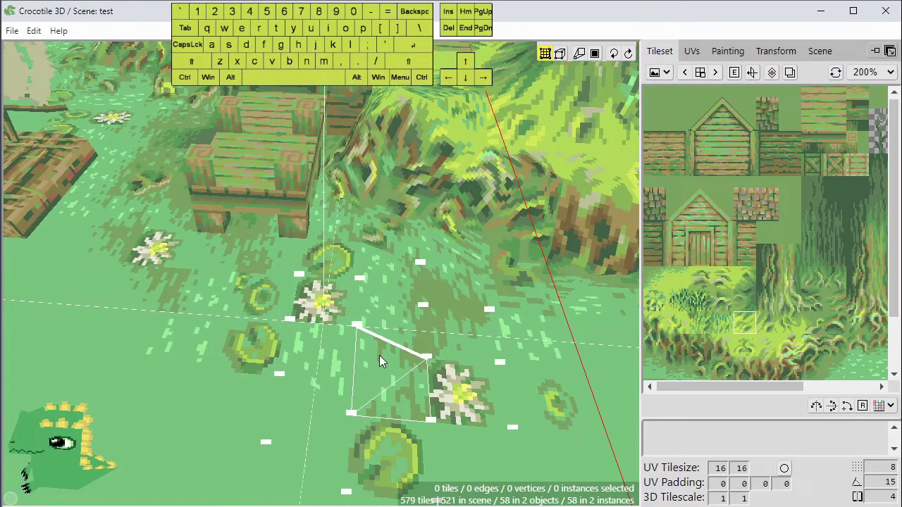
key("space")
left_click_drag(412, 370, 521, 327)
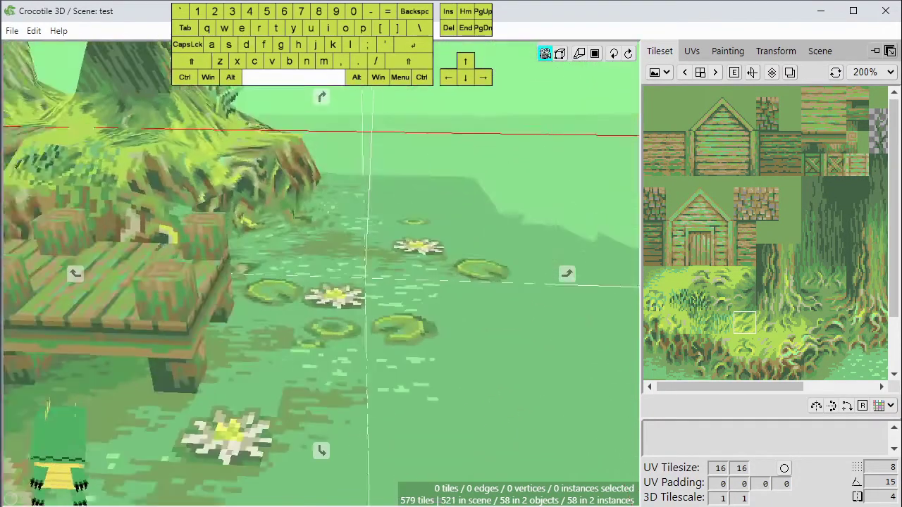
left_click_drag(394, 332, 417, 365)
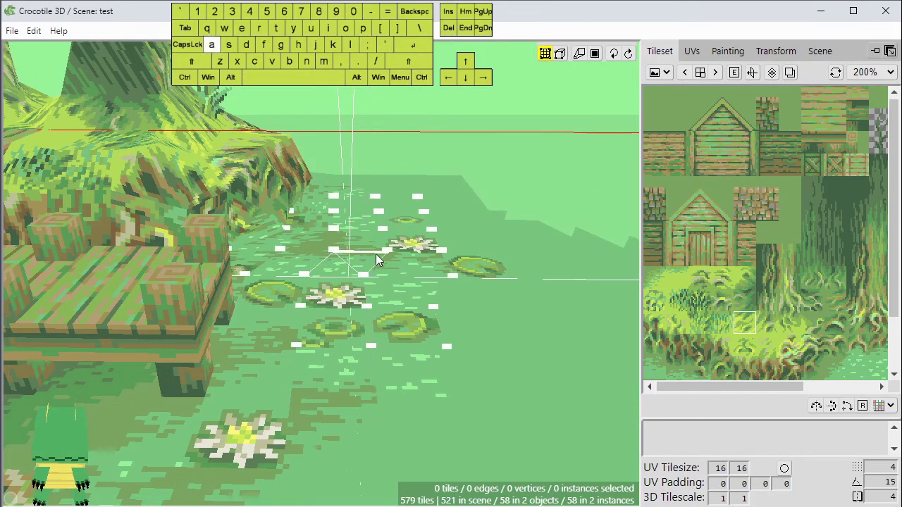
Move the crosshair in grid steps across the water between the lily pads, including from a top view.
key("d")
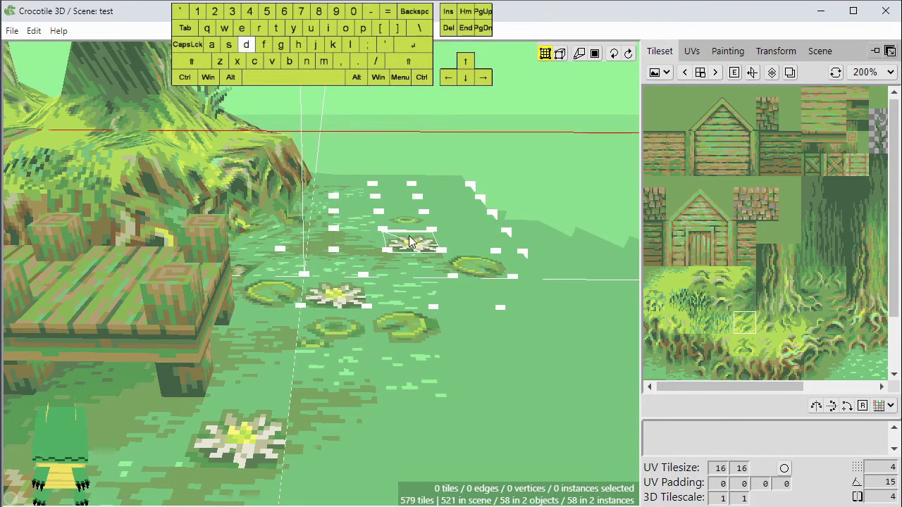
key("space")
left_click_drag(411, 241, 282, 331)
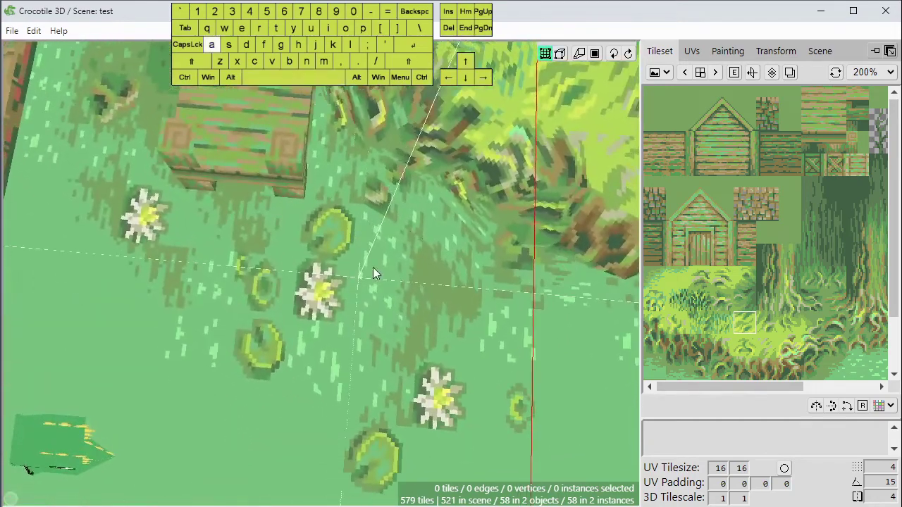
key("a")
key("space")
key("s")
key("w")
key("w")
key("w")
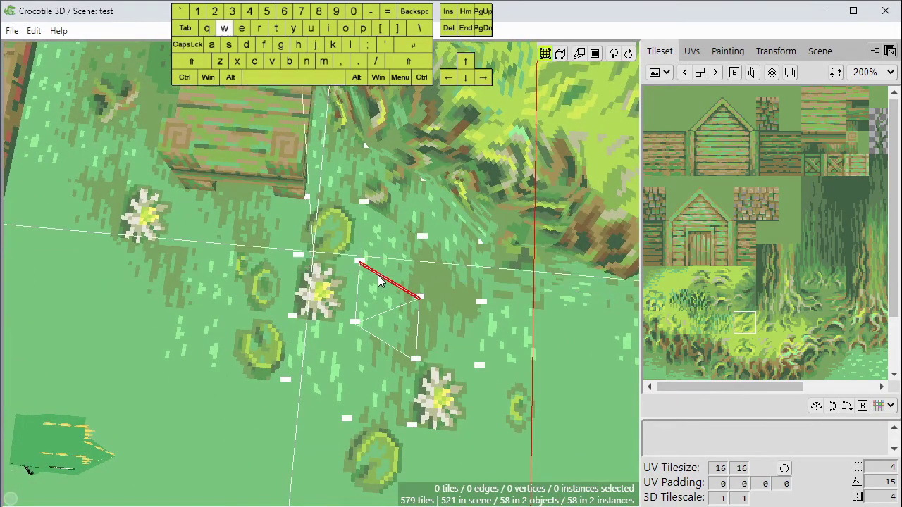
Move the crosshair to the edge of the dock next to its corner post.
key("space")
right_click_drag(367, 175, 388, 313)
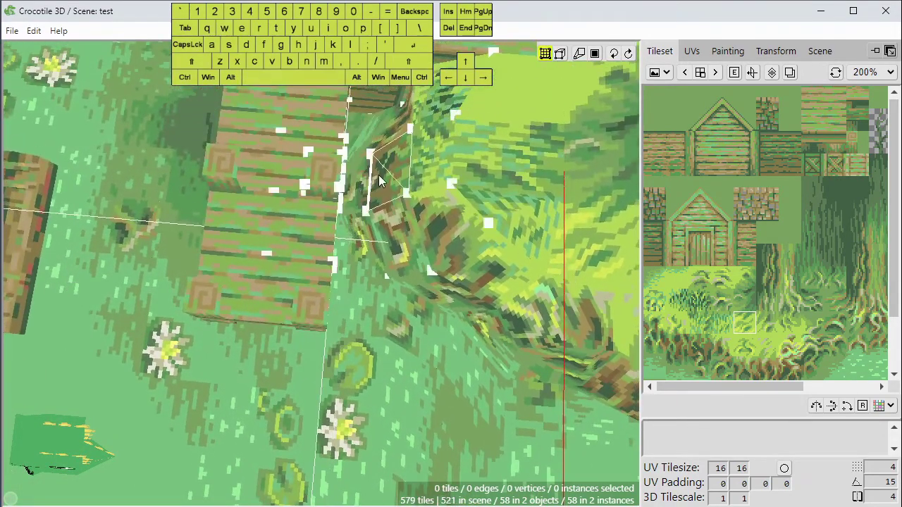
key("space")
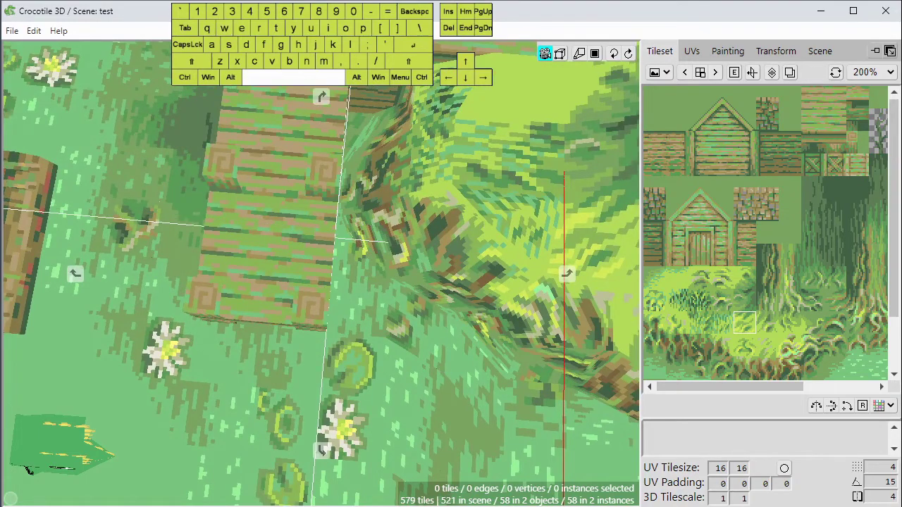
left_click_drag(380, 212, 365, 268)
key("d")
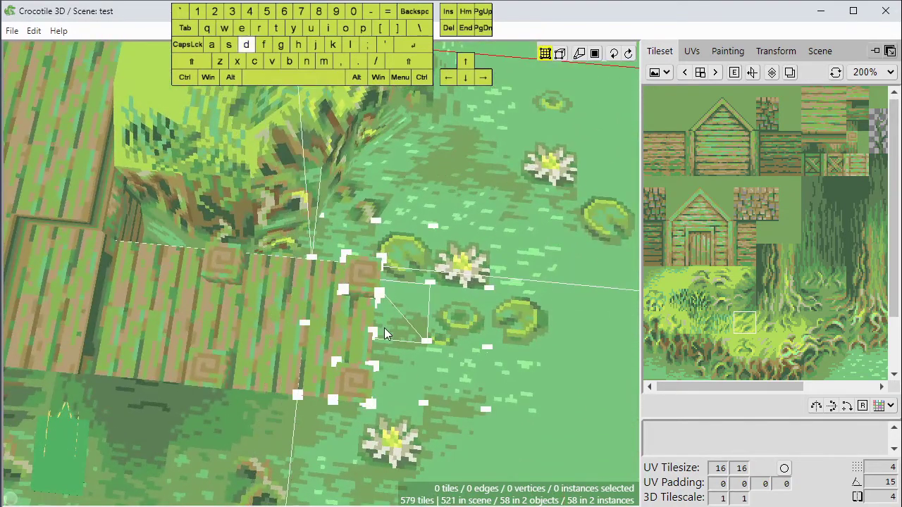
scroll(324, 300, "up", 2)
scroll(324, 300, "up", 1)
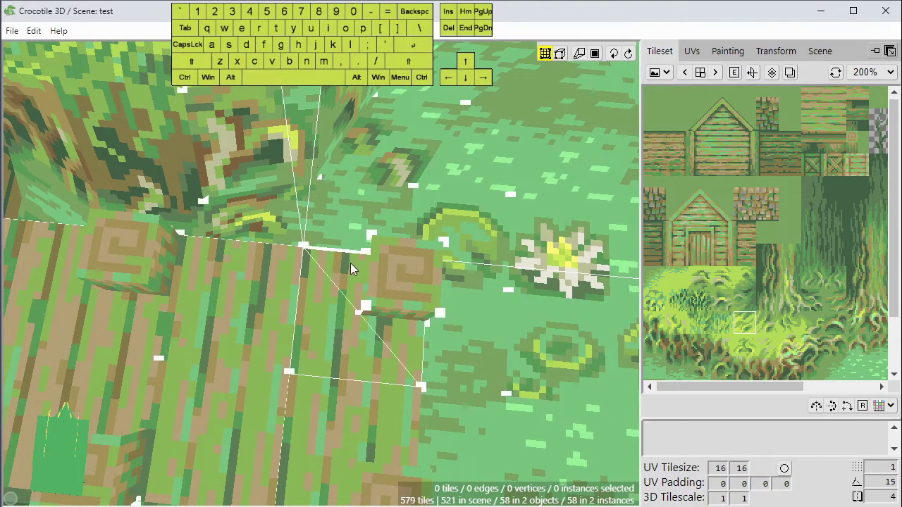
right_click(337, 227)
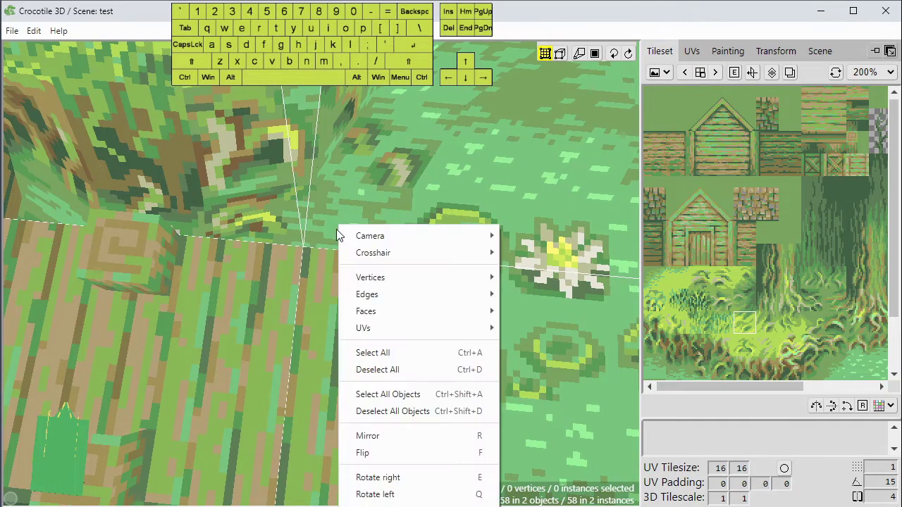
left_click(321, 209)
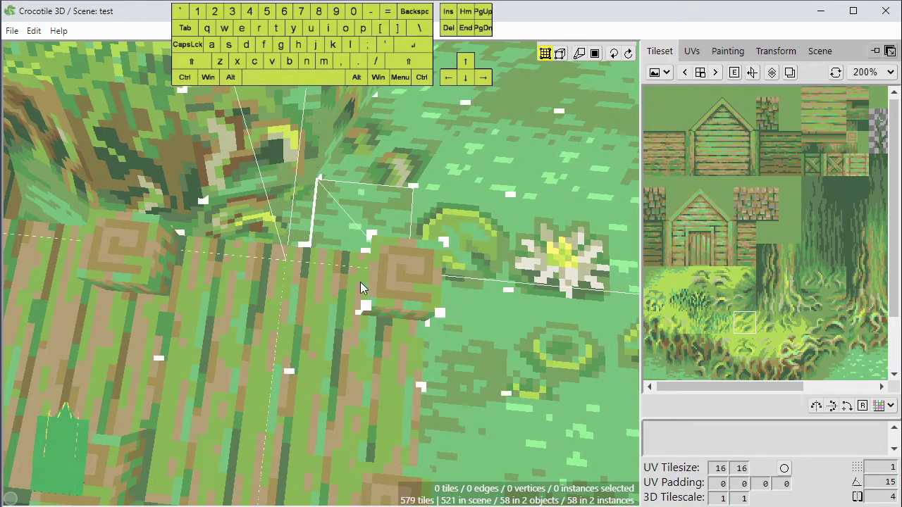
Move the crosshair in 1-unit grid steps across the dock boards beside the front corner post.
key("s")
key("s")
key("s")
key("s")
key("s")
key("space")
right_click_drag(358, 314, 345, 341)
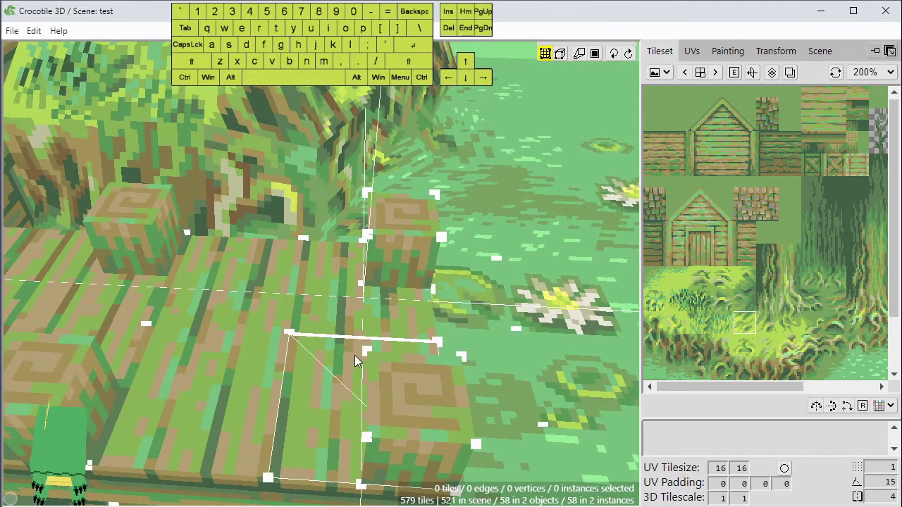
key("space")
left_click_drag(355, 355, 416, 356)
key("space")
key("w")
key("space")
key("s")
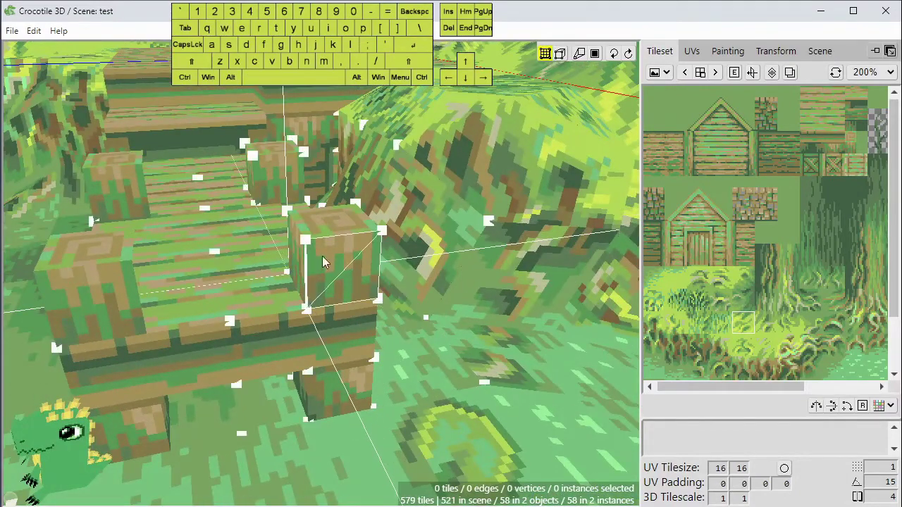
Select the top corner vertices of the dock's front post and nudge them back and forth along the grid.
left_click(307, 239)
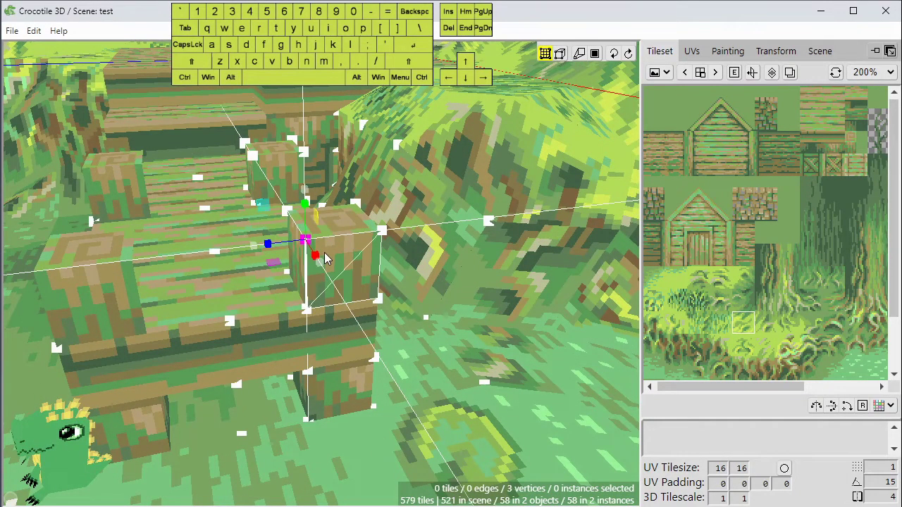
key("space")
left_click_drag(324, 252, 305, 255)
right_click_drag(330, 261, 396, 256)
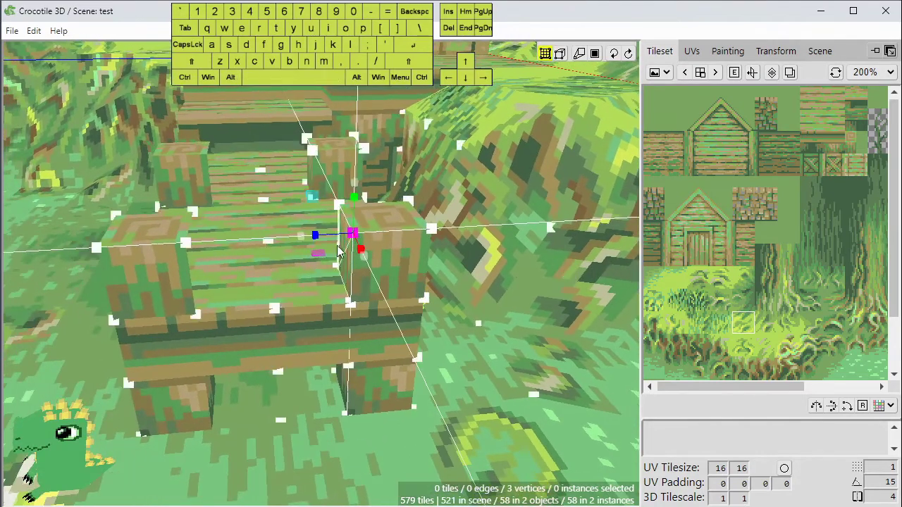
key("d")
key("d")
key("a")
key("w")
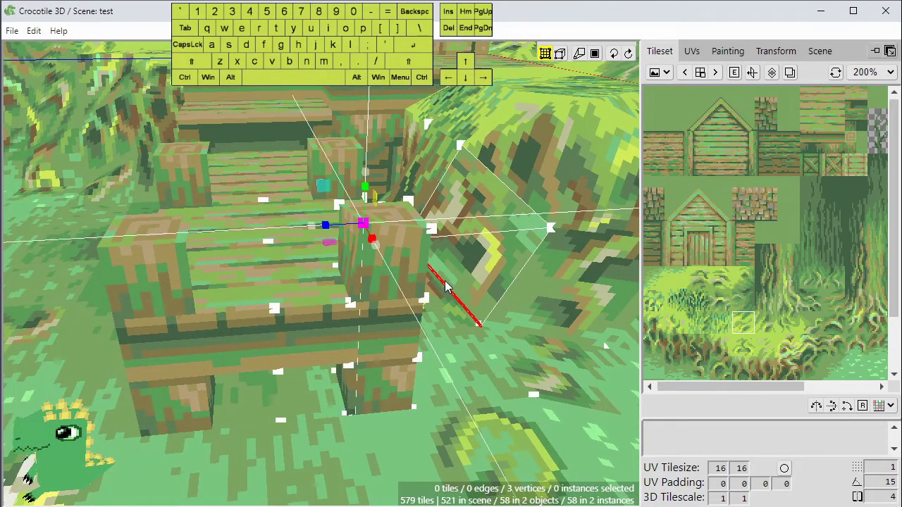
key("a")
key("s")
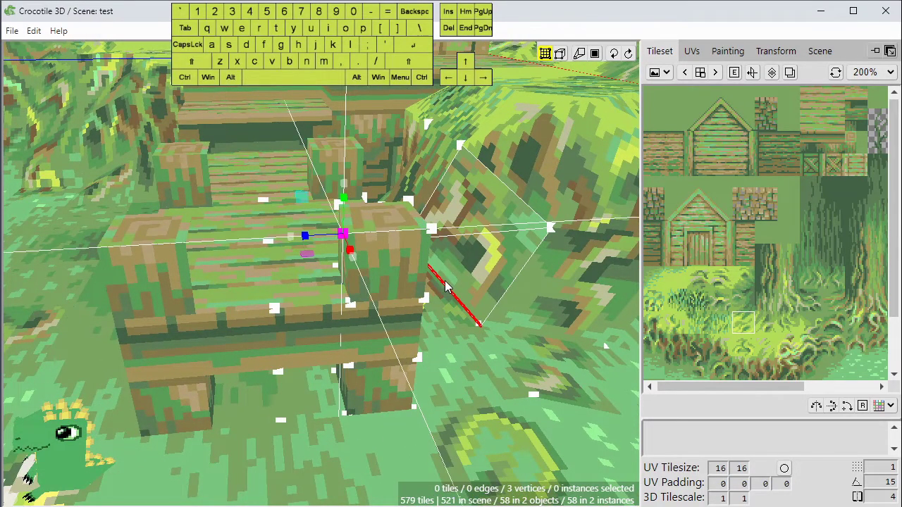
key("a")
key("d")
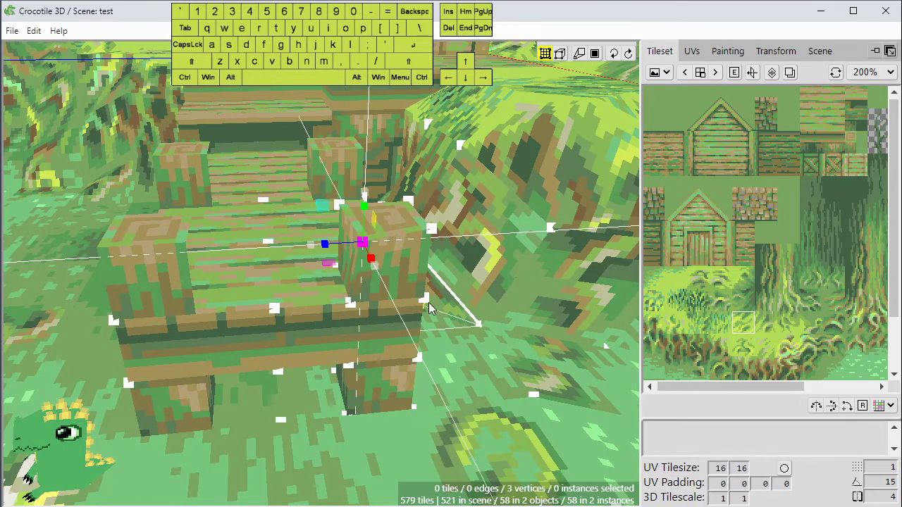
Nudge the selected post corner vertices in grid steps from other sides of the dock and deselect them.
key("space")
left_click_drag(430, 307, 407, 334)
key("space")
key("a")
key("w")
key("d")
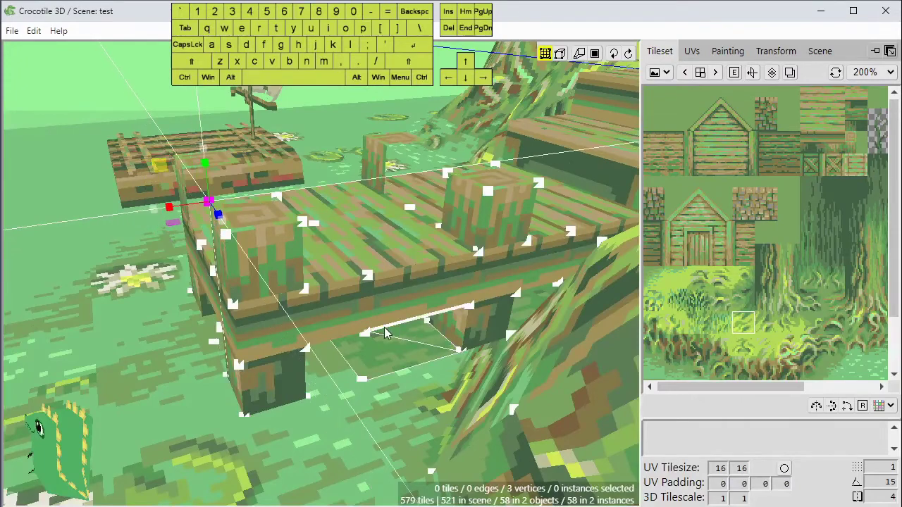
right_click_drag(384, 334, 400, 352)
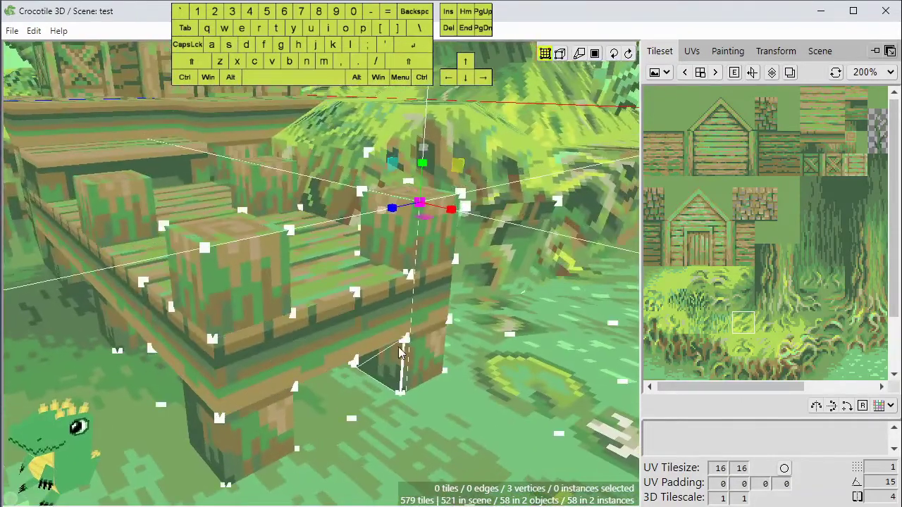
key("a")
key("space")
left_click_drag(415, 338, 419, 332)
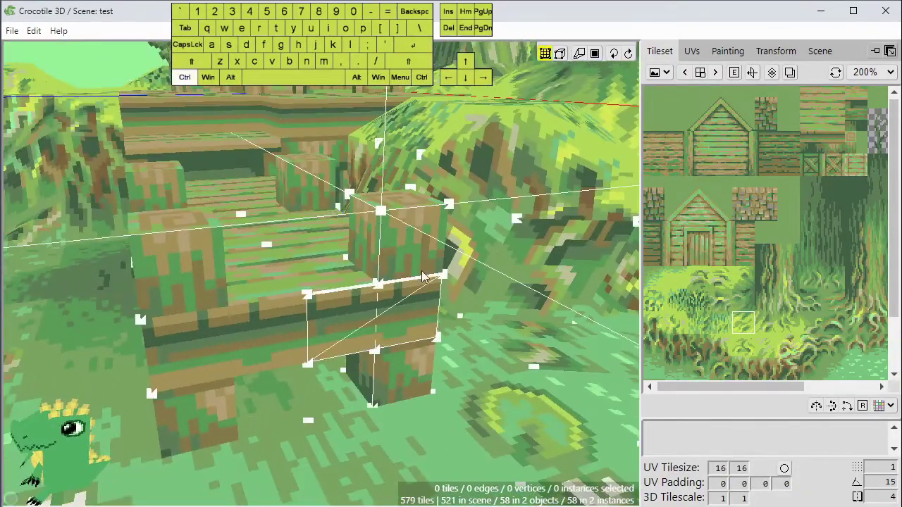
Select the front face tile of the dock's corner post, nudge it one grid step away and back, and deselect it.
left_click(420, 262)
key("space+s")
key("space+w")
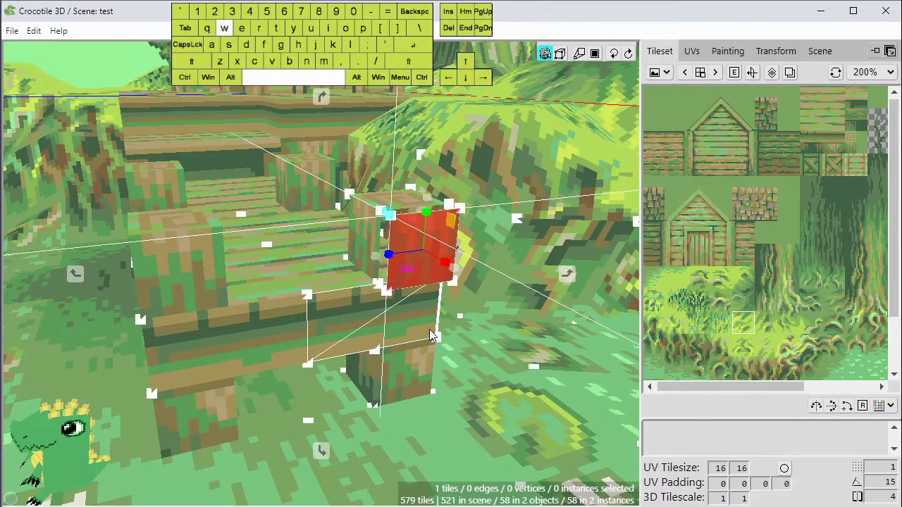
key("a")
key("a")
key("d")
key("d")
key("space+w")
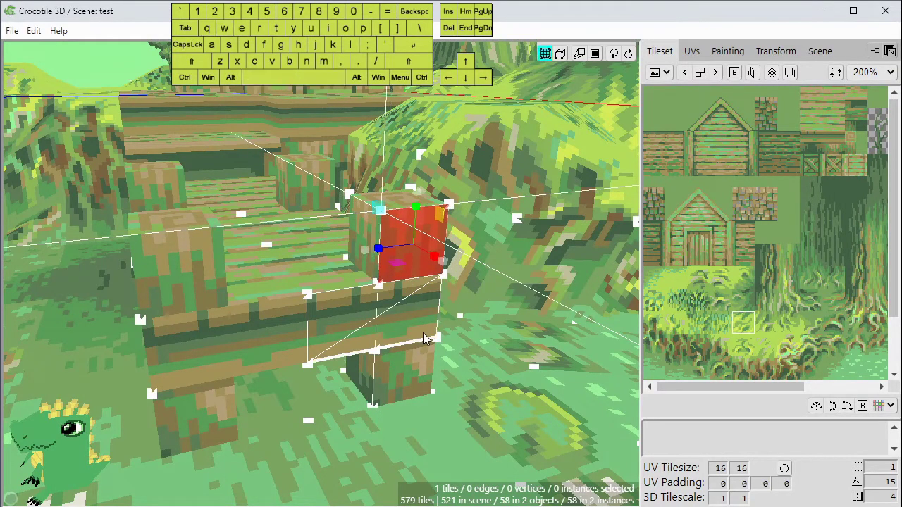
key("ctrl+d")
Examine the dock and its corner posts from several angles and distances.
key("space")
left_click_drag(424, 333, 353, 352)
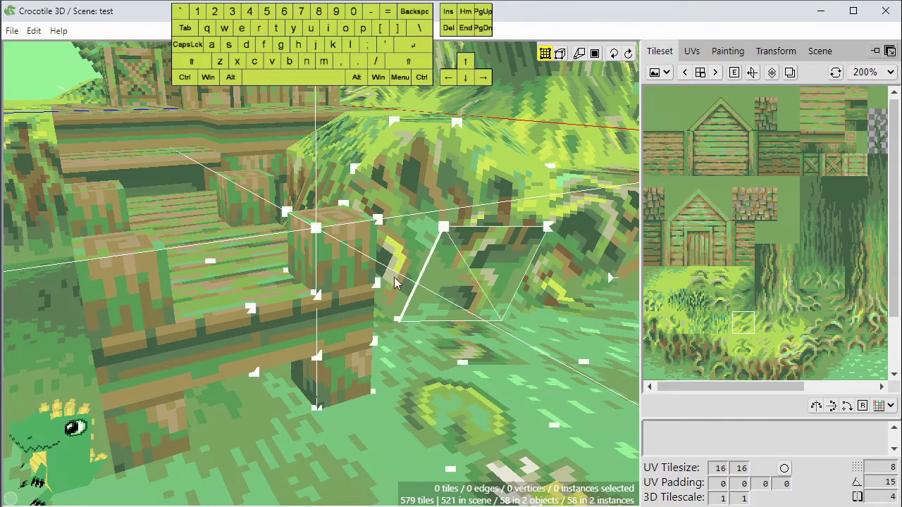
key("space")
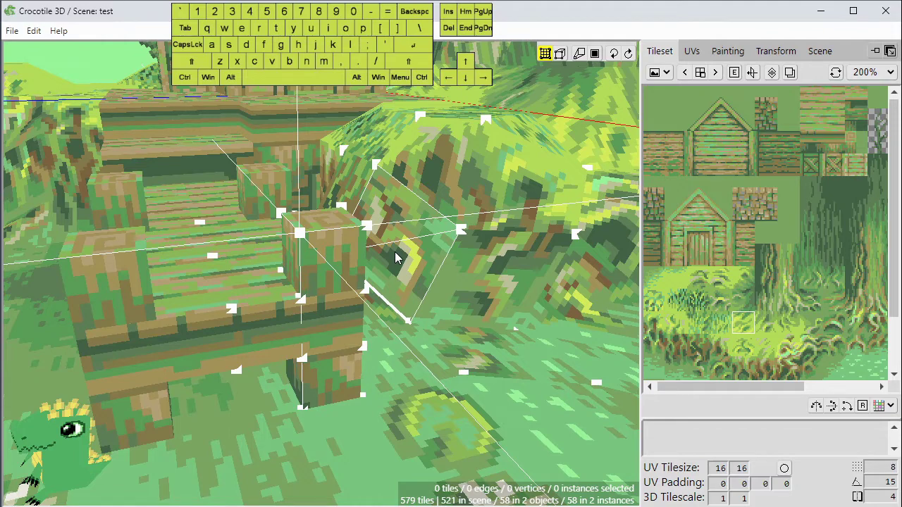
key("space")
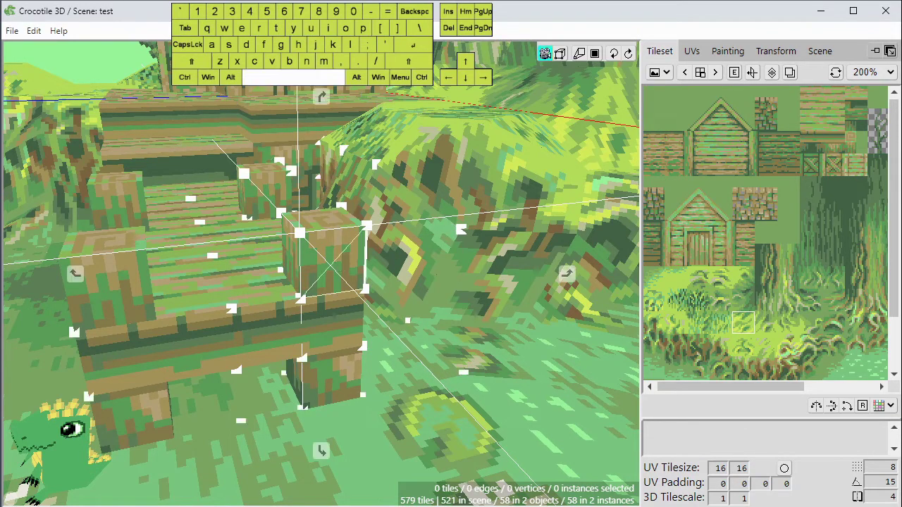
left_click_drag(339, 262, 276, 284)
right_click_drag(276, 284, 388, 284)
scroll(277, 283, "down", 1)
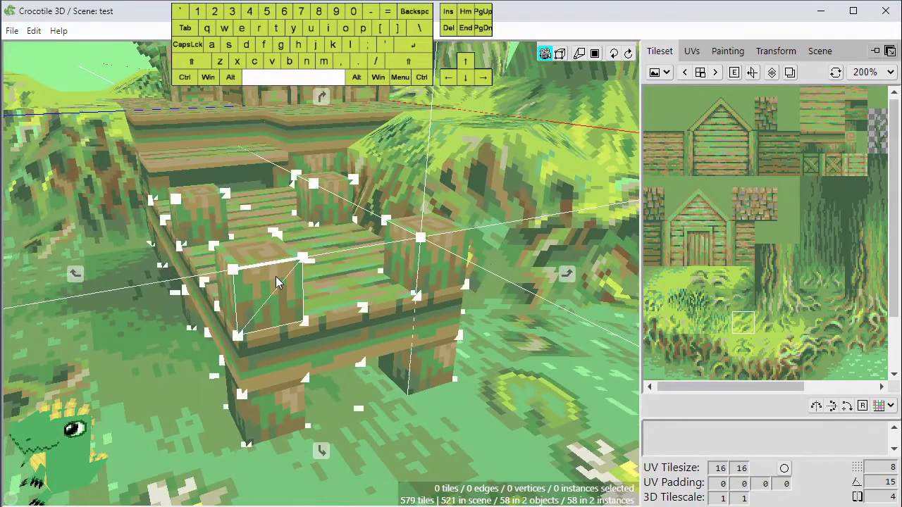
key("space")
left_click_drag(373, 302, 341, 298)
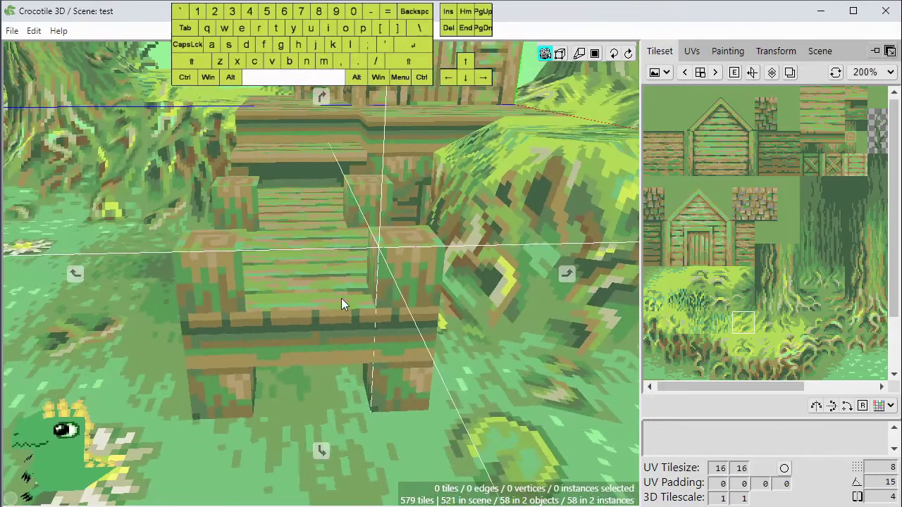
scroll(340, 301, "down", 3)
right_click_drag(338, 302, 389, 303)
key("space")
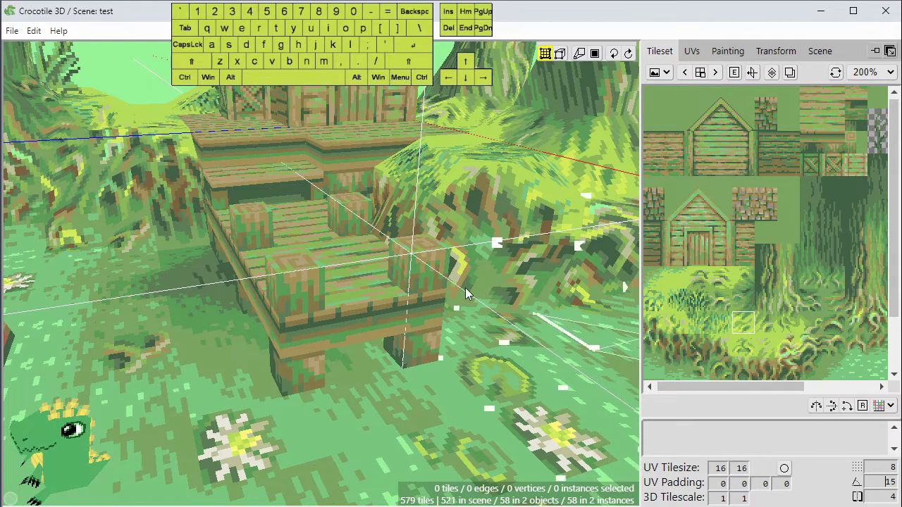
Select the front face tile of the dock's corner post and cycle the gizmo from move through scale to rotate.
left_click(429, 284)
key("space")
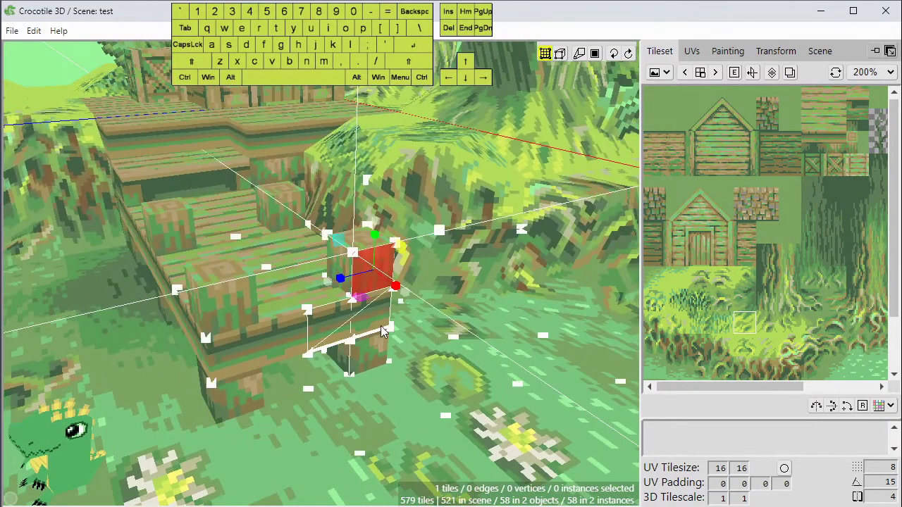
key("shift")
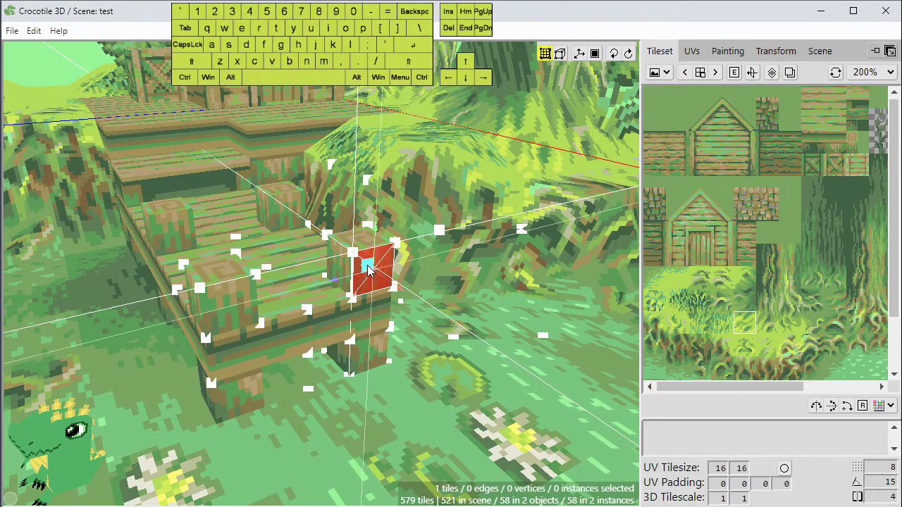
key("shift")
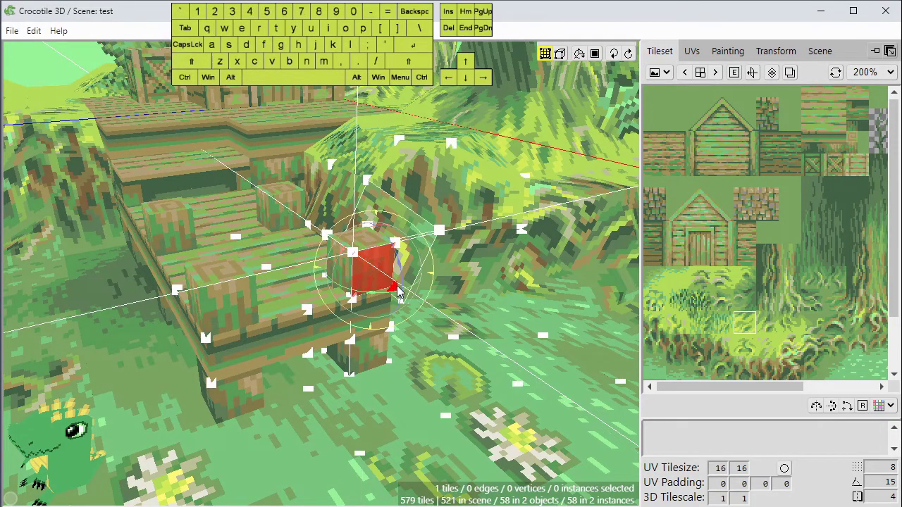
Set the rotation angle step to 45 degrees, try rotating the selected post tile with the rotate gizmo, and undo the last change.
key("space")
left_click_drag(488, 323, 475, 281)
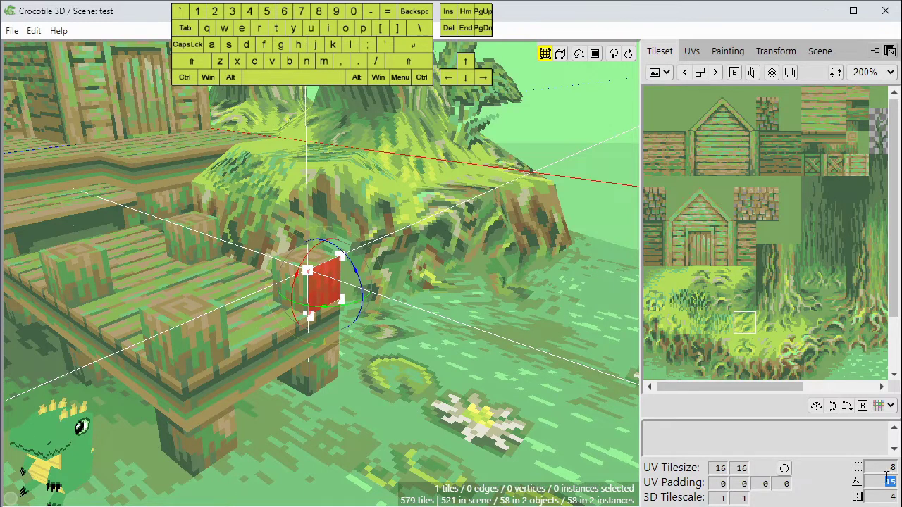
type("45")
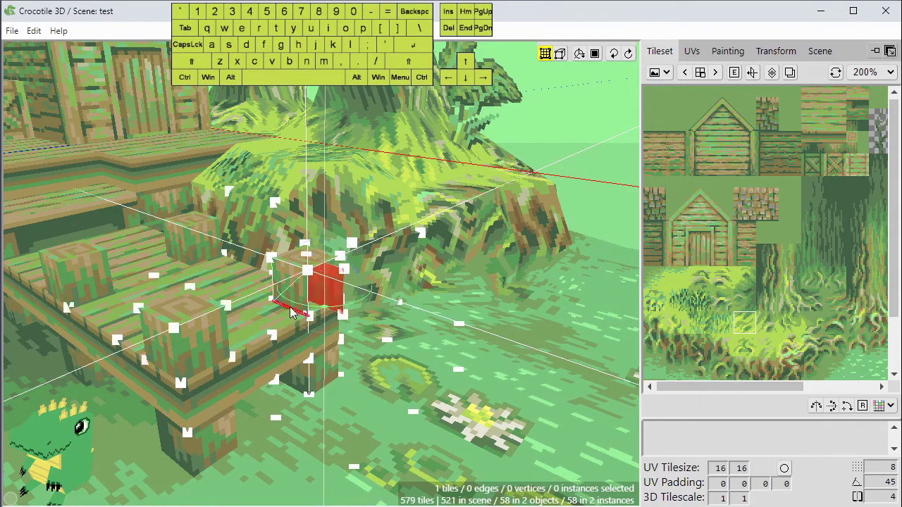
scroll(331, 331, "up", 5)
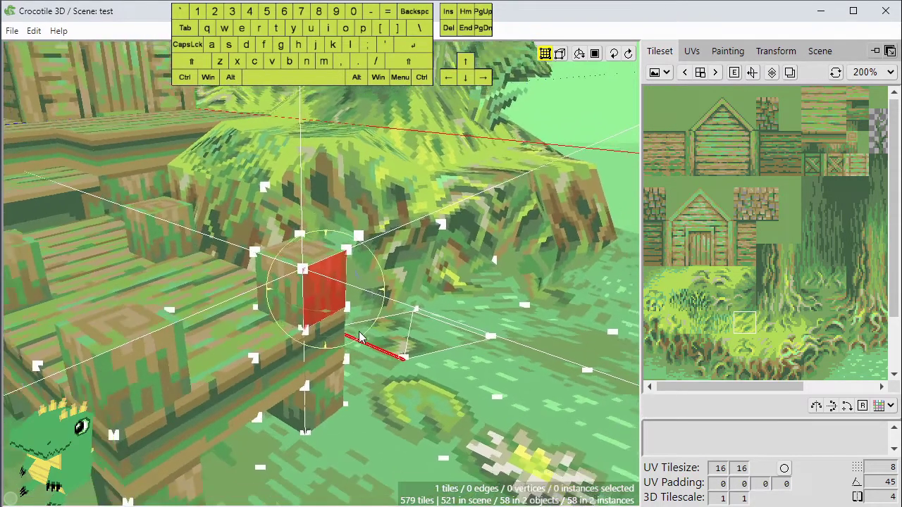
left_click_drag(324, 317, 344, 360)
key("ctrl+z")
scroll(377, 367, "down", 1)
Set the rotation angle step to 15 degrees and deselect the post tile.
key("space")
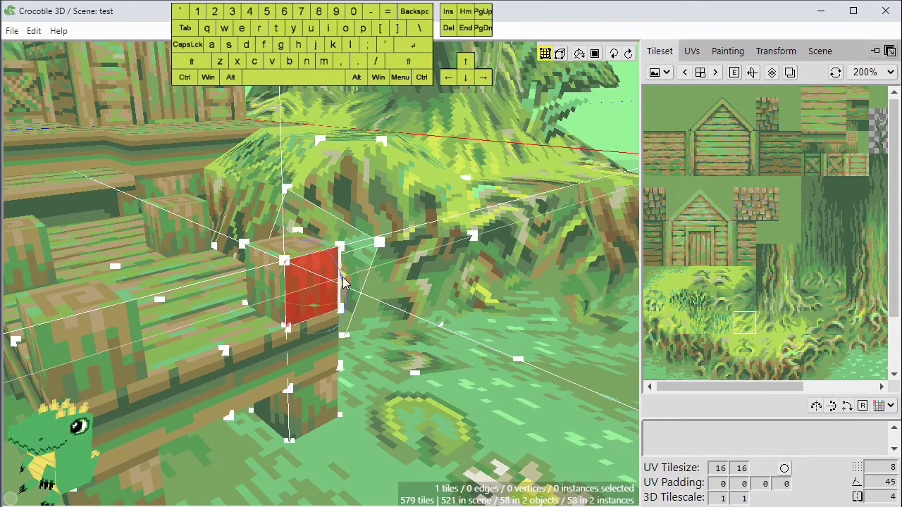
key("space")
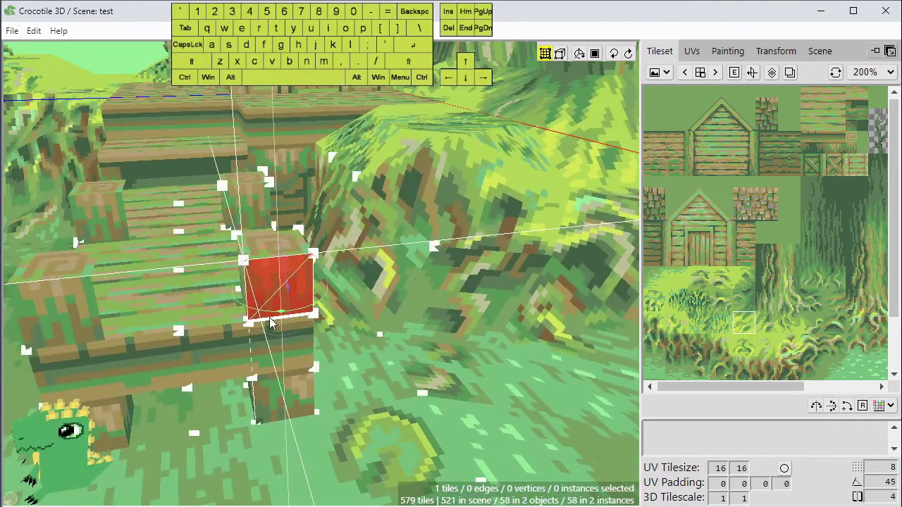
key("space")
left_click_drag(272, 323, 282, 350)
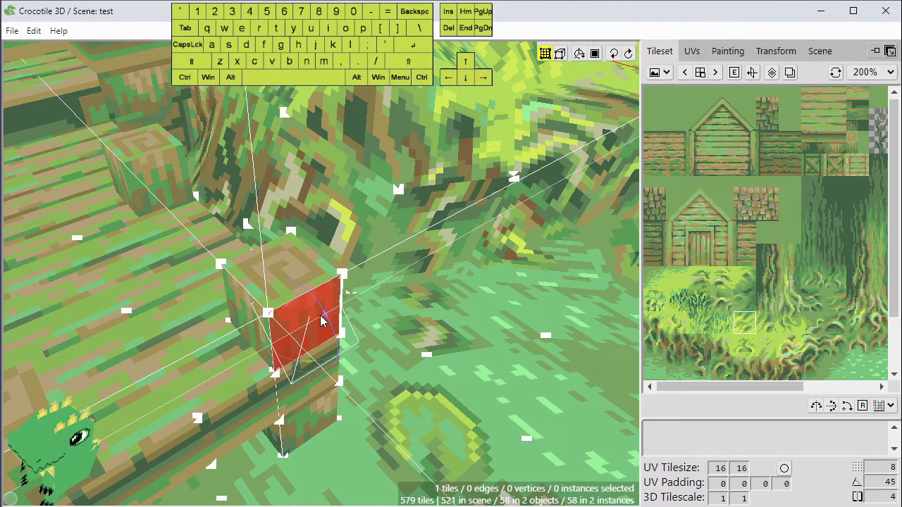
key("space")
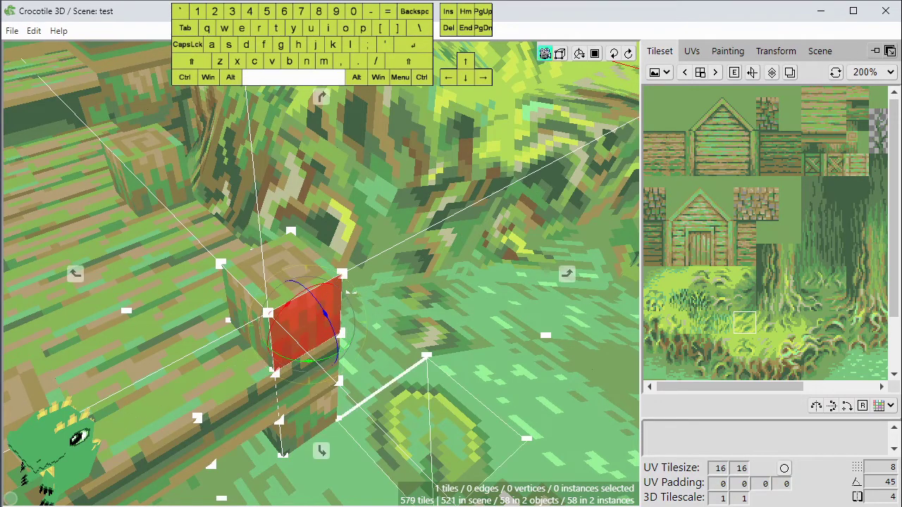
left_click_drag(373, 387, 251, 296)
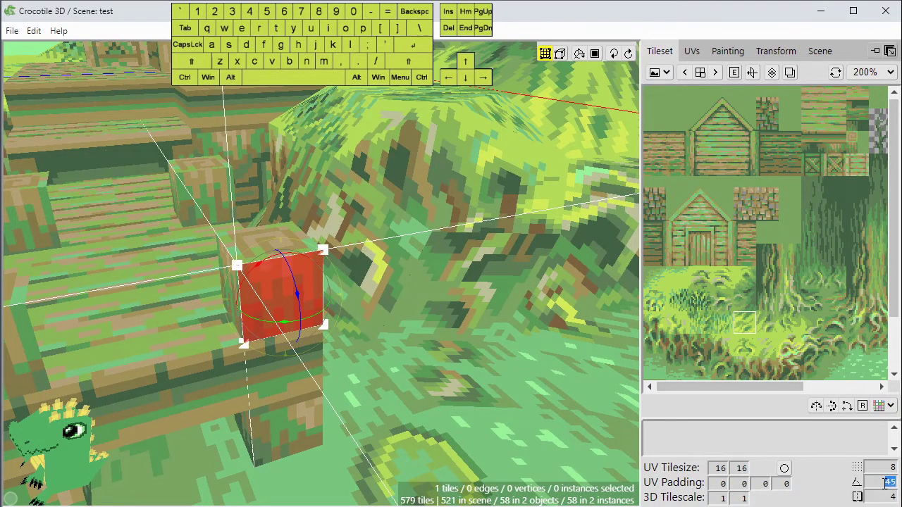
scroll(385, 321, "down", 3)
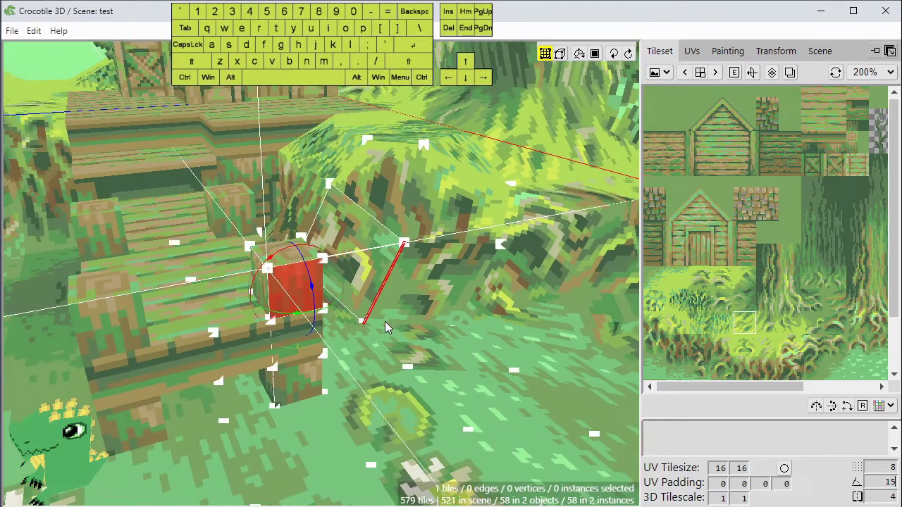
scroll(425, 243, "down", 1)
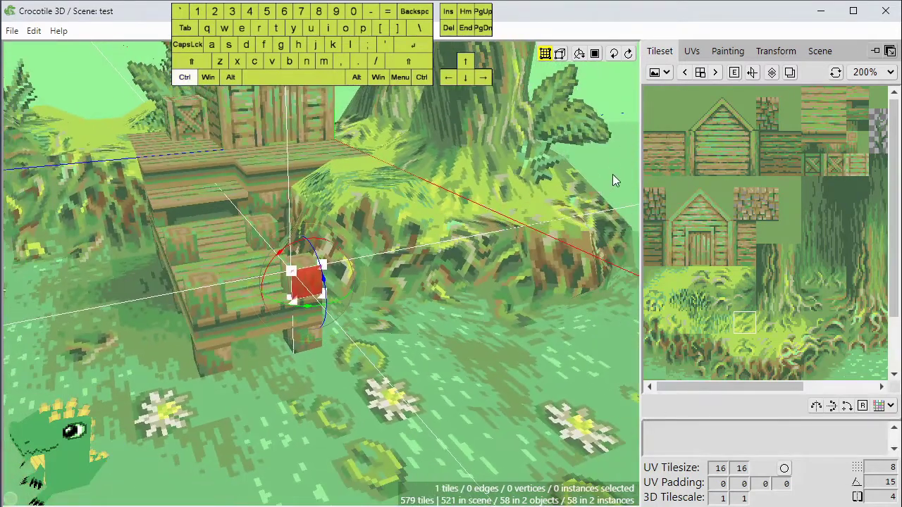
key("ctrl+d")
Look over the whole dock and the raft beside it from farther away.
scroll(282, 296, "up", 1)
key("space")
left_click_drag(233, 276, 282, 286)
scroll(240, 285, "down", 2)
key("space")
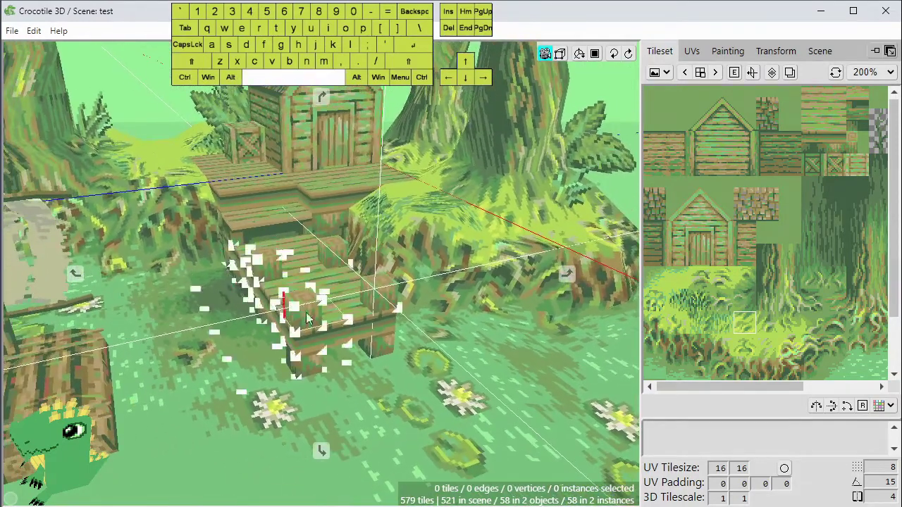
key("space")
left_click_drag(169, 316, 363, 274)
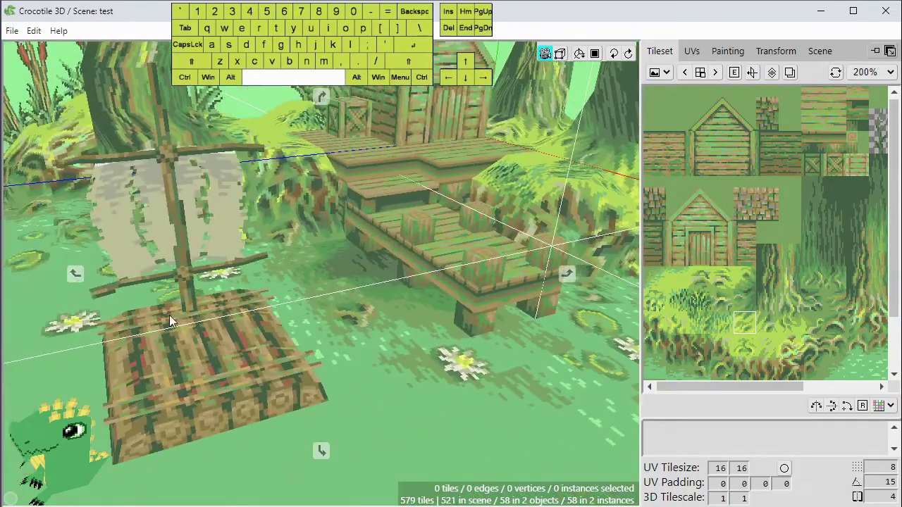
key("space")
left_click_drag(384, 310, 191, 399)
left_click_drag(406, 351, 405, 289)
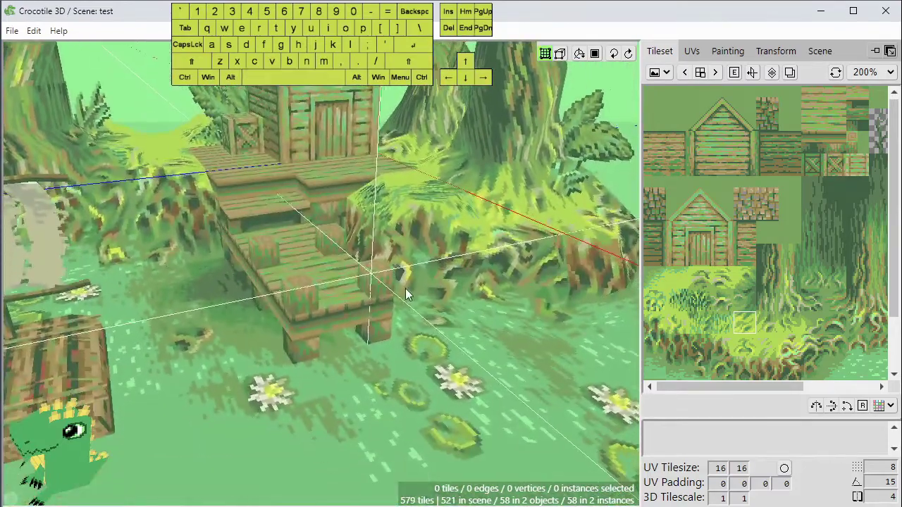
left_click(305, 299)
key("space")
left_click_drag(517, 317, 291, 334)
key("ctrl+d")
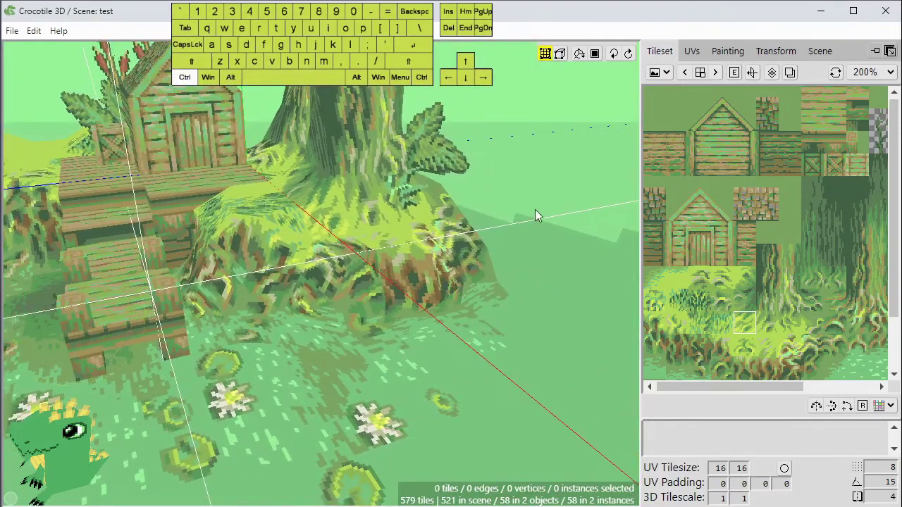
Box-select the mound and plant tiles on the far side of the large tree.
left_click_drag(472, 214, 405, 274, "shift")
key("space")
left_click_drag(630, 300, 557, 319)
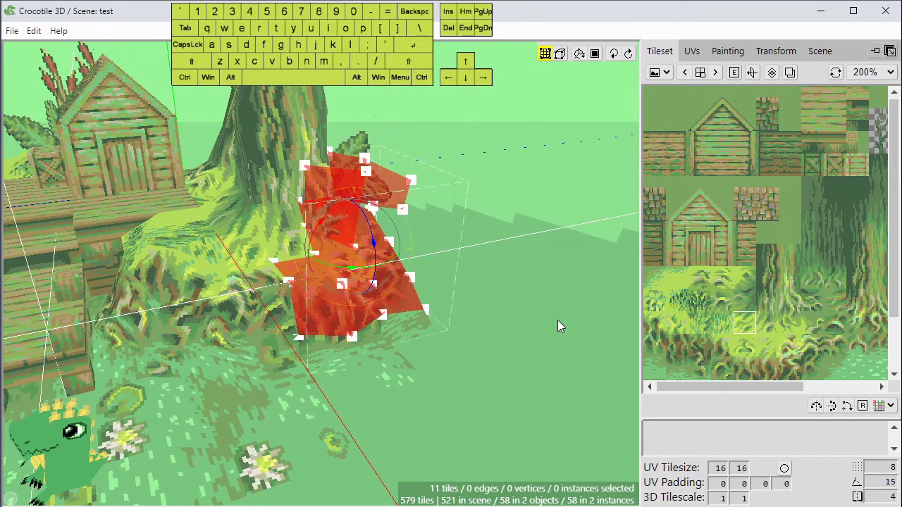
Place the crosshair on the near corner vertex of the selected mound tiles and keep only the tiles selected.
left_click(288, 282)
key("ctrl")
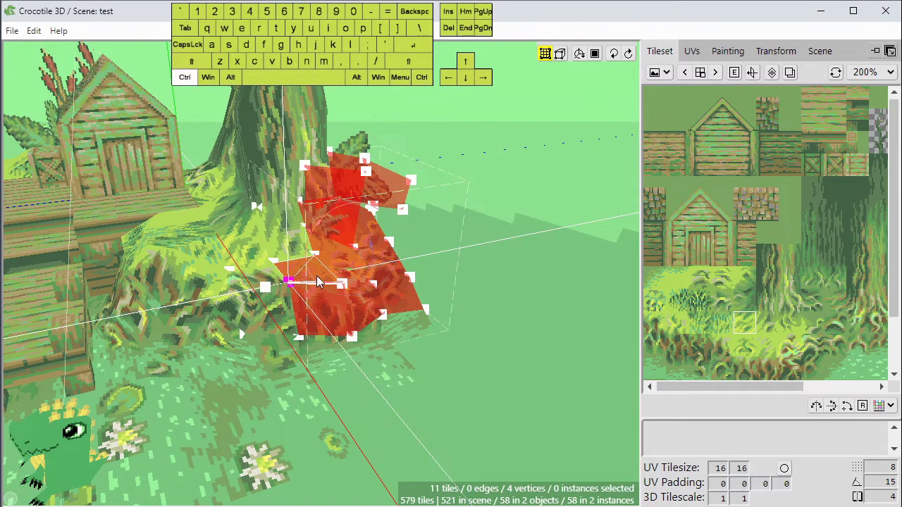
left_click(317, 278, "ctrl")
key("space")
mouse_move(463, 327)
left_mouse_down()
mouse_move(394, 296)
mouse_move(447, 310)
mouse_move(465, 328)
left_mouse_up()
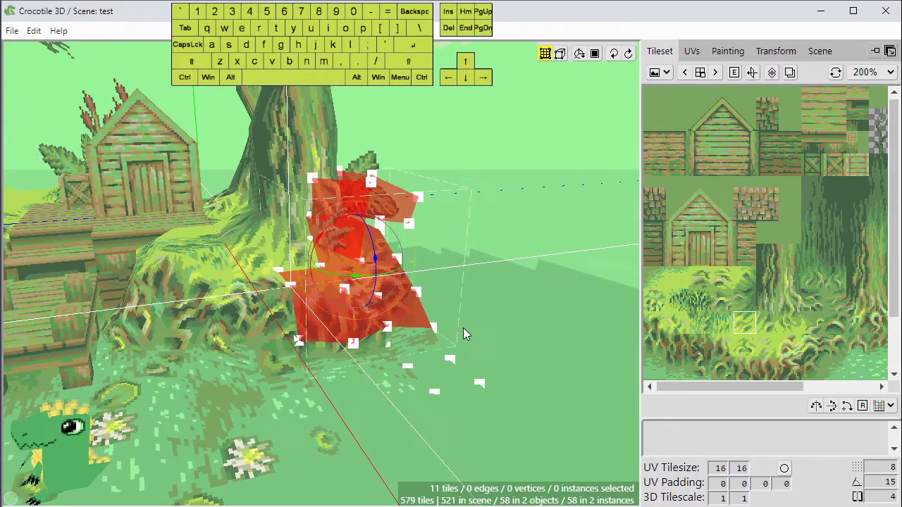
Rotate the selected tiles around the crosshair's vertical axis in 15-degree steps, then bring them back to their original orientation.
key("r")
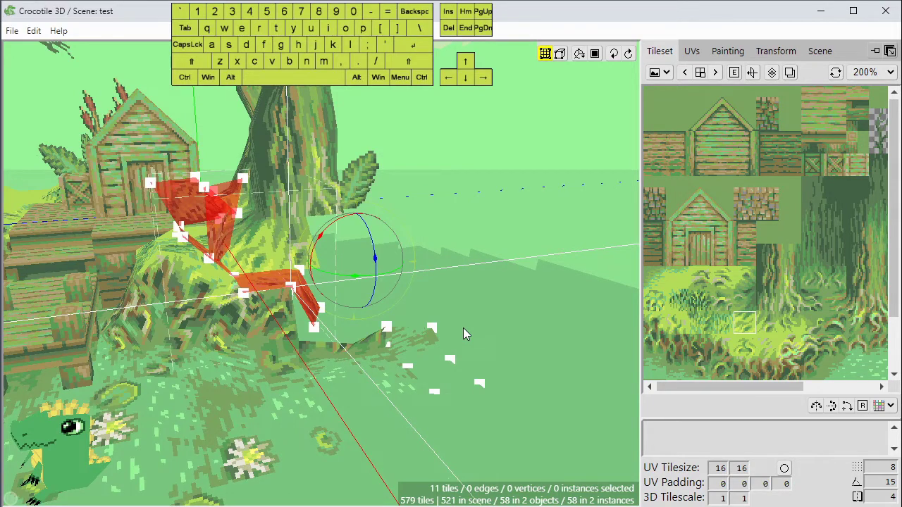
key("e")
key("e")
key("e")
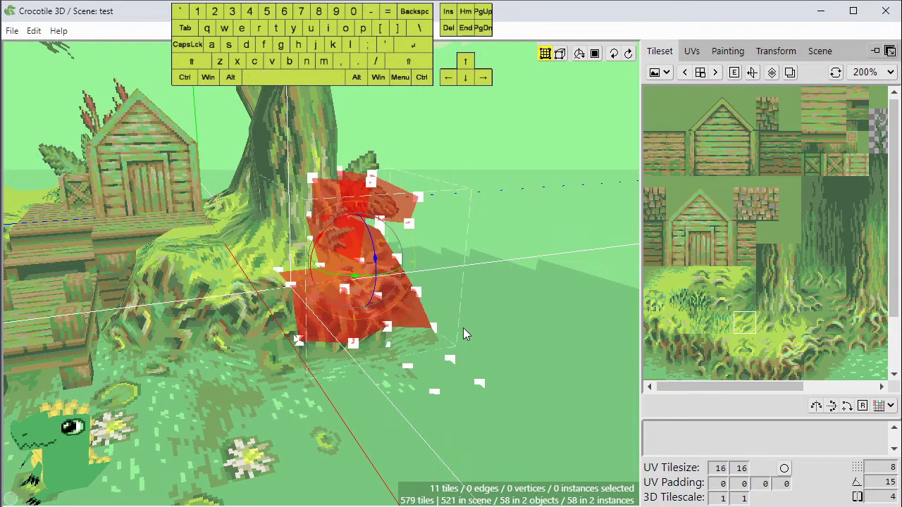
key("e")
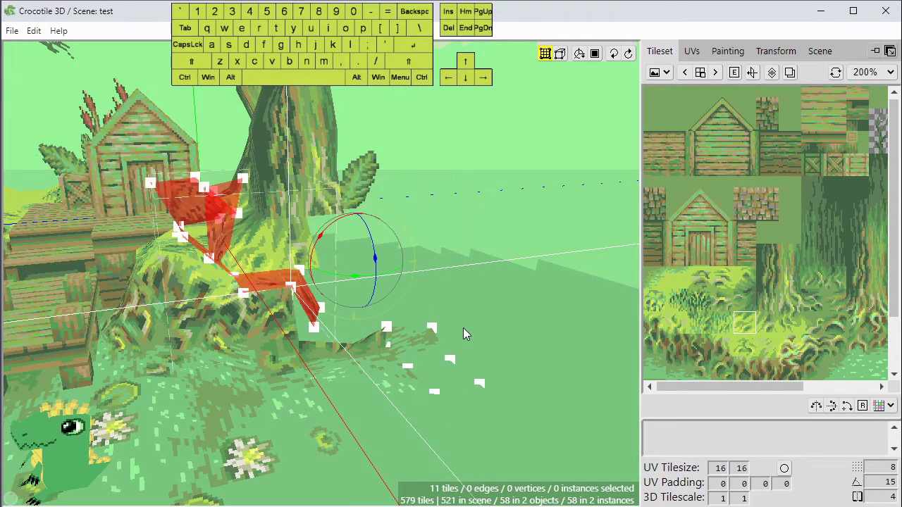
key("q")
key("q")
key("q")
key("q")
key("q")
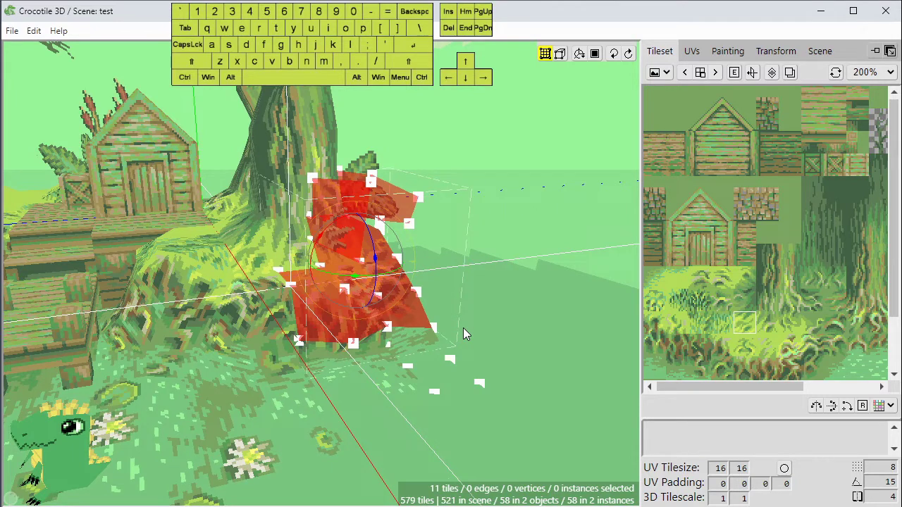
Rotate the selected tiles around a horizontal axis through the crosshair in 15-degree steps and return them to their original orientation.
key("shift+e")
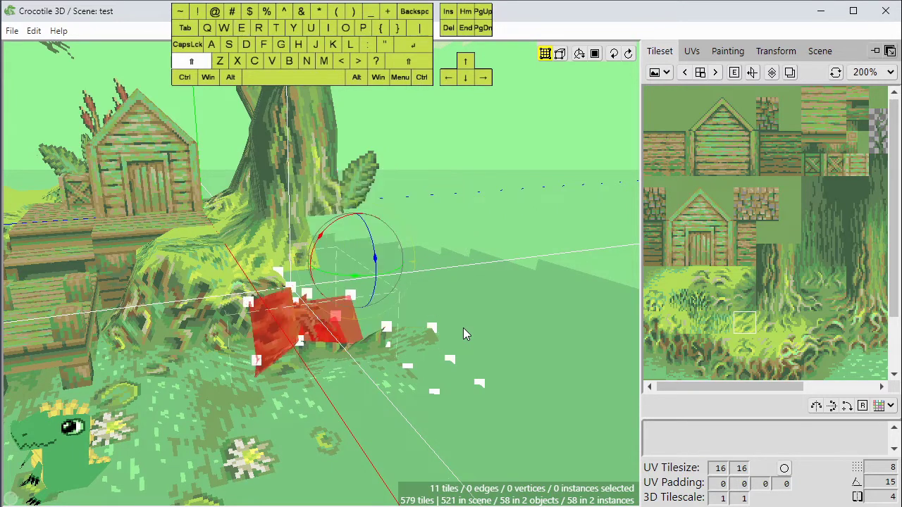
key("e")
key("e")
key("e")
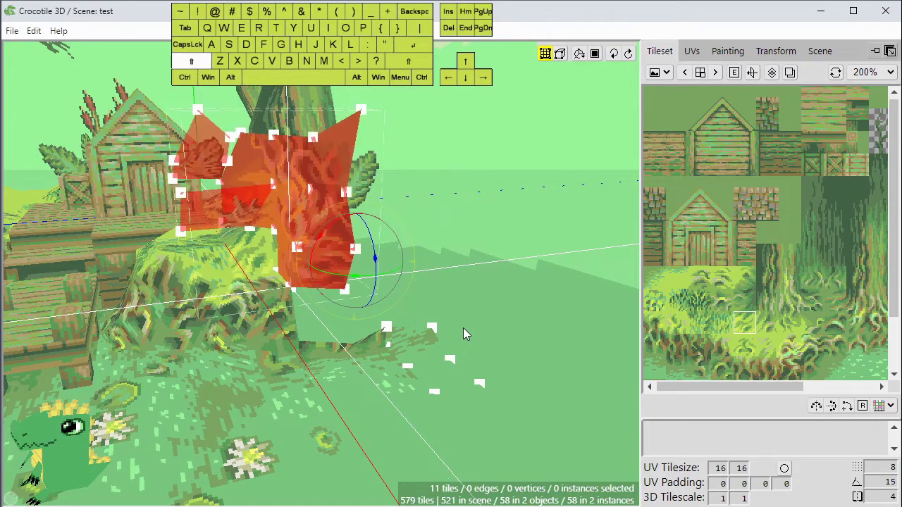
key("e")
key("e")
key("shift+q")
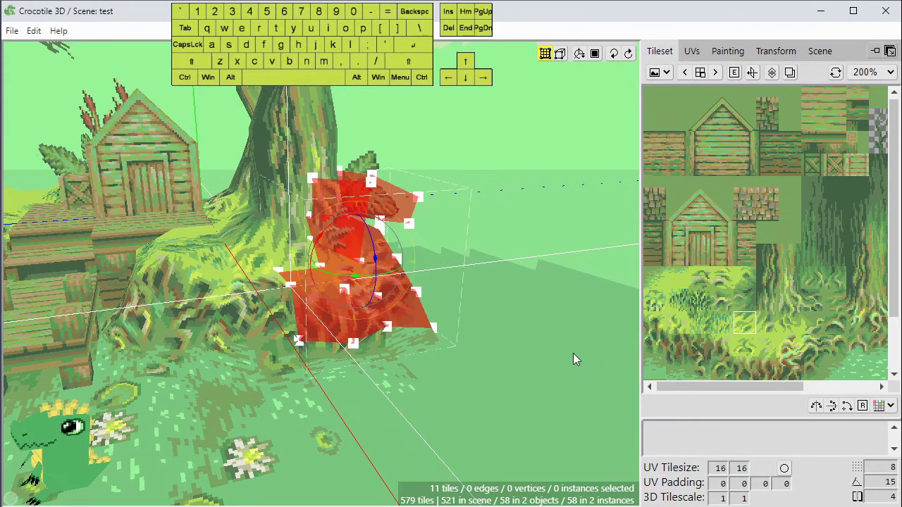
Rotate the selected mound tiles around the crosshair in 15-degree steps while looking from above, then return them to their original orientation.
key("space")
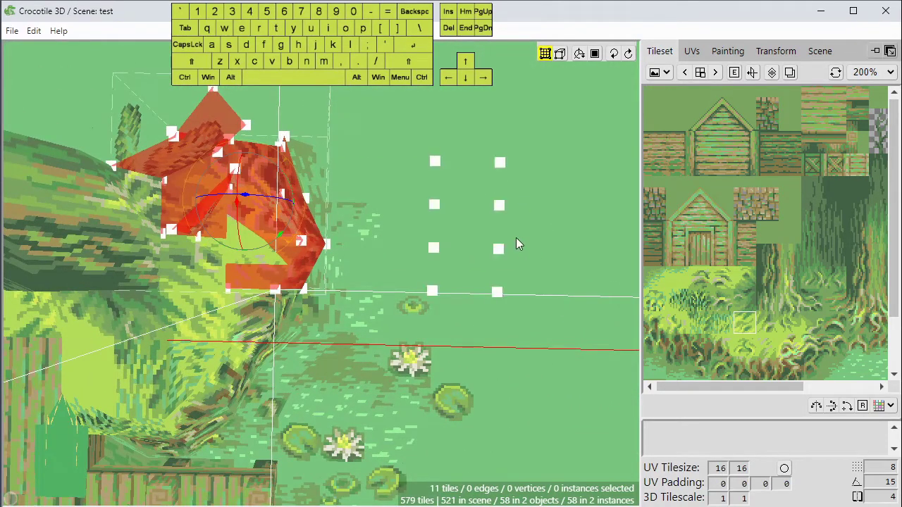
key("space")
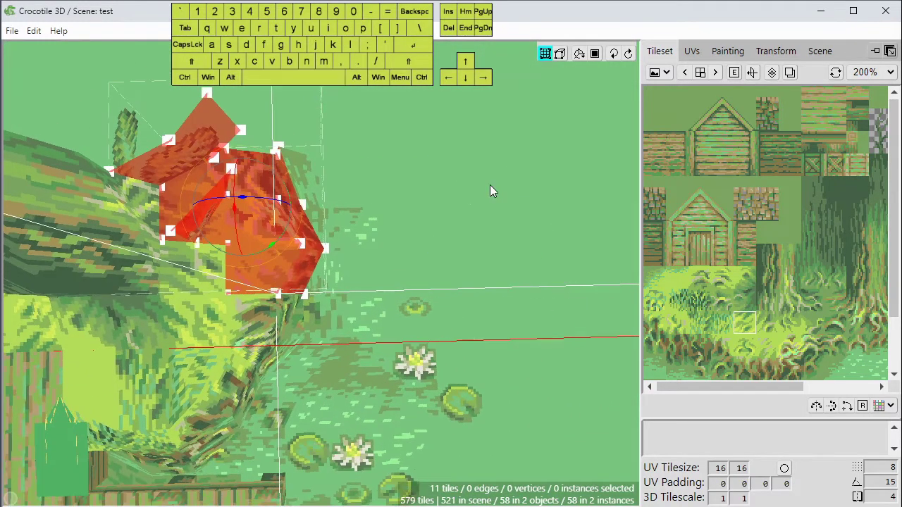
key("e")
key("e")
key("e")
key("e")
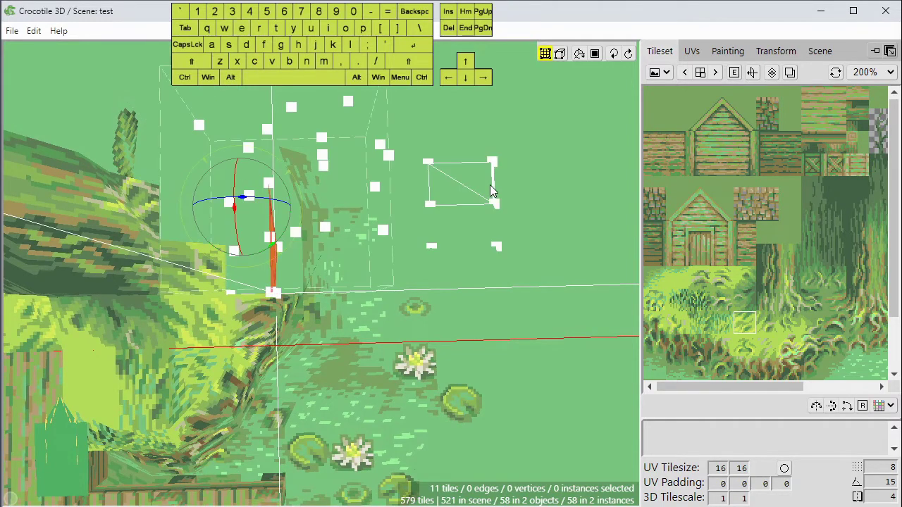
key("q")
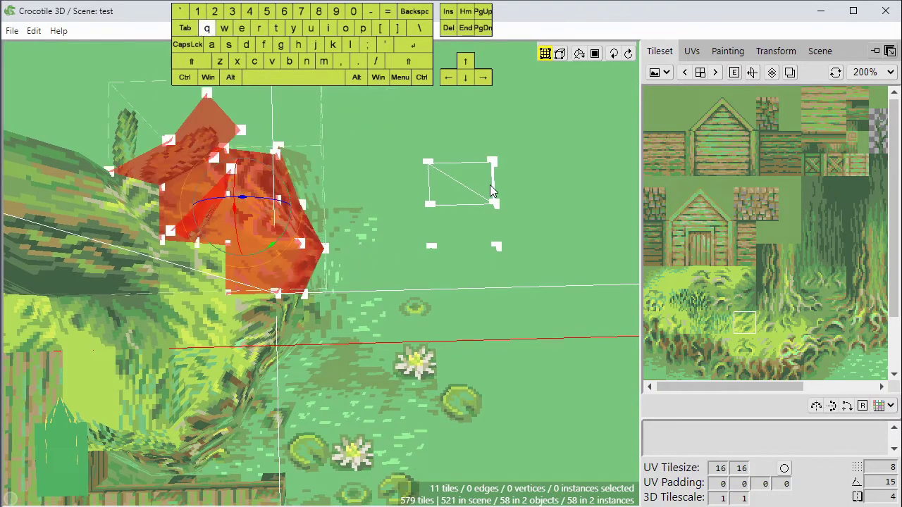
Rotate the selected tiles around the crosshair in the larger rotation steps, then rotate them back by the same amount.
key("shift+e")
key("shift+e")
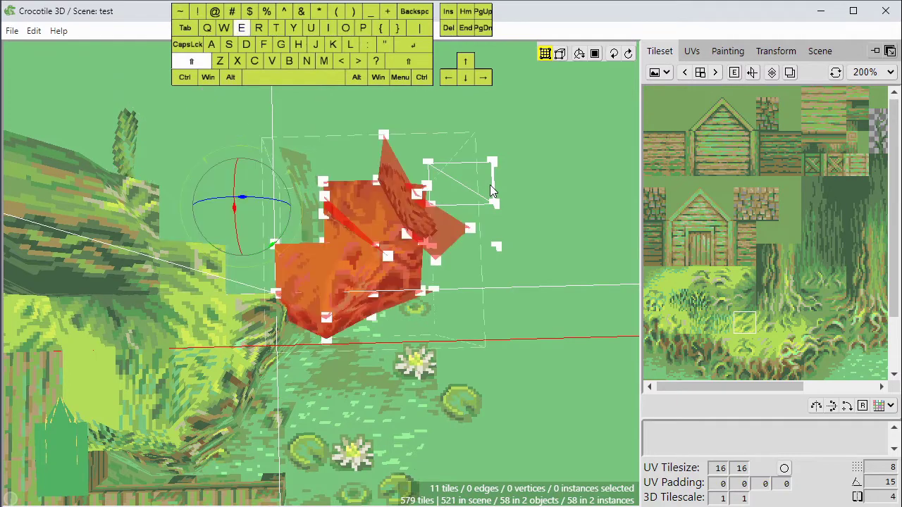
key("shift+q")
key("shift+q")
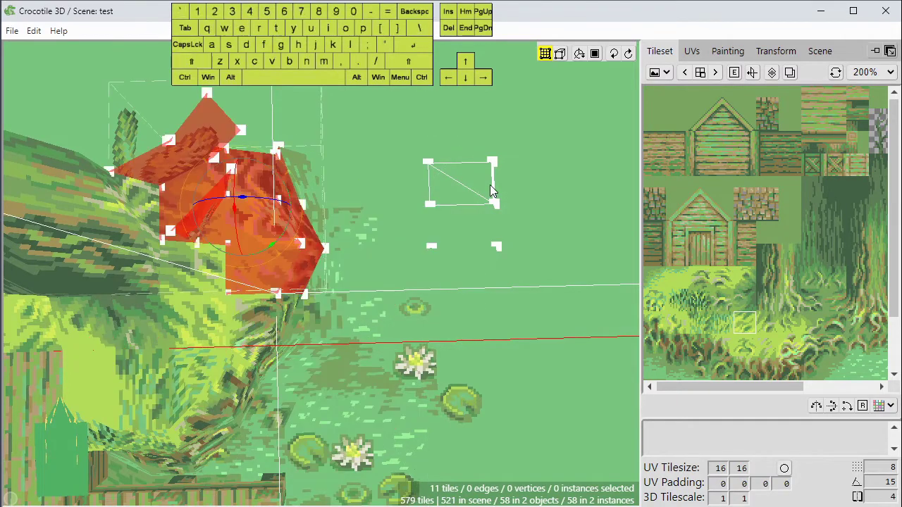
Switch the rotation gizmo's centre repeatedly between the selected tiles and the crosshair, leaving it at the crosshair.
key("space")
mouse_move(489, 266)
left_mouse_down()
mouse_move(381, 317)
mouse_move(489, 266)
left_mouse_up()
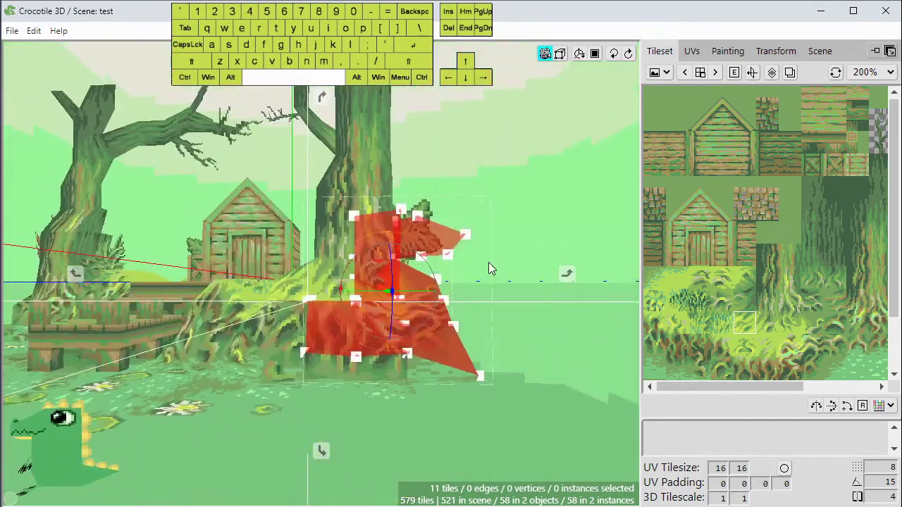
scroll(489, 266, "down", 1)
left_click_drag(473, 315, 502, 322)
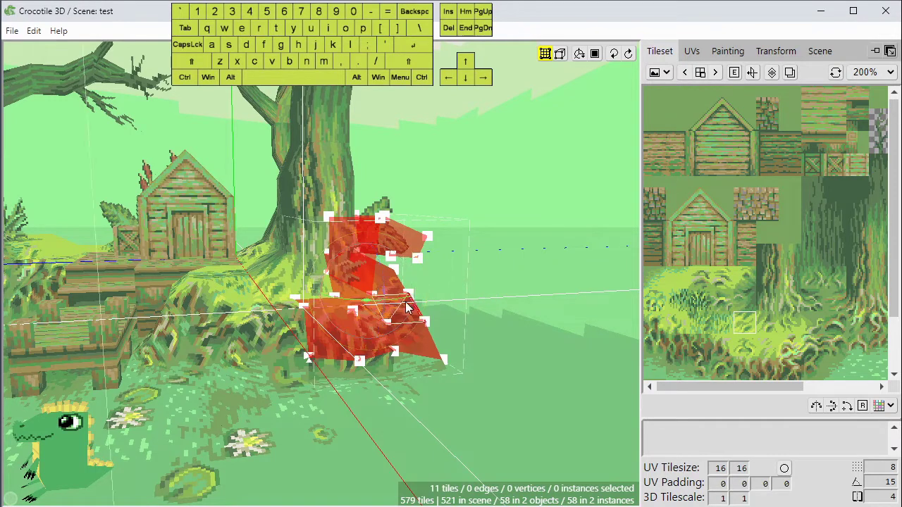
key("alt")
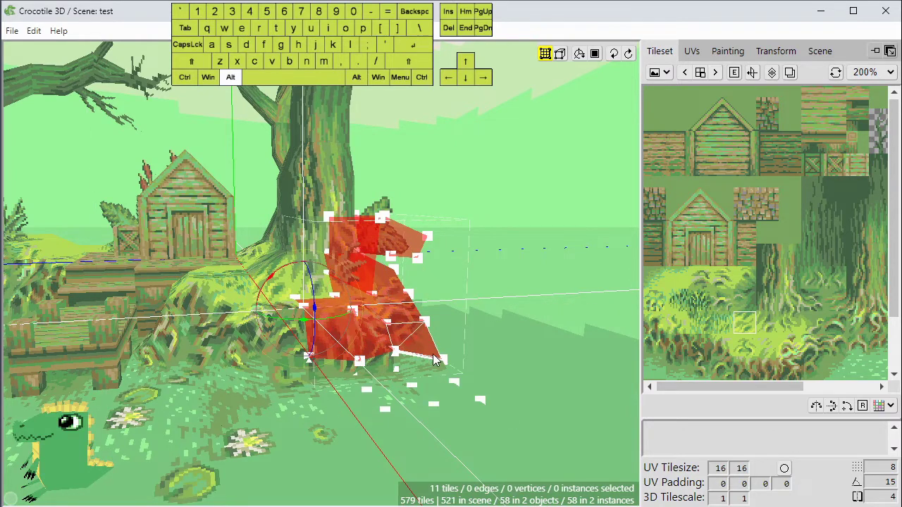
key("alt+x")
key("alt+x")
key("alt+x")
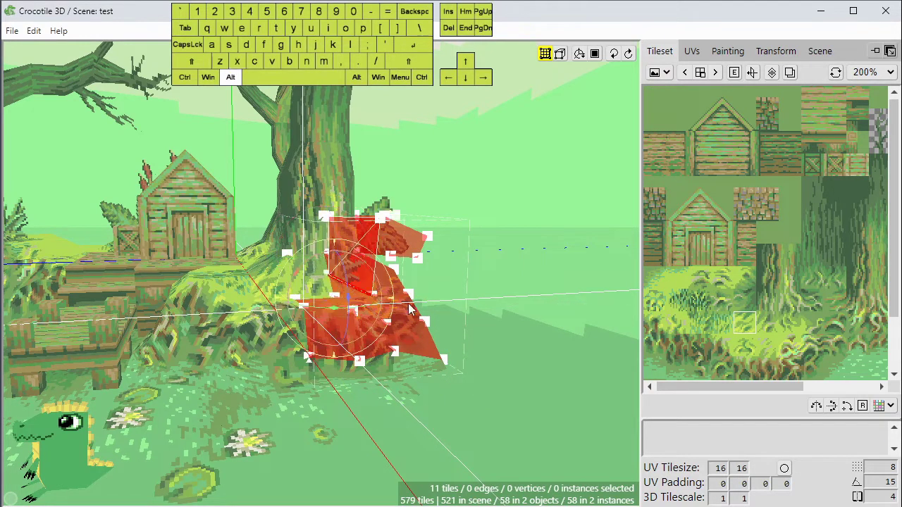
key("alt+x")
key("alt+x")
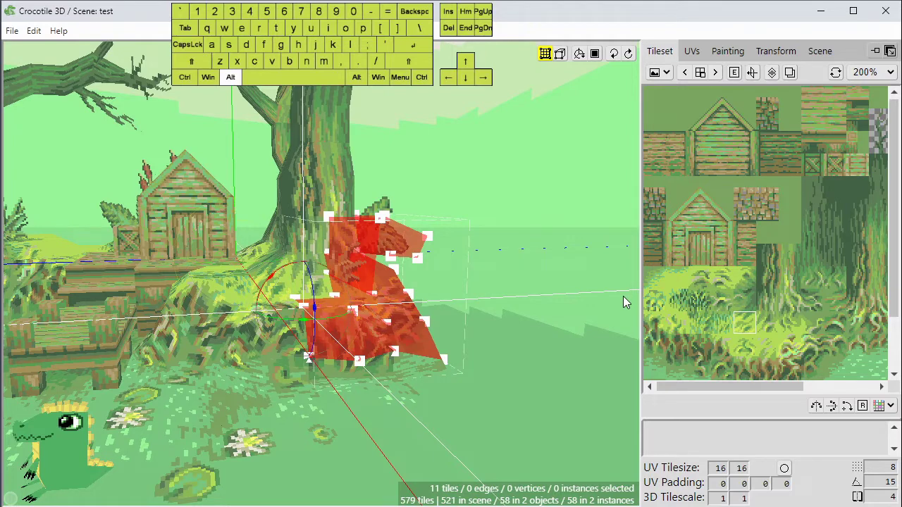
key("alt+x")
key("alt+x")
key("alt+x")
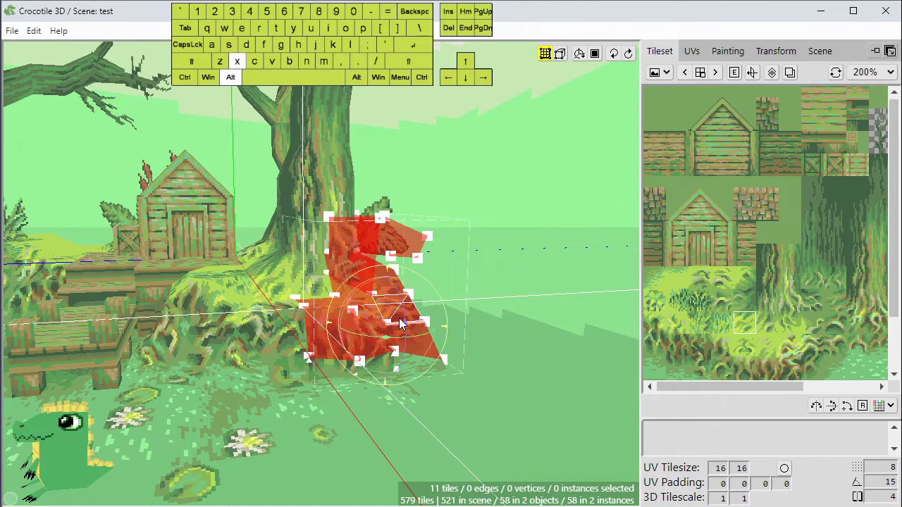
key("alt+x")
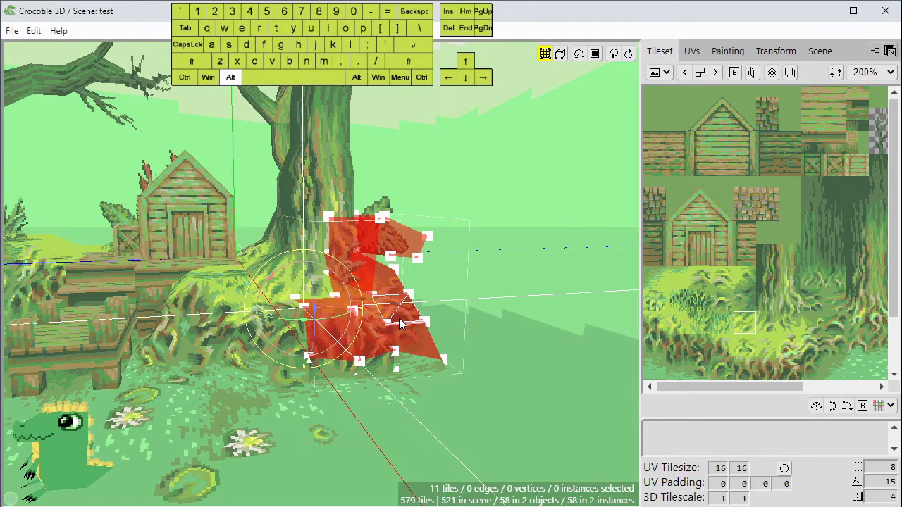
key("alt+x")
key("alt+x")
key("alt+x")
key("alt+x")
key("alt+x")
key("alt+x")
key("alt+x")
key("alt+x")
key("alt+x")
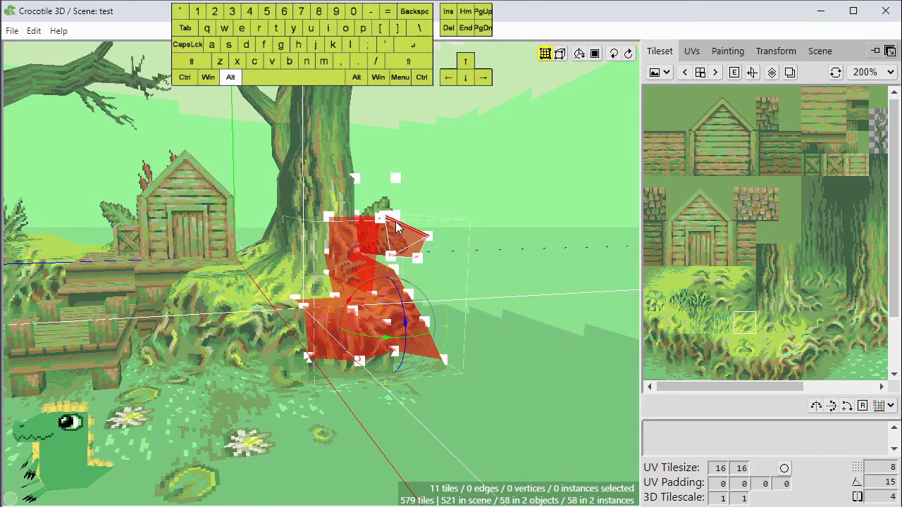
key("alt+x")
key("alt+x")
key("alt+x")
key("alt+x")
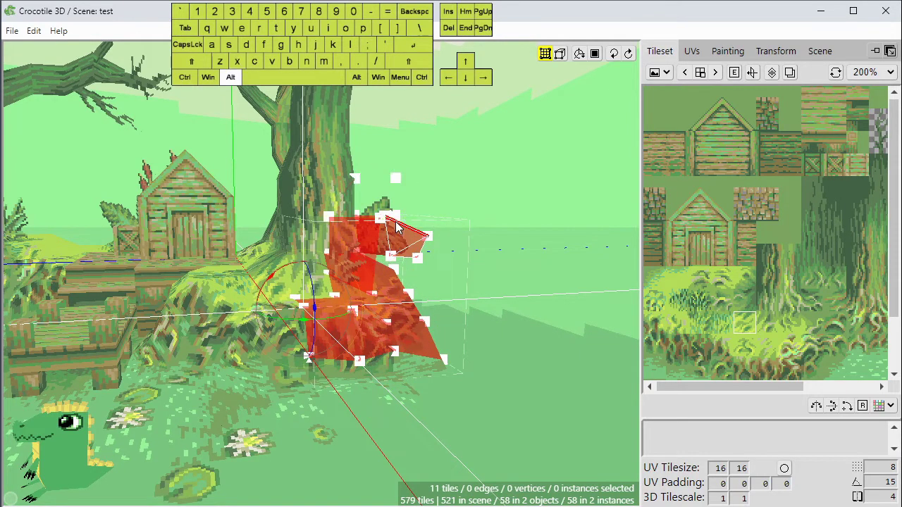
Deselect all of the mound and plant tiles beside the large tree.
key("space")
left_click_drag(537, 326, 520, 327)
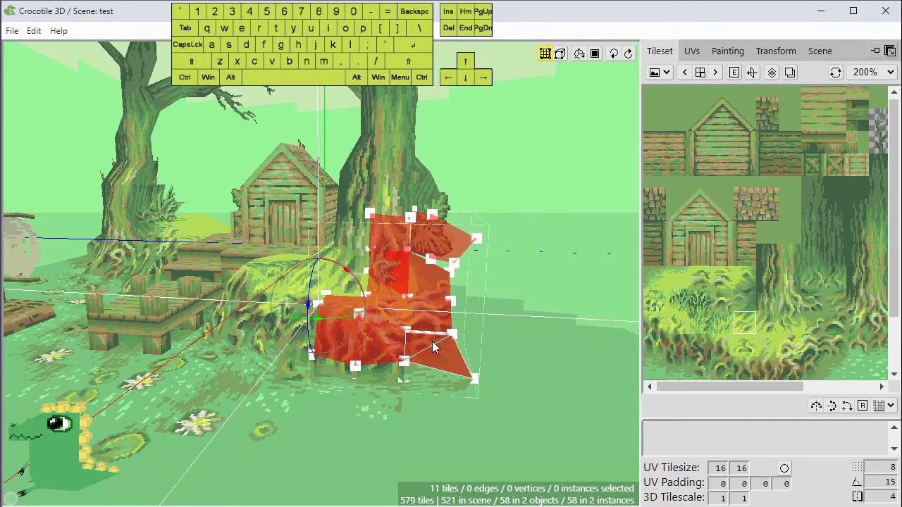
mouse_move(326, 329)
left_mouse_down()
mouse_move(290, 329)
mouse_move(324, 336)
left_mouse_up()
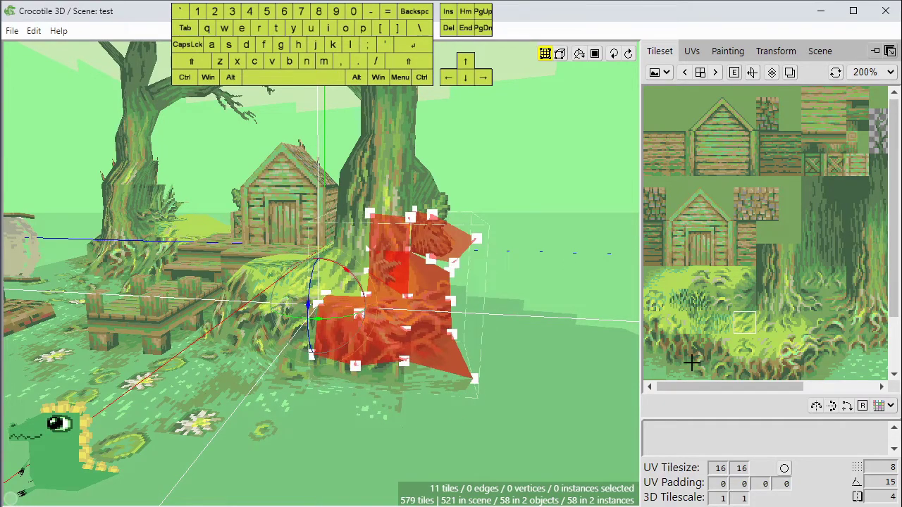
key("ctrl+d")
Look over the hut, dock and large tree's mound from several sides and heights.
key("space")
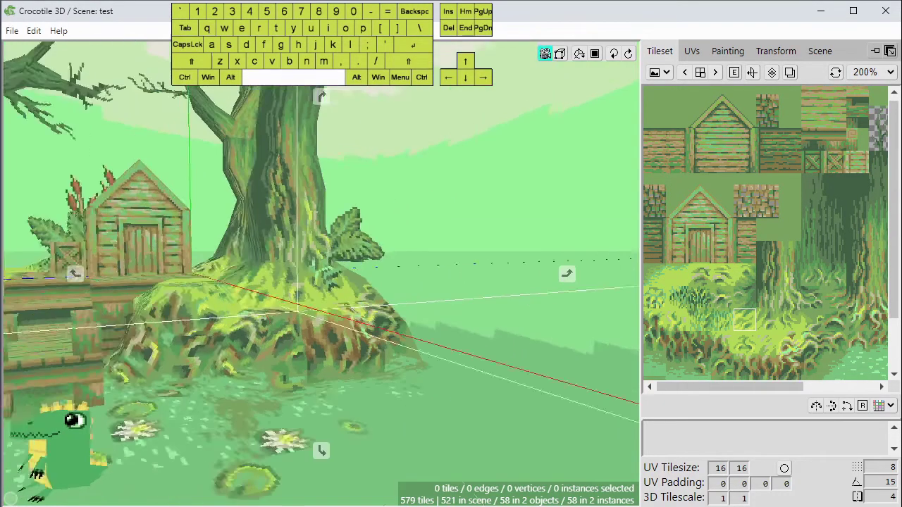
left_click_drag(324, 336, 353, 325)
scroll(388, 344, "down", 2)
right_click_drag(388, 343, 493, 325)
left_click_drag(223, 300, 176, 342)
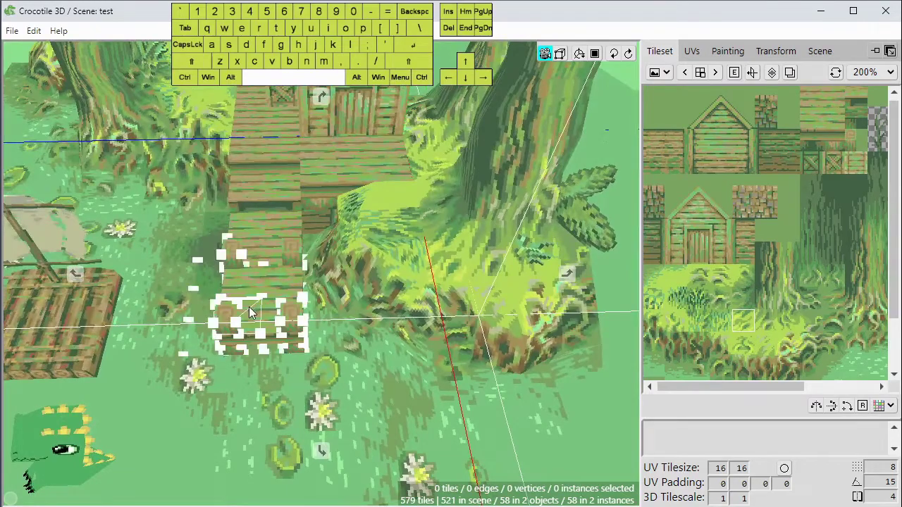
left_click_drag(252, 313, 252, 289)
mouse_move(228, 346)
left_mouse_down()
mouse_move(222, 320)
mouse_move(282, 341)
mouse_move(236, 339)
left_mouse_up()
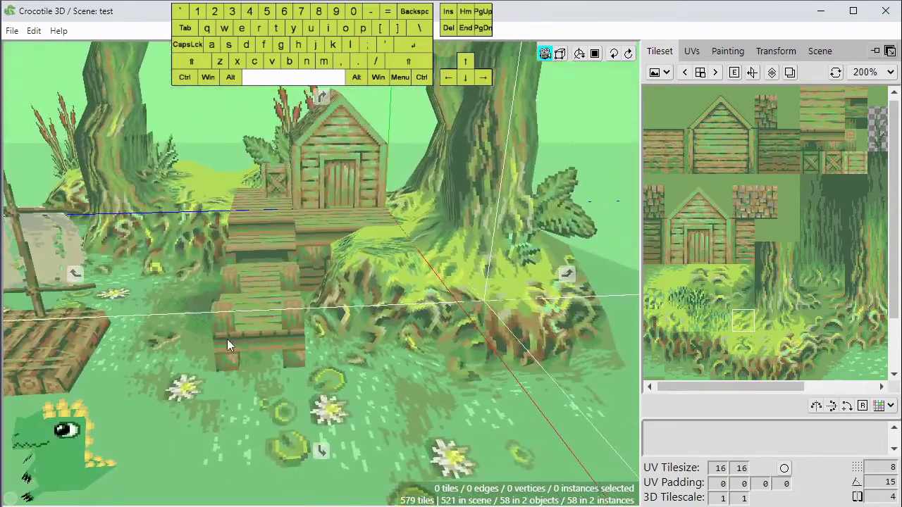
right_click_drag(228, 344, 362, 348)
left_click_drag(258, 340, 119, 327)
right_click_drag(359, 310, 160, 312)
key("space")
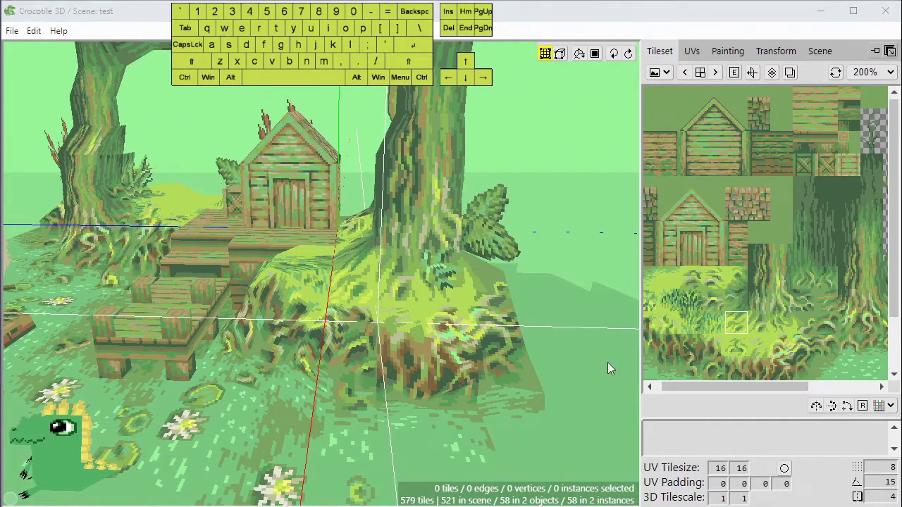
Draw one yellow-green 16×16 grass tile in the open space beside the large tree's mound.
left_click(593, 350)
key("space")
right_click_drag(593, 345, 561, 307)
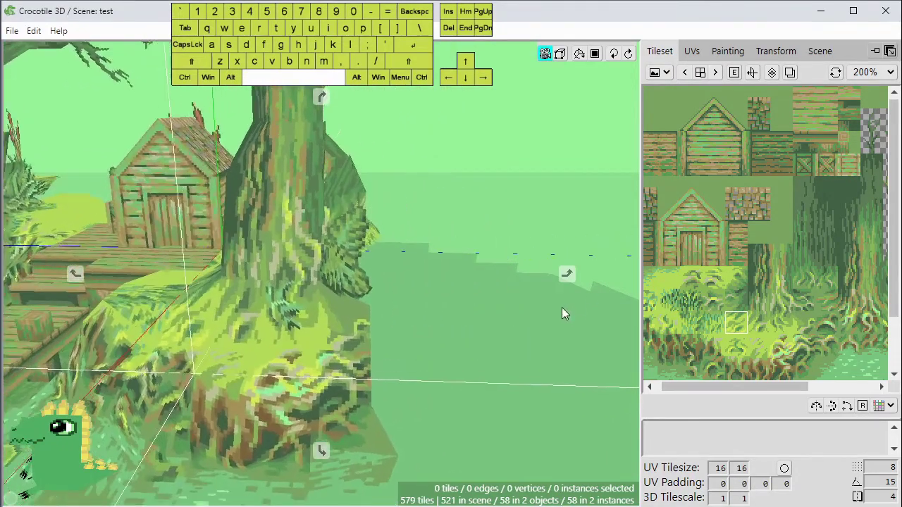
left_click_drag(562, 307, 474, 328)
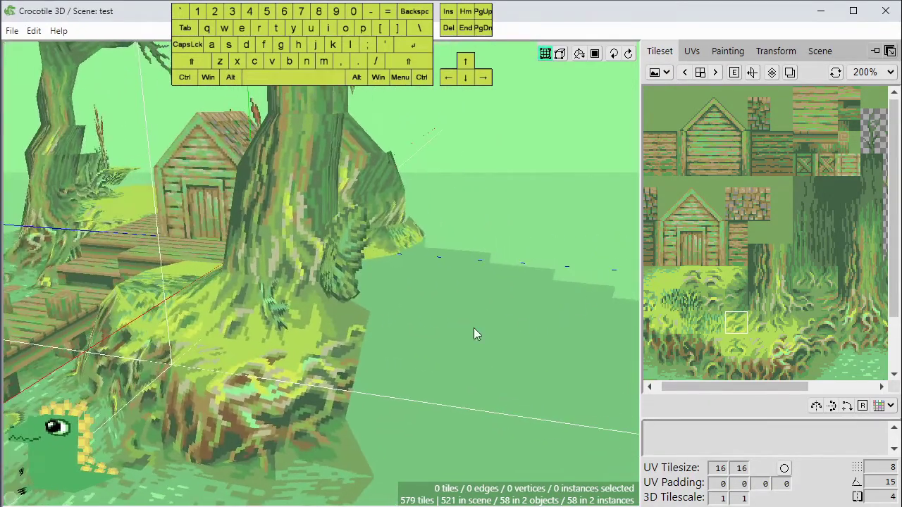
key("Tab")
left_click(462, 300)
key("space")
mouse_move(541, 462)
right_mouse_down()
mouse_move(506, 417)
mouse_move(481, 419)
right_mouse_up()
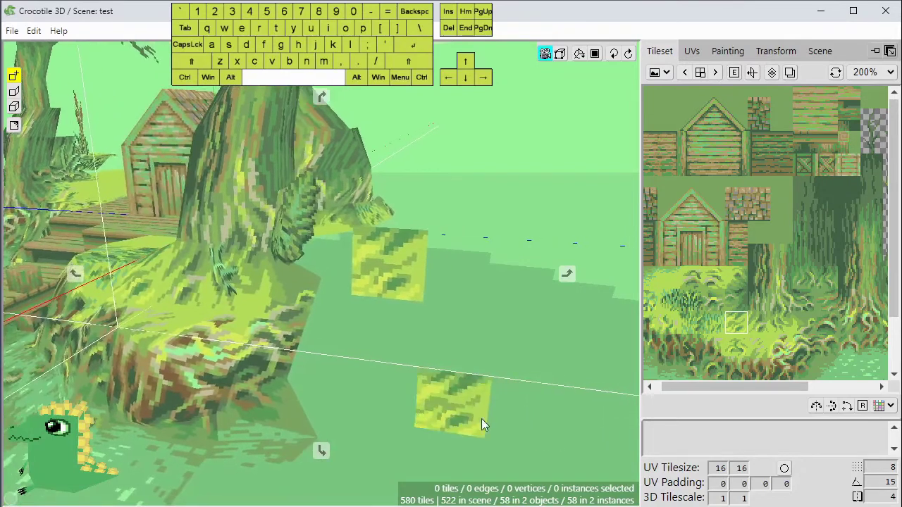
left_click_drag(482, 419, 423, 368)
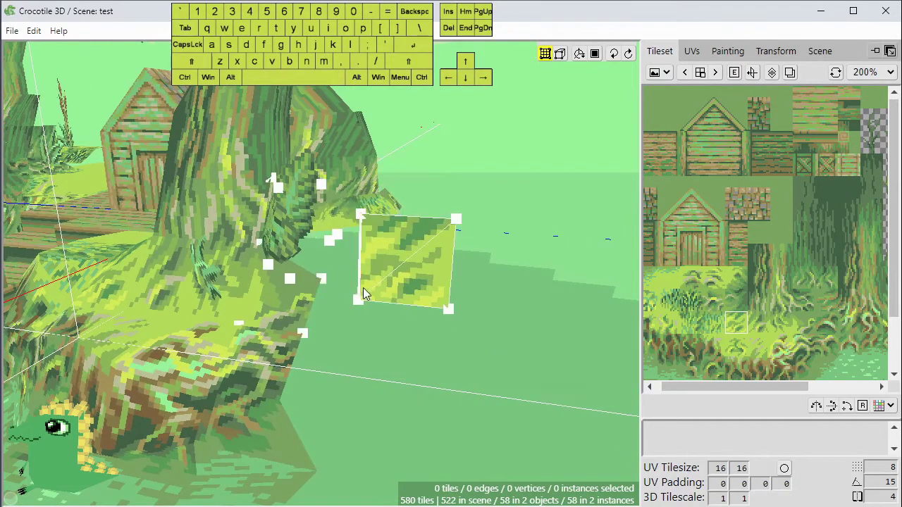
Examine the new grass tile's corner vertices and edges in relation to the mound's edge.
left_click_drag(342, 310, 231, 335)
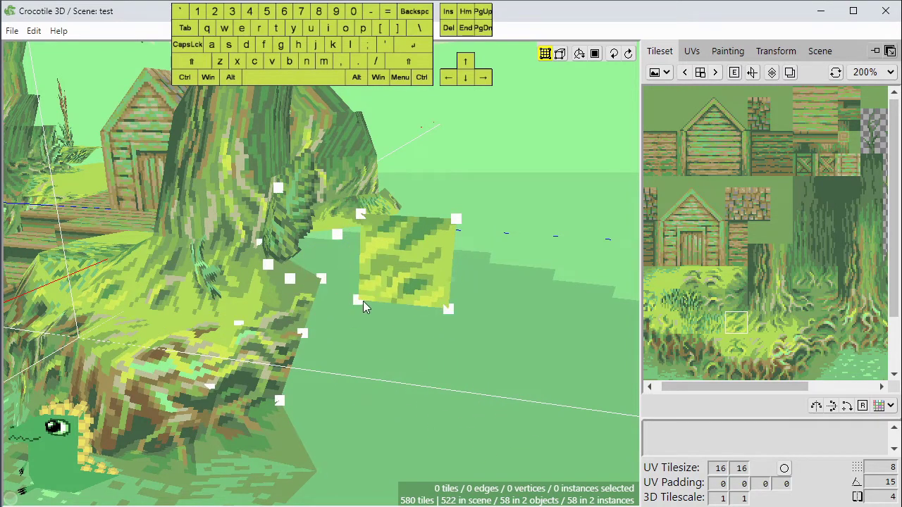
left_click_drag(362, 301, 345, 320)
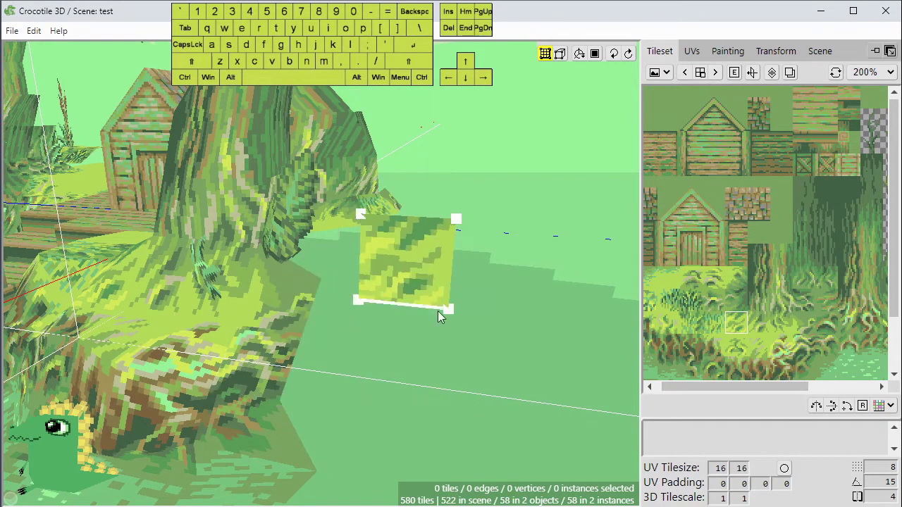
mouse_move(448, 315)
left_mouse_down()
mouse_move(544, 405)
mouse_move(453, 417)
mouse_move(543, 282)
mouse_move(458, 315)
left_mouse_up()
key("space")
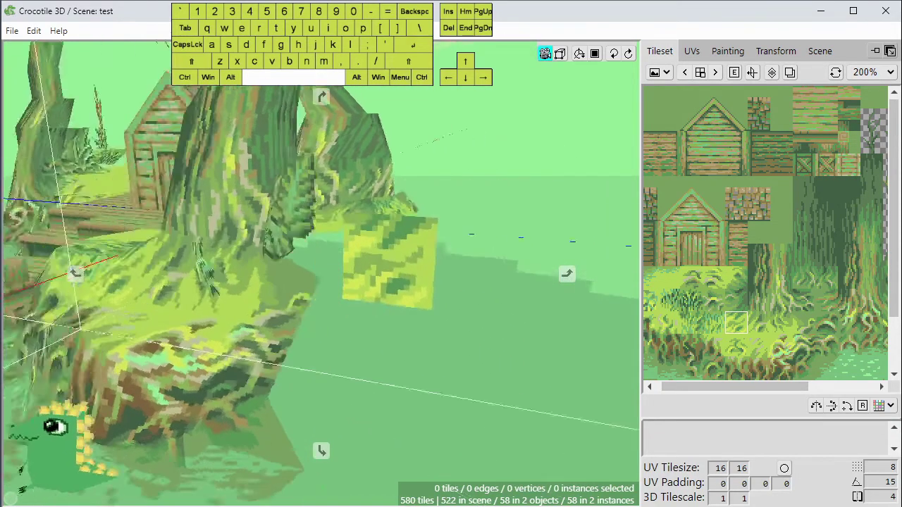
mouse_move(399, 213)
left_mouse_down()
mouse_move(422, 156)
mouse_move(407, 215)
left_mouse_up()
key("space")
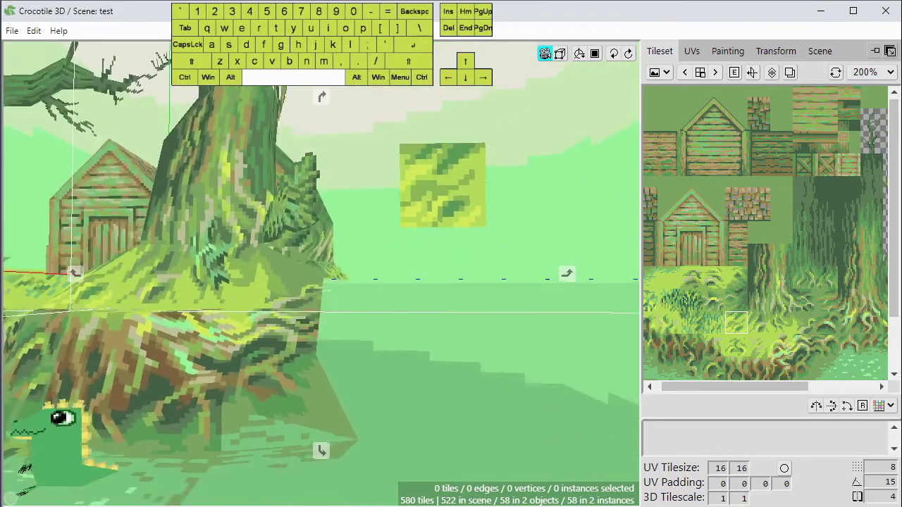
Move the grass tile's two mound-side corner vertices onto the mound's edge vertices to attach the tile.
key("space")
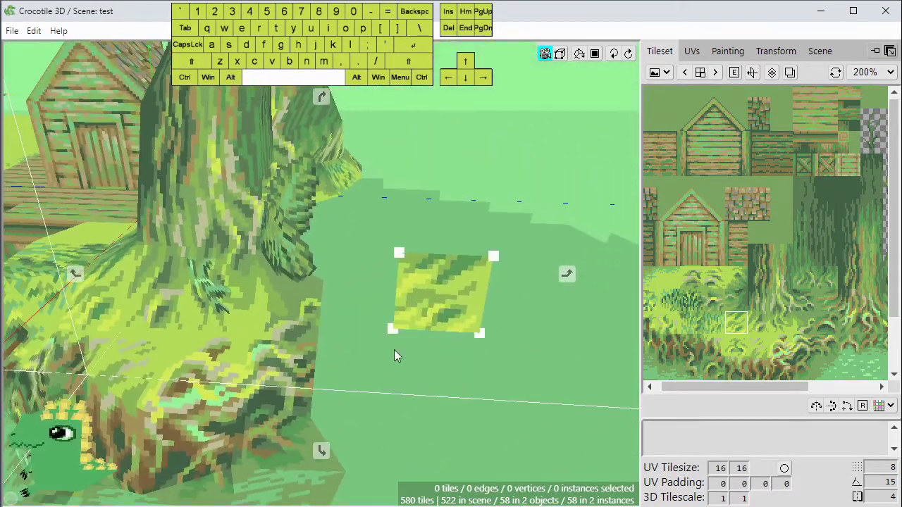
left_click_drag(408, 231, 331, 266)
mouse_move(416, 141)
left_mouse_down()
mouse_move(364, 228)
mouse_move(337, 221)
mouse_move(337, 202)
left_mouse_up()
key("space")
left_click_drag(390, 311, 427, 297)
key("space")
key("space")
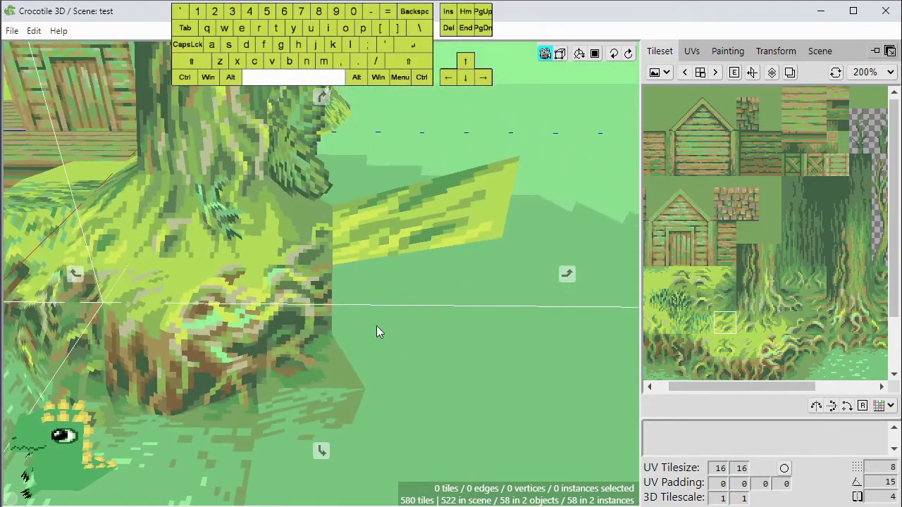
Box-select the attached tile's two outer vertices, nudge them closer to the mound, and clear the selection.
left_click_drag(560, 124, 438, 269)
key("a")
key("w")
key("space")
key("w")
key("s")
key("s")
key("ctrl+d")
Pick the darker grass tile just above the current one in the tileset and draw it in the open space beyond the attached tile.
key("space")
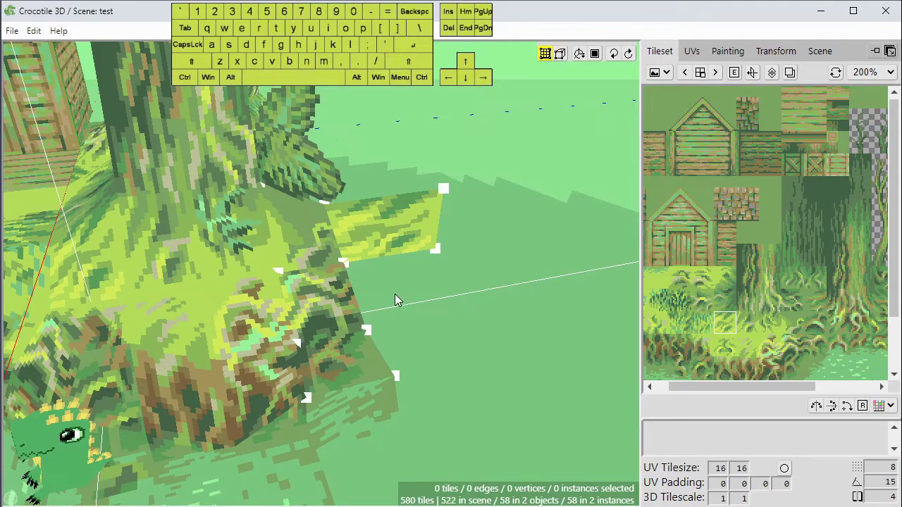
key("space")
left_click_drag(395, 299, 404, 308)
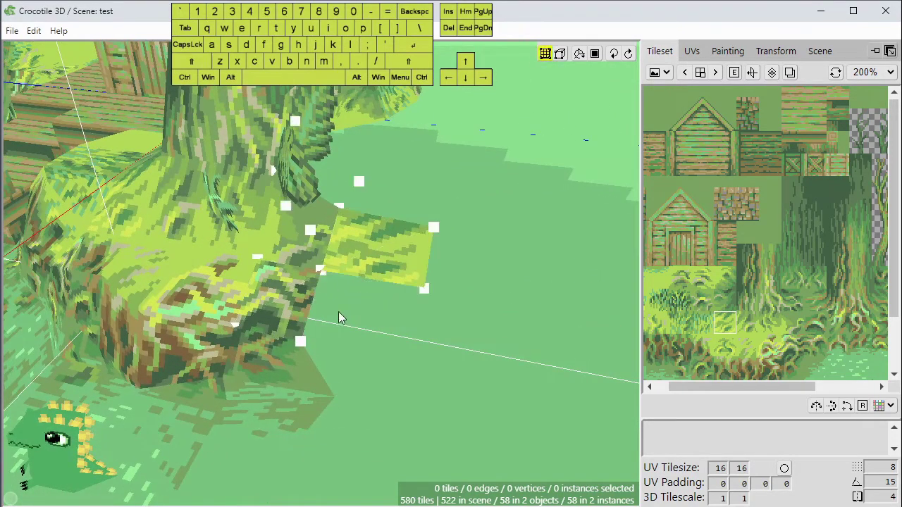
key("space")
left_click_drag(367, 336, 451, 333)
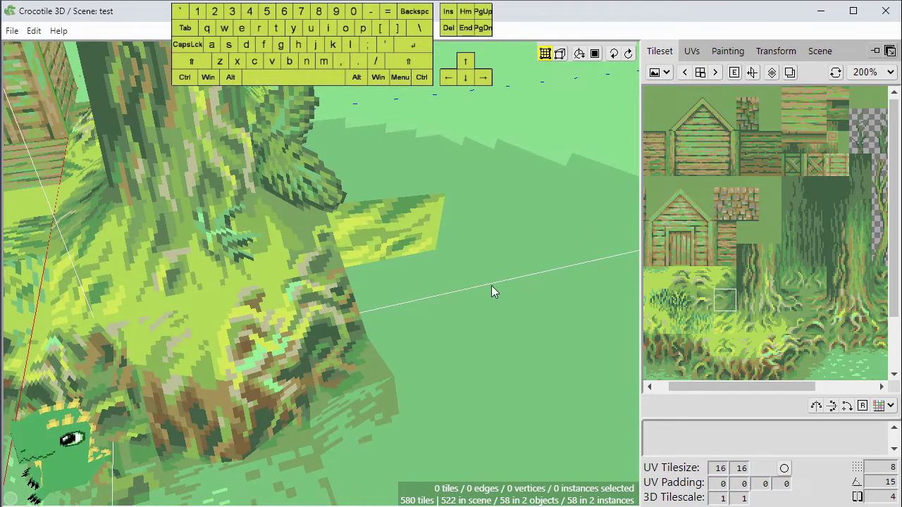
key("Tab")
left_click(514, 257)
key("space")
left_click_drag(479, 372, 518, 369)
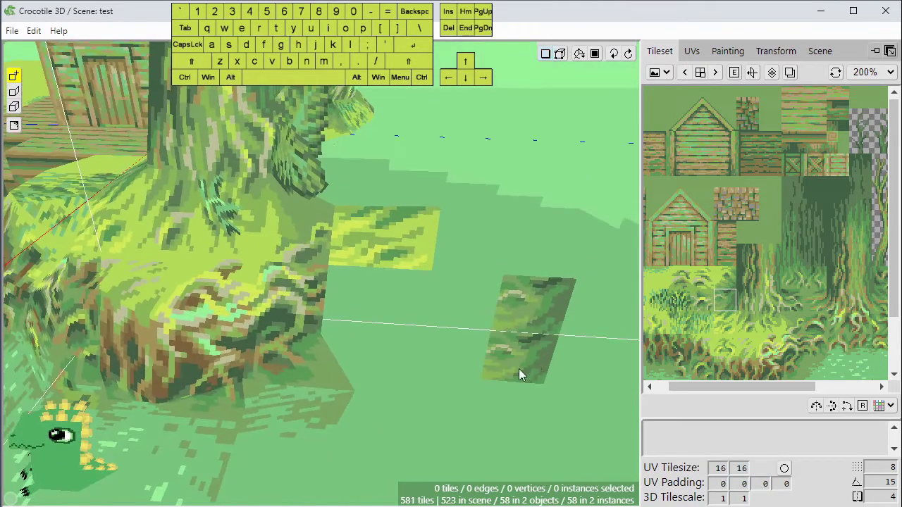
Move the darker tile's four corner vertices onto the mound's side vertices and the lighter grass tile's lower edge to attach it.
left_click_drag(503, 277, 331, 269, "shift")
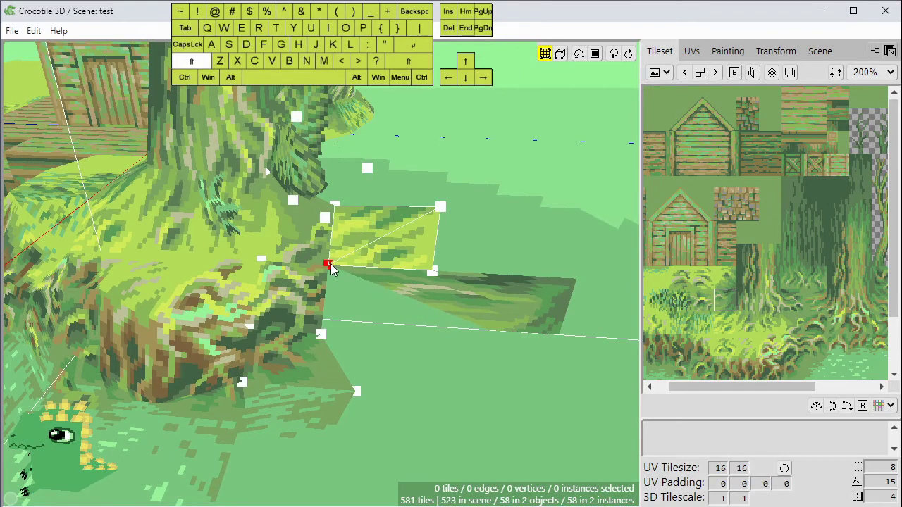
left_click_drag(490, 334, 322, 332)
left_click_drag(576, 280, 434, 272, "shift")
left_click_drag(528, 336, 359, 392, "shift")
key("space")
left_click_drag(437, 376, 407, 422)
left_click_drag(430, 299, 468, 321)
key("space")
left_click_drag(379, 274, 416, 362)
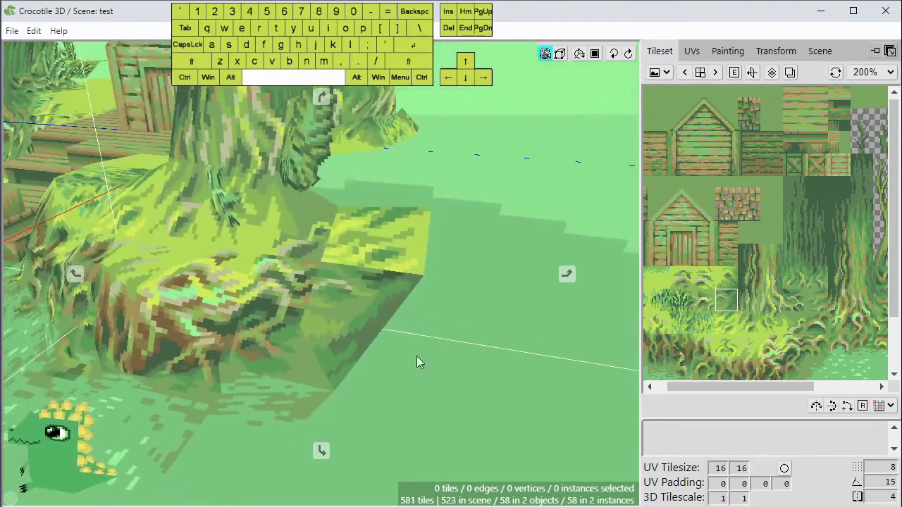
Select the lighter attached grass tile, flip its triangle diagonal, and clear the selection.
left_click(364, 244)
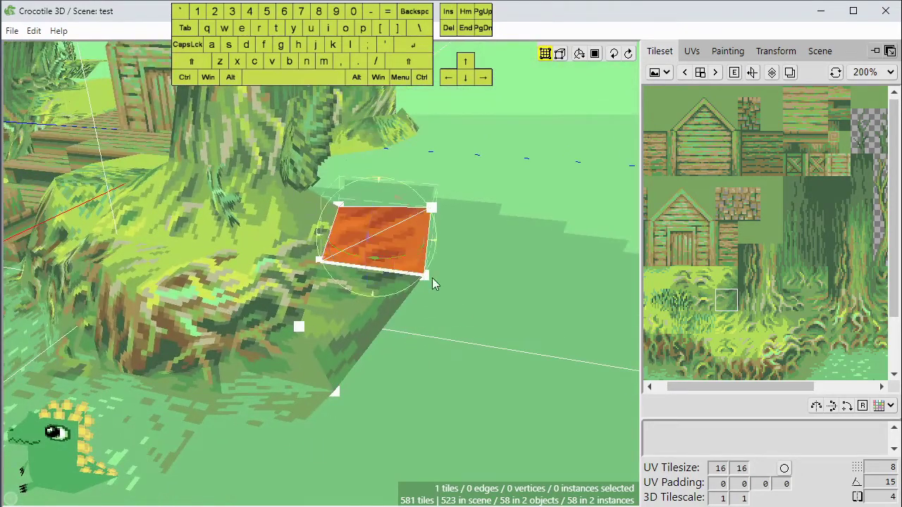
left_click_drag(391, 248, 445, 301)
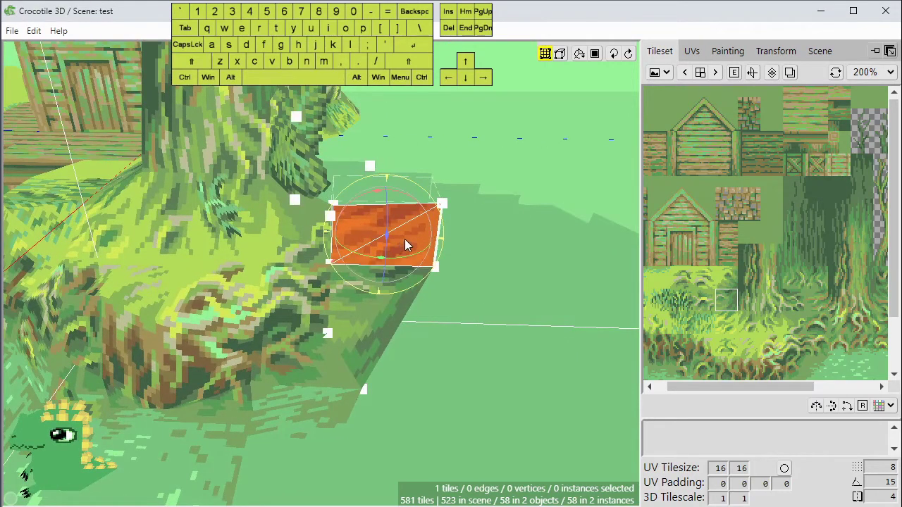
key("shift")
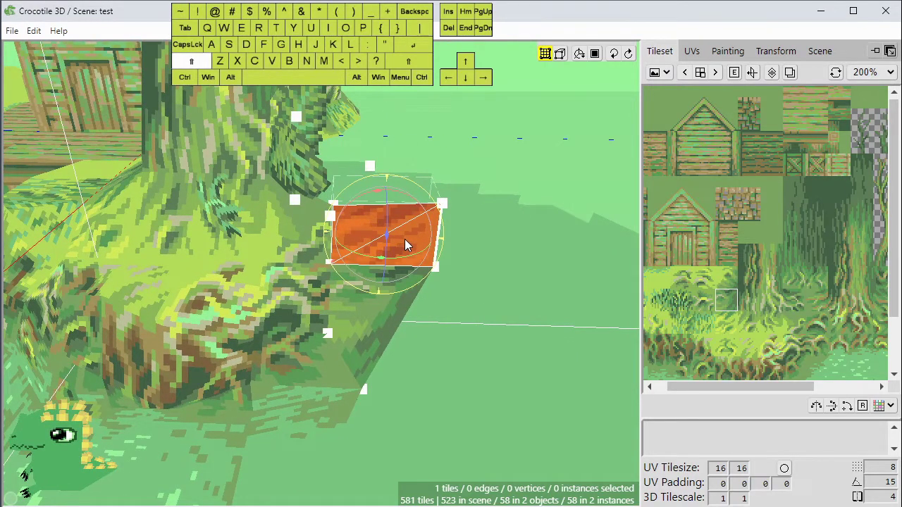
key("shift+f")
key("space")
left_click_drag(413, 264, 412, 329)
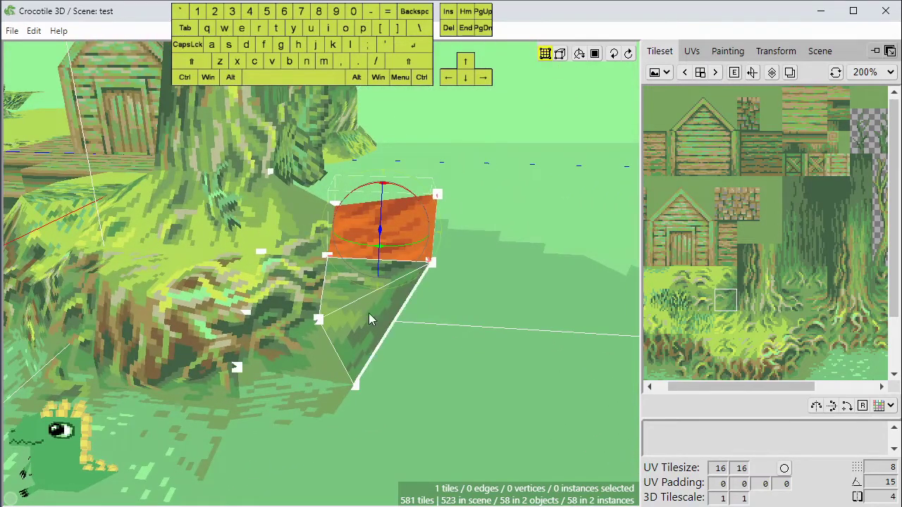
key("ctrl")
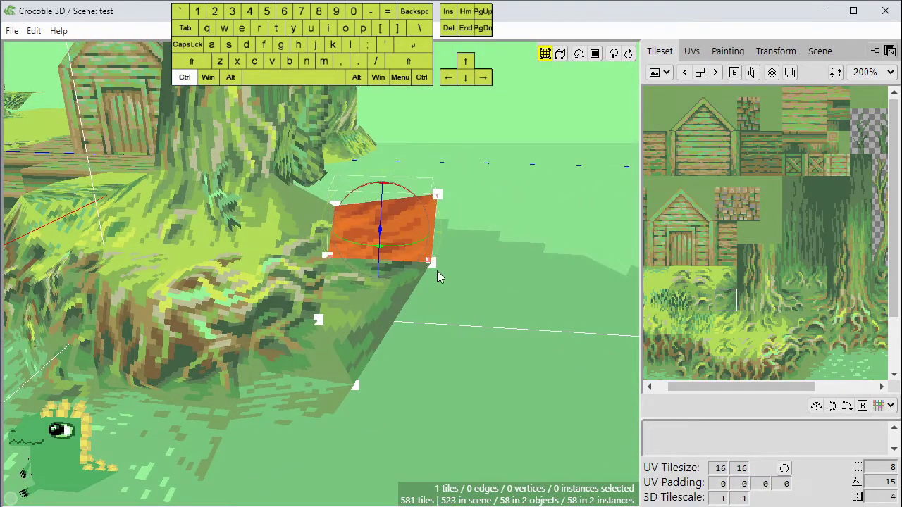
key("ctrl+d")
Select the attached darker tile and flip its triangle diagonal back and forth to compare both fold directions.
left_click(358, 313)
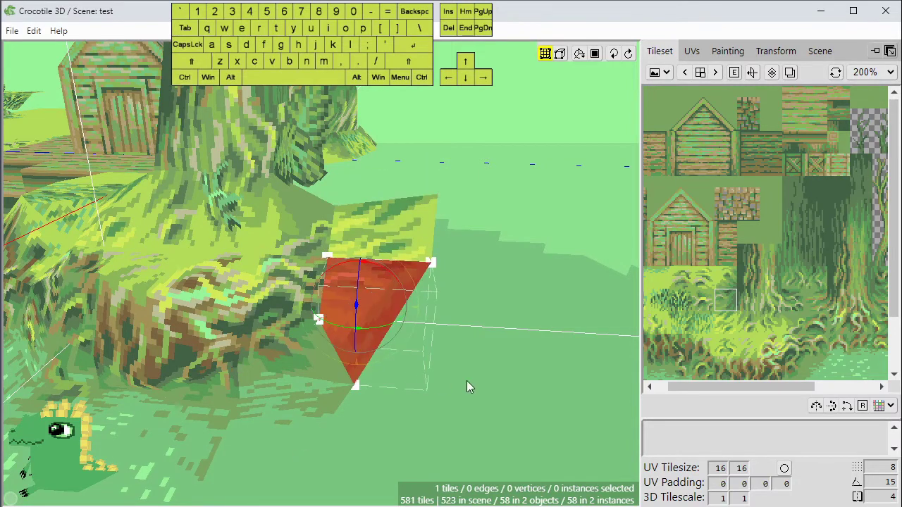
scroll(468, 380, "up", 1)
key("shift")
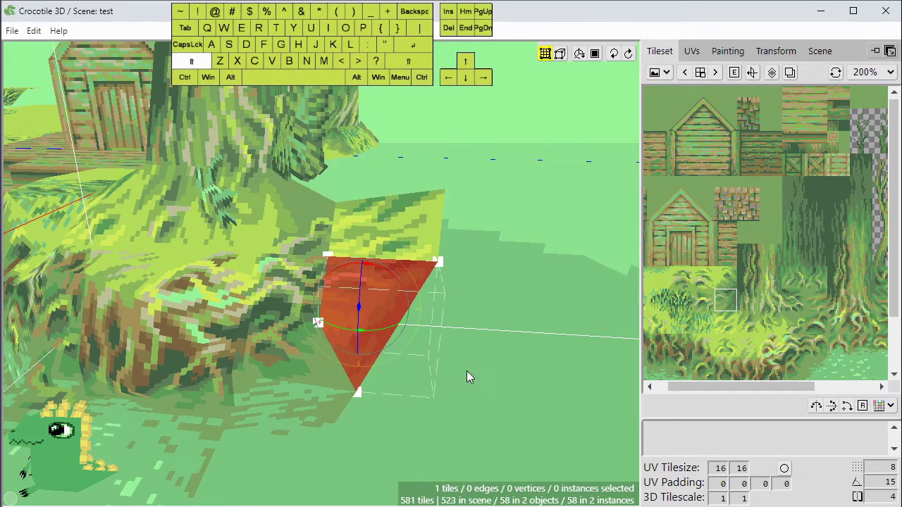
key("shift+f")
right_click_drag(467, 371, 313, 336)
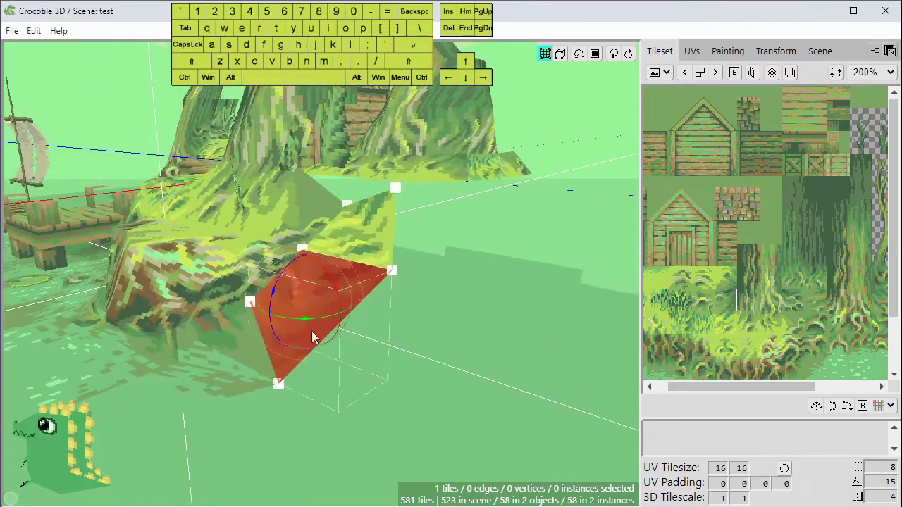
key("shift")
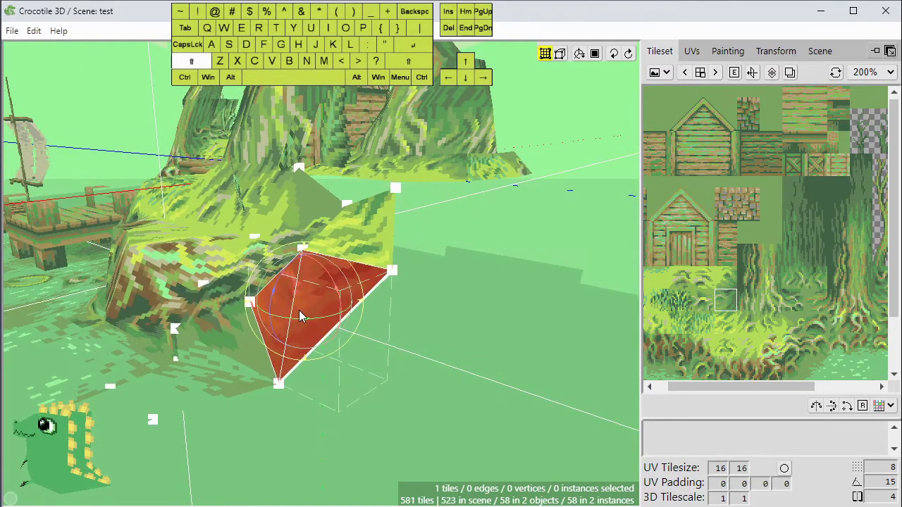
key("shift+f")
key("shift+f")
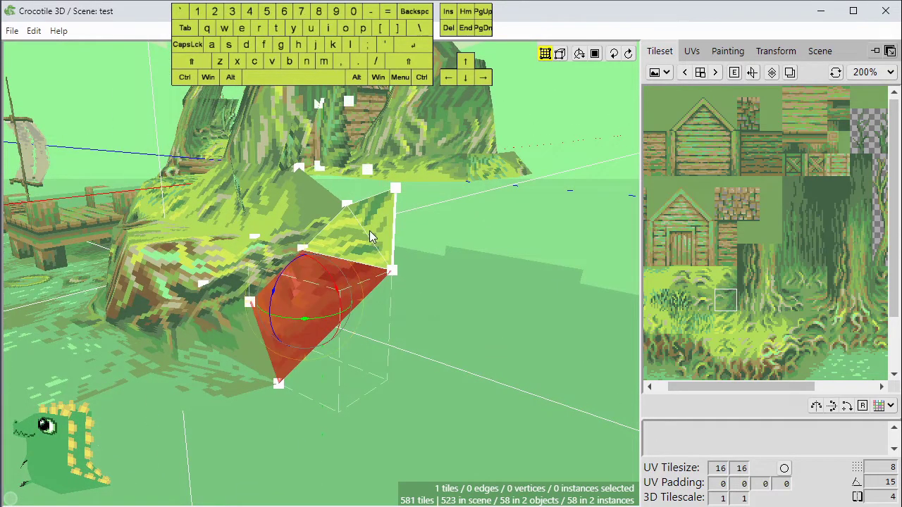
Add the lighter grass tile to the selection, flip the triangle diagonals, and clear the selection.
left_click(371, 235)
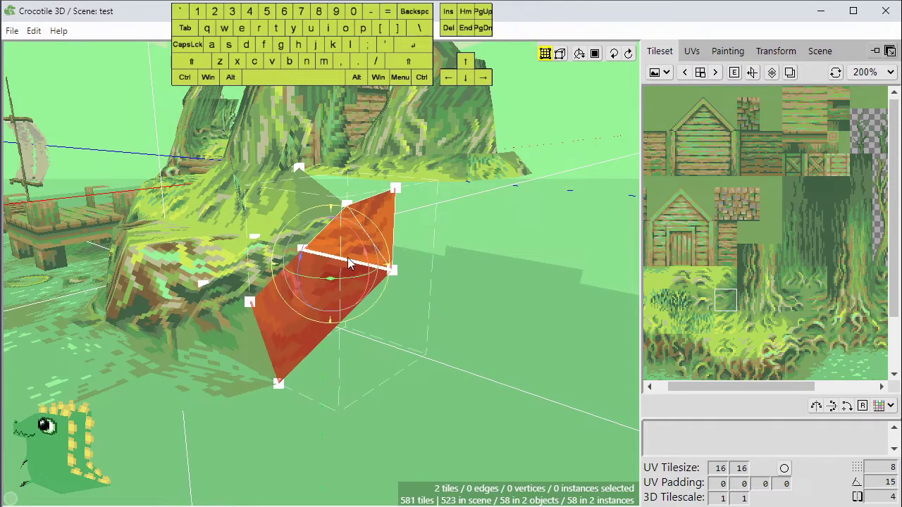
key("shift")
key("f")
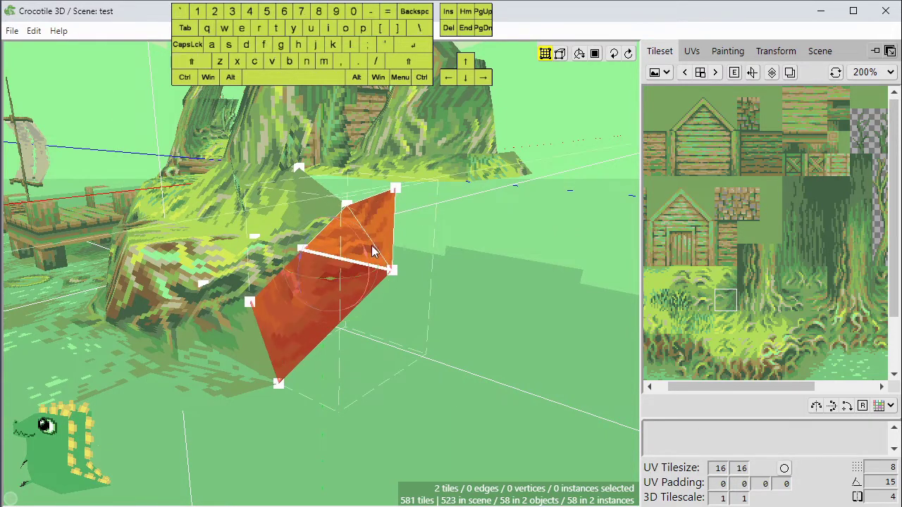
left_click(379, 234, "shift")
key("ctrl+d")
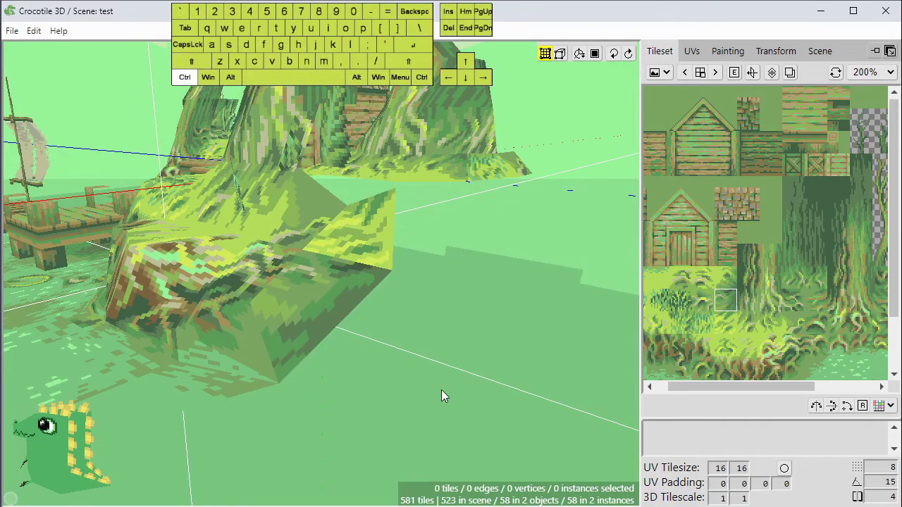
Select the outer corner vertices shared by the two attached tiles, nudge them to reshape the corner, and clear the selection.
key("space")
mouse_move(282, 274)
left_mouse_down()
mouse_move(412, 285)
mouse_move(416, 338)
mouse_move(409, 293)
mouse_move(285, 285)
left_mouse_up()
left_click(365, 260)
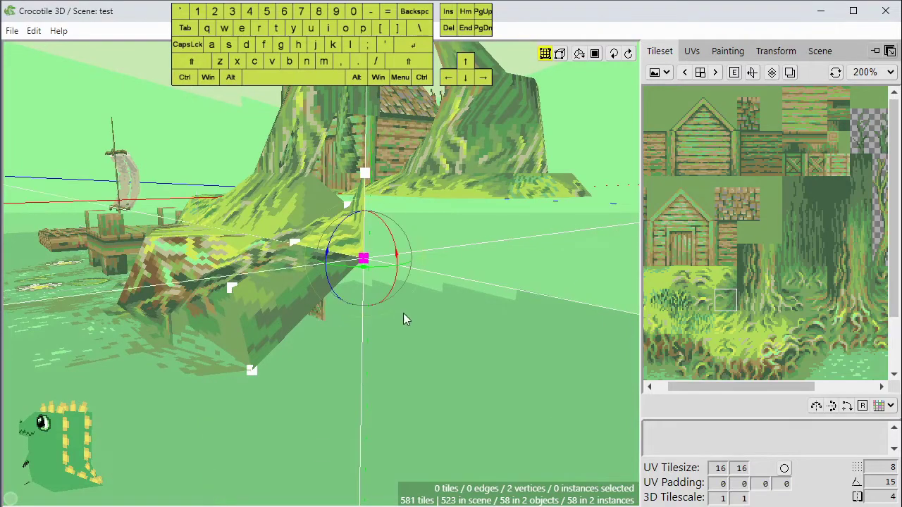
key("space")
left_click_drag(403, 314, 317, 317)
key("space")
left_click_drag(353, 394, 458, 392)
key("a")
key("d")
key("s")
key("space")
mouse_move(365, 391)
left_mouse_down()
mouse_move(409, 393)
mouse_move(422, 440)
mouse_move(388, 390)
mouse_move(458, 377)
mouse_move(445, 389)
mouse_move(473, 385)
left_mouse_up()
key("ctrl+d")
Draw one root-covered bank tile from the tileset in the open space beside the attached tiles' shared outer corner.
key("space")
scroll(458, 377, "down", 3)
scroll(473, 386, "up", 3)
key("Tab")
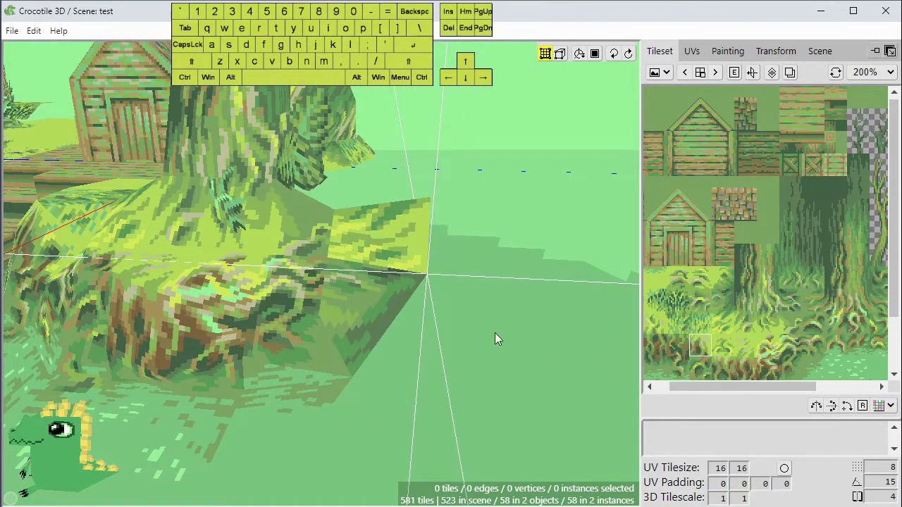
key("Tab")
left_click(461, 320)
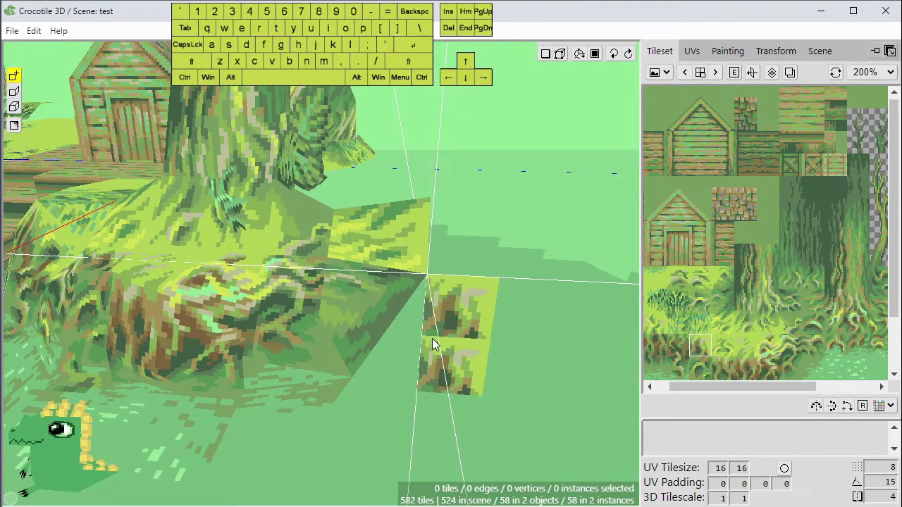
Attach the bank tile's lower inner vertex to the darker tile's bottom vertex, nudge its lower outer vertex into line, and clear the selection.
key("Tab")
left_click_drag(424, 338, 357, 383, "shift")
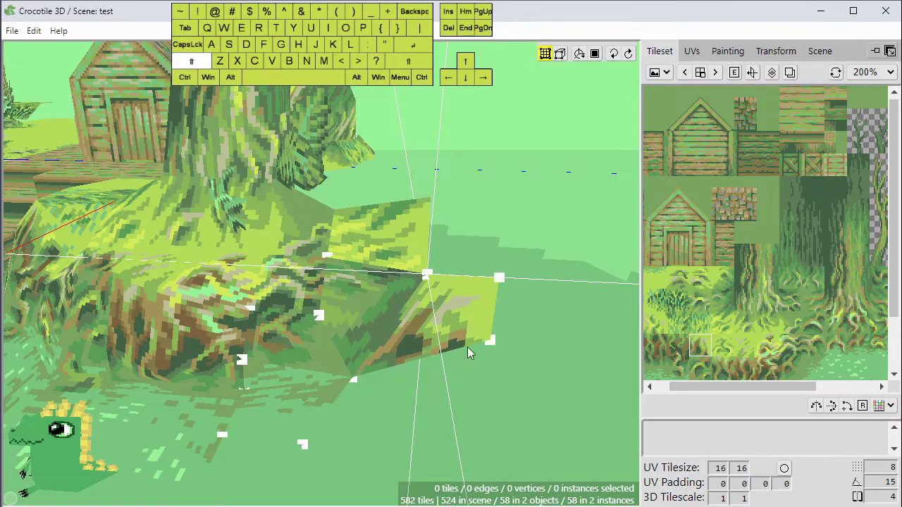
left_click_drag(493, 343, 509, 366)
key("space")
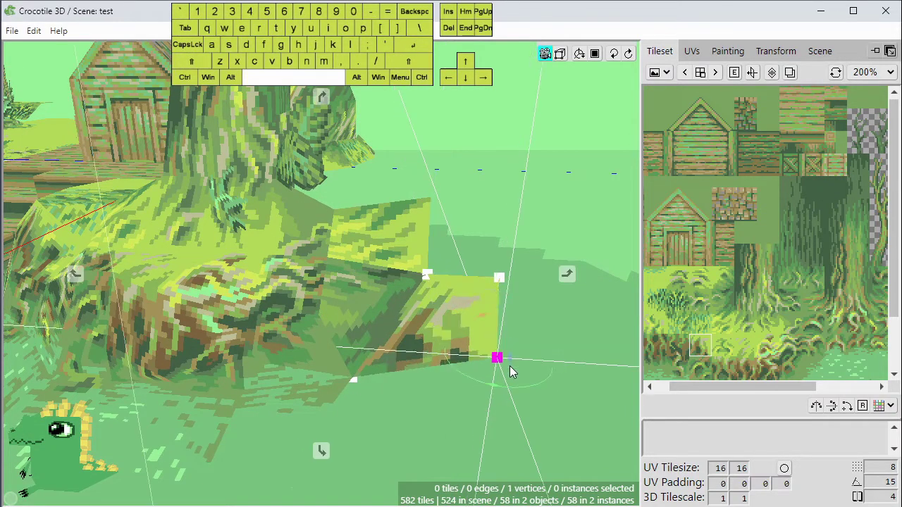
key("s")
key("a")
key("ctrl+d")
key("space")
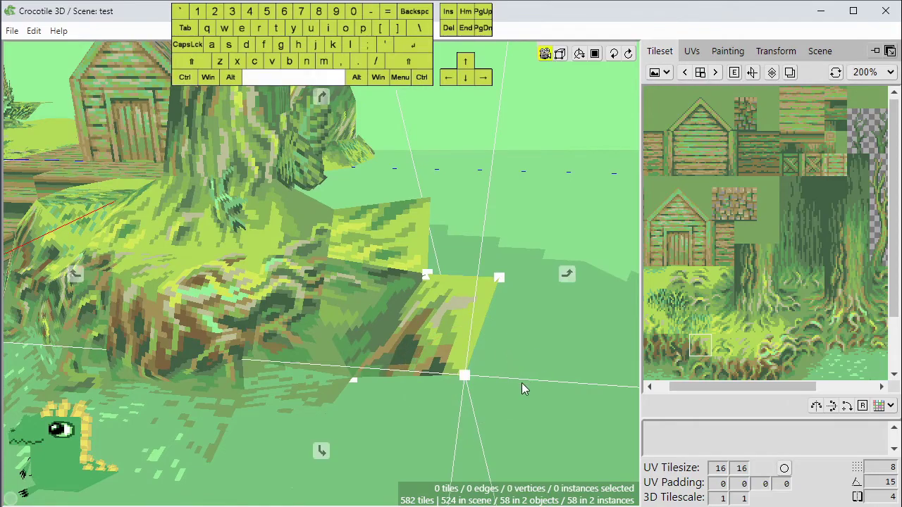
mouse_move(522, 384)
left_mouse_down()
mouse_move(352, 381)
mouse_move(504, 384)
mouse_move(521, 373)
left_mouse_up()
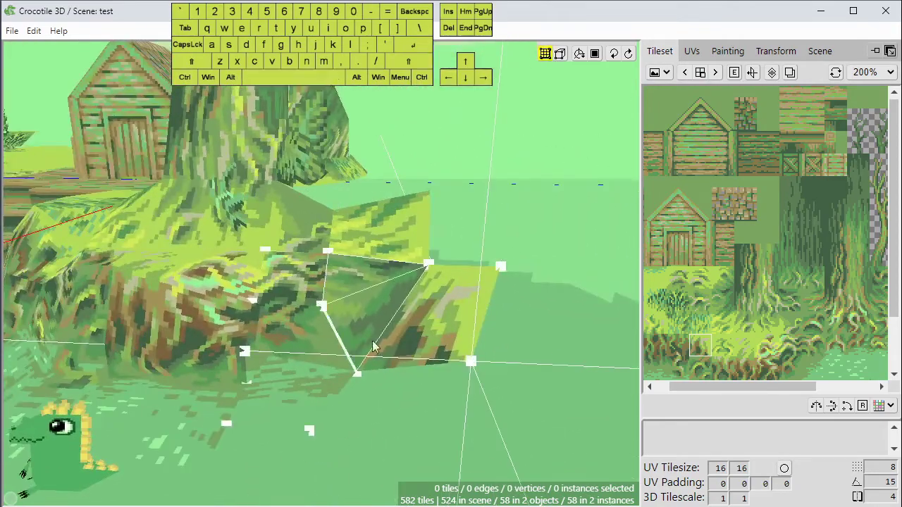
key("space")
left_click_drag(375, 347, 395, 317)
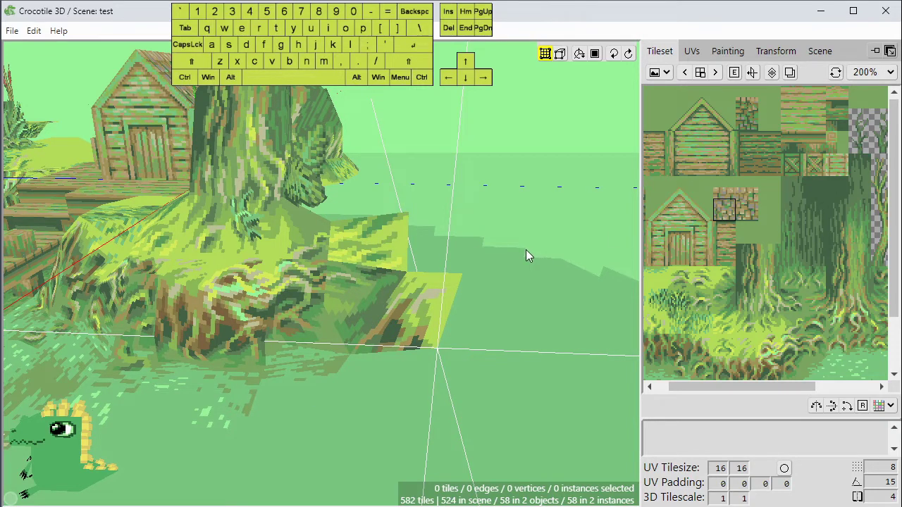
Paint the cobblestone tile's texture over the attached tiles and the mound's existing faces.
key("Tab")
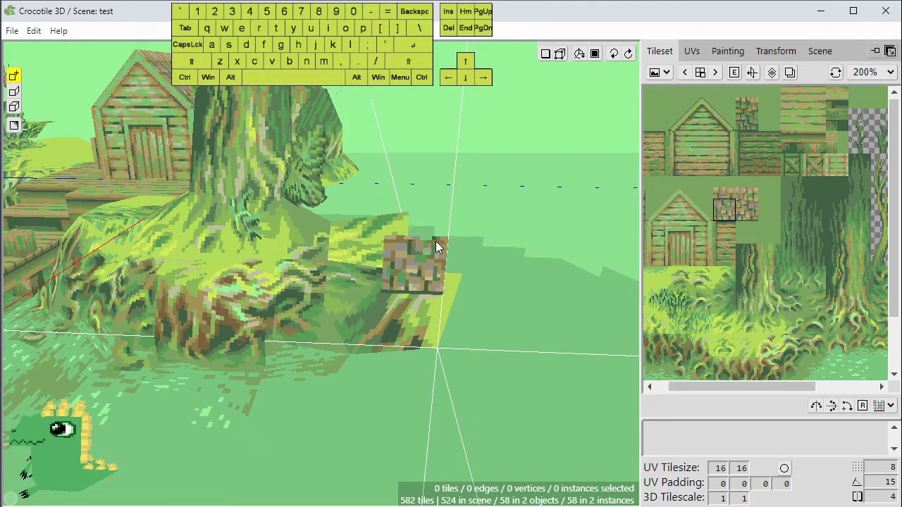
key("alt")
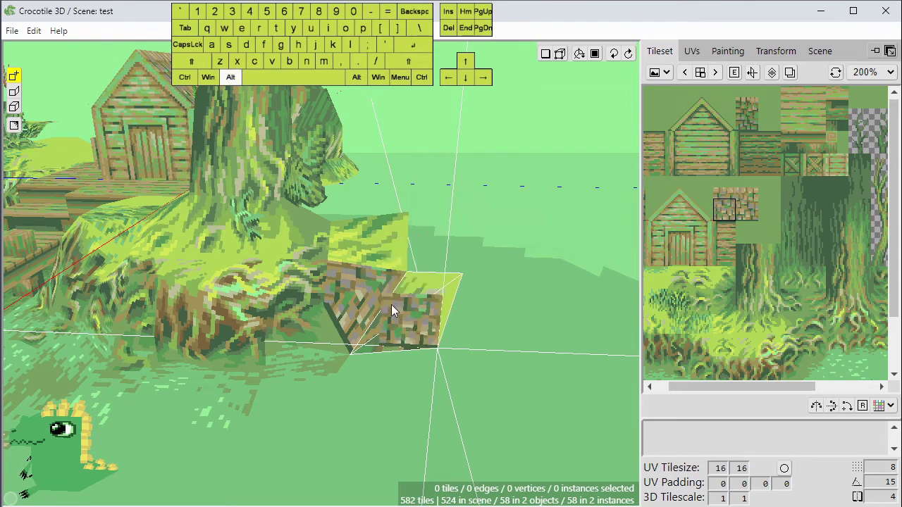
mouse_move(413, 312)
left_mouse_down("alt")
mouse_move(365, 241)
mouse_move(298, 238)
mouse_move(181, 312)
mouse_move(218, 208)
mouse_move(331, 337)
mouse_move(272, 222)
mouse_move(266, 379)
mouse_move(566, 405)
left_mouse_up("alt")
key("space")
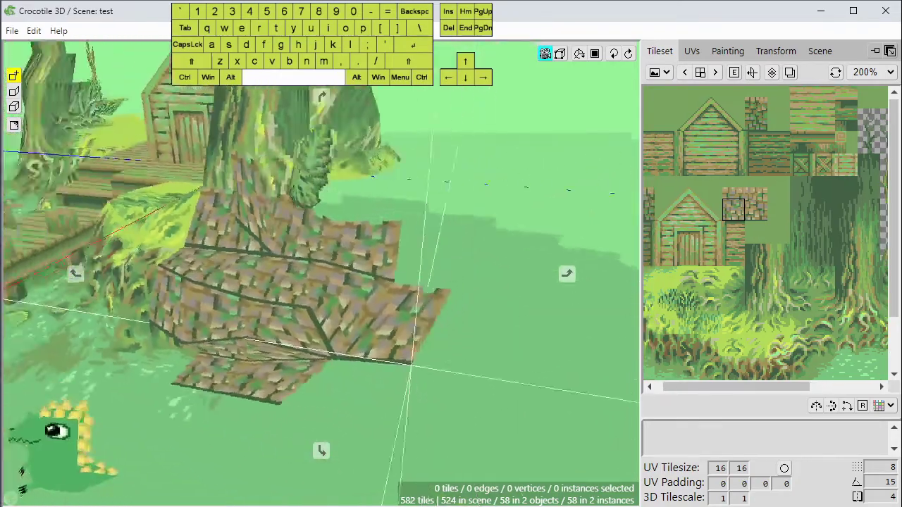
key("space")
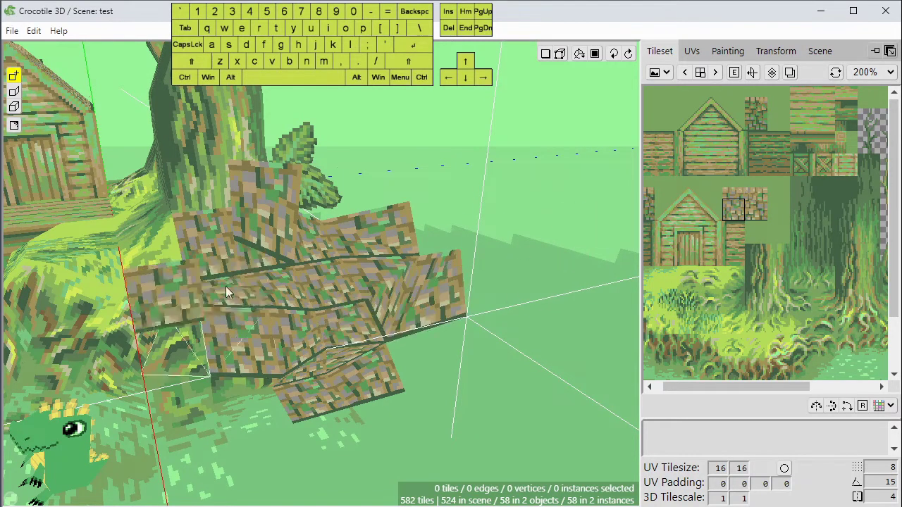
left_click_drag(455, 365, 399, 365)
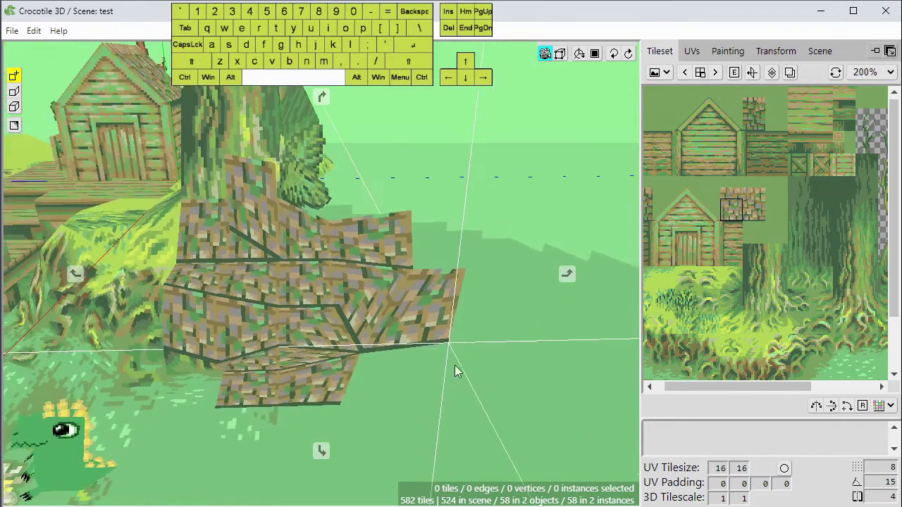
Undo the cobblestone painting on the mound and the attached tiles.
key("ctrl+z")
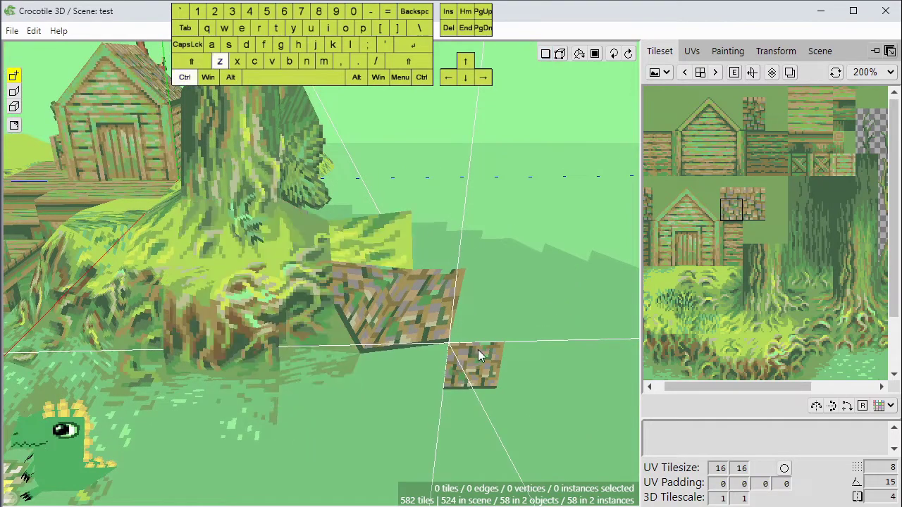
key("ctrl+z")
key("ctrl+z")
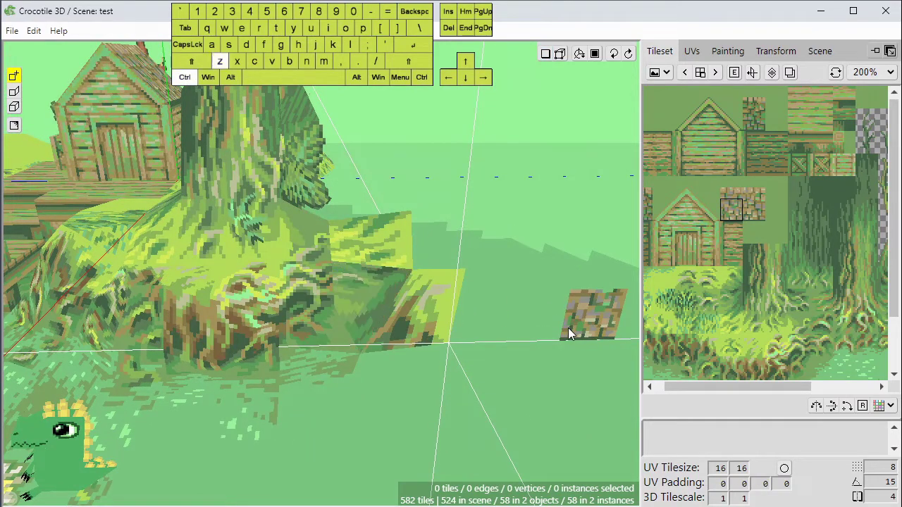
Sample the brown root texture from the mound's side and paint it across the row of faces along its lower bank.
key("alt")
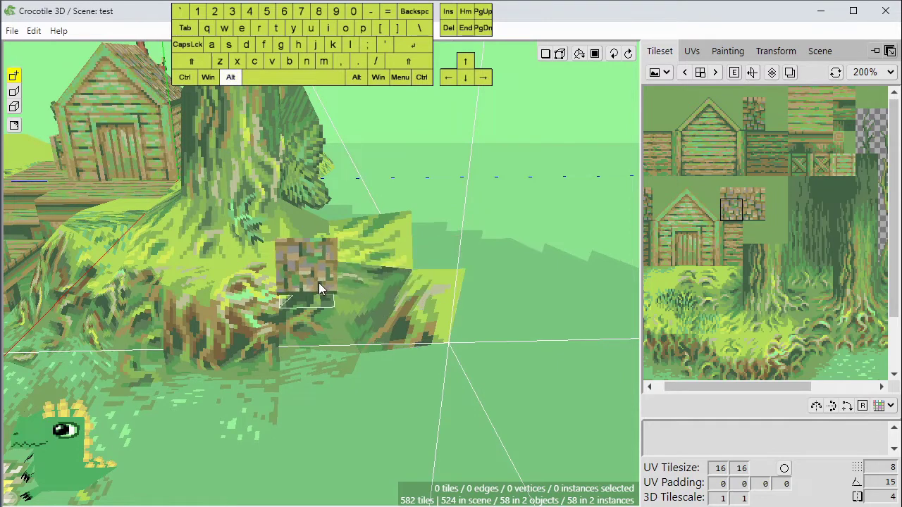
left_click(252, 291, "alt")
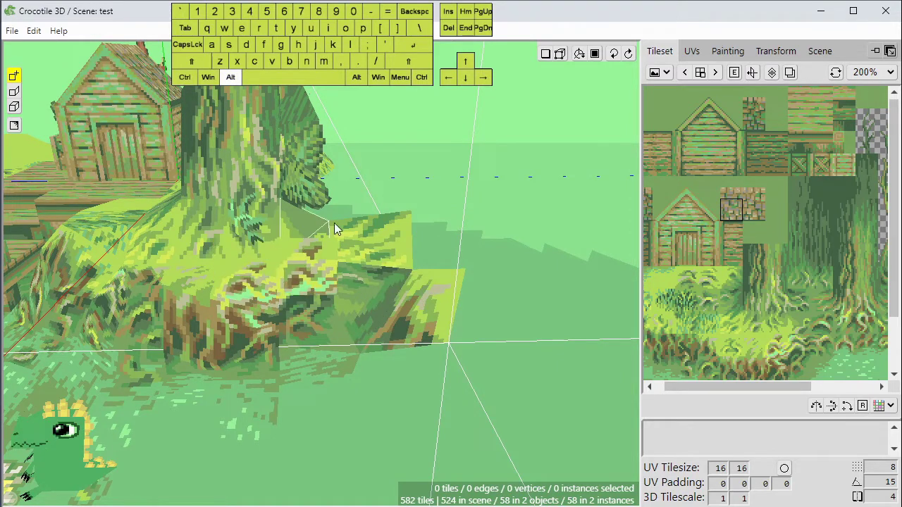
left_click(196, 336, "alt")
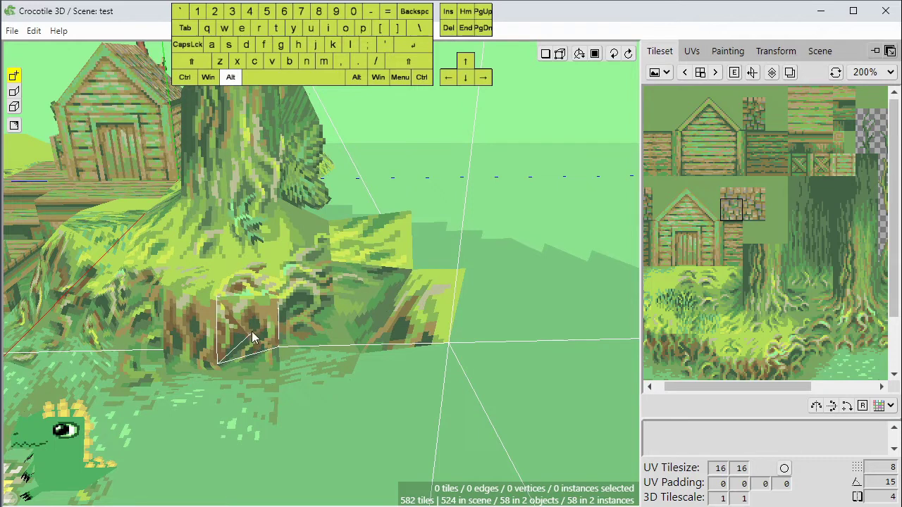
left_click(251, 332)
mouse_move(312, 319)
left_mouse_down("alt")
mouse_move(151, 325)
mouse_move(129, 375)
mouse_move(89, 328)
left_mouse_up("alt")
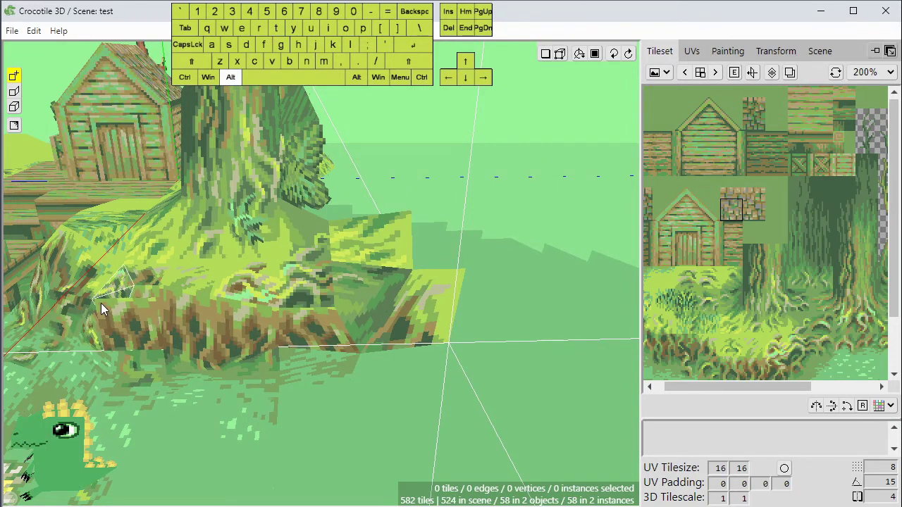
key("space")
left_click_drag(451, 451, 338, 435)
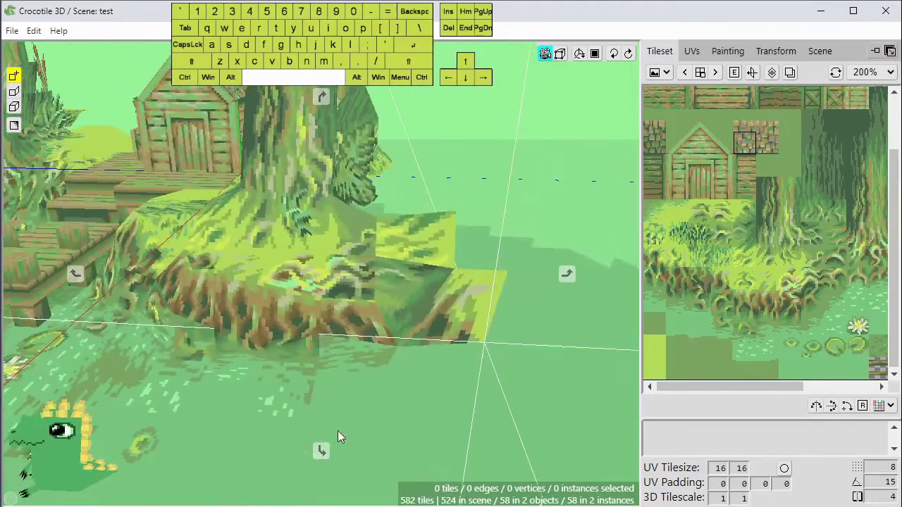
Undo the brown root painting along the mound's lower bank.
key("ctrl+z")
key("ctrl+z")
key("ctrl+z")
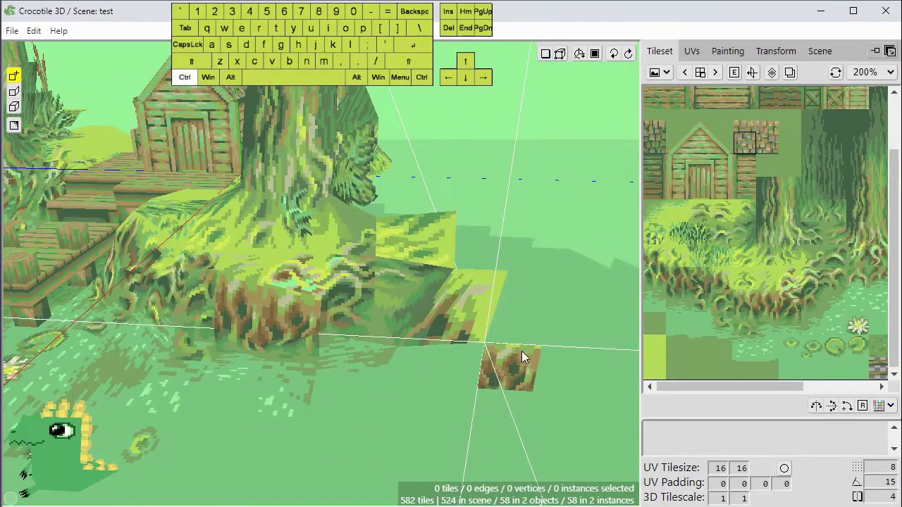
key("space")
left_click_drag(416, 322, 408, 303)
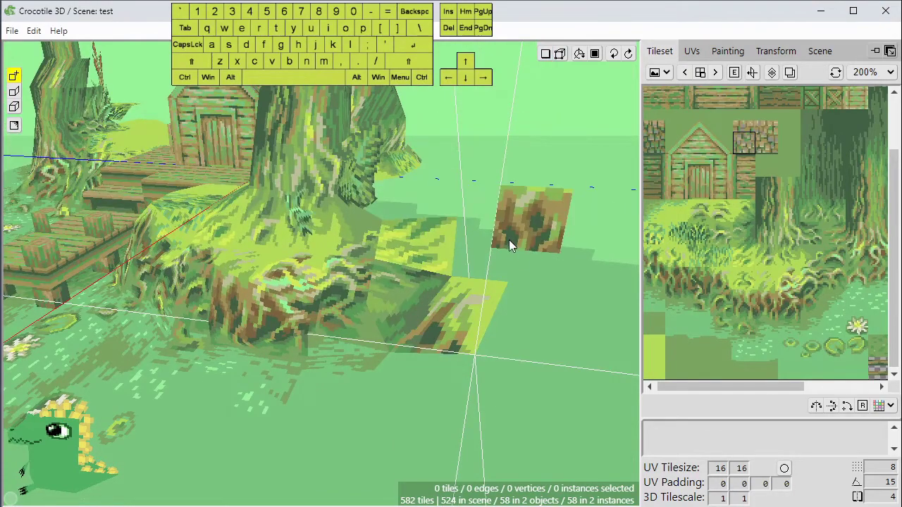
key("space")
left_click_drag(509, 239, 499, 217)
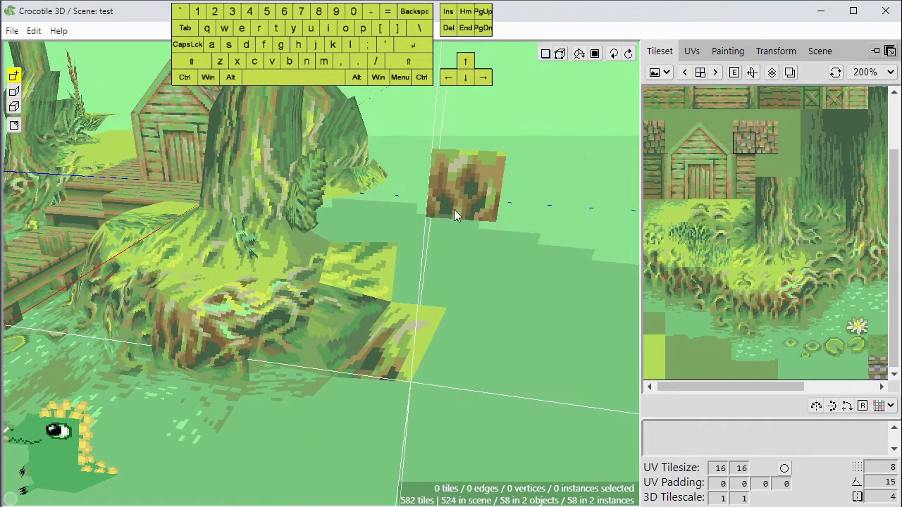
key("space")
right_click_drag(555, 304, 509, 277)
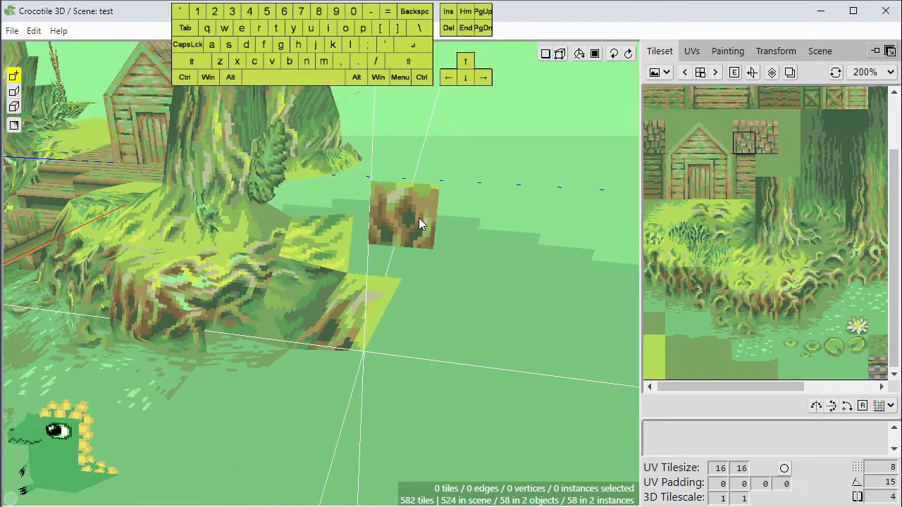
Rotate, flip and mirror the brown root tile previewed beside the mound.
key("e")
key("e")
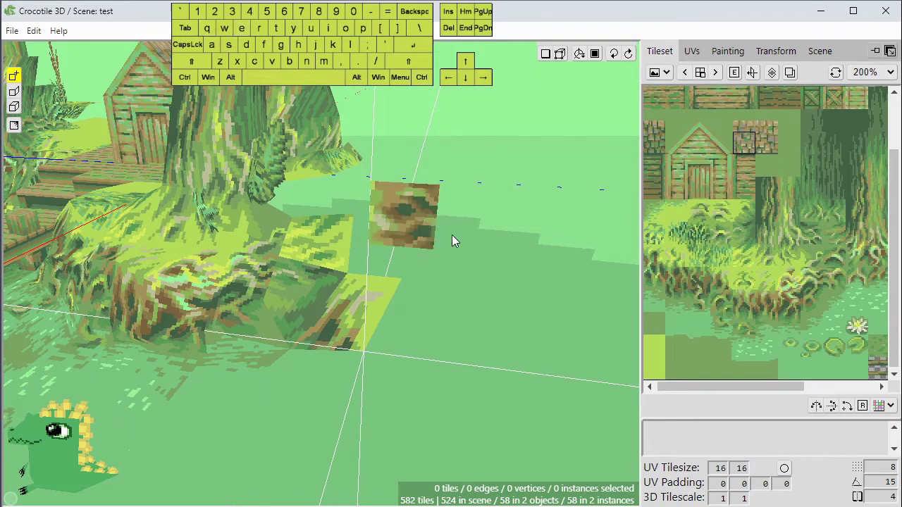
key("e")
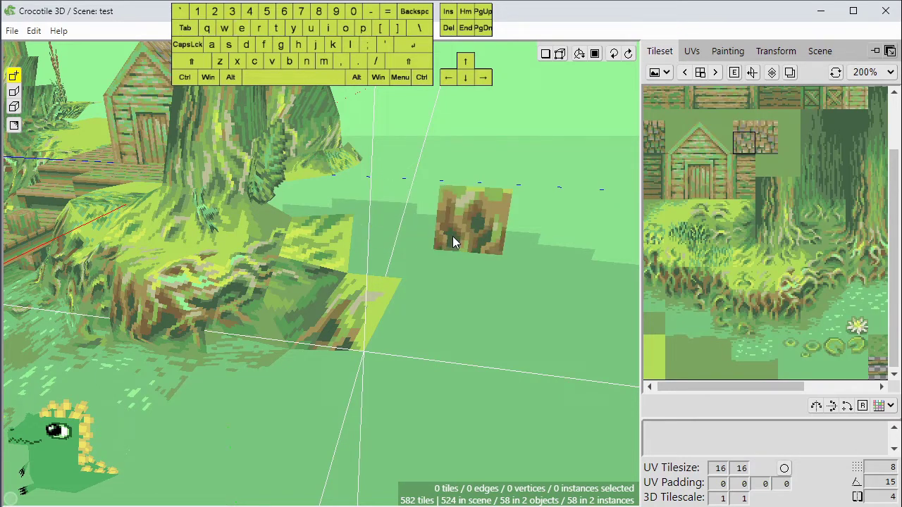
key("e")
key("f")
key("r")
key("r")
key("space")
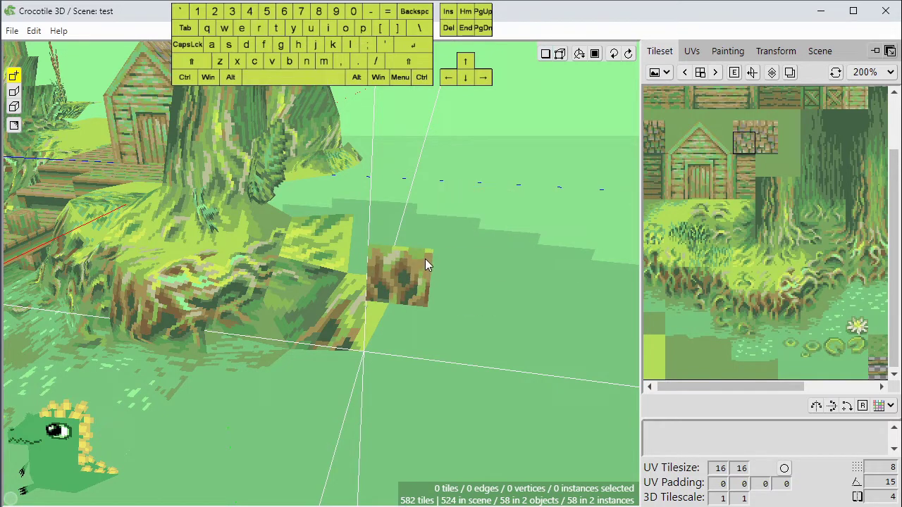
key("r")
key("r")
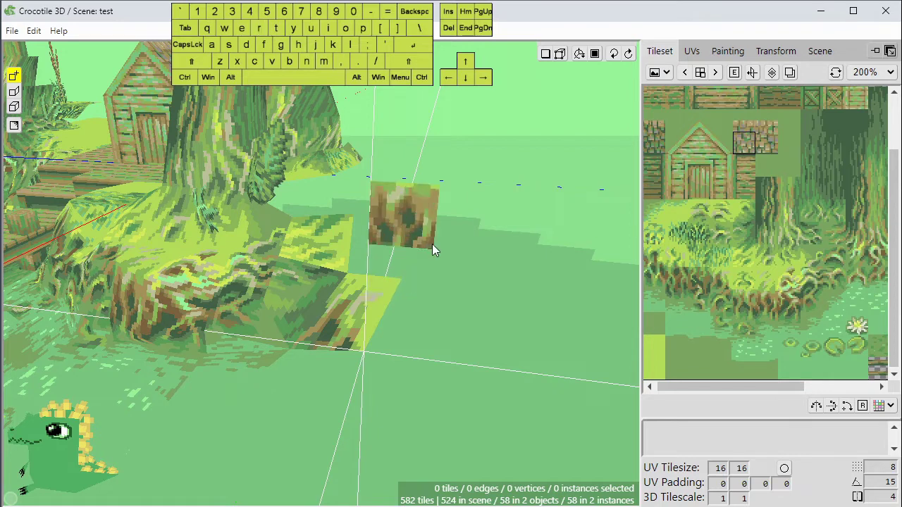
key("f")
Paint the brown root texture over the dark attached face beside the mound, rotating the texture and repainting it.
key("space")
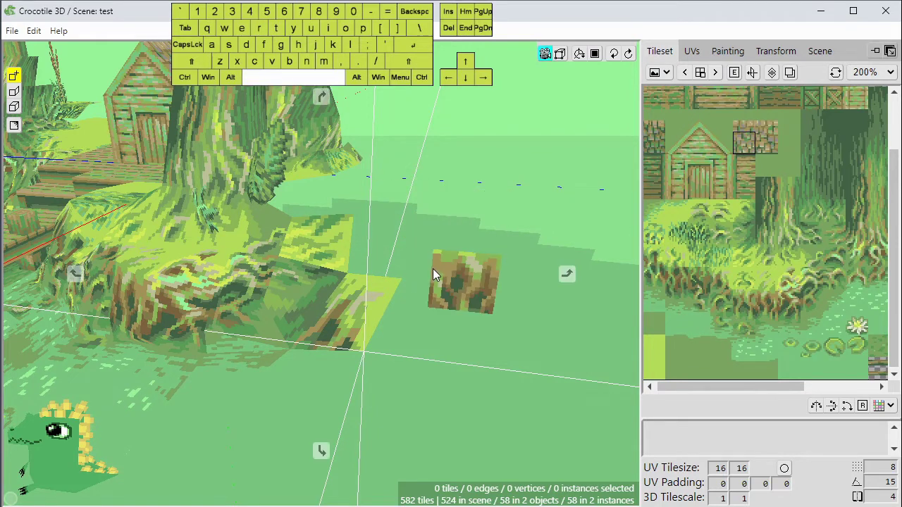
left_click_drag(432, 268, 452, 263)
right_click_drag(433, 268, 496, 258)
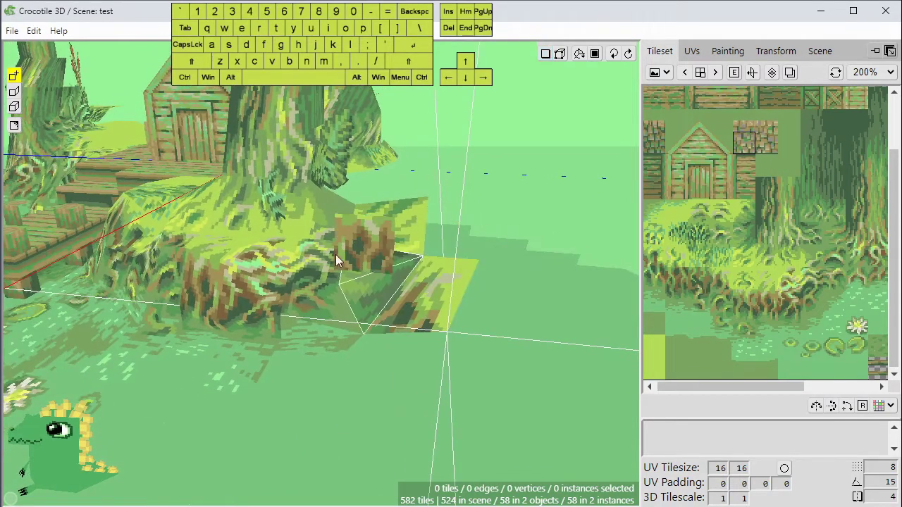
key("space")
mouse_move(299, 240)
left_mouse_down()
mouse_move(331, 243)
mouse_move(305, 253)
left_mouse_up()
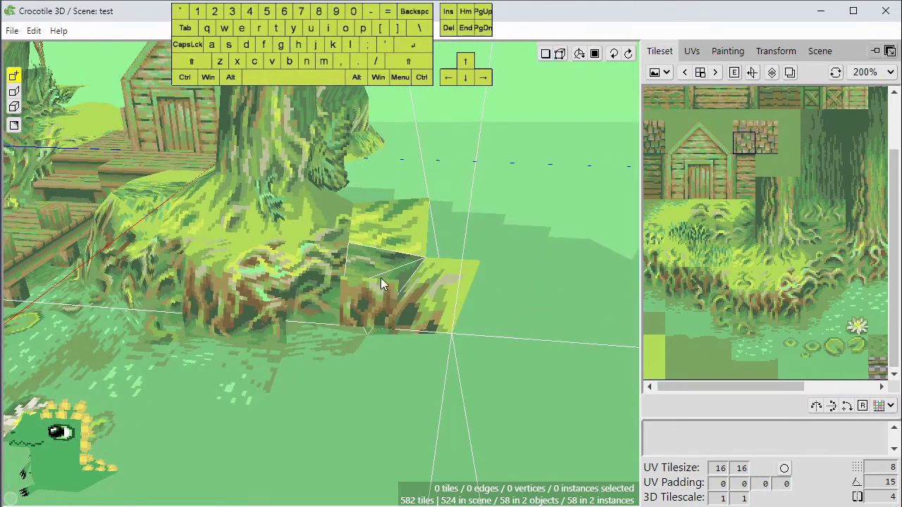
key("alt")
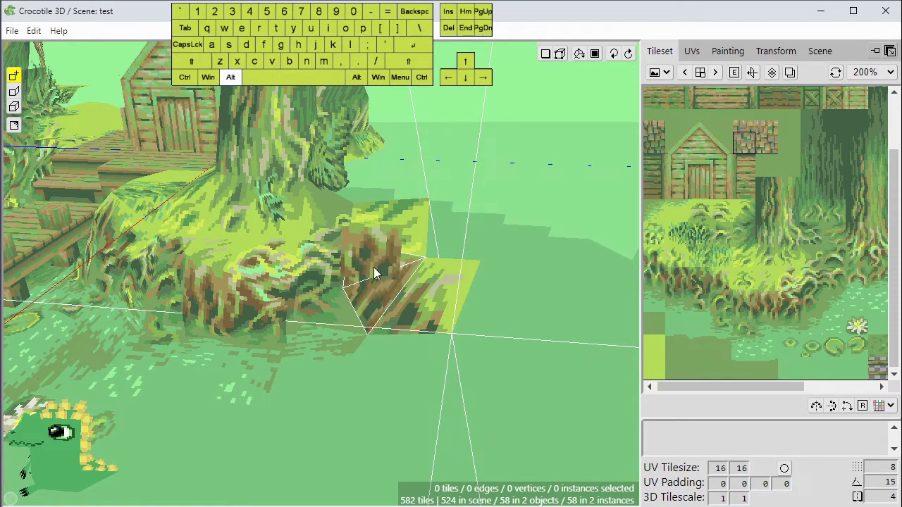
key("e")
key("alt")
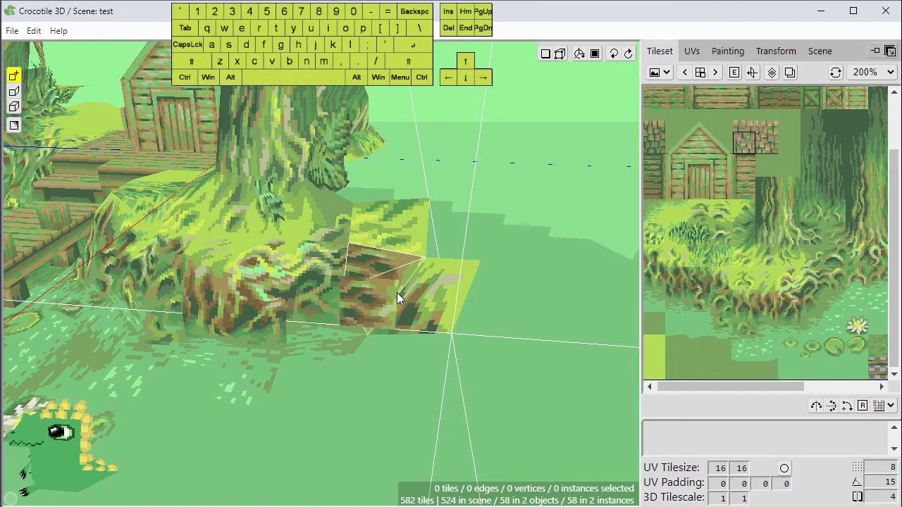
key("alt")
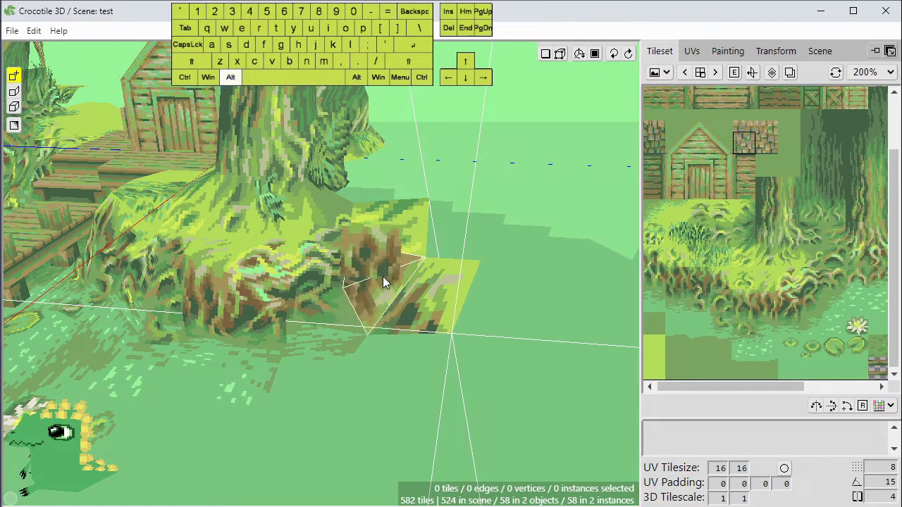
key("space")
mouse_move(546, 312)
left_mouse_down()
mouse_move(606, 316)
mouse_move(528, 310)
left_mouse_up()
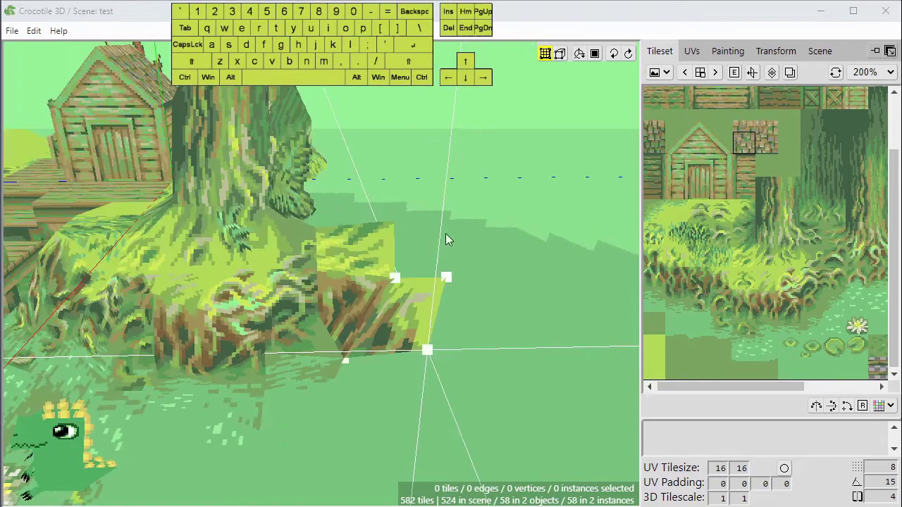
right_click(445, 239)
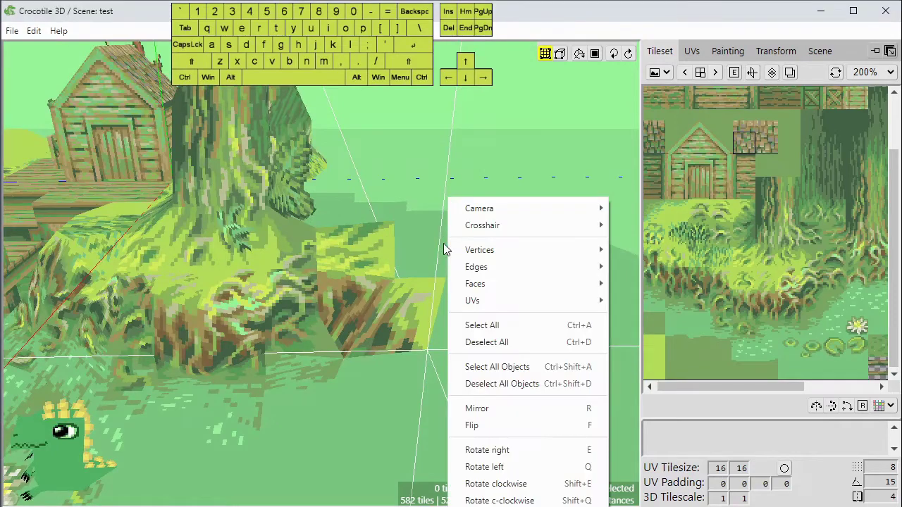
key("space")
left_click(387, 165)
key("space")
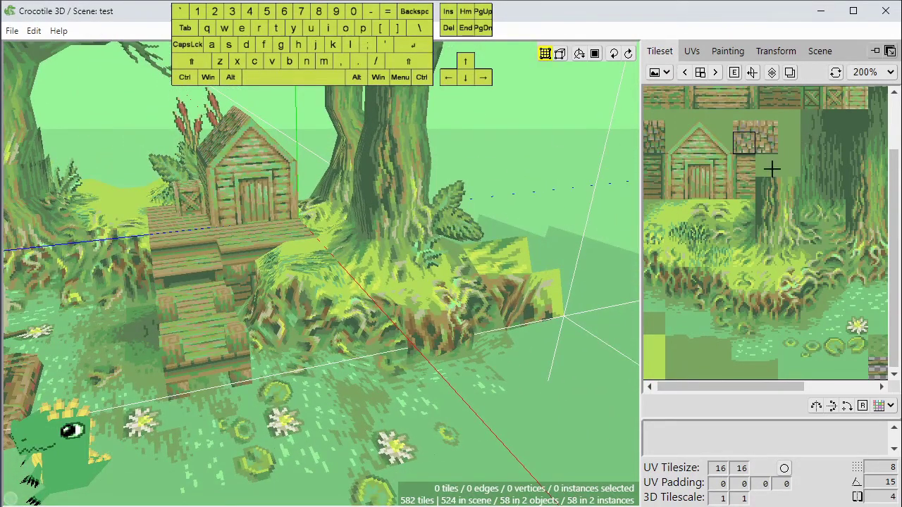
scroll(713, 167, "down", 1)
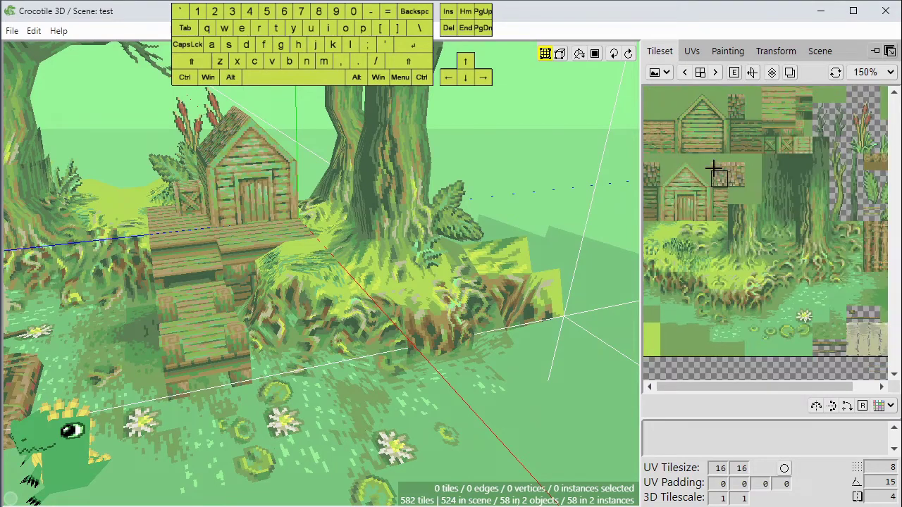
left_click(703, 162)
left_click(736, 211)
left_click(731, 149)
Start a blank tileset of 16 by 16 tiles and set its fill colour to grey.
left_click(660, 73)
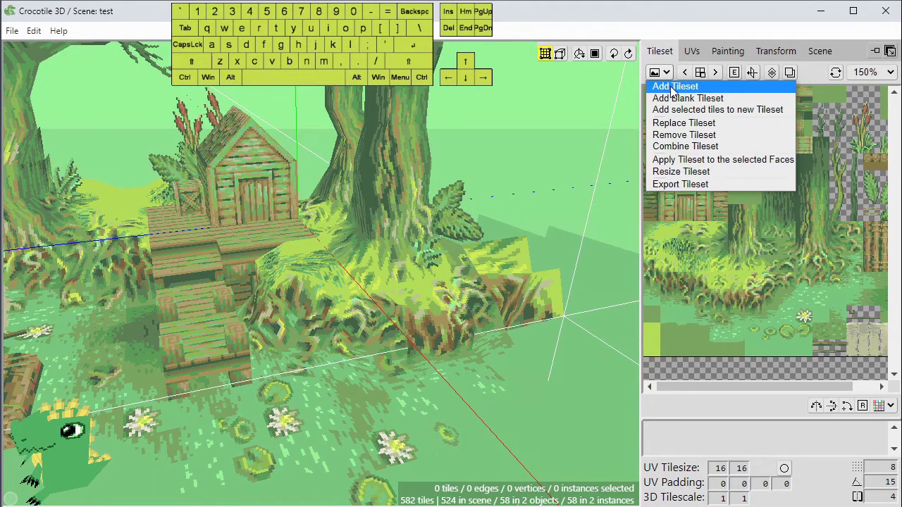
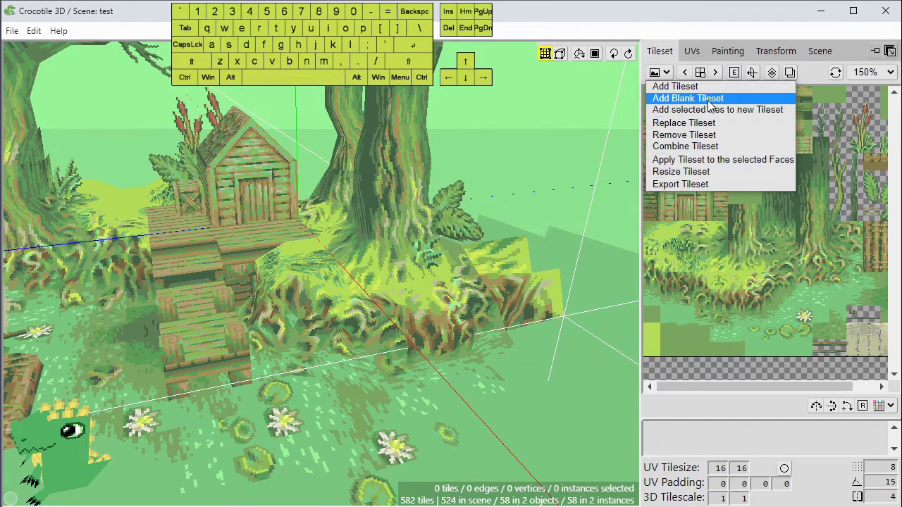
left_click(687, 98)
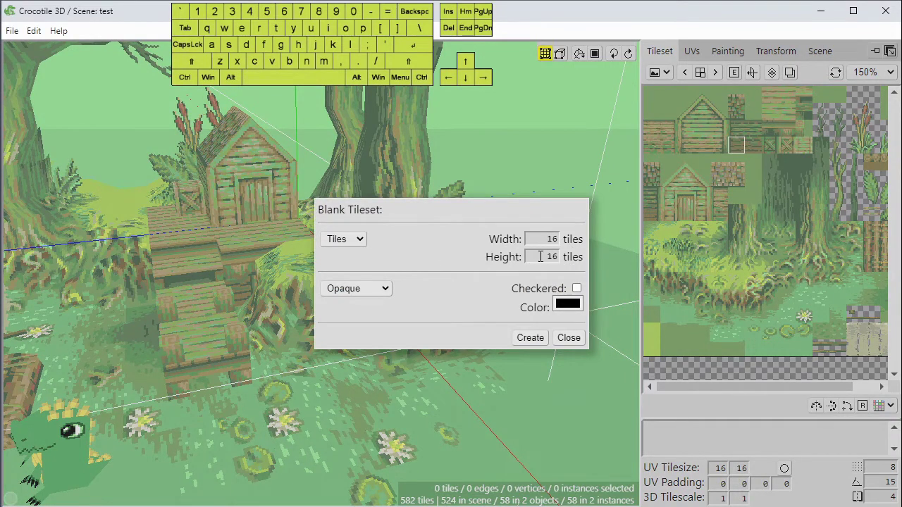
left_click(352, 239)
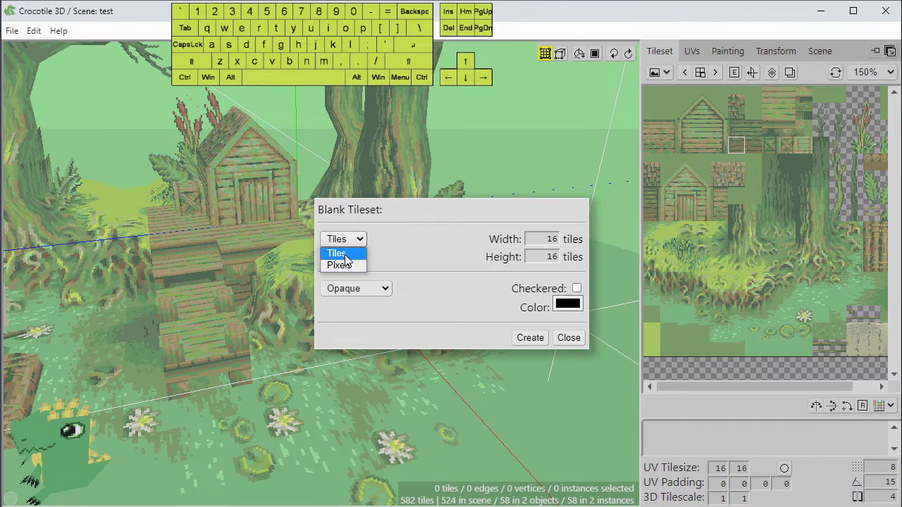
left_click(388, 232)
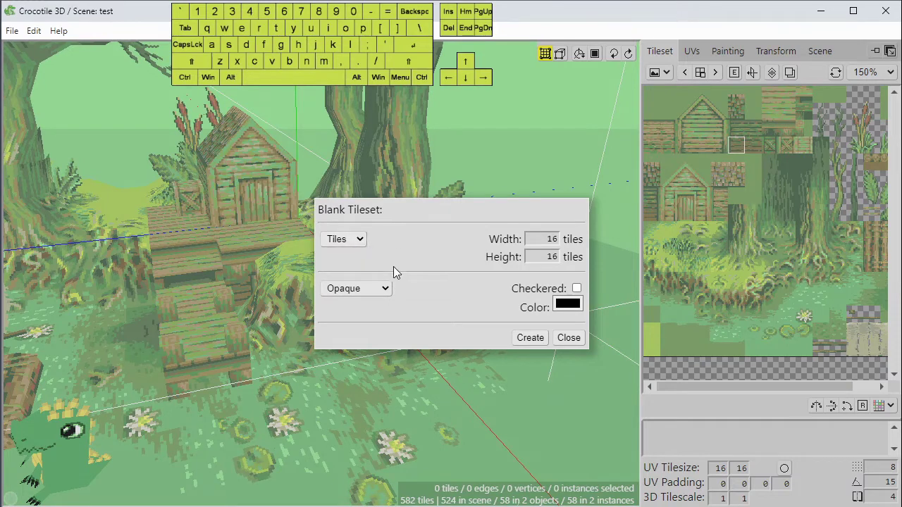
left_click(568, 305)
left_click(574, 348)
left_click_drag(574, 348, 570, 358)
left_click(501, 318)
Switch the fill to Transparent and back to Opaque, and create the blank grey tileset.
left_click(381, 291)
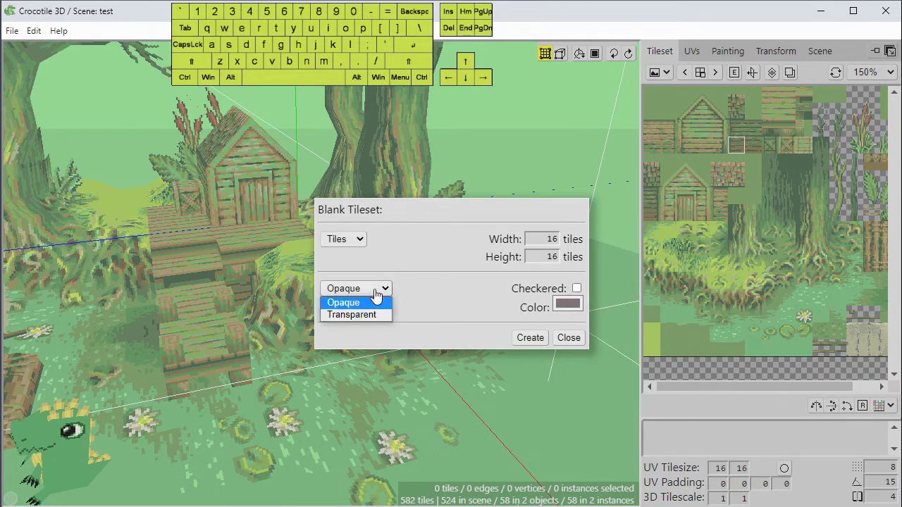
left_click(371, 317)
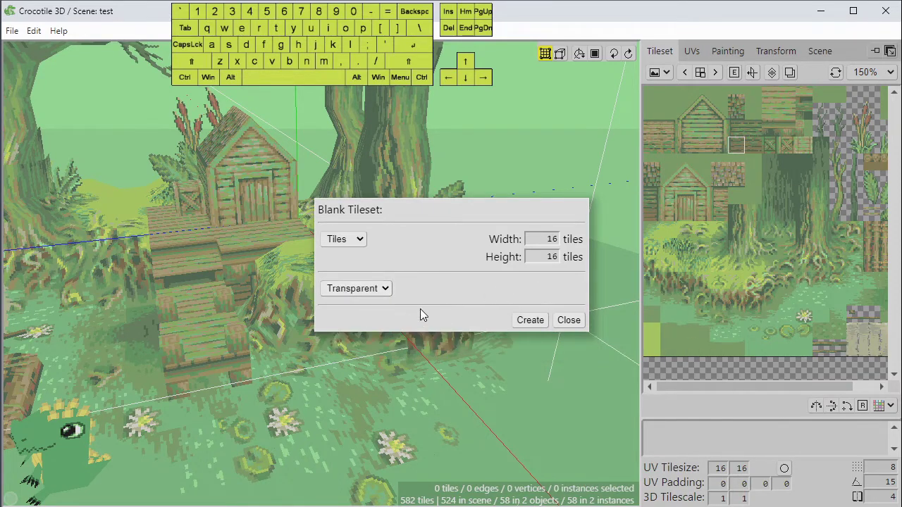
left_click(383, 290)
left_click(374, 300)
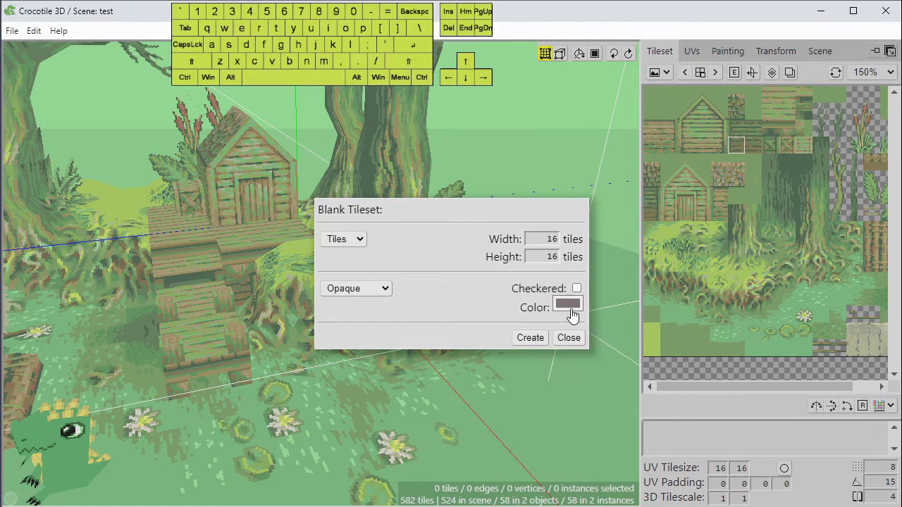
left_click(530, 339)
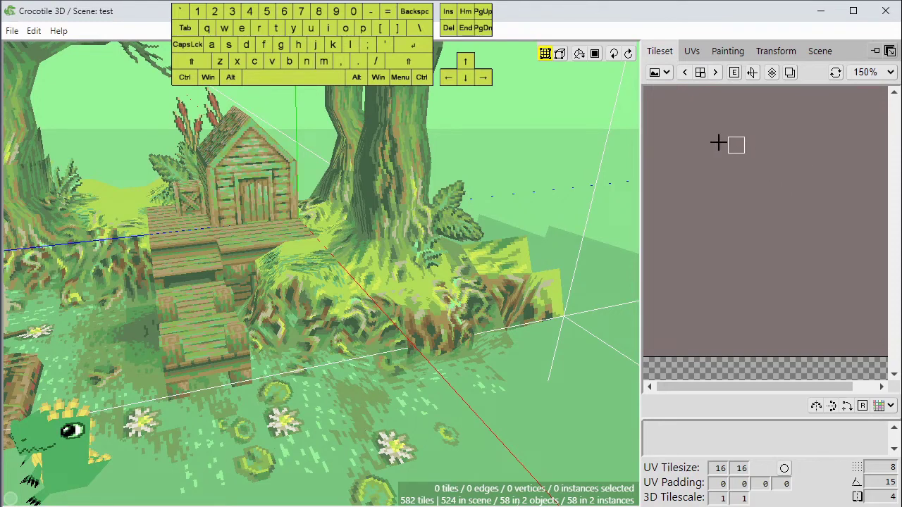
Pick the swamp tileset from the loaded tilesets and step back and forth between it and the blank grey one.
left_click(700, 72)
left_click(695, 98)
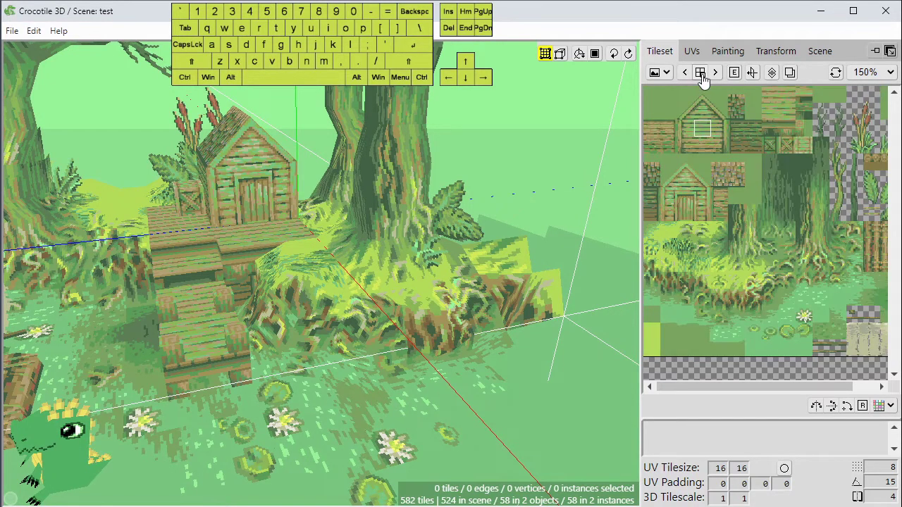
left_click(701, 73)
left_click(696, 95)
left_click(715, 73)
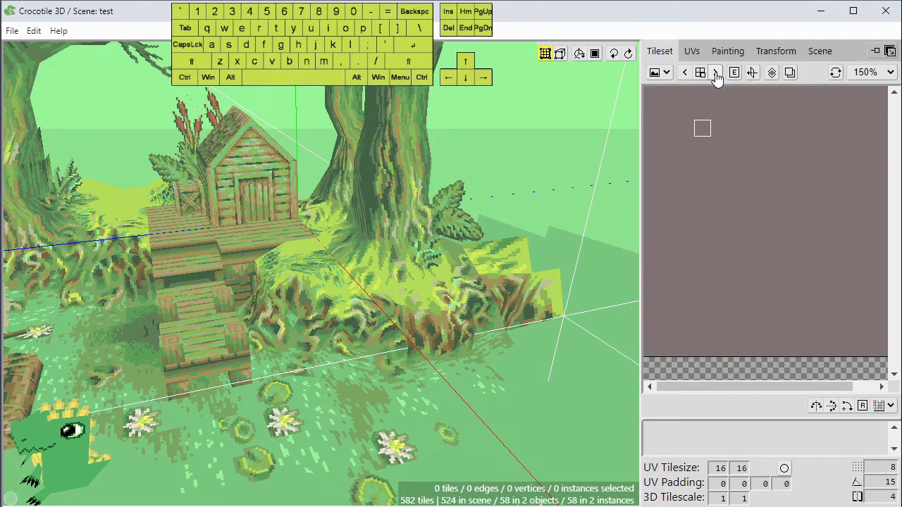
left_click(684, 73)
left_click(715, 73)
left_click(715, 73)
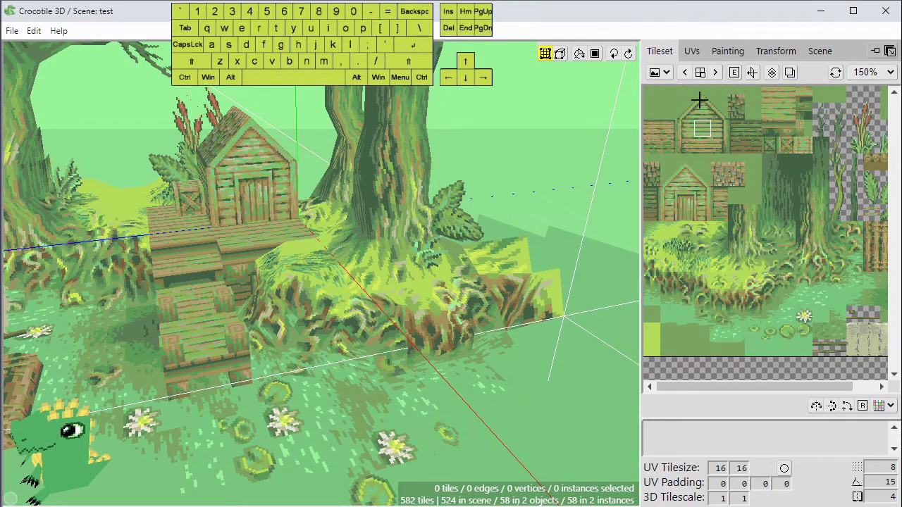
Cycle repeatedly between the two tilesets while staying over the tileset view, ending on the swamp tileset.
key("ctrl")
scroll(699, 100, "down", 1, "ctrl")
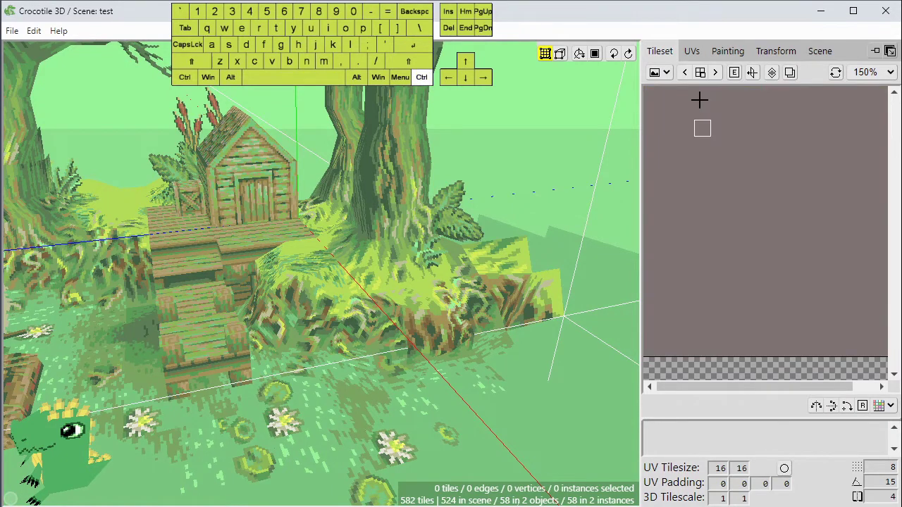
key("ctrl+bracketleft")
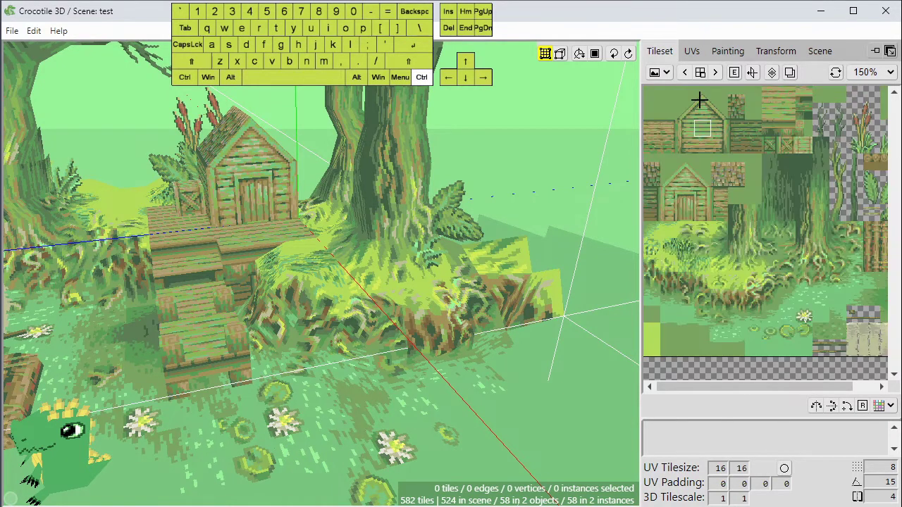
key("ctrl+bracketright")
key("ctrl+bracketleft")
key("ctrl+bracketright")
key("ctrl+bracketleft")
Select the 4 by 4 block of tiles around the lower cabin front in the swamp tileset.
left_click(666, 74)
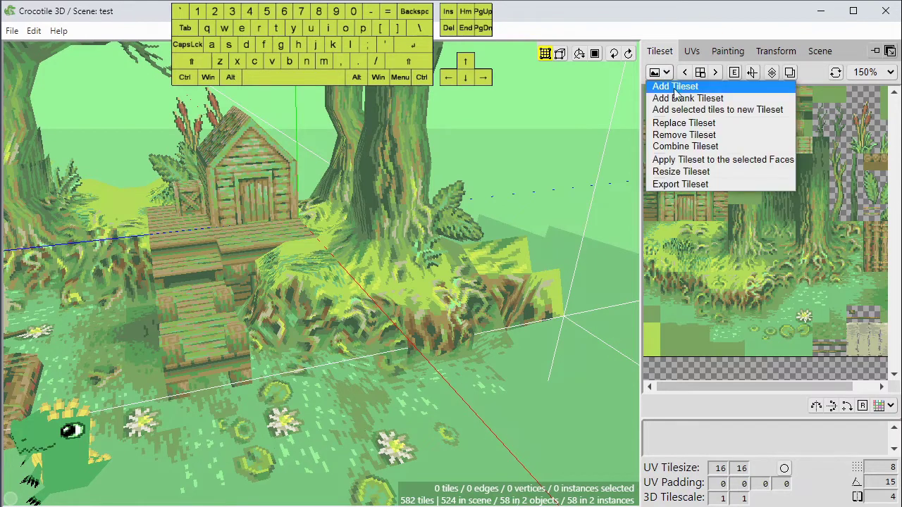
left_click(798, 236)
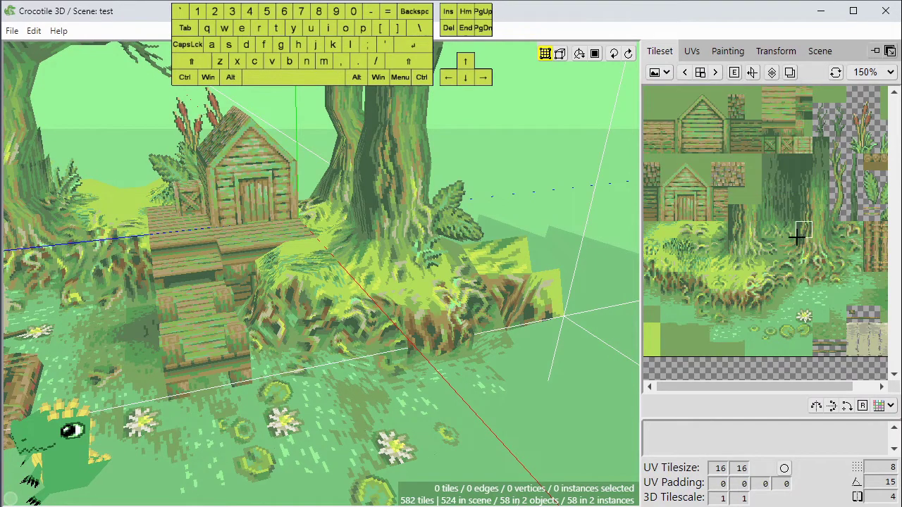
left_click_drag(662, 163, 724, 216)
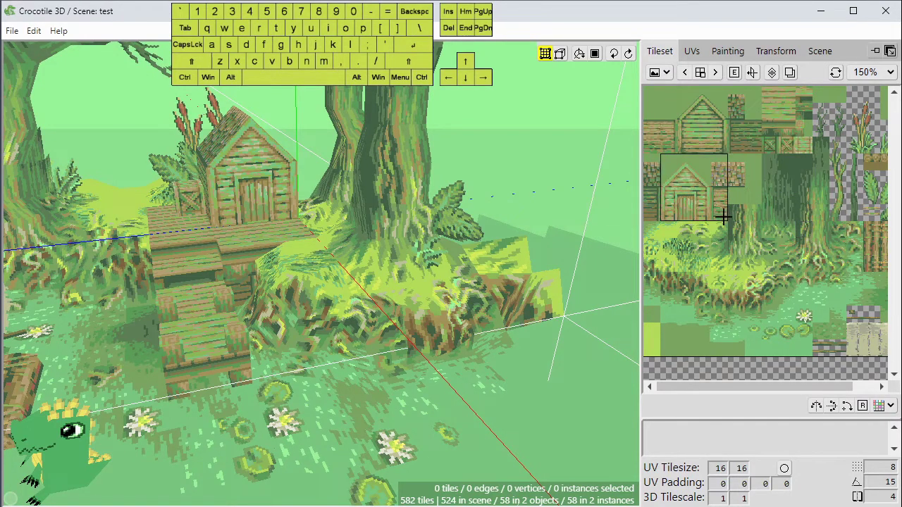
Create a new tileset from the selected block of cabin tiles and select a single tile on its gable.
left_click(665, 74)
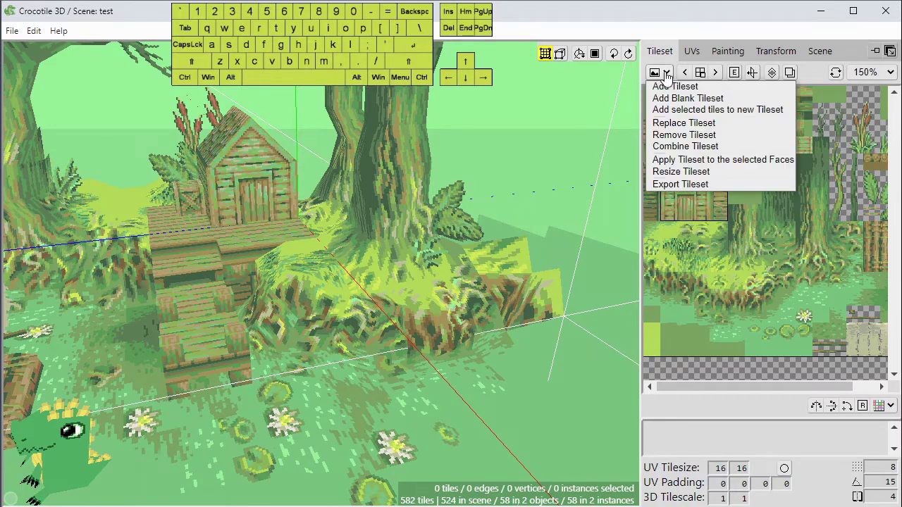
left_click(694, 111)
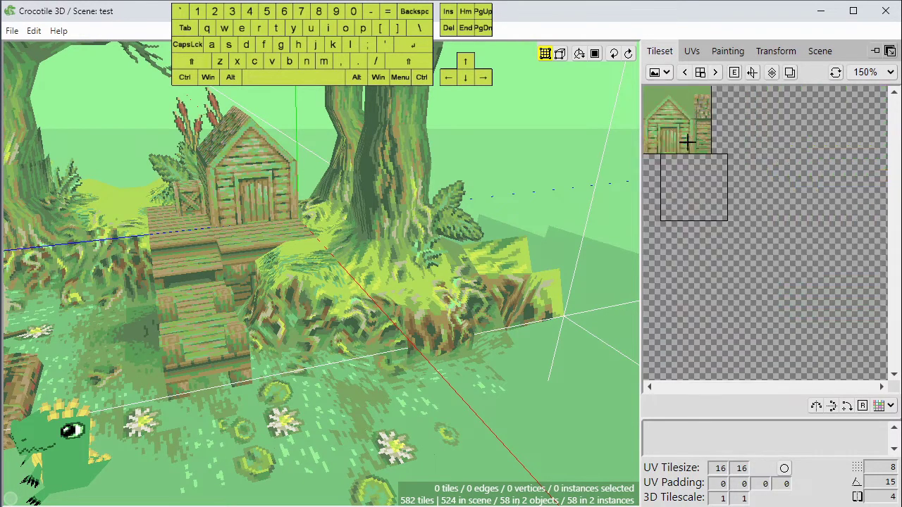
left_click(666, 114)
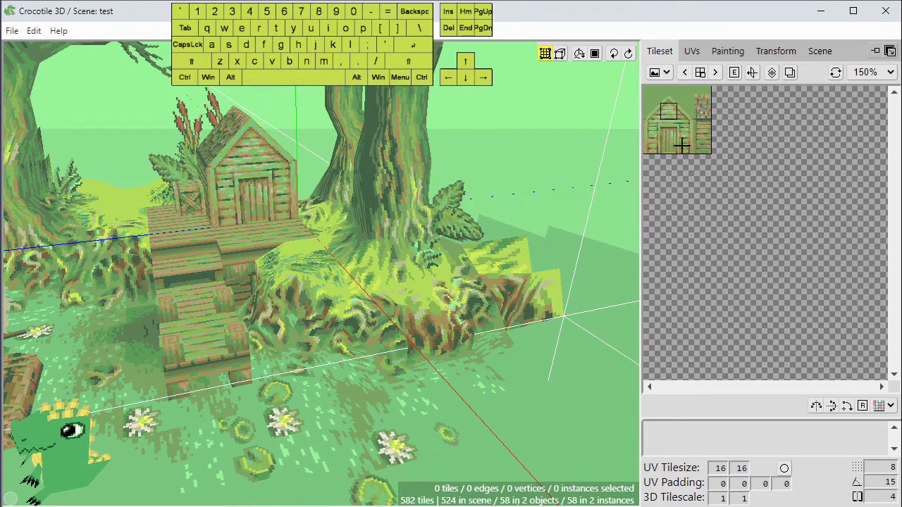
left_click(666, 74)
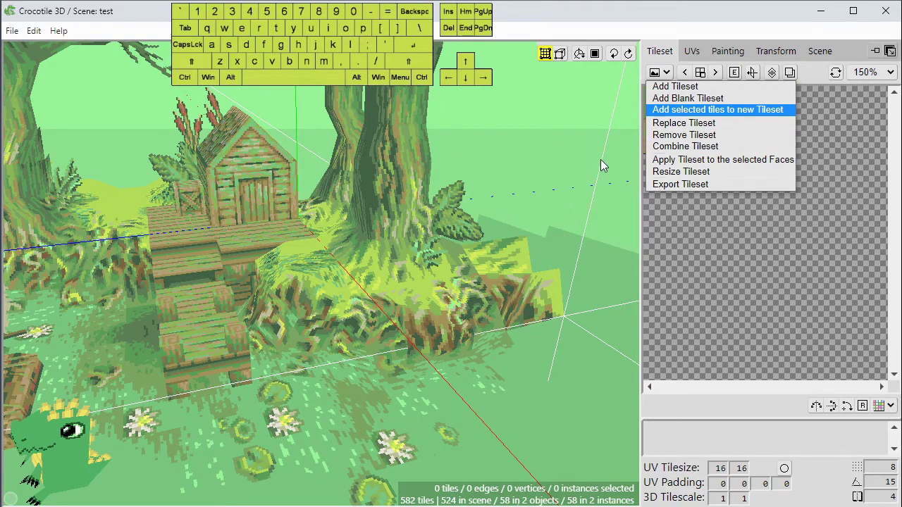
left_click(666, 73)
left_click(667, 73)
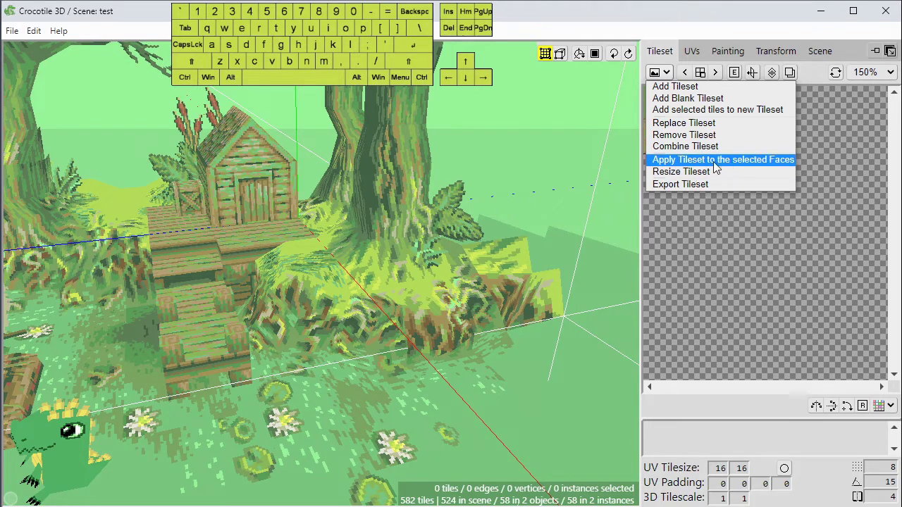
left_click(585, 166)
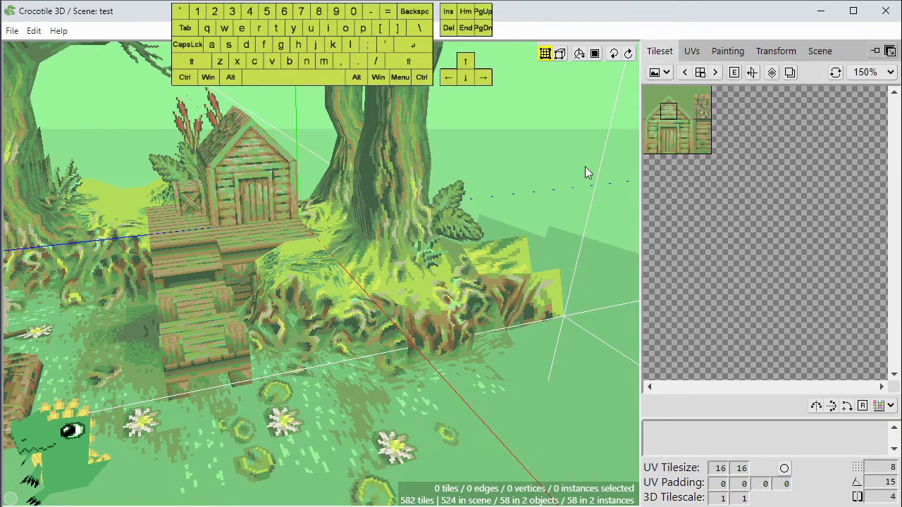
Select the group of faces beside the large tree's base, apply the blank grey tileset to them, and deselect them.
key("space")
left_click_drag(597, 210, 511, 209)
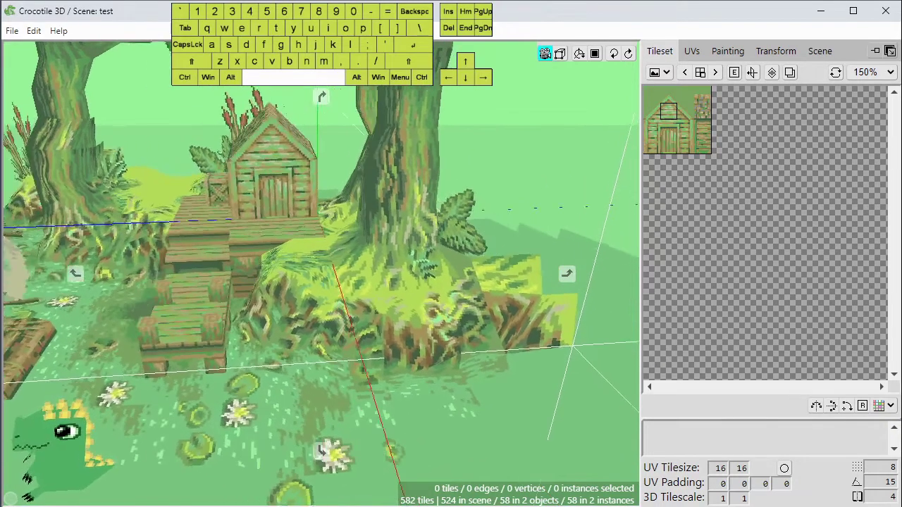
left_click_drag(579, 177, 425, 301, "shift")
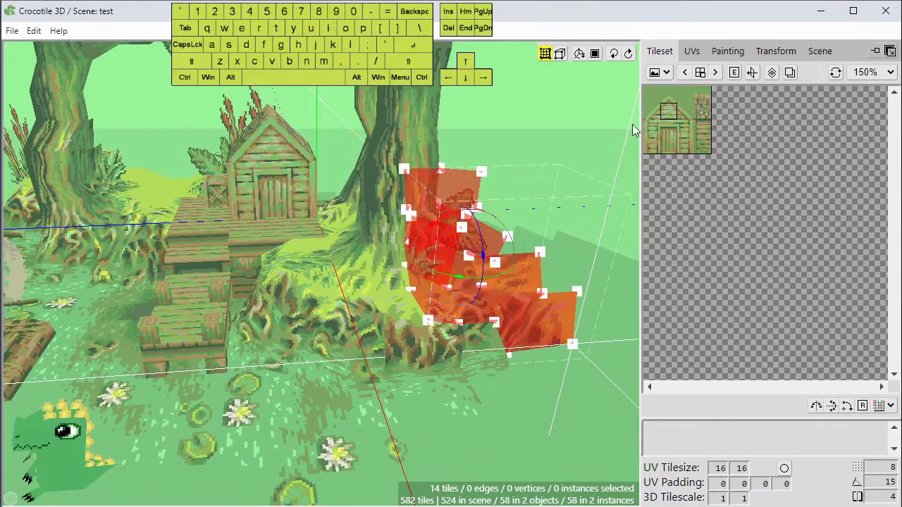
left_click(687, 73)
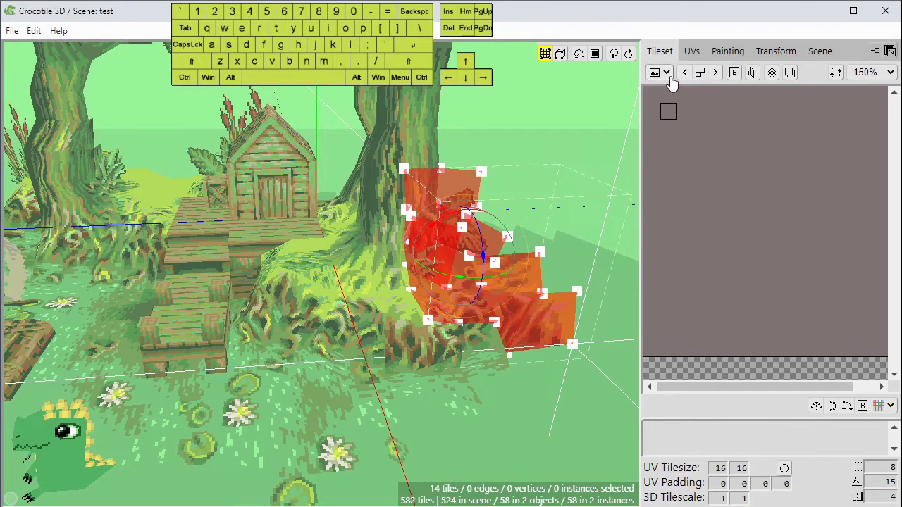
left_click(666, 73)
left_click(692, 159)
key("space")
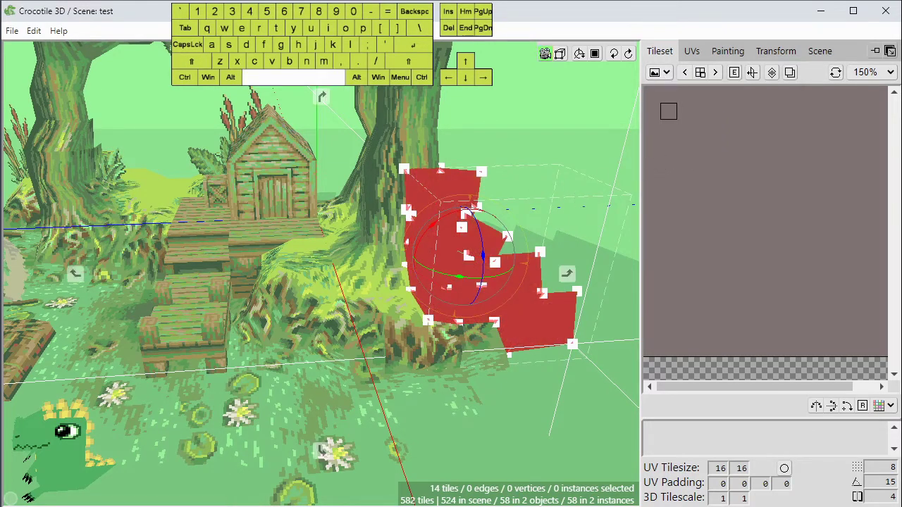
key("ctrl+d")
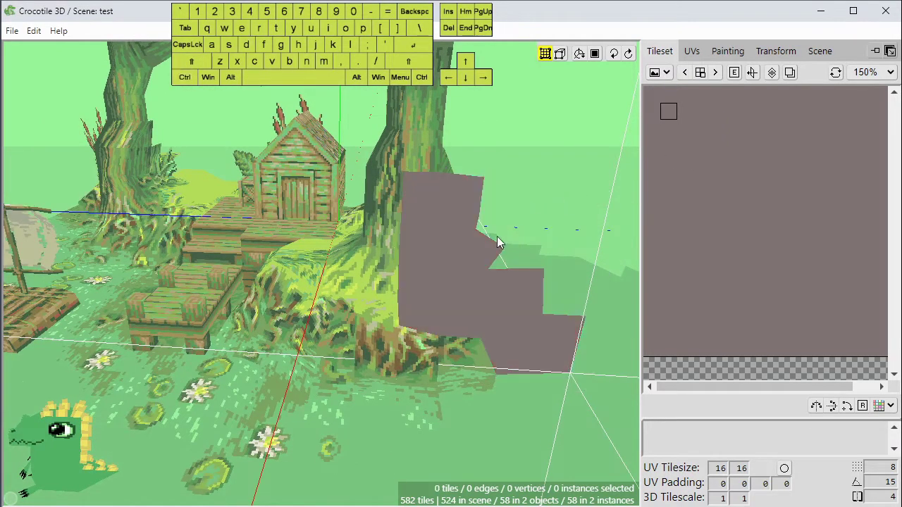
Inspect the grey faces beside the tree and undo the tileset application.
key("space")
left_click_drag(562, 218, 598, 200)
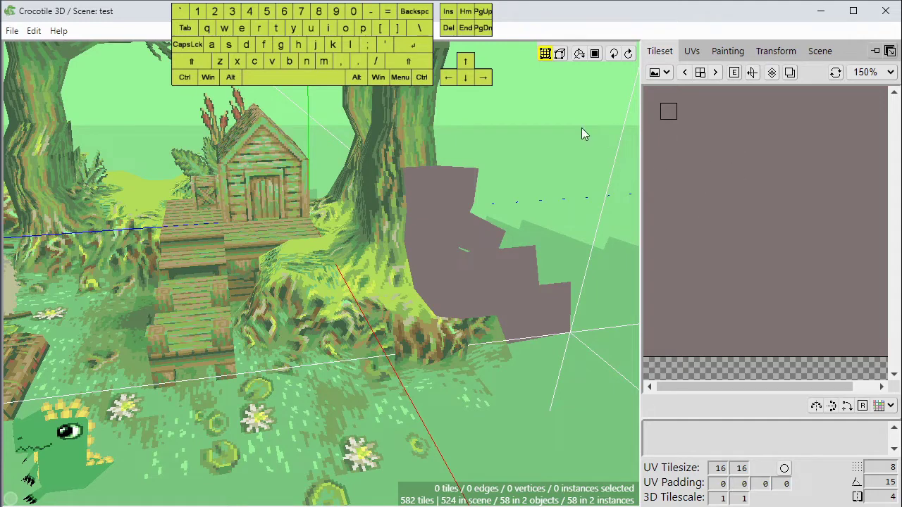
key("ctrl")
key("ctrl+z")
Open the resize settings for the grey tileset and switch the mode to Image and back to Canvas.
left_click(668, 73)
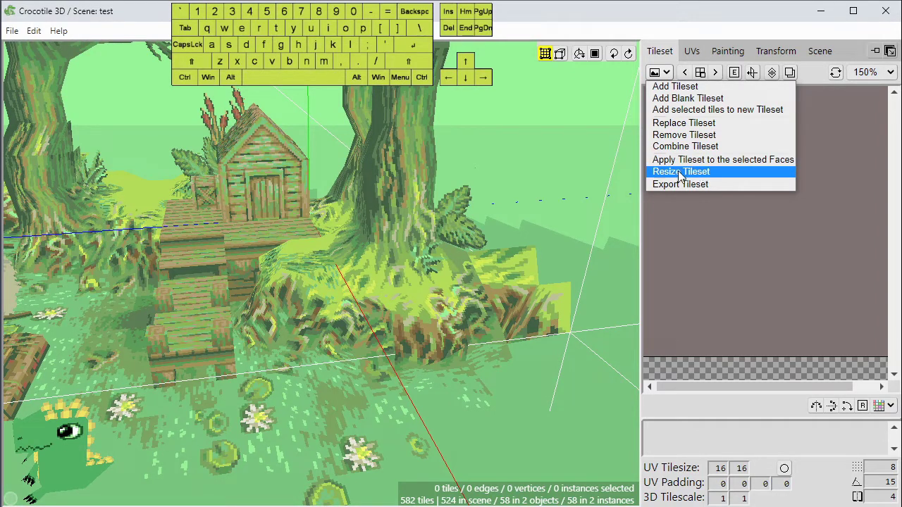
left_click(695, 172)
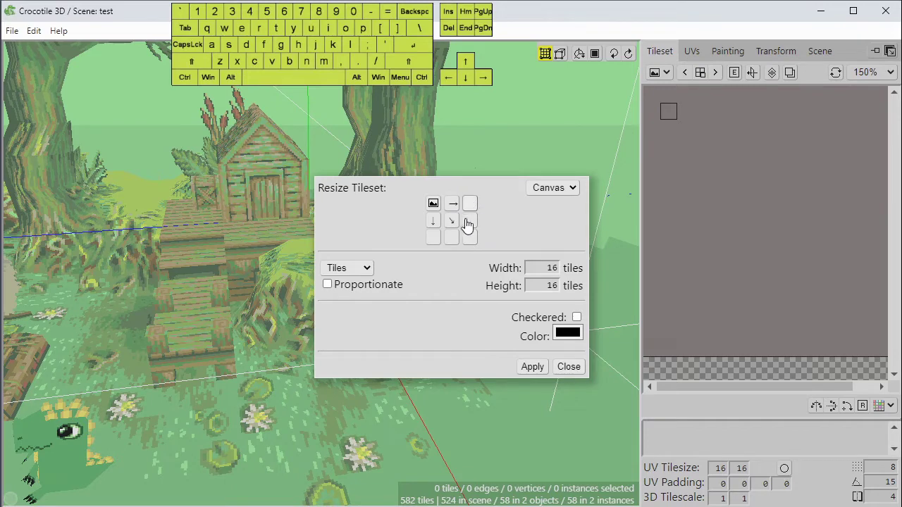
left_click(560, 196)
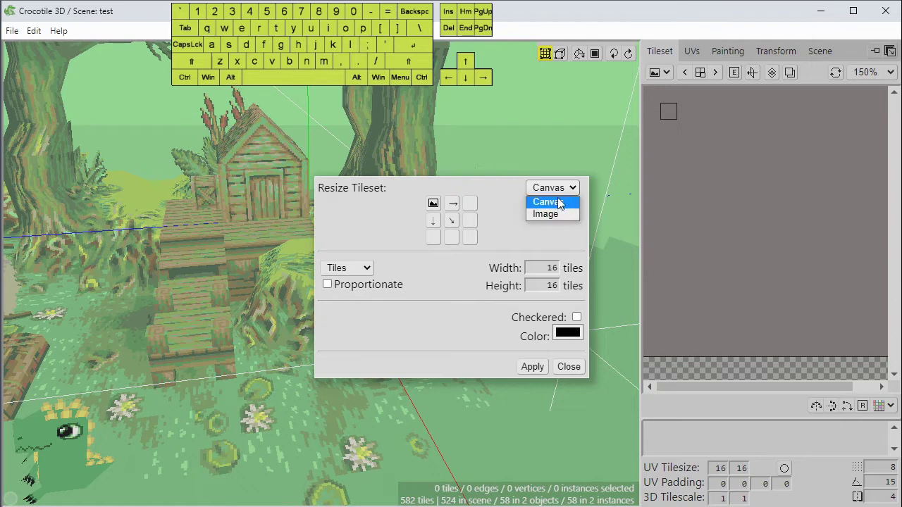
left_click(559, 193)
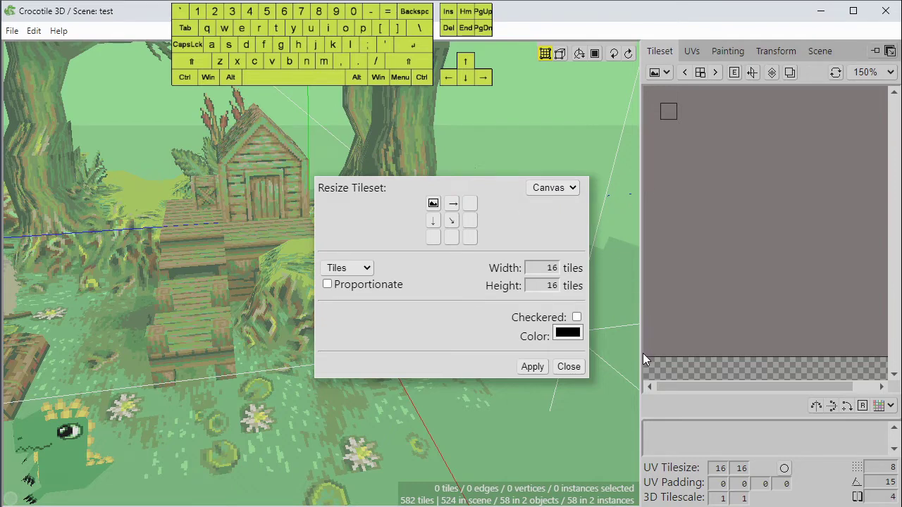
left_click(553, 188)
left_click(549, 213)
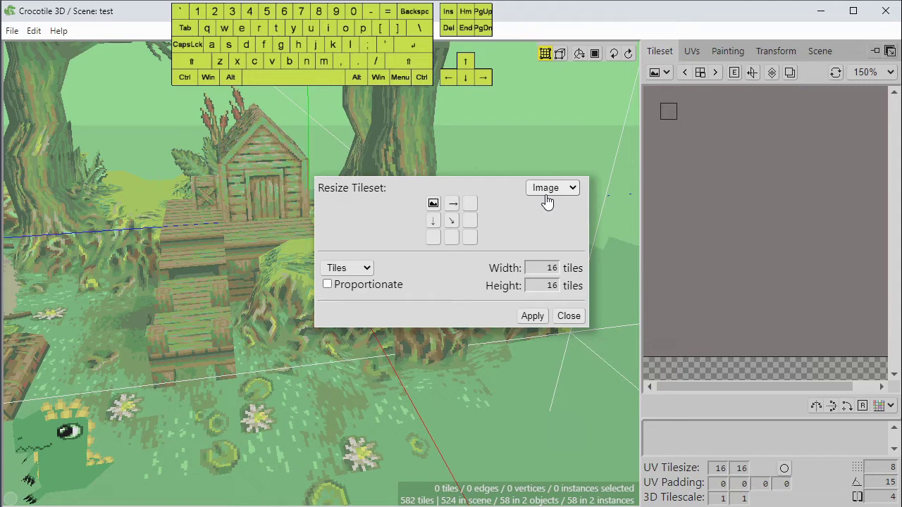
left_click(552, 189)
left_click(547, 200)
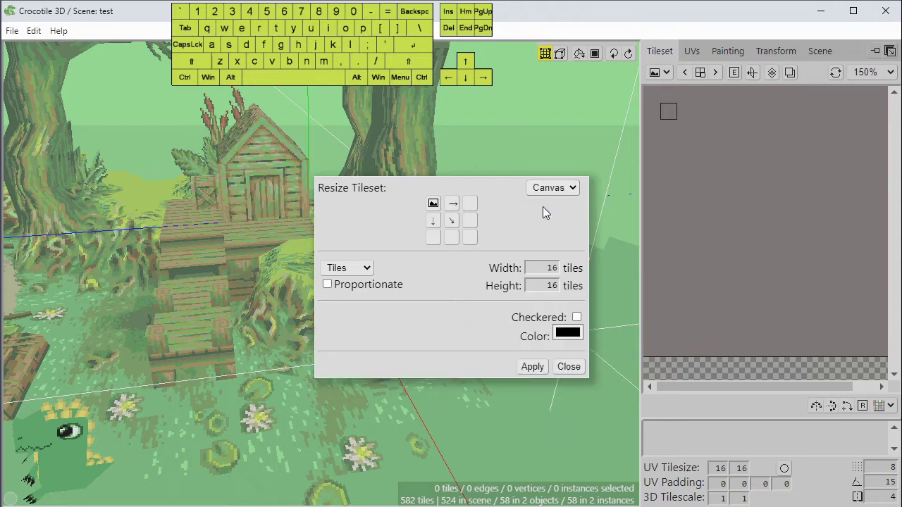
Cycle the resize units through Tiles, Pixels and Percent, and return them to Tiles.
left_click(365, 272)
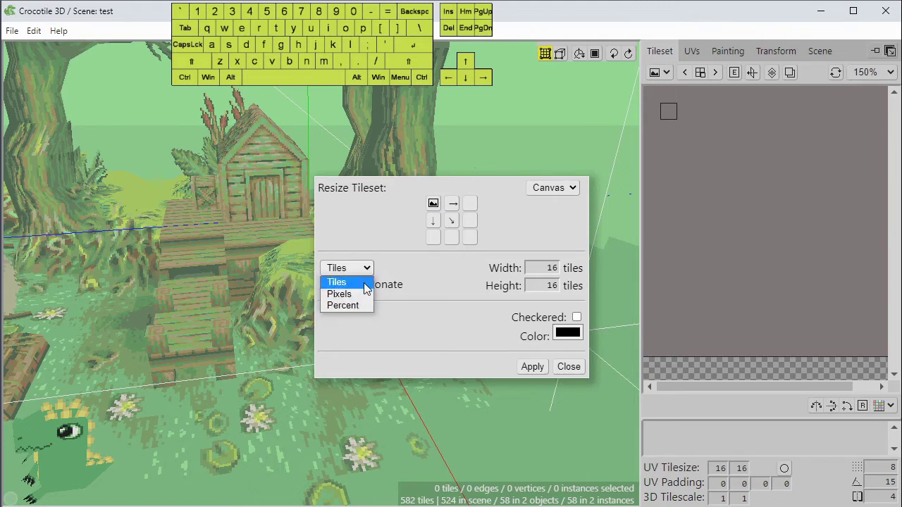
left_click(363, 282)
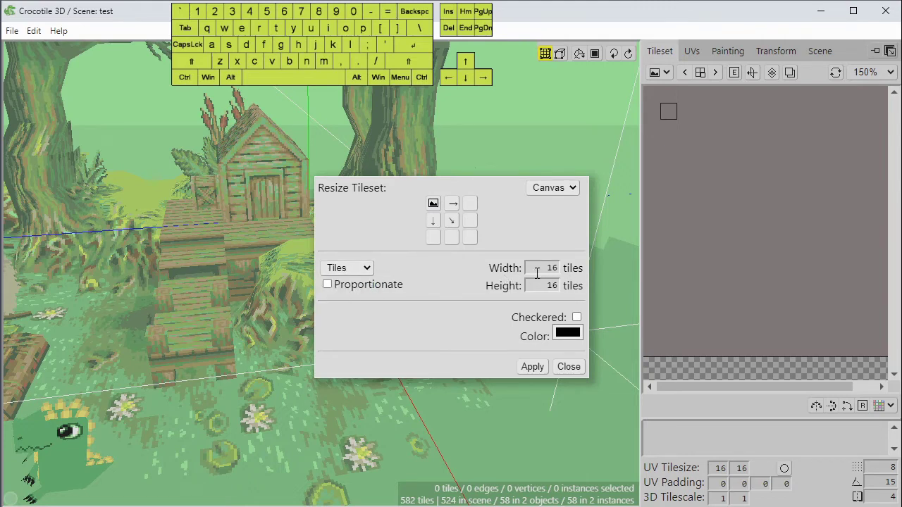
left_click(365, 269)
left_click(341, 294)
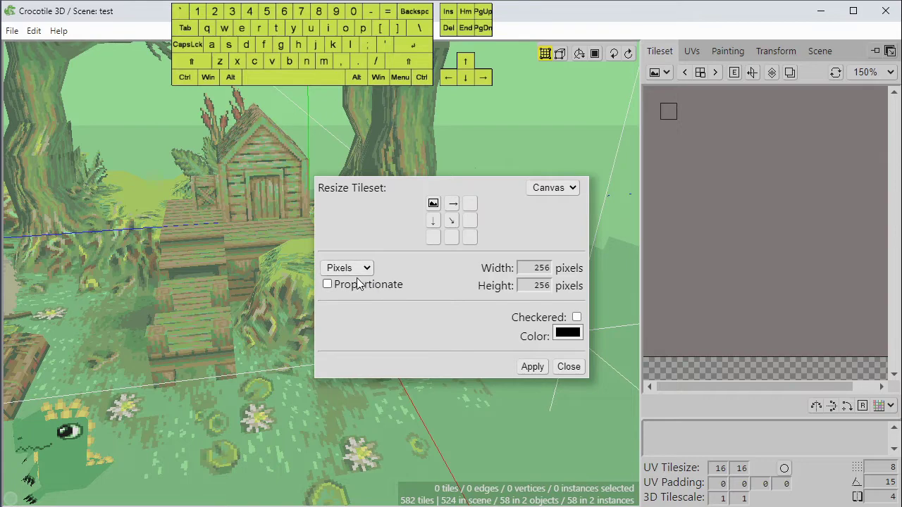
left_click(353, 268)
left_click(344, 305)
left_click(353, 268)
left_click(337, 282)
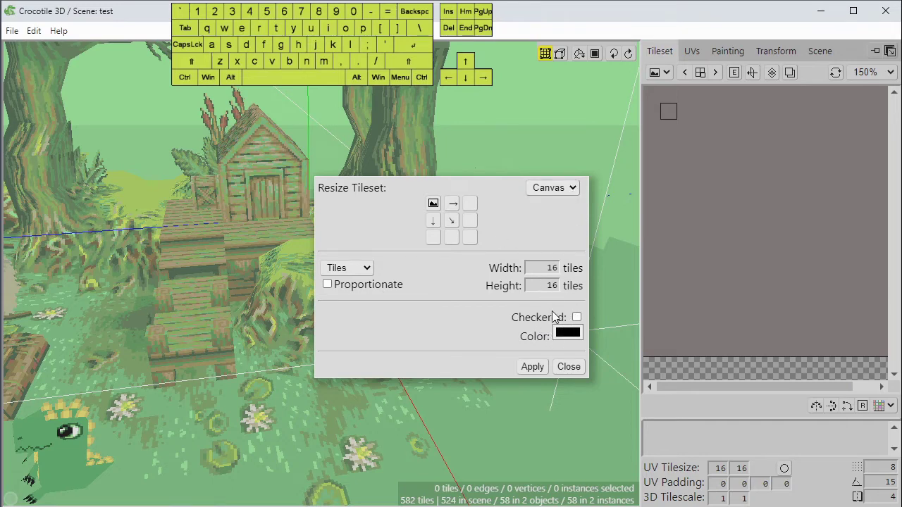
Open the resize fill color picker, dismiss it, and close the resize settings without applying them.
left_click(568, 336)
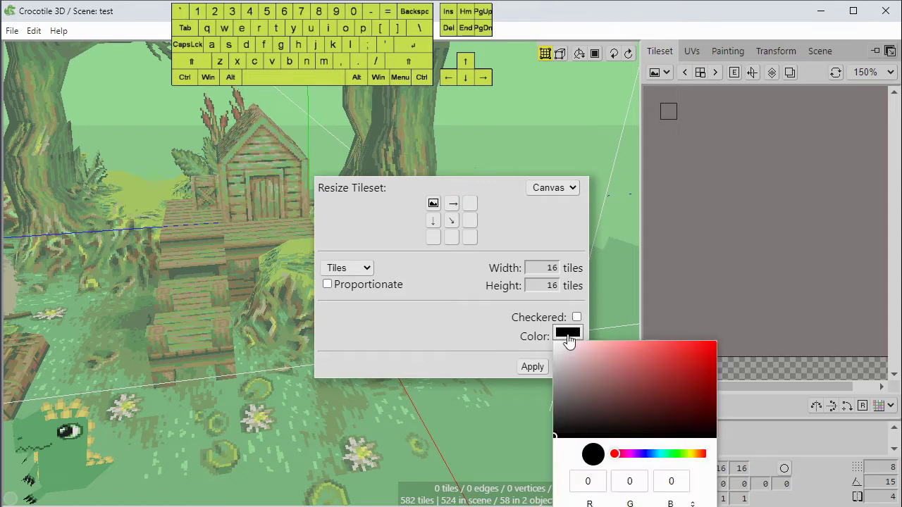
left_click(504, 350)
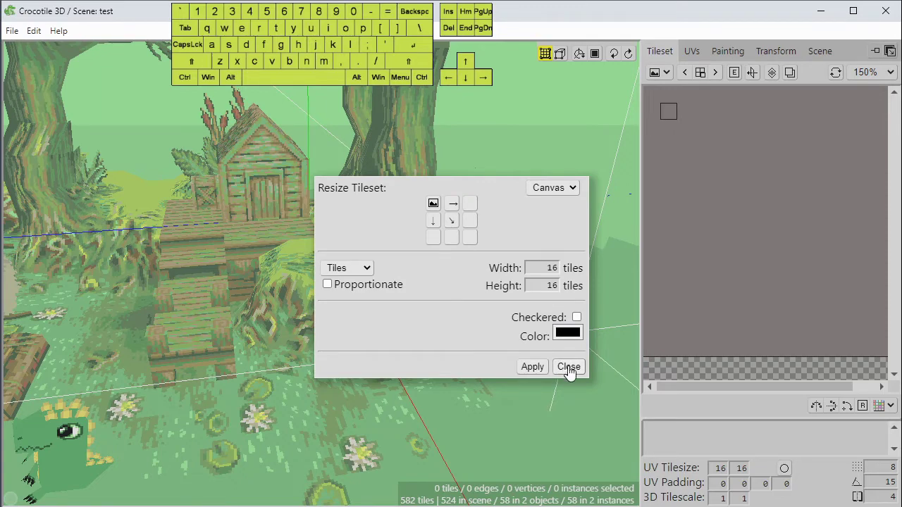
left_click(568, 368)
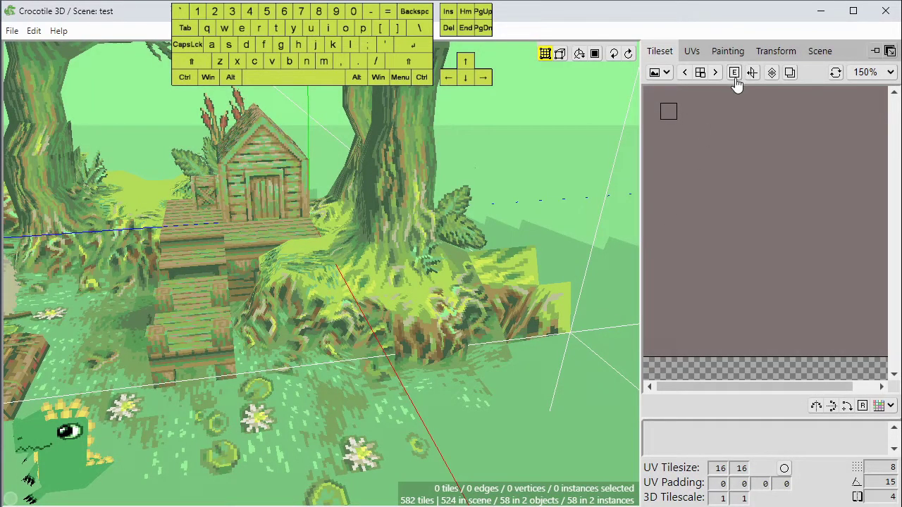
Return to the swamp tileset, select a 4 by 3 block over the cabin gable and shingles, and enter draw mode.
left_click(686, 73)
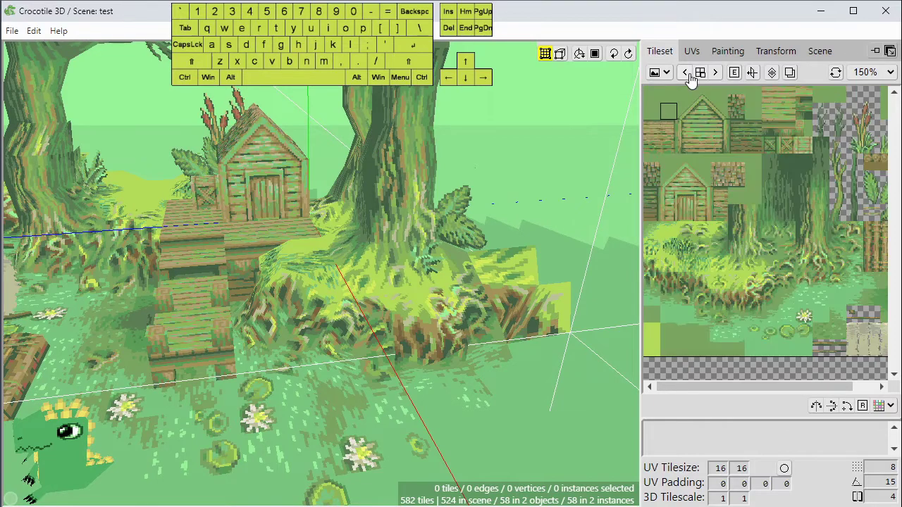
left_click_drag(685, 159, 733, 203)
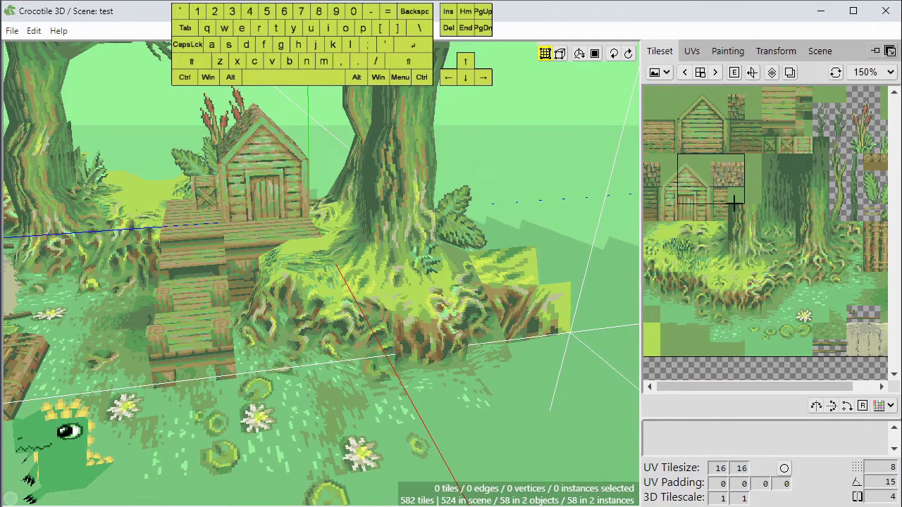
key("space")
left_click_drag(575, 185, 544, 200)
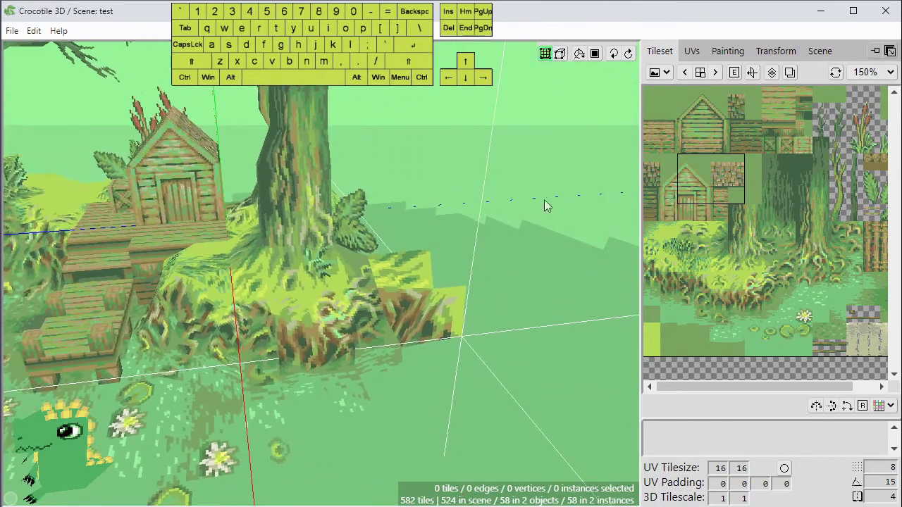
key("Return")
key("space")
left_click_drag(400, 186, 356, 166)
left_click_drag(451, 211, 489, 228)
key("space")
left_click_drag(515, 177, 519, 145)
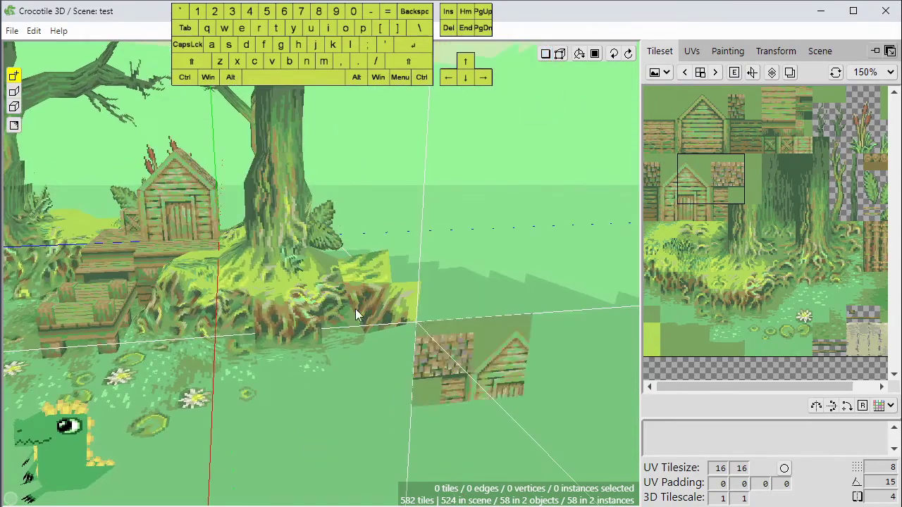
Place two copies of the selected cabin block, one above the other, in the empty area beside the tree.
left_click(487, 282)
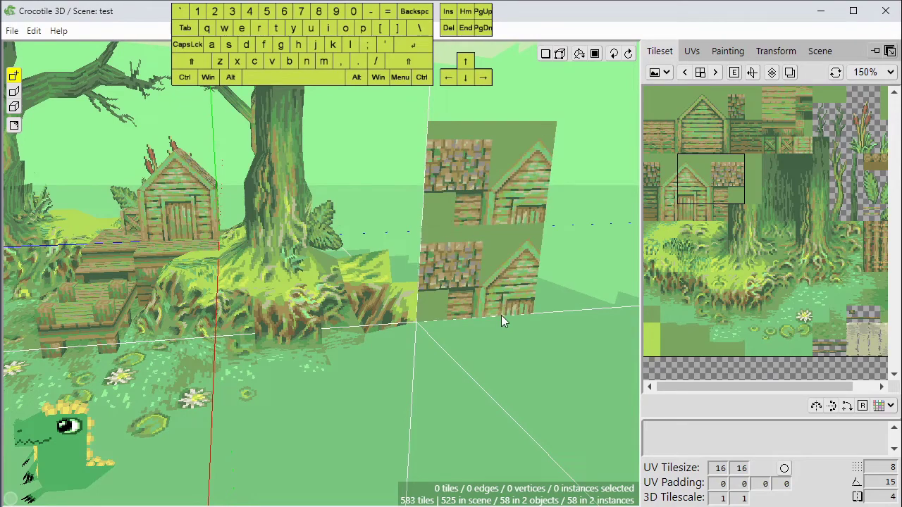
key("space")
scroll(469, 360, "down", 1)
right_click_drag(469, 360, 447, 325)
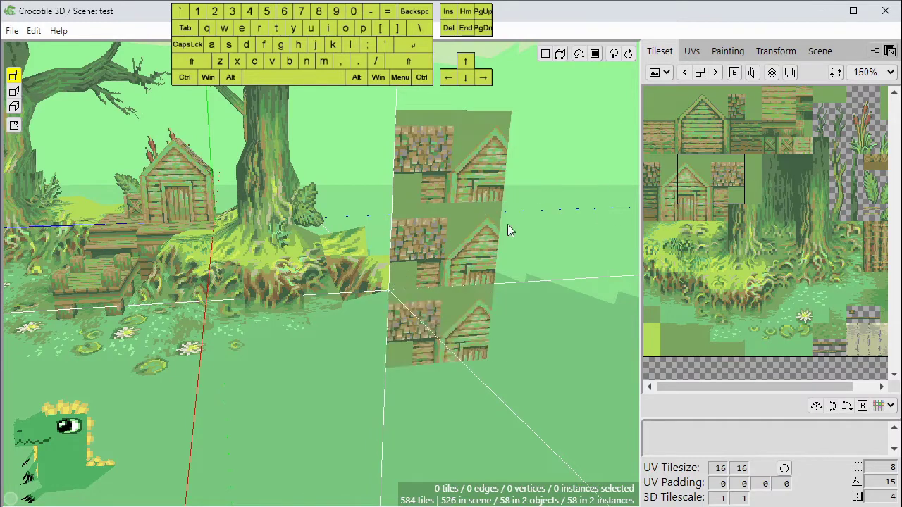
Select the single plank tile beside the lower cabin's front wall and undo both cabin block placements.
left_click(720, 232)
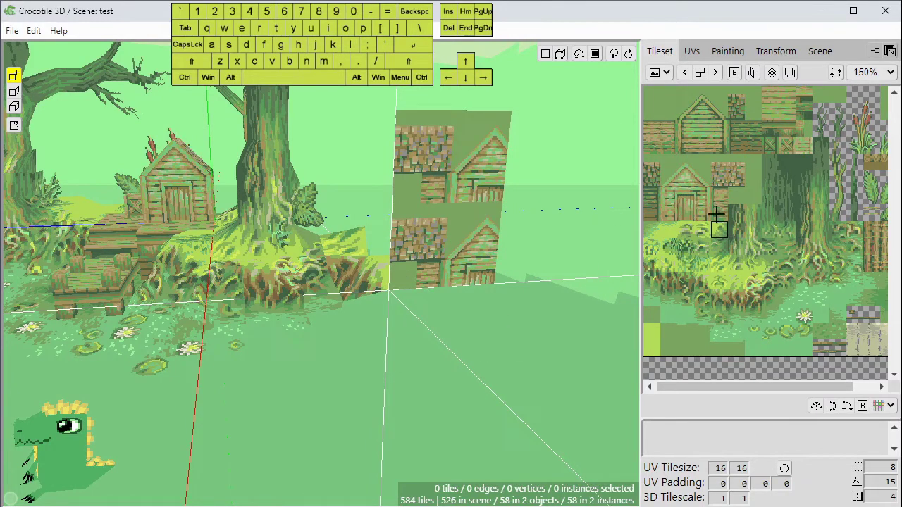
left_click(717, 213)
key("ctrl+z")
key("ctrl+z")
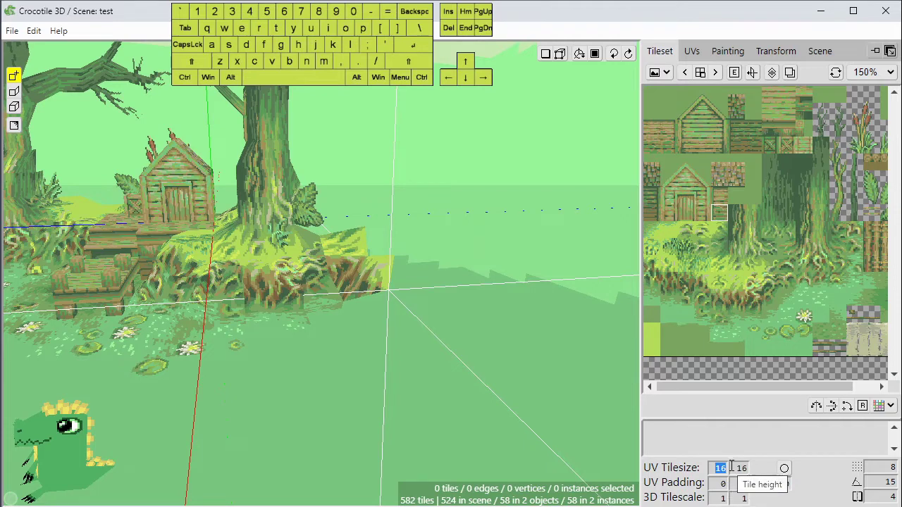
Set the UV tile size to 8 by 8 for the swamp tileset.
type("8")
key("Tab")
type("8")
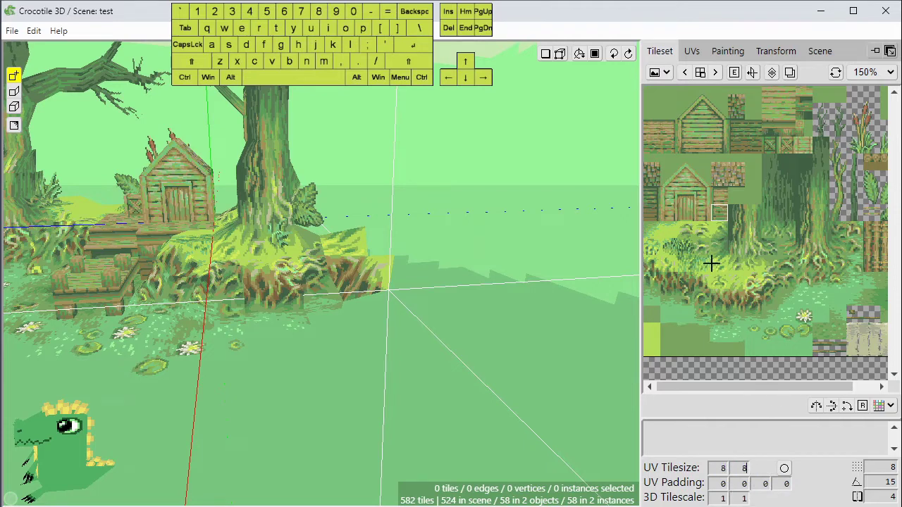
scroll(739, 207, "up", 3)
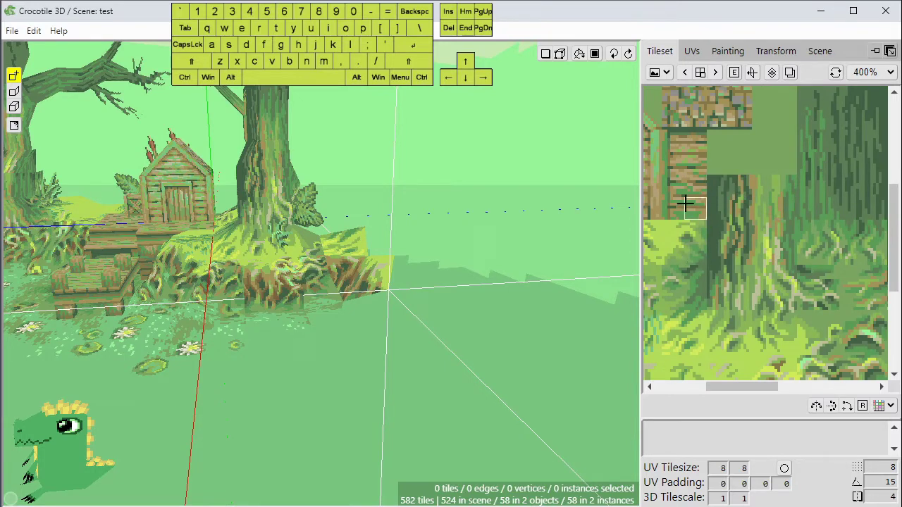
Select an 8 by 8 plank tile beside the lower cabin, draw a curved trail of it right of the tree, and undo it.
scroll(675, 188, "down", 1)
mouse_move(674, 190)
left_mouse_down()
mouse_move(700, 237)
mouse_move(791, 269)
mouse_move(686, 233)
mouse_move(715, 207)
mouse_move(671, 190)
left_mouse_up()
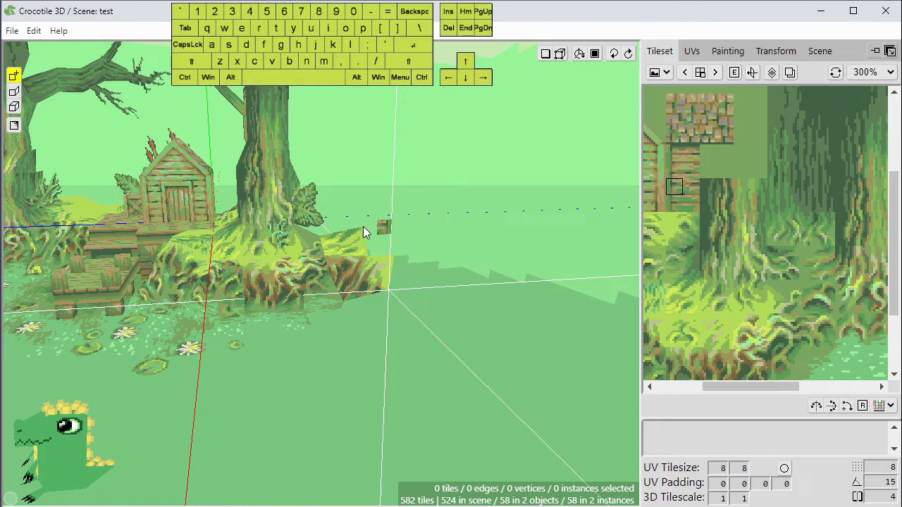
left_click(428, 197)
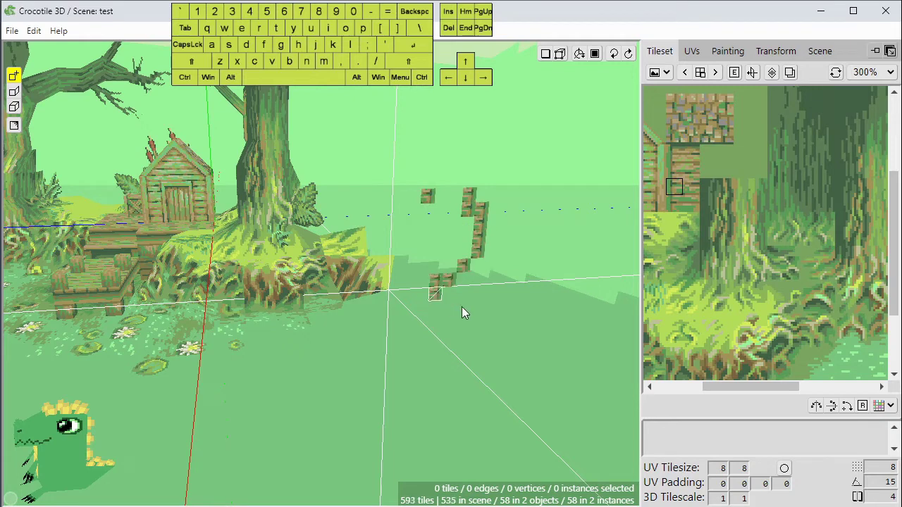
key("ctrl+z")
Toggle UV Unique on and back off, and set the UV tile size to 16 by 16.
scroll(702, 166, "down", 1)
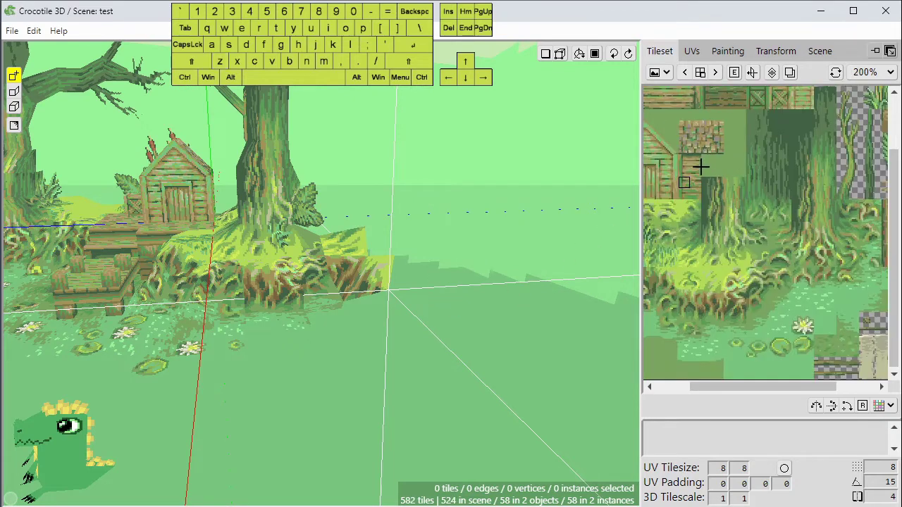
key("space")
left_click_drag(702, 167, 739, 247)
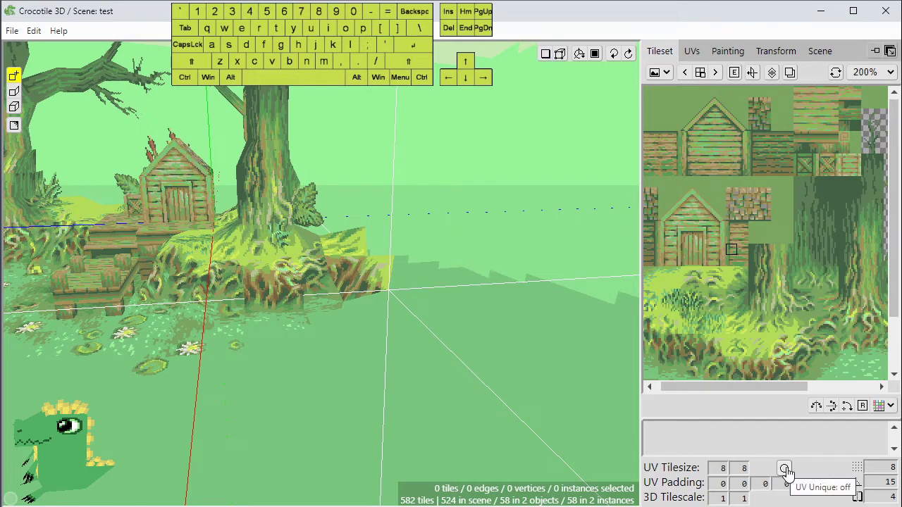
left_click(784, 469)
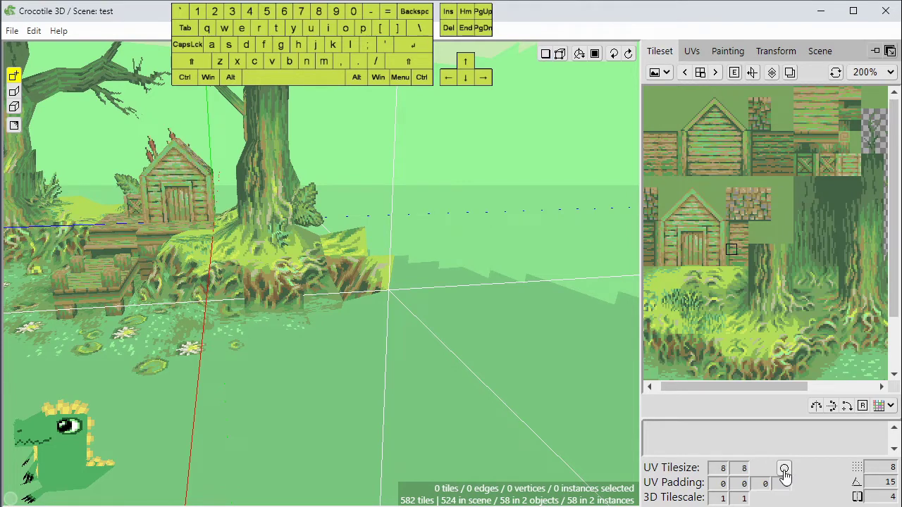
left_click(784, 470)
left_click(784, 470)
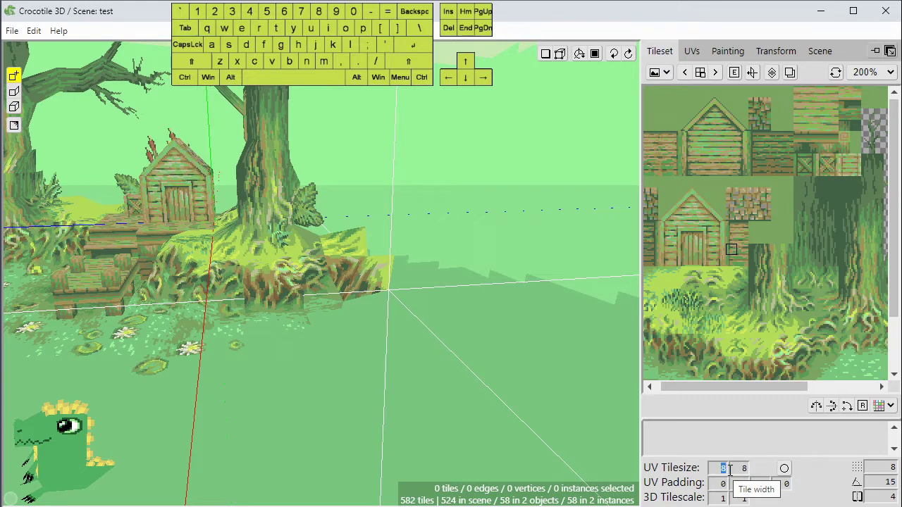
type("16")
key("Tab")
type("16")
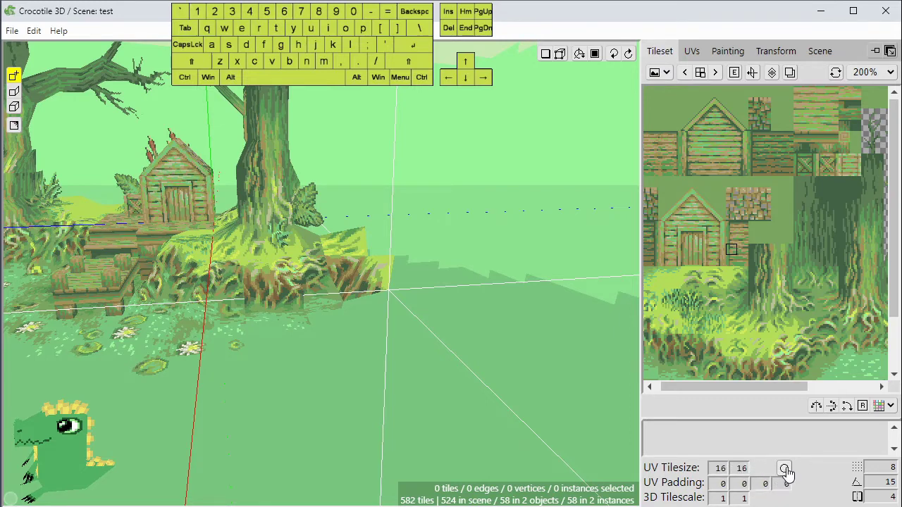
With UV Unique on, set the swamp tileset's own UV tile size to 8 by 8 and compare it with the next tileset.
double_click(718, 468)
type("8")
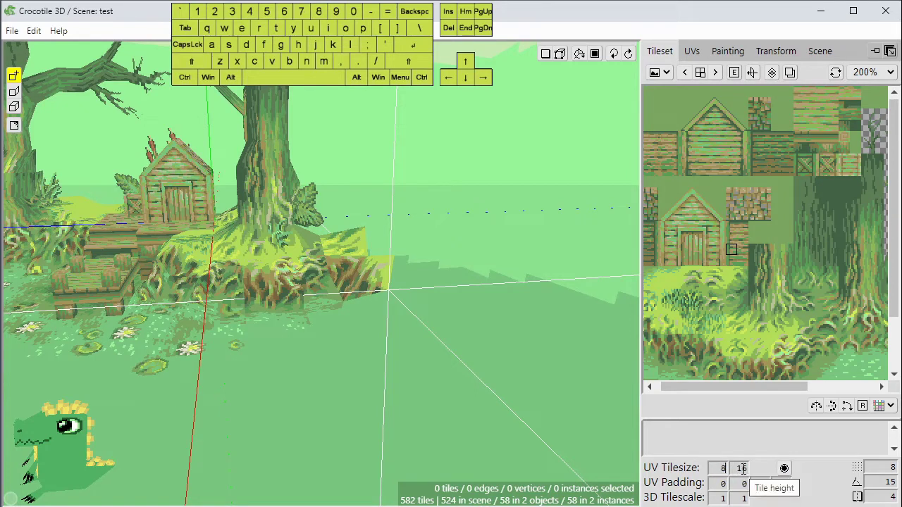
double_click(742, 468)
type("8")
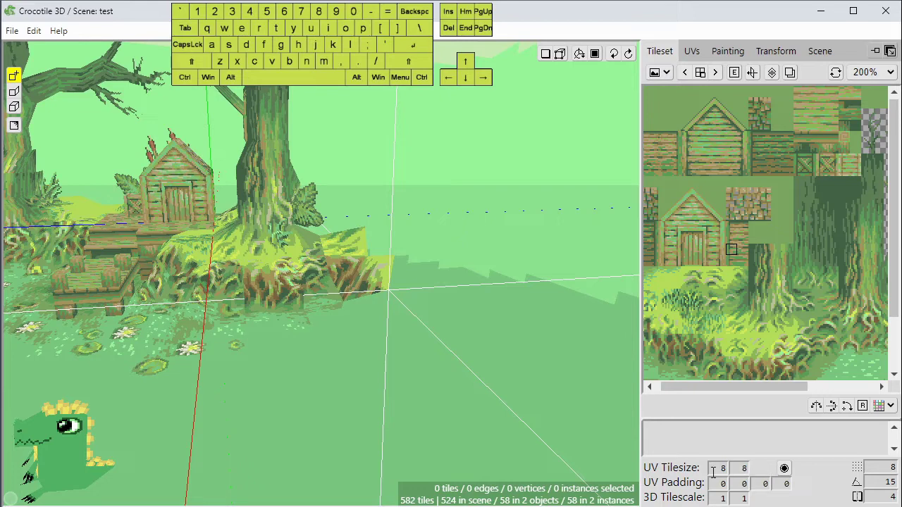
left_click(715, 73)
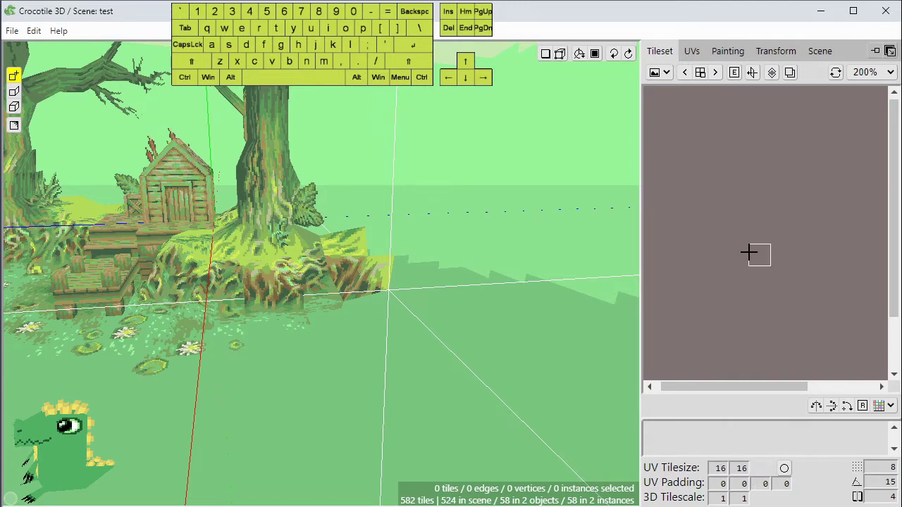
left_click(687, 73)
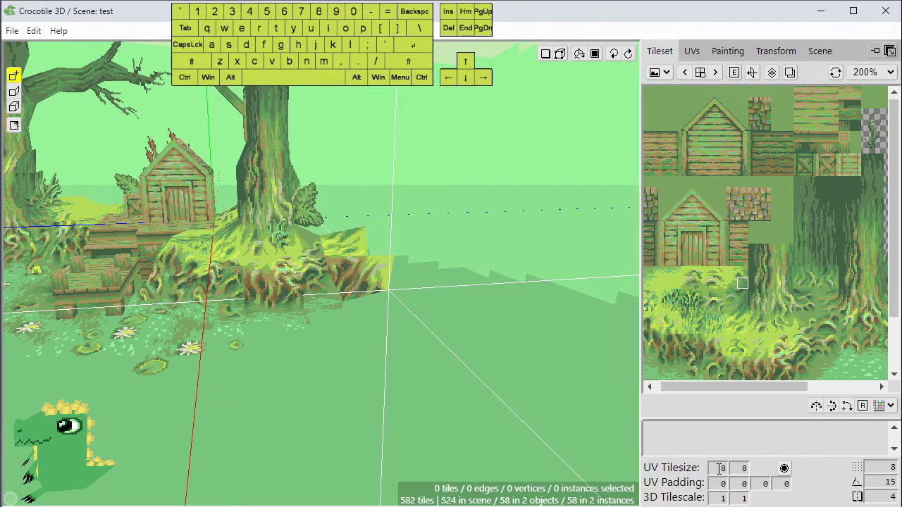
Return to a 16 by 16 UV tile size with UV Unique off and select the upper plank tile beside the lower cabin.
type("16")
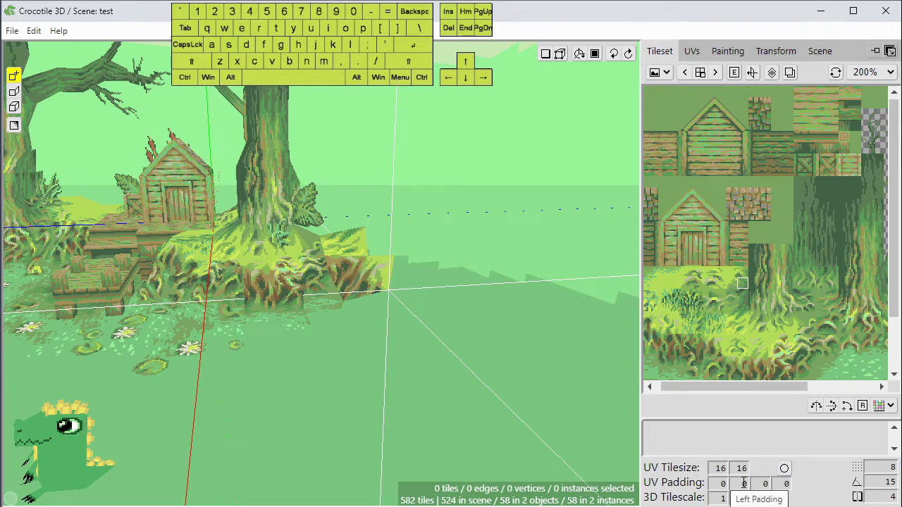
scroll(730, 144, "up", 1)
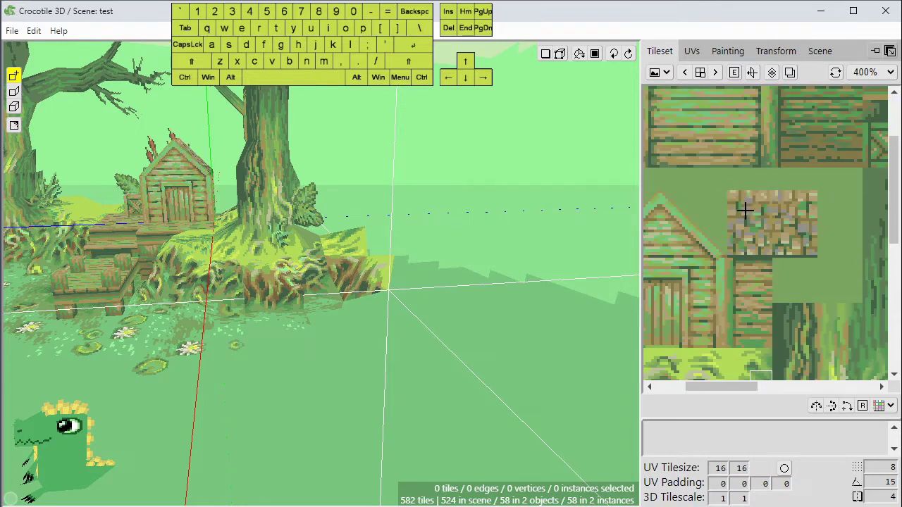
left_click(749, 285)
scroll(733, 335, "down", 1)
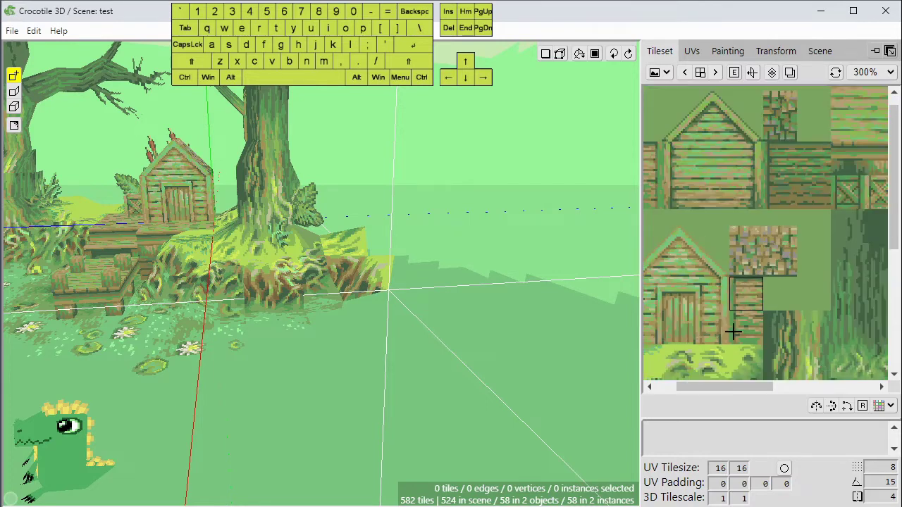
scroll(733, 330, "up", 1)
key("space")
left_click_drag(740, 336, 741, 249)
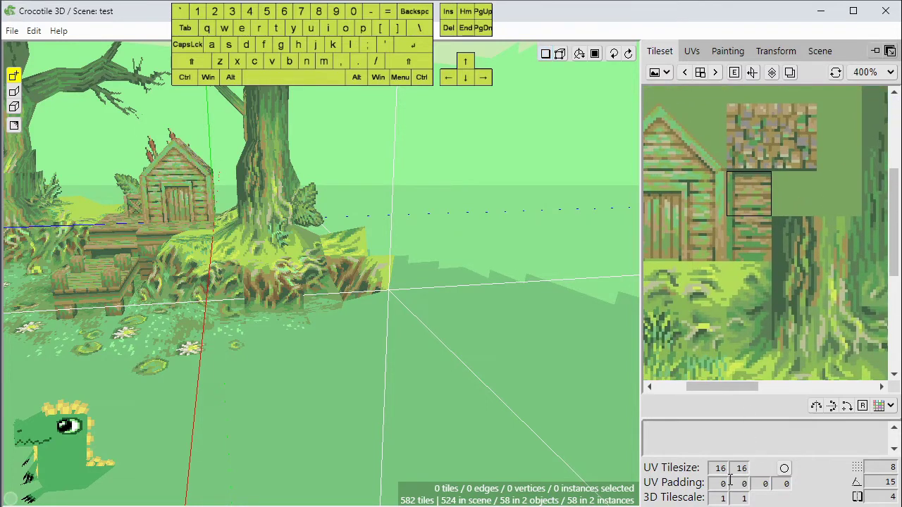
Set the left and right UV padding to 2 and select the upper plank tile beside the lower cabin.
type("22")
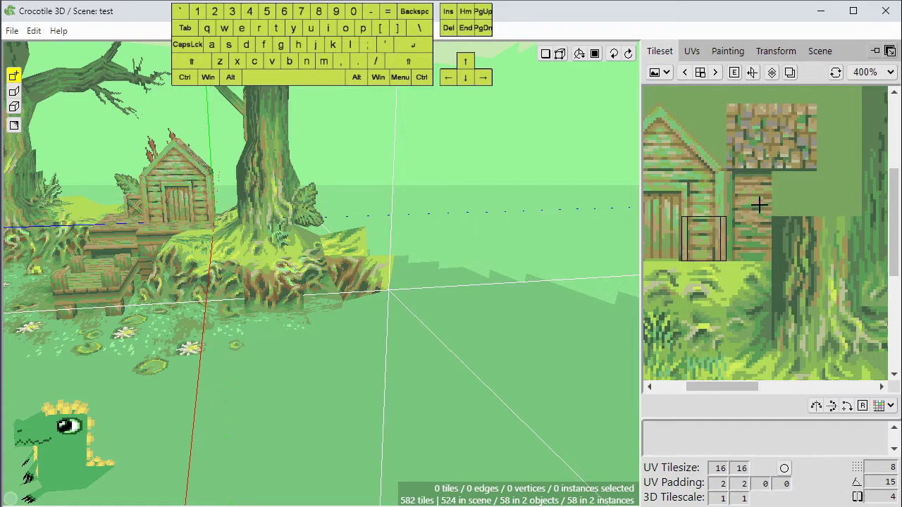
left_click(813, 198)
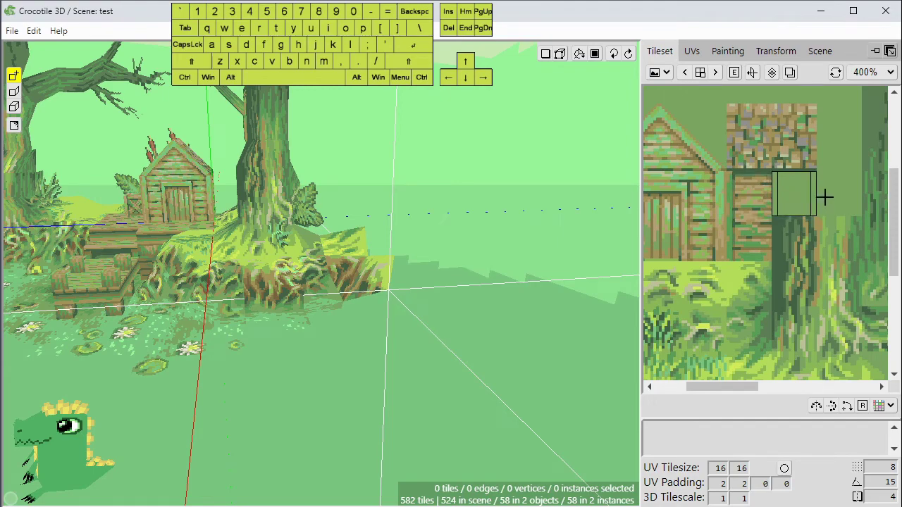
left_click(825, 198)
left_click(747, 201)
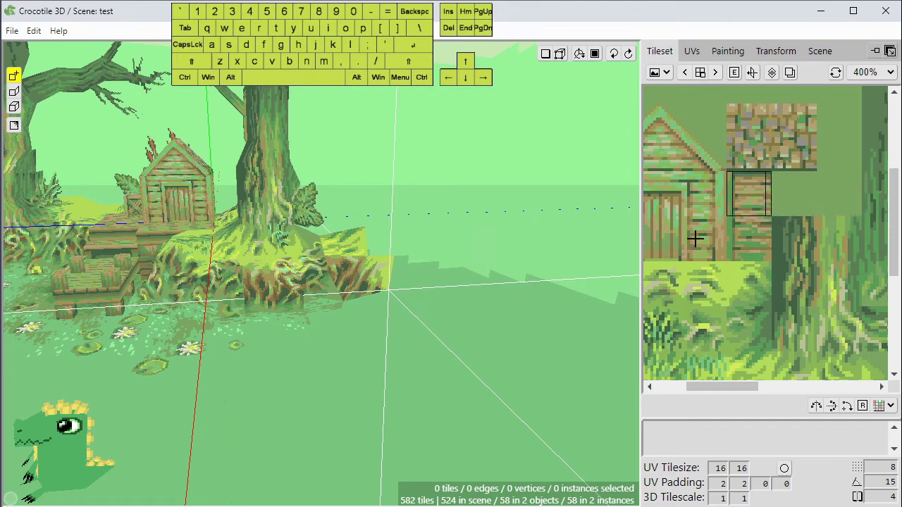
Set the remaining two UV padding values to 2 and reselect the upper plank tile with padding on all sides.
scroll(409, 252, "up", 3)
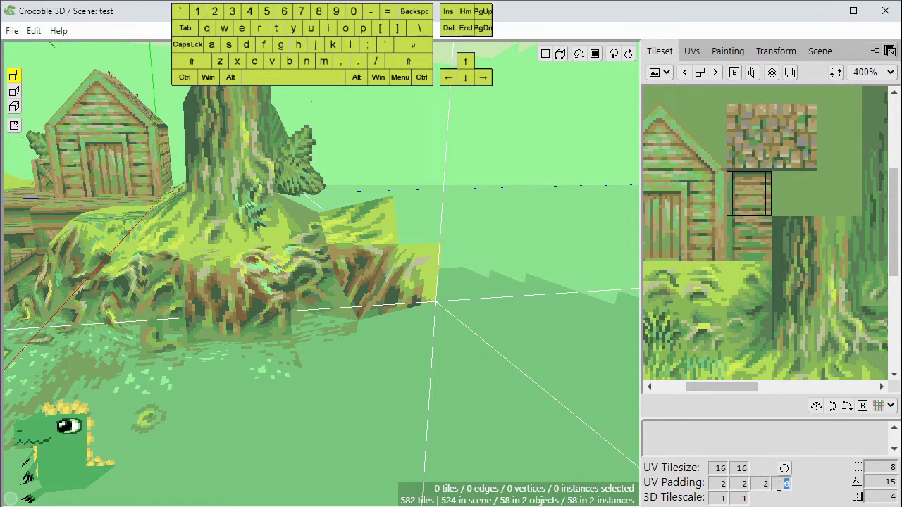
type("2")
left_click(762, 197)
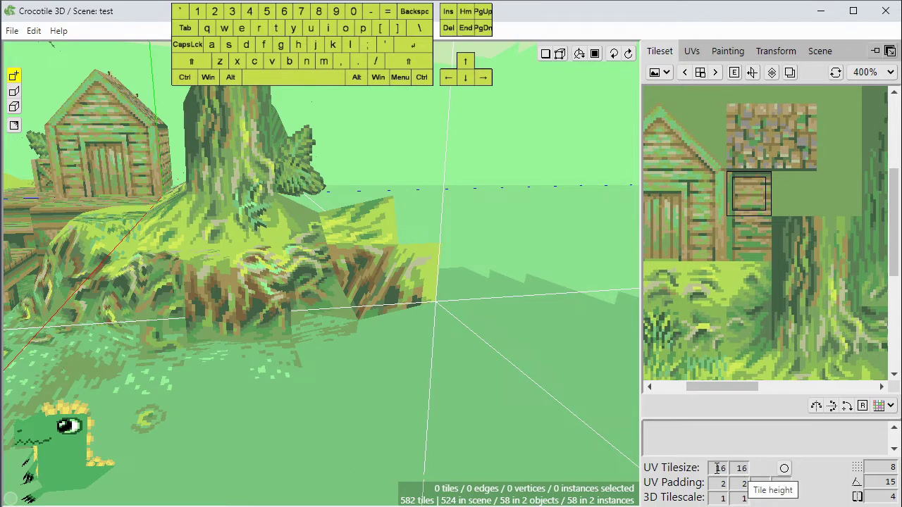
Set the UV tile size to 20 by 20 and select the padded tile over the plank wall.
double_click(717, 468)
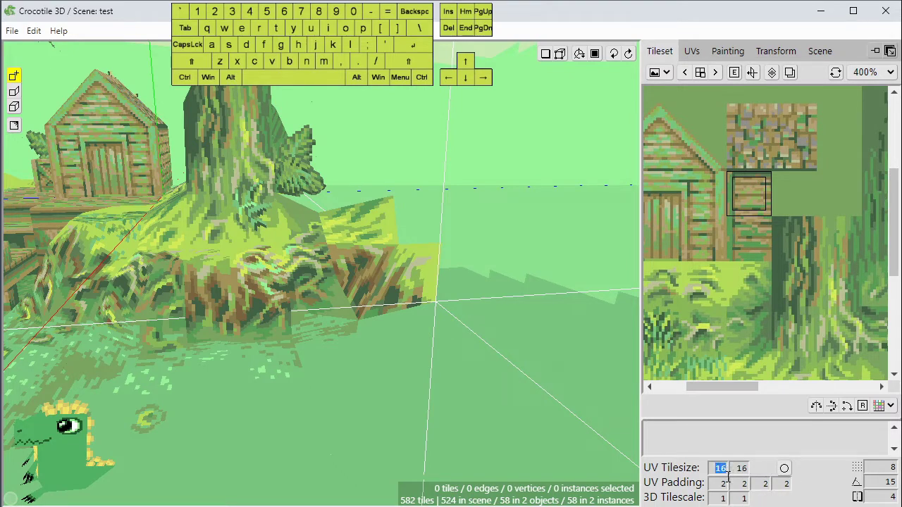
type("2")
type("20")
left_click(777, 207)
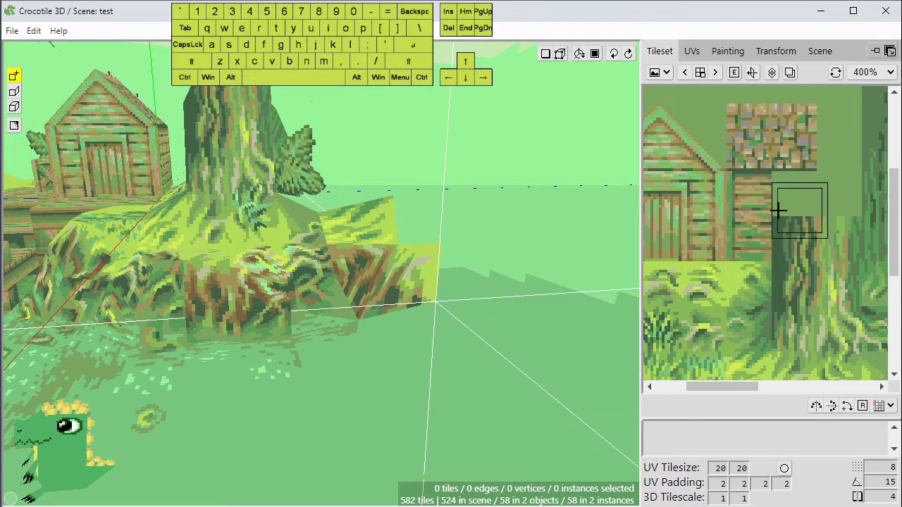
left_click(792, 254)
left_click(756, 213)
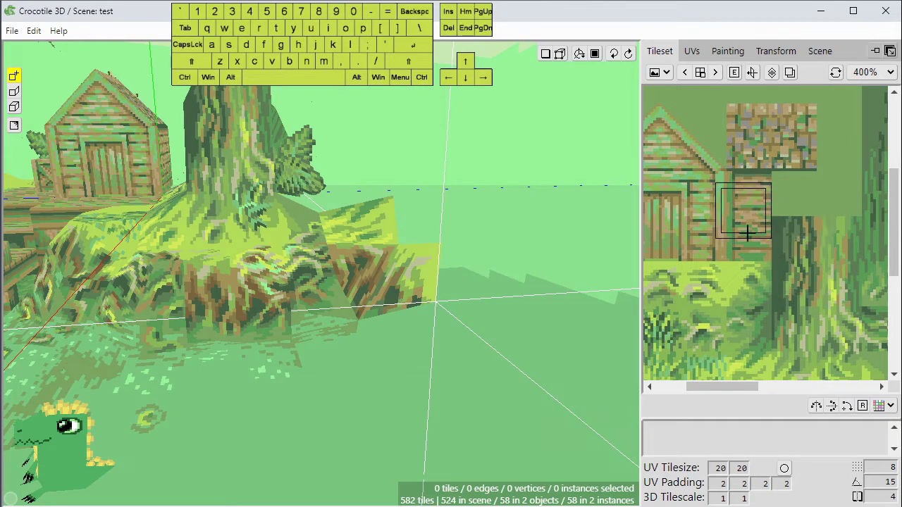
Select the padded tile spanning the plank wall's base and the grass, place two copies beside the grassy bank, and undo both.
left_click(748, 254)
left_click(793, 266)
left_click(744, 273)
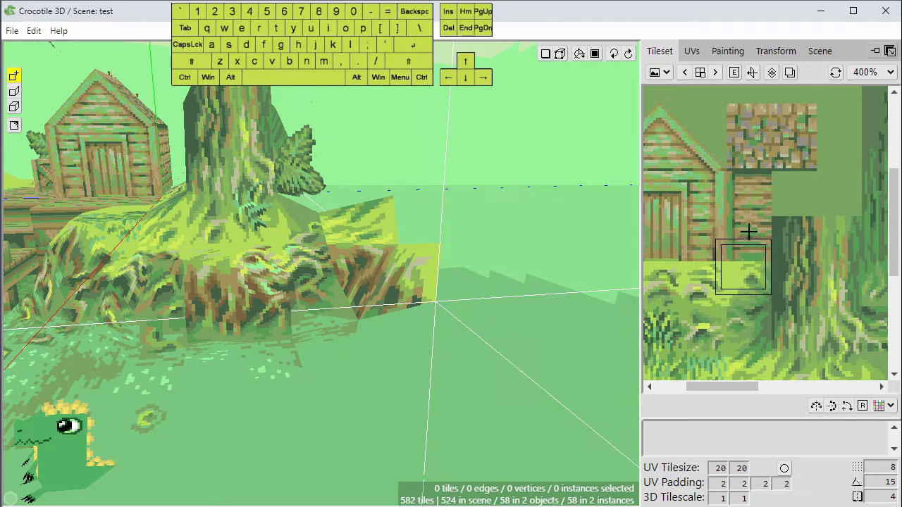
left_click(792, 262)
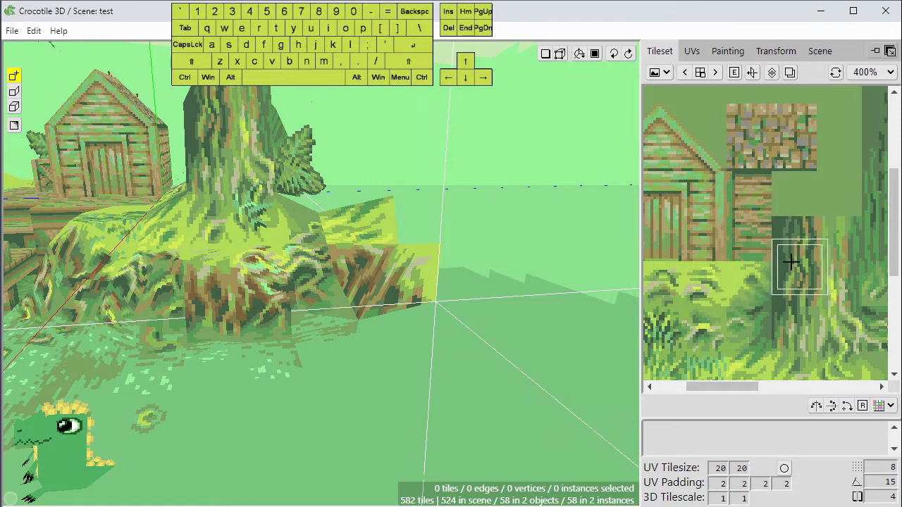
left_click(744, 271)
left_click(787, 263)
left_click(740, 262)
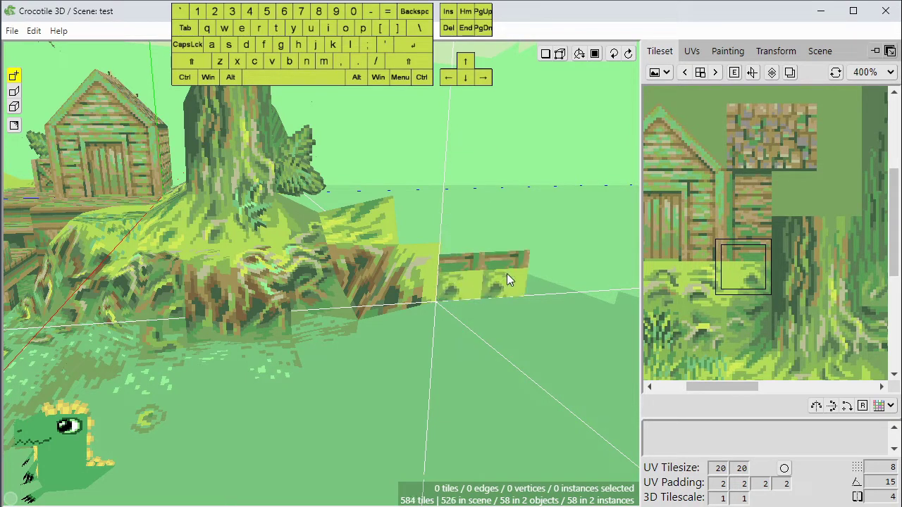
key("ctrl+z")
key("ctrl+z")
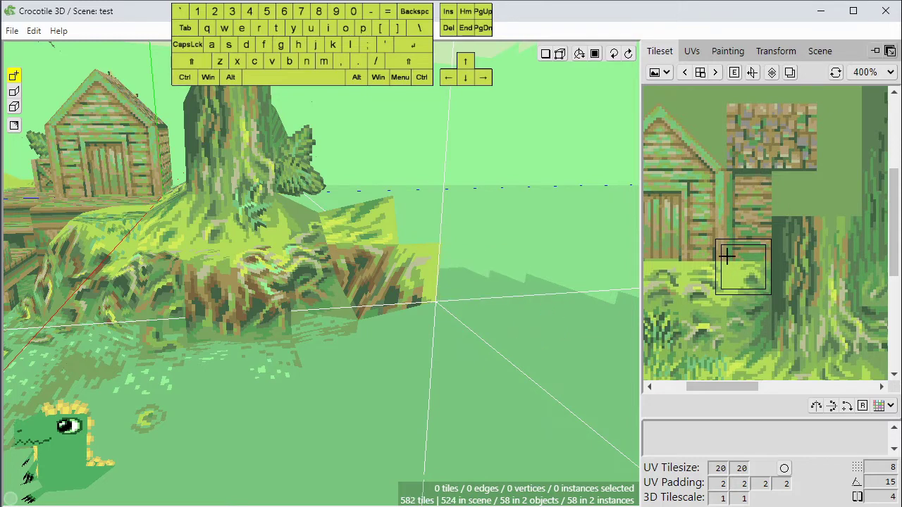
Select the padded tile over the plank wall, then view the swamp texture in the UV editor and return to the tileset.
scroll(721, 151, "down", 1)
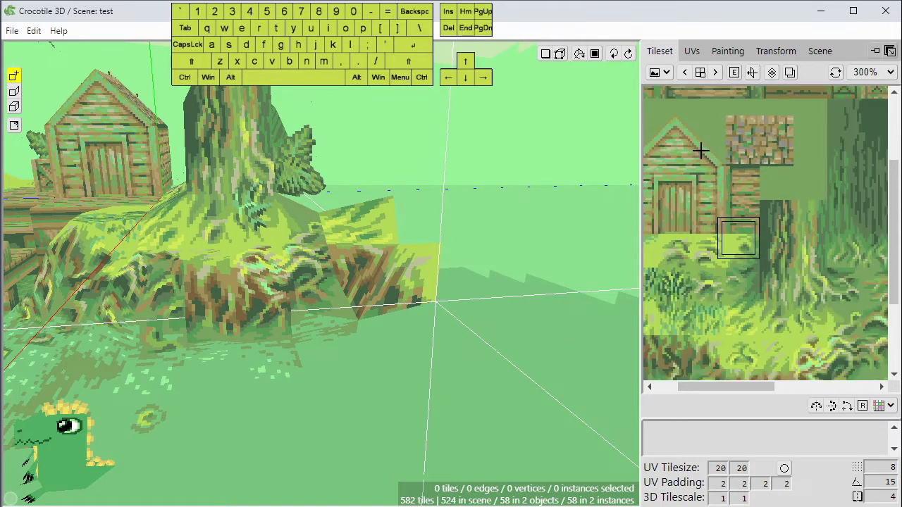
left_click(776, 236)
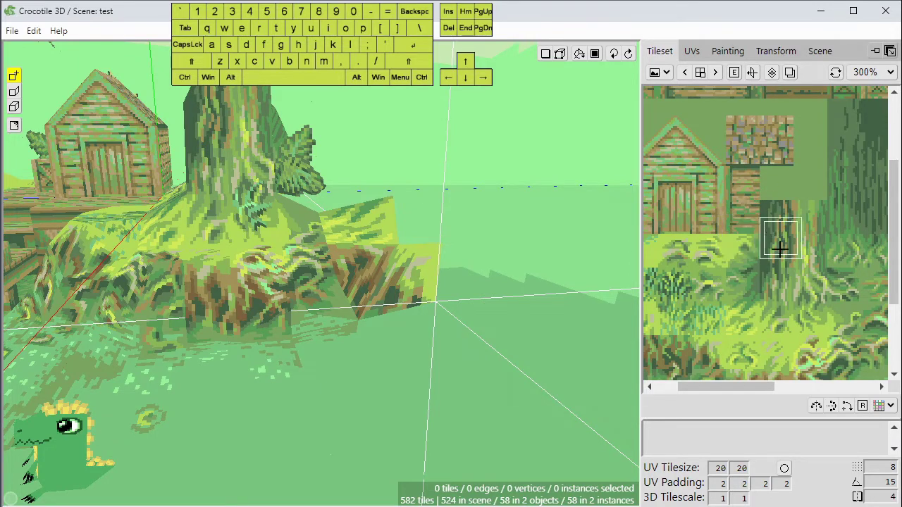
left_click(780, 206)
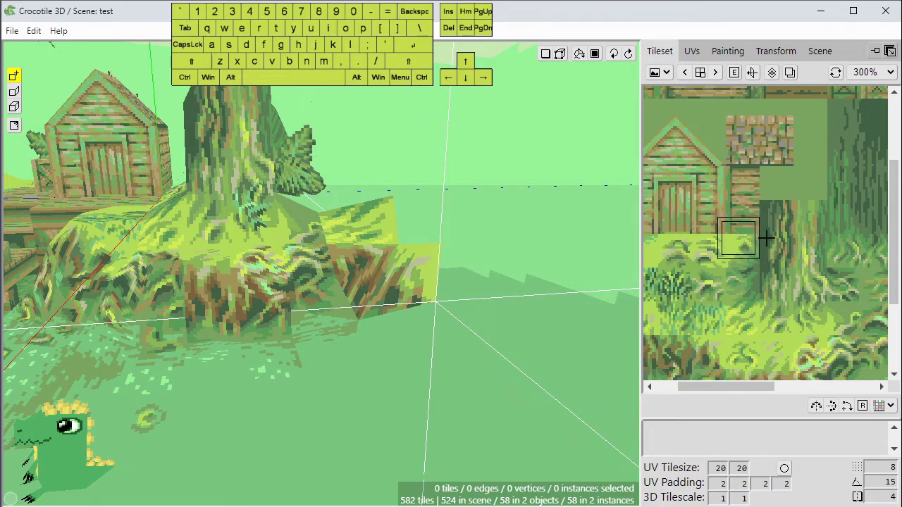
left_click(744, 200)
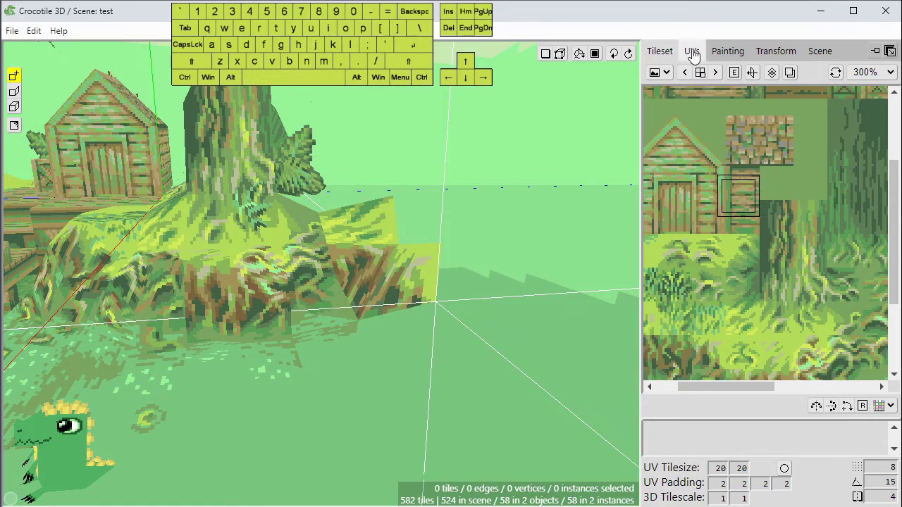
left_click(691, 51)
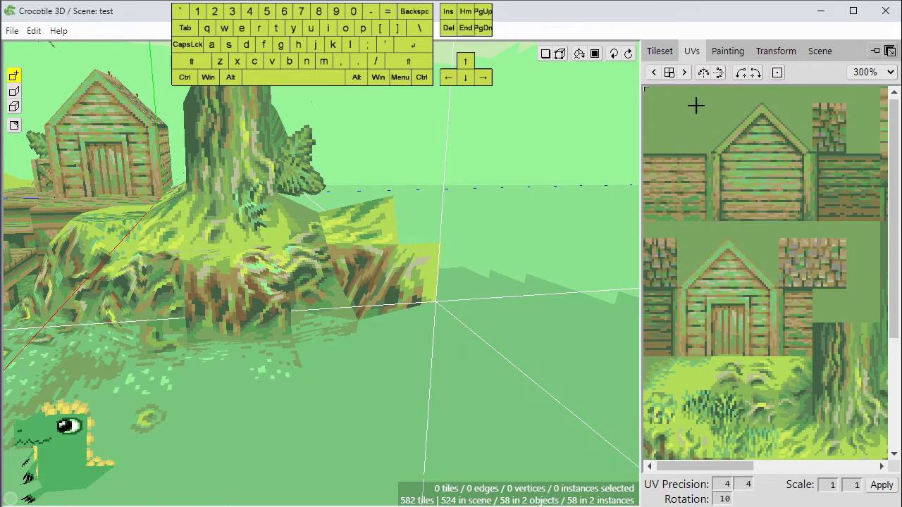
left_click(660, 51)
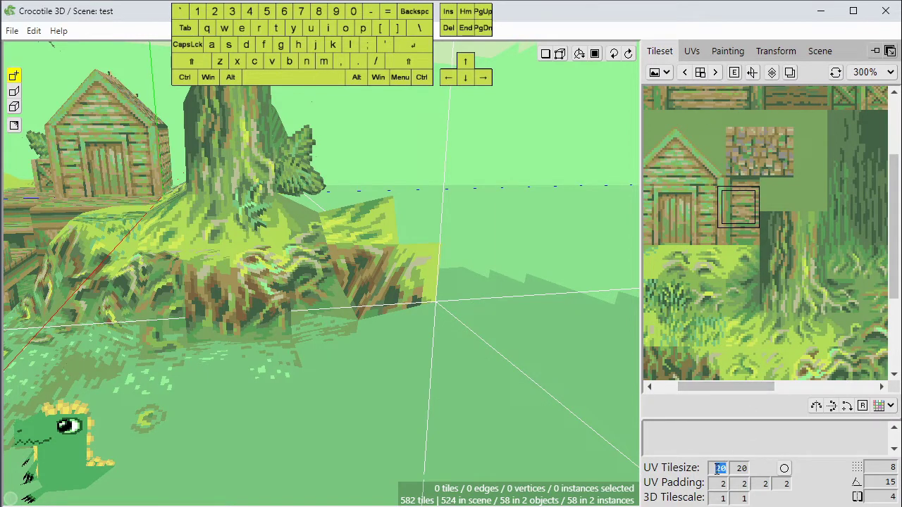
Set the UV tile size to 16 by 16 with all UV padding at 0, and select the grass tile directly below the plank wall.
type("16")
type("6")
type("0")
left_click(744, 484)
type("0")
left_click(784, 484)
type("0")
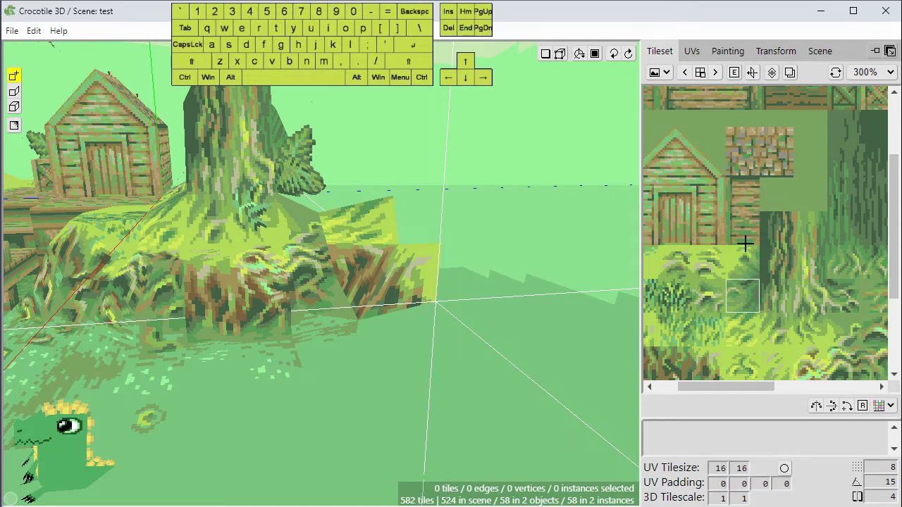
left_click(747, 266)
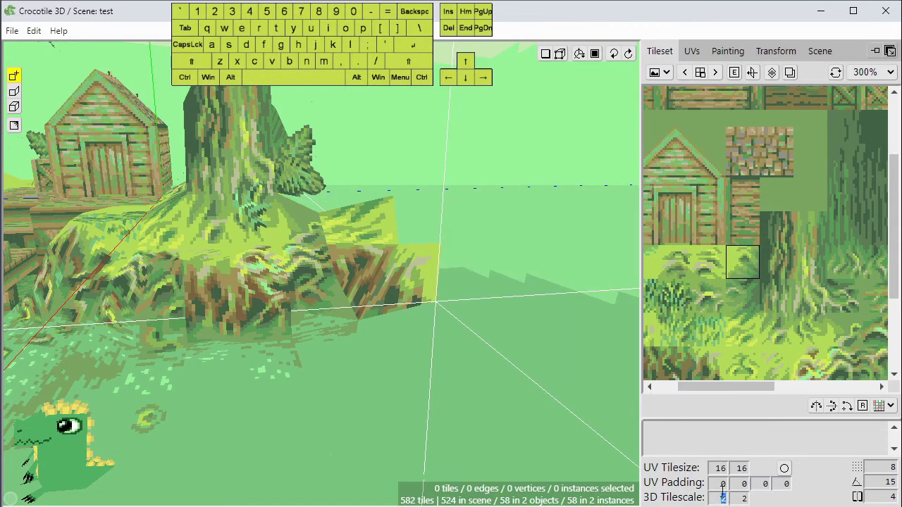
Try a 3D tile scale width of 3, then set the width to 1 with the height at 2.
type("3")
double_click(721, 498)
type("1")
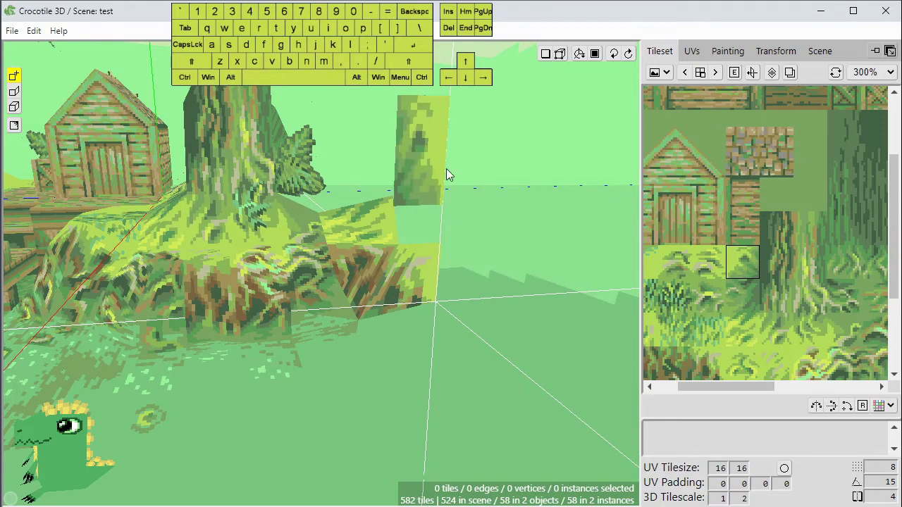
Rotate the grass tile preview repeatedly and mirror it to check its shape and orientation at the 1 by 2 scale.
type("e")
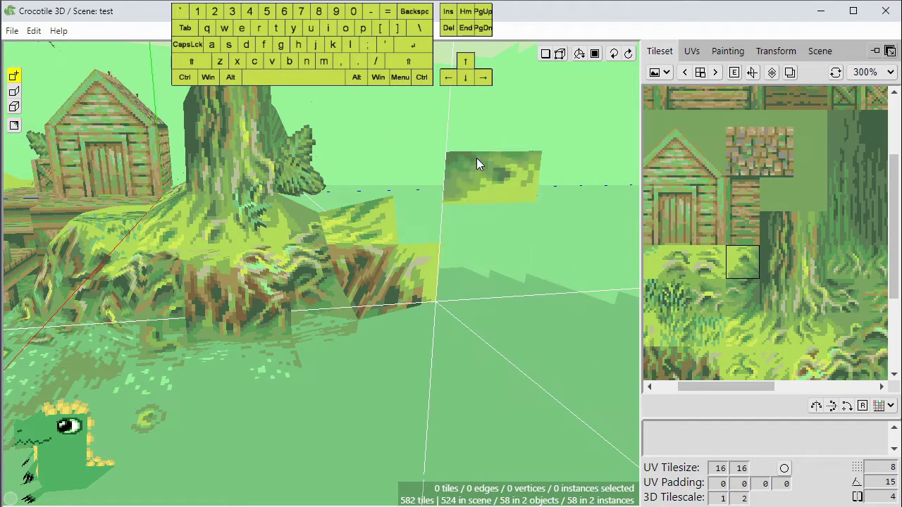
type("ee")
key("e")
key("e")
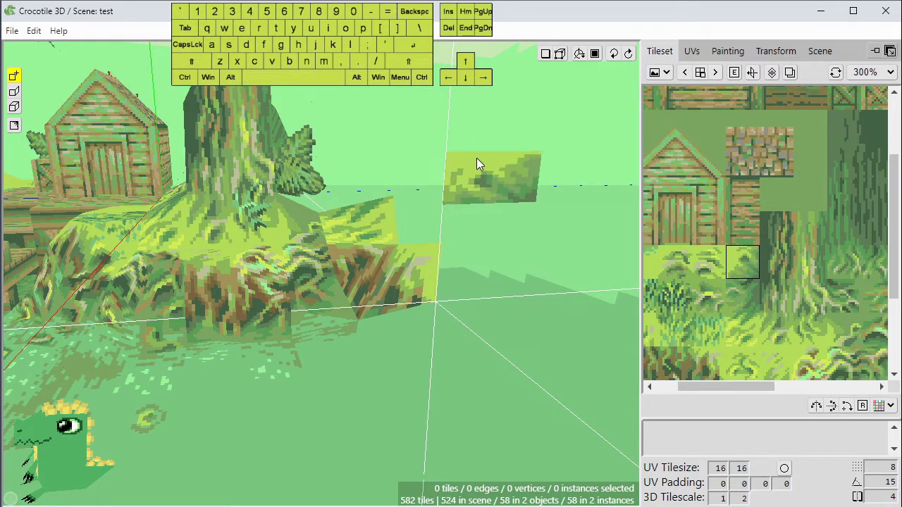
key("r")
key("r")
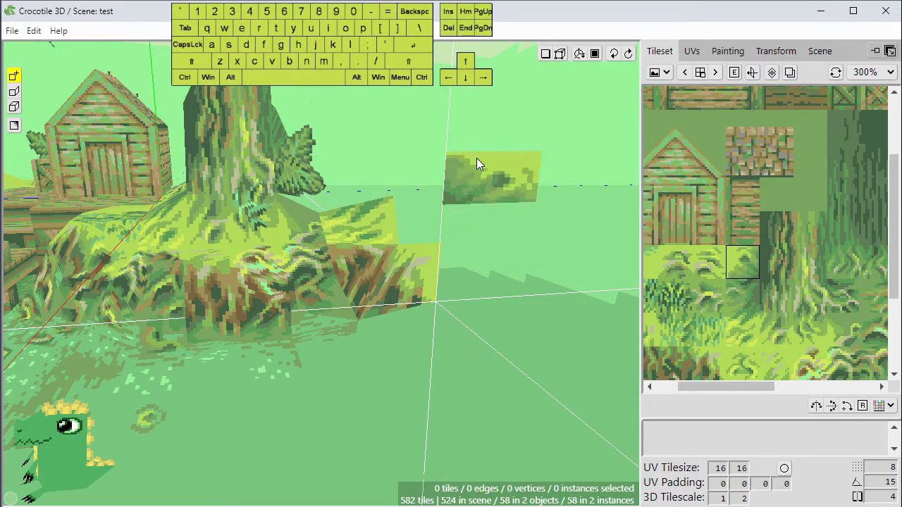
key("r")
key("e")
key("e")
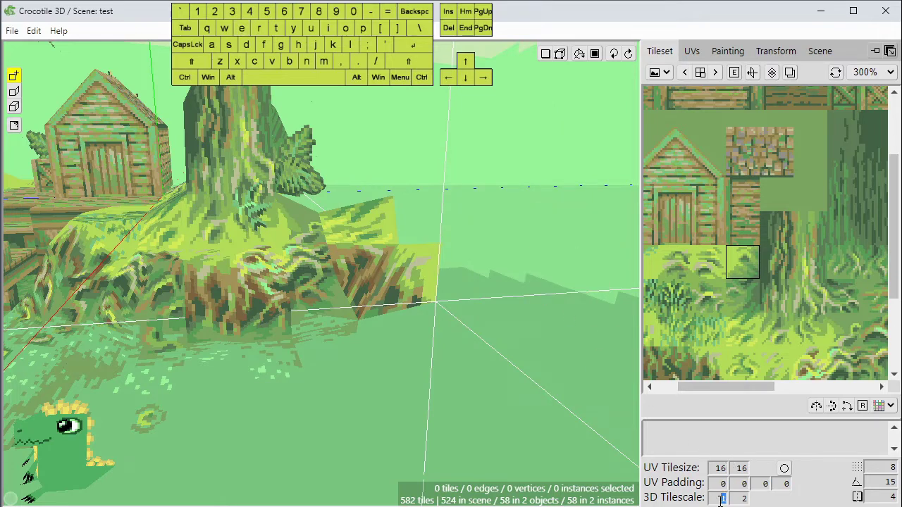
Set the 3D tile scale to 1 by 1 and switch from drawing to editing the scene.
type("1")
key("space")
left_click_drag(487, 236, 448, 257)
key("Tab")
key("space")
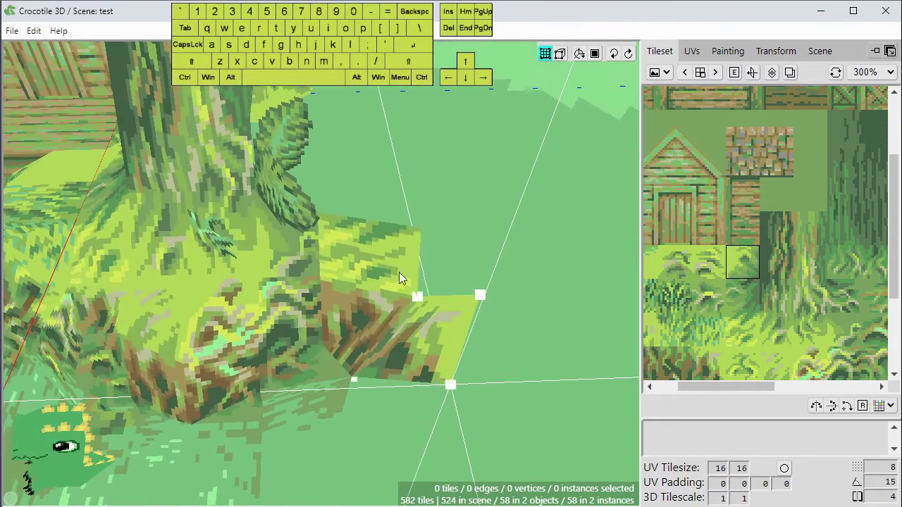
Select the grass tile above the brown bank beside the tree, with the transform gizmo hidden.
left_click(398, 272)
key("space")
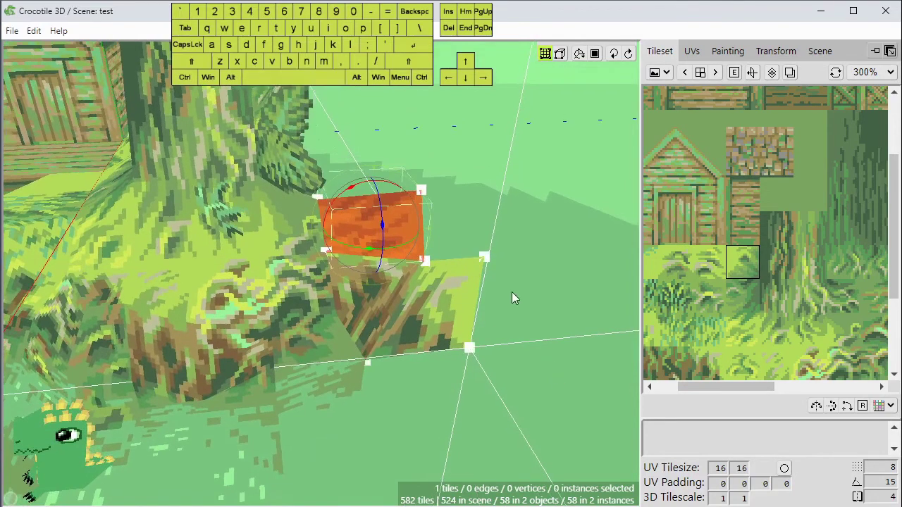
key("x")
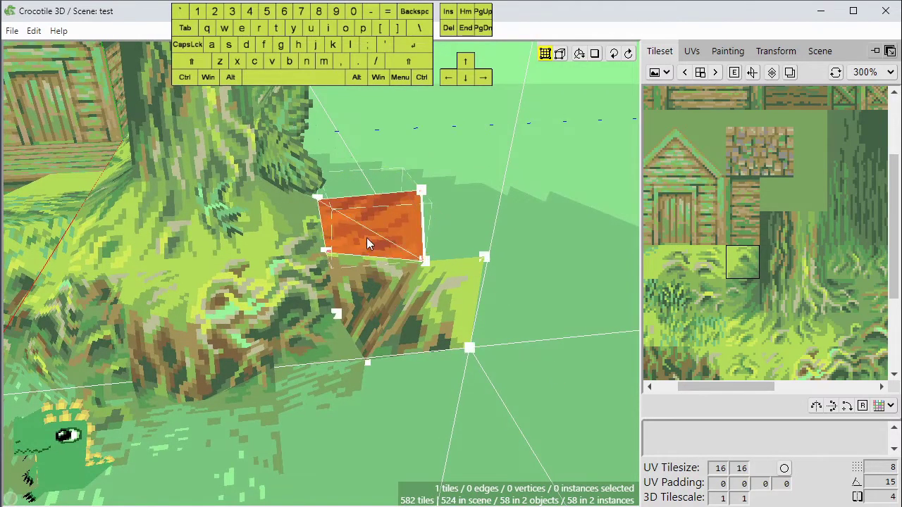
left_click(384, 225)
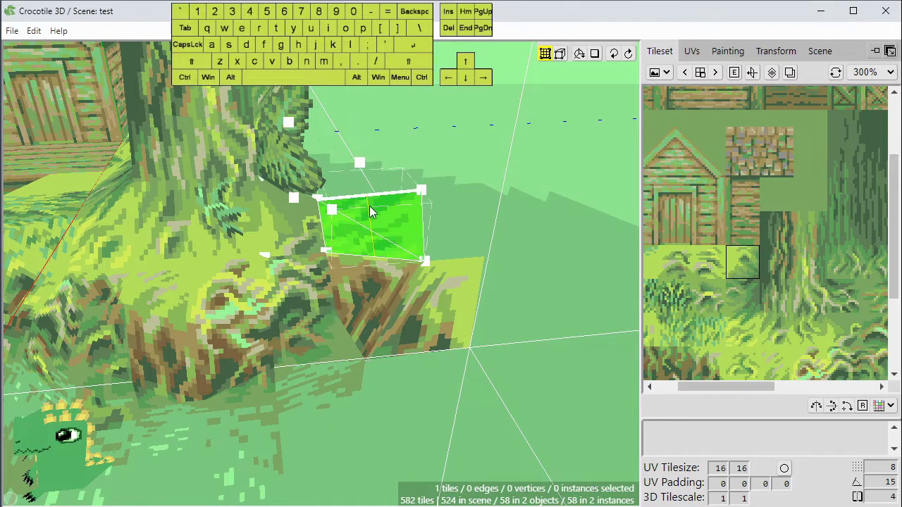
Split the selected grass tile vertically near its outer end with the Faces Split command, then undo the split.
scroll(385, 236, "up", 1)
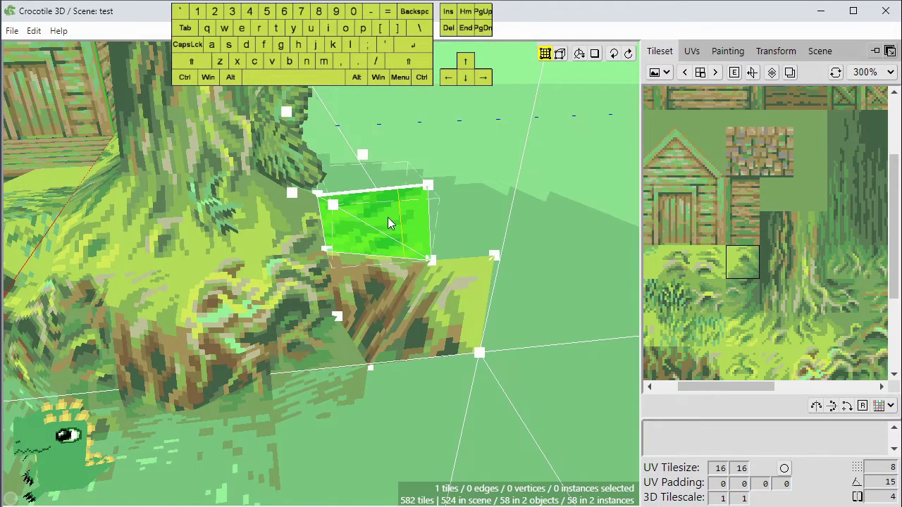
scroll(387, 217, "up", 1)
right_click_drag(349, 226, 372, 212)
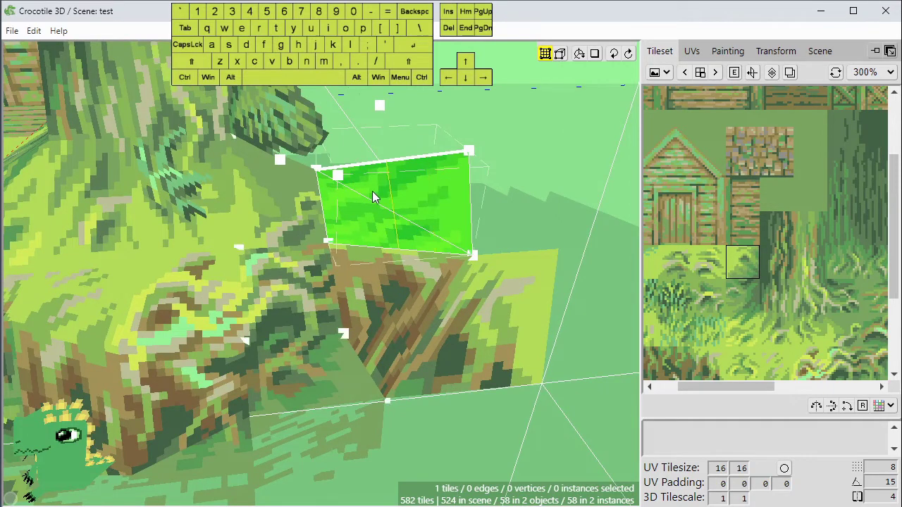
right_click(432, 189)
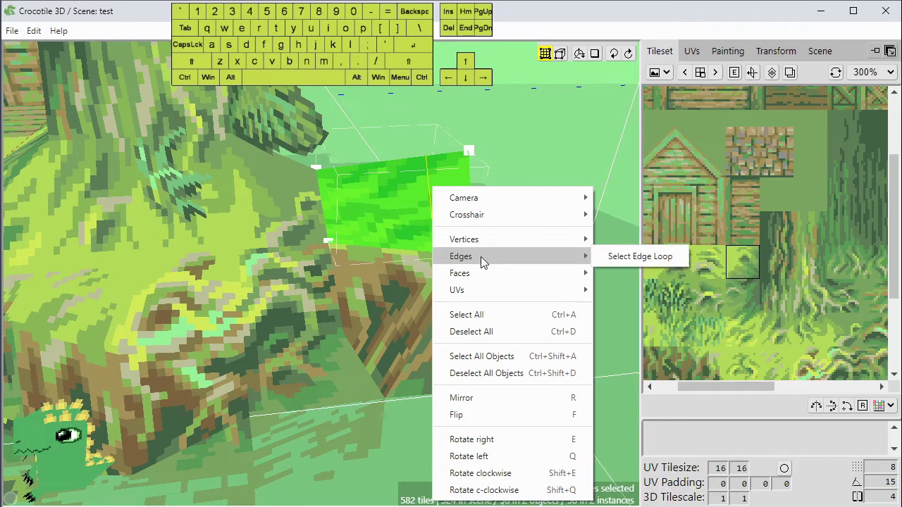
mouse_move(482, 276)
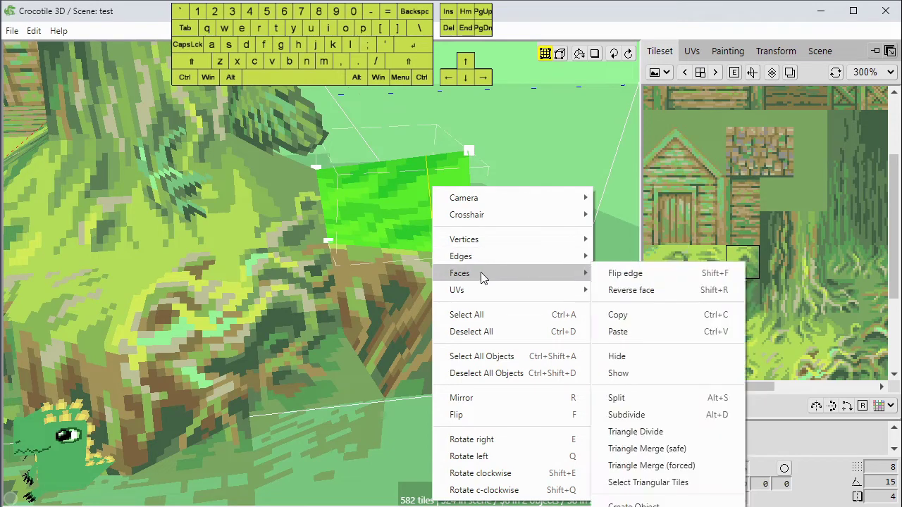
left_click(634, 400)
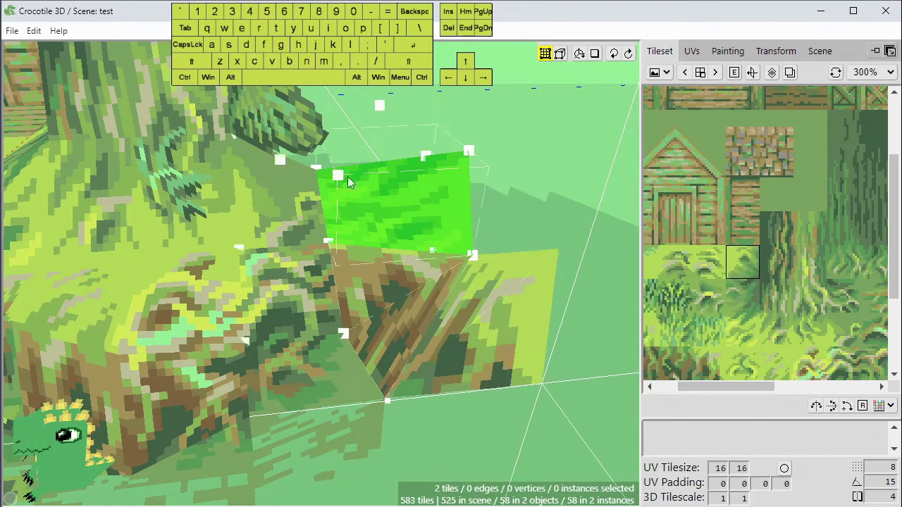
left_click(412, 203)
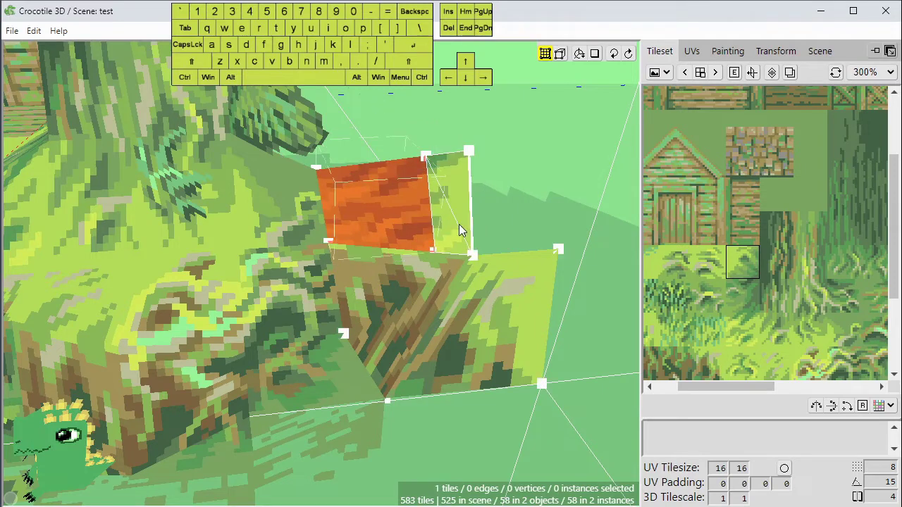
key("ctrl+z")
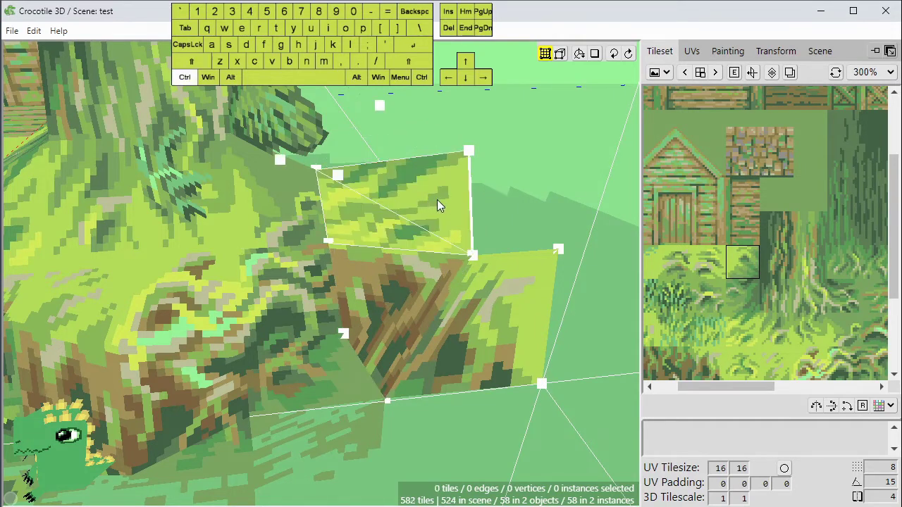
Split the grass tile above the bank vertically near both its outer end and its tree-side end, making three sections.
left_click(407, 215)
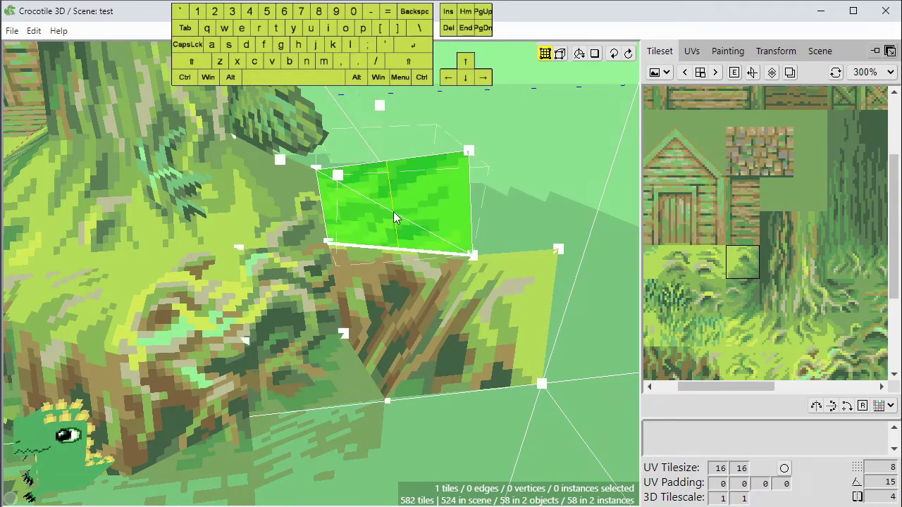
key("alt")
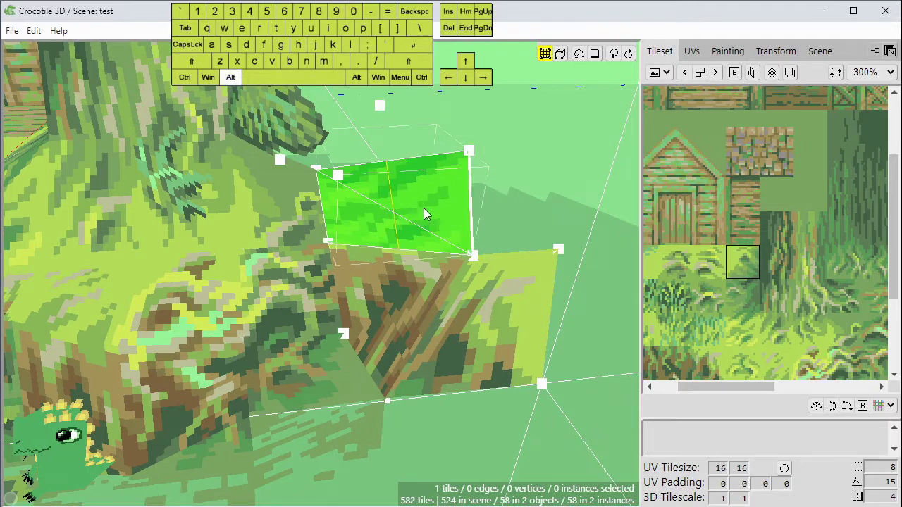
left_click(432, 184, "alt")
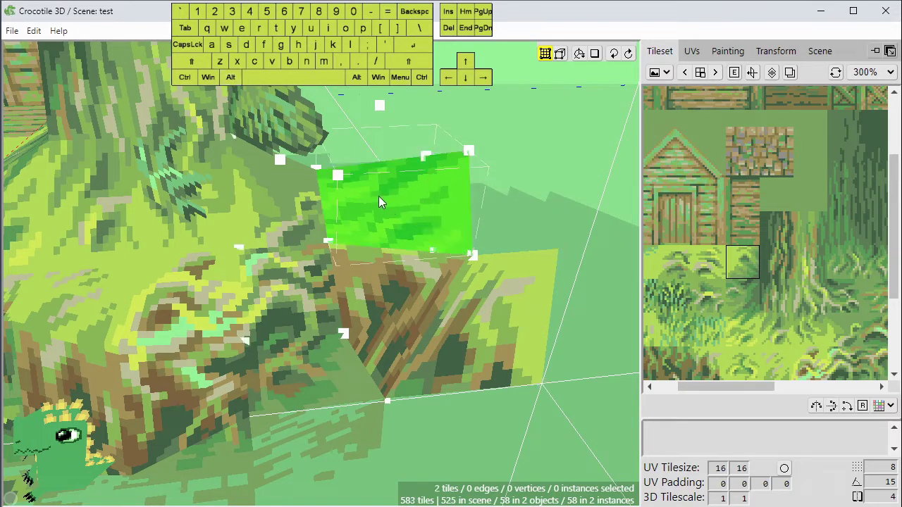
key("alt")
scroll(457, 225, "down", 1)
key("space")
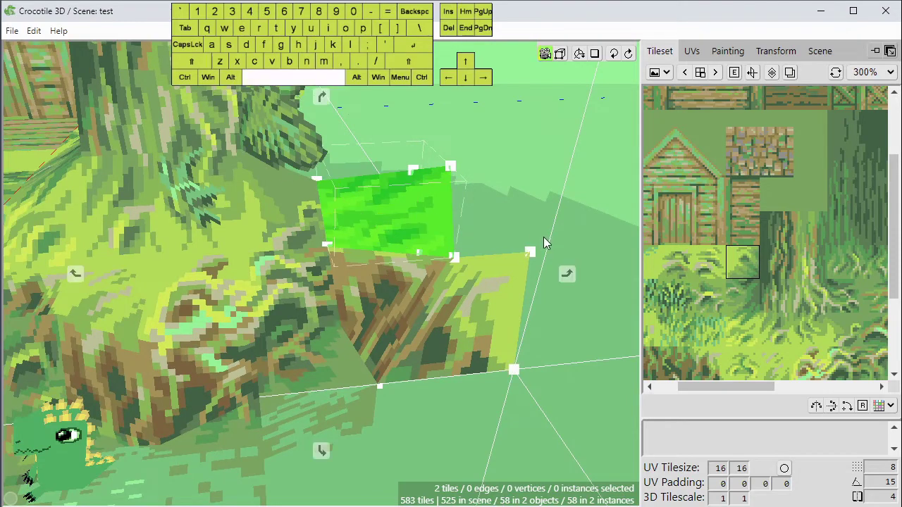
scroll(442, 218, "up", 1)
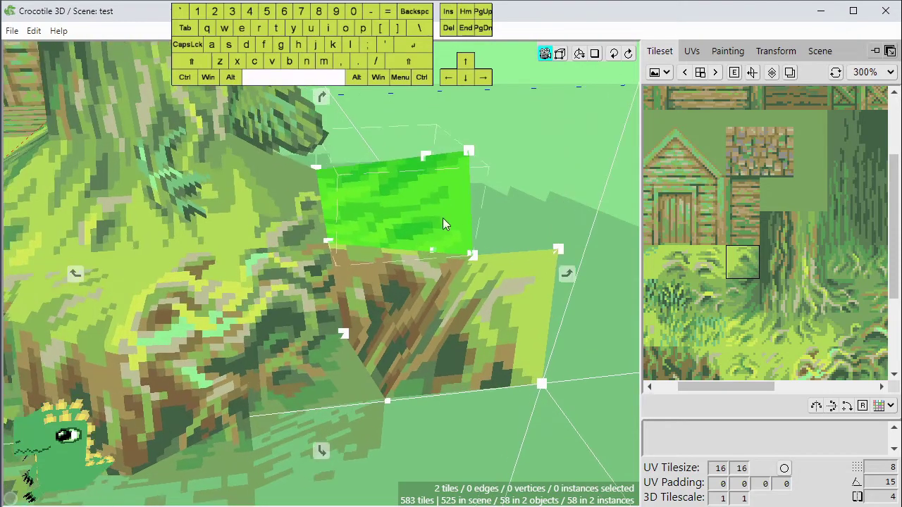
left_click(378, 215, "alt")
scroll(474, 249, "up", 1)
key("space")
left_click_drag(474, 249, 510, 237)
scroll(410, 201, "down", 3)
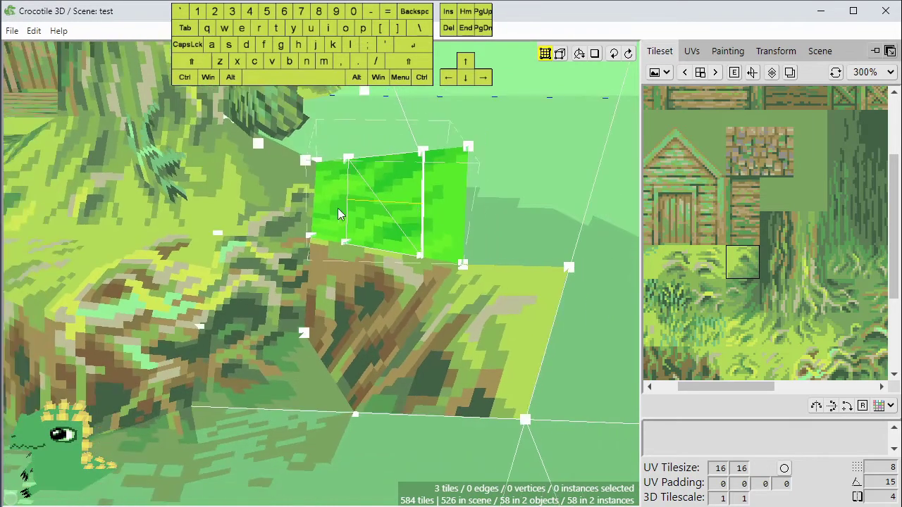
scroll(406, 227, "down", 2)
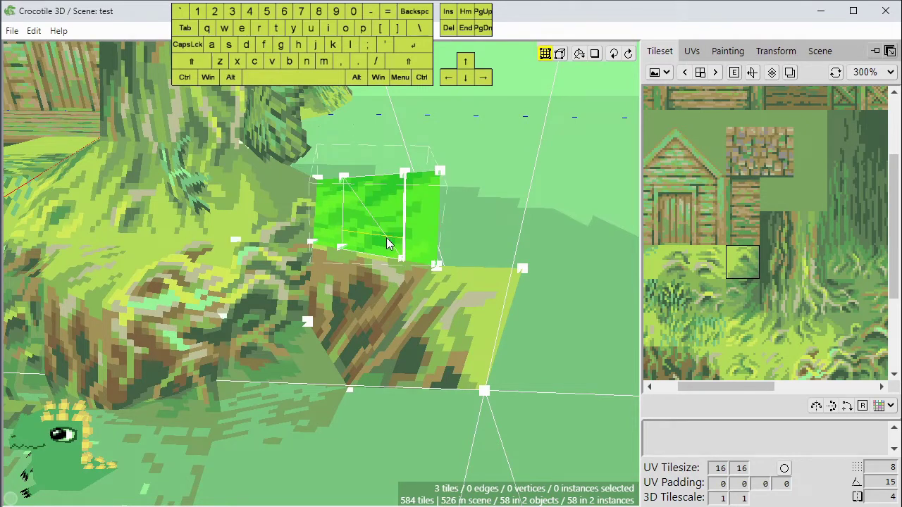
key("ctrl")
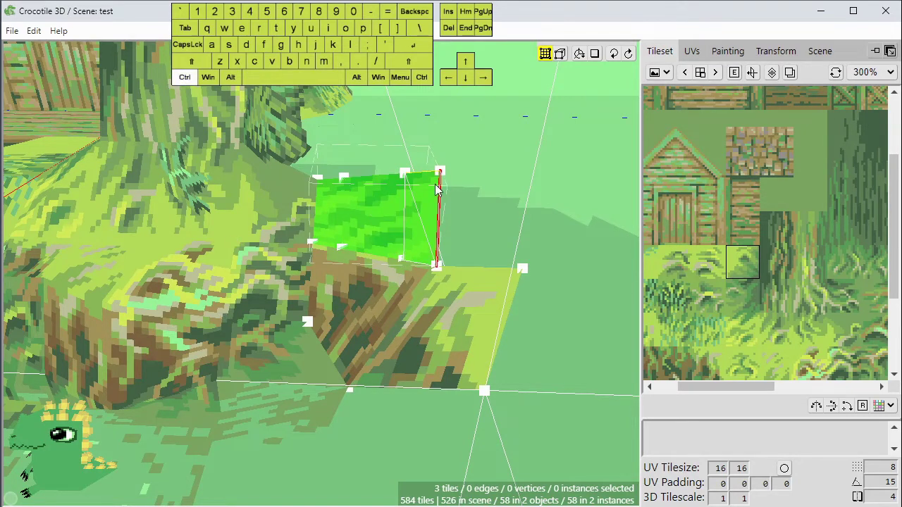
key("Escape")
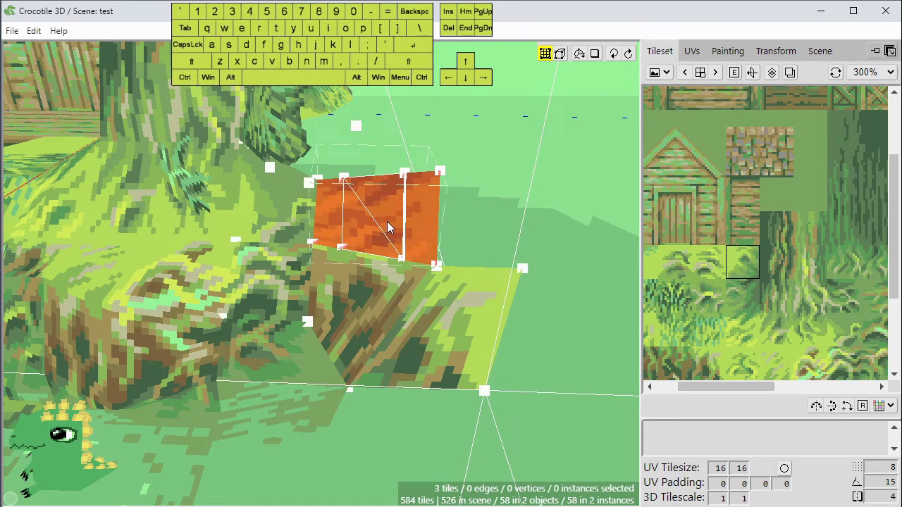
key("shift")
key("shift")
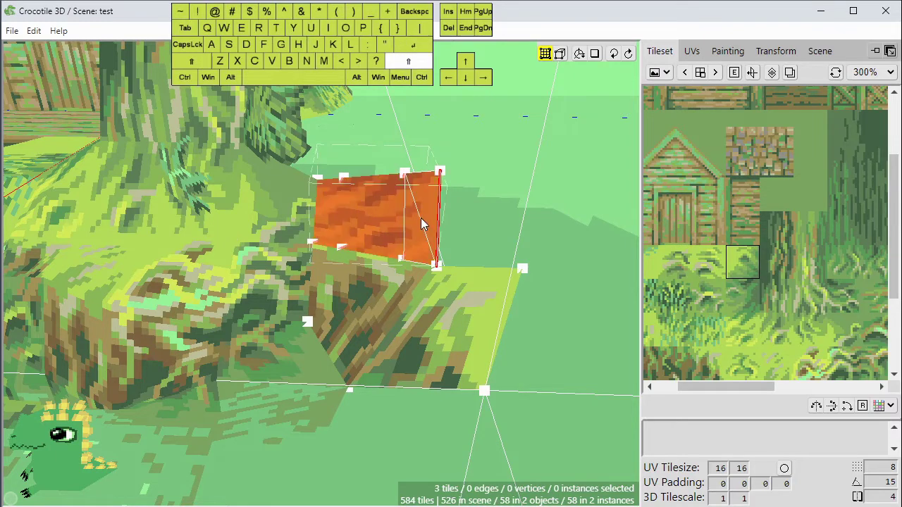
key("shift+Return")
left_click(400, 223, "shift")
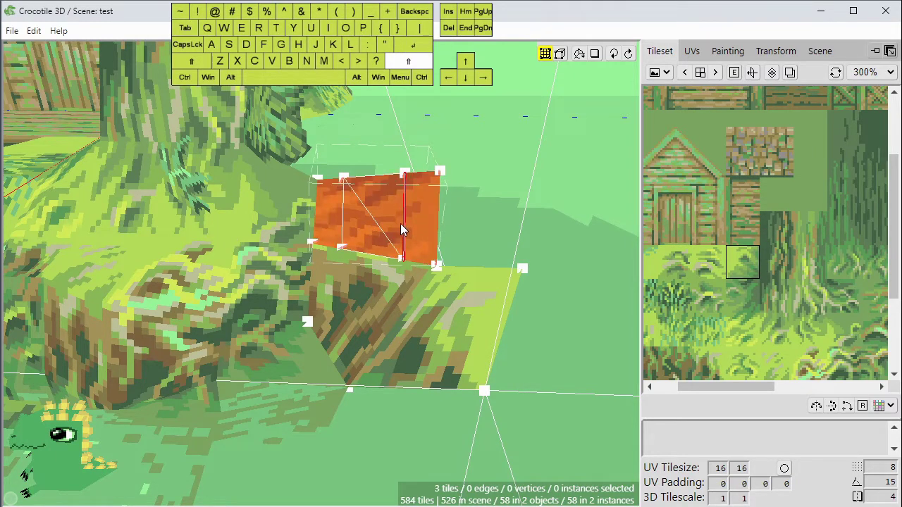
Raise the top vertices at both split lines of the grass tile to form a raised middle section.
key("ctrl+d")
left_click(404, 174)
key("w")
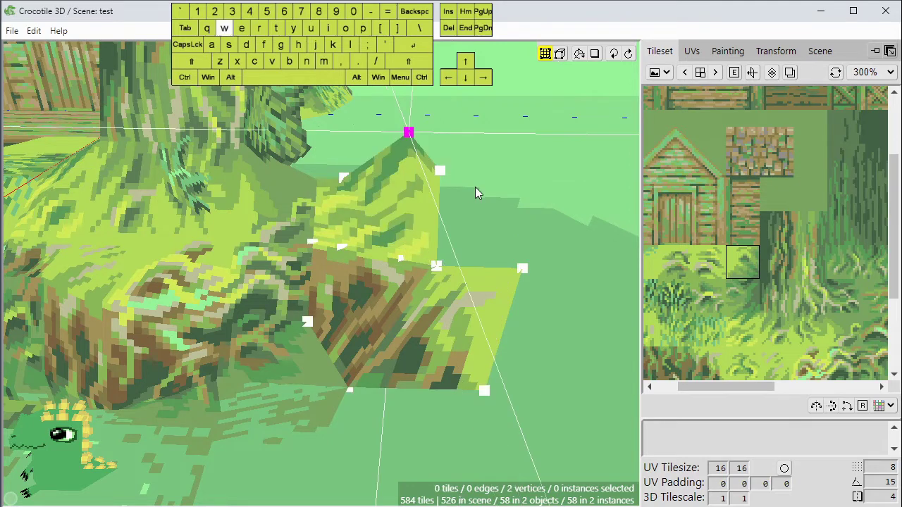
key("ctrl+d")
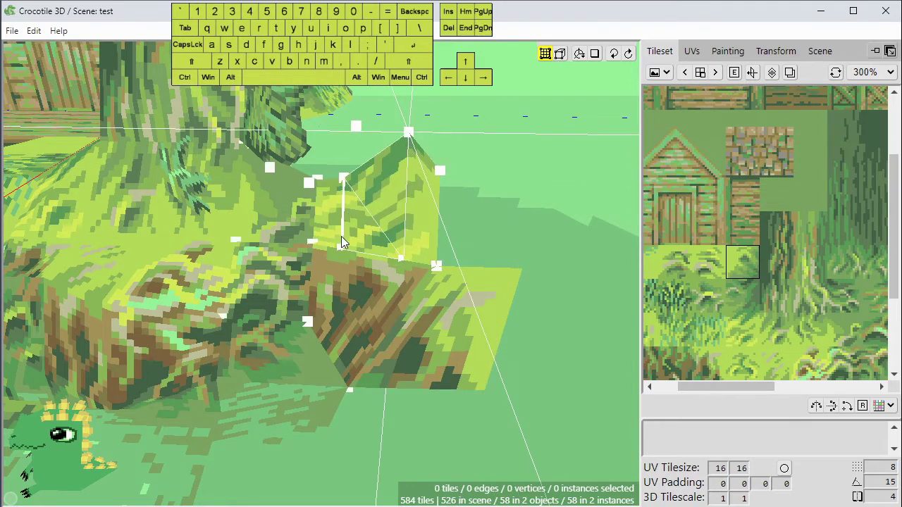
left_click(343, 179)
key("d")
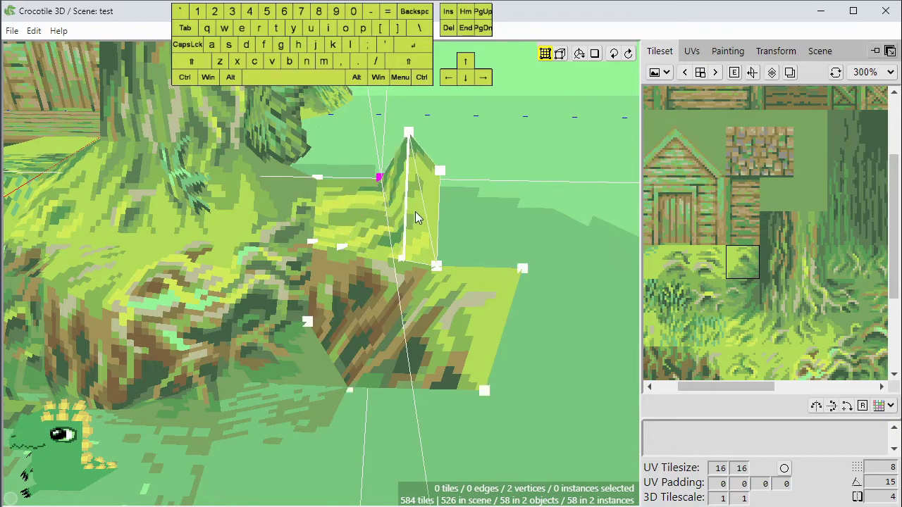
key("w")
key("ctrl+d")
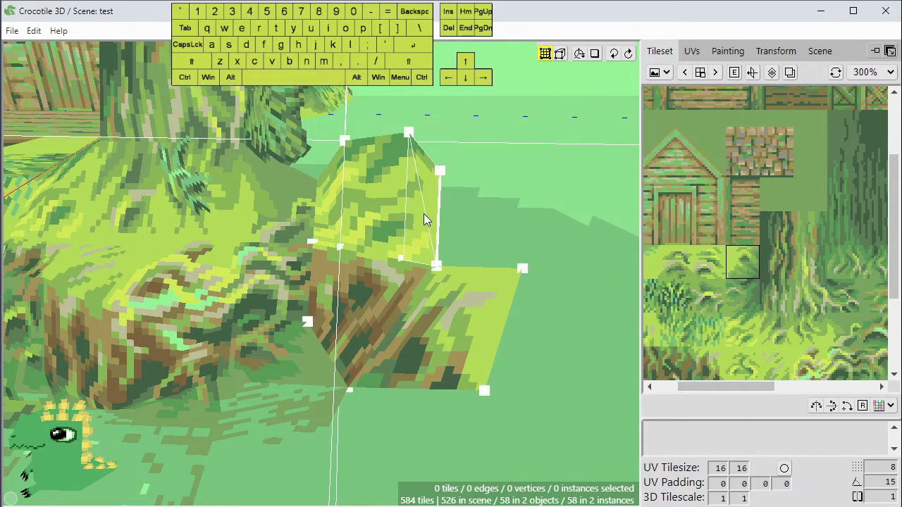
Select the raised middle section of the grass tile, then clear the selection.
left_click(354, 194)
key("k")
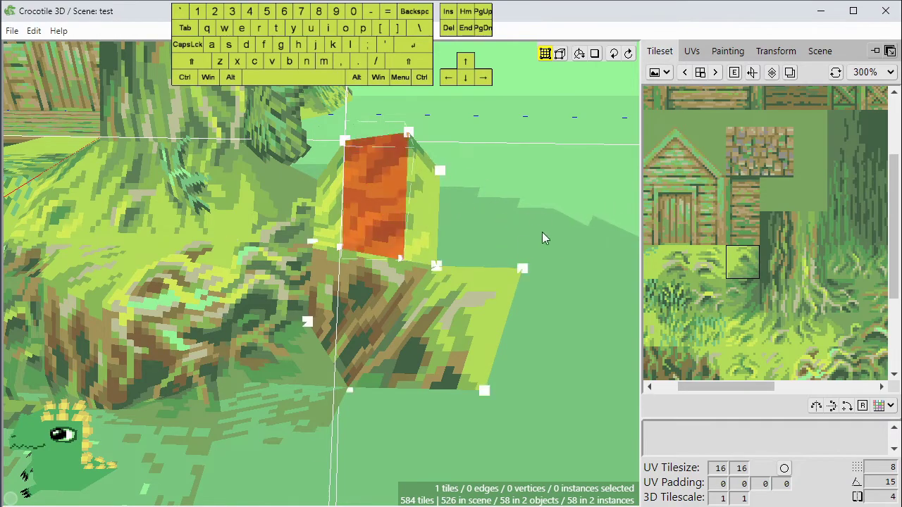
key("space")
left_click_drag(542, 232, 521, 236)
key("ctrl+d")
scroll(520, 232, "down", 2)
key("space")
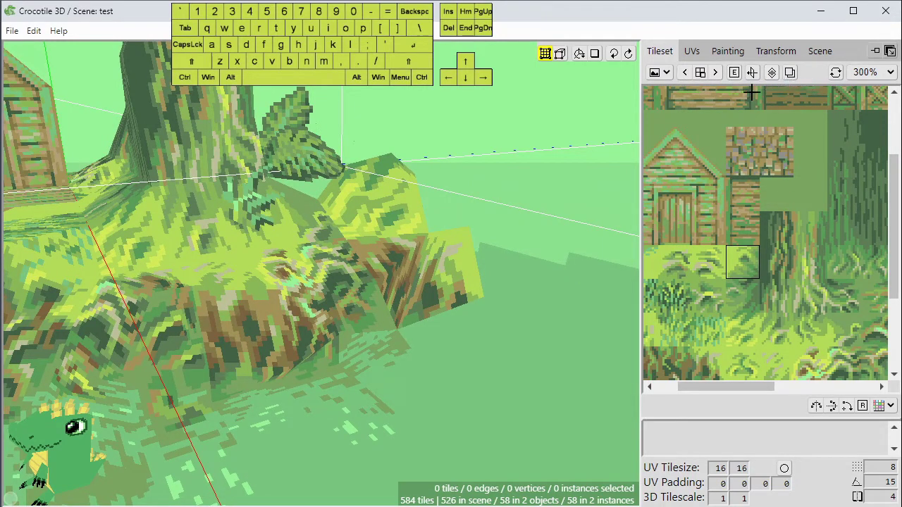
Examine the swamp tileset at zoom levels between 150% and 400% while panning across its artwork.
scroll(723, 210, "down", 1)
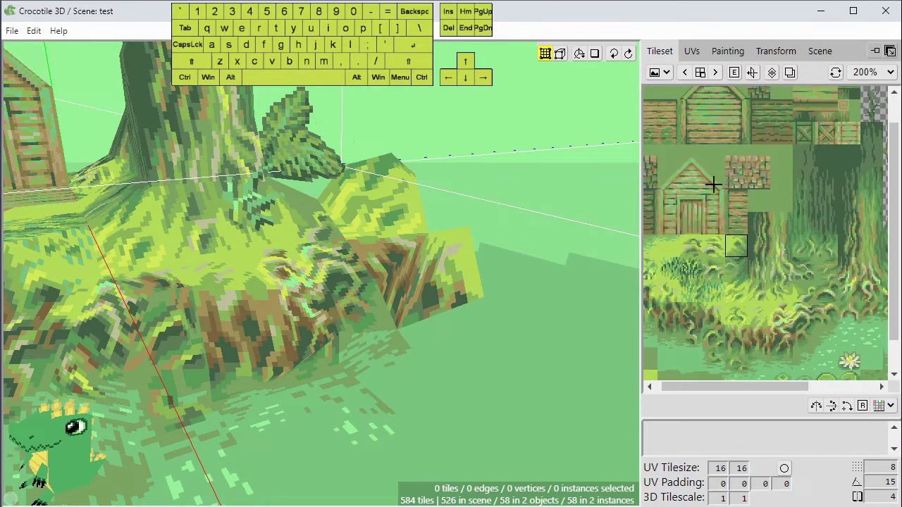
key("space")
left_click_drag(718, 177, 739, 245)
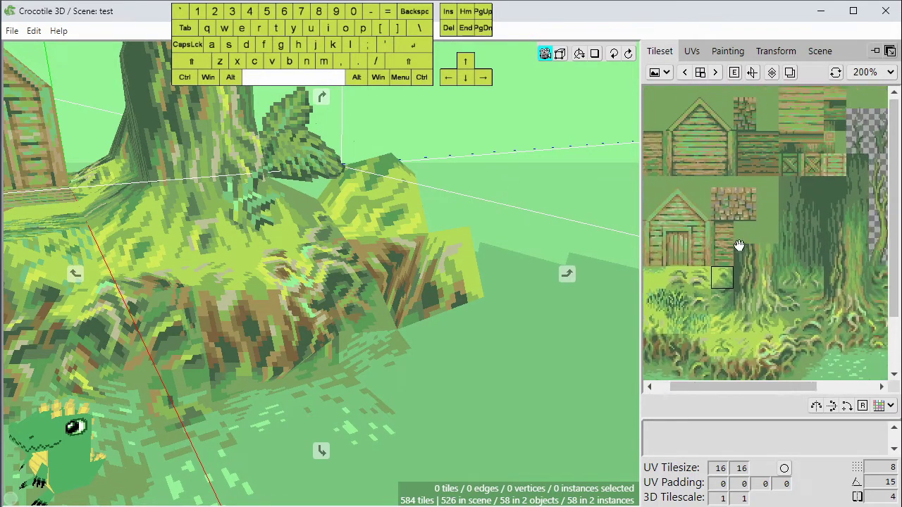
scroll(743, 238, "down", 1)
key("space")
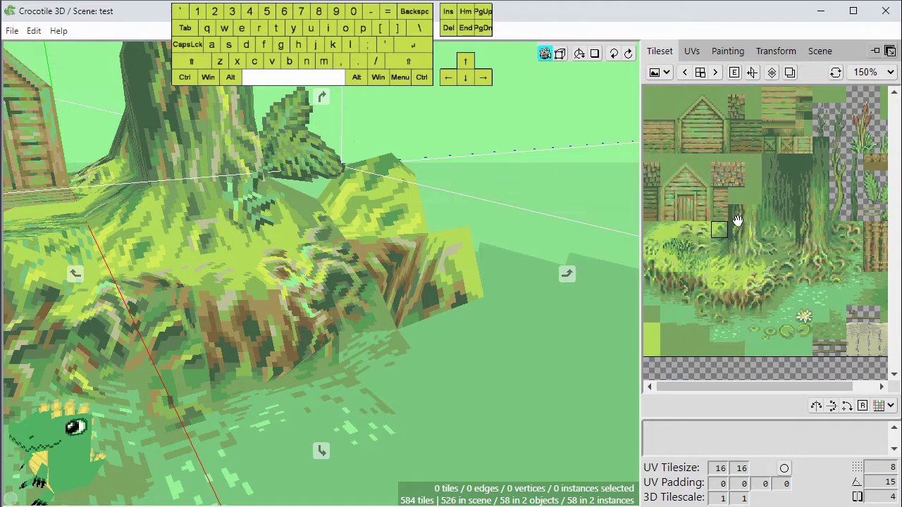
key("space")
left_click_drag(769, 209, 739, 215)
scroll(730, 202, "up", 3)
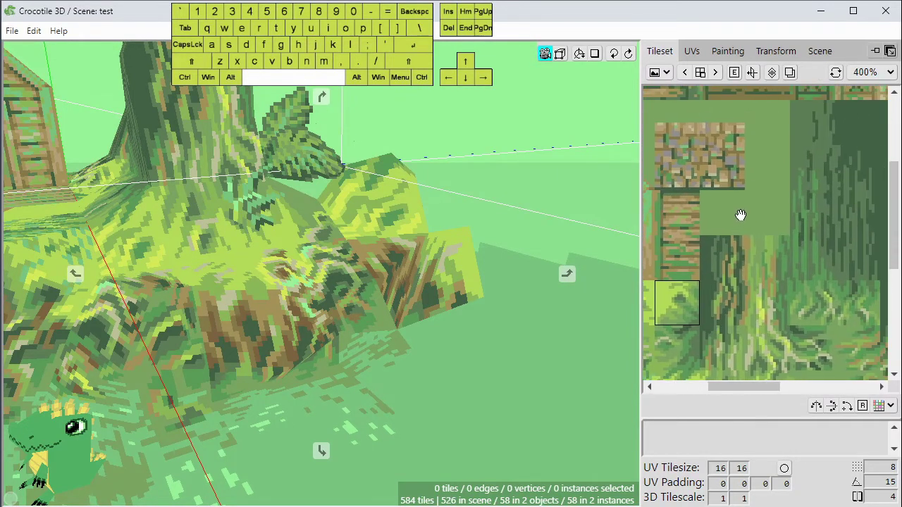
scroll(756, 204, "down", 2)
scroll(757, 204, "up", 2)
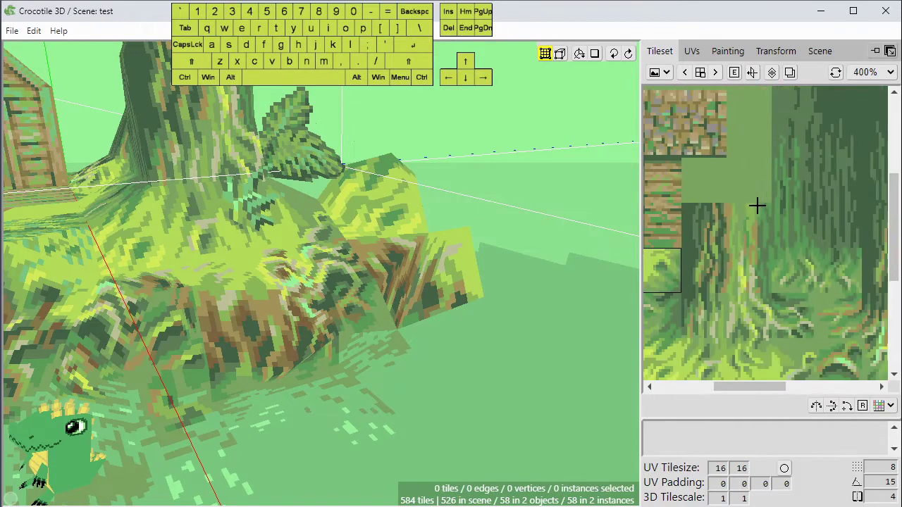
scroll(757, 205, "down", 1)
scroll(757, 205, "up", 1)
scroll(756, 205, "down", 1)
Set the tileset zoom to 600% and back to 200%, and pan over the house and tree artwork.
left_click(881, 73)
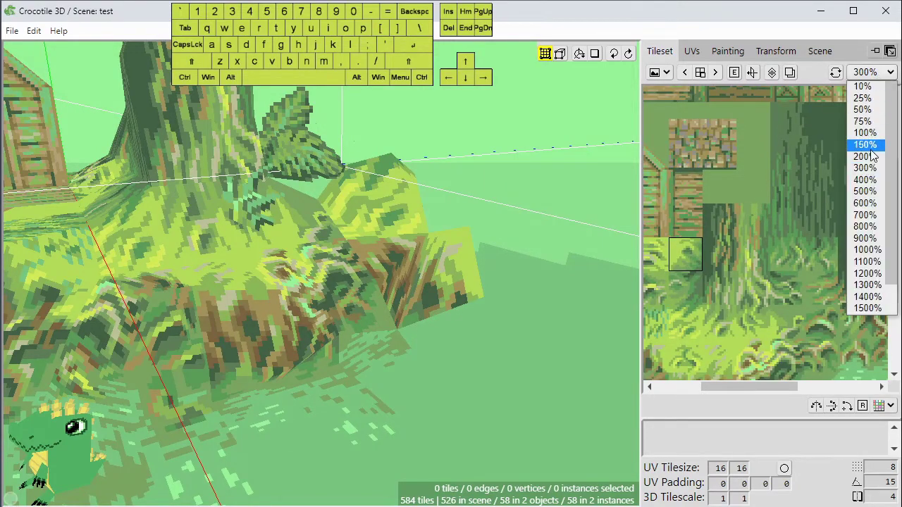
left_click(866, 203)
left_click(881, 73)
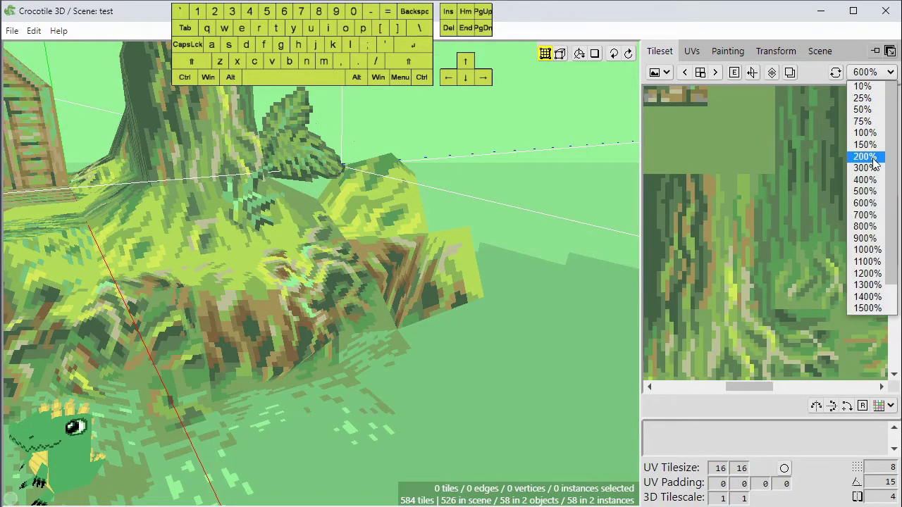
left_click(868, 158)
mouse_move(894, 217)
left_mouse_down()
mouse_move(895, 243)
mouse_move(894, 205)
left_mouse_up()
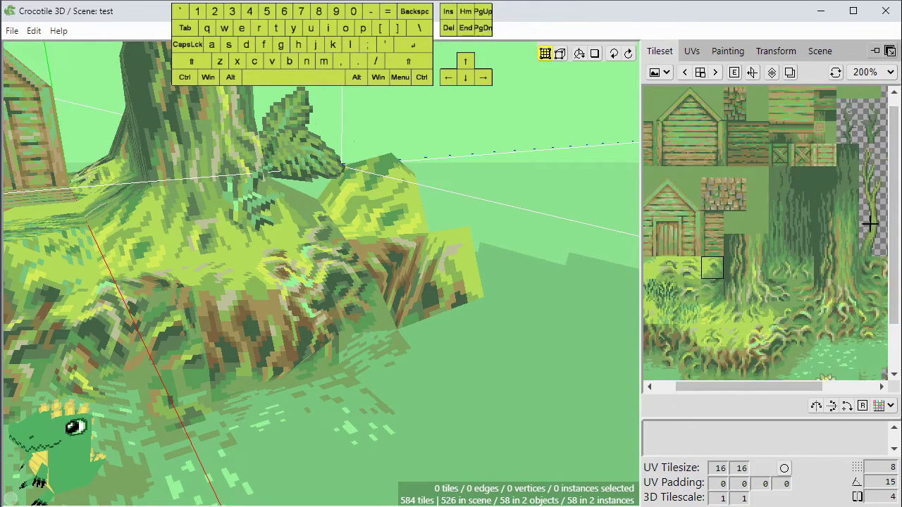
middle_click_drag(755, 268, 716, 176)
middle_click_drag(712, 209, 728, 227)
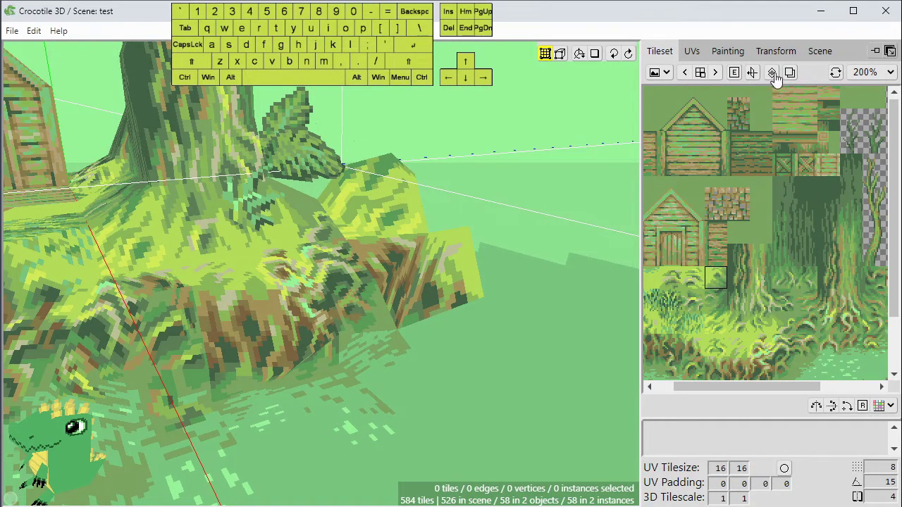
Cycle the tileset's wrapping mode through Mirrored Repeat and back to Clamp to Edge.
scroll(419, 195, "down", 2)
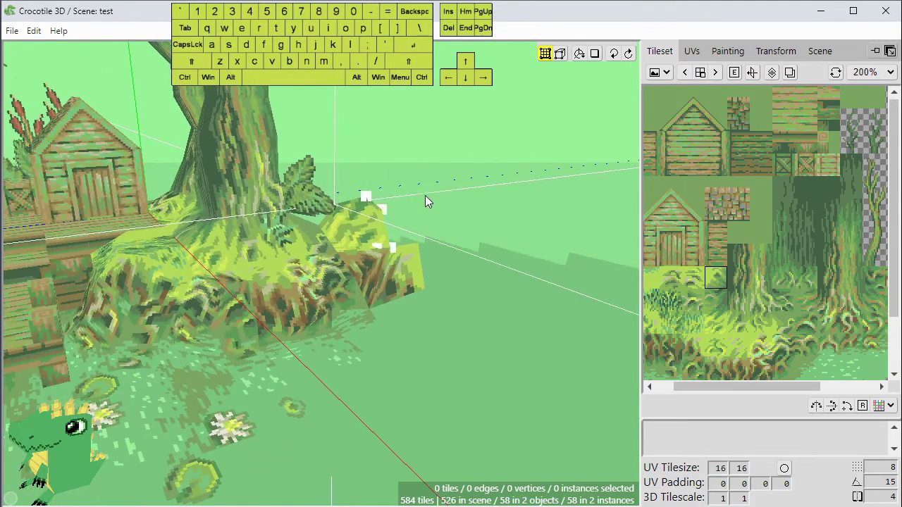
key("space")
left_click_drag(450, 217, 507, 213)
key("space")
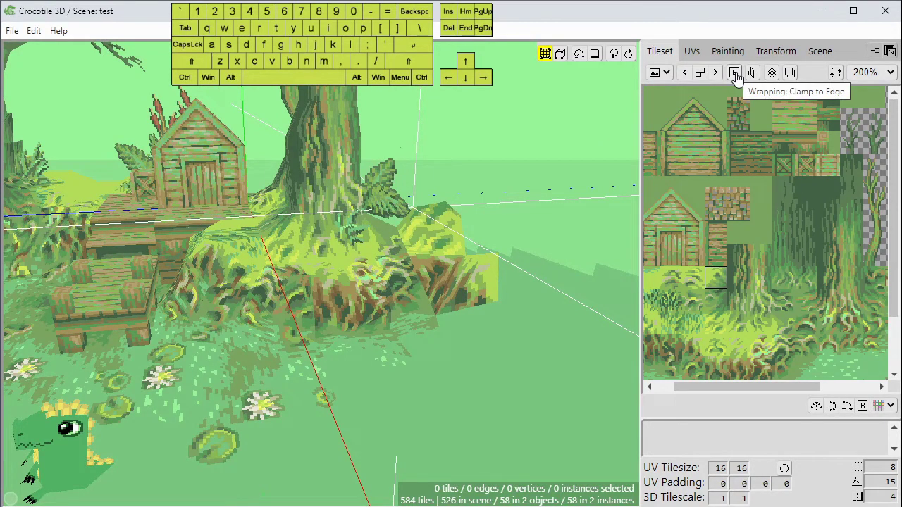
left_click(734, 73)
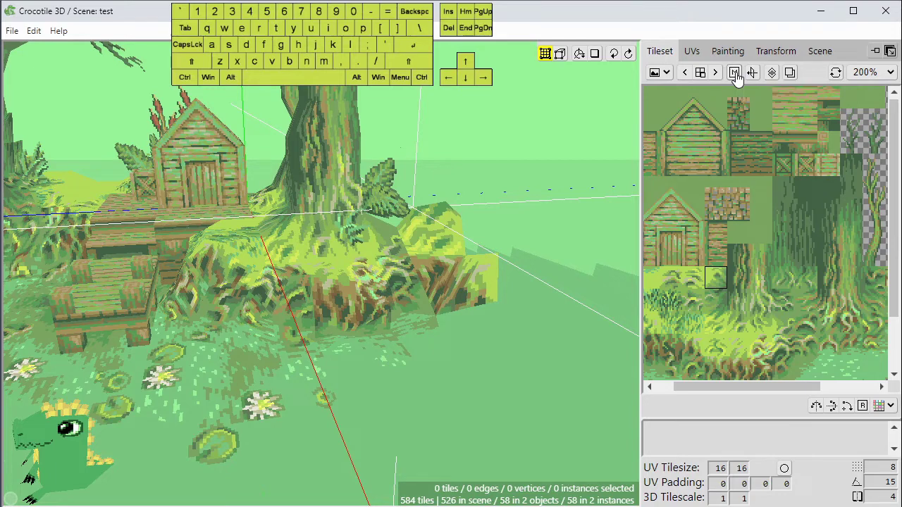
left_click(734, 74)
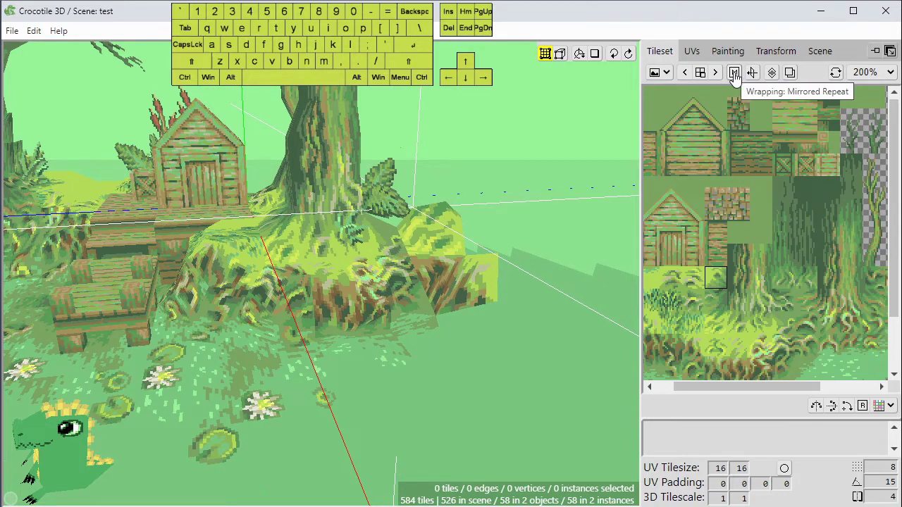
left_click(734, 74)
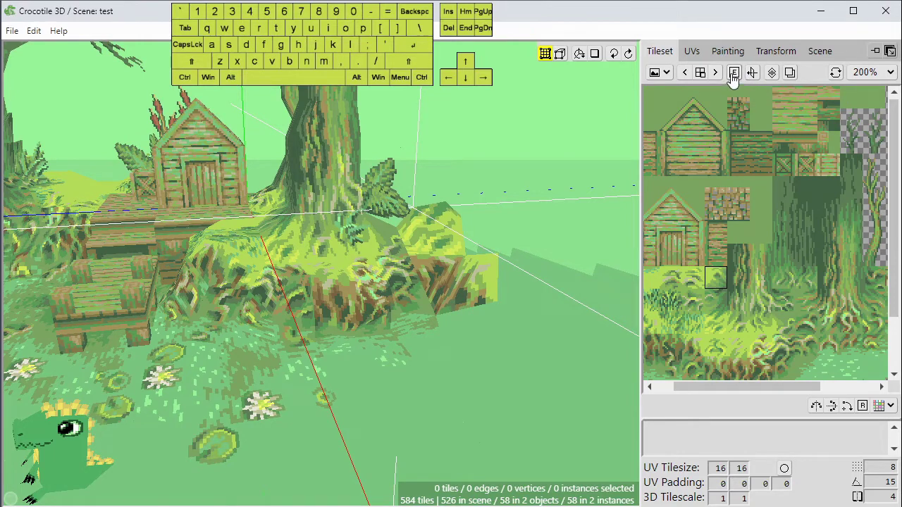
Select the wooden crate tile in the tileset and add it to a new tileset.
key("space")
mouse_move(520, 199)
left_mouse_down()
mouse_move(511, 195)
mouse_move(521, 194)
left_mouse_up()
scroll(521, 193, "down", 2)
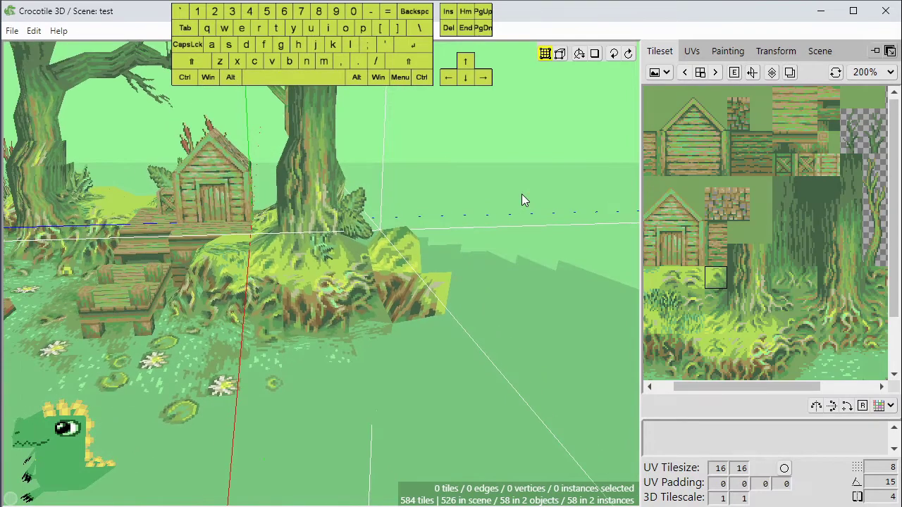
key("space")
right_click_drag(504, 221, 461, 189)
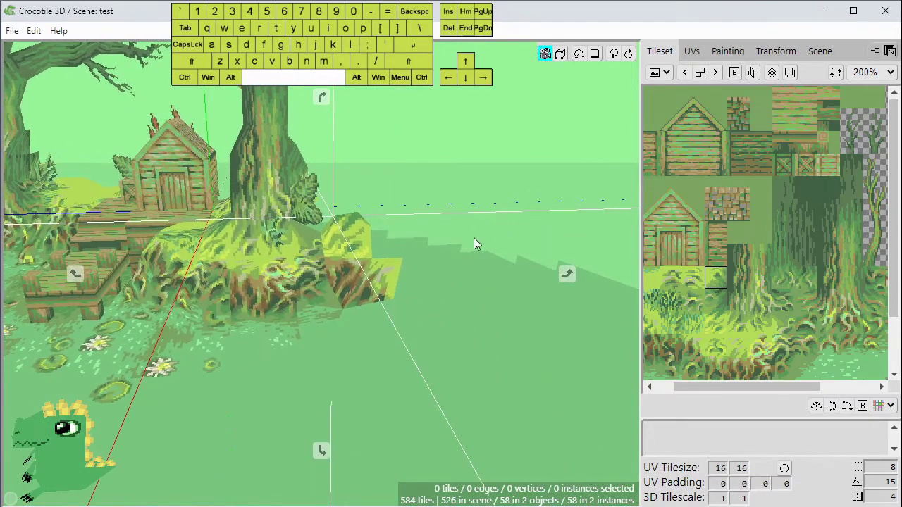
right_click_drag(474, 243, 474, 264)
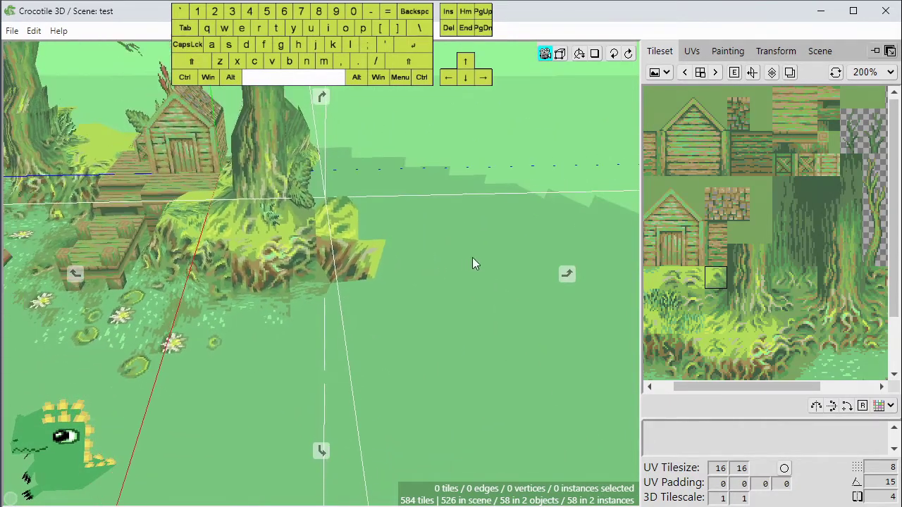
left_click_drag(472, 259, 475, 278)
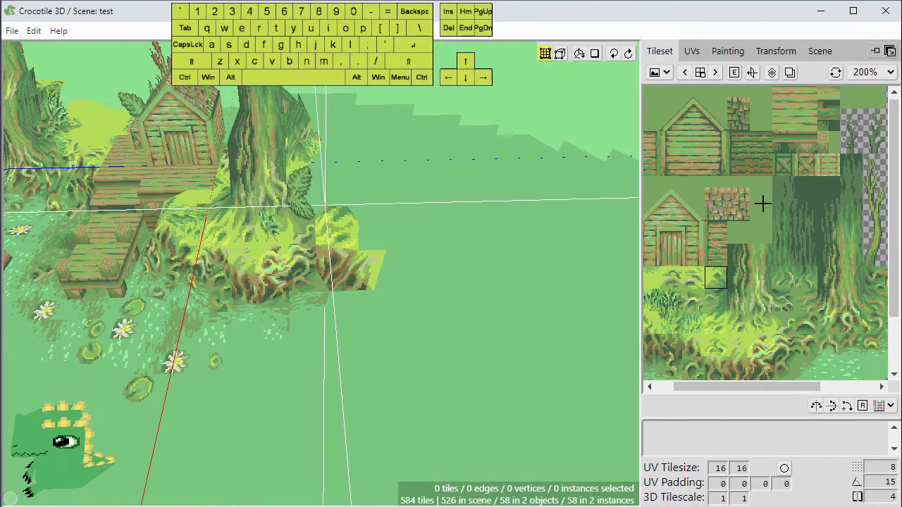
left_click(805, 169)
right_click(806, 164)
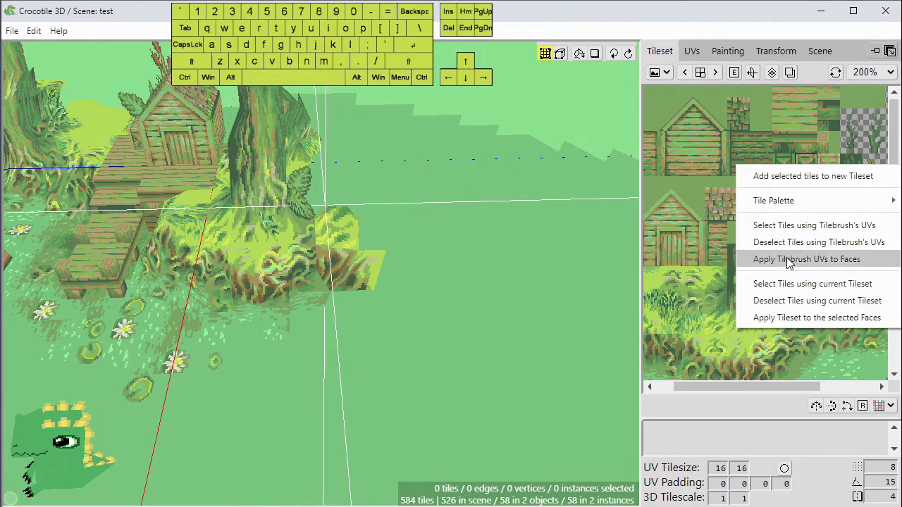
left_click(654, 74)
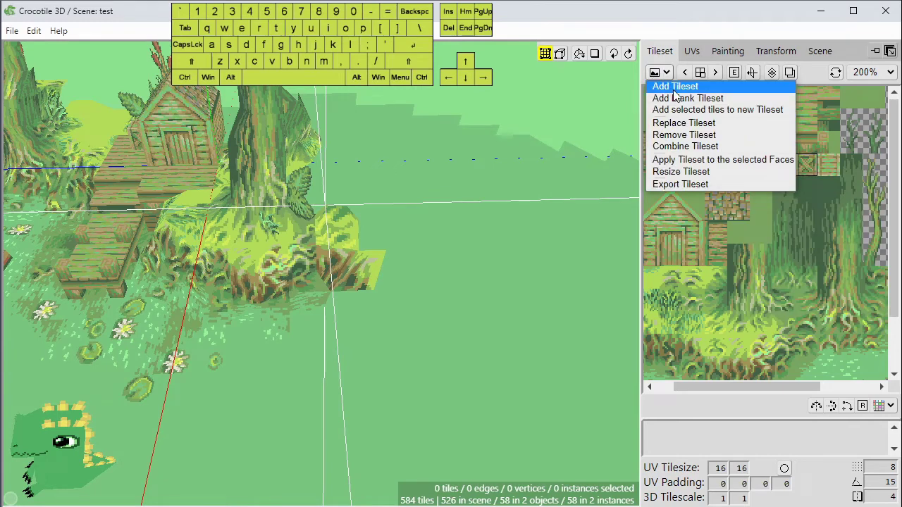
left_click(700, 112)
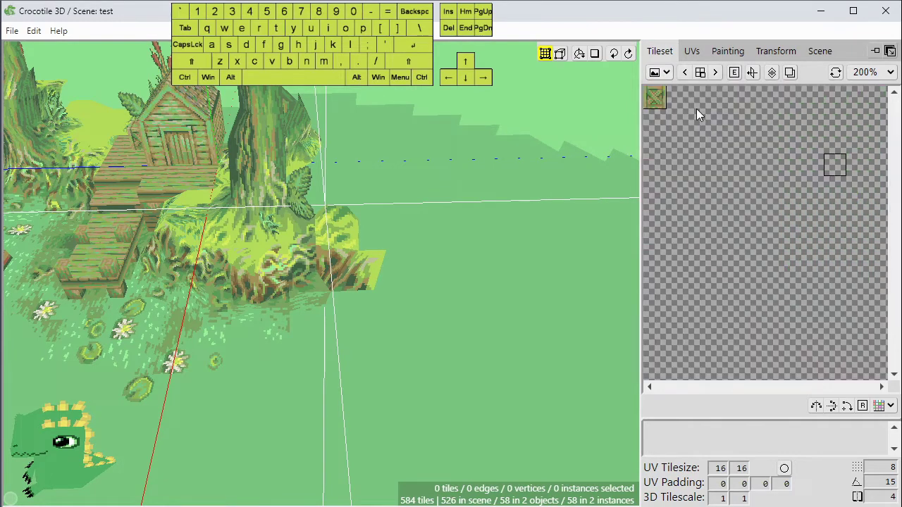
Choose the crate tile from the new tileset and place it on the open ground beside the grassy bank.
scroll(657, 102, "up", 5)
scroll(697, 134, "down", 1)
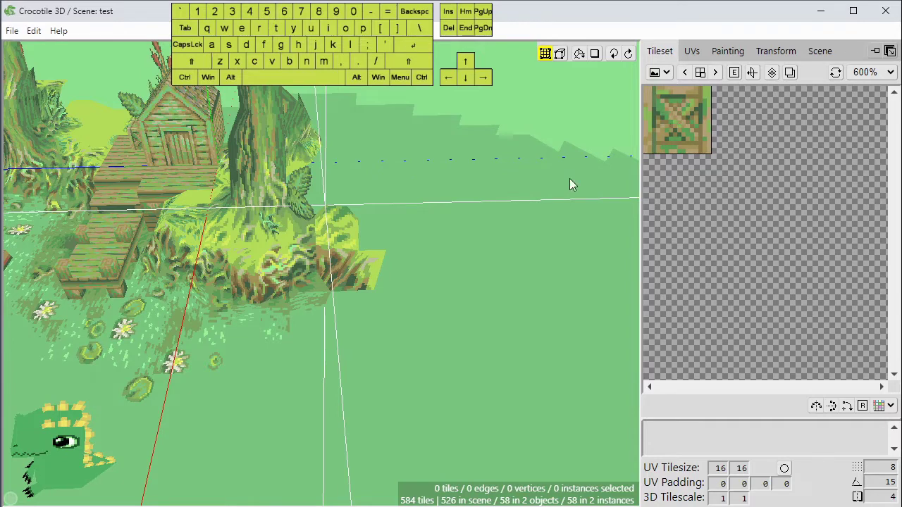
left_click(666, 127)
key("space")
left_click_drag(494, 249, 432, 295)
key("Tab")
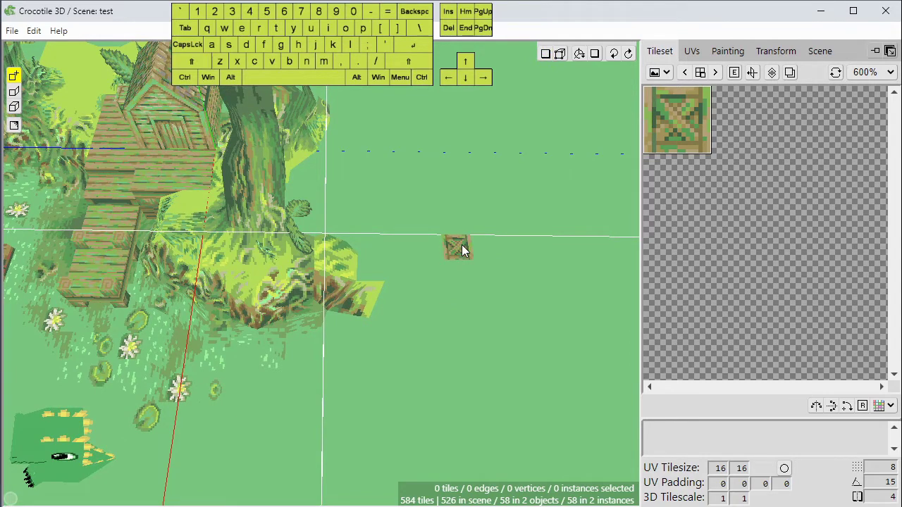
left_click(462, 244)
Stretch the crate tile to about three tiles wide by moving the two vertices on its side away from the tree.
key("space")
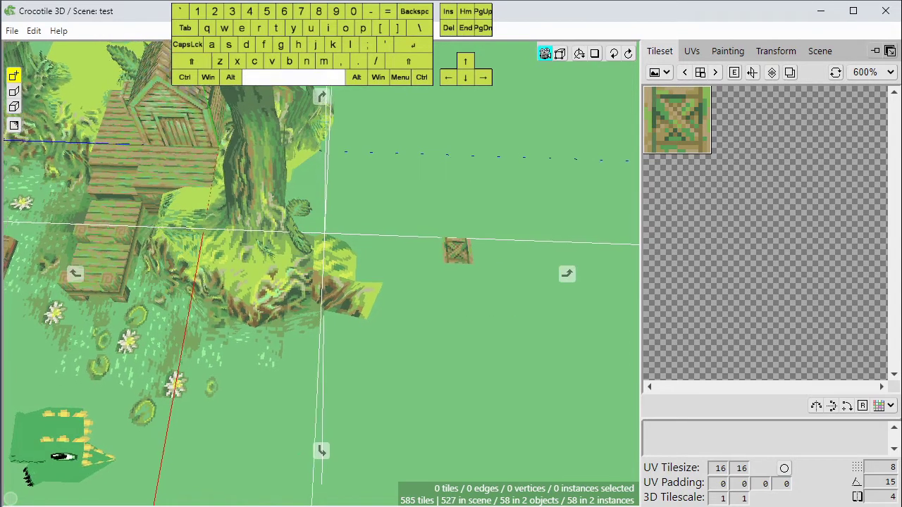
right_click_drag(469, 301, 434, 293)
key("Tab")
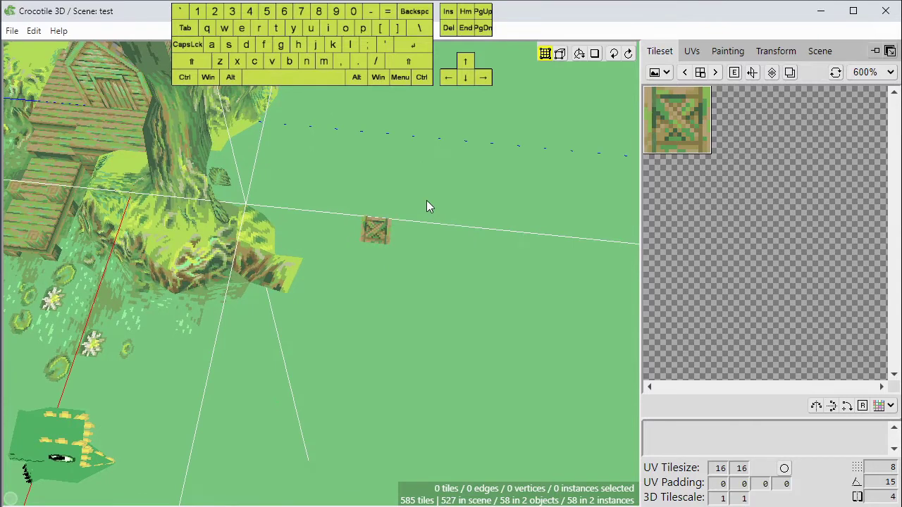
left_click_drag(420, 205, 375, 266)
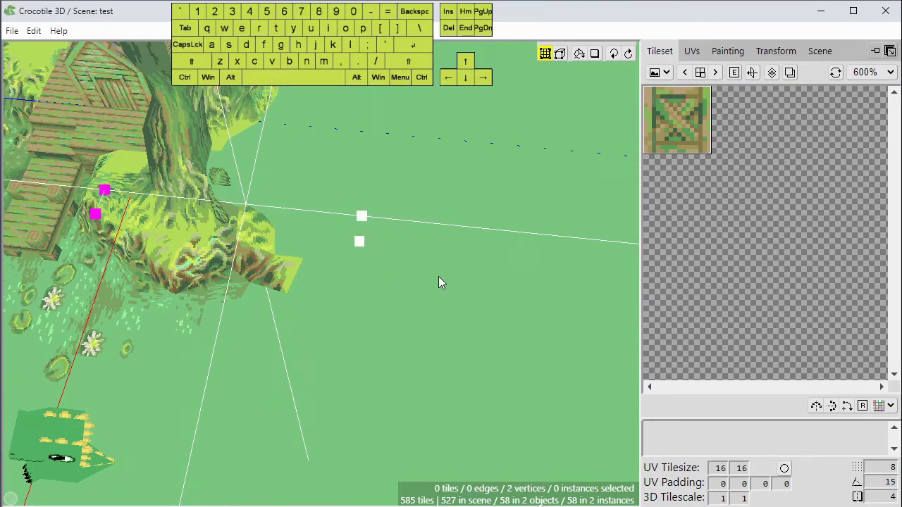
key("ctrl")
key("d")
key("d")
key("d")
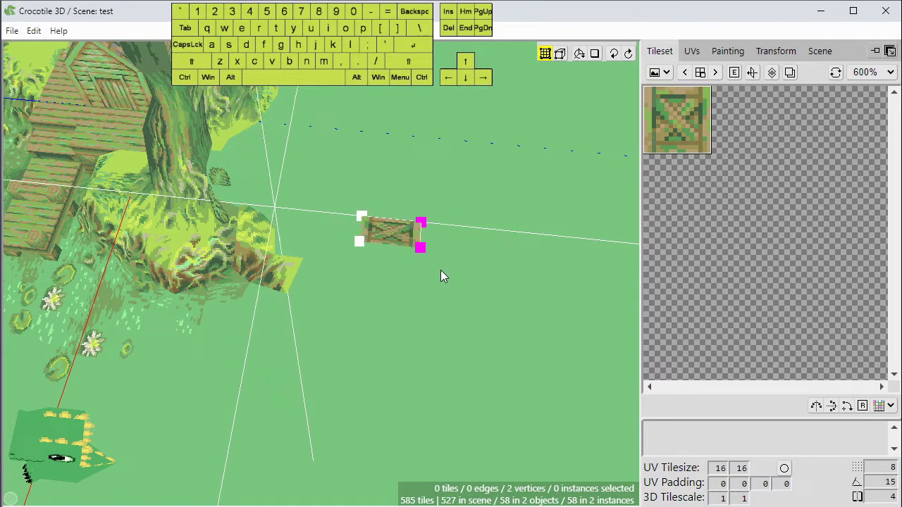
key("Right")
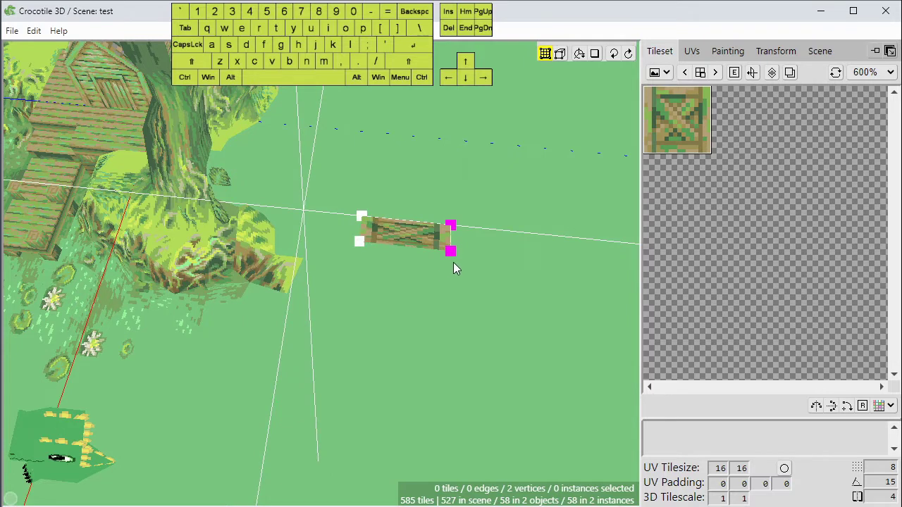
key("ctrl+d")
Stretch the crate tile to about three tiles deep by moving its two near vertices outward, then clear the selection.
left_click_drag(490, 240, 339, 277)
key("s")
key("s")
key("s")
key("s")
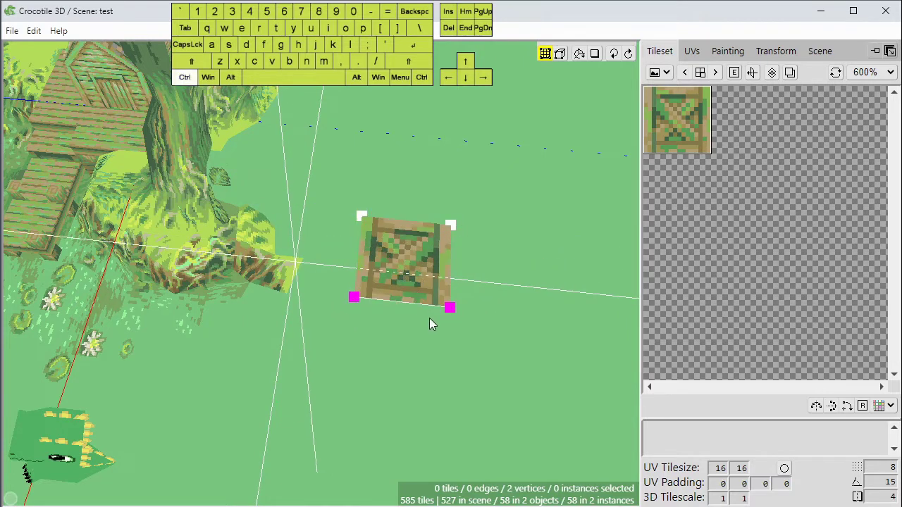
key("ctrl+d")
Select the enlarged crate tile and set its tileset's wrapping mode to Repeat.
key("space")
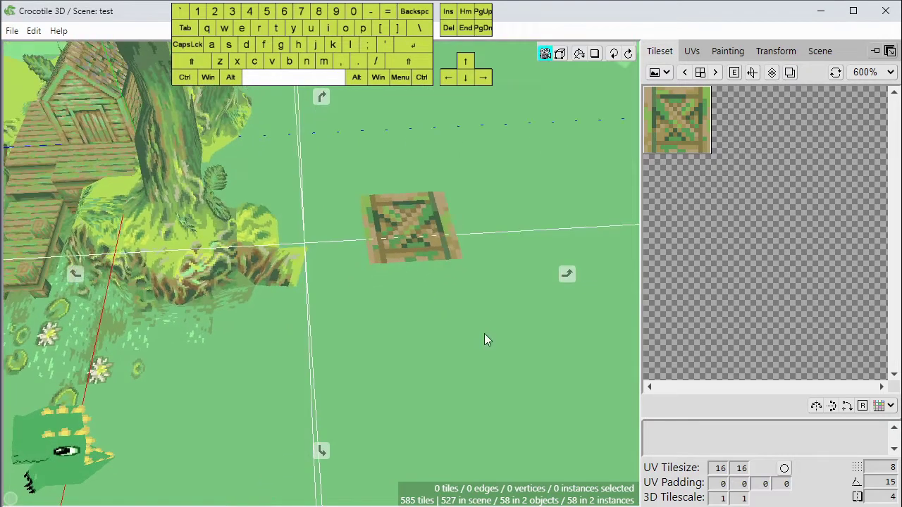
left_click(426, 236)
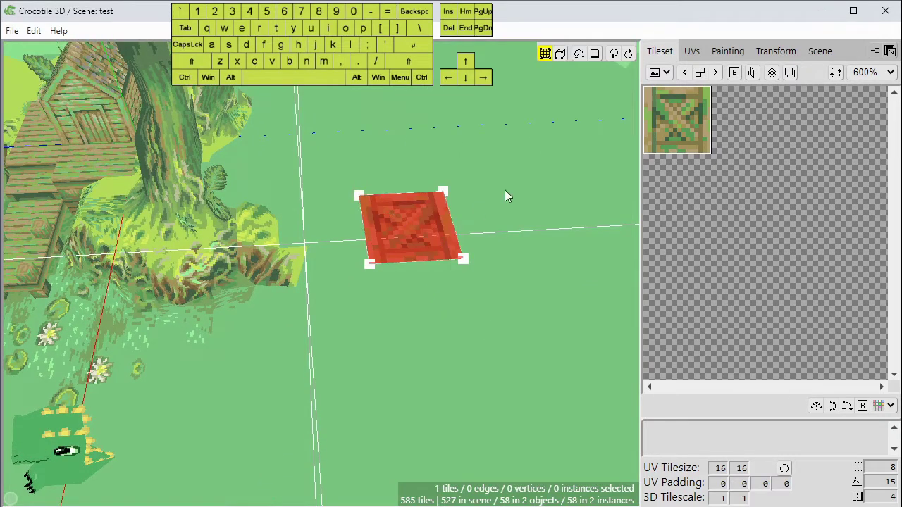
left_click(735, 74)
Extend the crate tile's UV corners to twice the texture's width and height for a two-by-two repeat.
left_click(691, 52)
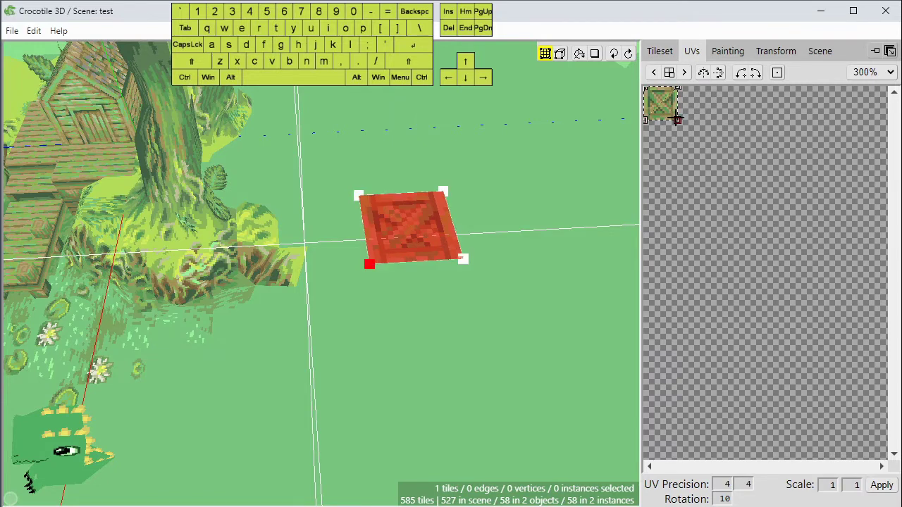
left_click_drag(678, 120, 711, 146)
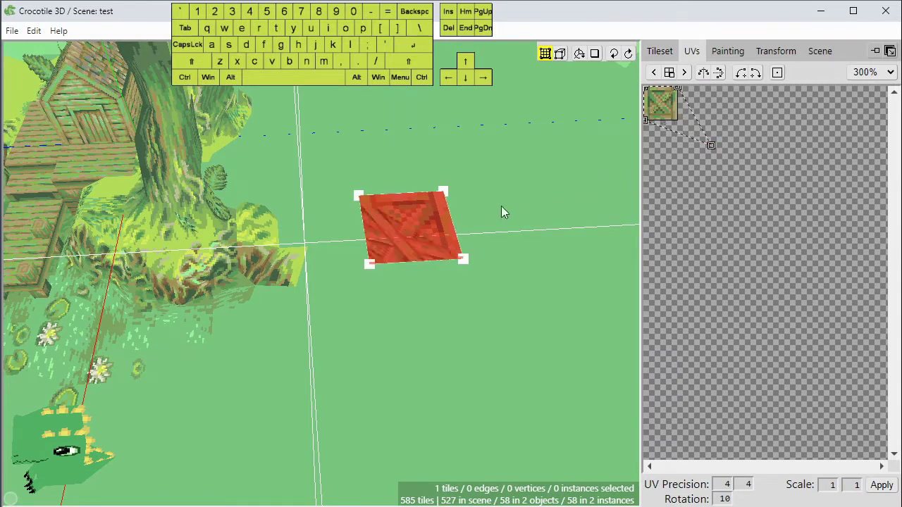
scroll(468, 243, "up", 1)
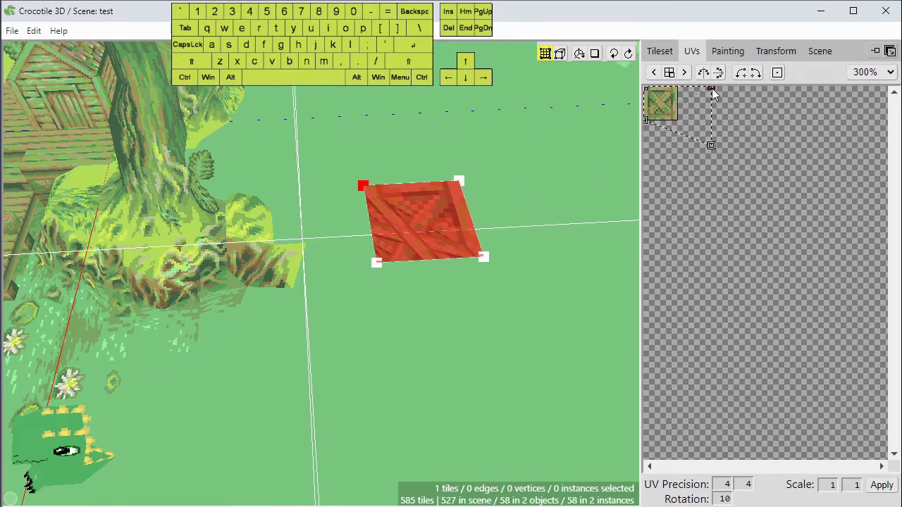
left_click_drag(711, 89, 711, 87)
left_click_drag(645, 119, 646, 155)
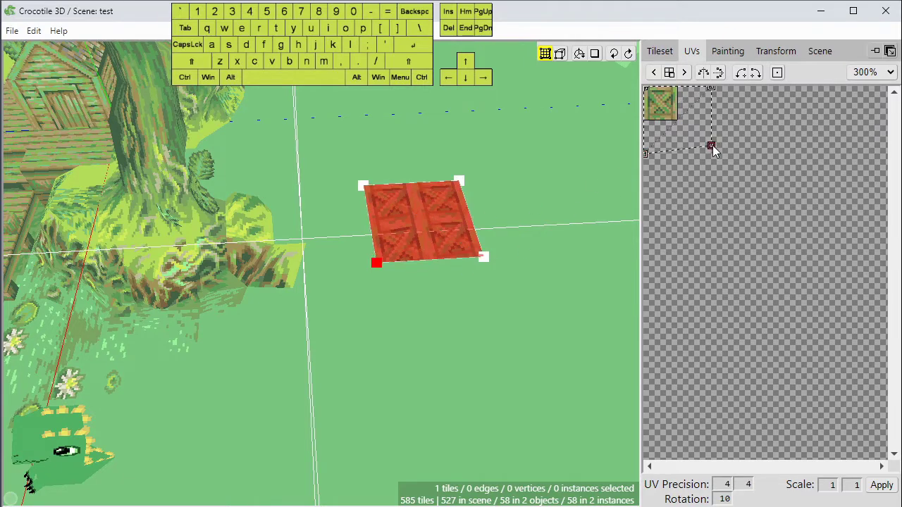
left_click_drag(710, 153, 710, 157)
Select all four UV corners of the crate tile and return to the tileset settings.
scroll(504, 245, "up", 2)
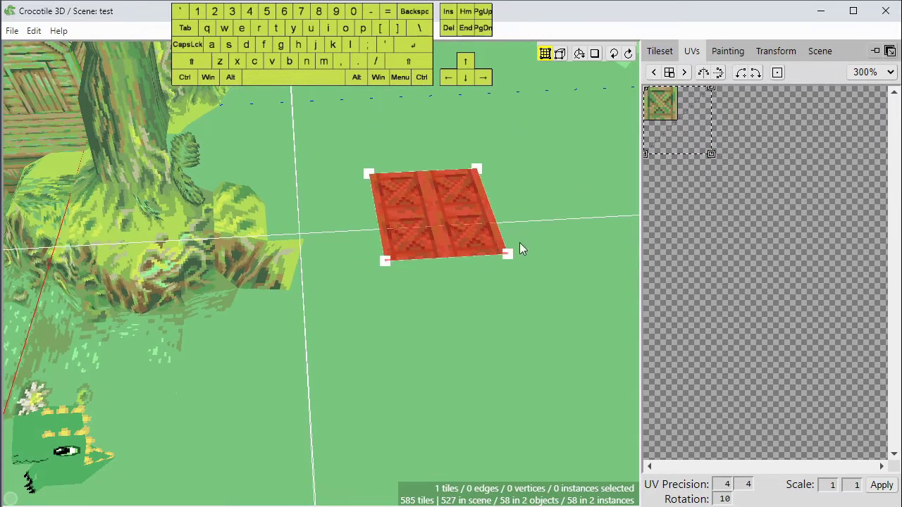
key("space")
left_click_drag(519, 242, 486, 283)
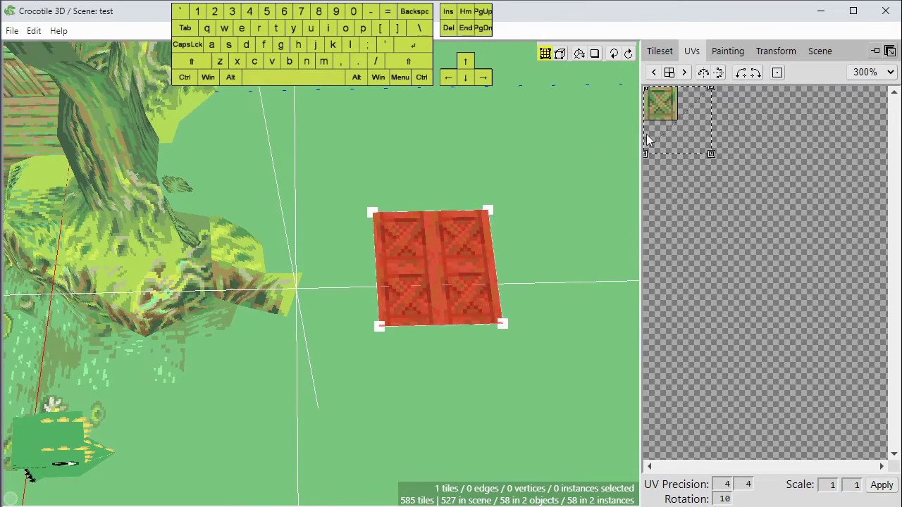
left_click(664, 108)
left_click(669, 51)
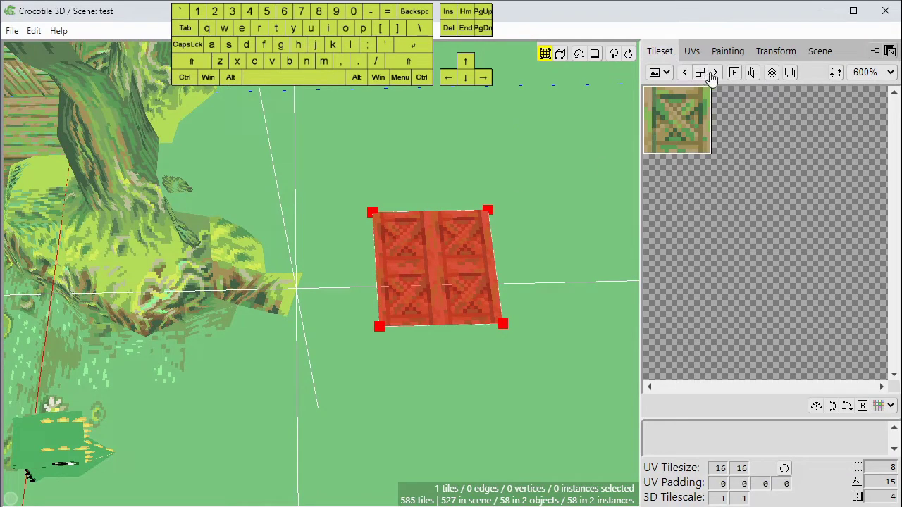
Switch the crate tileset's wrapping from Repeat to the E mode and examine the deselected crate tile.
left_click(735, 74)
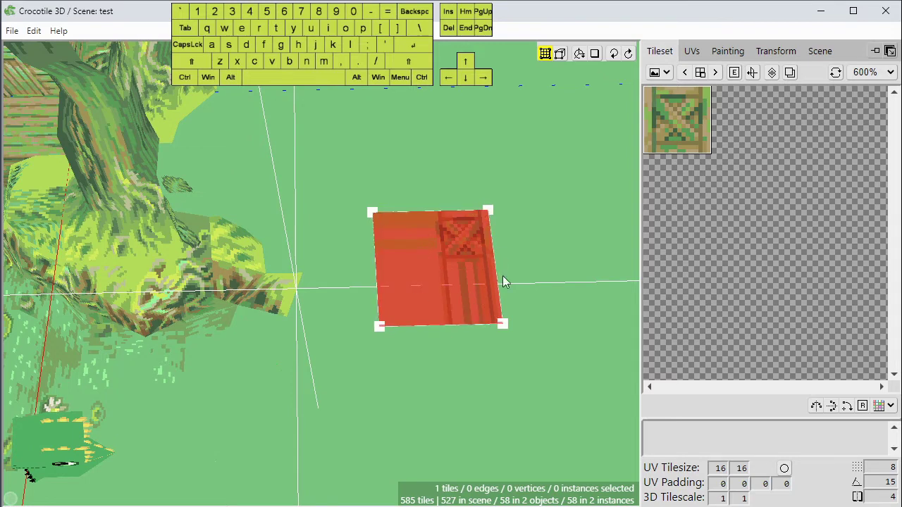
left_click(467, 393)
key("space")
left_click_drag(469, 396, 467, 393)
left_click(421, 225)
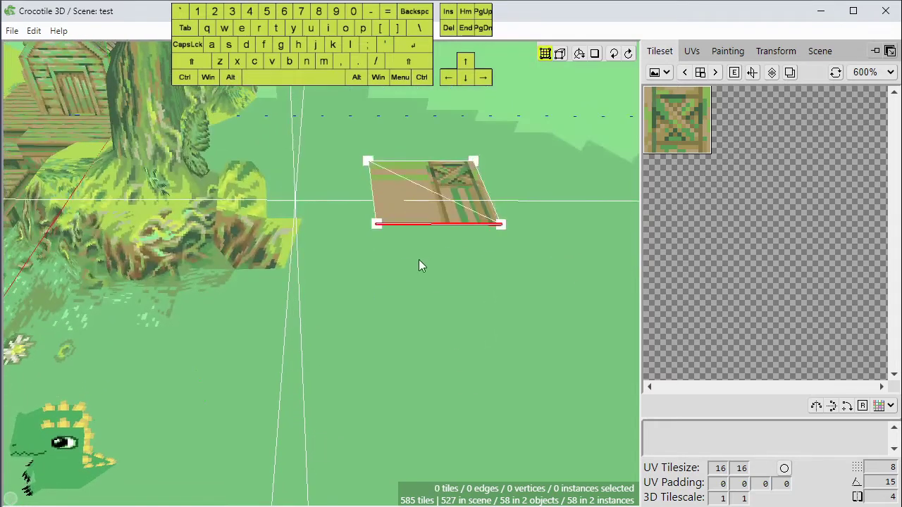
left_click(418, 259)
key("space")
left_click_drag(419, 259, 418, 303)
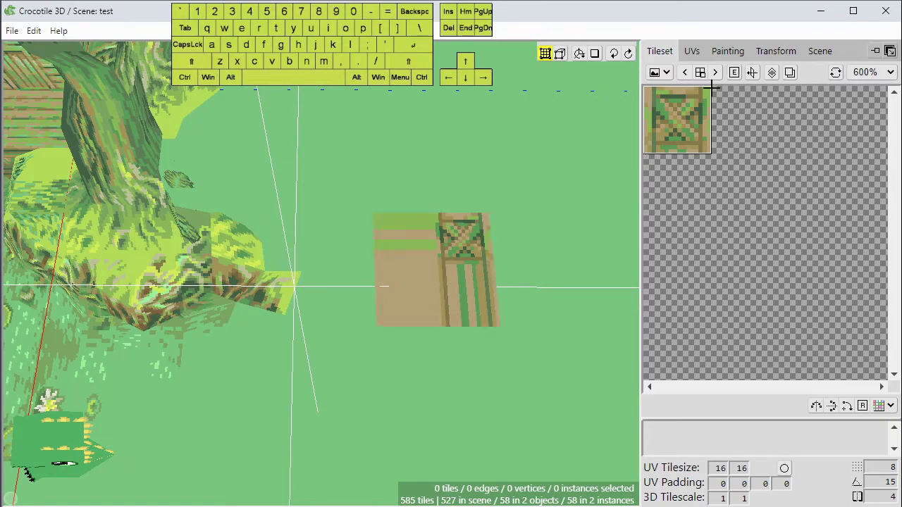
Set the crate tileset's wrapping back to Repeat.
left_click(735, 74)
key("space")
left_click_drag(554, 308, 518, 279)
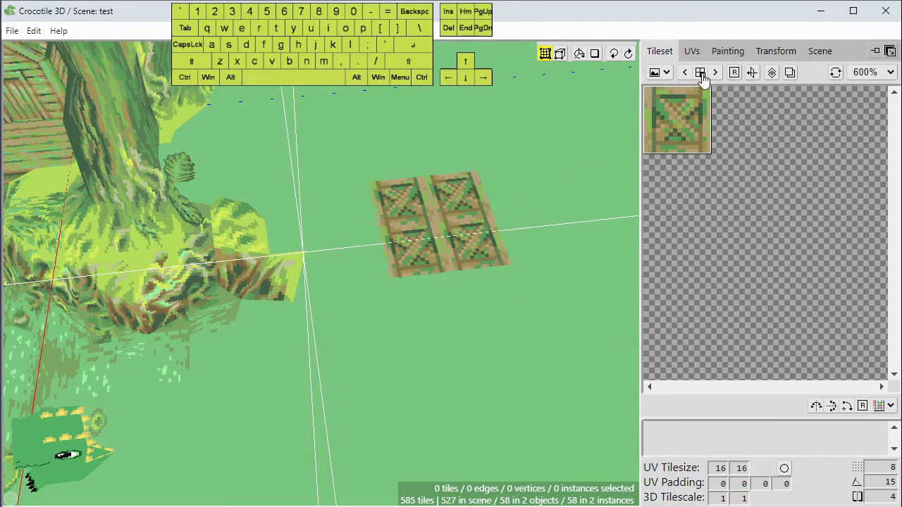
Enlarge the crate tile's UVs to cover three texture widths and three heights, and deselect the tile.
left_click(691, 51)
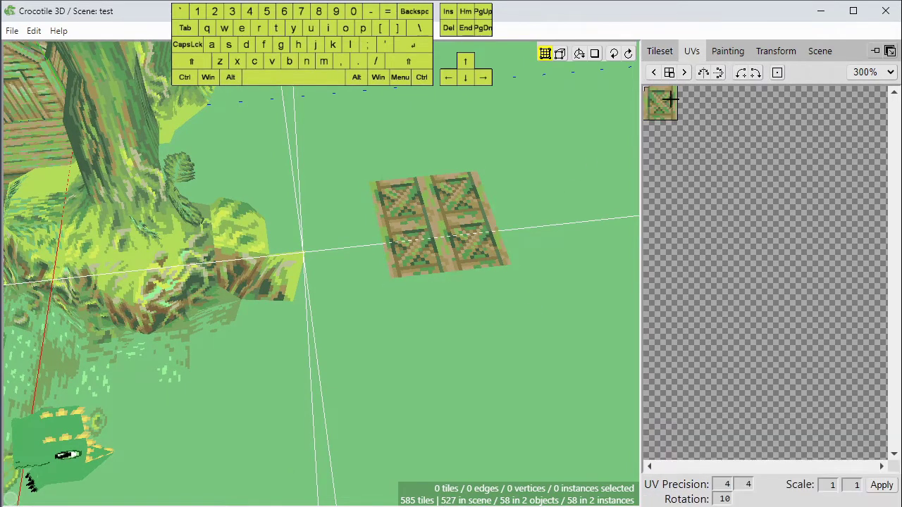
scroll(668, 102, "up", 1)
left_click(435, 236)
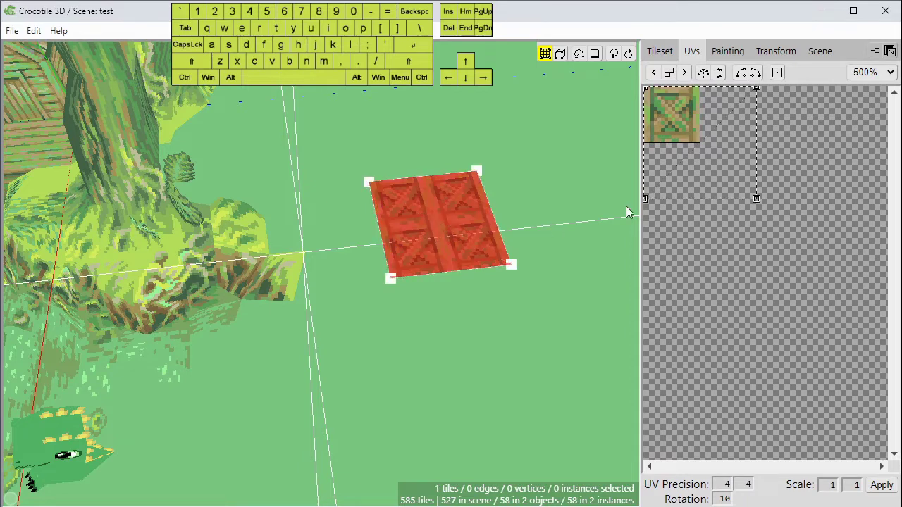
left_click_drag(812, 247, 736, 88)
left_click_drag(756, 199, 633, 235)
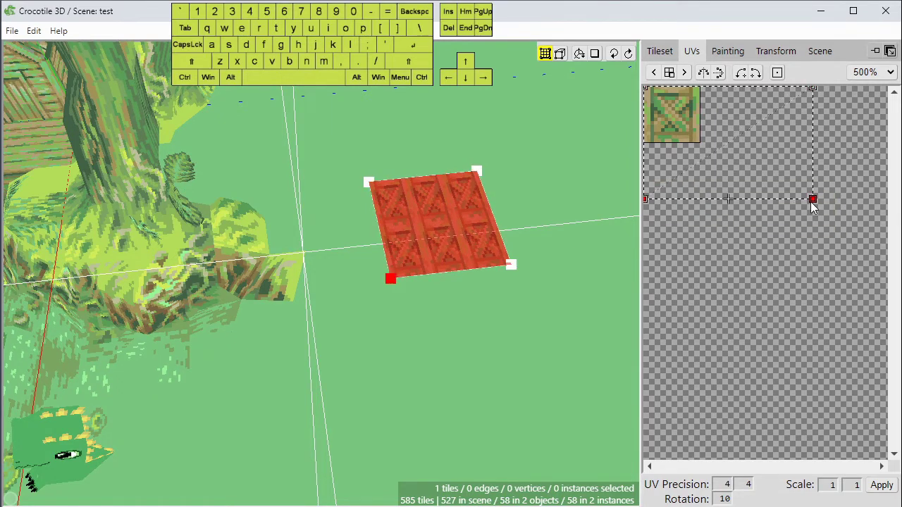
left_click_drag(812, 205, 811, 255)
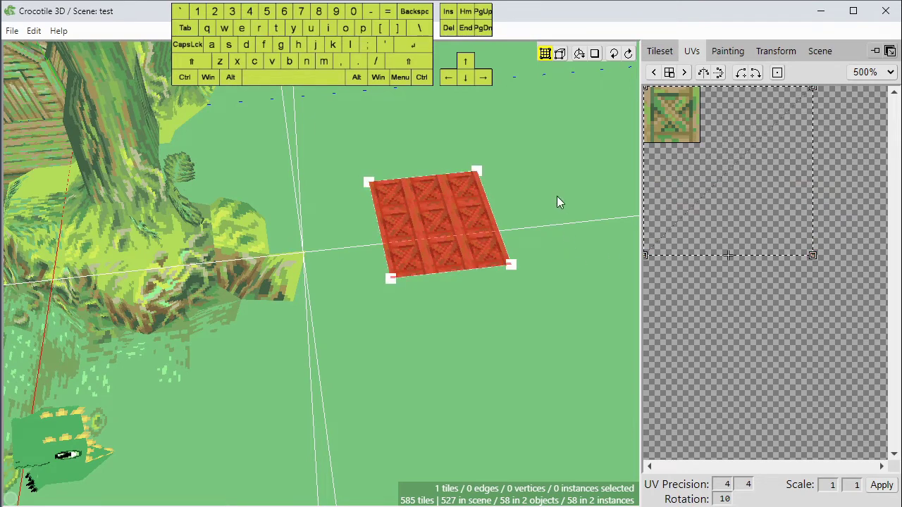
left_click(582, 256)
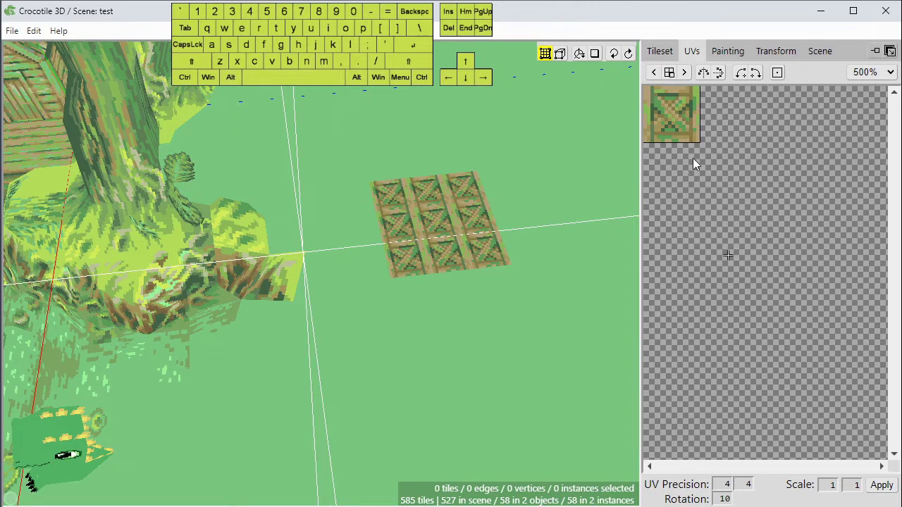
Return to the tileset settings and examine from behind how the scene's single-sided faces are drawn.
left_click(660, 50)
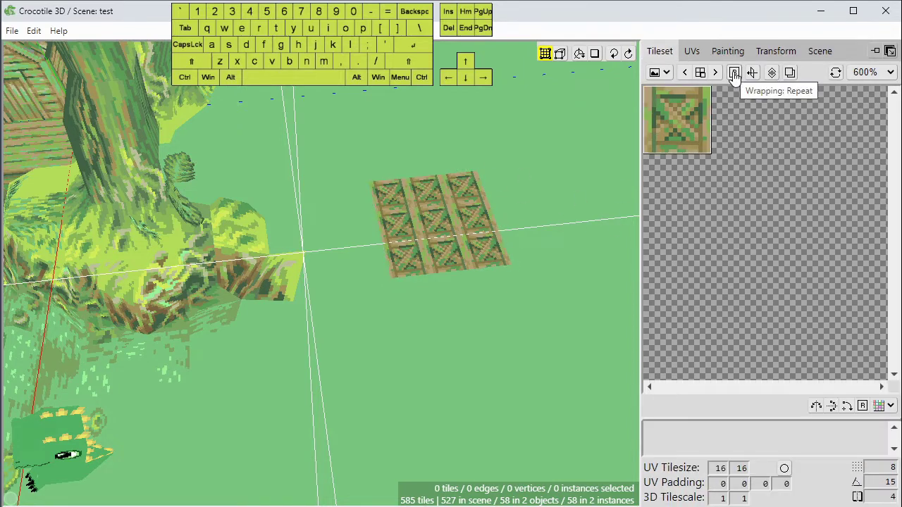
key("space")
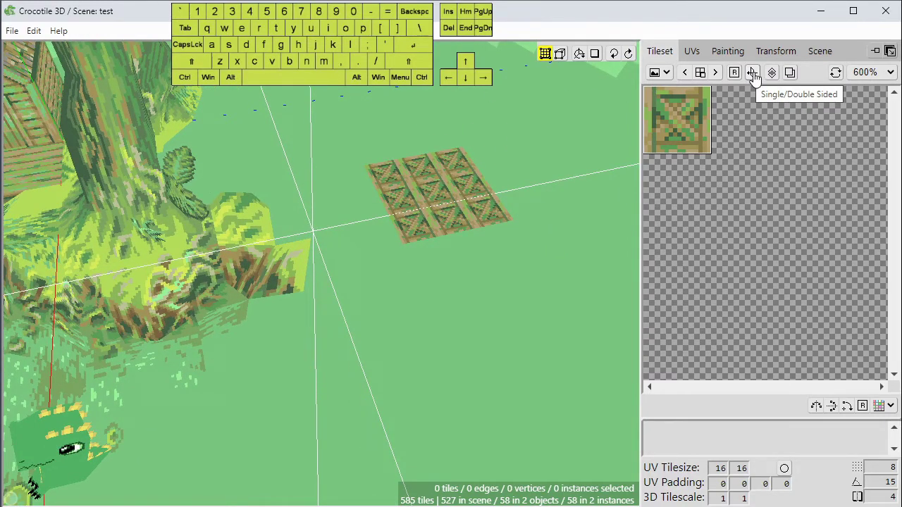
key("space")
left_click_drag(532, 208, 456, 300)
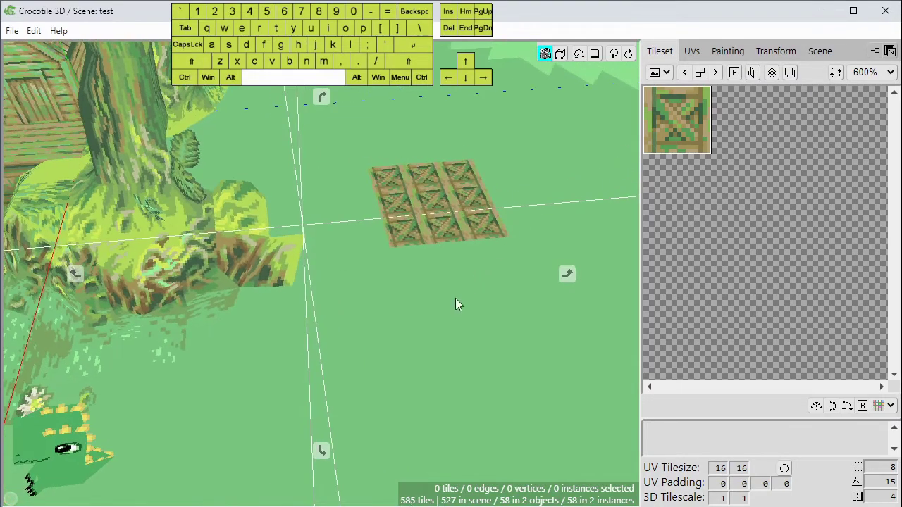
key("space")
left_click_drag(408, 263, 296, 120)
left_click_drag(408, 239, 413, 253)
right_click_drag(413, 252, 421, 195)
left_click_drag(421, 196, 423, 246)
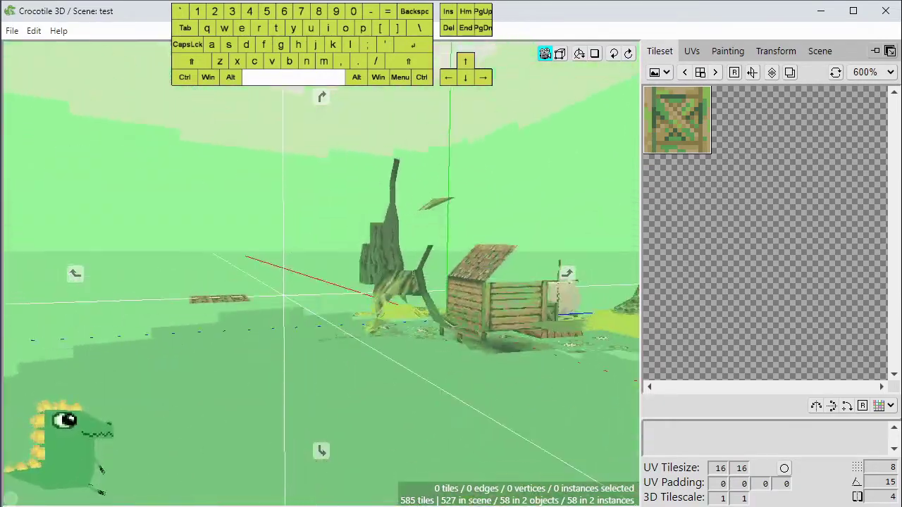
Switch to the hut and tree tileset and make its faces double-sided.
left_click(753, 76)
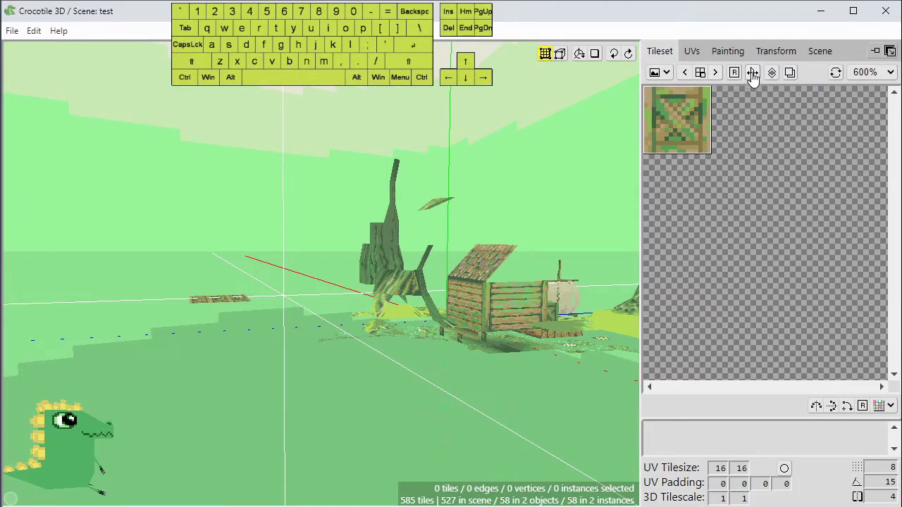
left_click(701, 78)
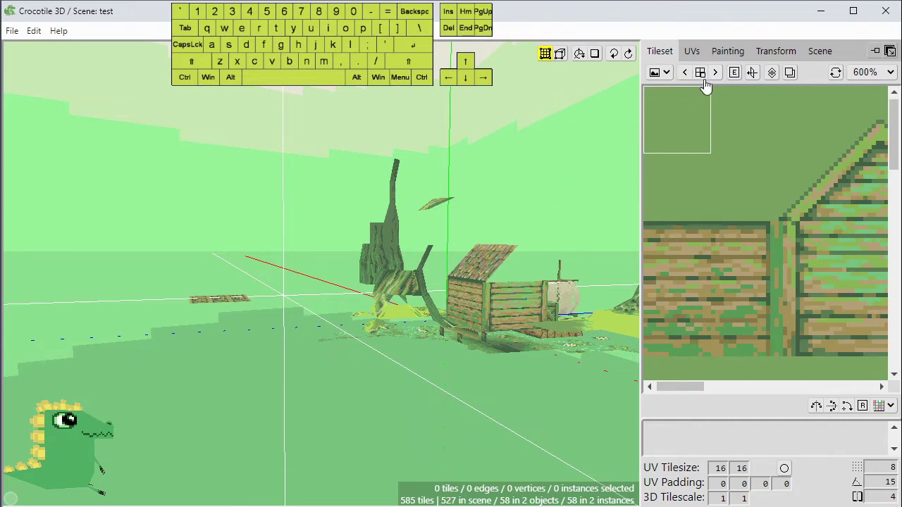
scroll(560, 116, "down", 1)
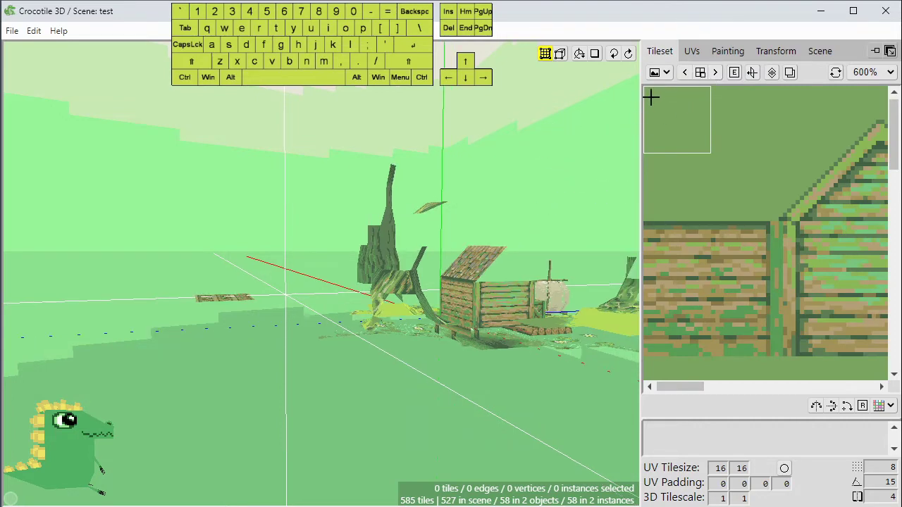
scroll(709, 162, "down", 5)
scroll(709, 162, "up", 2)
key("space")
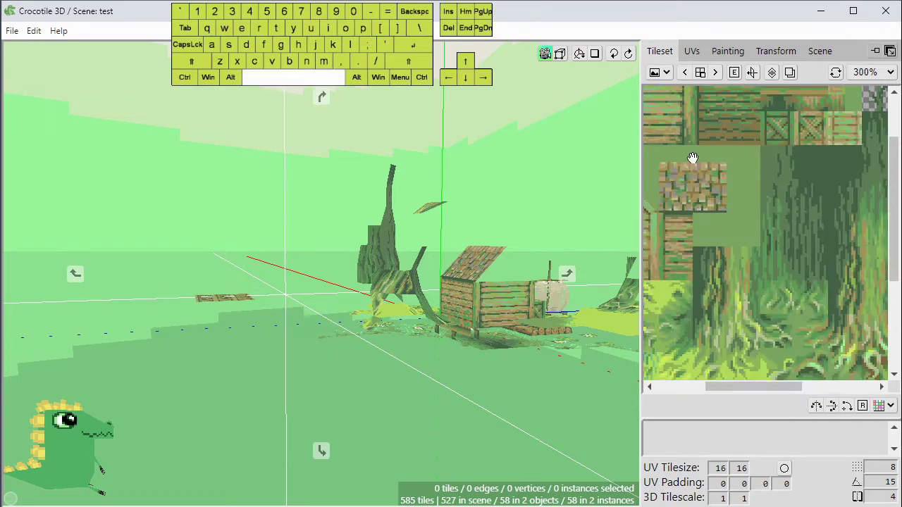
left_click_drag(692, 159, 799, 248)
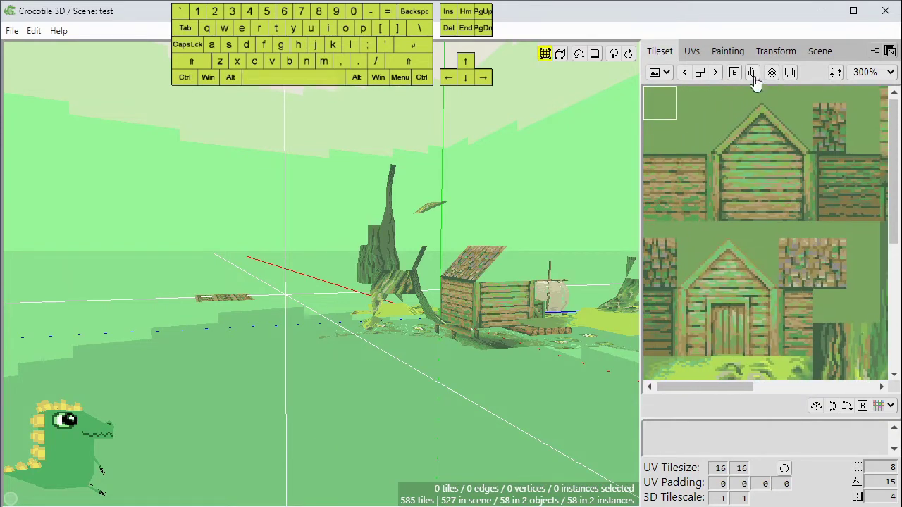
left_click(753, 74)
Examine the double-sided scene from behind and from below, including the crate tile's underside.
key("space")
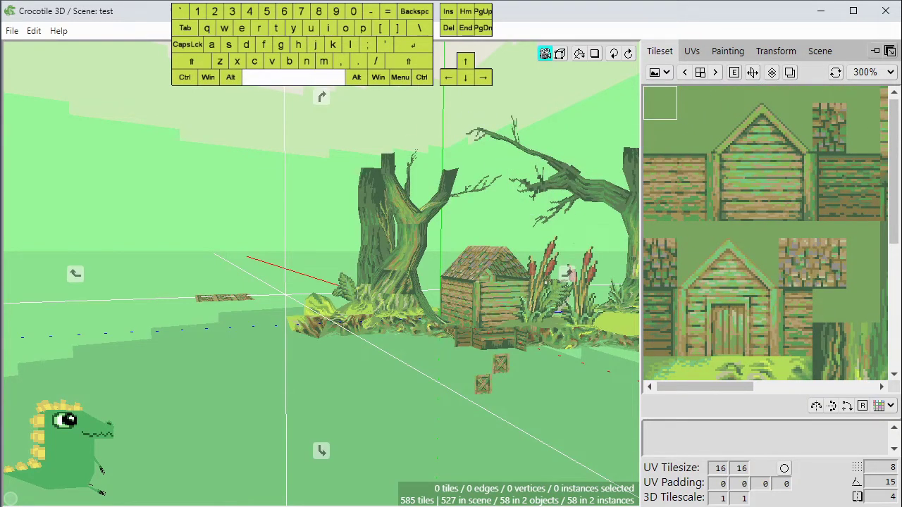
left_click_drag(393, 106, 64, 106)
left_click_drag(356, 309, 416, 346)
mouse_move(437, 168)
left_mouse_down()
mouse_move(440, 178)
mouse_move(443, 91)
mouse_move(440, 178)
left_mouse_up()
left_click_drag(444, 374, 449, 264)
key("space")
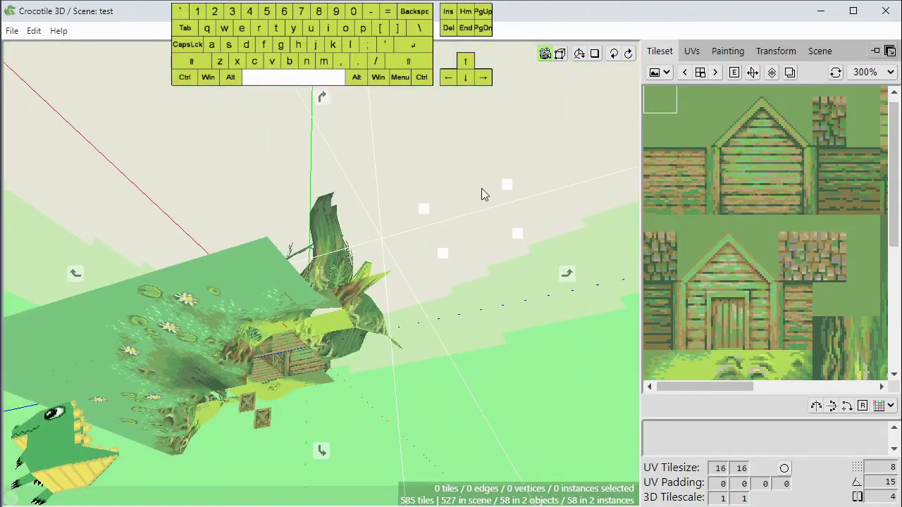
left_click_drag(481, 188, 483, 229)
key("space")
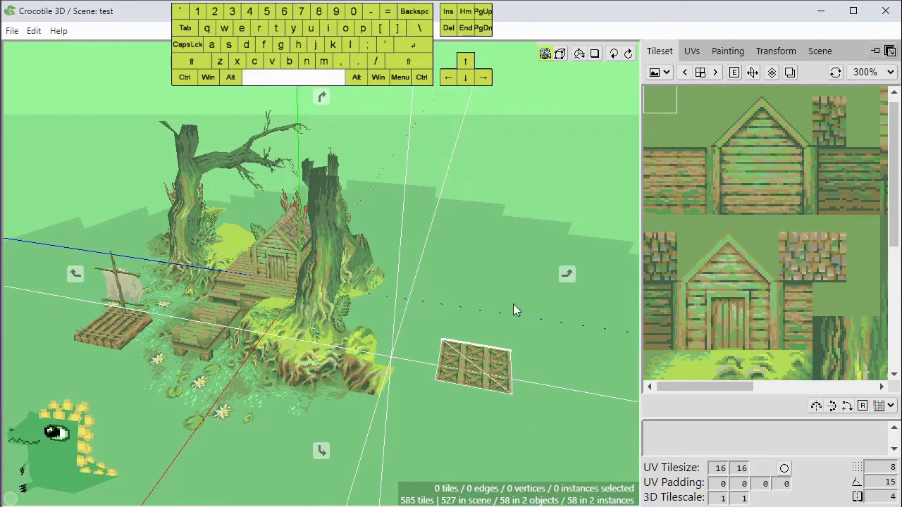
Switch to the crate tileset and make it double-sided so the tile is drawn from below too.
left_click(715, 72)
key("space")
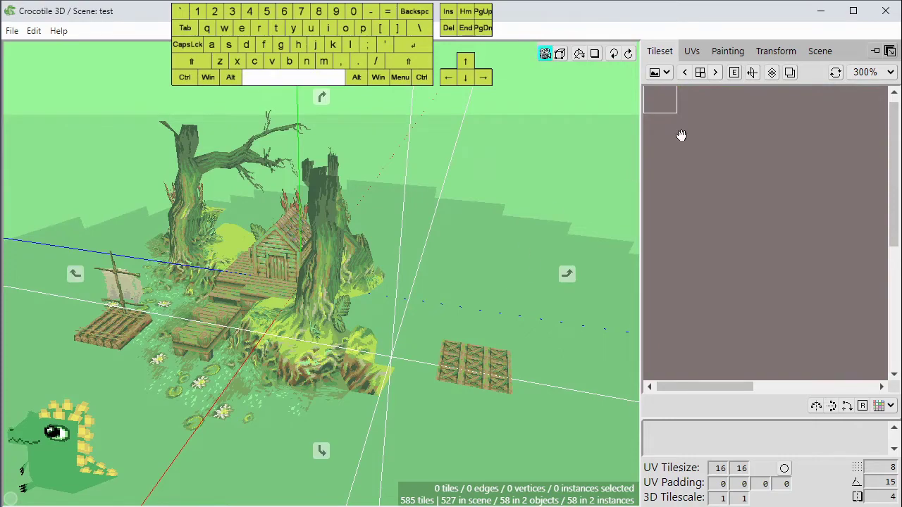
left_click(713, 73)
left_click(713, 73)
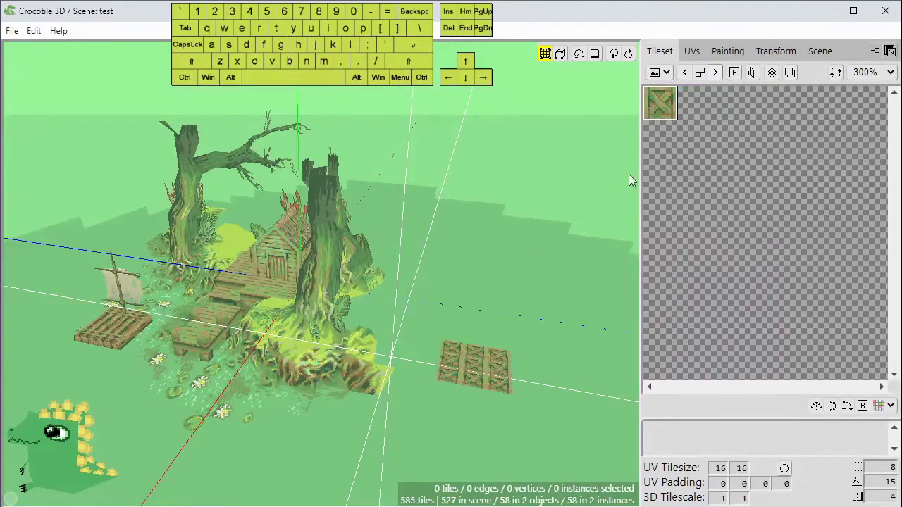
key("space")
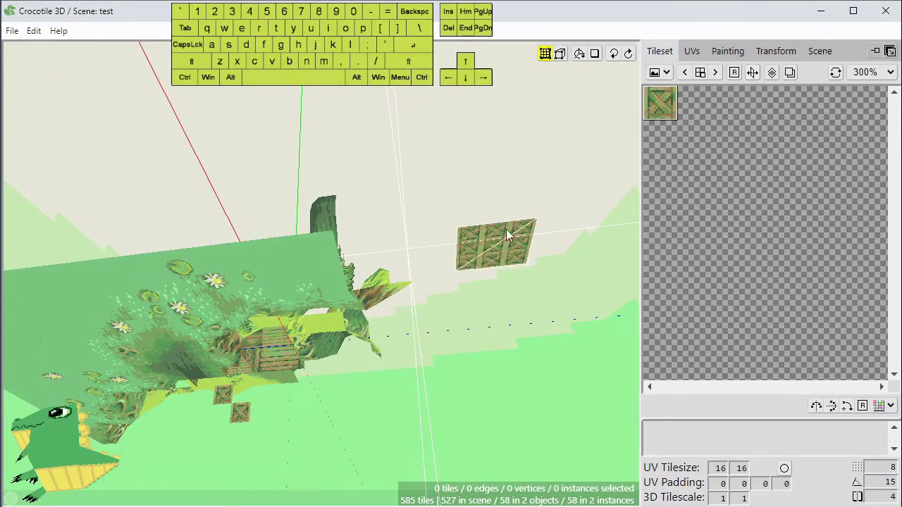
key("space")
left_click_drag(497, 166, 497, 183)
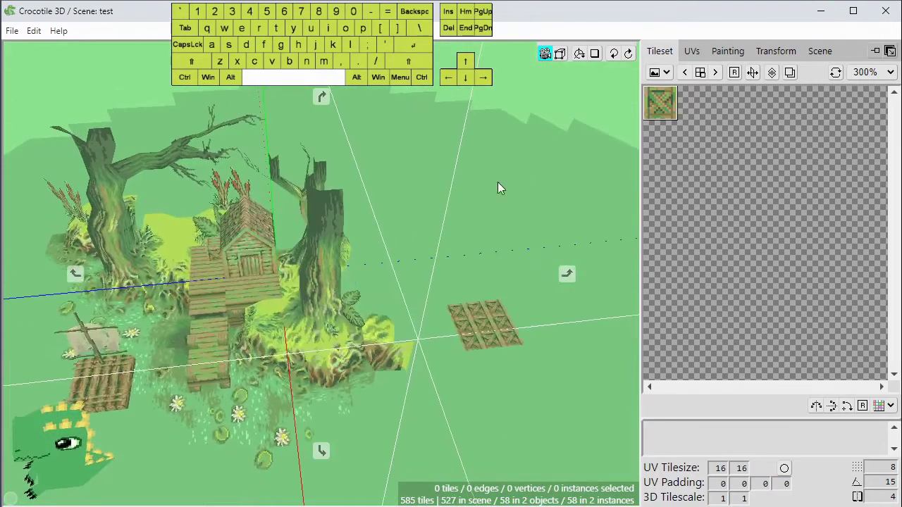
Examine the backs of the hut, trees and ground from low angles behind the scene.
right_click_drag(496, 183, 465, 170)
left_click_drag(465, 174, 513, 145)
key("space")
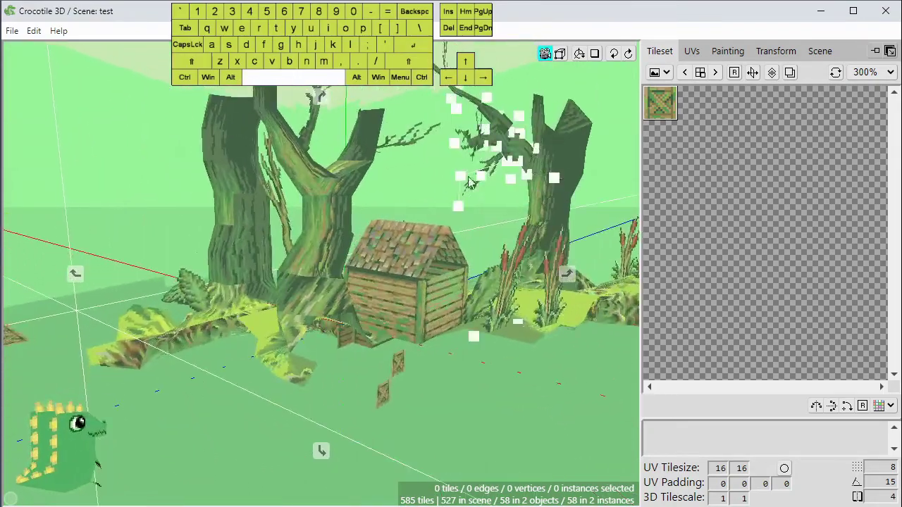
key("space")
left_click_drag(322, 268, 423, 246)
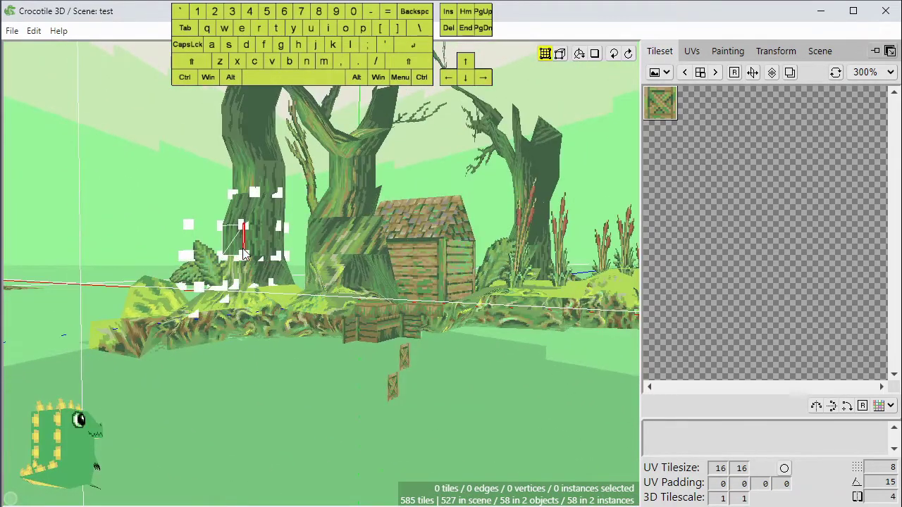
left_click_drag(303, 267, 394, 264)
Select the crate tile, examine it from below and above, and deselect it.
left_click(552, 257)
key("space")
left_click_drag(527, 258, 527, 221)
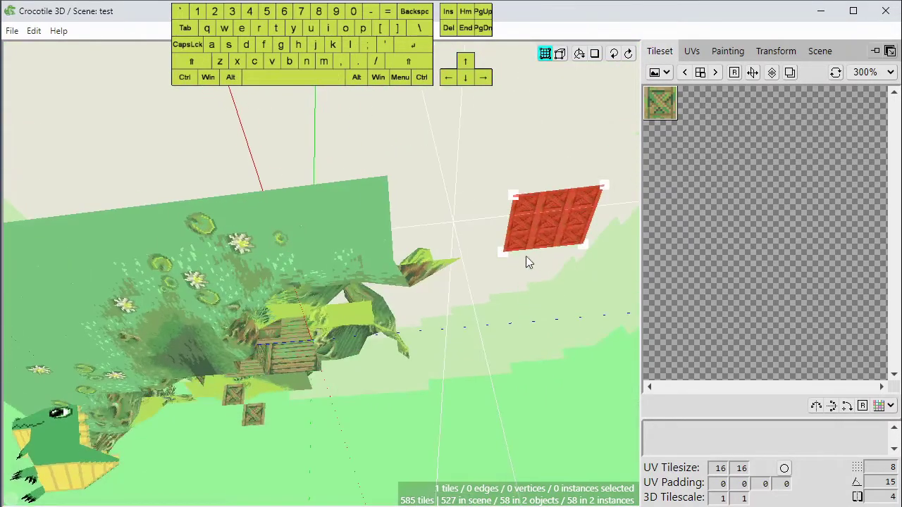
left_click(535, 271)
key("space")
left_click_drag(534, 271, 548, 342)
left_click(548, 339)
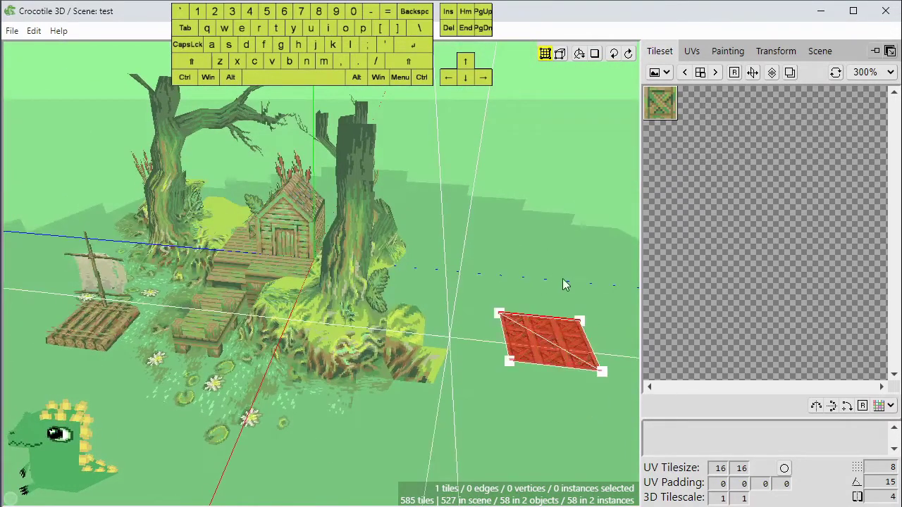
left_click(574, 322)
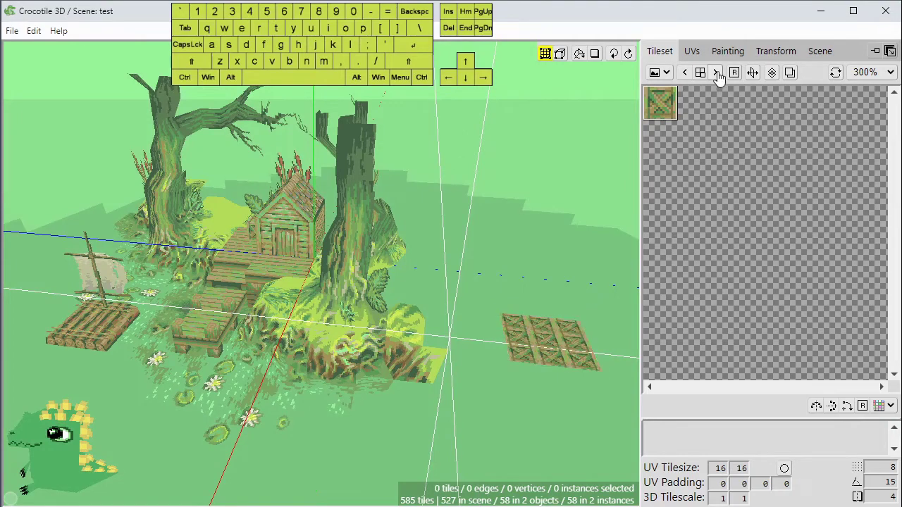
Switch to the hut and tree tileset and view the hut and nearby tree up close.
left_click(717, 73)
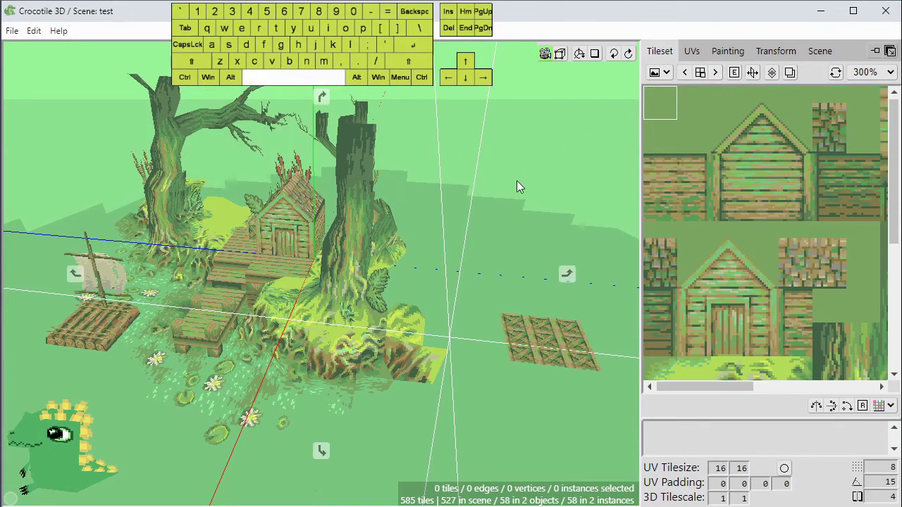
right_click_drag(516, 181, 453, 215)
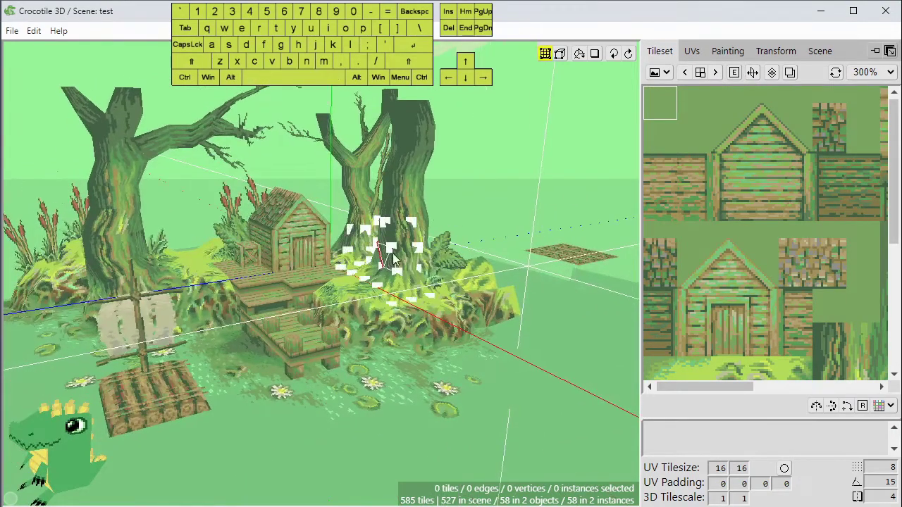
key("space")
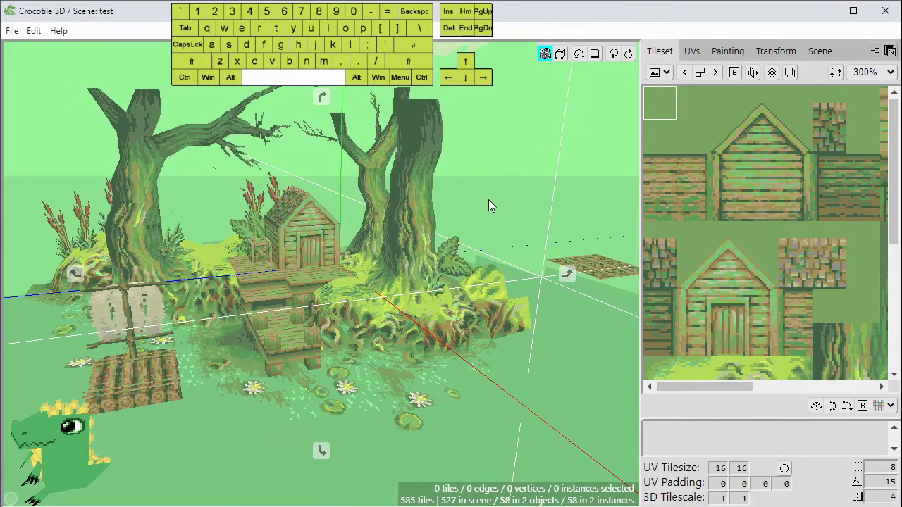
scroll(500, 208, "up", 5)
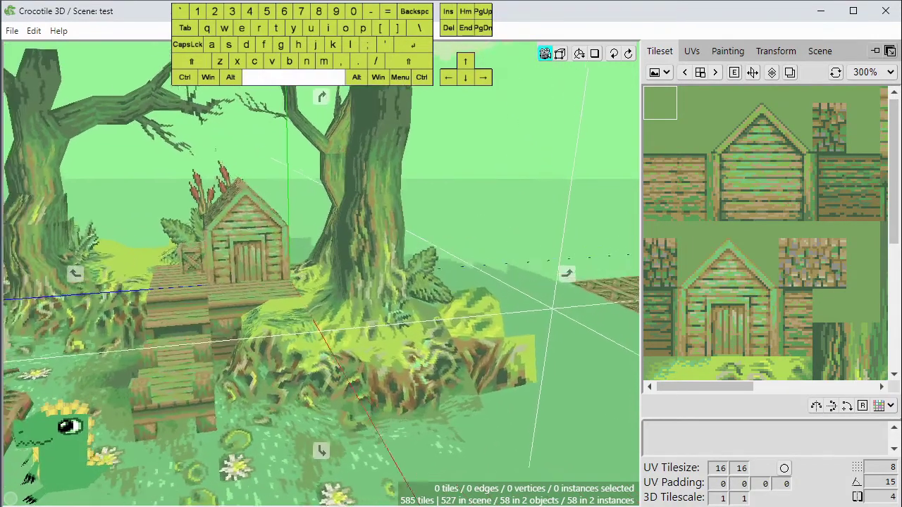
left_click_drag(534, 187, 528, 182)
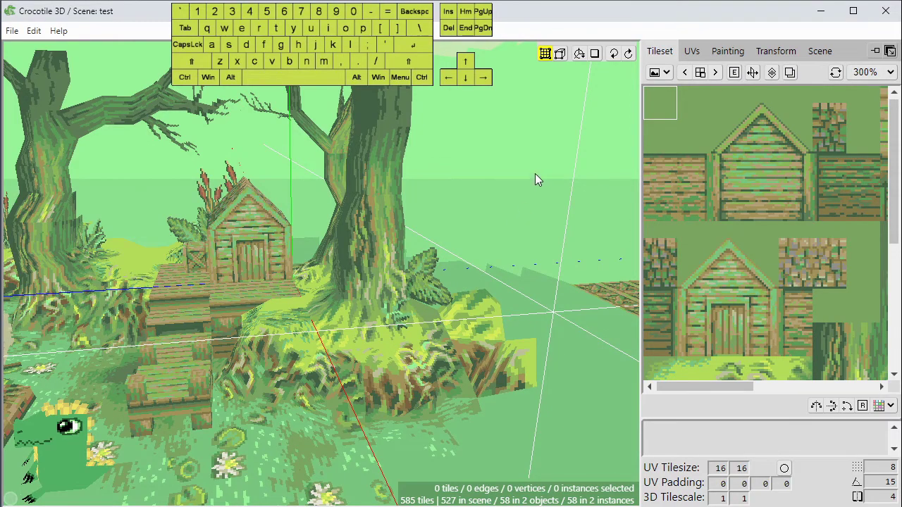
Examine the hut, dock, crate and surrounding trees from several angles around the front of the scene.
key("space")
left_click_drag(535, 173, 475, 183)
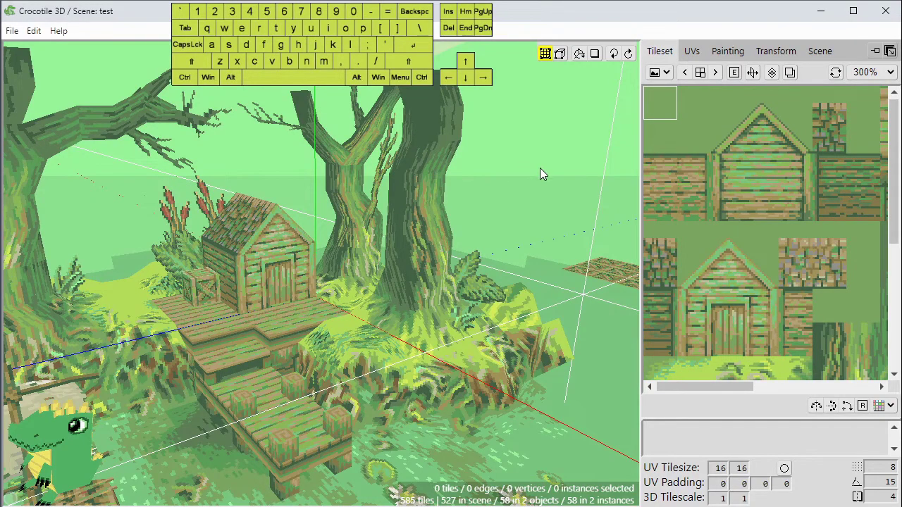
key("space")
left_click_drag(562, 187, 549, 192)
left_click_drag(398, 262, 450, 250)
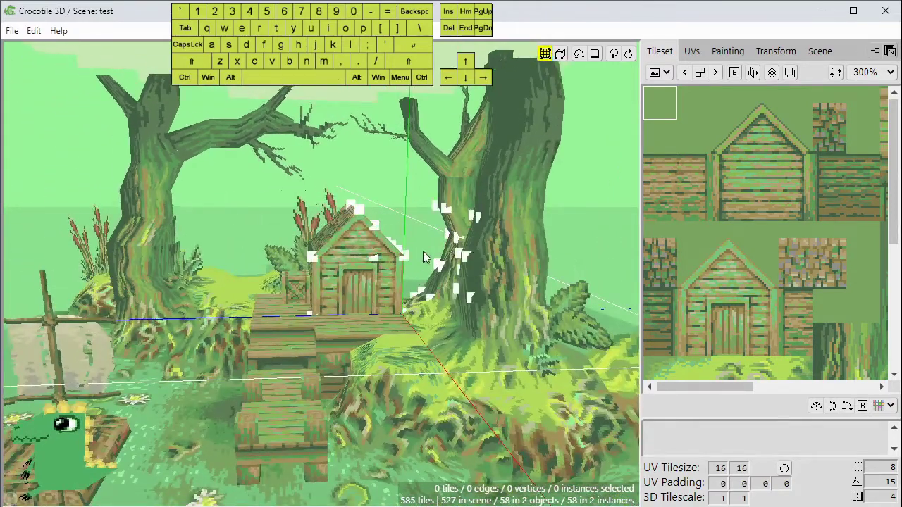
key("space")
left_click_drag(363, 281, 332, 298)
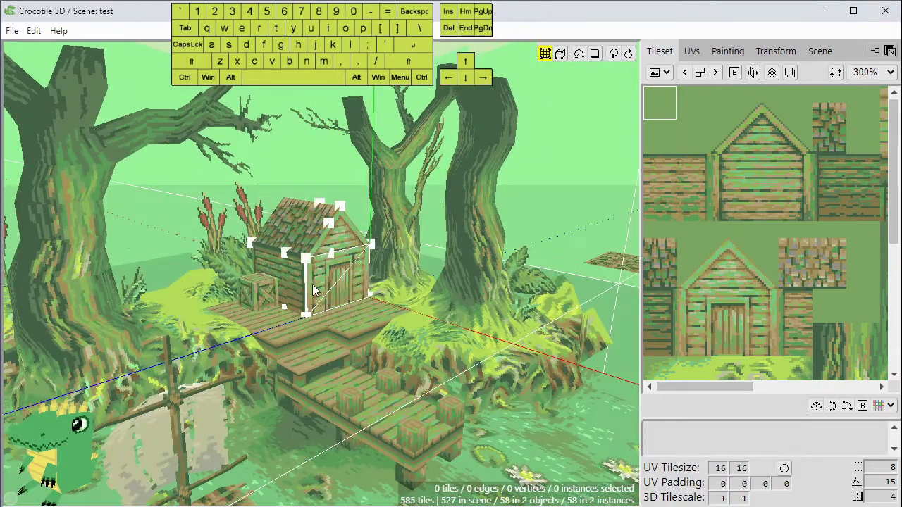
key("space")
left_click_drag(399, 291, 315, 289)
key("space")
key("space")
mouse_move(315, 289)
right_mouse_down()
mouse_move(172, 286)
mouse_move(127, 303)
right_mouse_up()
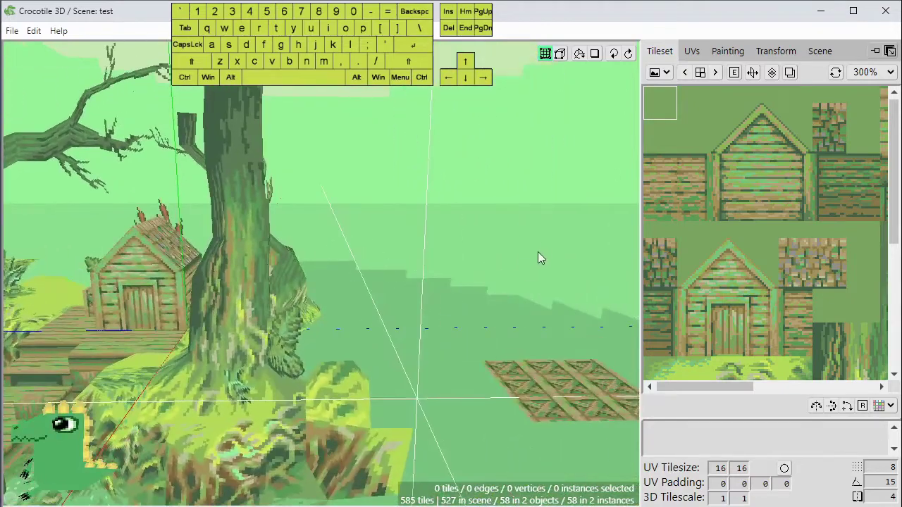
Switch to draw mode, pick the 16 by 16 plank tile from the hut wall, and draw two stacked tiles beside the trees.
key("Return")
key("space")
right_click_drag(579, 236, 528, 243)
left_click(762, 203)
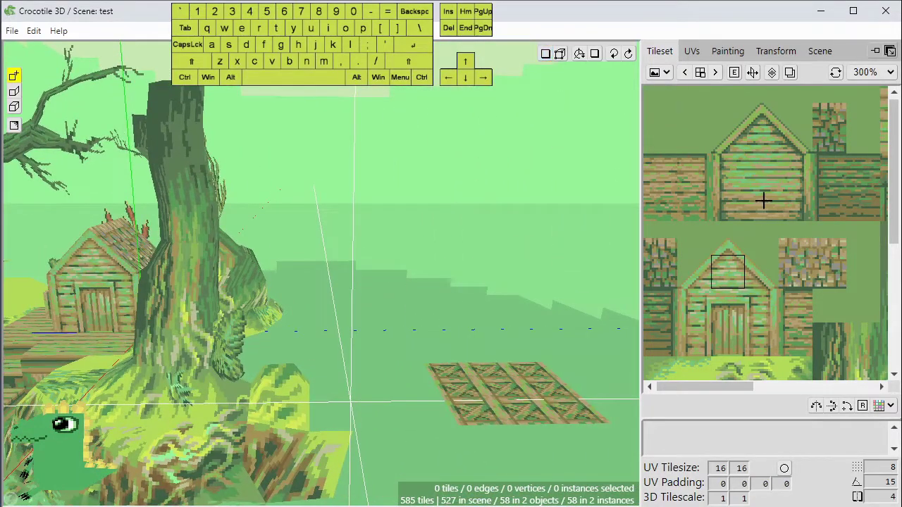
key("space")
left_click_drag(556, 208, 430, 239)
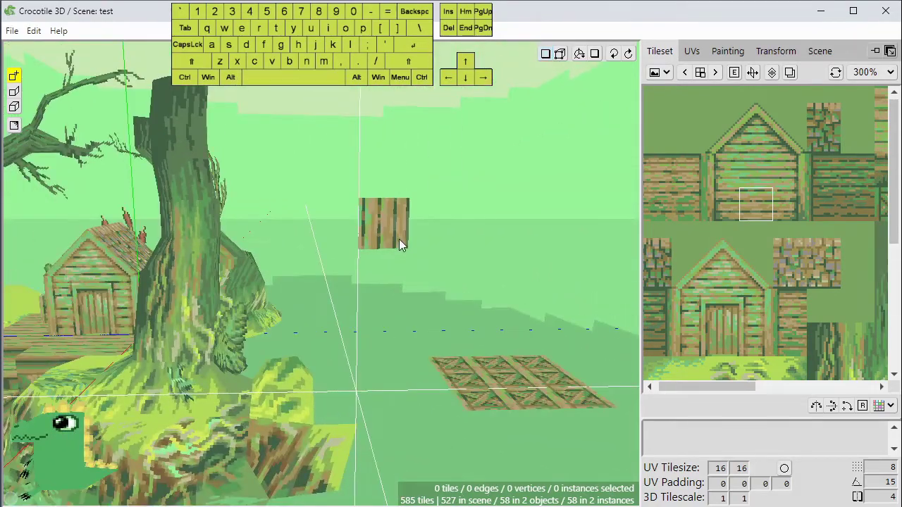
left_click_drag(386, 265, 385, 225)
Draw more plank tiles next to the first ones, working from both the back and the front of the wall.
key("space")
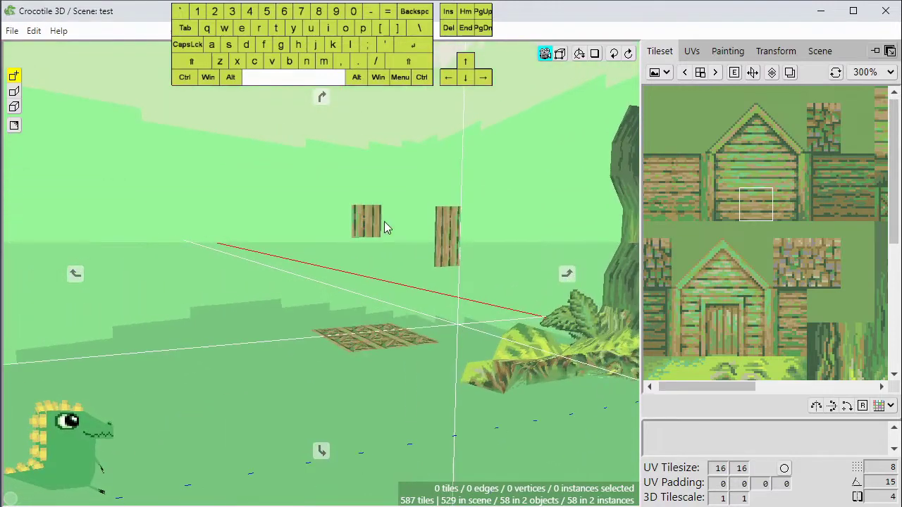
right_click_drag(384, 225, 310, 247)
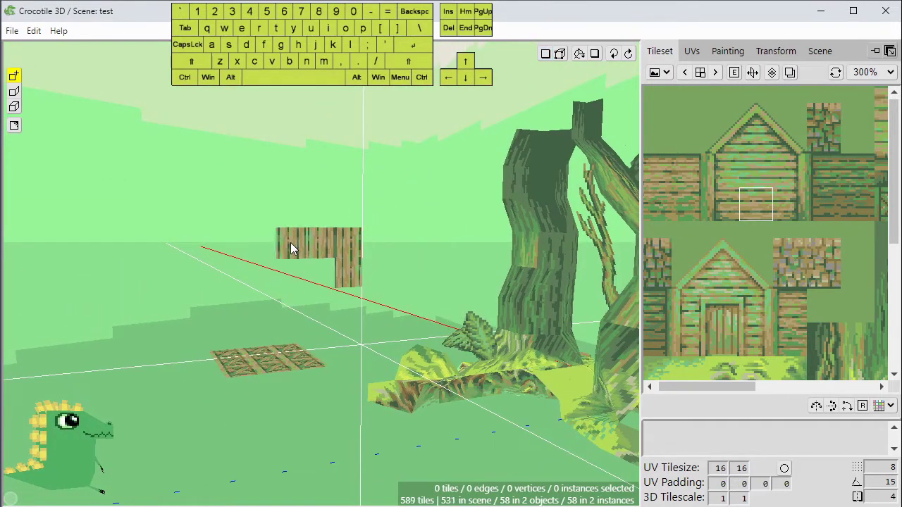
left_click_drag(316, 211, 376, 237)
key("space")
left_click_drag(422, 326, 654, 324)
right_click_drag(331, 296, 360, 334)
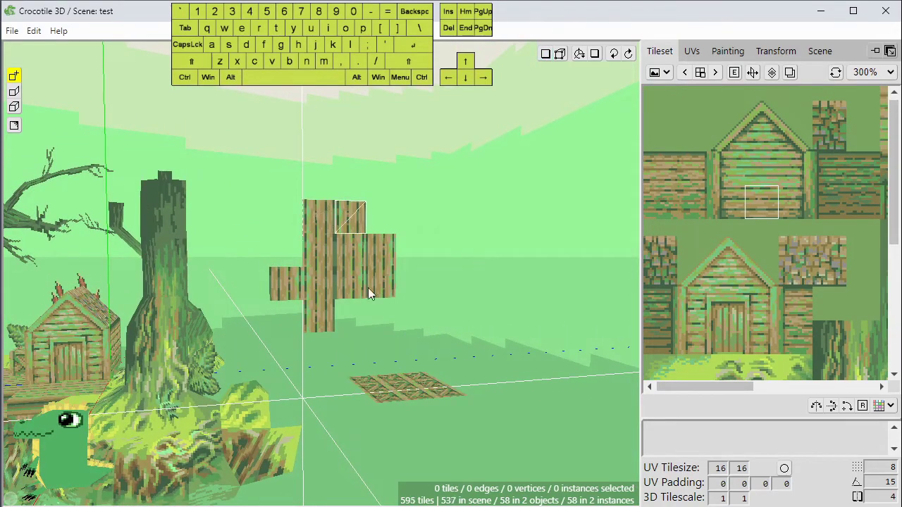
Fill the gaps in the plank wall from both sides to complete a rectangular panel.
left_click_drag(395, 225, 383, 220)
key("space")
left_click_drag(431, 346, 391, 320)
left_click(272, 247)
left_click(273, 222)
key("space")
left_click_drag(273, 233, 354, 326)
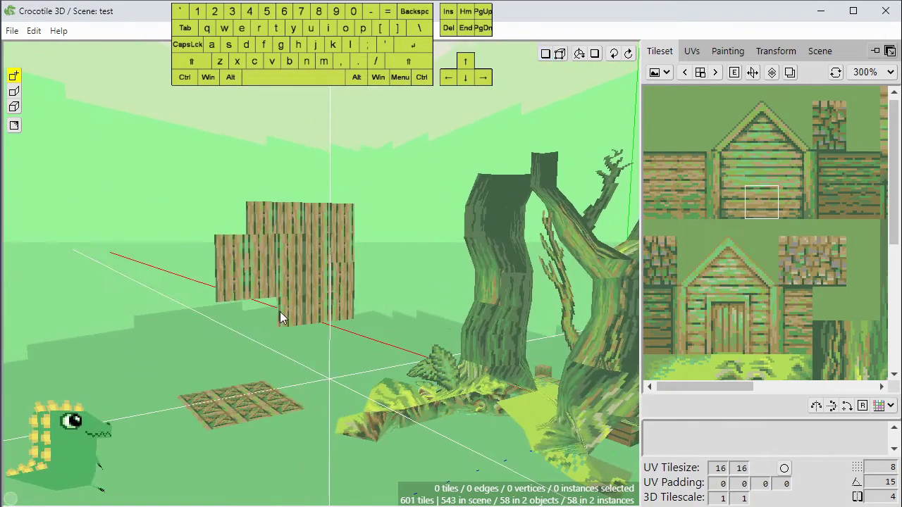
key("space")
right_click_drag(216, 345, 412, 319)
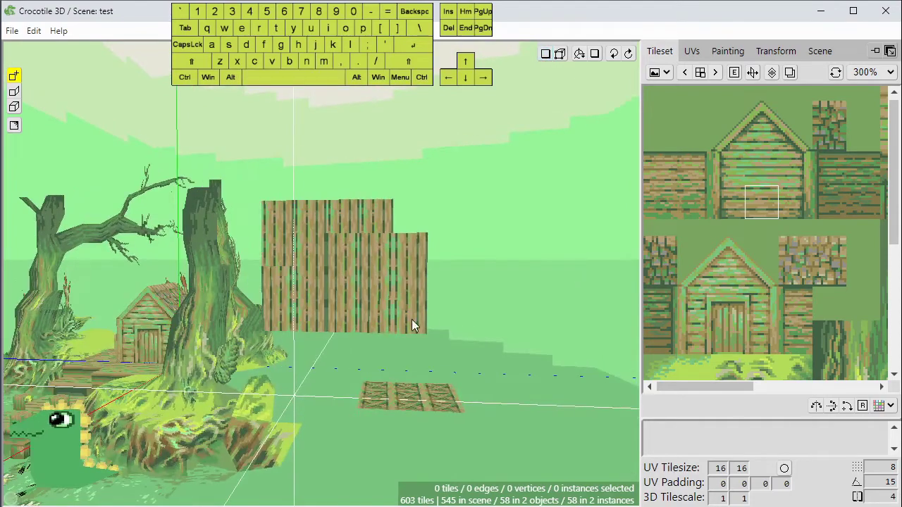
left_click(420, 222)
Examine the plank wall from its front, edge and back.
key("space")
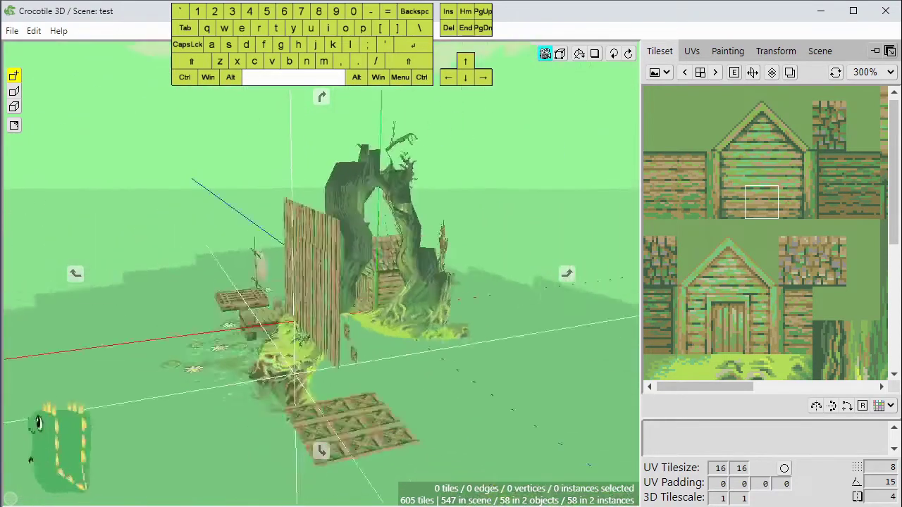
right_click_drag(487, 259, 485, 248)
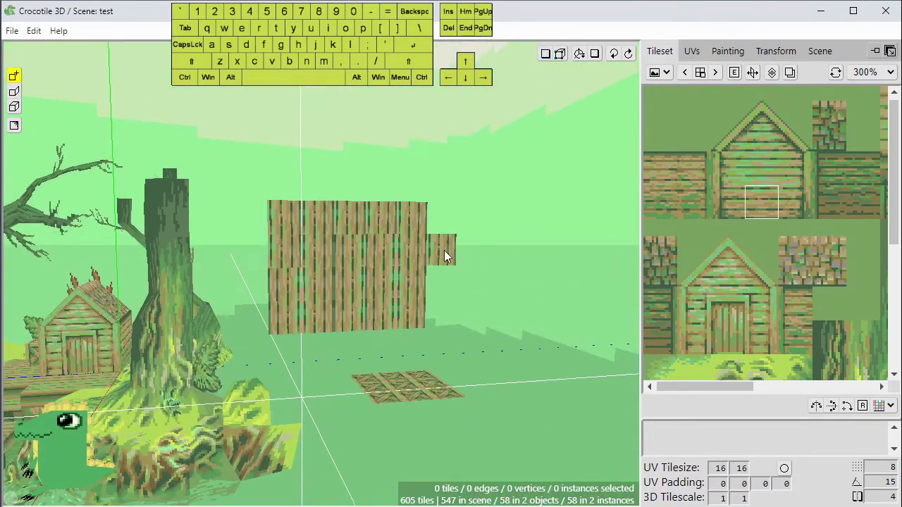
key("space")
key("space")
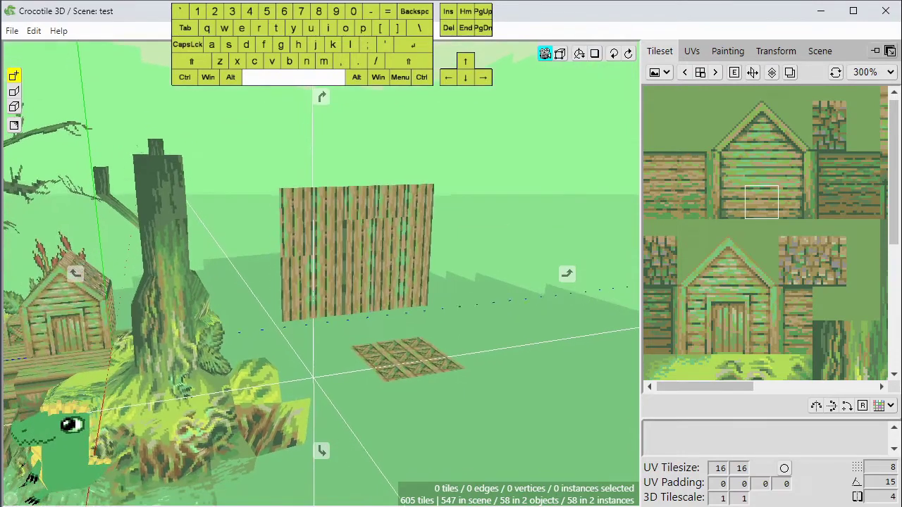
right_click_drag(556, 250, 492, 266)
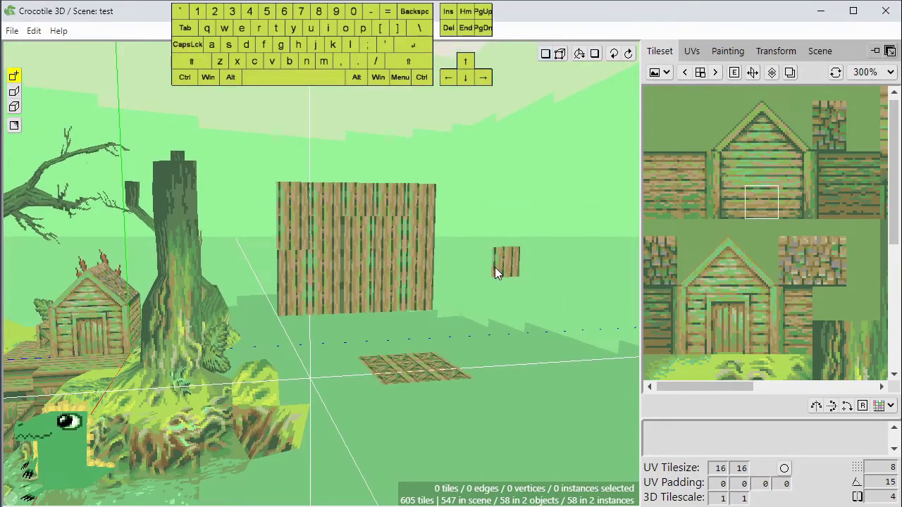
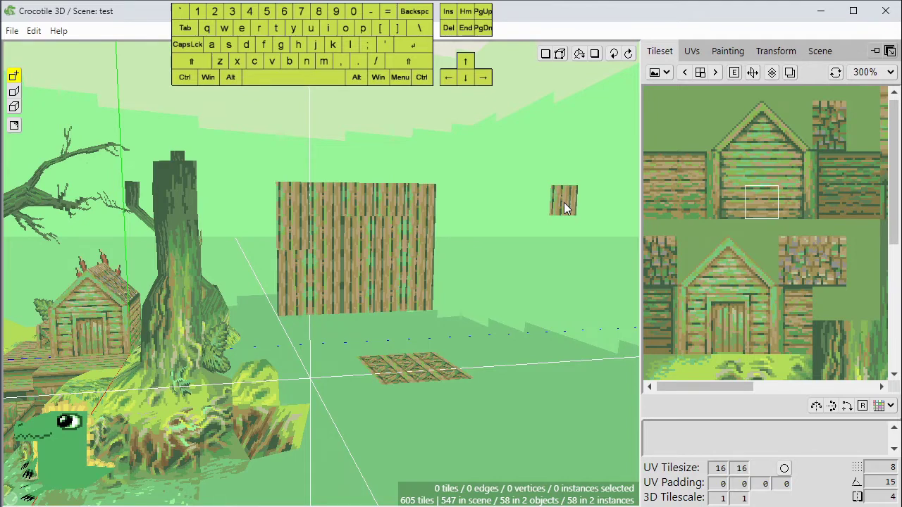
key("space")
mouse_move(520, 262)
left_mouse_down()
mouse_move(553, 262)
mouse_move(527, 260)
left_mouse_up()
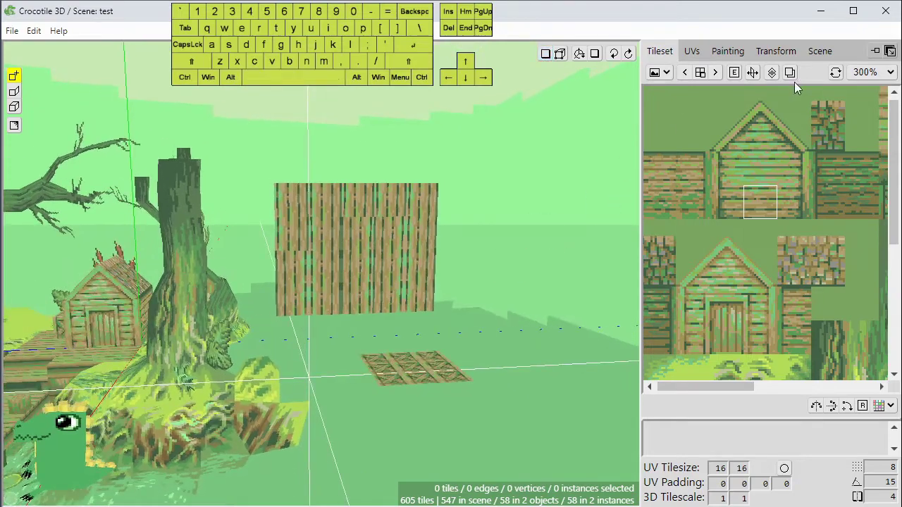
Make the hut and tree tileset single-sided and view the plank wall from the front.
left_click(752, 73)
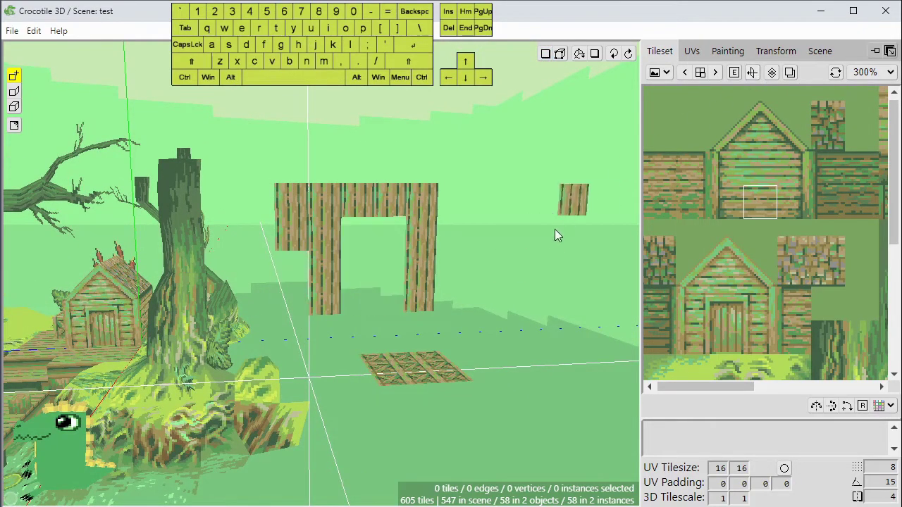
key("space")
left_click_drag(554, 229, 627, 246)
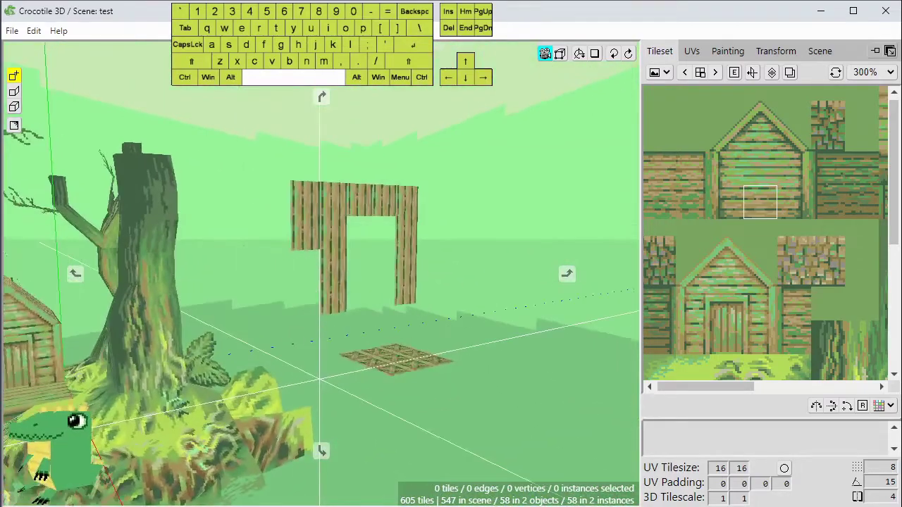
key("space")
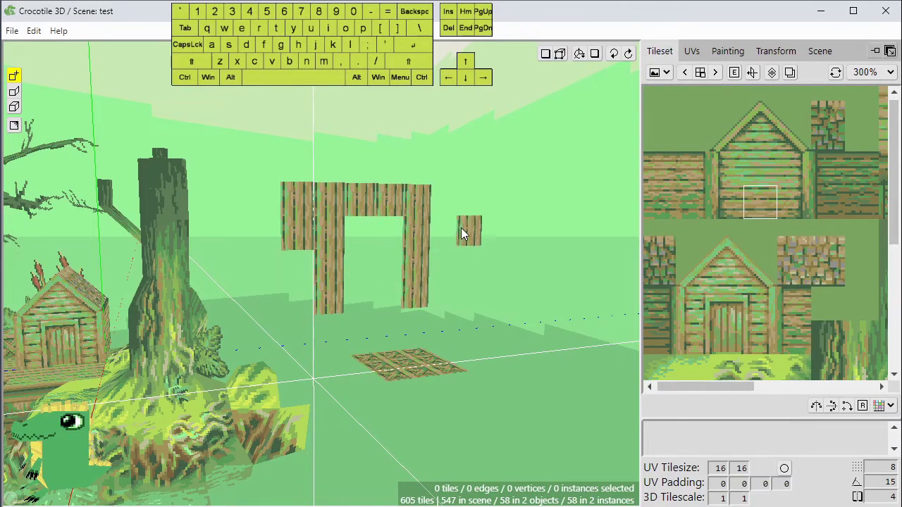
Undo the plank wall tiles one after another, down to the last few tiles.
key("ctrl+z")
key("ctrl+z")
key("ctrl+z")
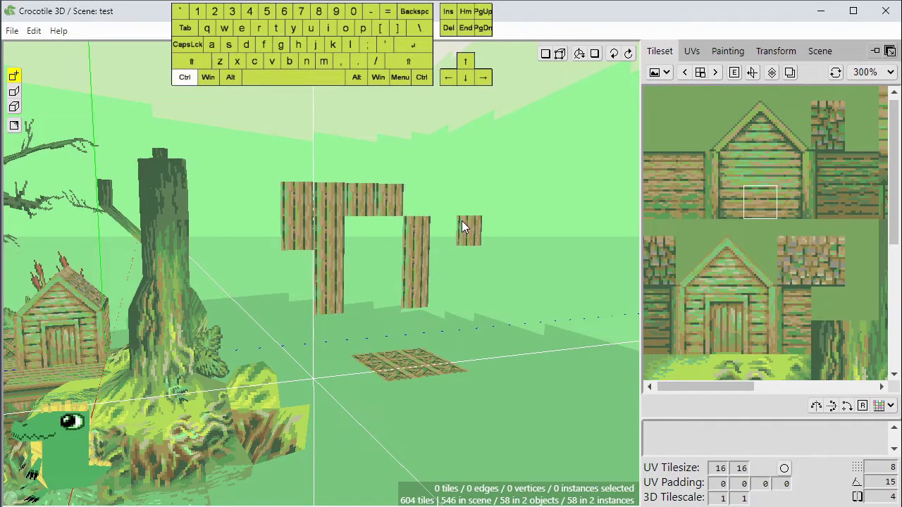
key("ctrl+z")
key("ctrl+z")
key("ctrl+z")
key("ctrl+z")
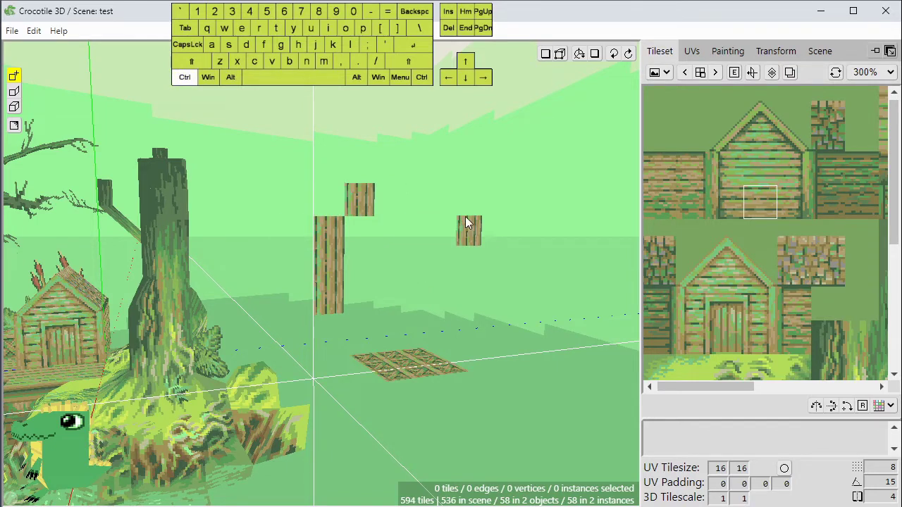
key("ctrl+z")
key("ctrl")
key("ctrl+z")
key("ctrl+z")
key("ctrl+z")
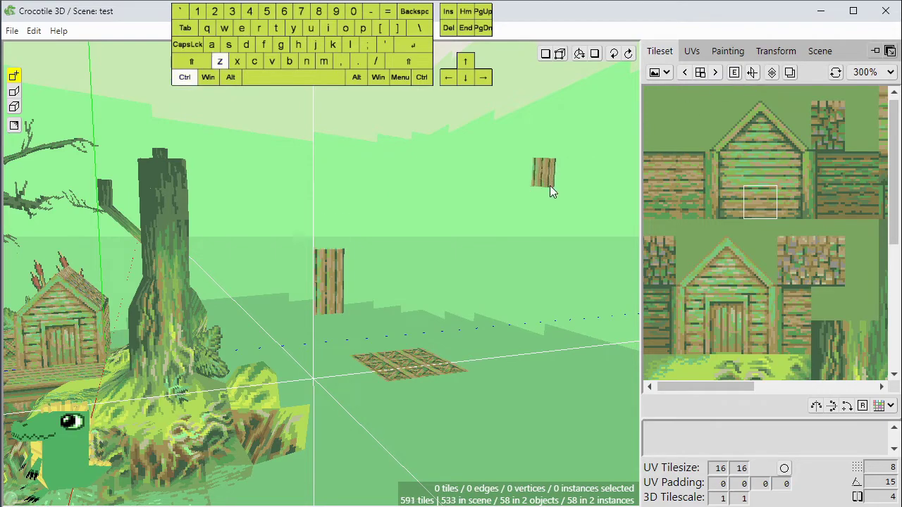
Erase the remaining plank tiles from both the front and the back of the wall.
key("space")
left_click_drag(434, 260, 451, 239)
mouse_move(303, 276)
left_mouse_down()
mouse_move(358, 280)
mouse_move(395, 268)
mouse_move(557, 282)
left_mouse_up()
right_click(328, 266)
key("space")
right_click(289, 264)
key("space")
left_click_drag(346, 244, 536, 267)
left_click_drag(304, 264, 328, 265)
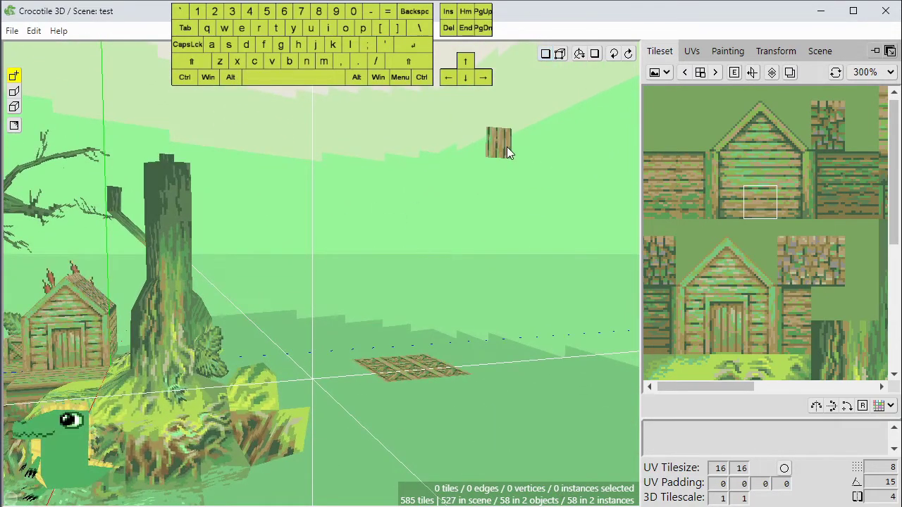
Pick the hut's gable tile and preview it over the crate tile from above.
left_click(755, 131)
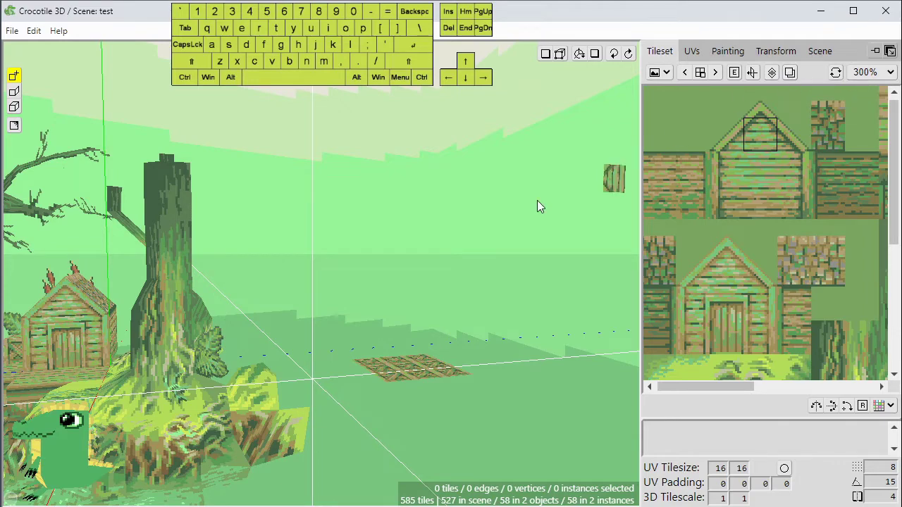
scroll(507, 212, "down", 1)
key("space")
right_click_drag(437, 240, 529, 194)
left_click_drag(411, 217, 414, 317)
right_click_drag(414, 240, 312, 193)
scroll(419, 277, "up", 3)
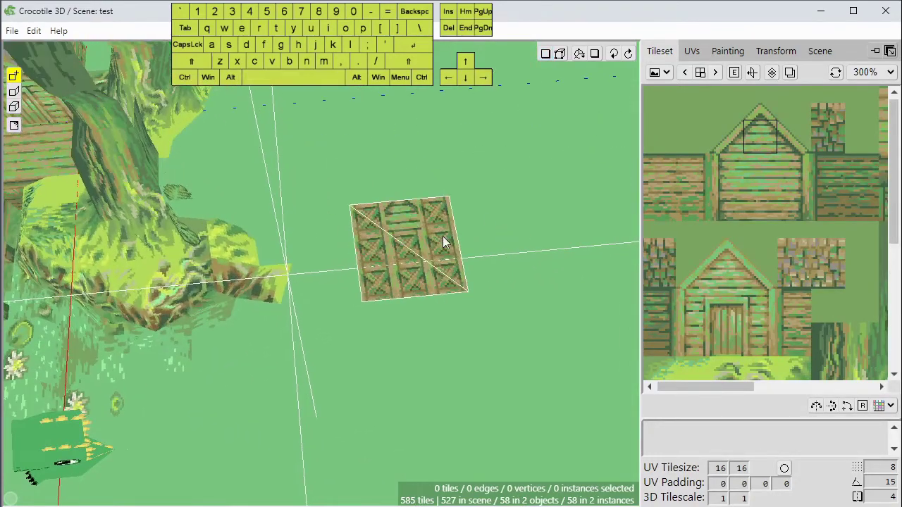
left_click_drag(383, 268, 422, 268)
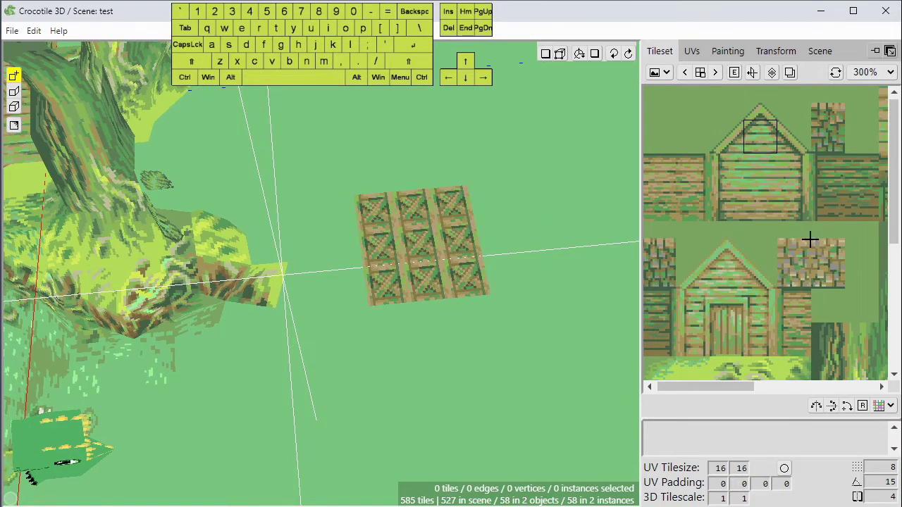
Set the tileset zoom to 200%, pick a fern leaf tile, and place it on the middle square of the crate tile.
scroll(811, 240, "down", 2)
scroll(806, 239, "up", 1)
key("space")
left_click_drag(831, 249, 730, 285)
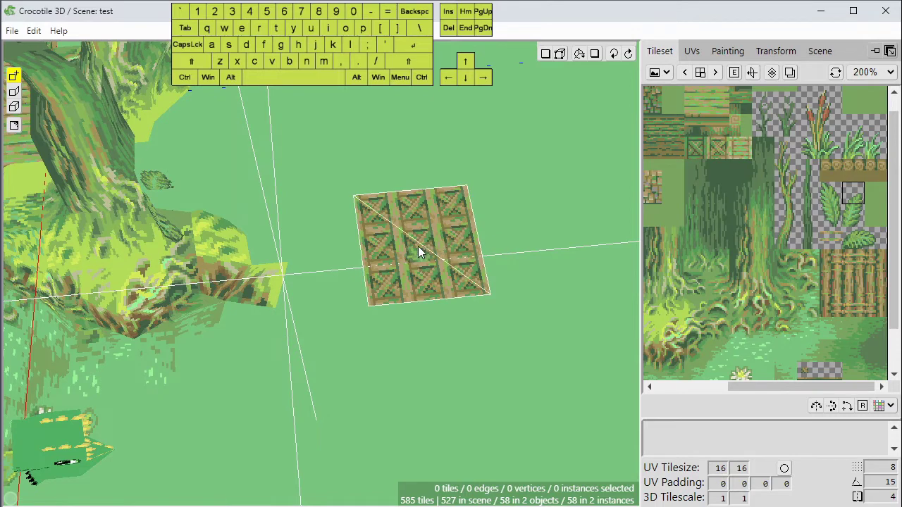
key("space")
left_click_drag(416, 233, 416, 241)
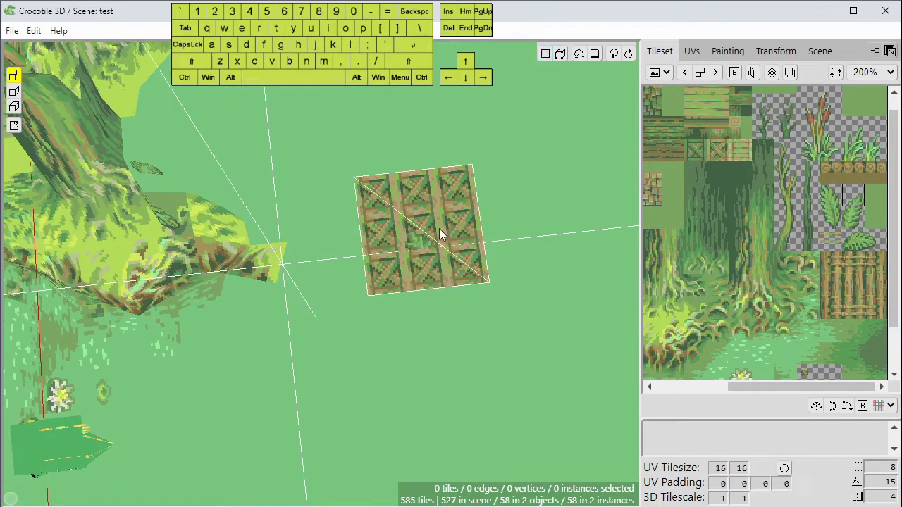
left_click(418, 236)
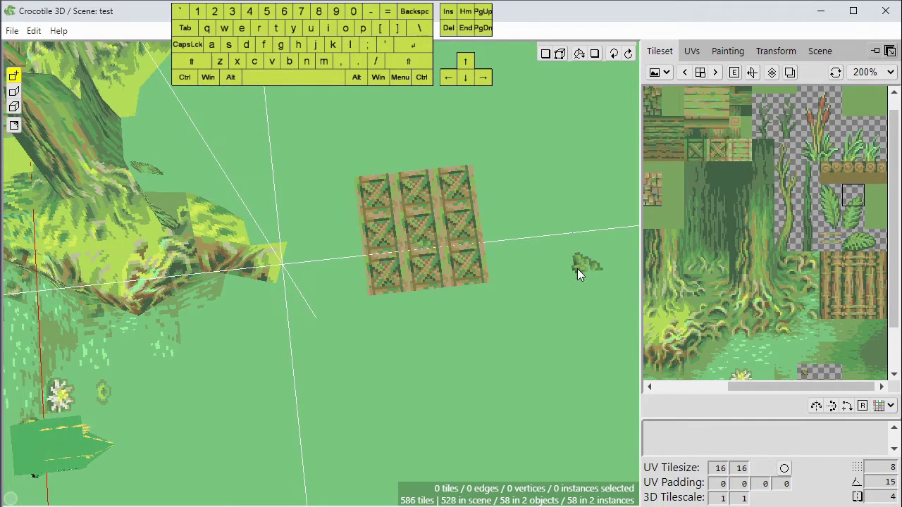
Examine how the leaf tile overlaps the crate tile, up close and from different angles.
key("space")
left_click_drag(454, 317, 454, 279)
scroll(455, 316, "up", 5)
right_click_drag(455, 315, 306, 304)
left_click_drag(454, 314, 472, 310)
left_click_drag(451, 275, 463, 270)
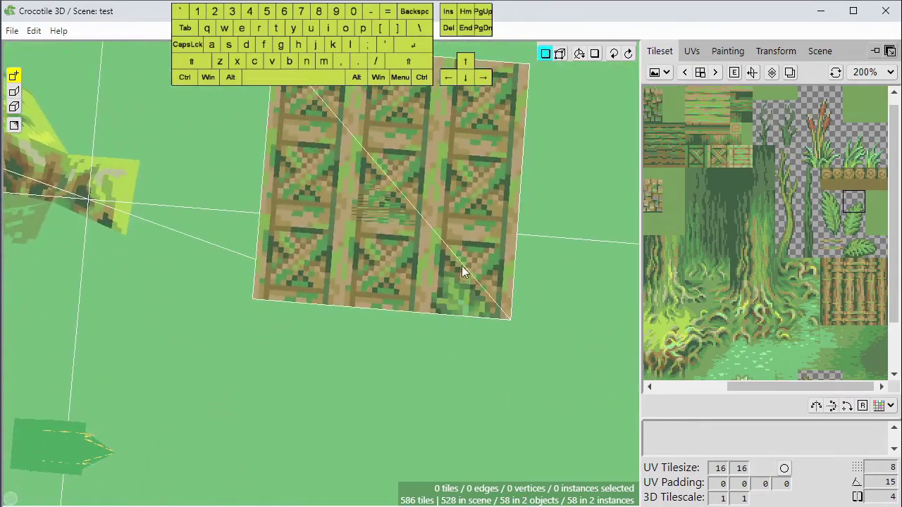
key("space")
left_click_drag(384, 282, 421, 300)
mouse_move(451, 268)
left_mouse_down()
mouse_move(427, 262)
mouse_move(439, 263)
left_mouse_up()
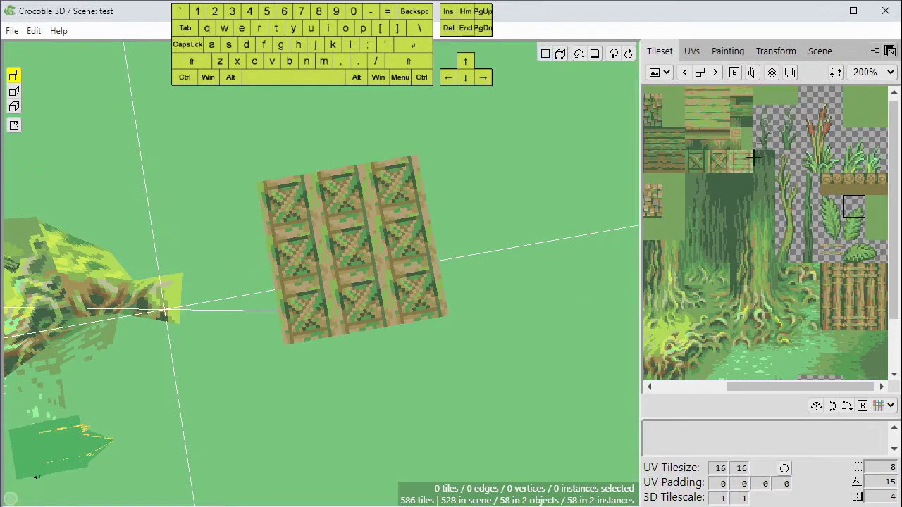
Pick the neighbouring fern leaf tile and draw it over the other squares of the crate tile.
left_click(832, 207)
mouse_move(362, 248)
left_mouse_down()
mouse_move(351, 196)
mouse_move(423, 268)
mouse_move(303, 294)
mouse_move(287, 203)
left_mouse_up()
key("space")
mouse_move(539, 328)
left_mouse_down()
mouse_move(486, 328)
mouse_move(499, 345)
mouse_move(505, 336)
mouse_move(514, 347)
mouse_move(521, 332)
left_mouse_up()
Examine the overlapping surfaces and toggle the tileset's depth option so the leaf tiles draw cleanly over the crate tile.
key("space")
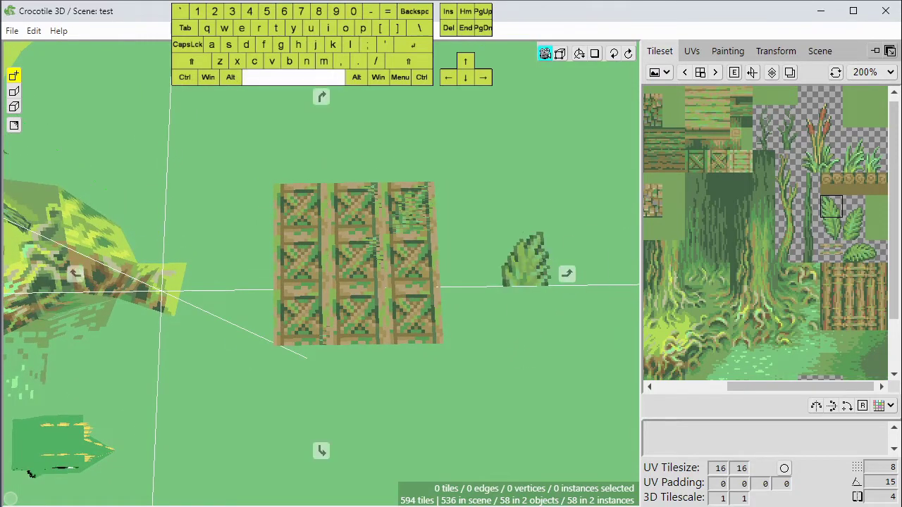
mouse_move(524, 260)
left_mouse_down()
mouse_move(529, 239)
mouse_move(518, 271)
mouse_move(522, 259)
mouse_move(496, 238)
mouse_move(497, 256)
mouse_move(496, 246)
mouse_move(452, 242)
mouse_move(512, 246)
mouse_move(503, 231)
mouse_move(482, 235)
mouse_move(482, 251)
mouse_move(488, 224)
mouse_move(489, 265)
mouse_move(489, 238)
mouse_move(495, 254)
left_mouse_up()
key("space")
key("space")
key("space")
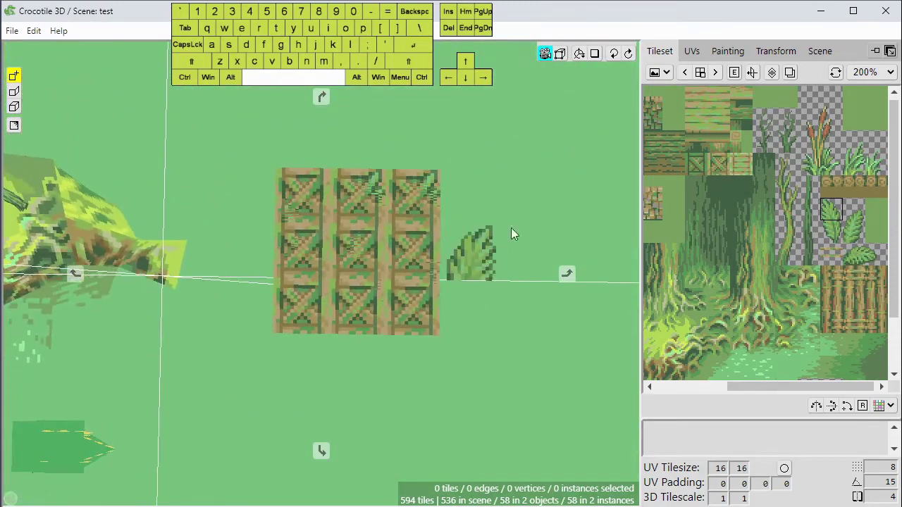
left_click(773, 76)
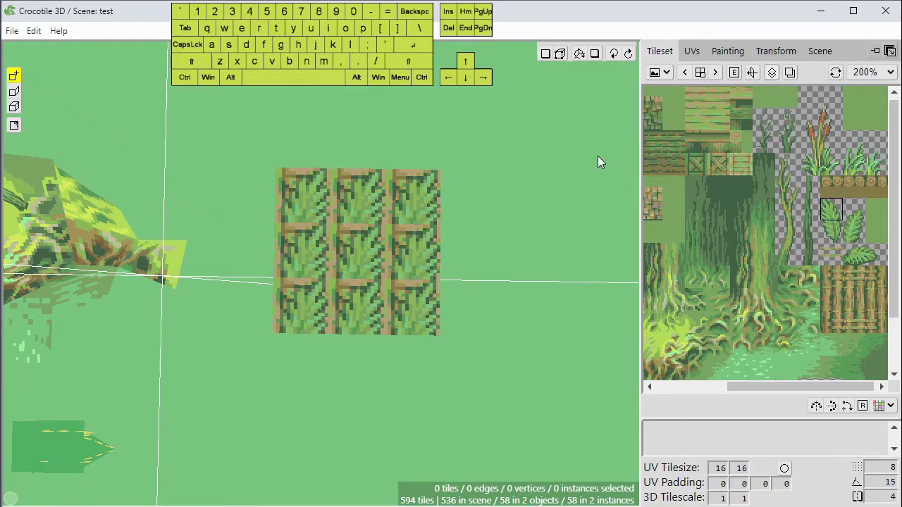
Examine the leaf tiles drawn over the crate tile from several angles and distances.
key("space")
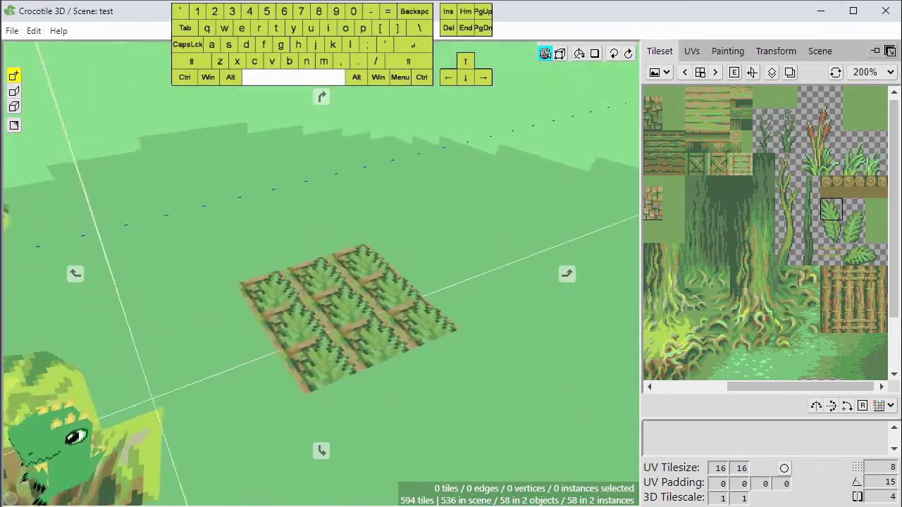
left_click_drag(525, 200, 487, 286)
scroll(489, 277, "down", 1)
scroll(488, 278, "down", 1)
scroll(487, 286, "down", 1)
right_click_drag(490, 293, 464, 307)
left_click_drag(464, 307, 464, 317)
scroll(467, 312, "up", 2)
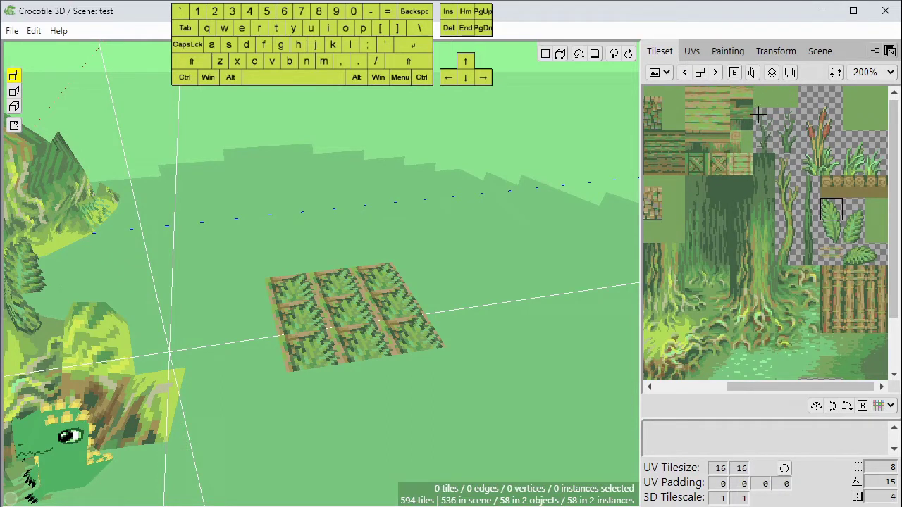
Add the 3×3 block of fern leaf tiles to a new tileset and switch the depth option from the original tileset to the new one.
left_click(774, 75)
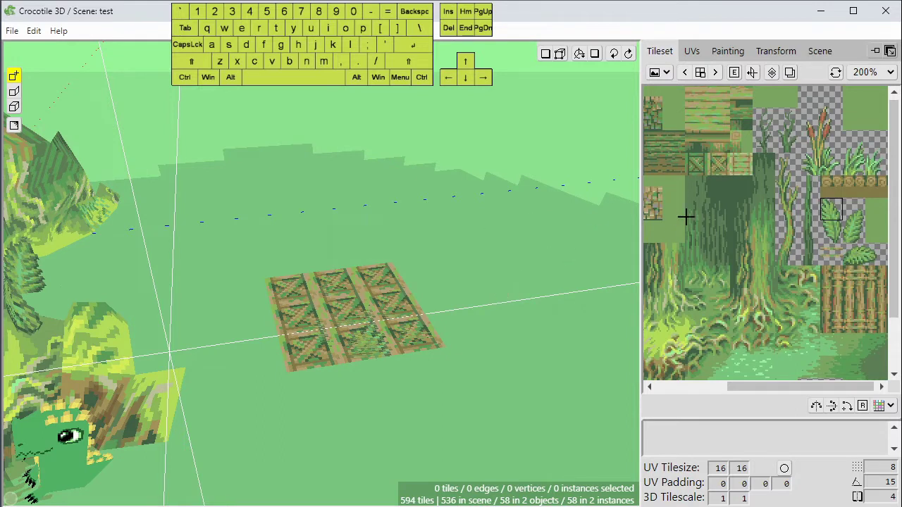
left_click_drag(830, 209, 872, 256)
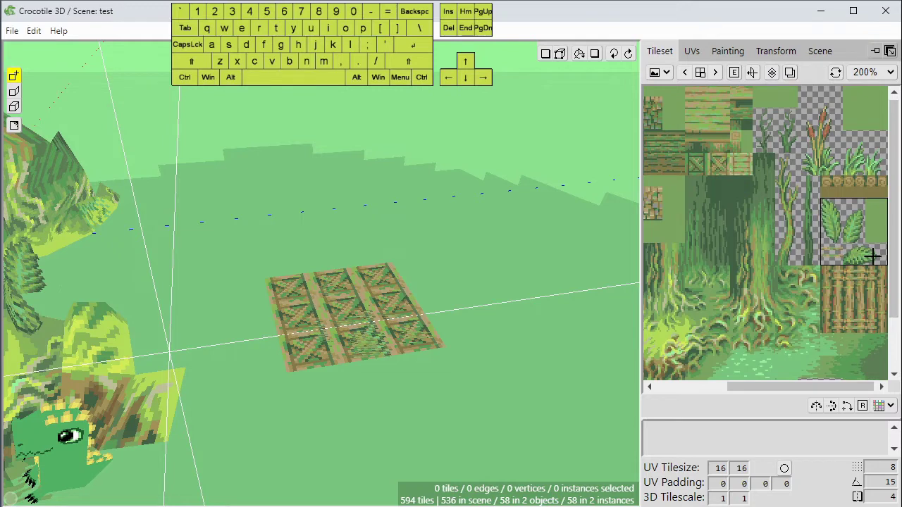
right_click(836, 224)
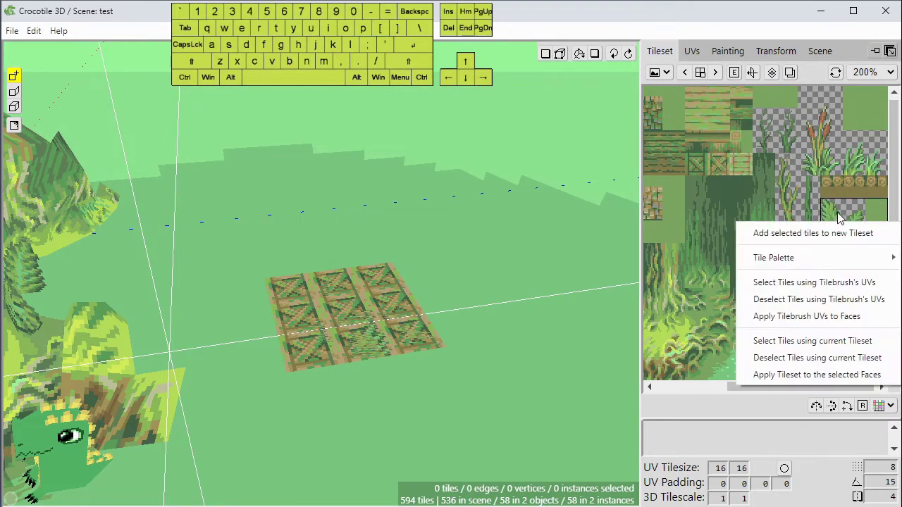
left_click(795, 240)
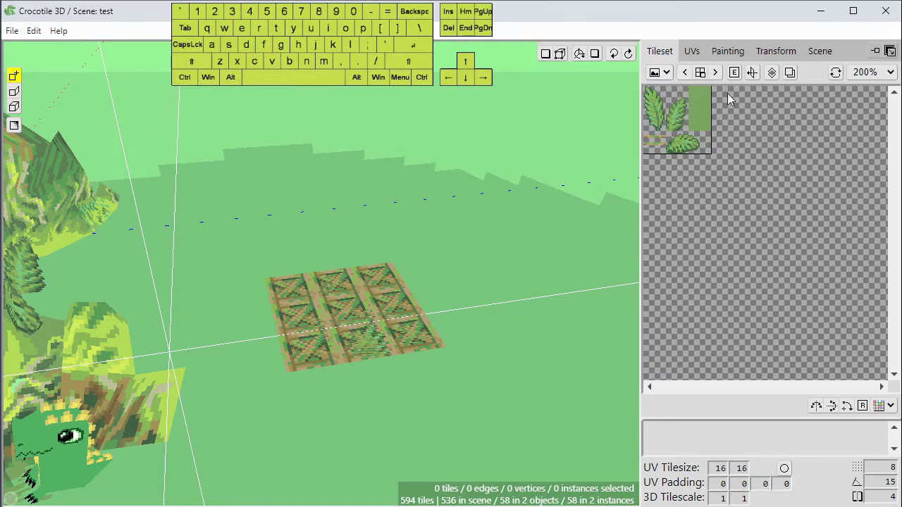
left_click(772, 76)
Draw the new tileset's first fern leaf tile over the nine squares of the crate tile and erase those leaves again.
key("space")
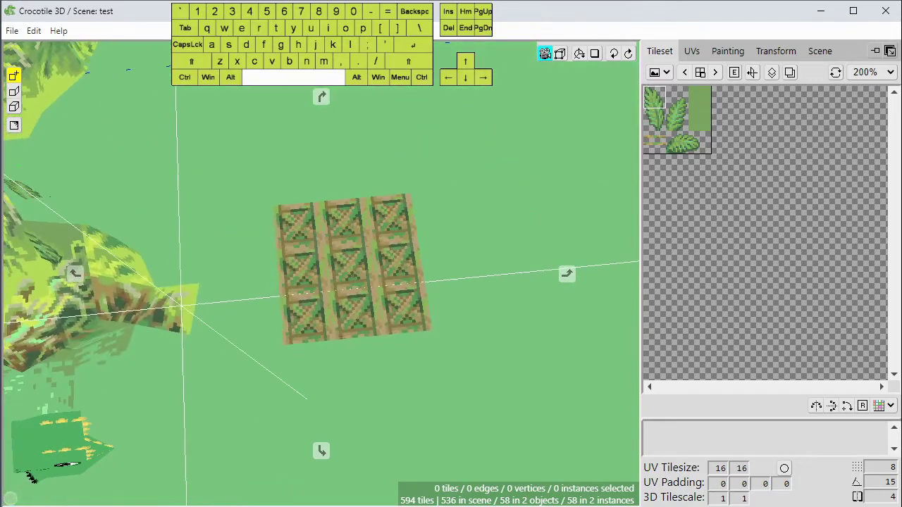
left_click_drag(498, 241, 498, 223)
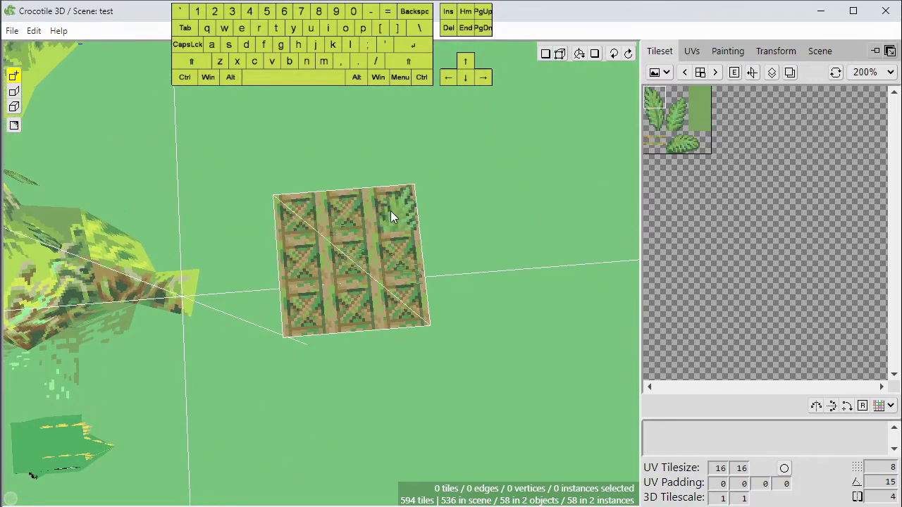
mouse_move(390, 211)
left_mouse_down()
mouse_move(308, 218)
mouse_move(332, 304)
mouse_move(344, 264)
left_mouse_up()
key("space")
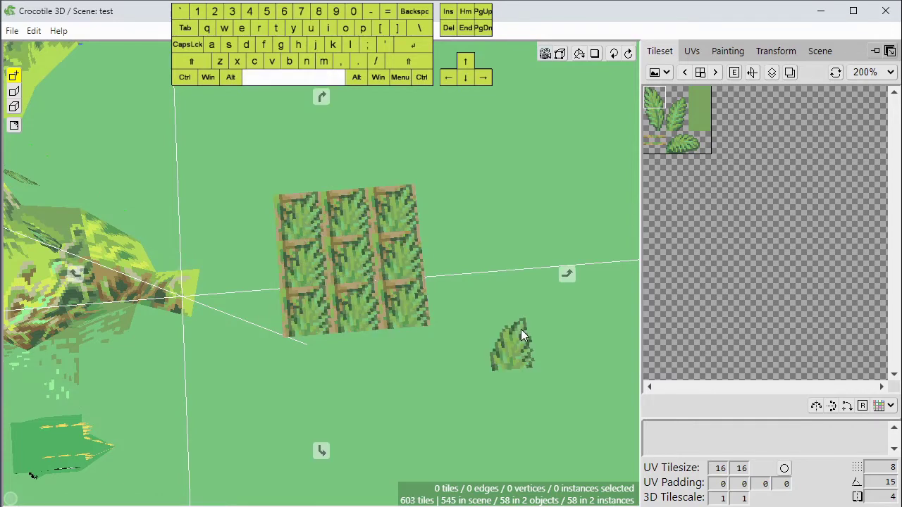
mouse_move(520, 329)
left_mouse_down()
mouse_move(472, 282)
mouse_move(496, 335)
mouse_move(432, 314)
mouse_move(366, 317)
left_mouse_up()
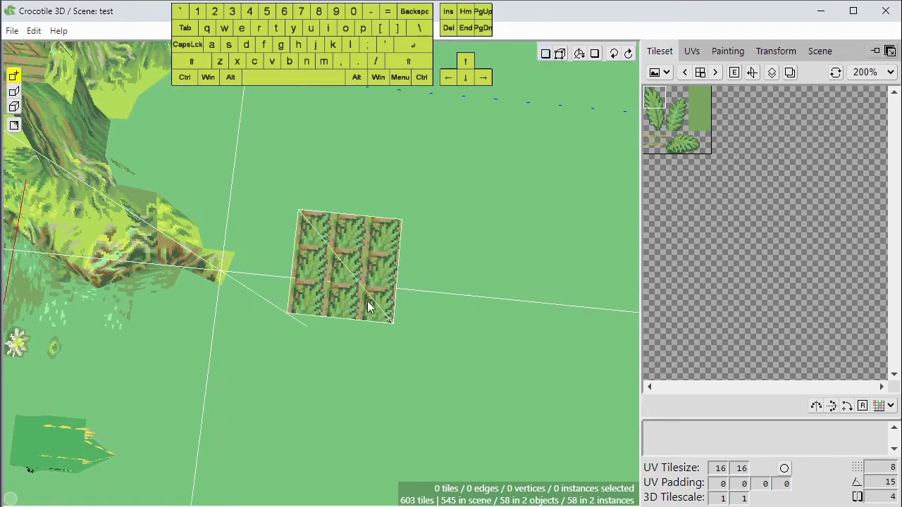
mouse_move(299, 263)
right_mouse_down()
mouse_move(370, 270)
mouse_move(370, 256)
mouse_move(298, 303)
right_mouse_up()
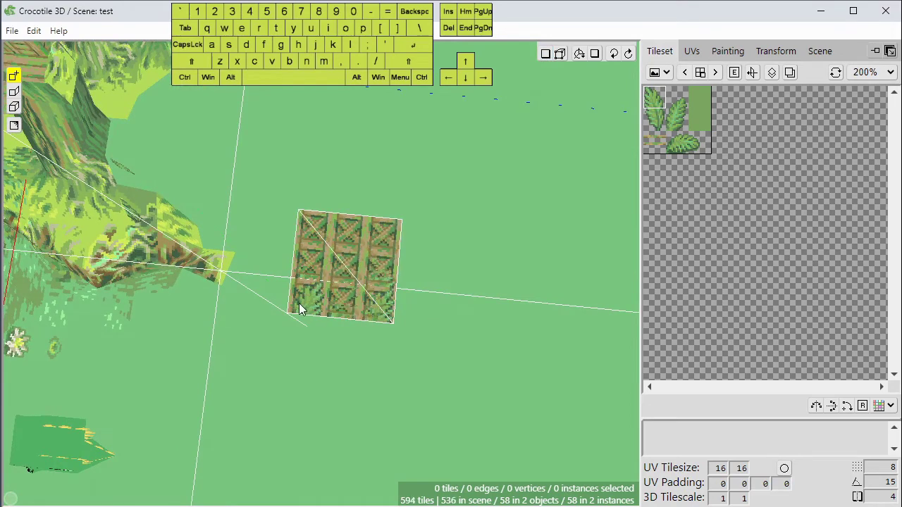
Draw a 3×3 patch of fern leaf tiles on the empty plane beside the crate tile and erase it.
scroll(561, 302, "up", 1)
key("space")
left_click_drag(510, 339, 465, 303)
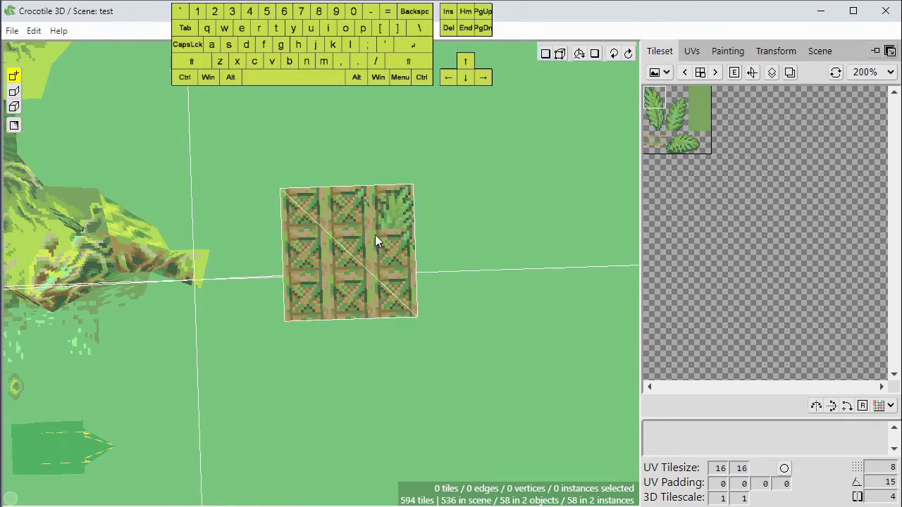
scroll(453, 264, "up", 1)
scroll(453, 263, "up", 1)
scroll(368, 219, "down", 1)
key("space")
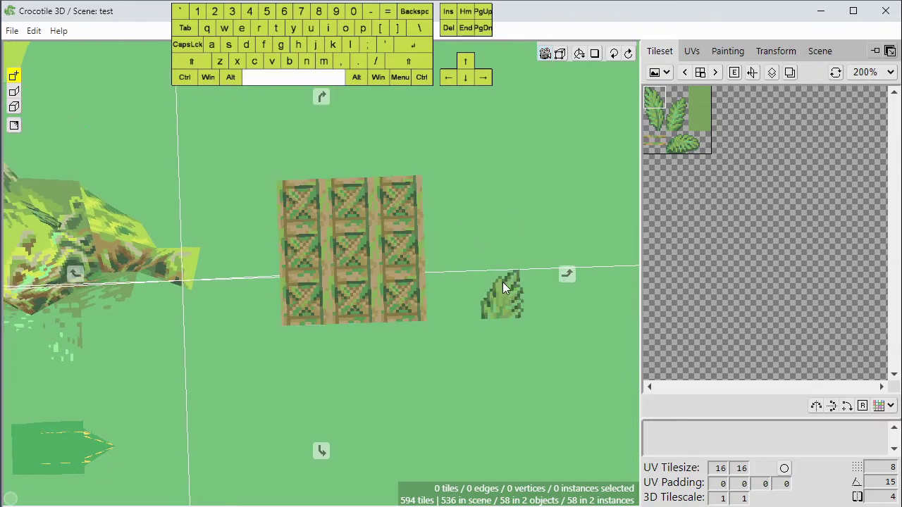
mouse_move(502, 282)
left_mouse_down()
mouse_move(486, 257)
mouse_move(499, 264)
left_mouse_up()
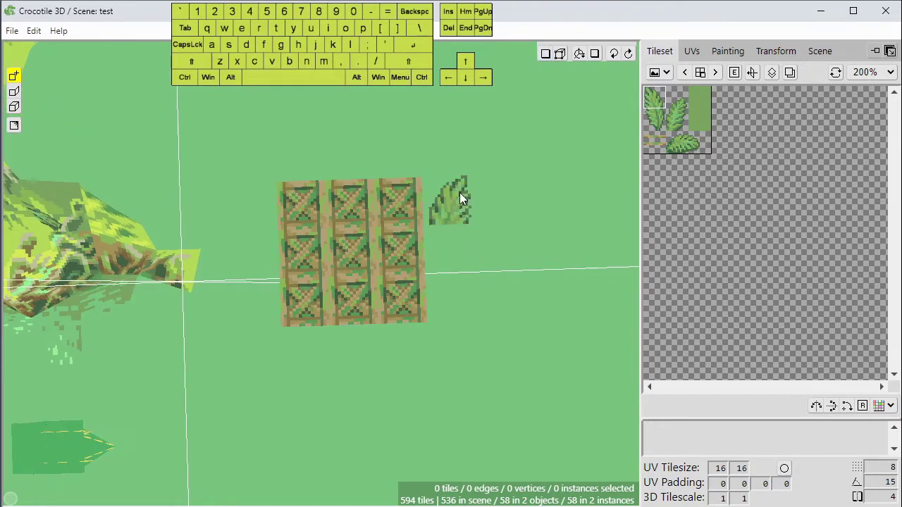
mouse_move(459, 193)
left_mouse_down()
mouse_move(518, 178)
mouse_move(486, 208)
mouse_move(535, 255)
left_mouse_up()
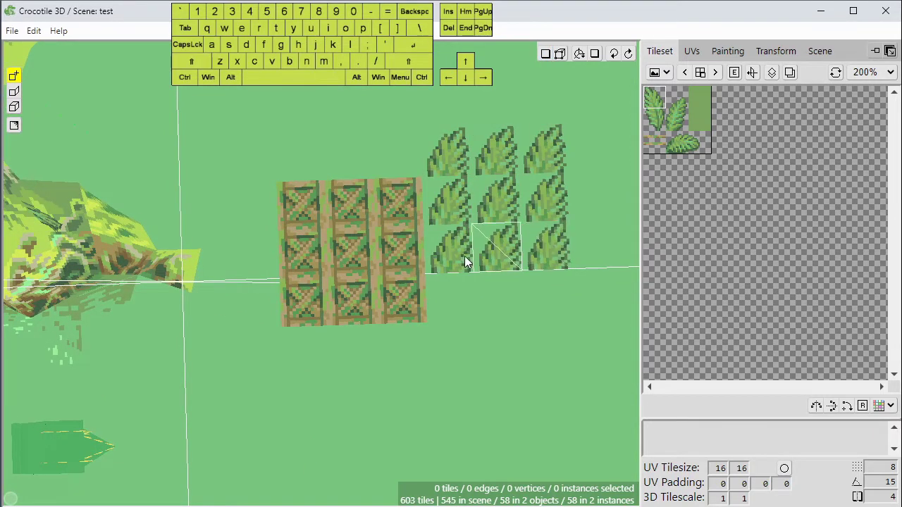
mouse_move(465, 256)
right_mouse_down()
mouse_move(459, 156)
mouse_move(504, 206)
right_mouse_up()
right_click_drag(562, 243, 552, 146)
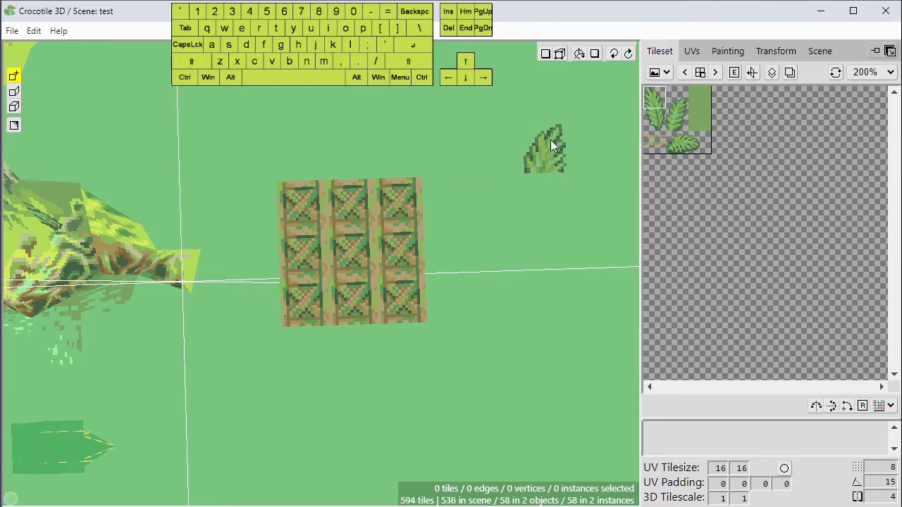
Select the nine original leaf tiles overlapping the crate tile and delete them.
key("space")
left_click_drag(550, 289, 518, 271)
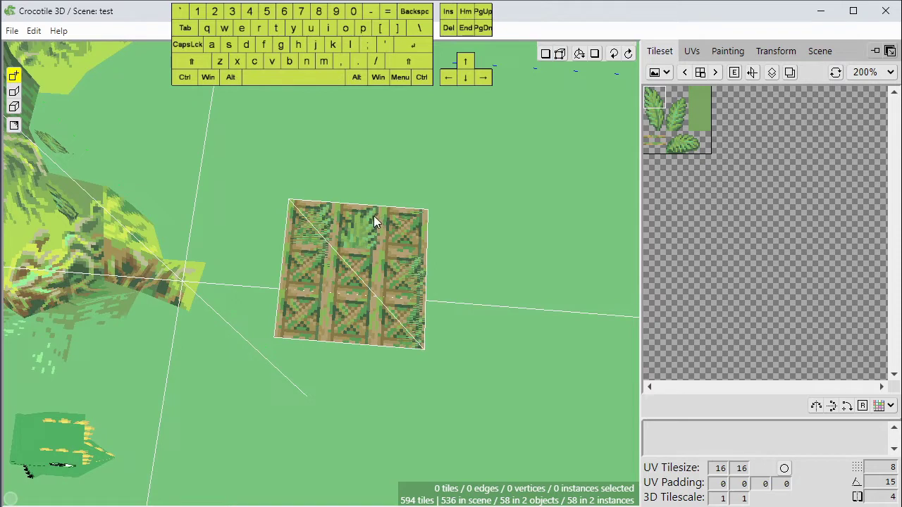
key("Tab")
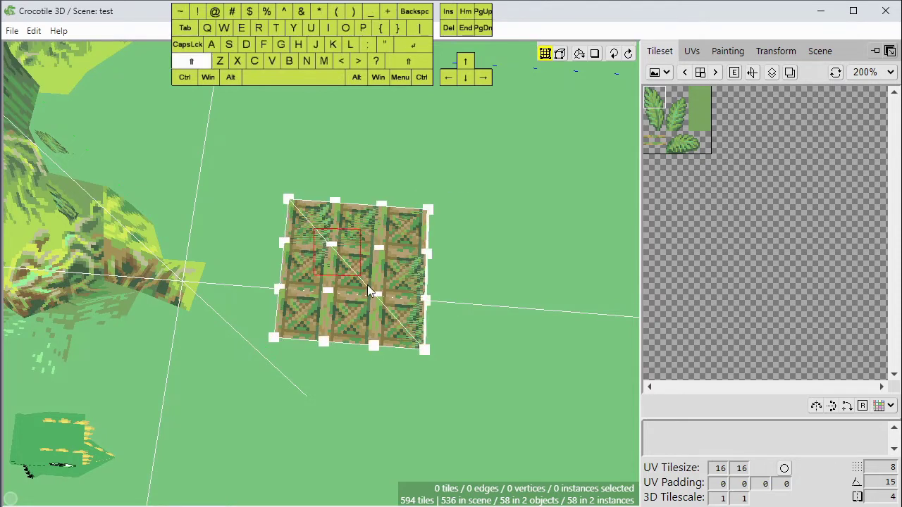
left_click_drag(367, 289, 393, 320)
left_click(313, 236, "shift")
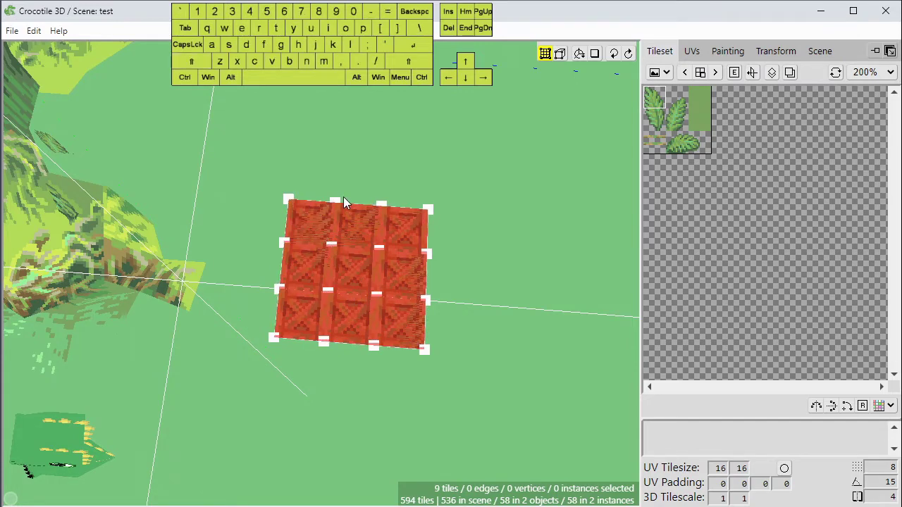
key("Delete")
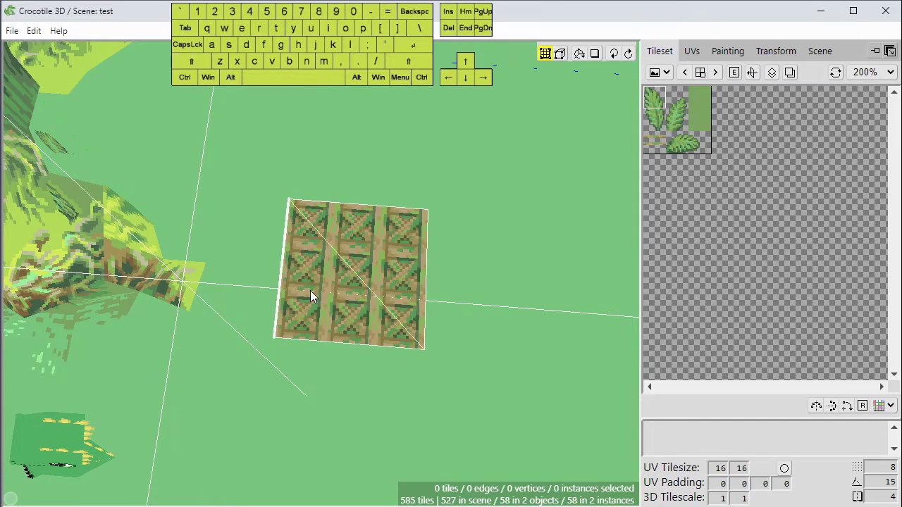
Draw the new tileset's fern leaf tile over all nine squares of the crate tile.
key("space")
mouse_move(310, 290)
left_mouse_down()
mouse_move(345, 317)
mouse_move(317, 310)
mouse_move(338, 216)
mouse_move(405, 307)
mouse_move(356, 259)
mouse_move(409, 176)
left_mouse_up()
key("Tab")
mouse_move(416, 310)
left_mouse_down()
mouse_move(394, 395)
mouse_move(310, 317)
mouse_move(402, 345)
mouse_move(451, 422)
mouse_move(487, 414)
mouse_move(462, 356)
mouse_move(441, 376)
mouse_move(458, 365)
left_mouse_up()
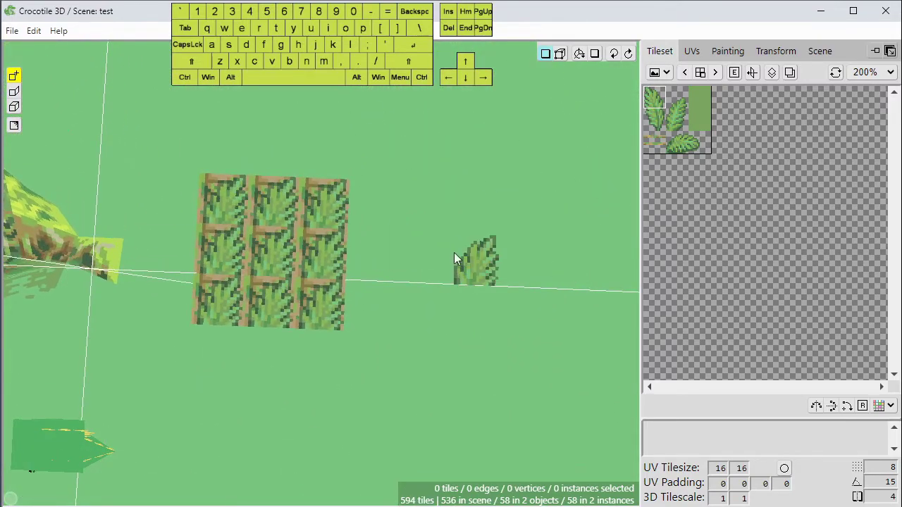
Draw a 3×3 patch of fern leaf tiles on the empty plane next to the leaf-covered crate tile.
mouse_move(474, 210)
left_mouse_down()
mouse_move(432, 210)
mouse_move(472, 317)
mouse_move(529, 231)
left_mouse_up()
left_click(530, 237)
left_click(523, 208)
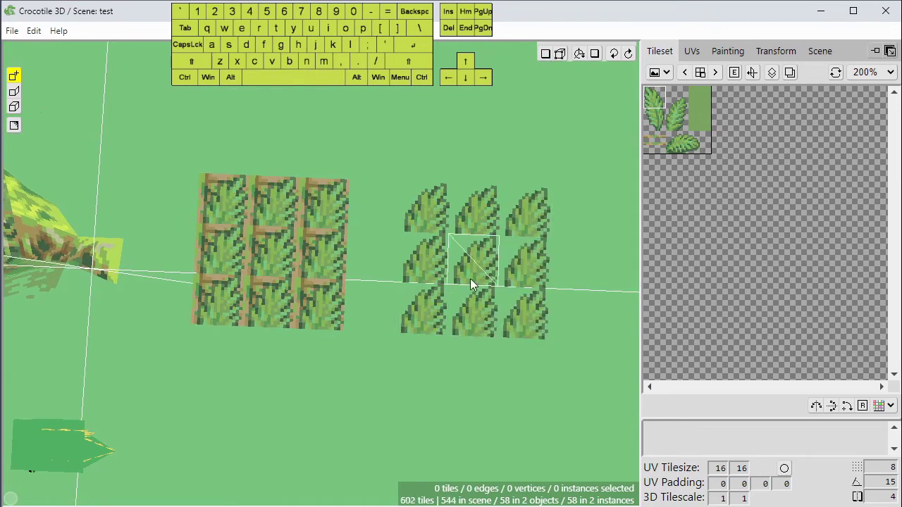
left_click(473, 259)
key("space")
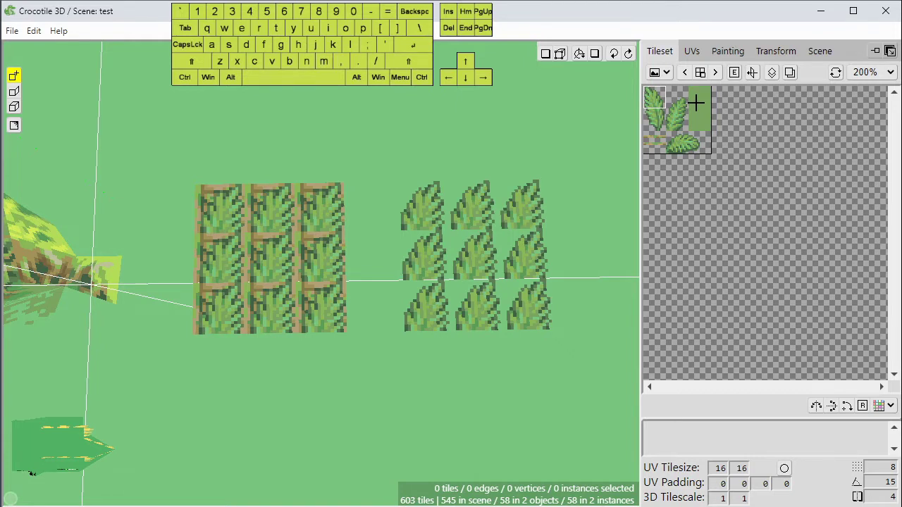
Return to the original tileset, pick the slatted crate tile, and draw it across the separate 3×3 patch of leaves.
key("space")
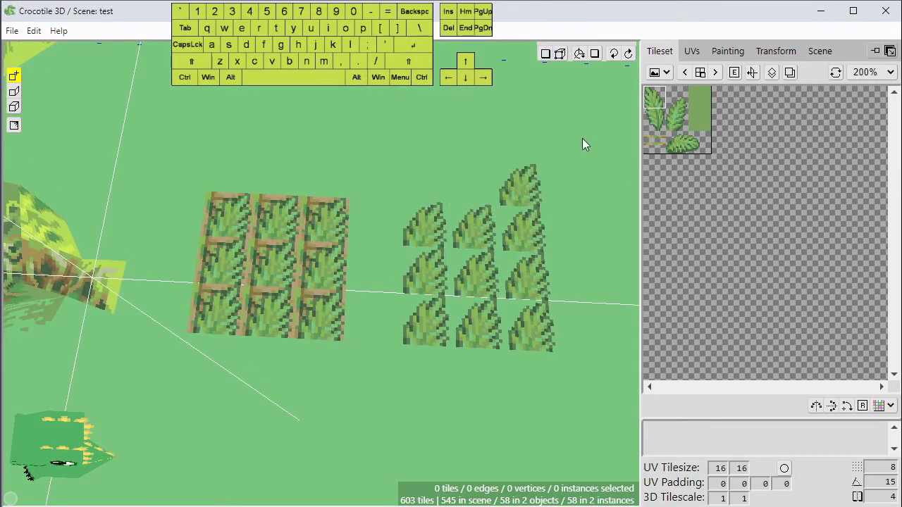
left_click(684, 72)
left_click(684, 72)
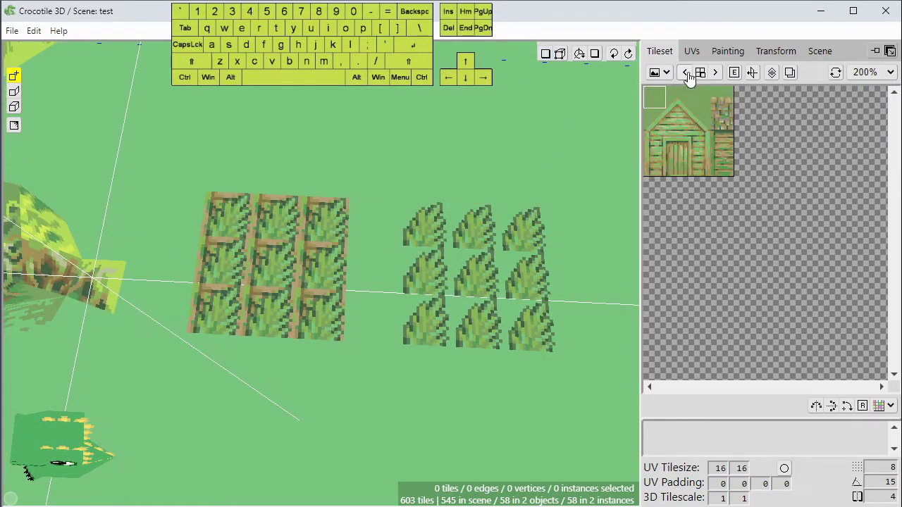
left_click(684, 74)
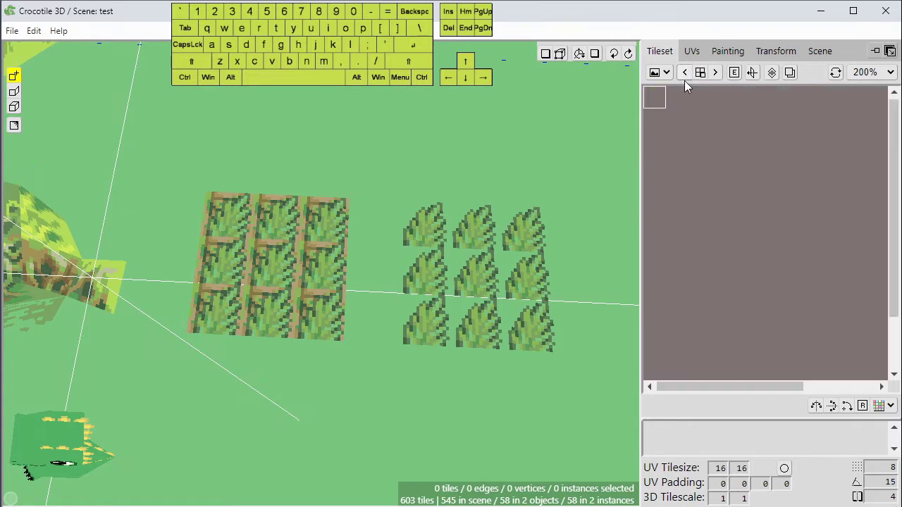
left_click(856, 165)
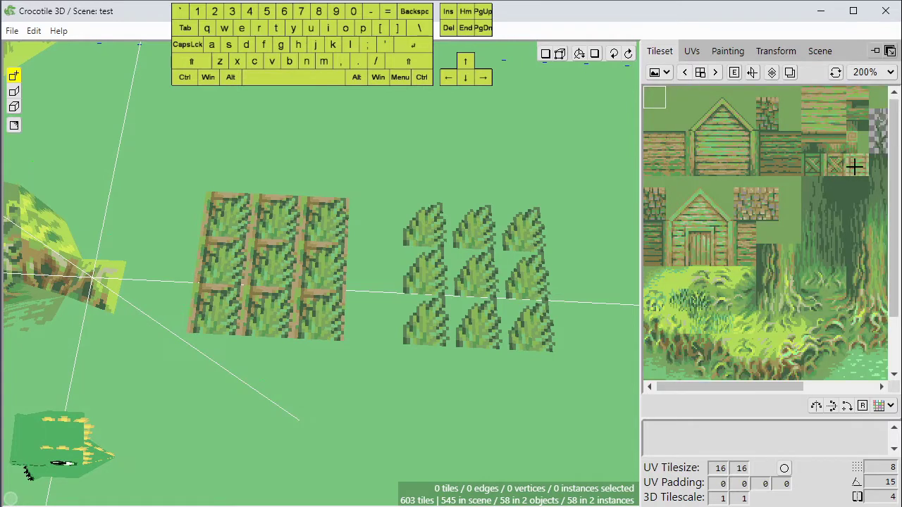
mouse_move(478, 234)
left_mouse_down()
mouse_move(427, 282)
mouse_move(508, 336)
mouse_move(425, 279)
left_mouse_up()
Examine from different angles and distances how the leaves overlap the crate tiles in both patches.
key("space")
scroll(483, 353, "down", 1)
scroll(483, 353, "down", 2)
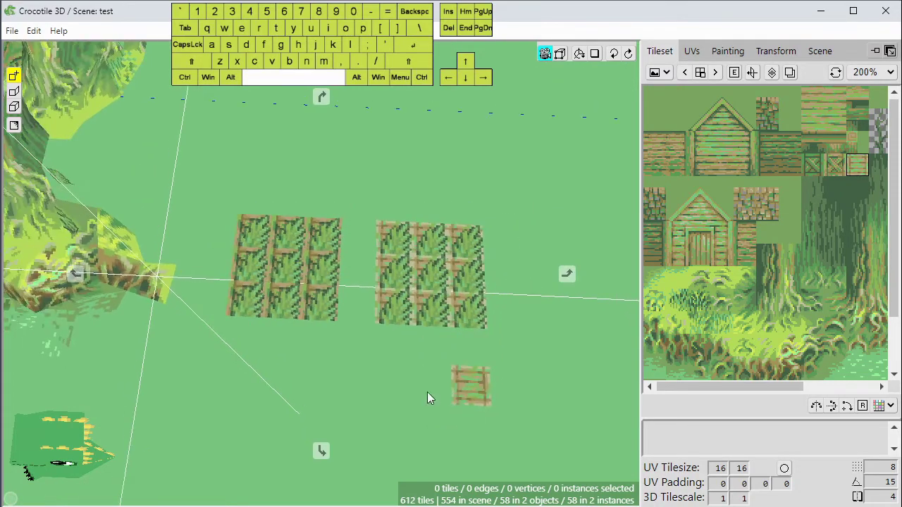
left_click_drag(427, 392, 451, 380)
left_click_drag(381, 409, 337, 380)
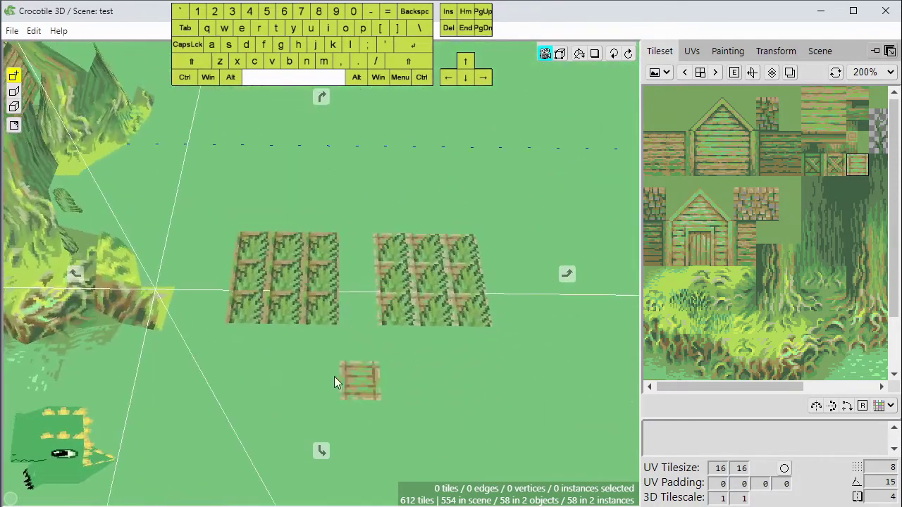
right_click_drag(337, 380, 447, 366)
left_click_drag(296, 412, 341, 372)
scroll(340, 372, "down", 1)
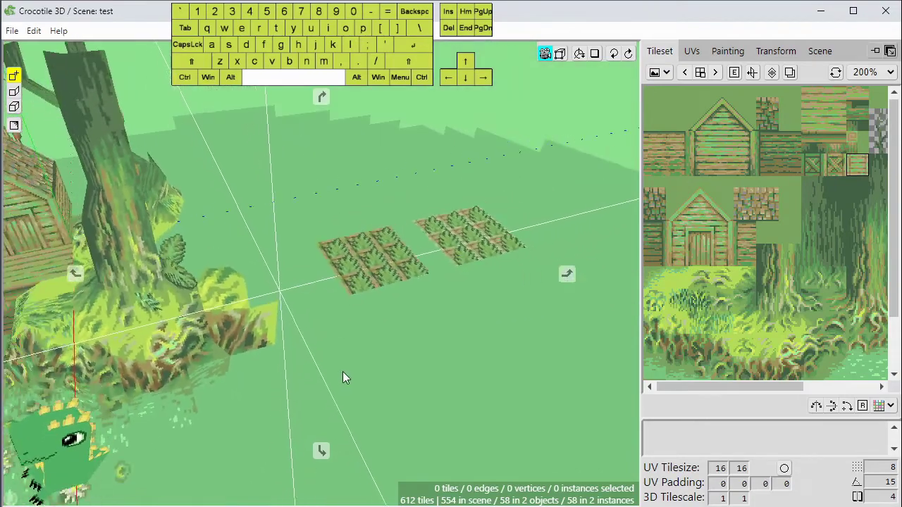
key("space")
left_click_drag(471, 400, 423, 368)
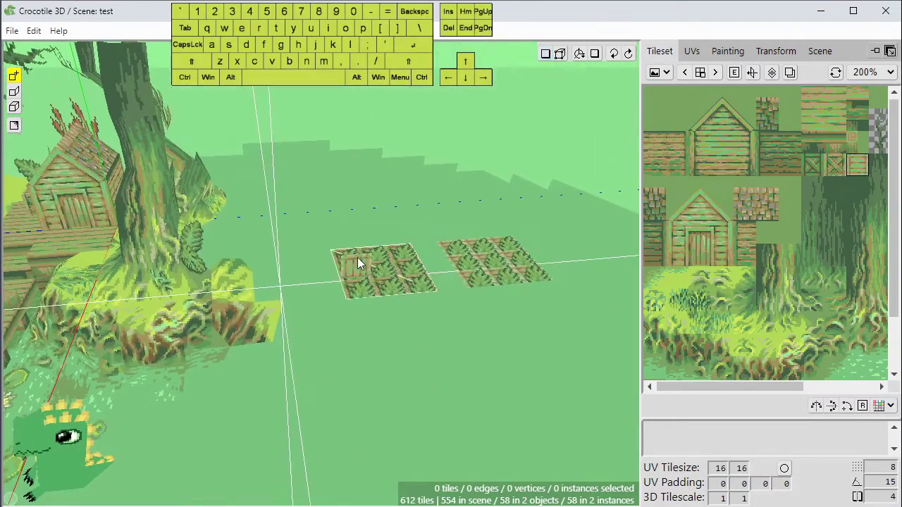
Open the scene's export options, try a decal offset of 0.001 and a larger value, and close the dialog without exporting.
left_click(11, 31)
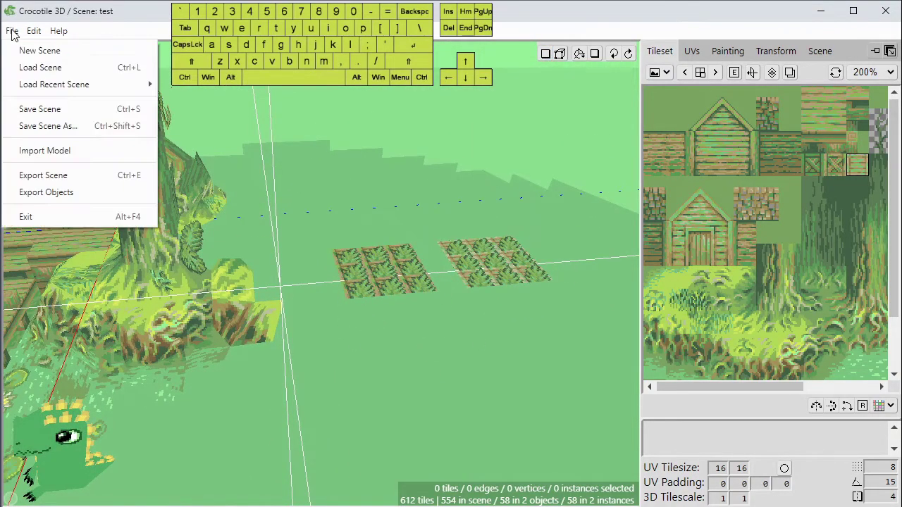
left_click(53, 175)
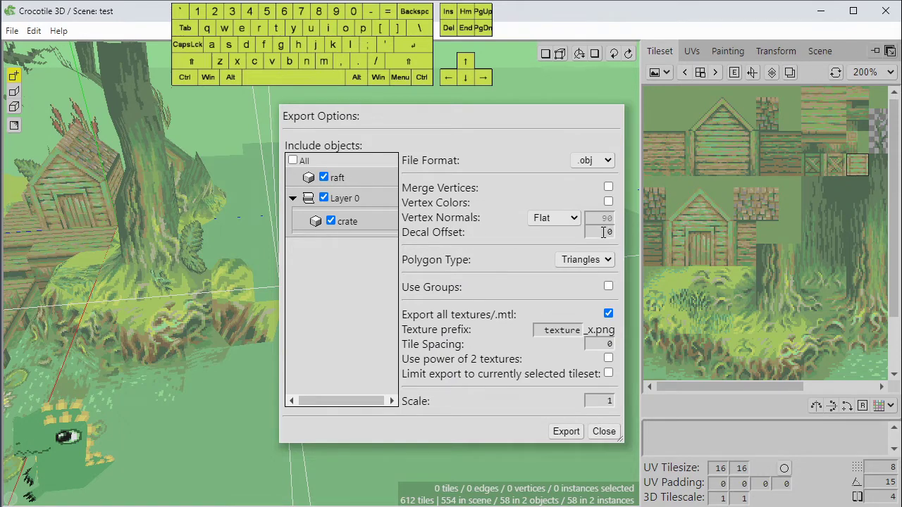
left_click_drag(520, 176, 308, 169)
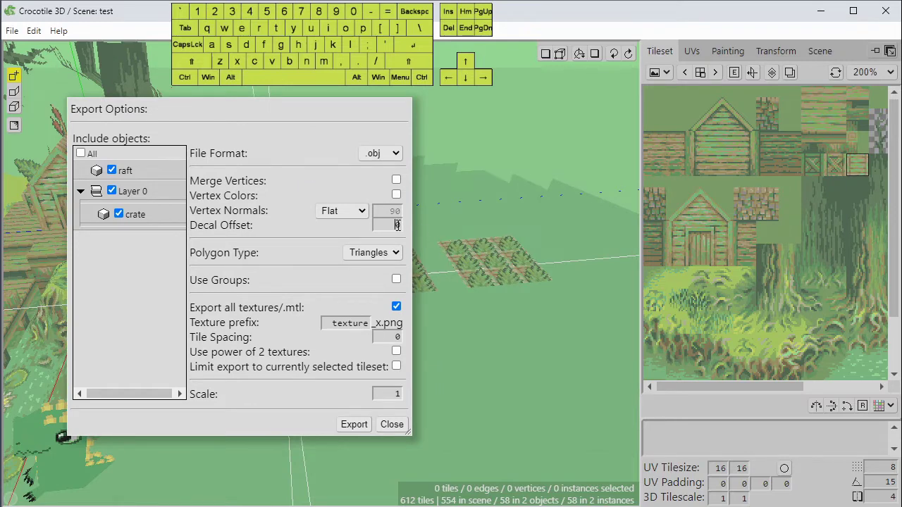
left_click(398, 251)
type("0.001")
key("BackSpace")
key("BackSpace")
type("1")
type("0")
left_click(392, 425)
scroll(450, 289, "up", 2)
key("space")
left_click_drag(457, 280, 479, 303)
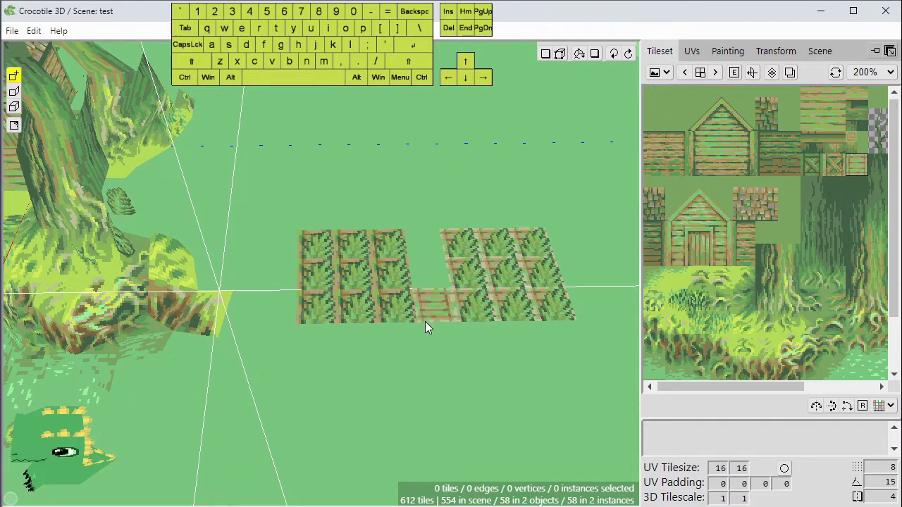
Inspect the two 3×3 leaf-over-crate patches up close and from another angle.
left_click(426, 314)
key("space")
right_click_drag(486, 348, 427, 344)
scroll(427, 346, "up", 3)
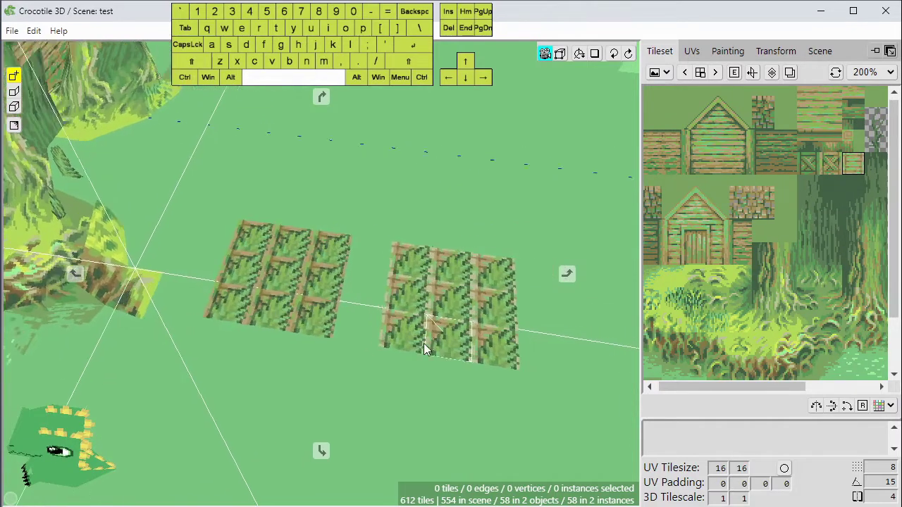
left_click_drag(356, 343, 362, 363)
scroll(363, 363, "up", 2)
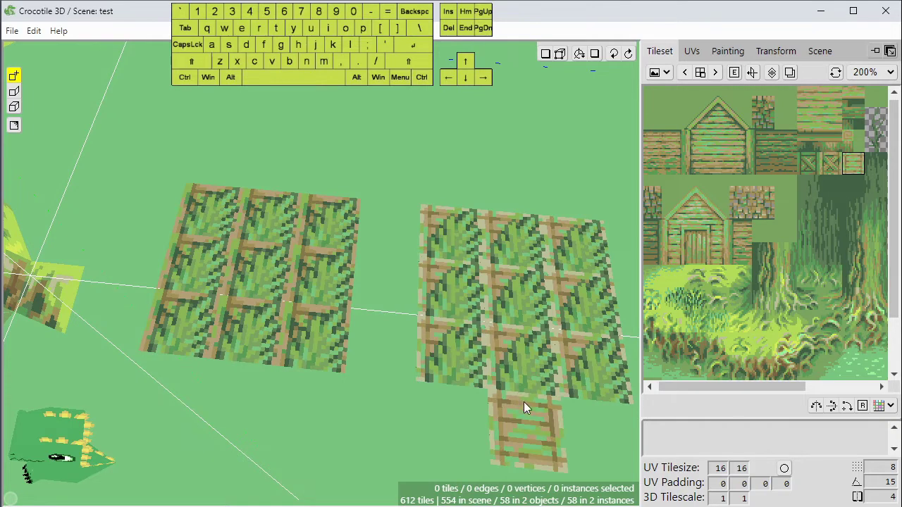
scroll(417, 214, "down", 2)
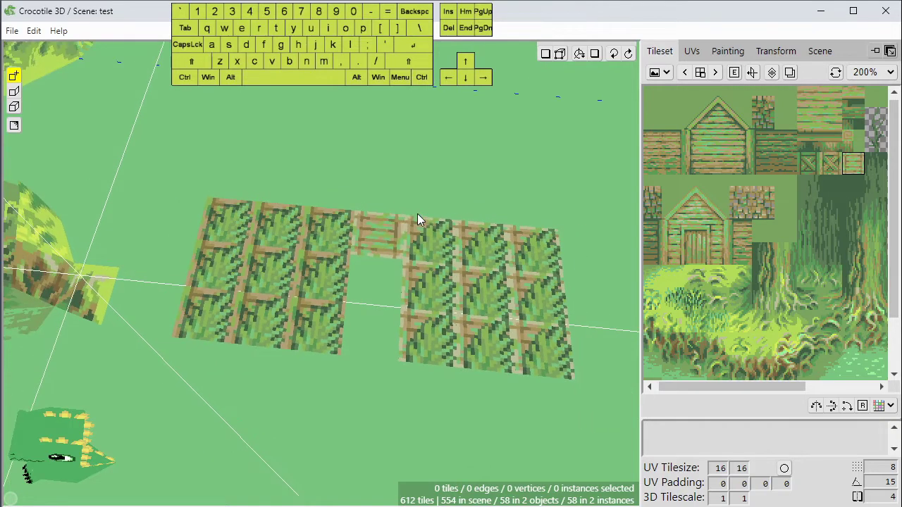
Set the decal offset to 0 in the scene's export options and close the dialog without exporting.
left_click(12, 30)
left_click(42, 176)
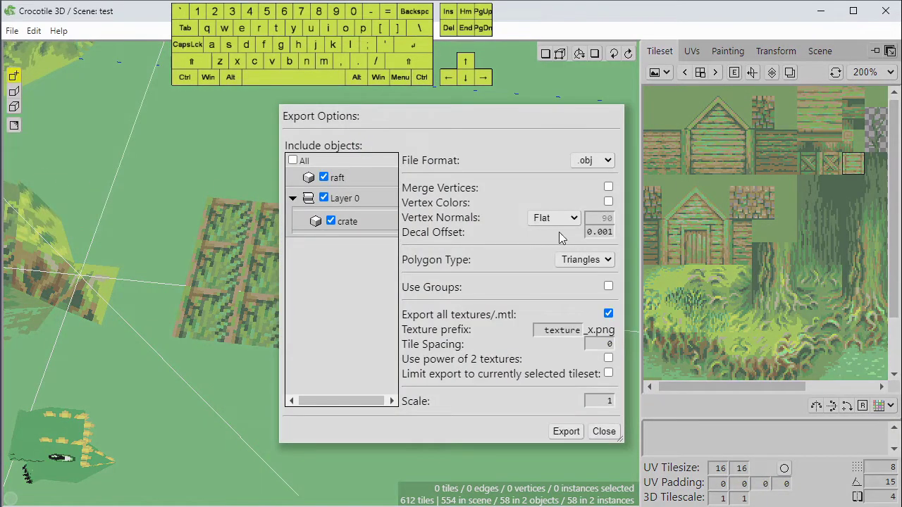
double_click(596, 234)
type("0")
left_click(604, 431)
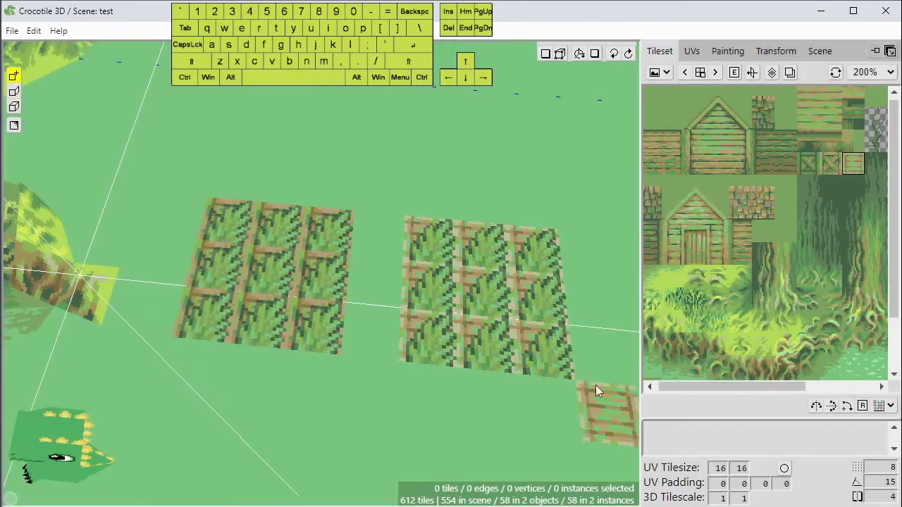
Look over the scene from the two leaf patches across to the tree and the wooden house.
key("space")
left_click_drag(308, 426, 366, 412)
scroll(308, 426, "down", 2)
left_click_drag(309, 426, 308, 395)
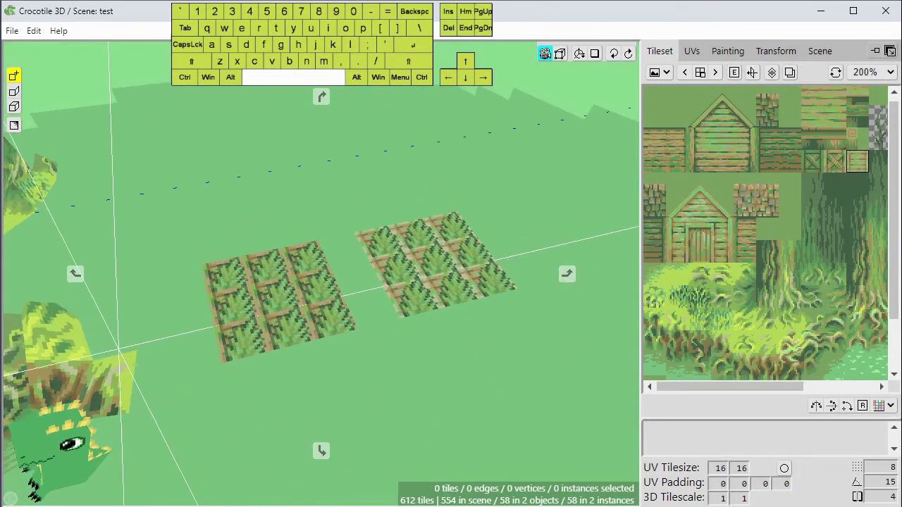
key("space")
right_click_drag(244, 345, 396, 234)
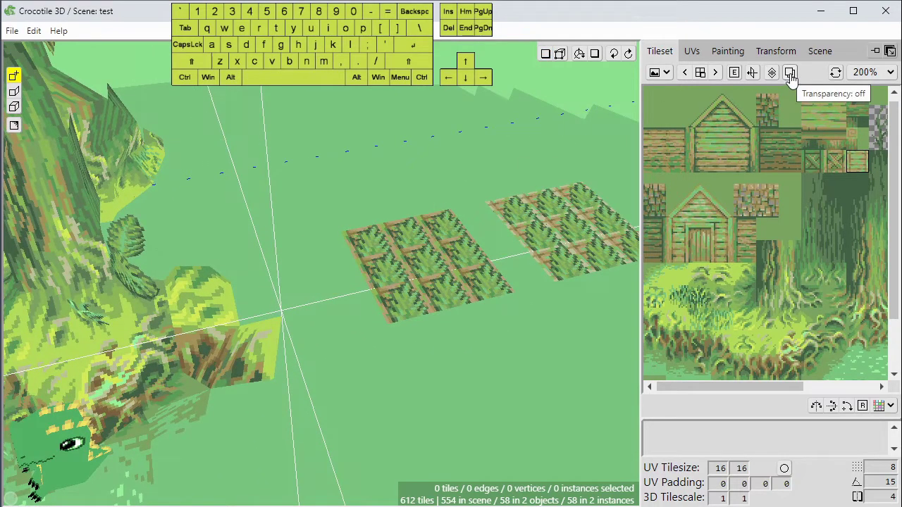
scroll(398, 262, "down", 2)
key("space")
right_click_drag(284, 334, 381, 279)
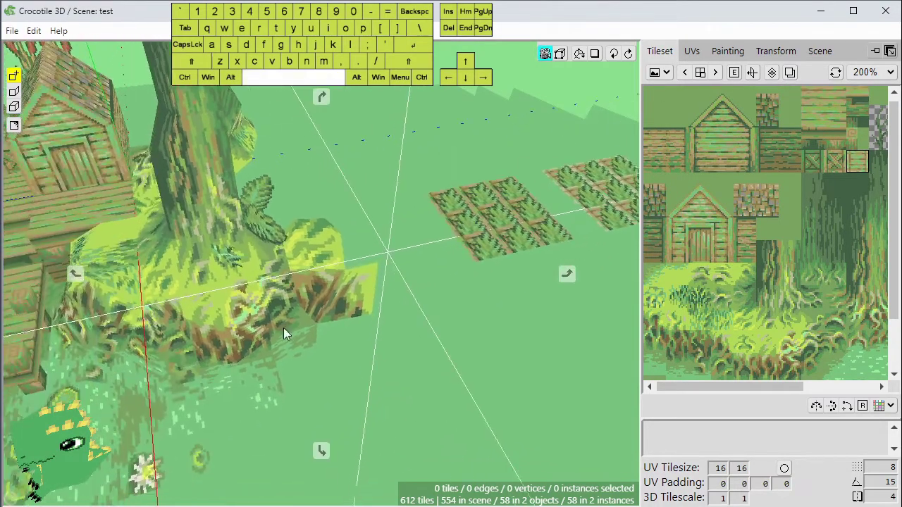
left_click_drag(285, 334, 284, 299)
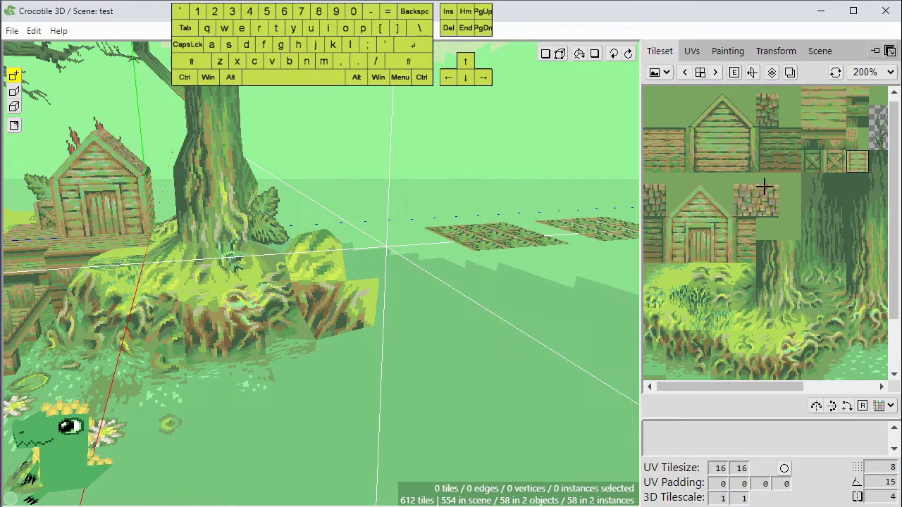
key("space")
left_click_drag(248, 248, 364, 243)
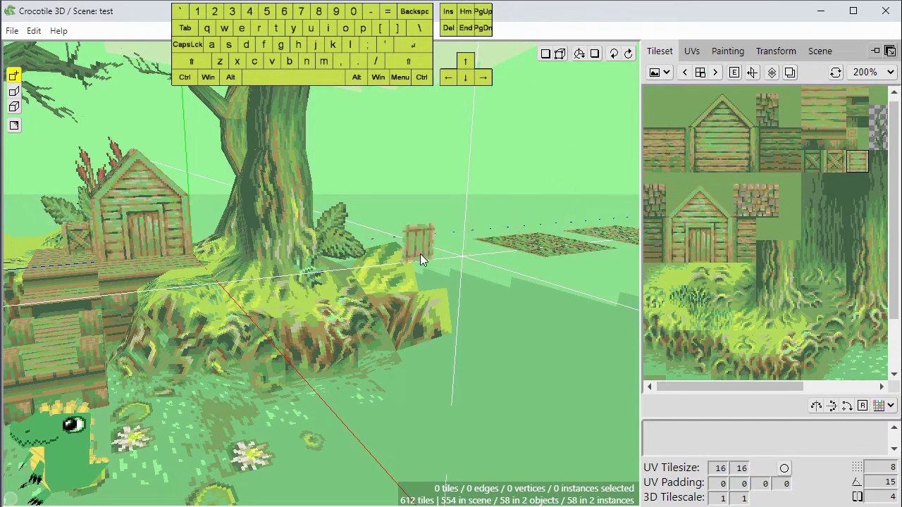
Switch to the plain brown tileset and select a block of 6×6 tiles at its corner.
left_click(666, 73)
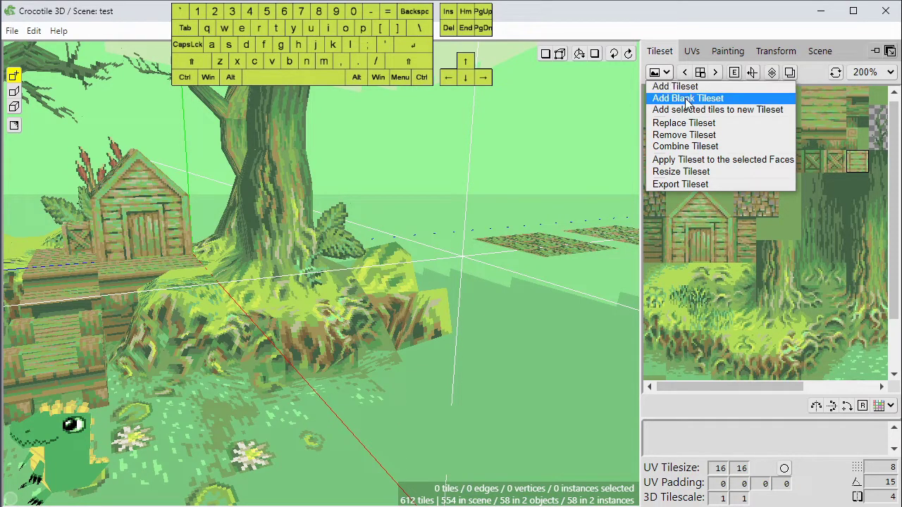
left_click(713, 32)
left_click(715, 72)
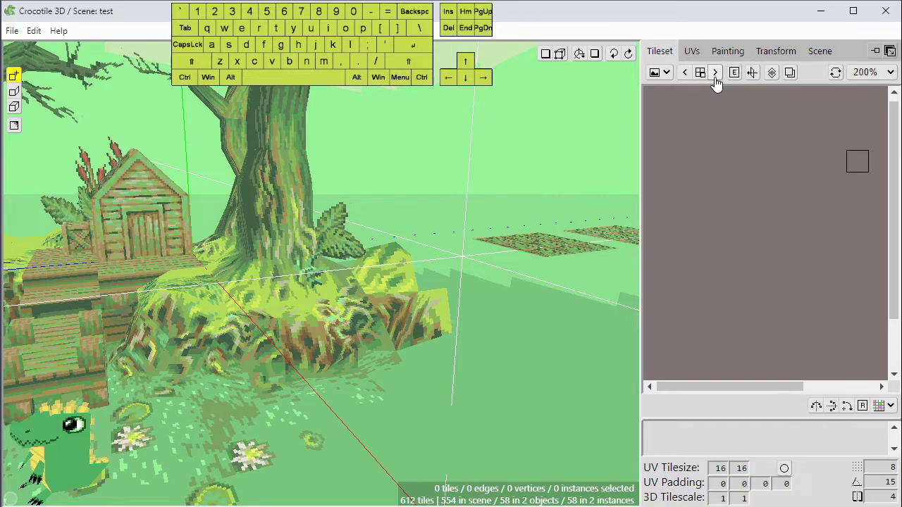
left_click_drag(656, 95, 767, 197)
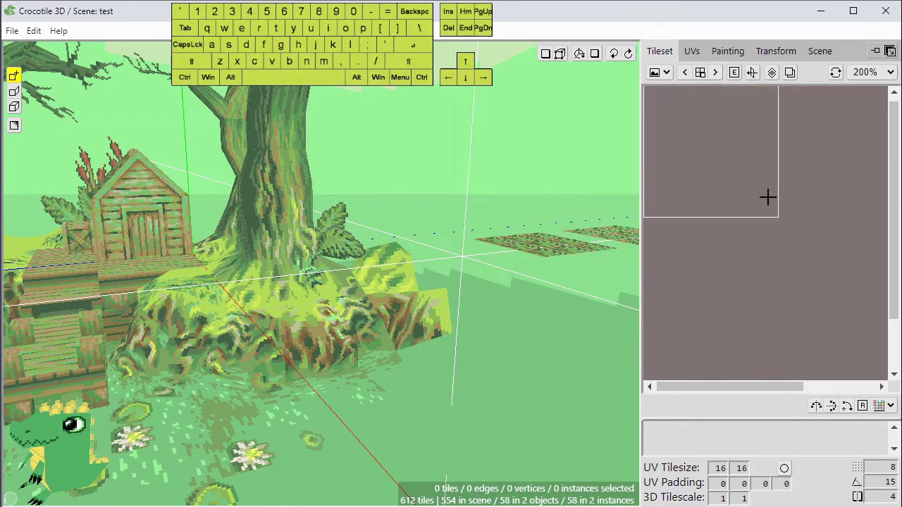
key("space")
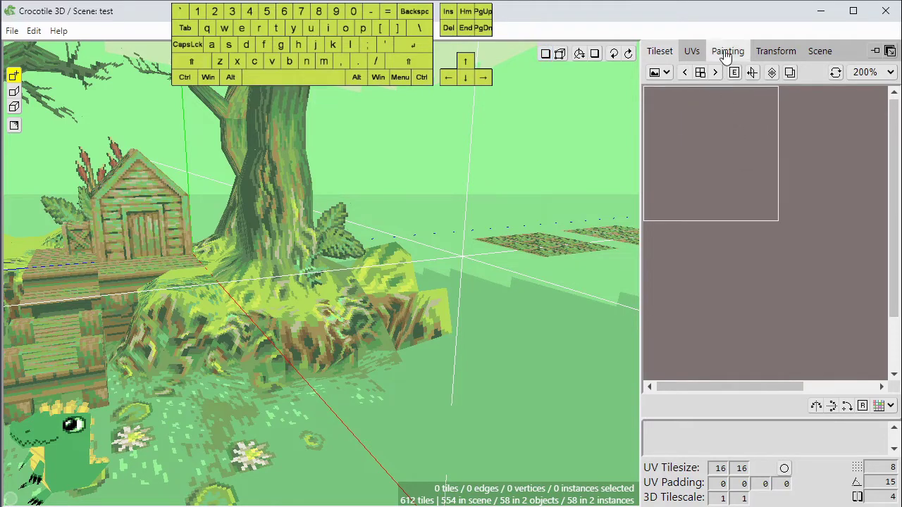
Open the selected brown block for painting and erase an irregular oval hole in its middle.
left_click(728, 51)
scroll(757, 198, "down", 3)
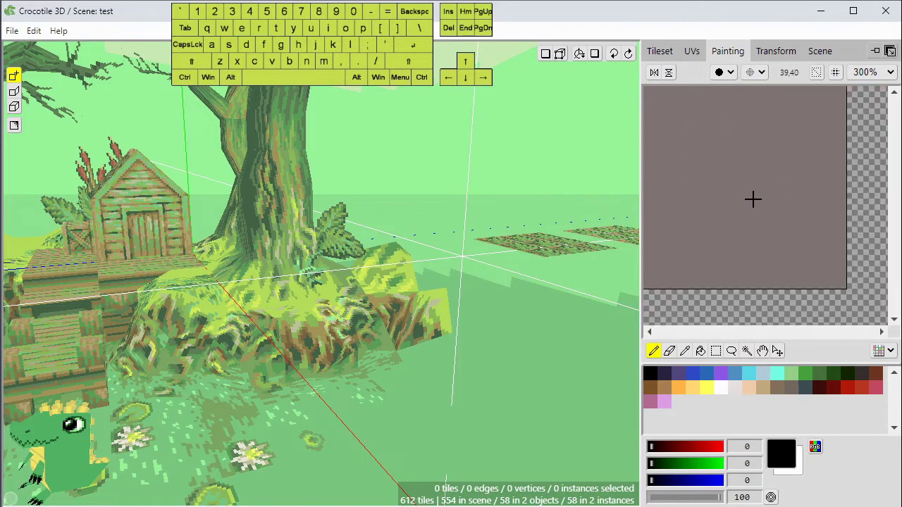
left_click(670, 350)
mouse_move(704, 242)
left_mouse_down()
mouse_move(691, 218)
mouse_move(727, 176)
mouse_move(696, 176)
mouse_move(759, 195)
mouse_move(737, 193)
mouse_move(717, 239)
left_mouse_up()
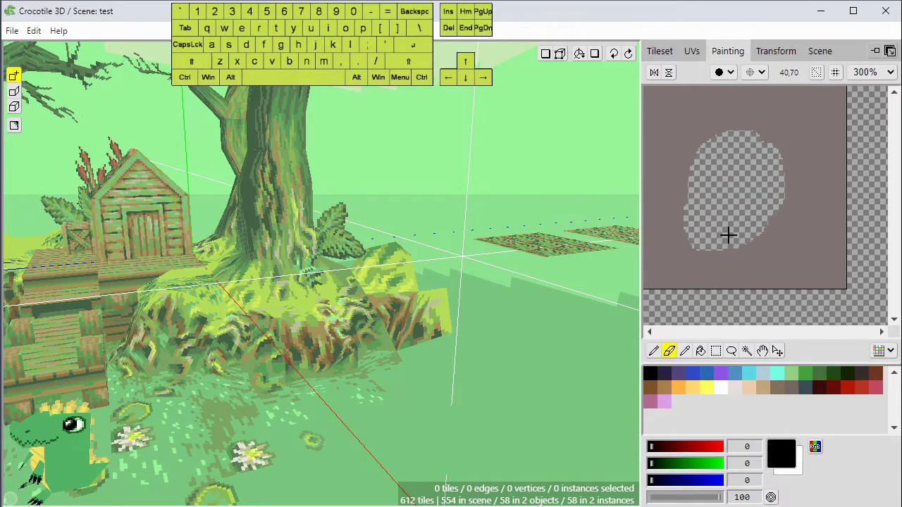
Set the pencil opacity to 35, undo a black test stroke, and paint turquoise strokes over and around the erased hole.
left_click(653, 351)
left_click_drag(708, 498, 674, 499)
mouse_move(759, 238)
left_mouse_down()
mouse_move(742, 236)
mouse_move(758, 240)
mouse_move(772, 174)
left_mouse_up()
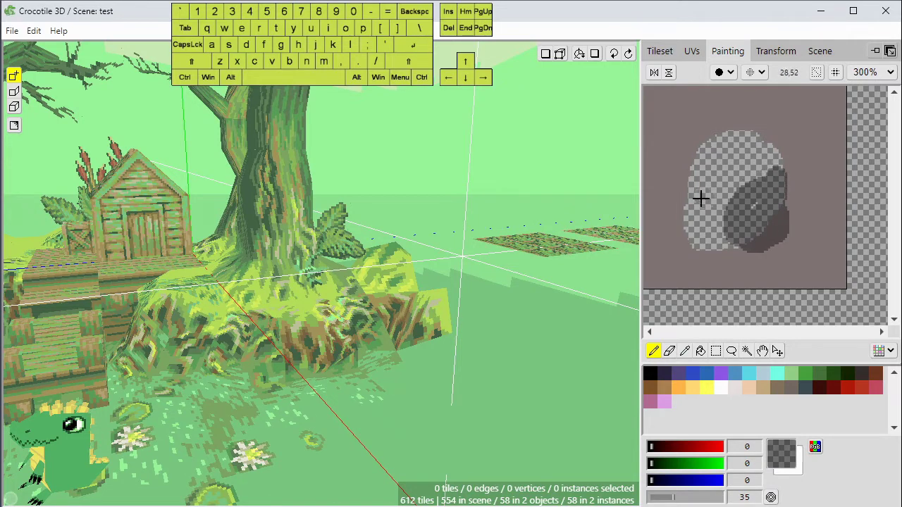
key("ctrl+z")
left_click(777, 373)
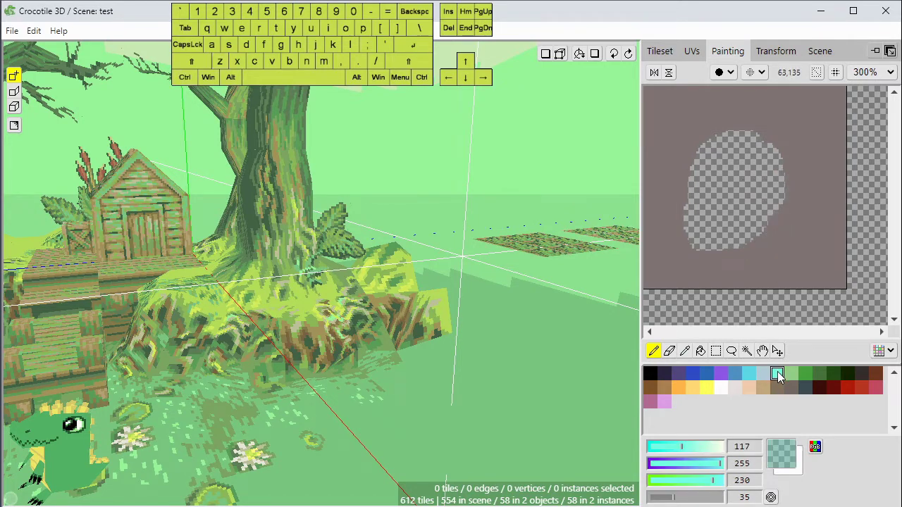
mouse_move(732, 283)
left_mouse_down()
mouse_move(709, 218)
mouse_move(770, 191)
mouse_move(693, 202)
mouse_move(733, 183)
mouse_move(794, 201)
mouse_move(775, 133)
mouse_move(676, 202)
mouse_move(719, 210)
left_mouse_up()
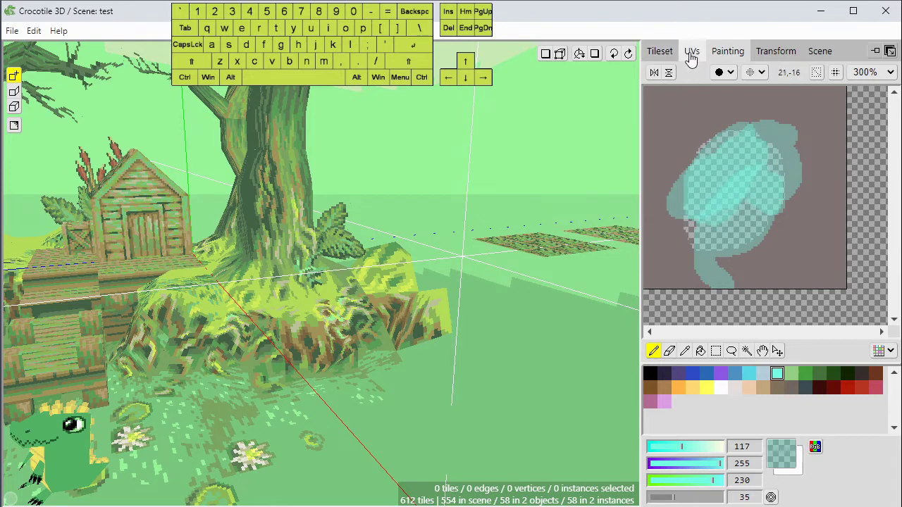
Select a 2×2-tile area of the turquoise painting and place two upright copies, one above the other, in front of the tree.
left_click(664, 52)
left_click_drag(666, 133, 711, 175)
key("space")
left_click_drag(400, 200, 486, 203)
left_click(306, 158)
key("space")
left_click(310, 221)
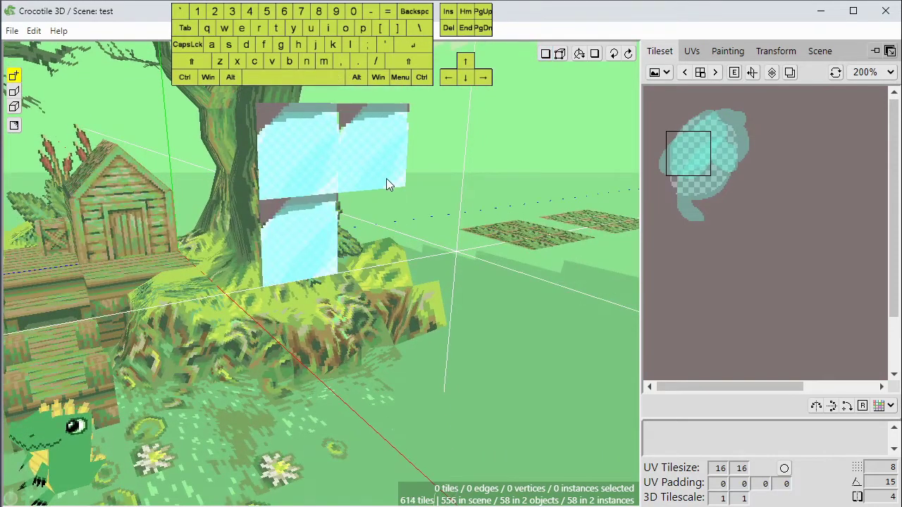
Turn on transparency for the painted brown tileset used by the two upright tiles.
key("space")
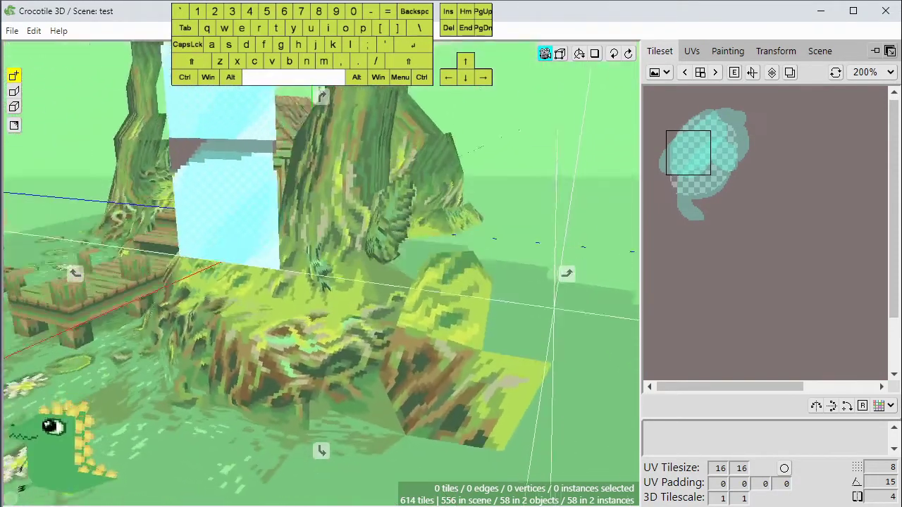
key("space")
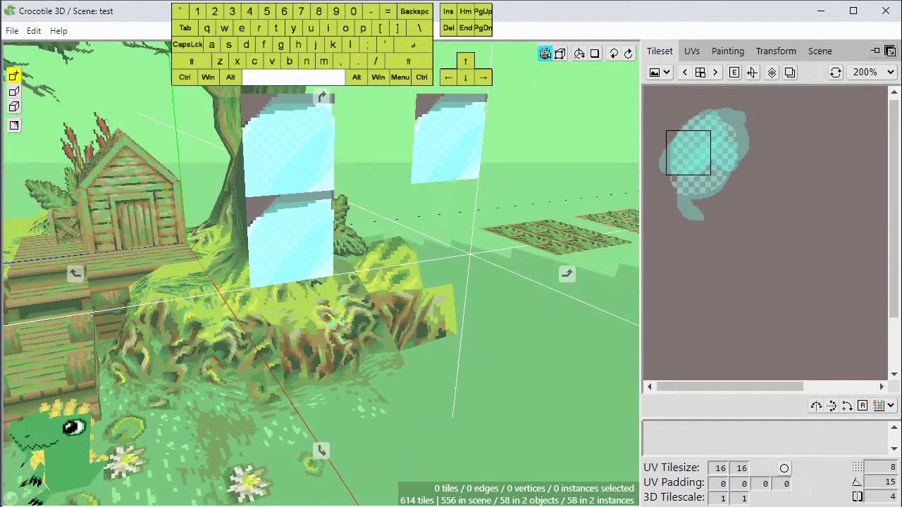
key("space")
key("space")
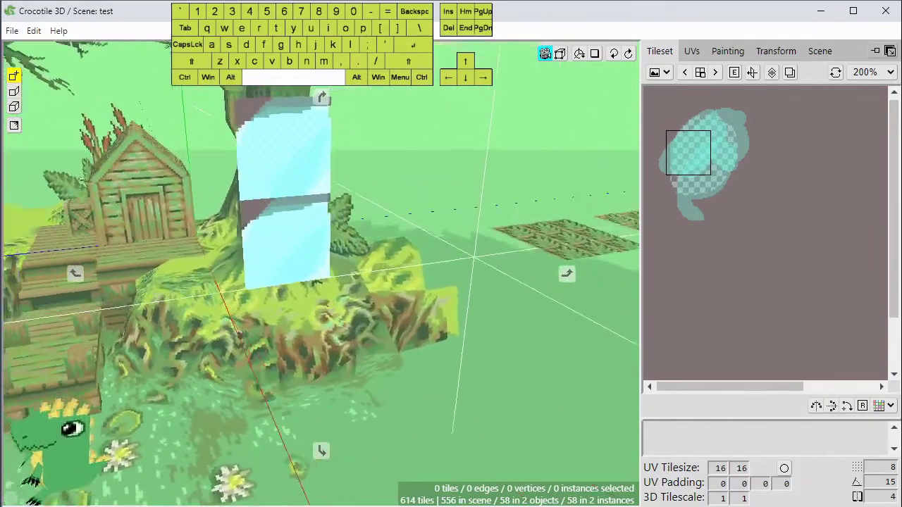
key("space")
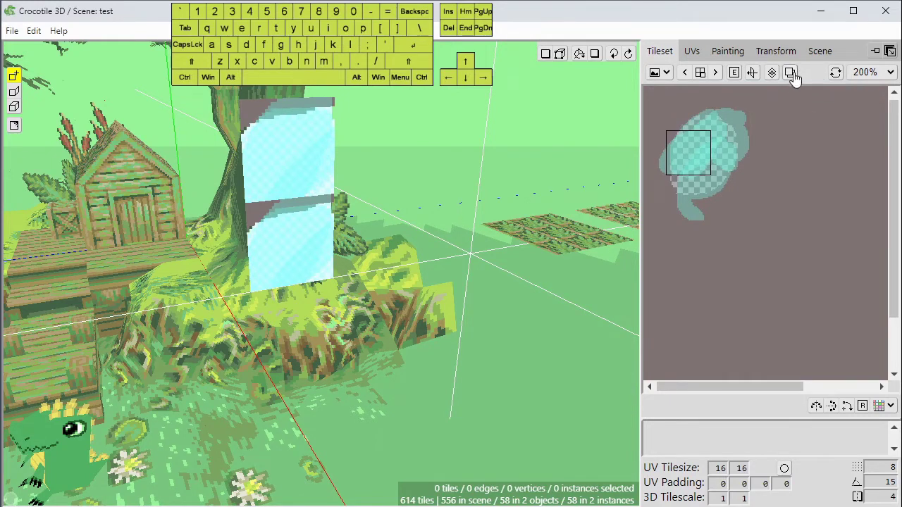
left_click(792, 75)
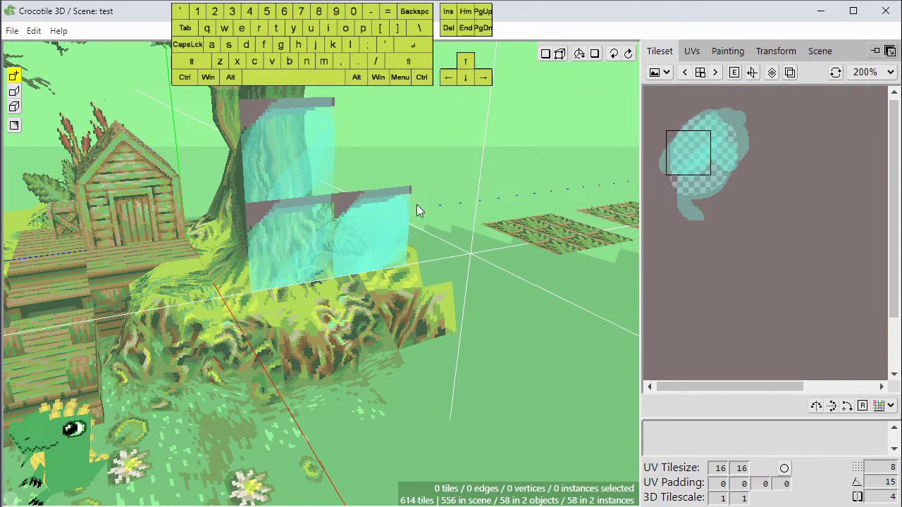
Examine from several angles how the tree and background show through the turquoise tiles.
key("space")
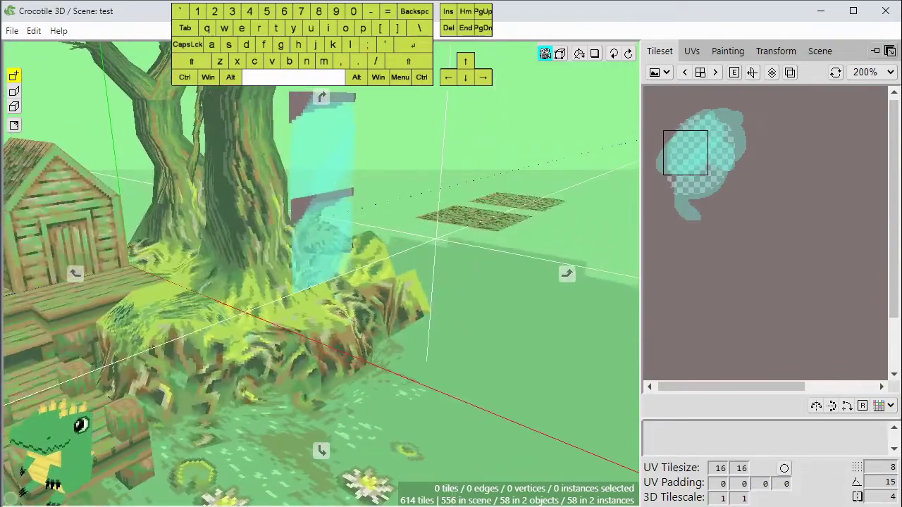
key("space")
scroll(308, 212, "up", 3)
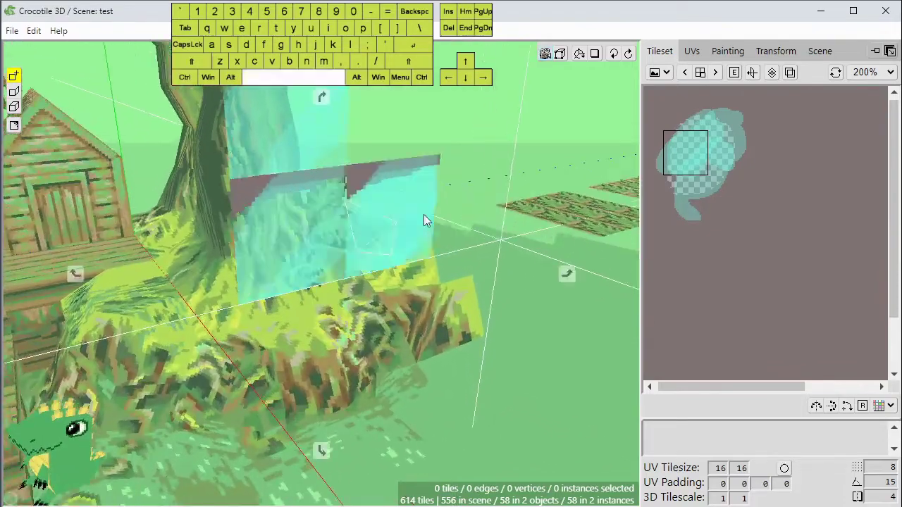
key("space")
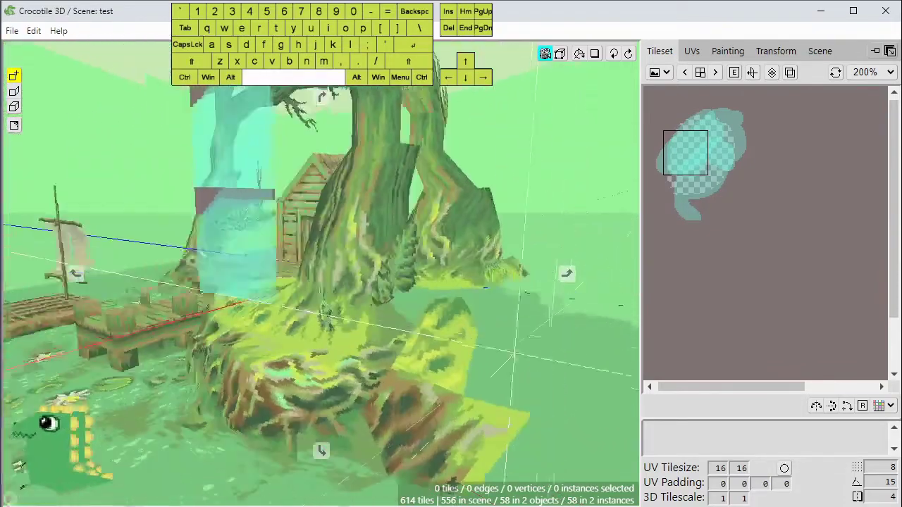
scroll(445, 162, "down", 1)
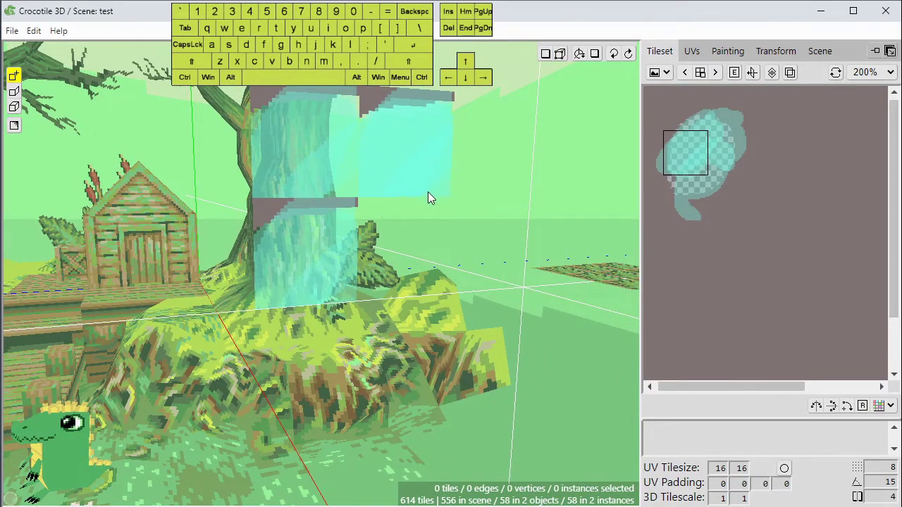
right_click_drag(428, 195, 375, 237)
key("space")
left_click_drag(343, 192, 309, 211)
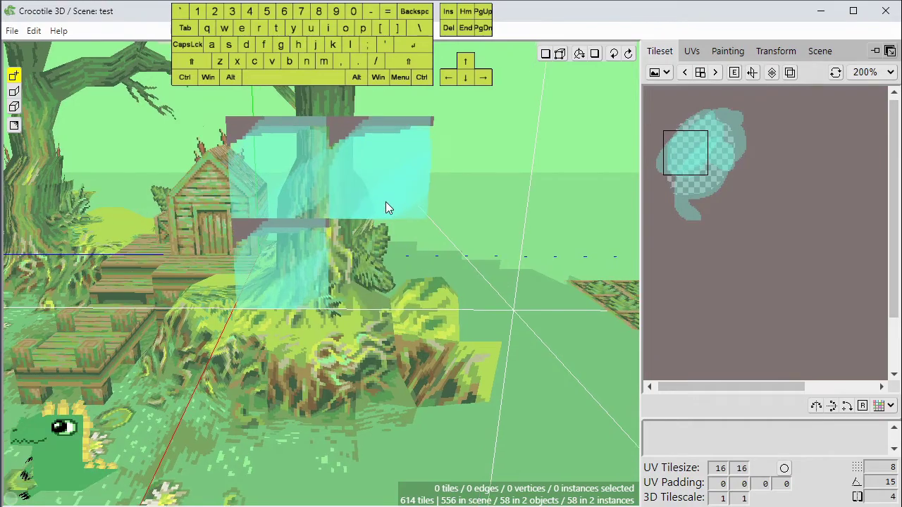
Undo the placement of the two turquoise tiles in front of the tree.
key("space")
mouse_move(386, 234)
left_mouse_down()
mouse_move(422, 236)
mouse_move(386, 234)
left_mouse_up()
right_click_drag(386, 235, 386, 293)
left_click_drag(296, 255, 404, 246)
scroll(404, 245, "up", 2)
key("ctrl+z")
key("ctrl+z")
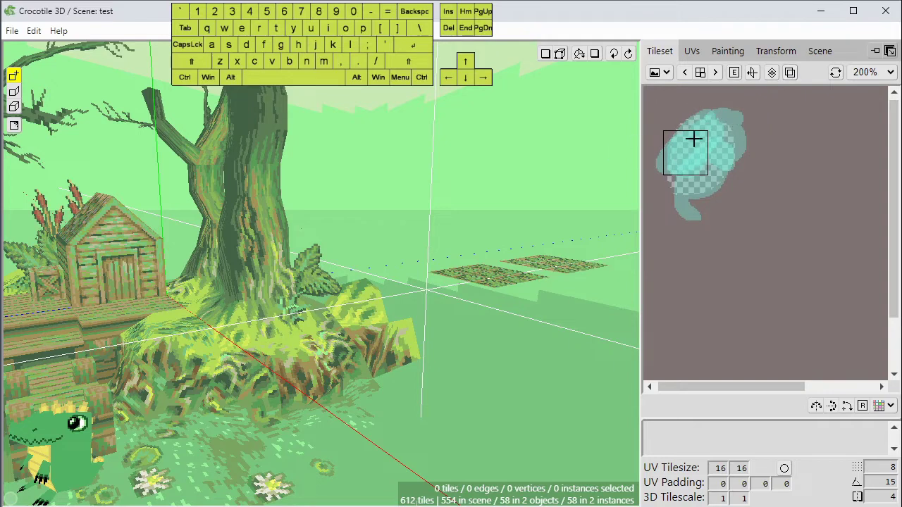
Switch back to the original tileset with the wooden house and refresh the tilesets.
left_click(666, 73)
left_click(666, 72)
left_click(700, 72)
left_click(696, 113)
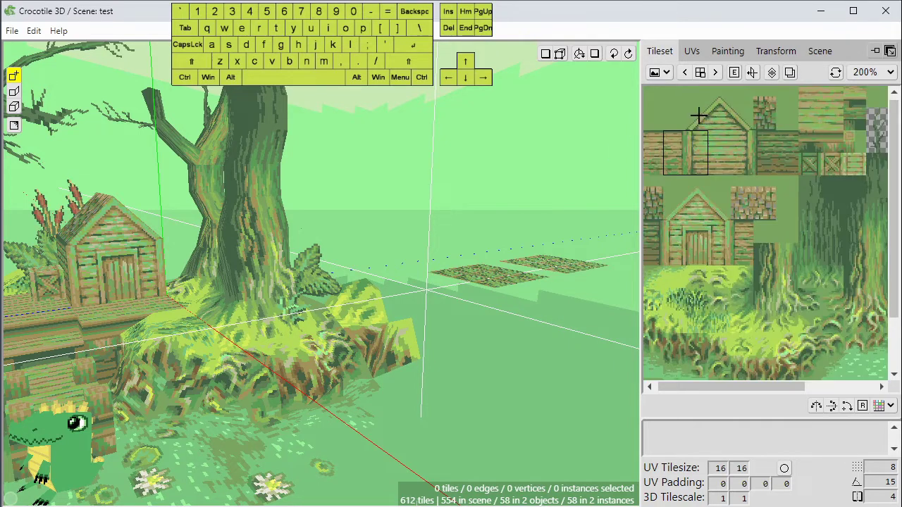
key("space")
left_click_drag(485, 175, 472, 199)
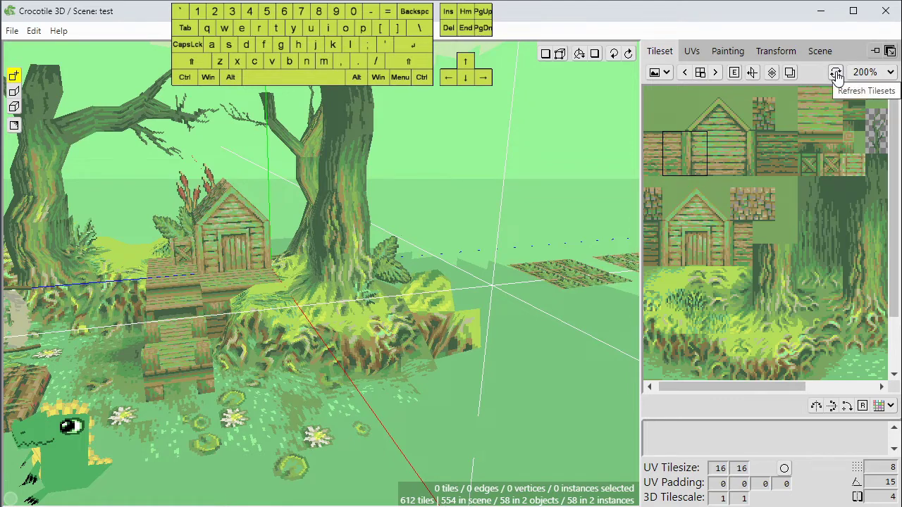
left_click(836, 74)
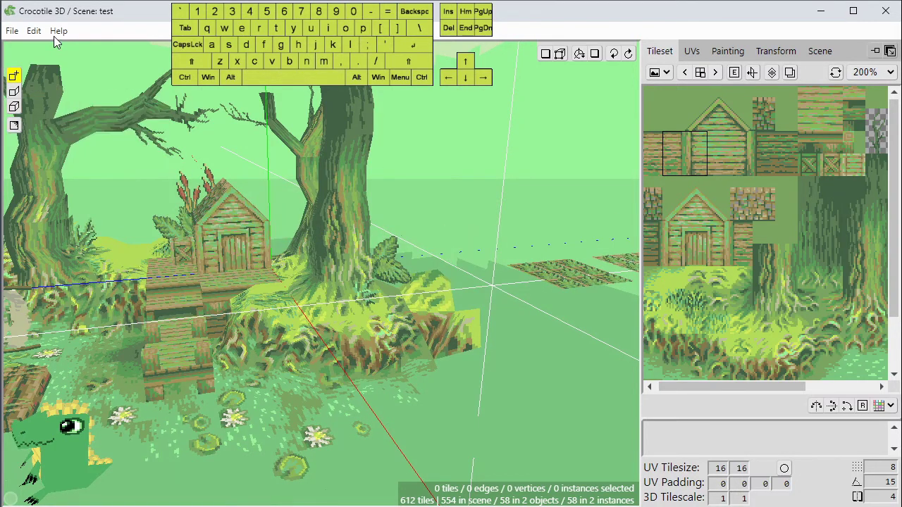
Examine the Auto refresh Tilesets option and the other options in the Tilesets settings, and close the settings.
left_click(34, 31)
left_click(44, 91)
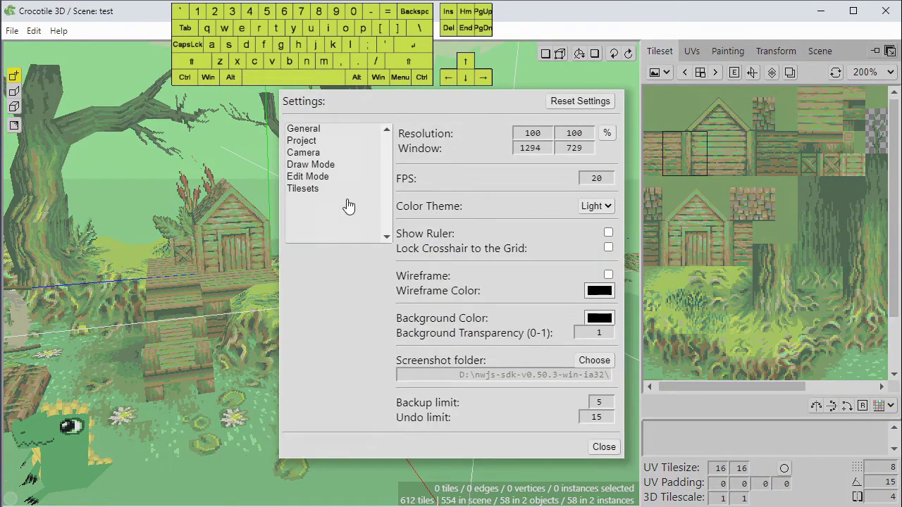
left_click(305, 177)
left_click(314, 166)
left_click(305, 189)
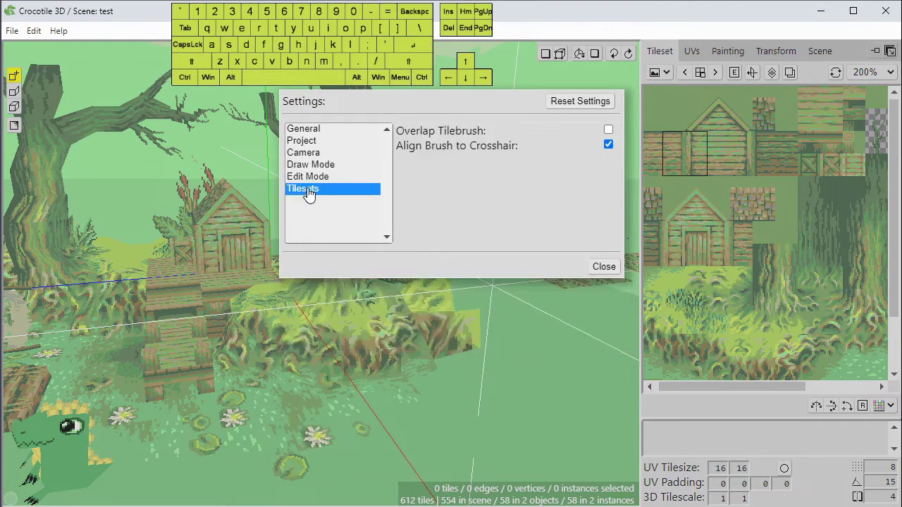
left_click(609, 131)
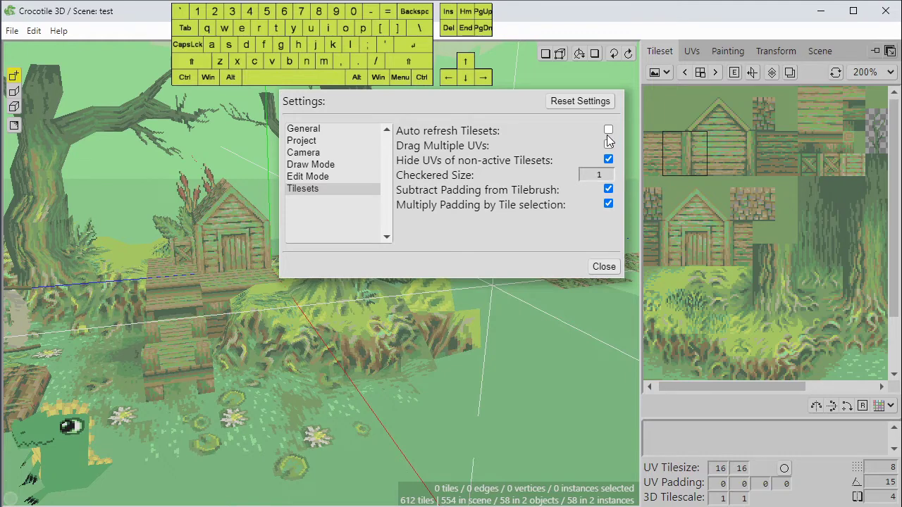
left_click(602, 266)
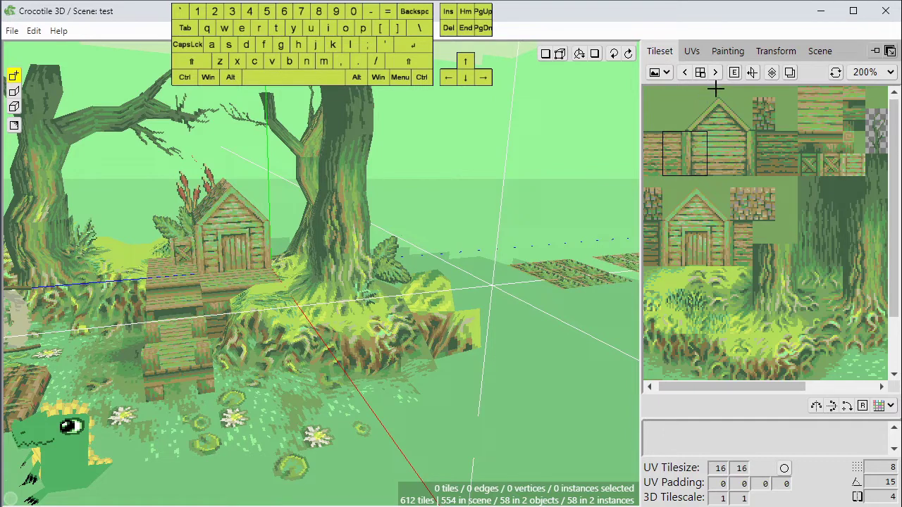
Select the three-by-three tile area over the upper house wall and compare how the tileset appears in the painting and UV views.
left_click_drag(694, 135, 731, 179)
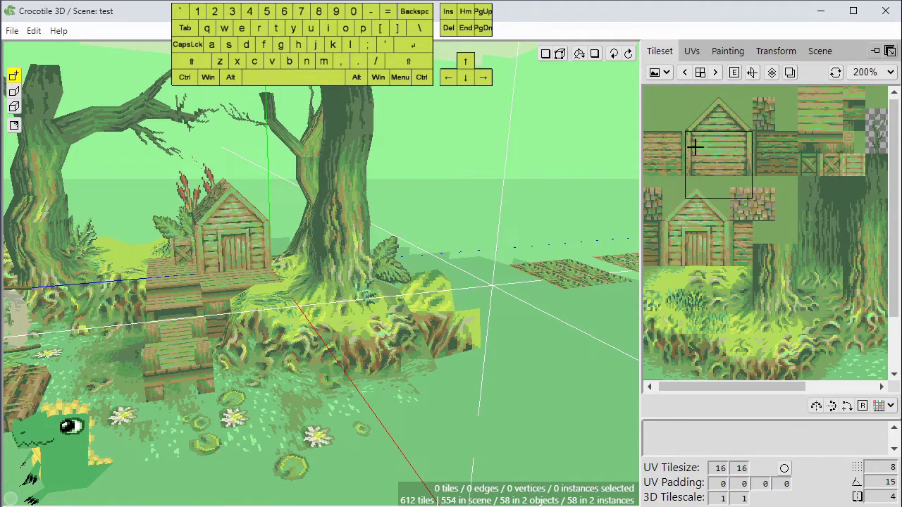
left_click(727, 51)
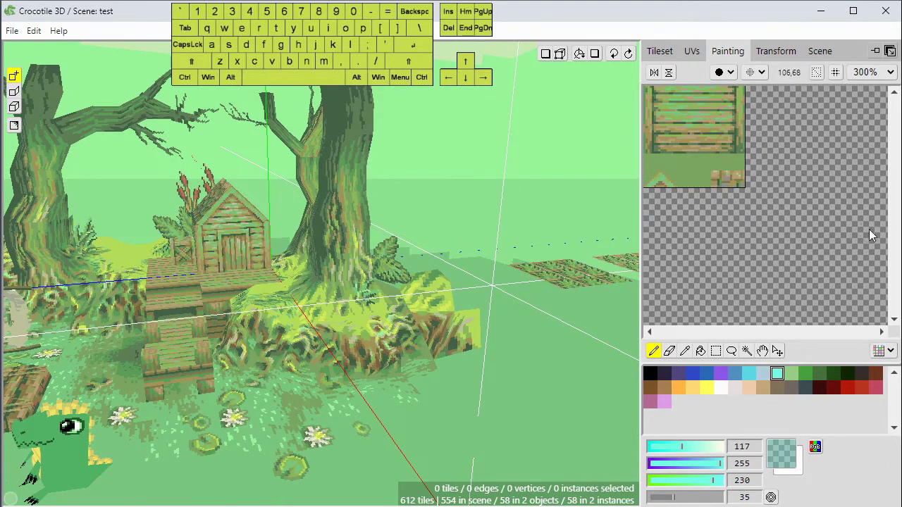
left_click(692, 55)
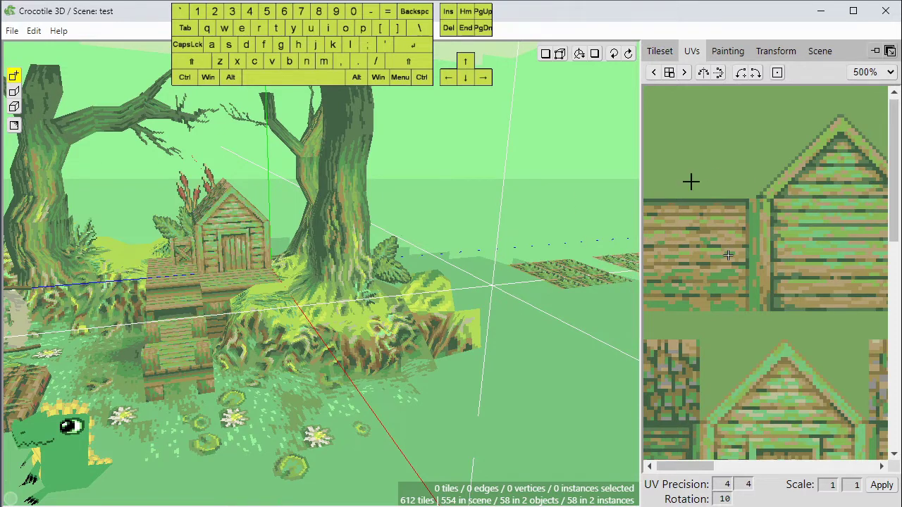
left_click(723, 58)
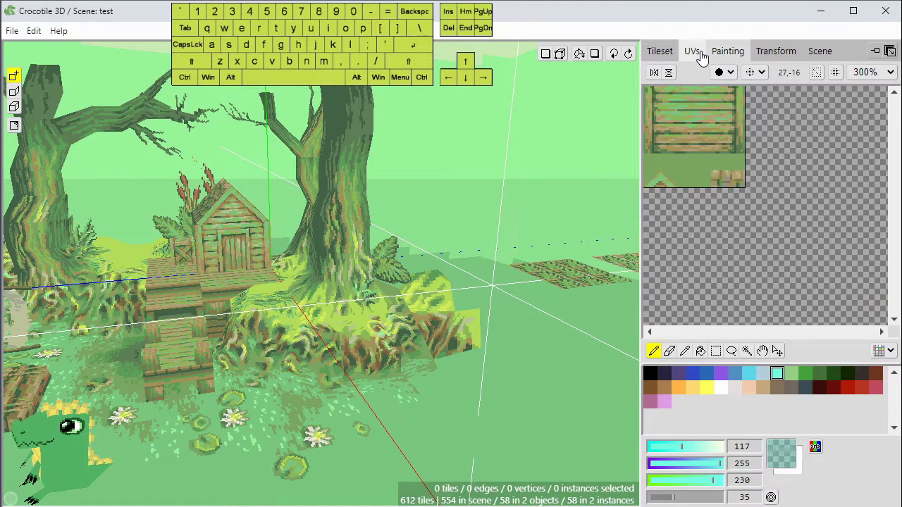
left_click(689, 55)
left_click(664, 56)
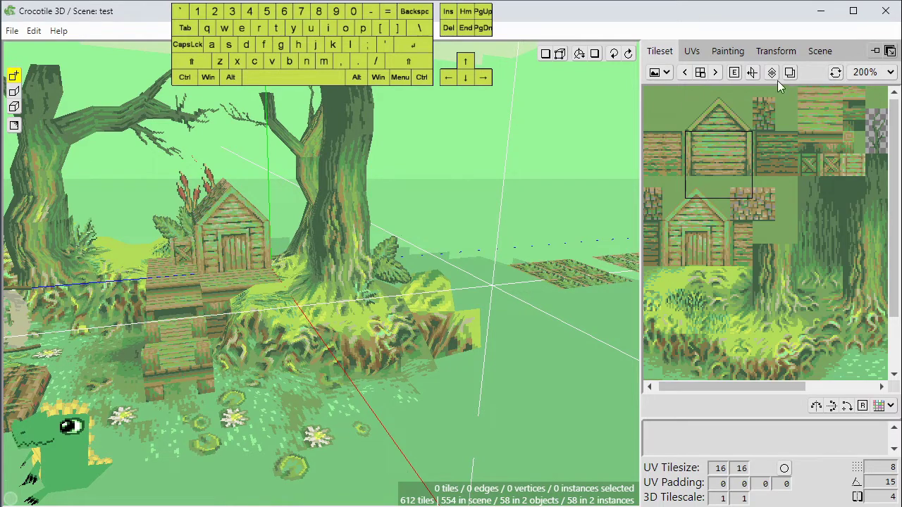
Review the canvas resize options for the current tileset and close them without applying anything.
left_click(666, 73)
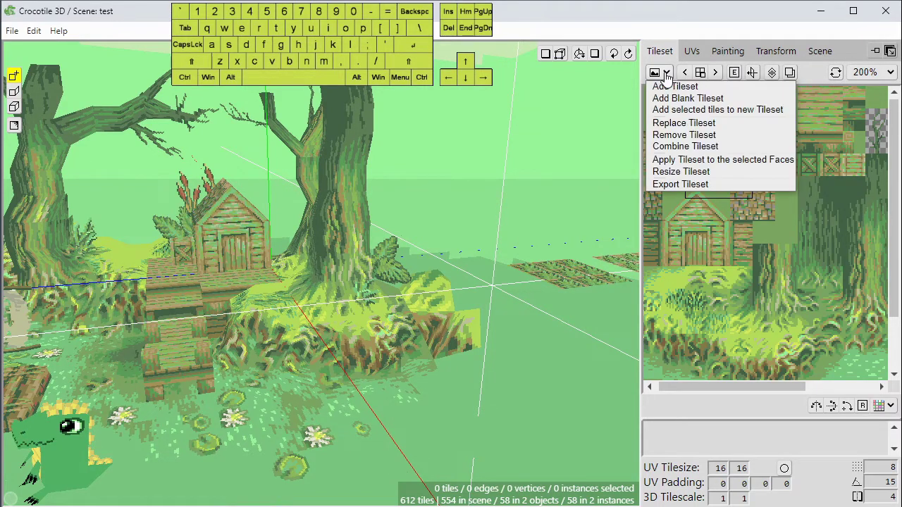
left_click(681, 172)
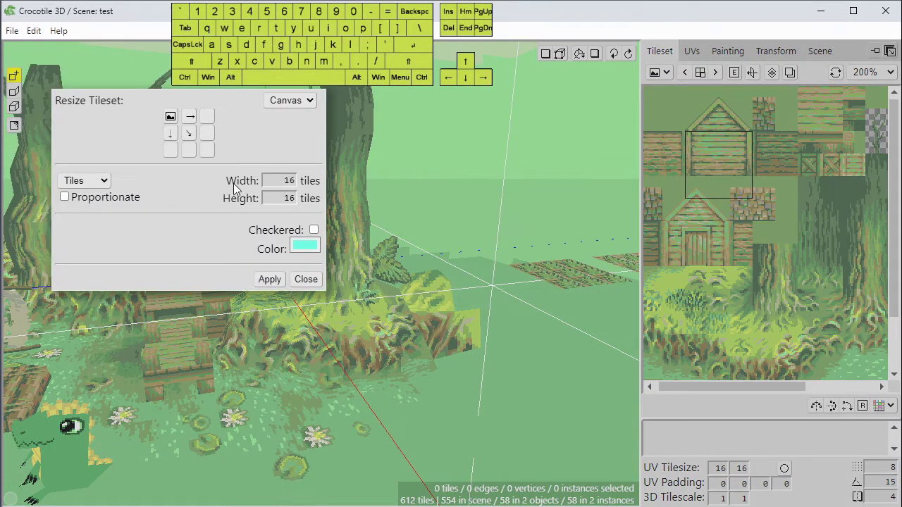
left_click(298, 281)
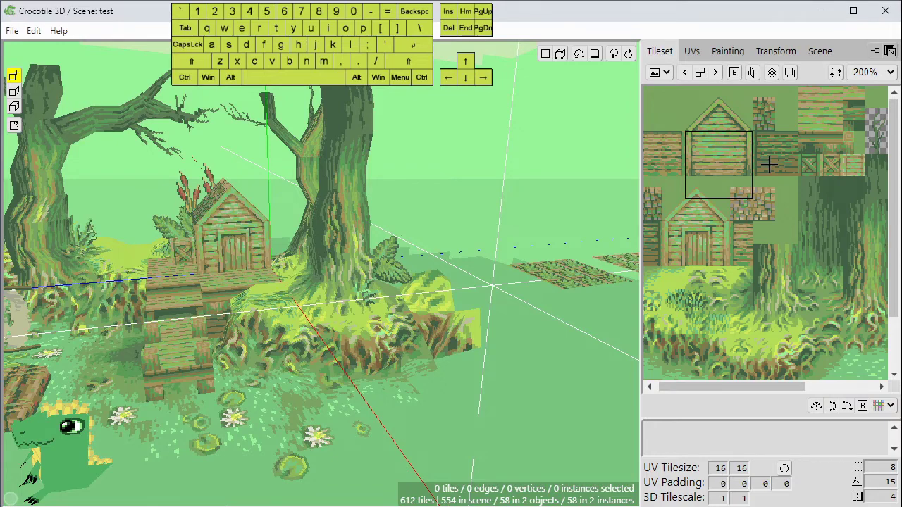
scroll(407, 174, "down", 3)
key("space")
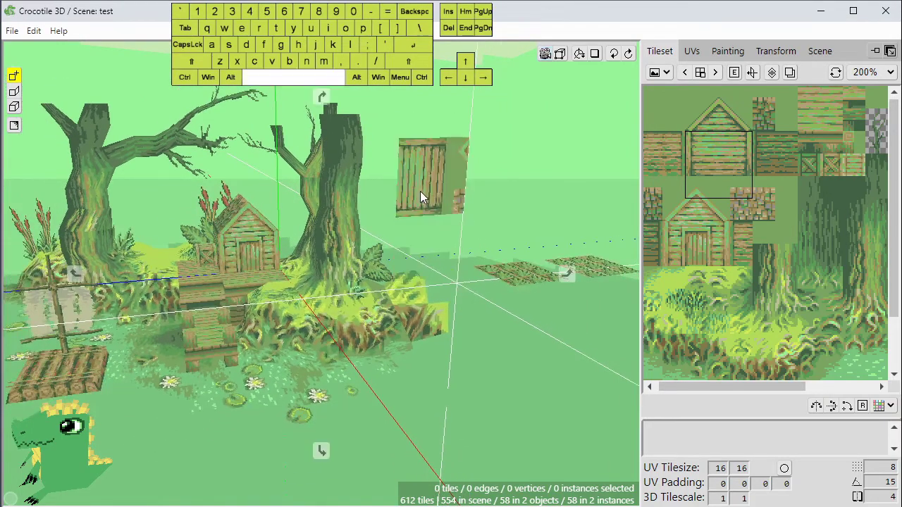
right_click_drag(421, 191, 453, 186)
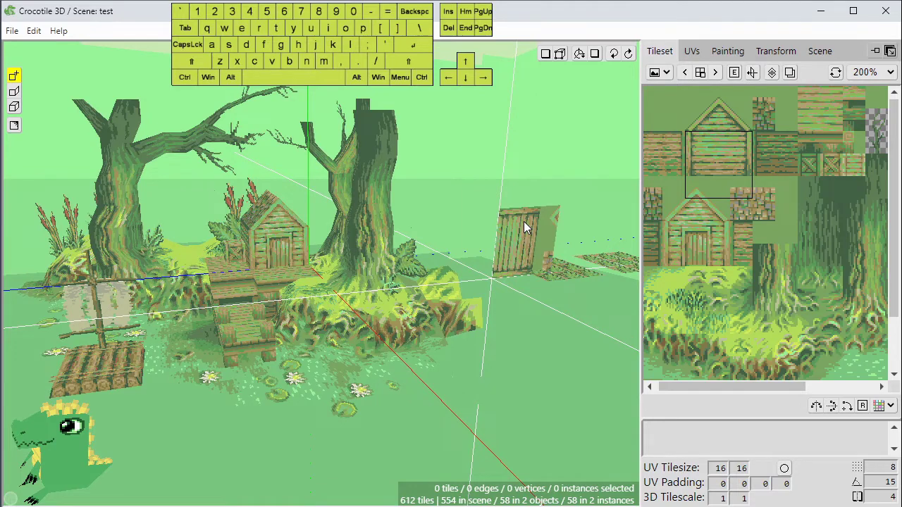
left_click(666, 72)
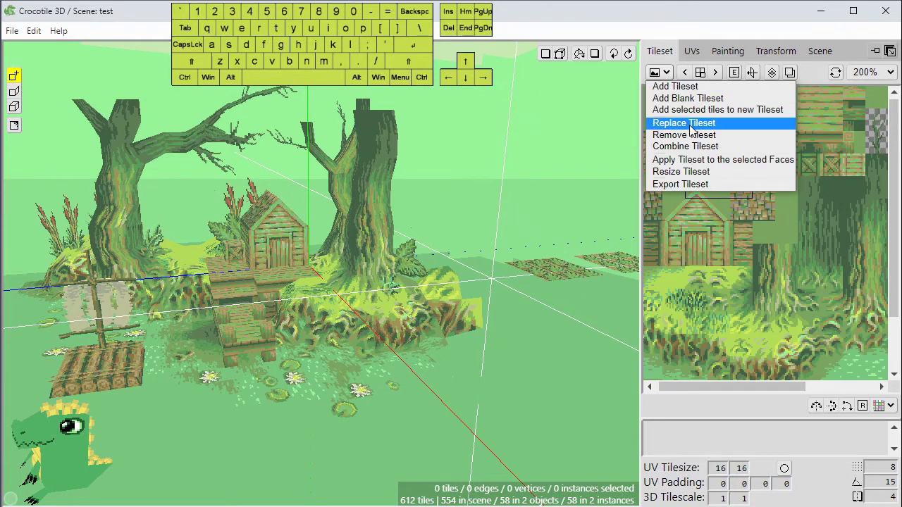
left_click(891, 205)
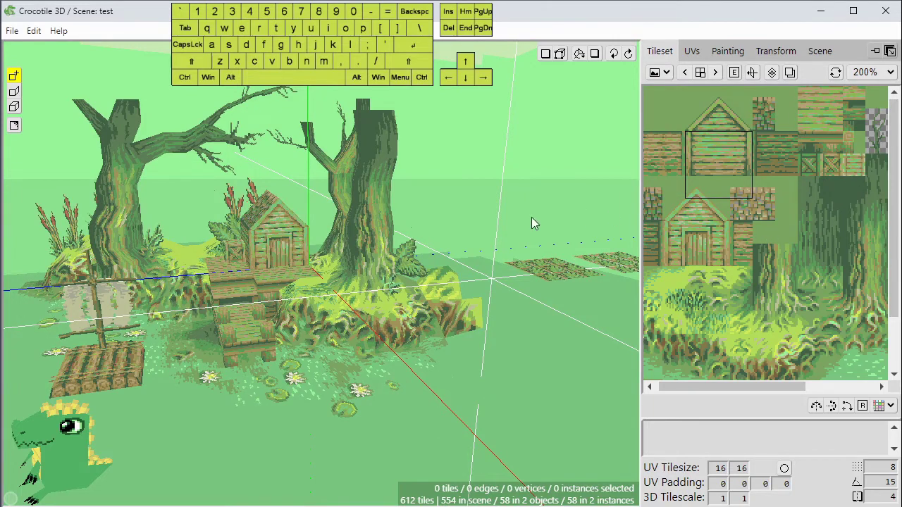
scroll(471, 222, "up", 2)
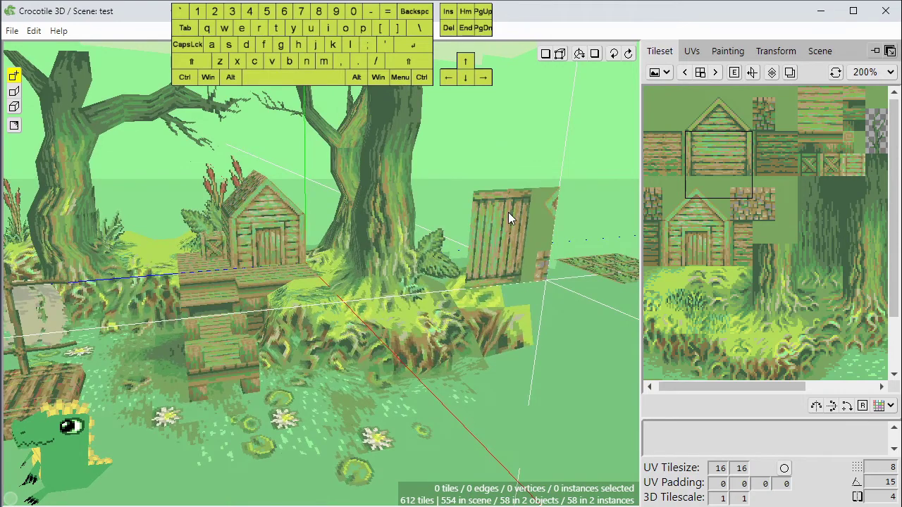
key("space")
left_click_drag(528, 197, 437, 194)
left_click_drag(414, 273, 438, 277)
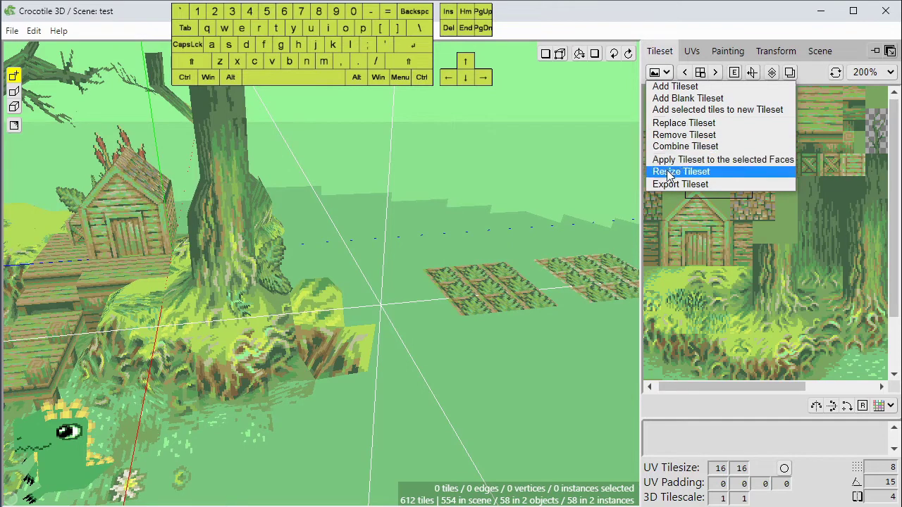
Bring up the Resize Tileset options twice more, moving their dialog, and close them without applying a new size.
left_click(681, 173)
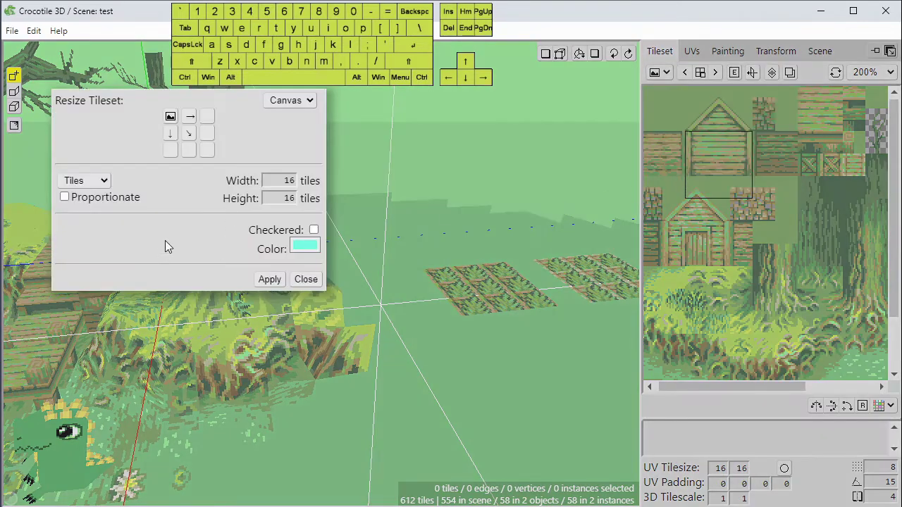
left_click_drag(165, 240, 213, 264)
left_click(353, 304)
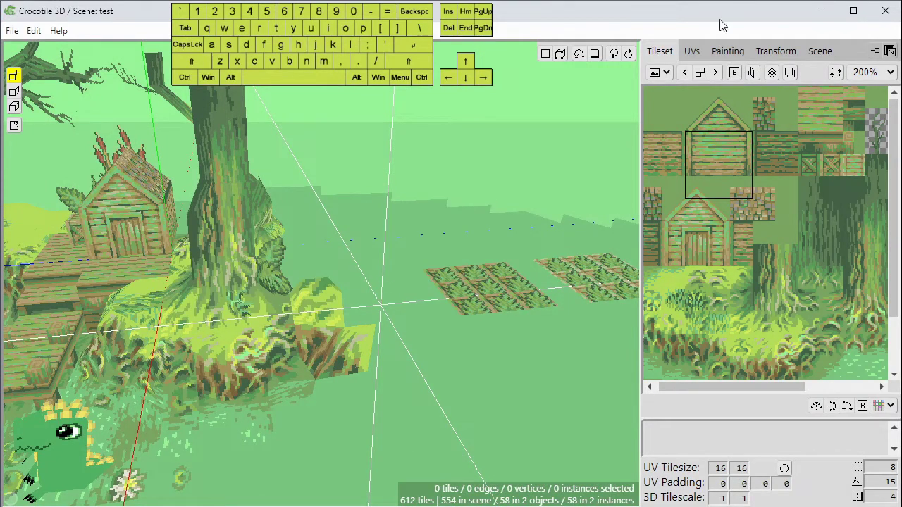
left_click(660, 72)
left_click(676, 173)
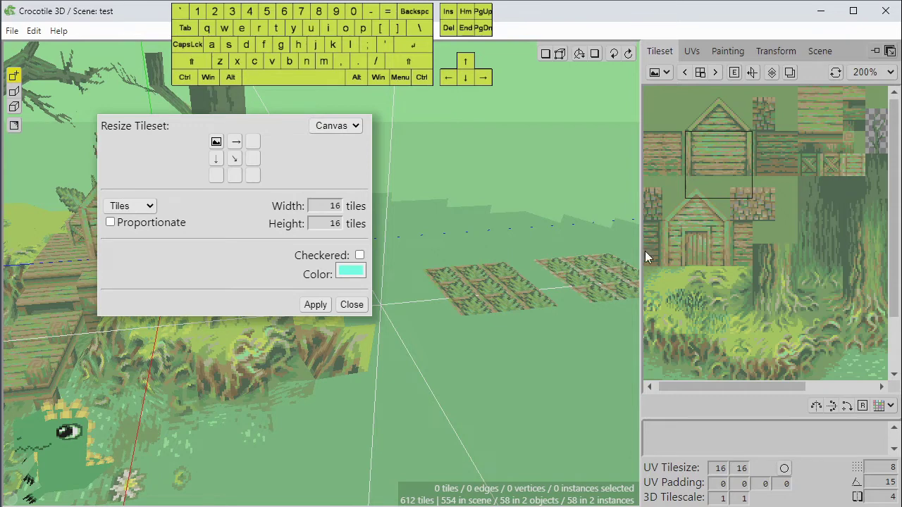
left_click(351, 304)
Switch to edit mode, box-select the large tree and the tiles around it, and view their UVs on the tileset.
key("Tab")
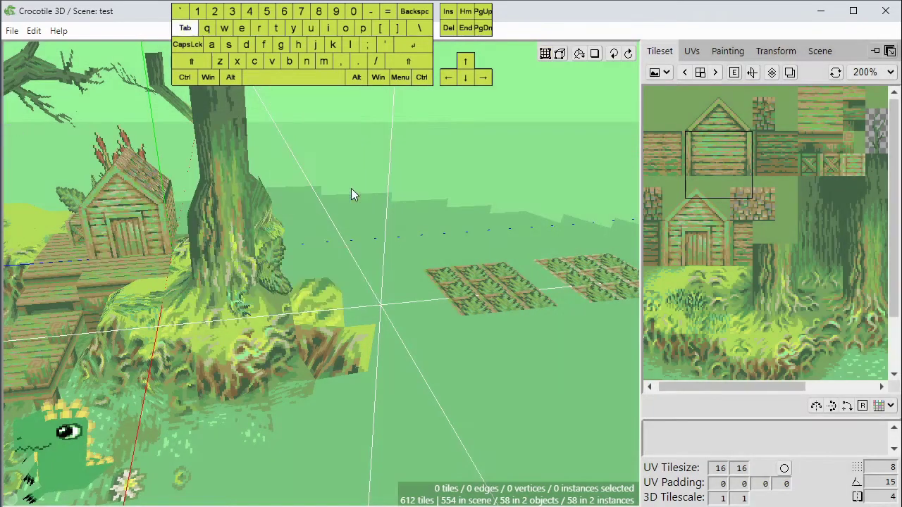
left_click_drag(381, 145, 194, 323, "shift")
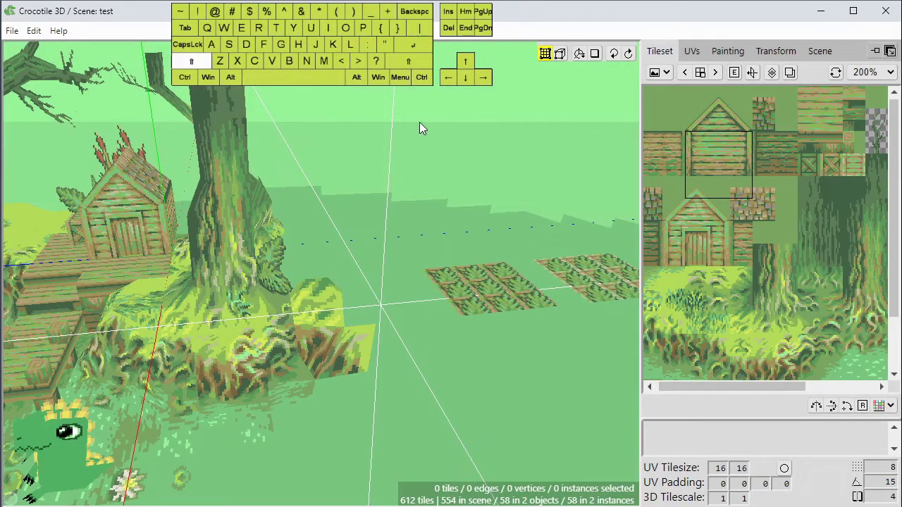
left_click_drag(441, 104, 166, 320, "shift")
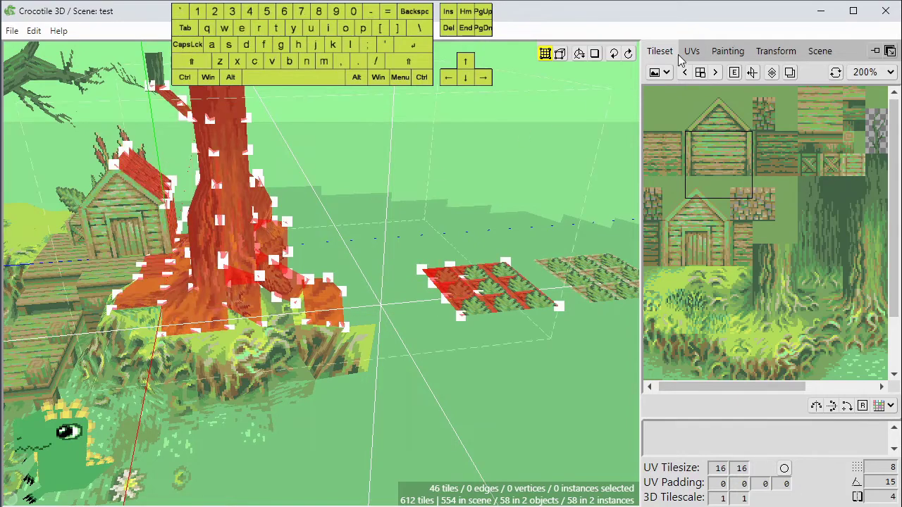
left_click(691, 51)
scroll(708, 176, "down", 4)
scroll(711, 201, "up", 2)
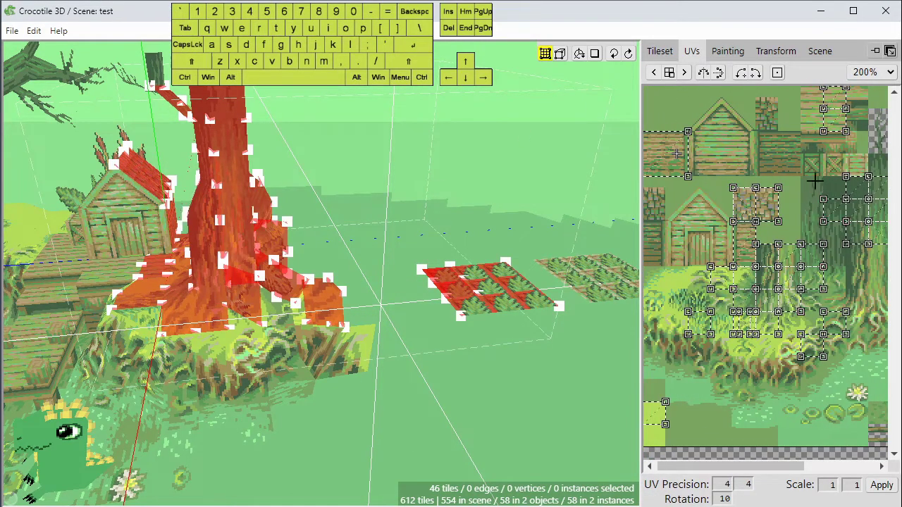
scroll(789, 261, "down", 2)
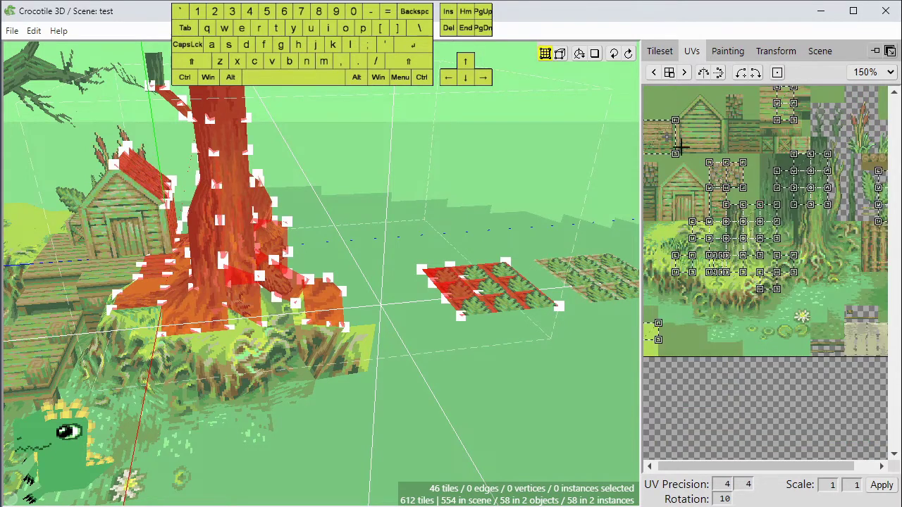
Resize the tileset's canvas to 20 by 20 tiles with the turquoise fill color.
left_click(659, 50)
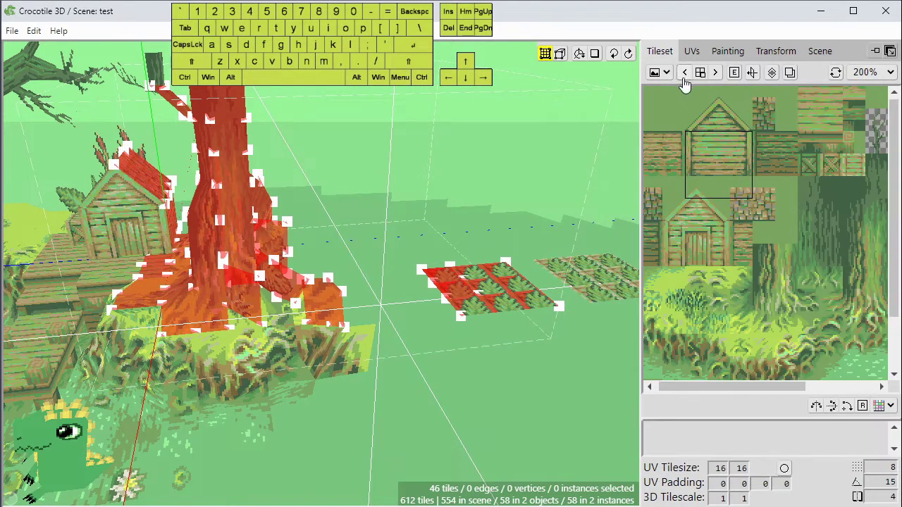
left_click(661, 72)
left_click(657, 172)
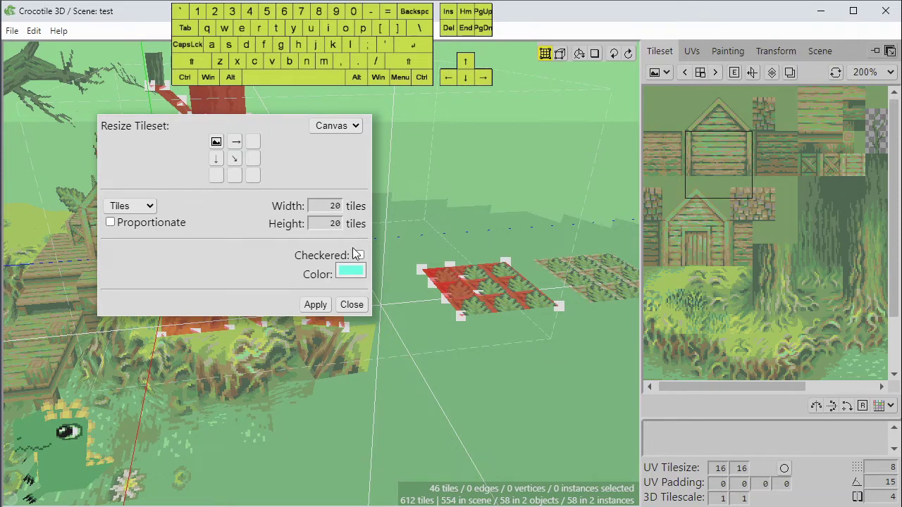
left_click(315, 306)
left_click(350, 306)
scroll(761, 291, "down", 1)
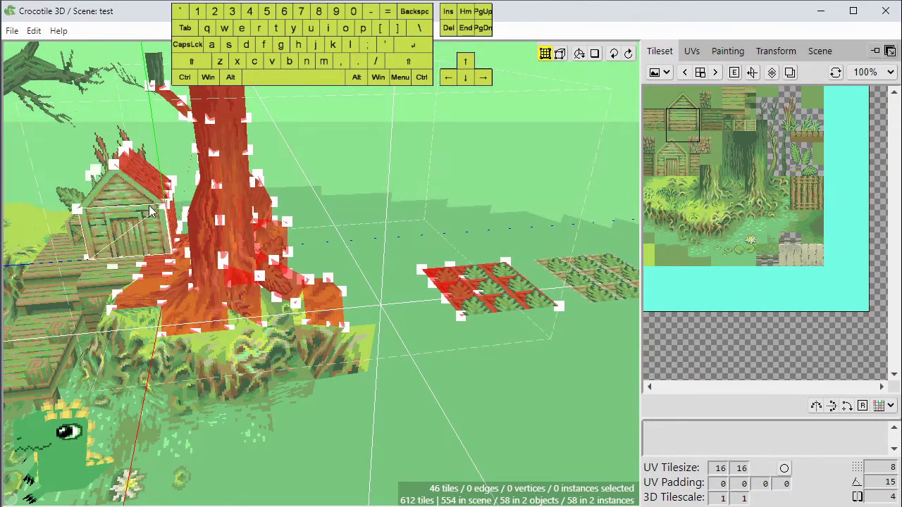
Examine the textures in the scene and the selected tiles' UV positions on the enlarged tileset.
key("space")
mouse_move(346, 213)
left_mouse_down()
mouse_move(402, 208)
mouse_move(346, 214)
left_mouse_up()
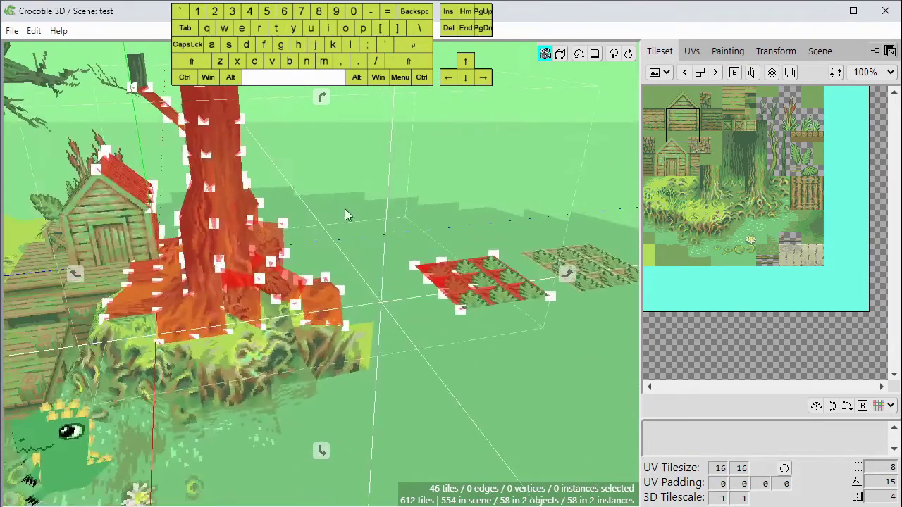
right_click_drag(346, 213, 459, 205)
left_click(692, 53)
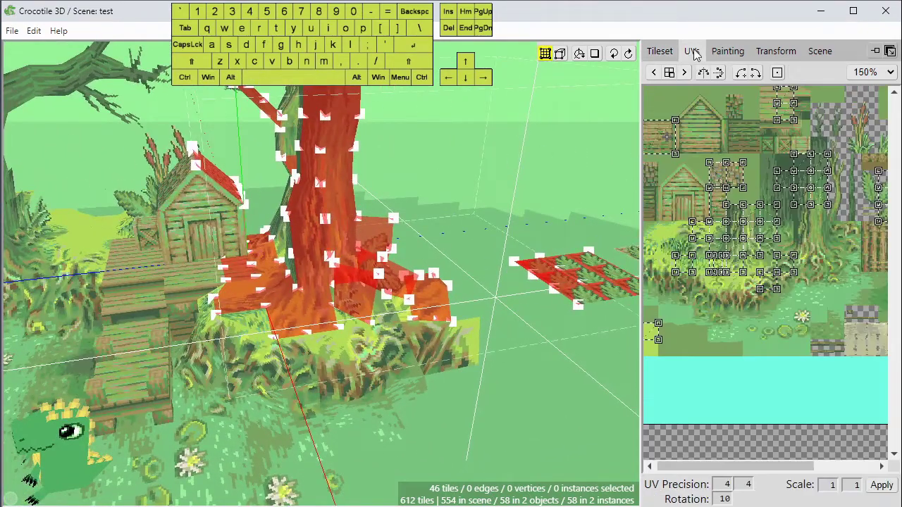
scroll(735, 158, "down", 1)
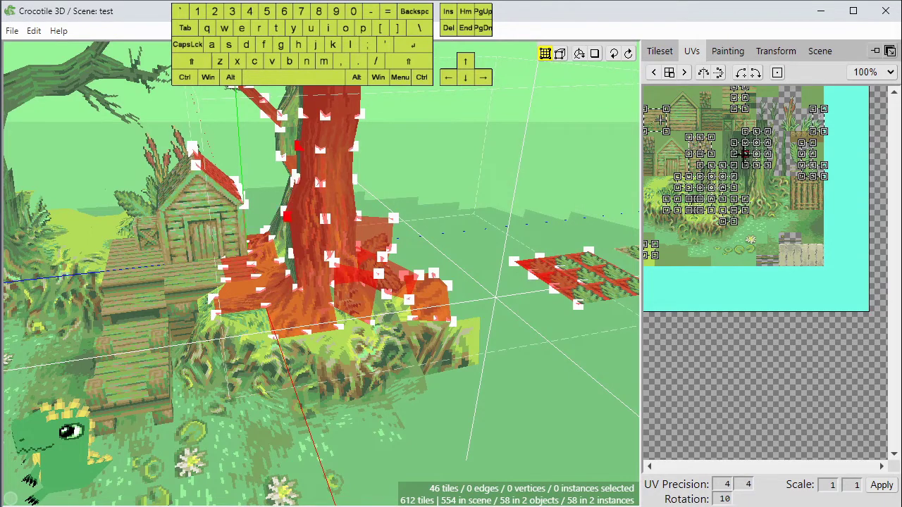
key("space")
scroll(435, 165, "up", 1)
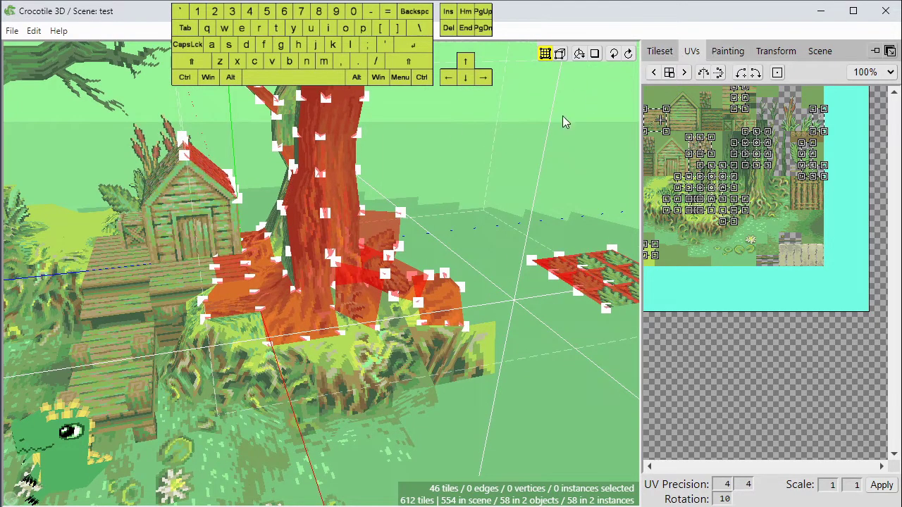
Undo the tileset canvas resize and refresh the UV view of the selected tiles.
key("ctrl+z")
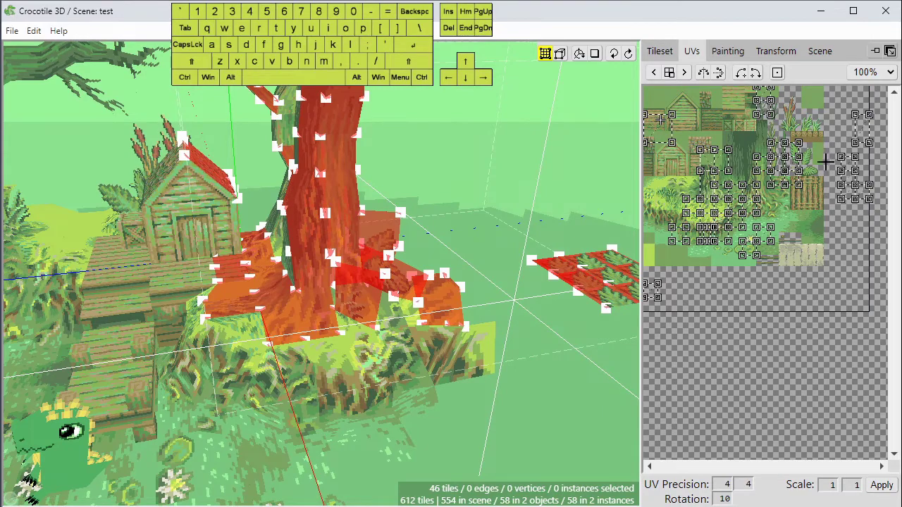
left_click(672, 53)
left_click(696, 51)
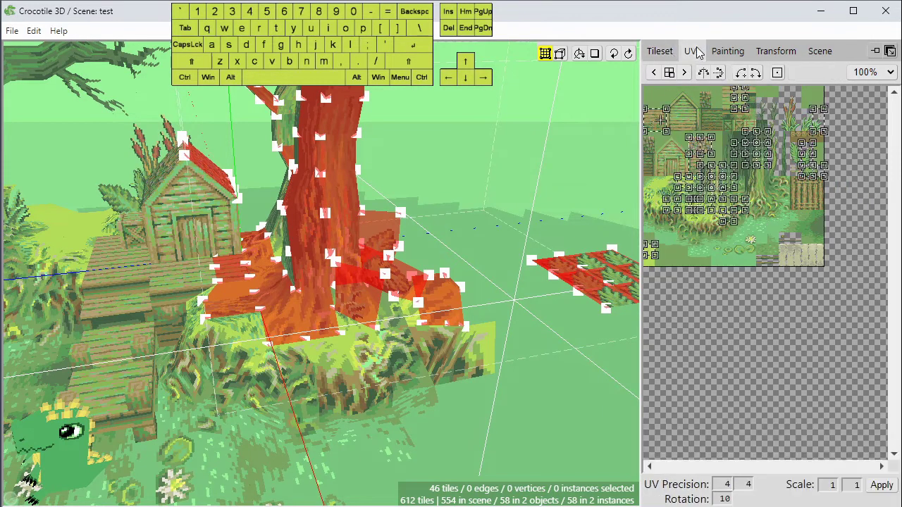
Deselect all the selected tiles and switch from the UV view back to the tileset view.
scroll(486, 161, "up", 2)
key("space")
left_click_drag(446, 152, 449, 181)
right_click_drag(448, 181, 449, 144)
key("ctrl+d")
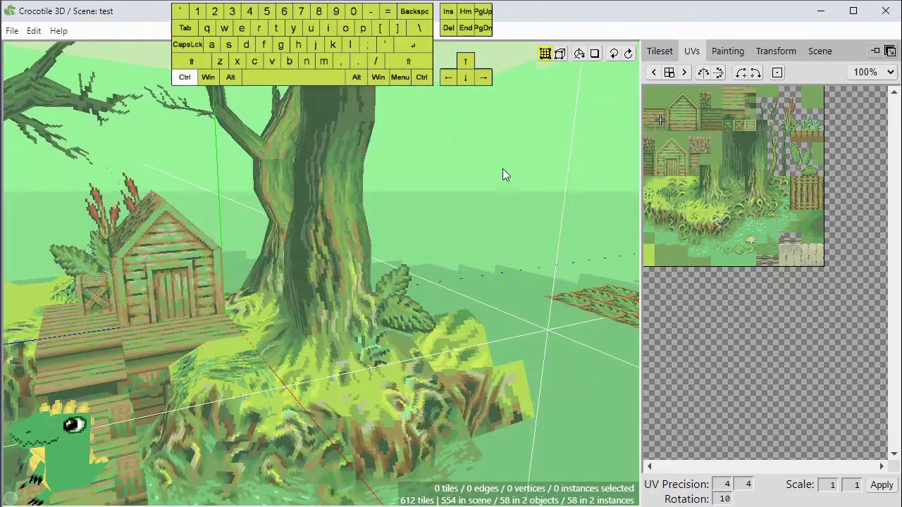
left_click(661, 51)
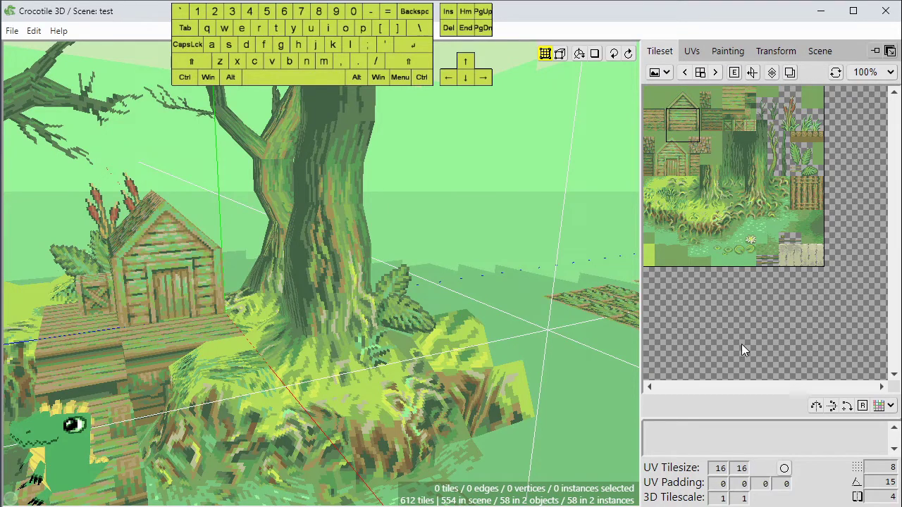
left_click(690, 52)
left_click(668, 53)
left_click(691, 52)
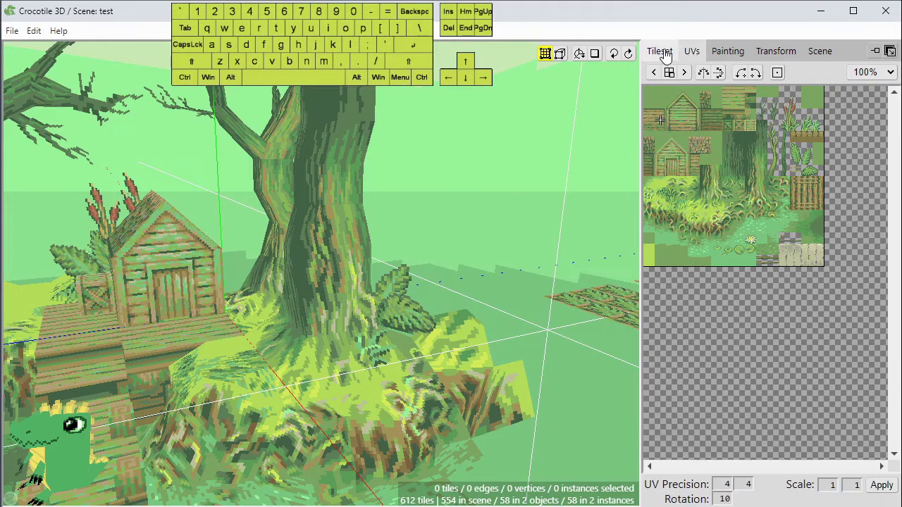
left_click(660, 51)
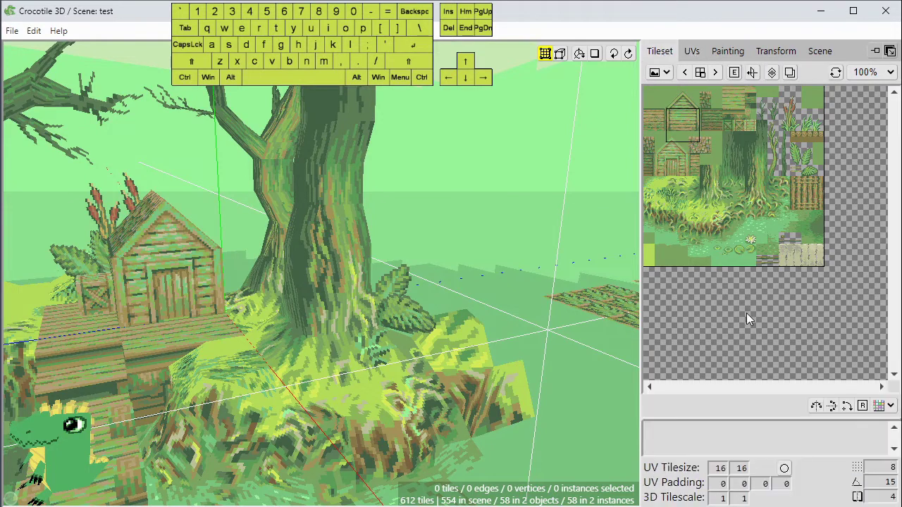
Add a new empty tile palette to the current tileset.
left_click(889, 407)
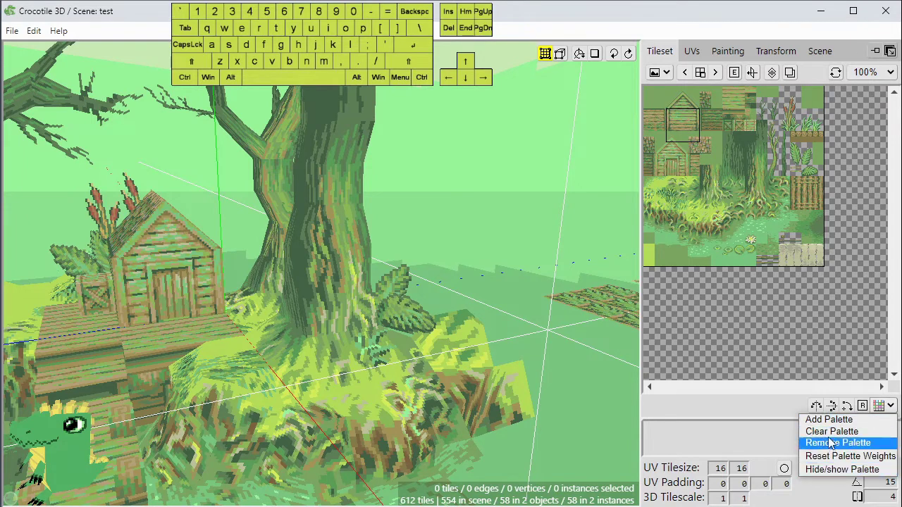
left_click(773, 406)
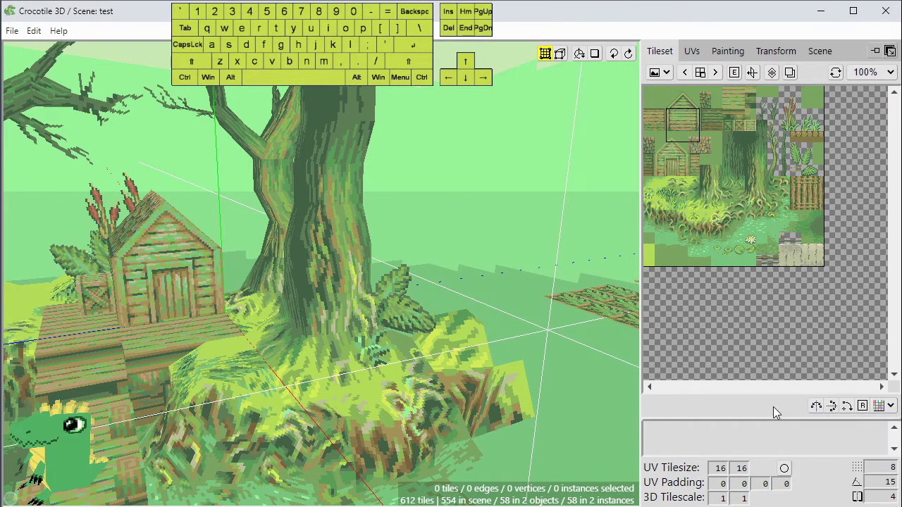
left_click(884, 412)
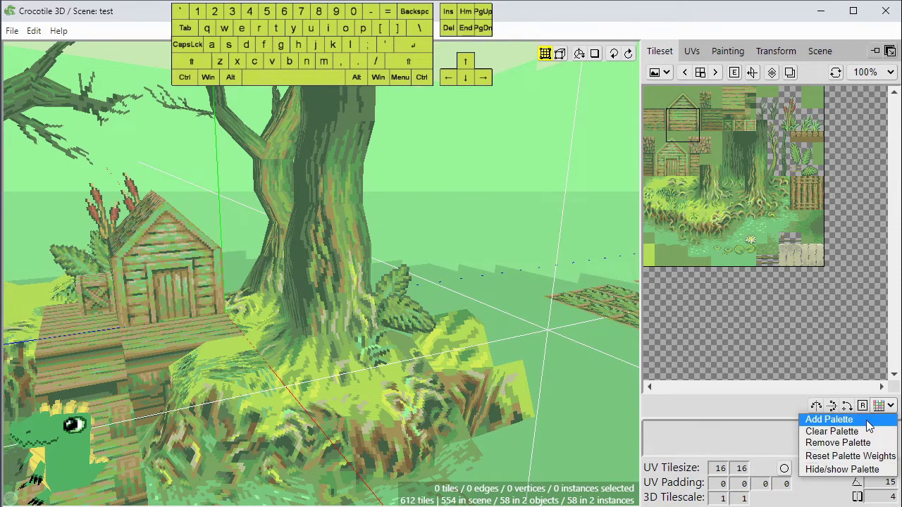
left_click(861, 421)
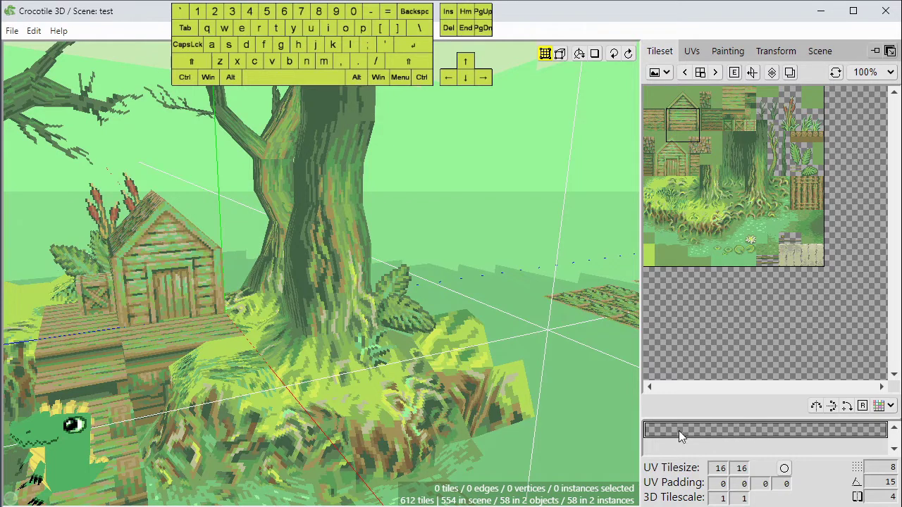
Select the row of three crate tiles on the tileset and add them to the new palette.
scroll(670, 144, "up", 1)
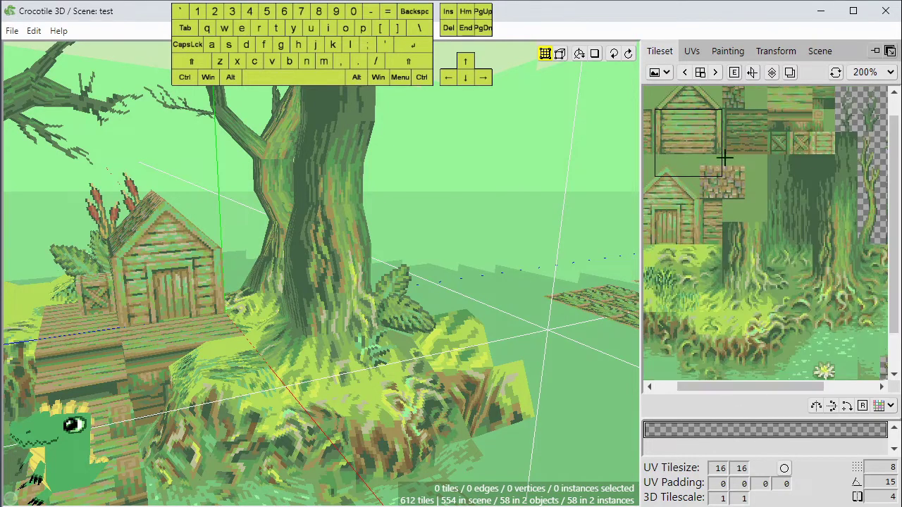
left_click_drag(776, 141, 804, 144)
right_click(760, 440)
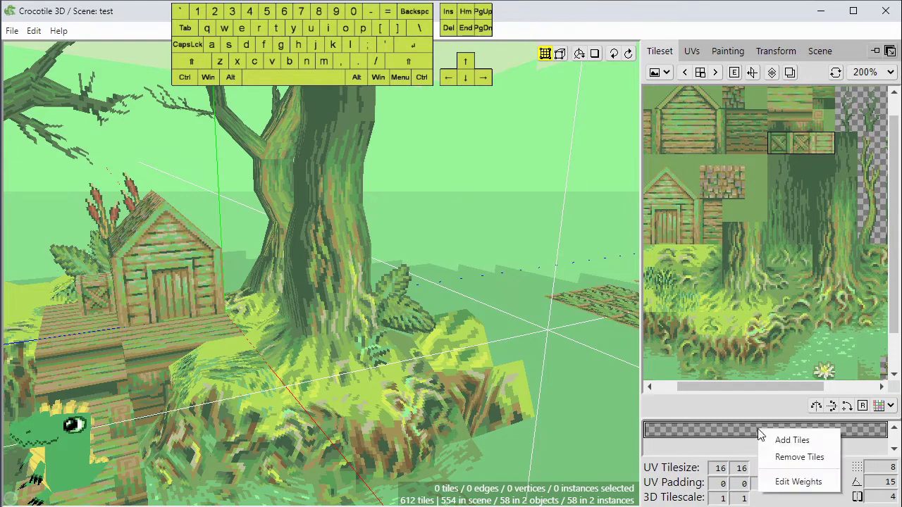
left_click(773, 440)
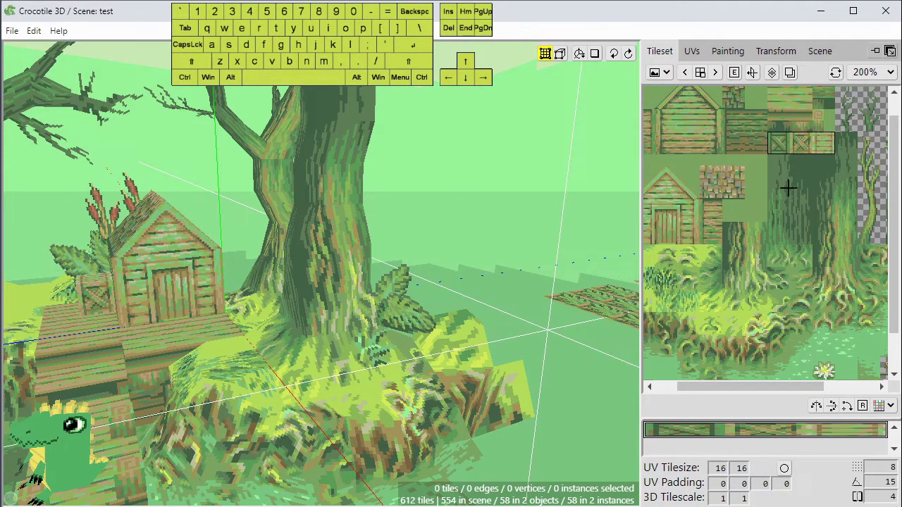
View the Tile Palette commands for the crate tiles and toggle the crate palette off and on.
right_click(772, 144)
mouse_move(774, 182)
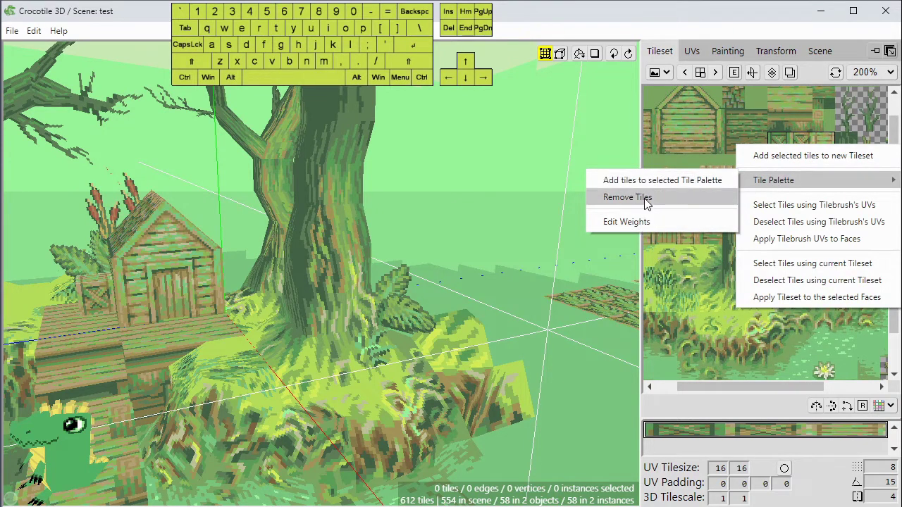
left_click(812, 136)
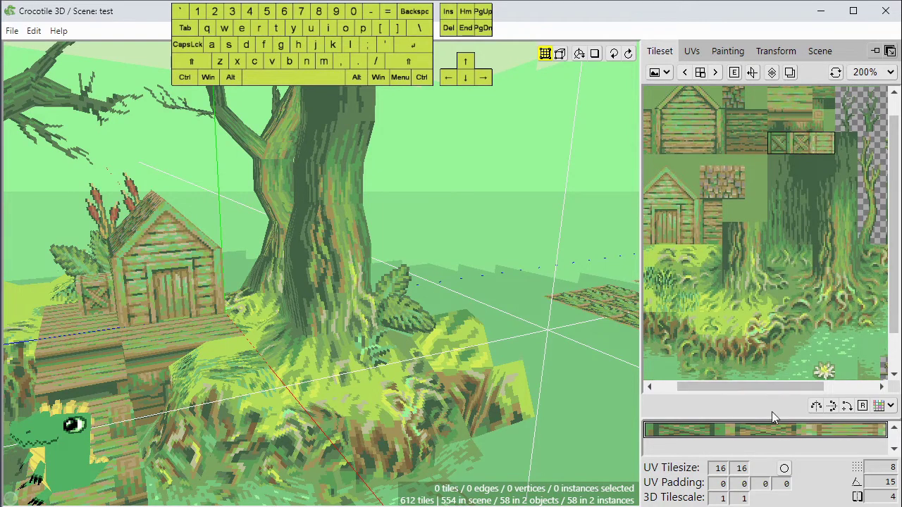
left_click(756, 431)
left_click(748, 442)
Switch to draw mode and fill a wall of 6 by 6 random crate palette tiles behind the large tree.
key("space")
mouse_move(559, 241)
left_mouse_down()
mouse_move(511, 266)
mouse_move(441, 275)
left_mouse_up()
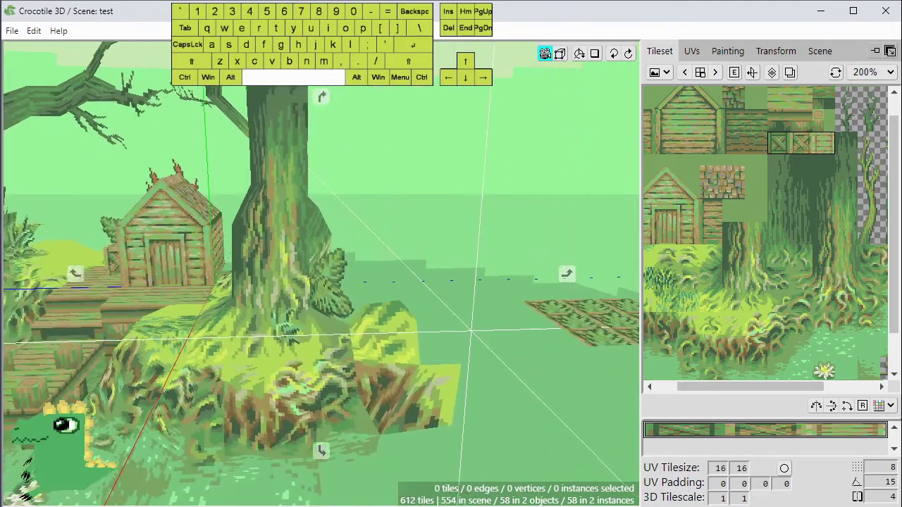
key("Return")
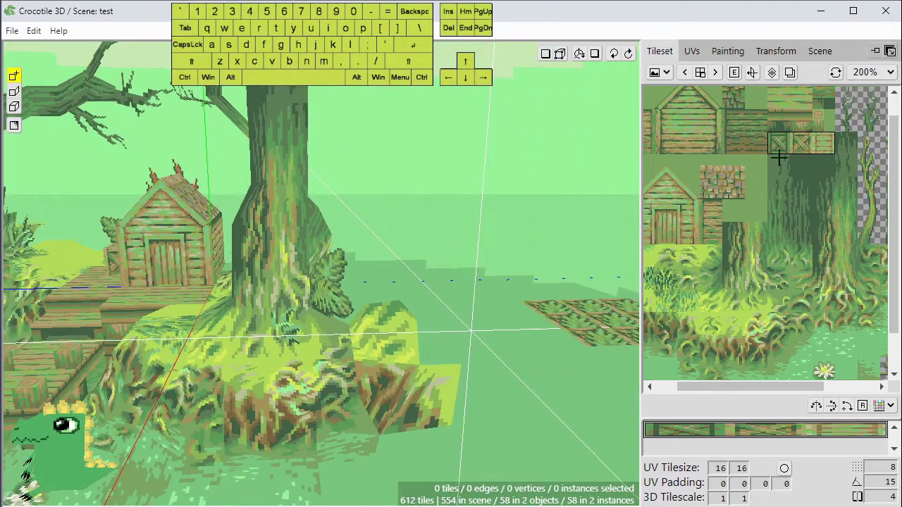
left_click(778, 154)
mouse_move(393, 169)
left_mouse_down()
mouse_move(395, 140)
mouse_move(495, 79)
mouse_move(522, 182)
mouse_move(413, 227)
mouse_move(469, 184)
mouse_move(548, 199)
mouse_move(477, 228)
left_mouse_up()
scroll(531, 207, "down", 1)
key("space")
mouse_move(379, 224)
left_mouse_down()
mouse_move(322, 226)
mouse_move(491, 100)
mouse_move(299, 172)
mouse_move(310, 99)
mouse_move(289, 214)
mouse_move(461, 244)
mouse_move(498, 197)
mouse_move(500, 74)
mouse_move(466, 222)
mouse_move(458, 208)
mouse_move(482, 212)
mouse_move(338, 274)
mouse_move(321, 272)
mouse_move(397, 261)
mouse_move(466, 267)
mouse_move(344, 200)
mouse_move(338, 169)
left_mouse_up()
scroll(456, 216, "down", 2)
key("space")
key("space")
mouse_move(435, 244)
left_mouse_down()
mouse_move(500, 282)
mouse_move(458, 229)
mouse_move(465, 266)
left_mouse_up()
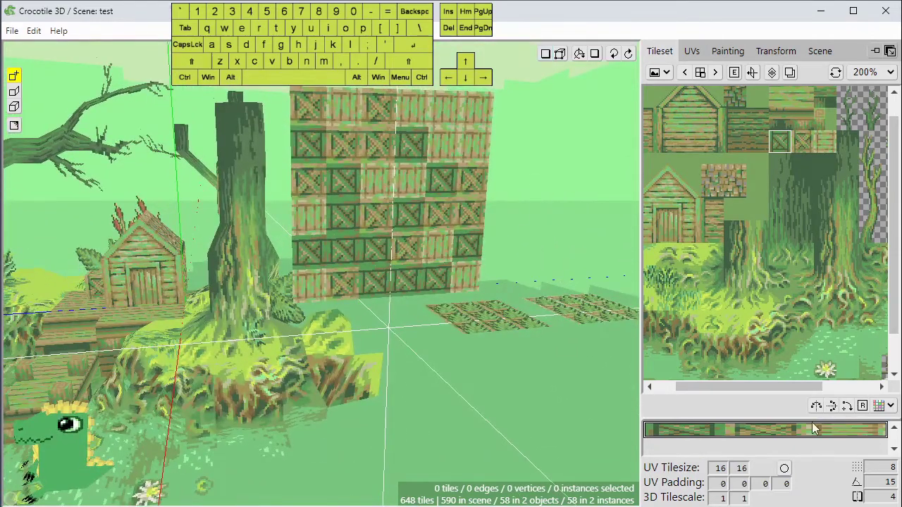
Edit the palette weight of the dark green crate tile.
right_click(731, 431)
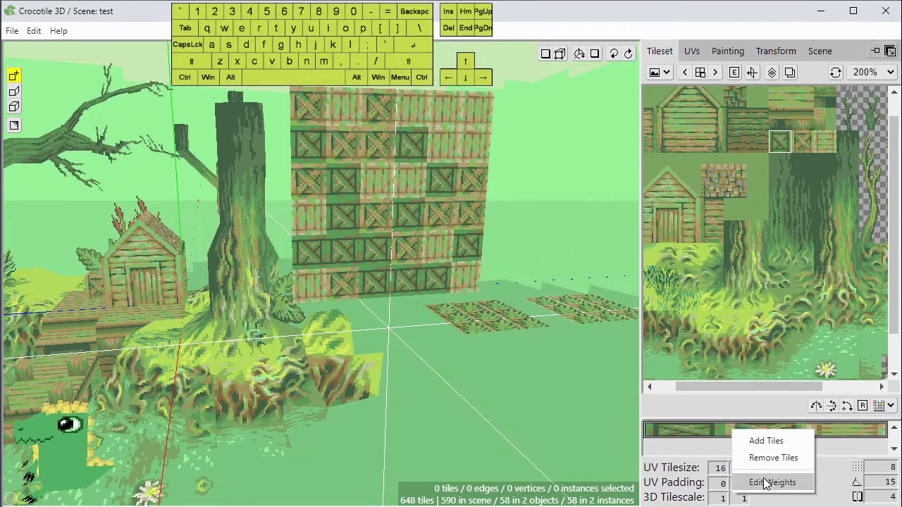
left_click(801, 139)
left_click(780, 142)
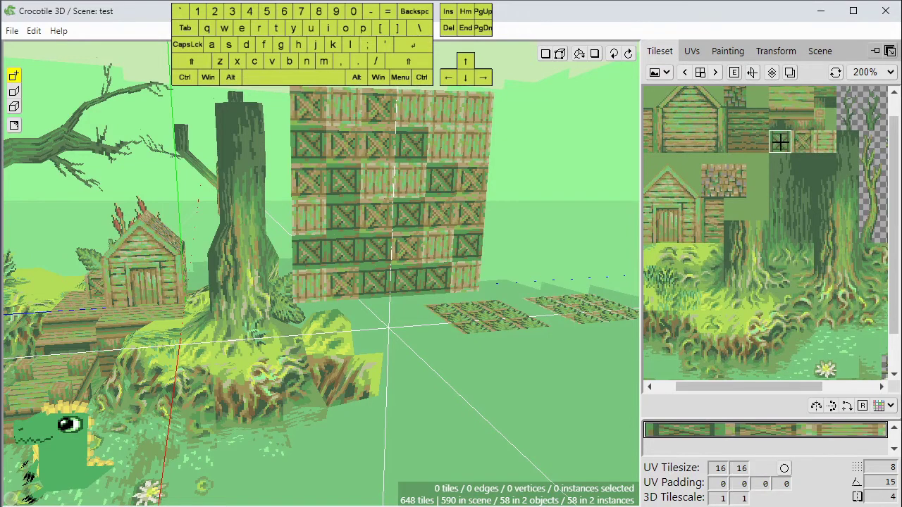
right_click(788, 141)
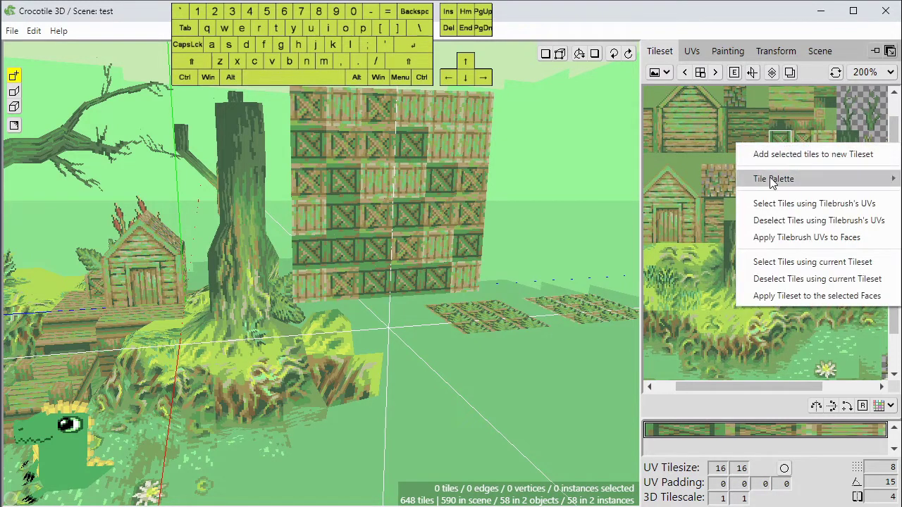
left_click(659, 220)
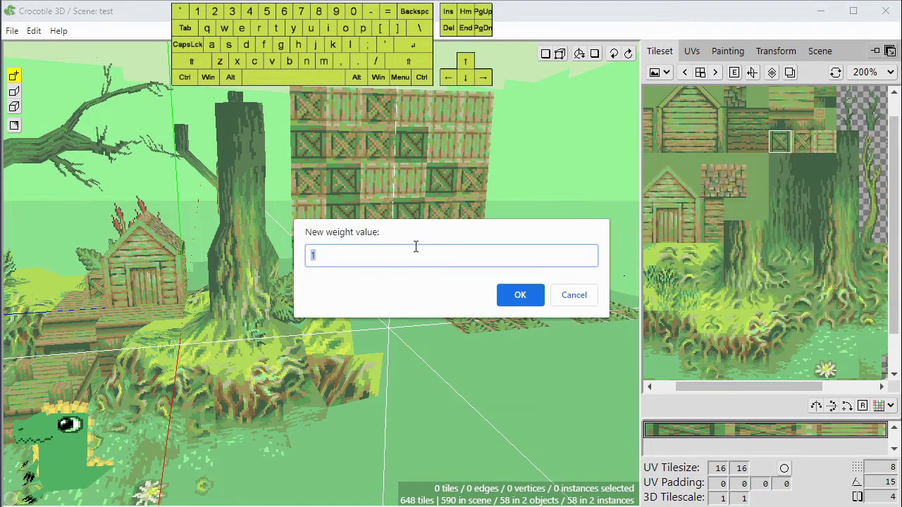
left_click(517, 296)
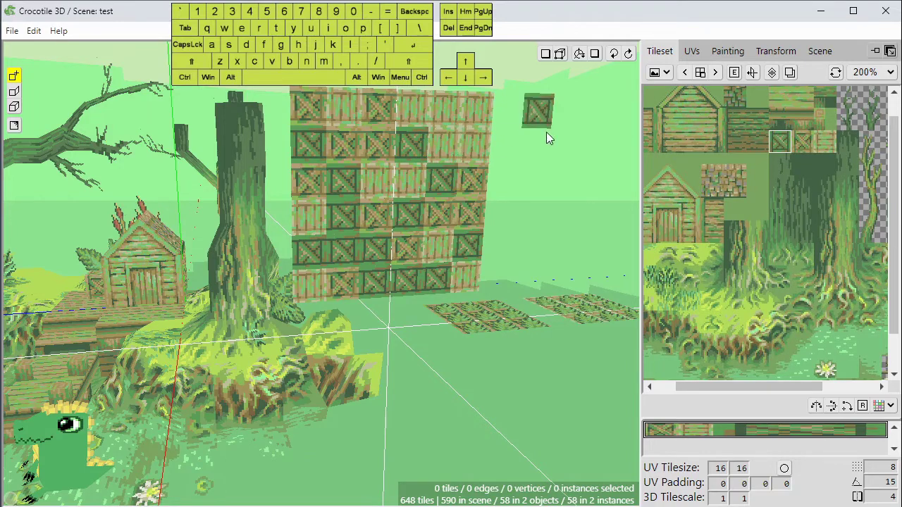
Extend the crate wall away from the tree and repaint part of it with weighted random palette tiles.
key("space")
right_click_drag(546, 132, 388, 142)
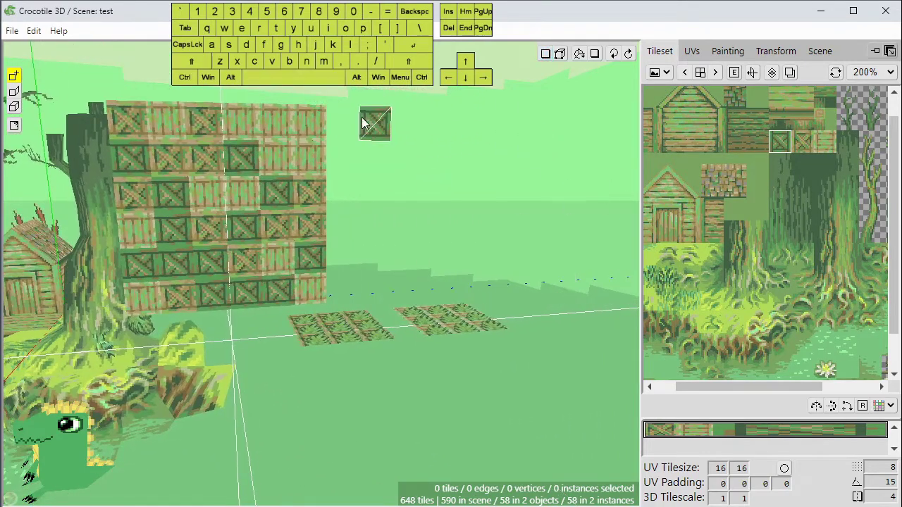
mouse_move(363, 123)
left_mouse_down()
mouse_move(373, 184)
mouse_move(468, 192)
mouse_move(448, 132)
mouse_move(493, 175)
mouse_move(499, 262)
mouse_move(397, 278)
mouse_move(344, 252)
mouse_move(406, 254)
mouse_move(484, 277)
mouse_move(441, 260)
mouse_move(447, 203)
left_mouse_up()
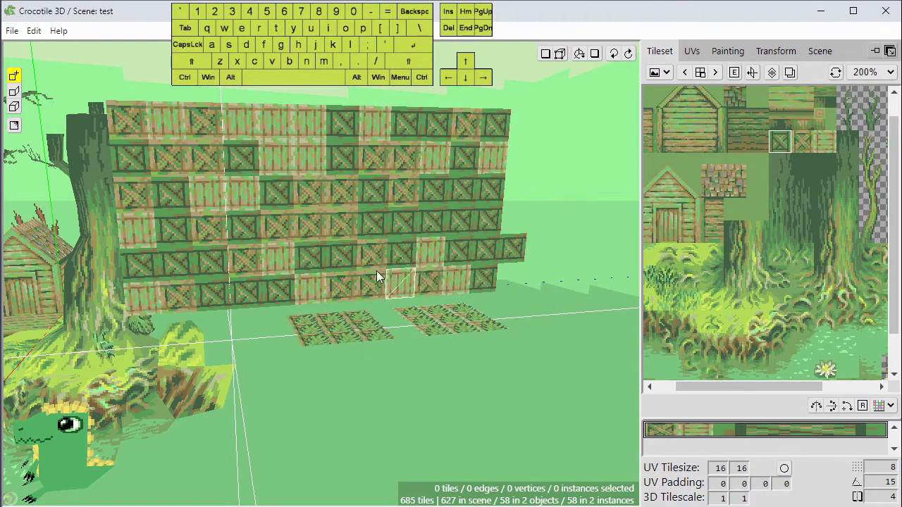
mouse_move(347, 257)
left_mouse_down()
mouse_move(457, 119)
mouse_move(420, 131)
mouse_move(407, 184)
mouse_move(523, 134)
mouse_move(447, 249)
mouse_move(519, 209)
mouse_move(539, 243)
mouse_move(531, 263)
mouse_move(541, 277)
left_mouse_up()
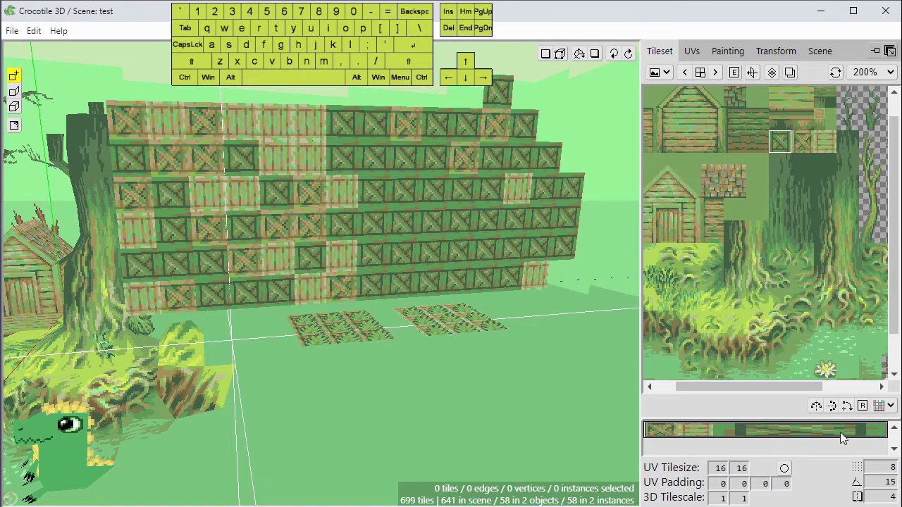
Set the palette weight of the middle crate tile to 3.
right_click(804, 140)
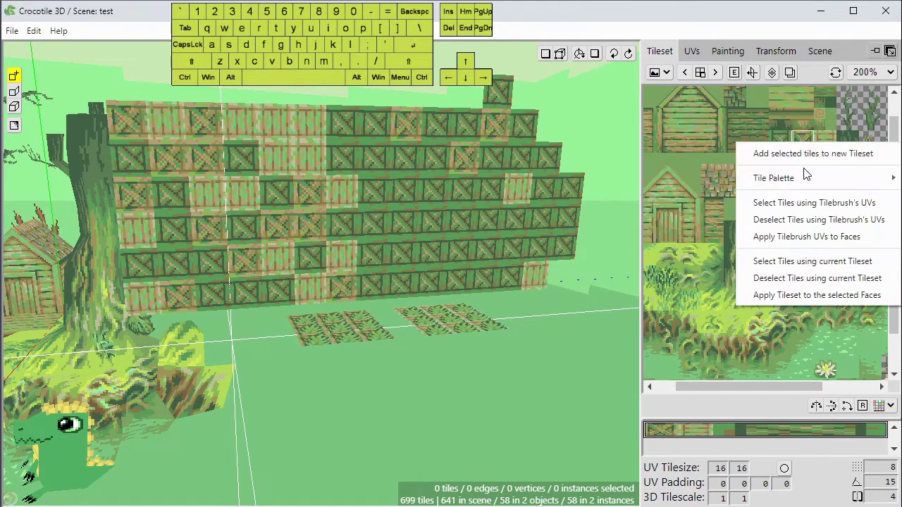
mouse_move(805, 178)
left_click(674, 218)
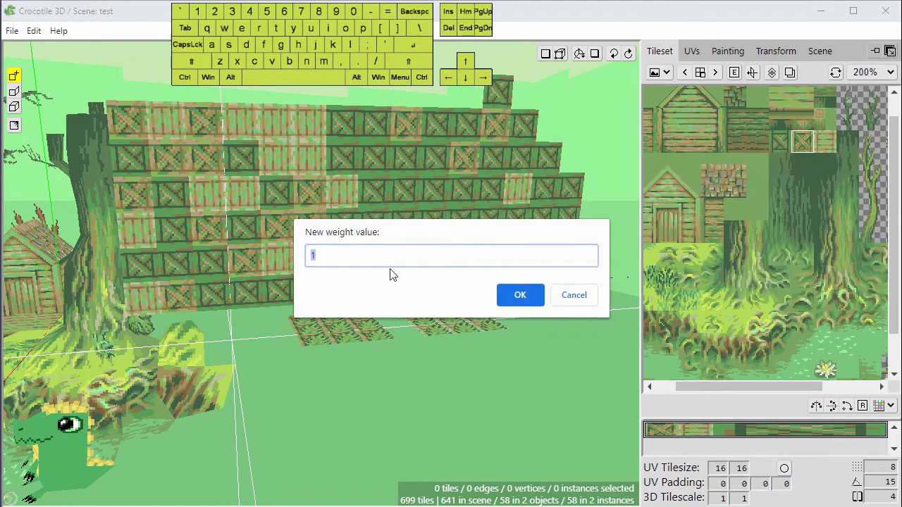
type("3")
left_click(502, 297)
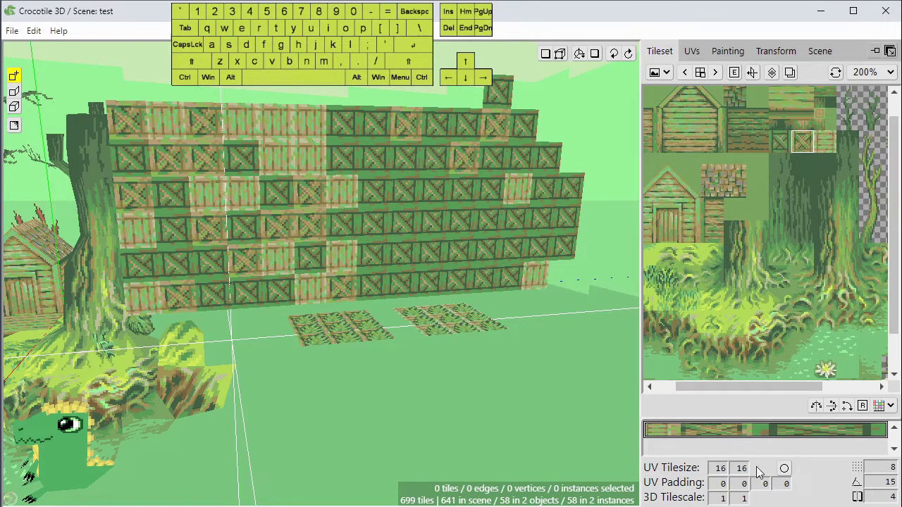
Toggle the crate palette off and on and view the painted crate wall from farther away.
left_click(843, 434)
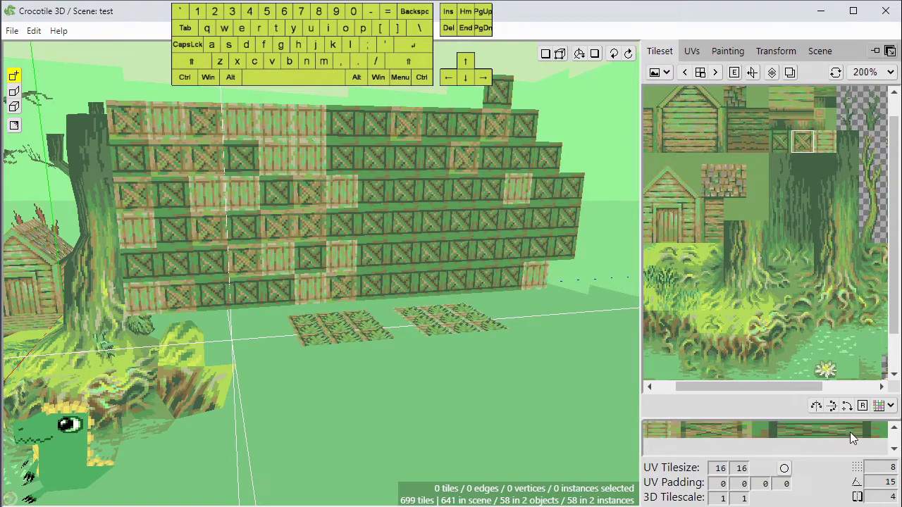
left_click(847, 433)
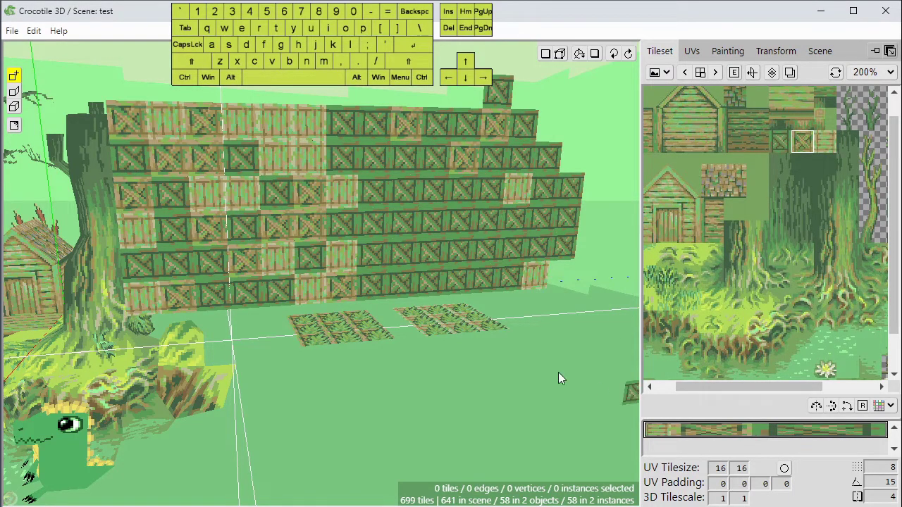
scroll(510, 348, "down", 1)
scroll(578, 350, "down", 1)
key("space")
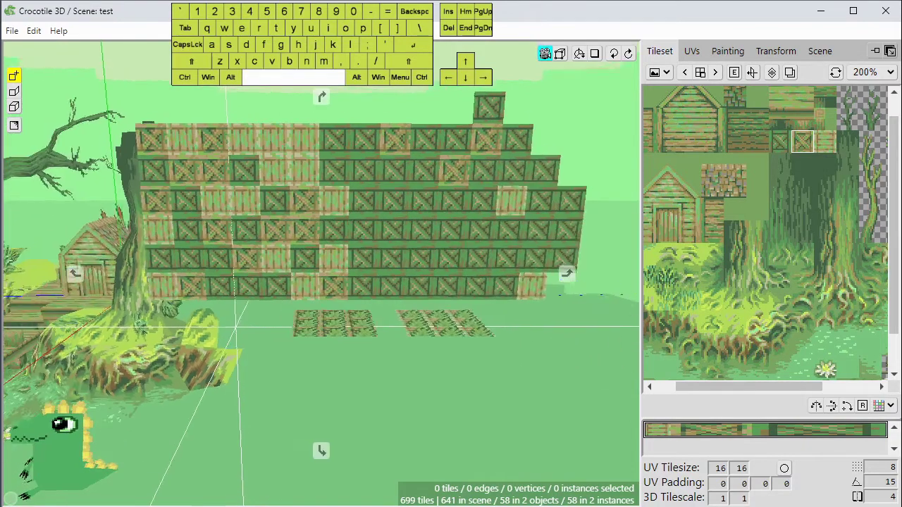
scroll(529, 328, "down", 1)
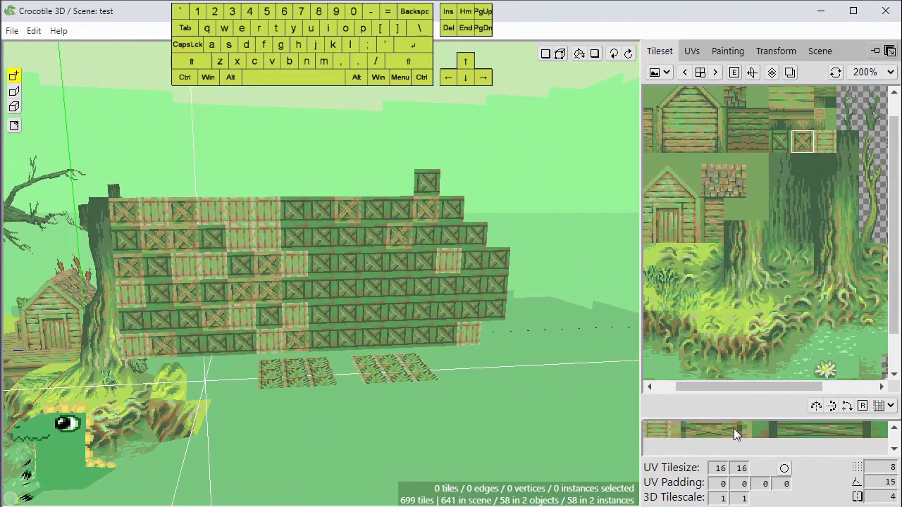
Add a second tile palette, enlarge the palette area, and make the empty palette active.
left_click(885, 406)
left_click(863, 419)
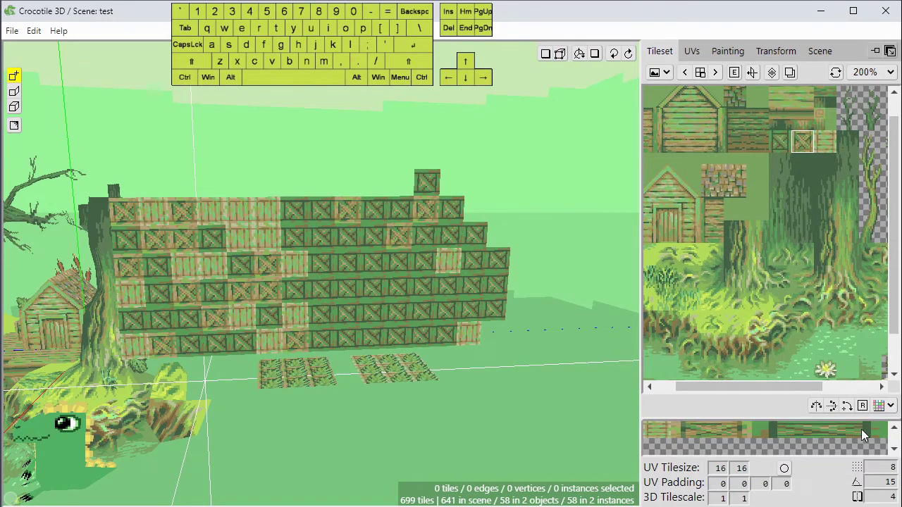
left_click_drag(823, 420, 824, 391)
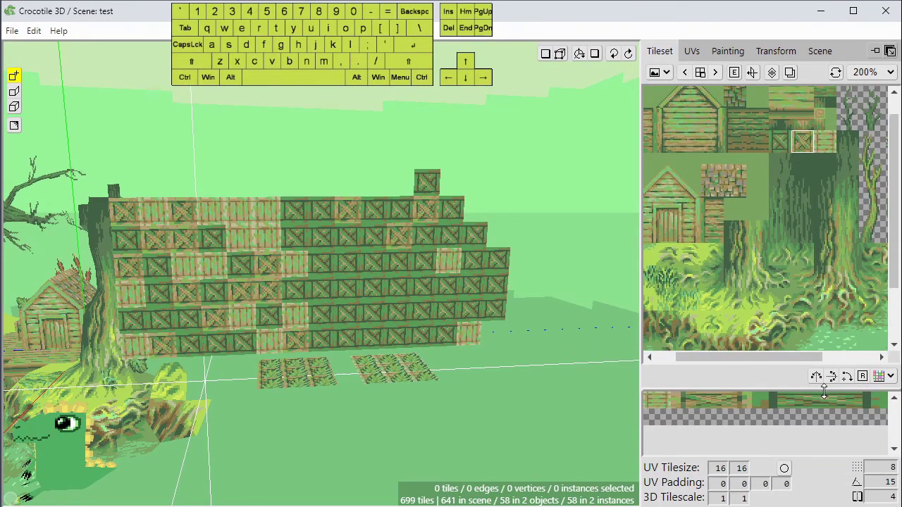
left_click(794, 416)
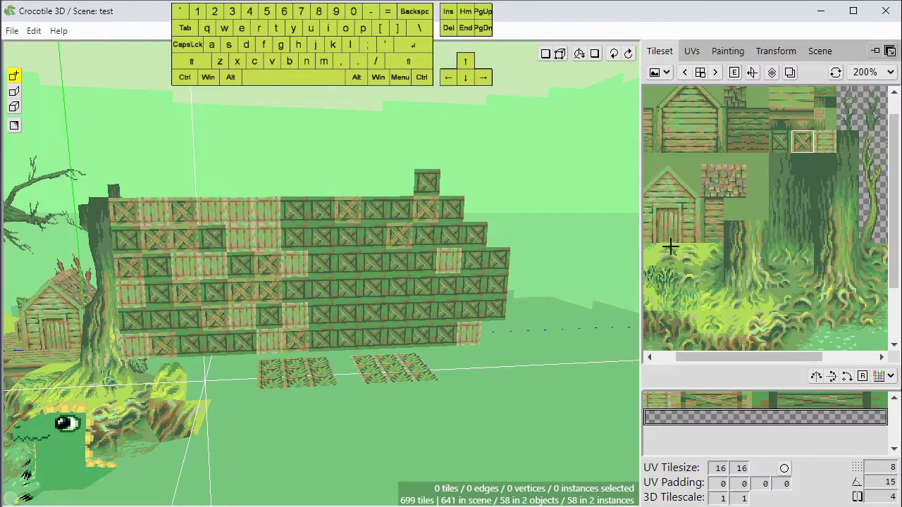
Select a 3-by-3 block of grass tiles in the forest tileset and try adding it to a new tileset.
left_click_drag(671, 246, 707, 295)
right_click(701, 291)
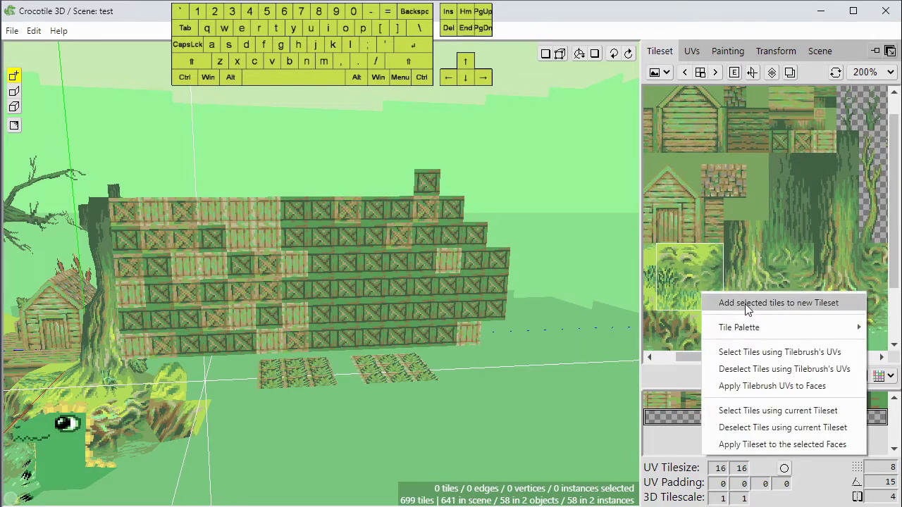
left_click(745, 304)
key("ctrl+z")
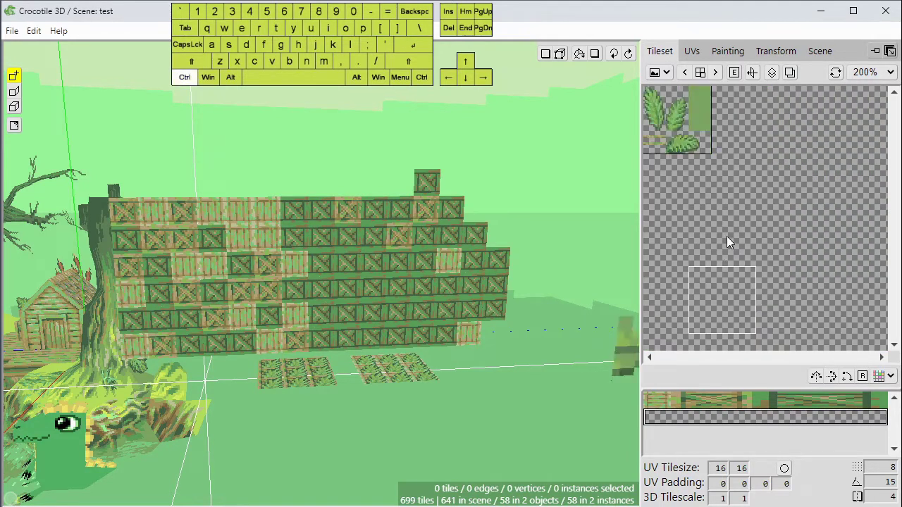
Return to the forest tileset and add the selected 3-by-3 grass tiles to the empty tile palette.
left_click(687, 80)
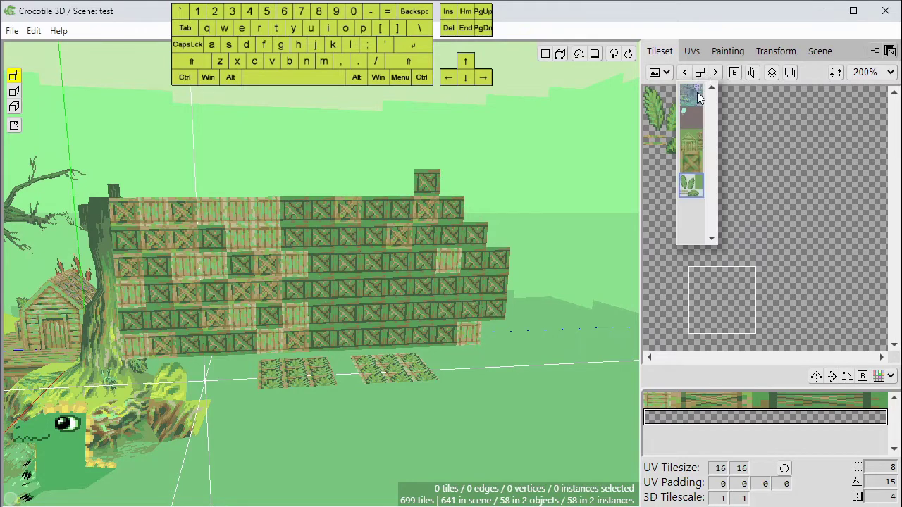
left_click(697, 92)
right_click(714, 303)
mouse_move(745, 328)
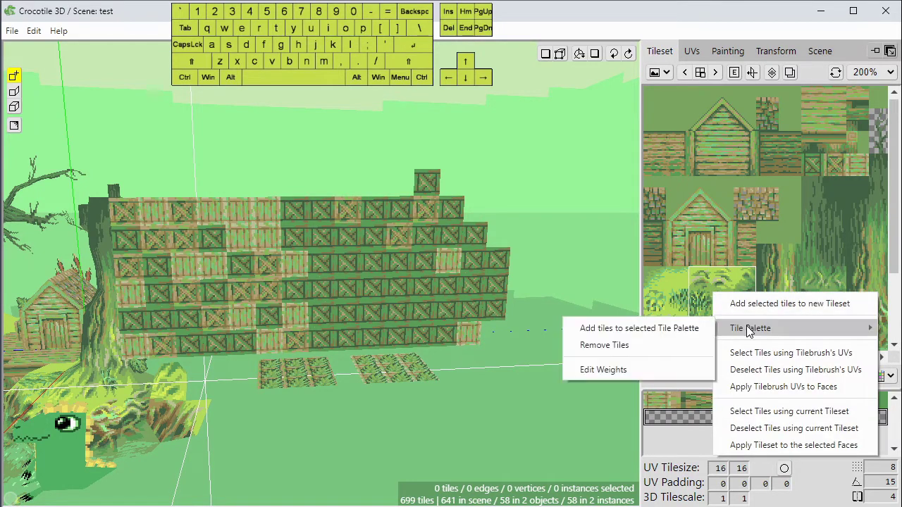
left_click(665, 331)
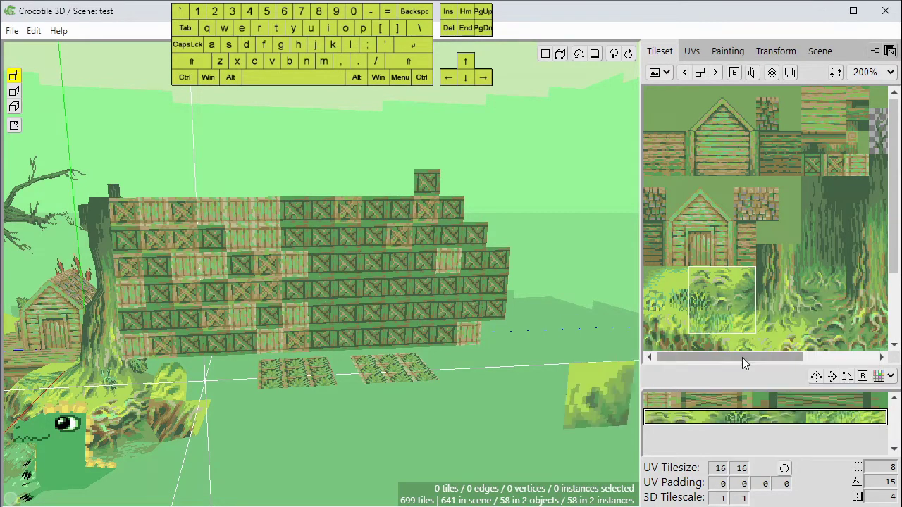
Draw a block of random grass palette tiles directly above the crate wall.
left_click(749, 418)
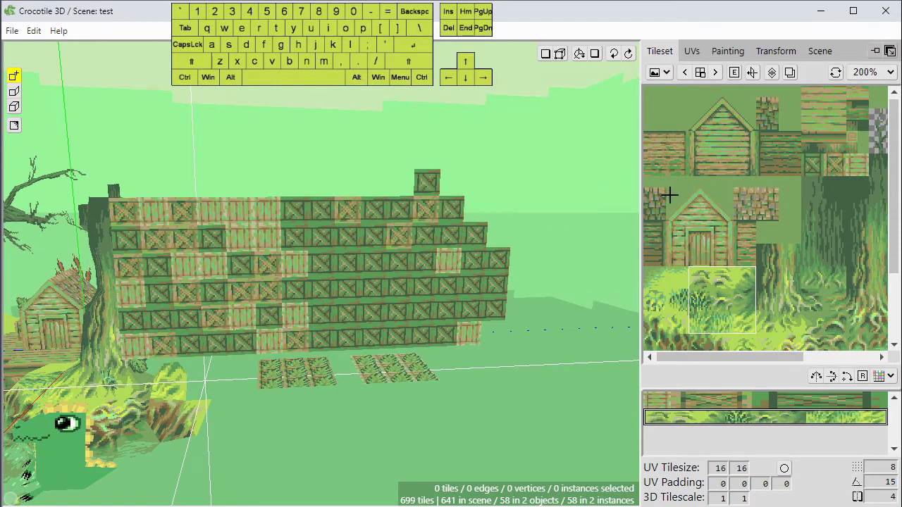
left_click(676, 233)
mouse_move(412, 127)
left_mouse_down()
mouse_move(276, 122)
mouse_move(310, 141)
mouse_move(234, 114)
mouse_move(359, 181)
mouse_move(405, 99)
mouse_move(237, 111)
mouse_move(381, 131)
mouse_move(292, 99)
left_mouse_up()
key("space")
left_click_drag(401, 204, 317, 229)
right_click_drag(317, 229, 378, 262)
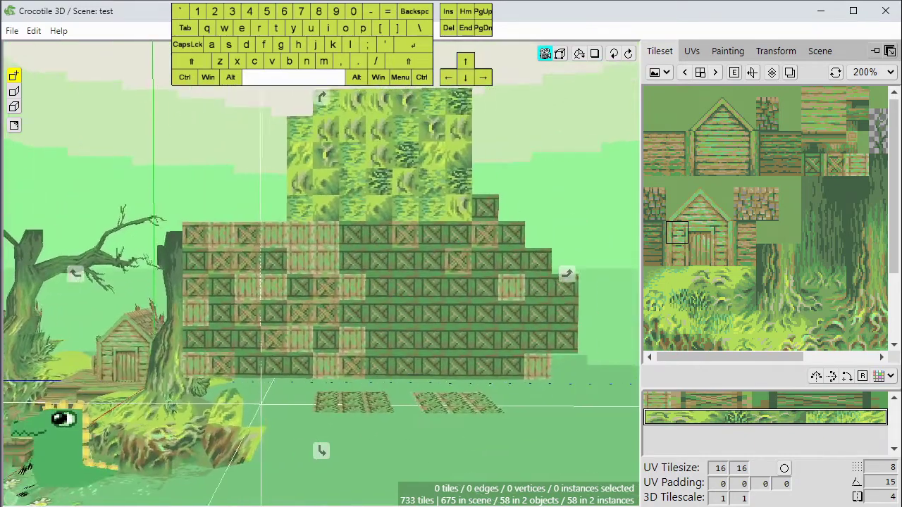
left_click_drag(377, 261, 549, 203)
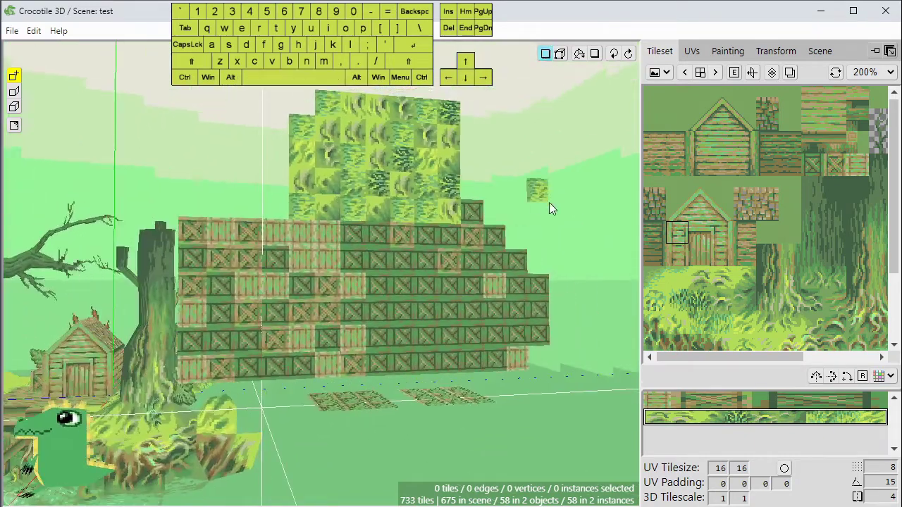
Remove the dark grass tuft tile from the grass palette.
right_click(828, 416)
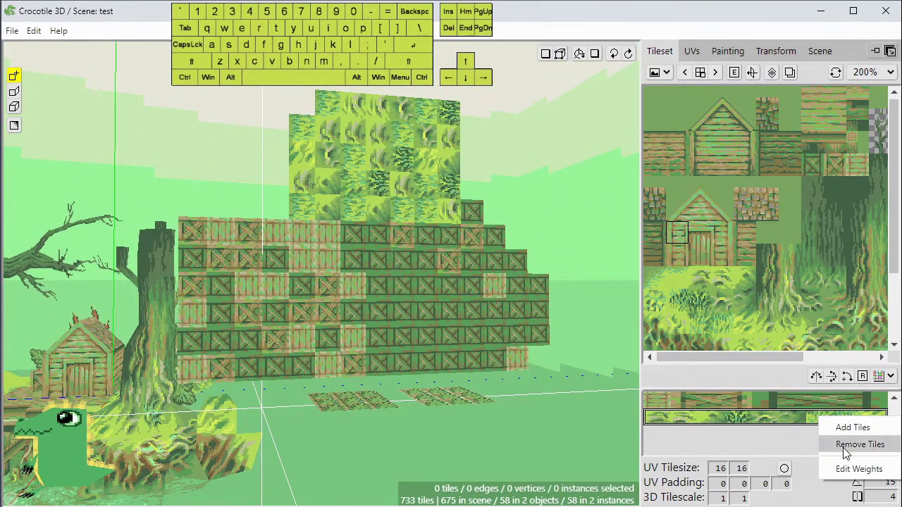
left_click(702, 301)
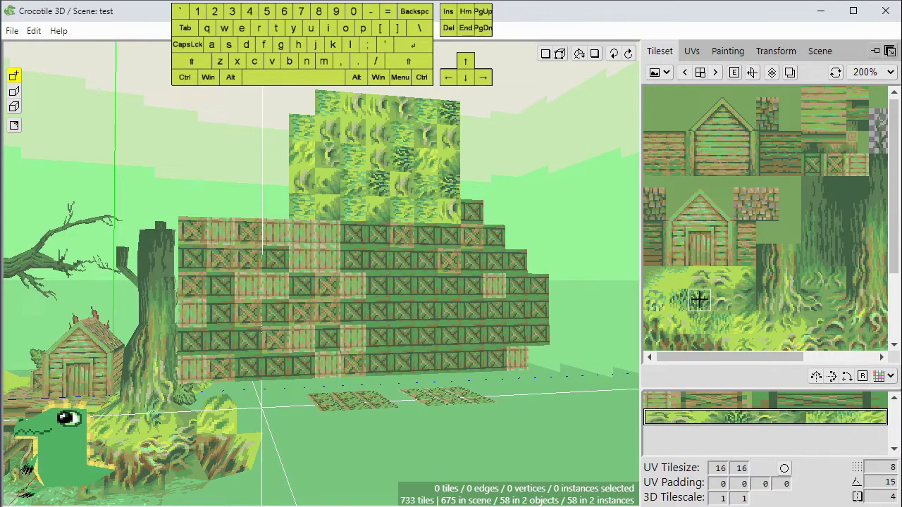
right_click(732, 420)
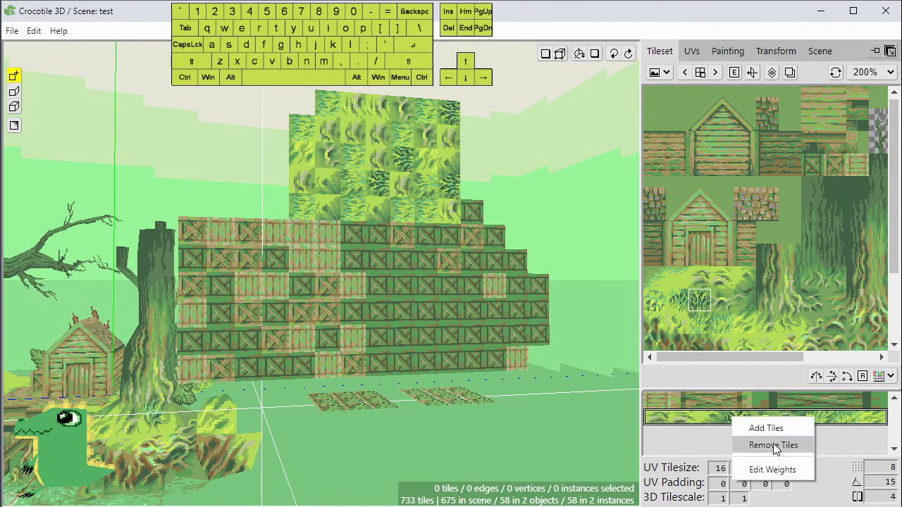
left_click(773, 443)
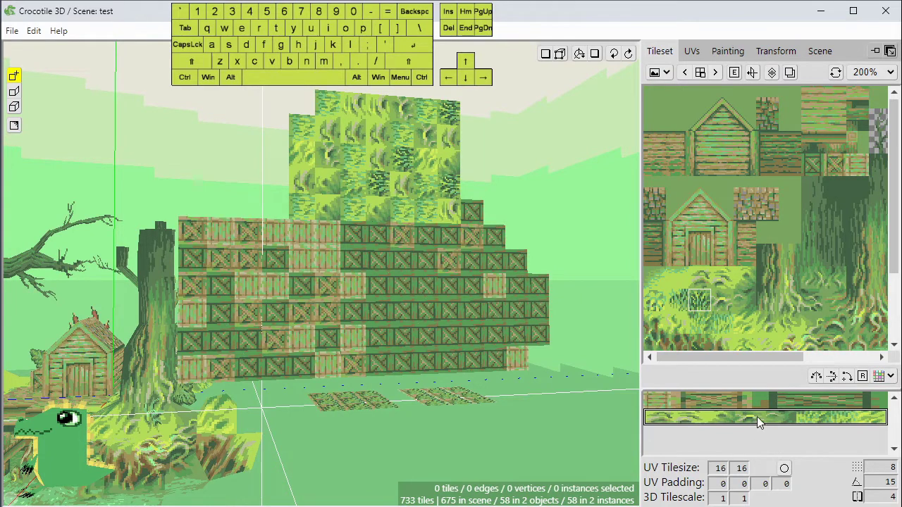
right_click(777, 419)
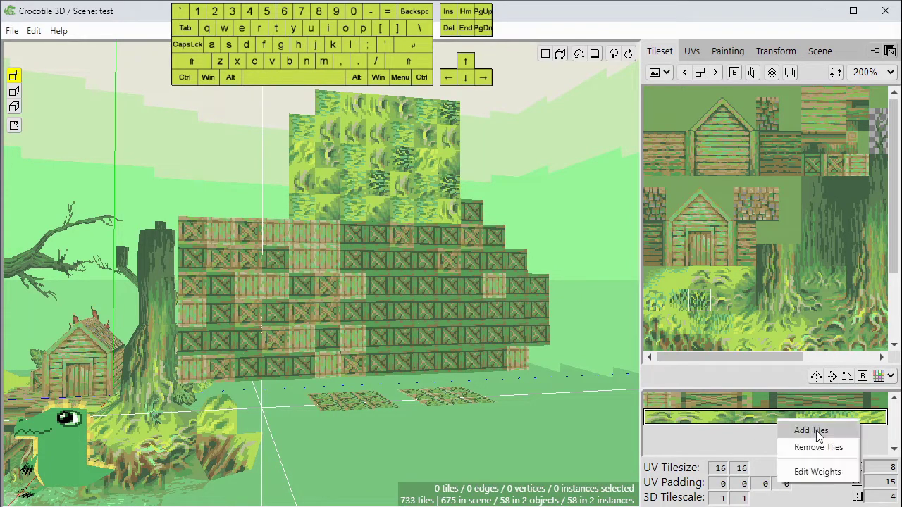
left_click(753, 446)
Reorder the palettes so the grass palette sits above the crate palette, and make the crate palette active.
left_click_drag(758, 419, 760, 394)
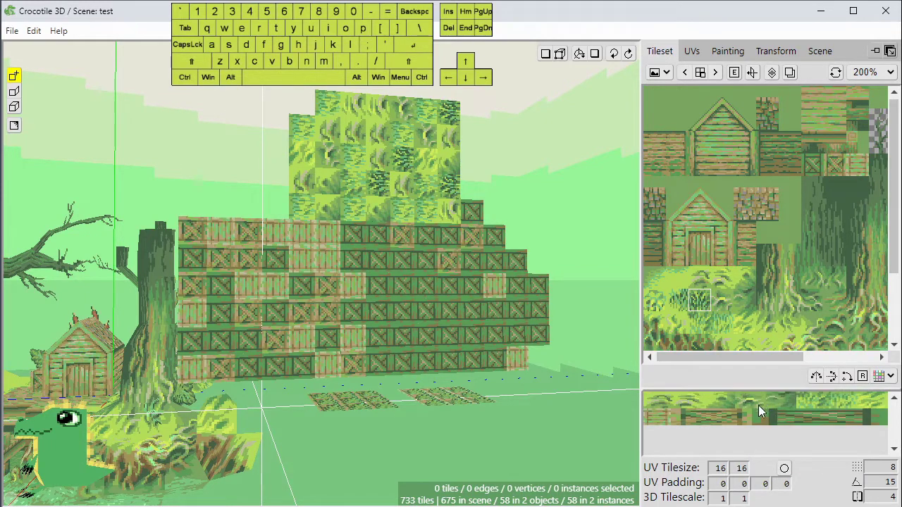
left_click(760, 417)
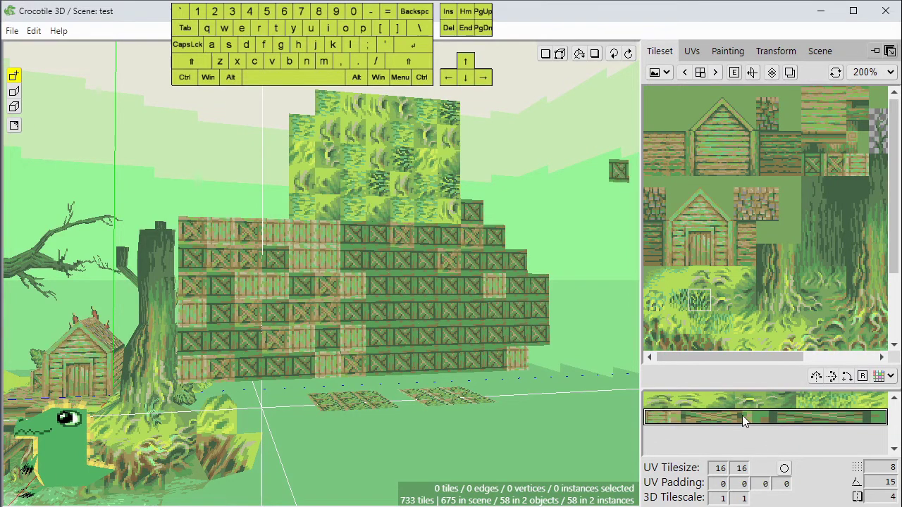
Hide the tile palettes, place a test crate tile near the grass block, and undo that tile.
left_click(882, 376)
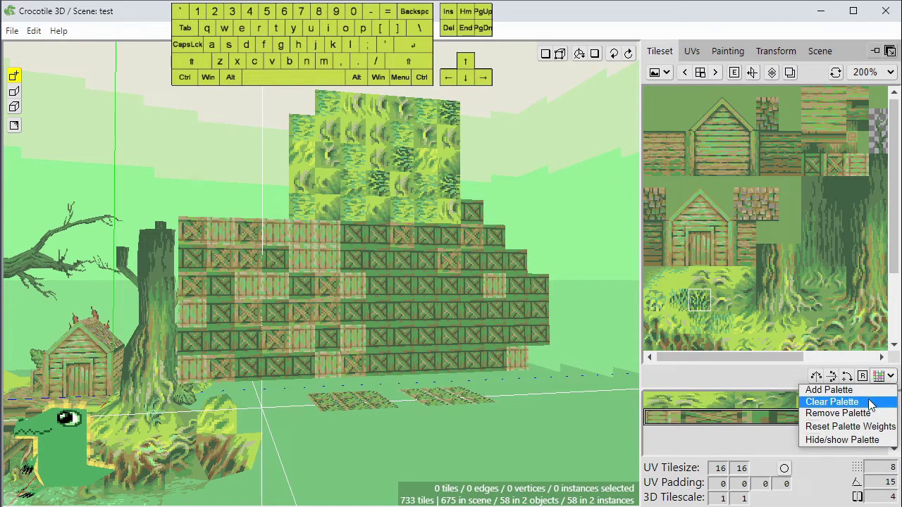
left_click(854, 440)
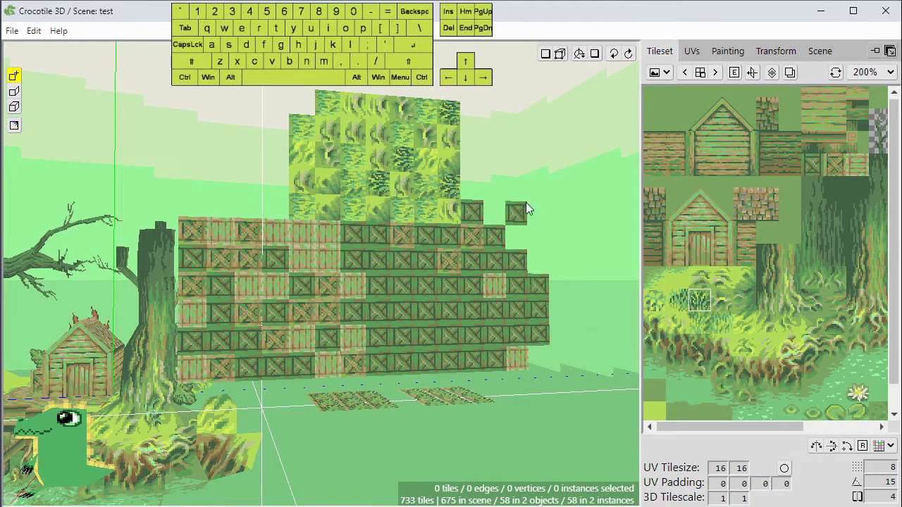
left_click(543, 167)
key("ctrl+z")
Show the hidden tile palettes again.
left_click(880, 447)
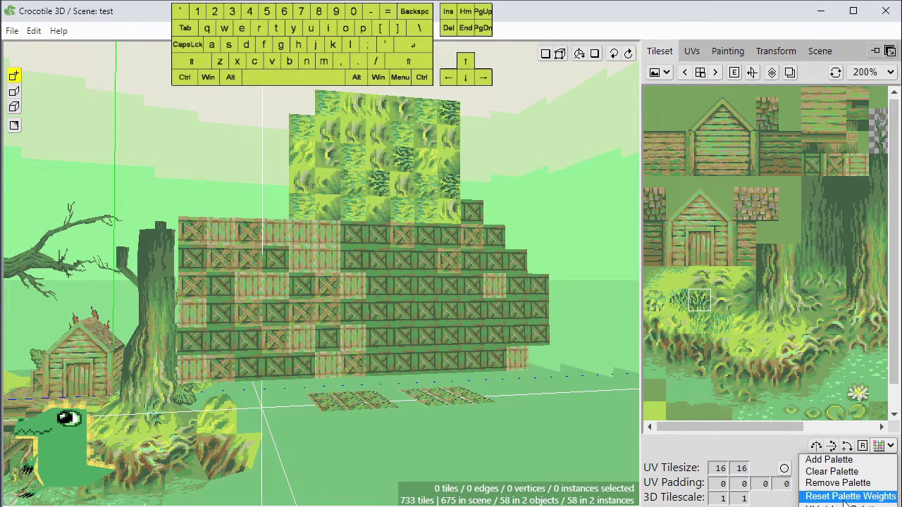
left_click(760, 446)
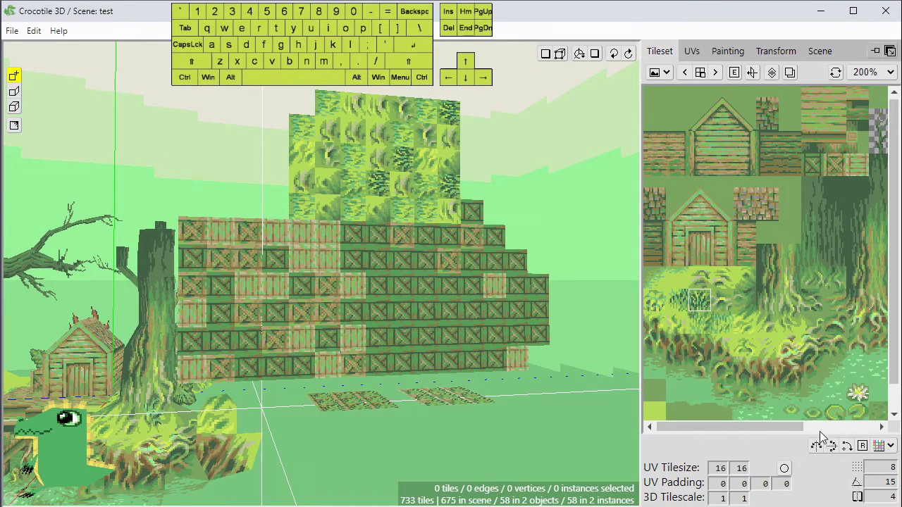
left_click(880, 447)
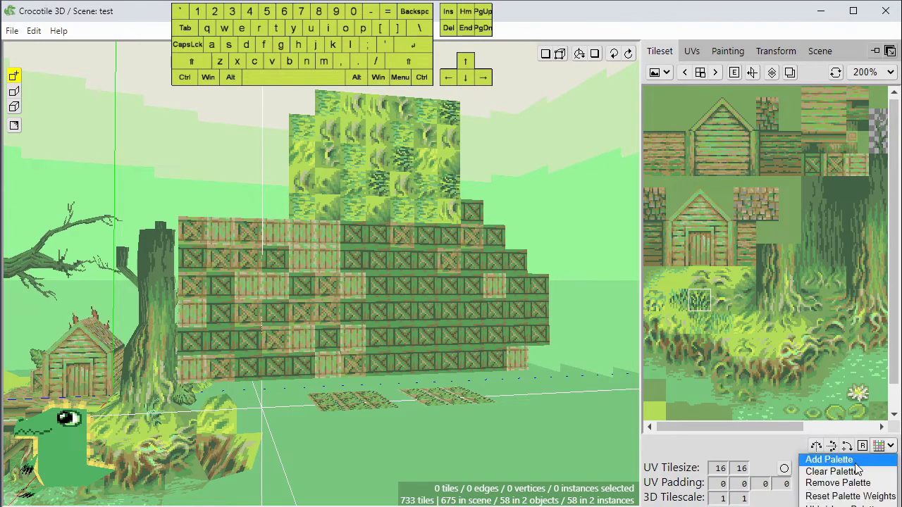
left_click(845, 504)
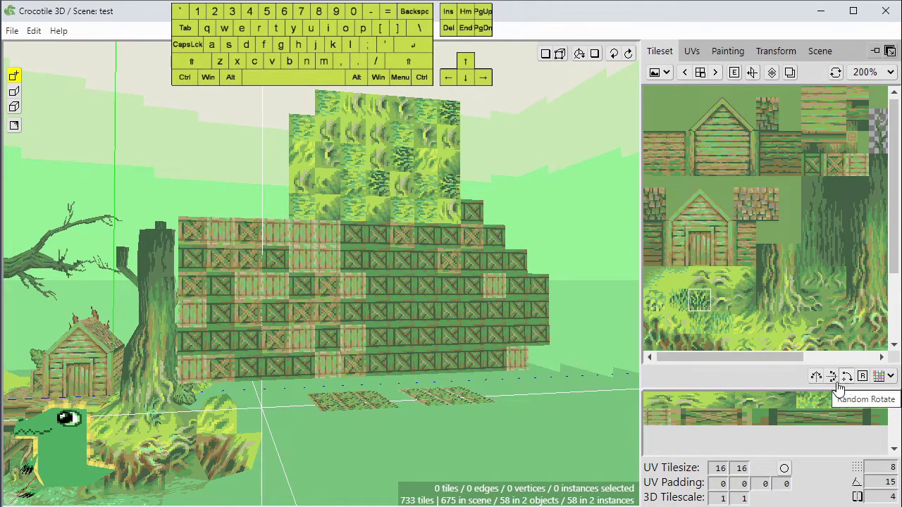
With the crate palette active, enable Random Rotate and draw a block of crate tiles above the tree trunk.
left_click(751, 418)
scroll(342, 261, "up", 2)
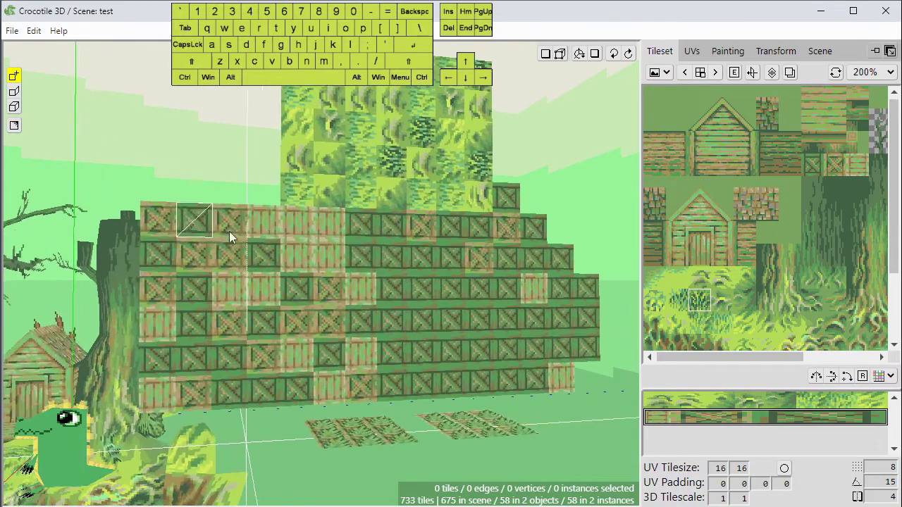
key("space")
left_click_drag(189, 223, 343, 377)
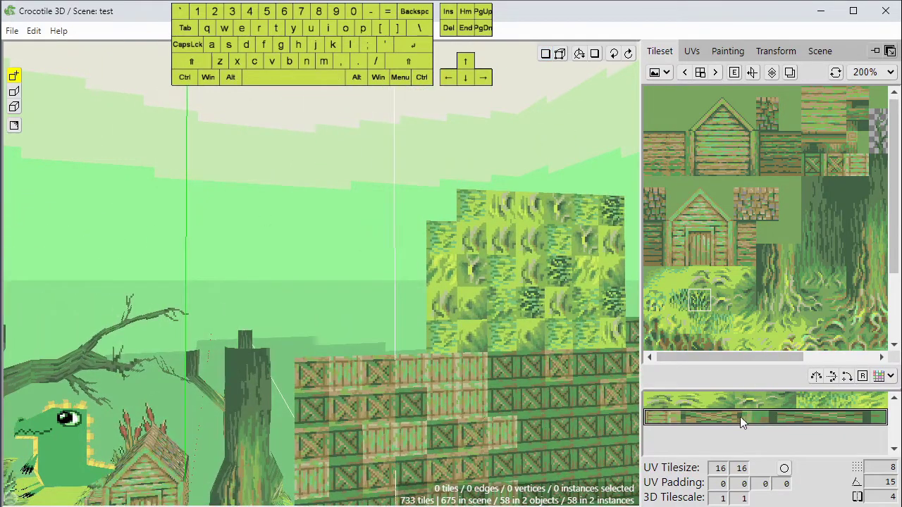
left_click(846, 377)
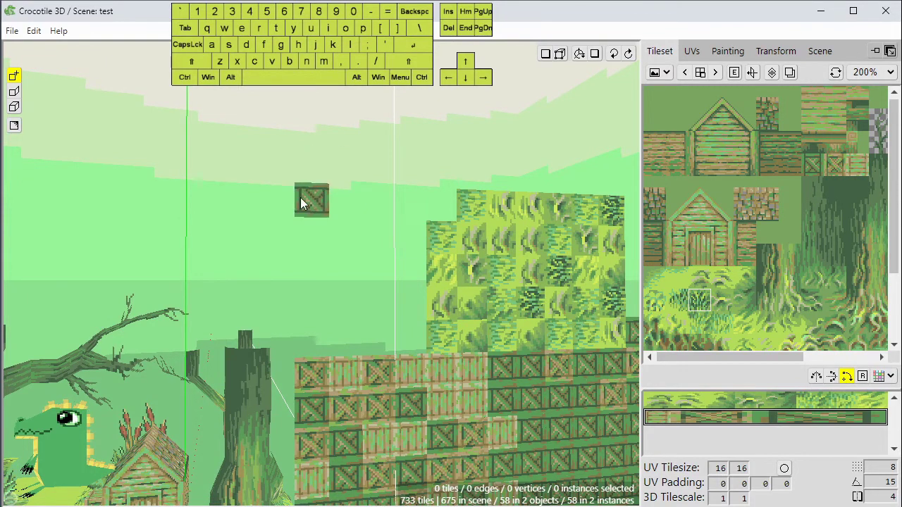
mouse_move(295, 247)
left_mouse_down()
mouse_move(237, 222)
mouse_move(326, 176)
mouse_move(262, 262)
mouse_move(356, 266)
mouse_move(257, 225)
mouse_move(325, 131)
mouse_move(220, 141)
mouse_move(204, 266)
mouse_move(249, 132)
mouse_move(189, 247)
mouse_move(184, 140)
mouse_move(318, 131)
mouse_move(182, 132)
left_mouse_up()
scroll(279, 189, "up", 4)
key("space")
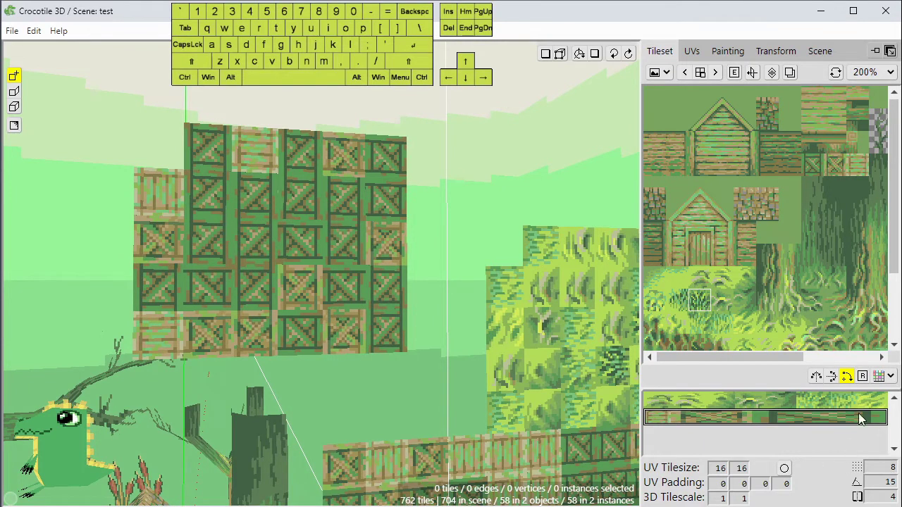
Enable both random flip options alongside Random Rotate and repaint the new crate block.
left_click(816, 376)
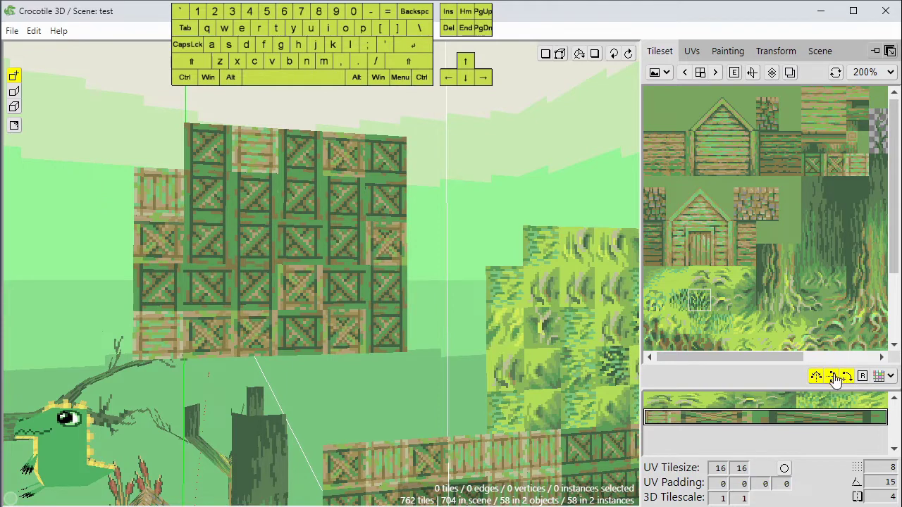
mouse_move(344, 201)
left_mouse_down()
mouse_move(195, 254)
mouse_move(345, 293)
mouse_move(279, 295)
left_mouse_up()
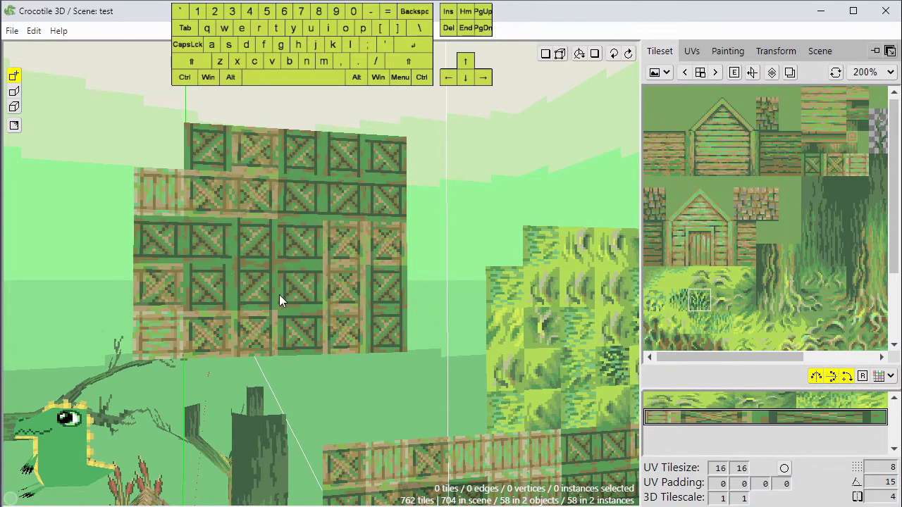
Turn off the random flips and rotation, and switch the palette mode from Random to sequential (S).
left_click(829, 380)
left_click(818, 379)
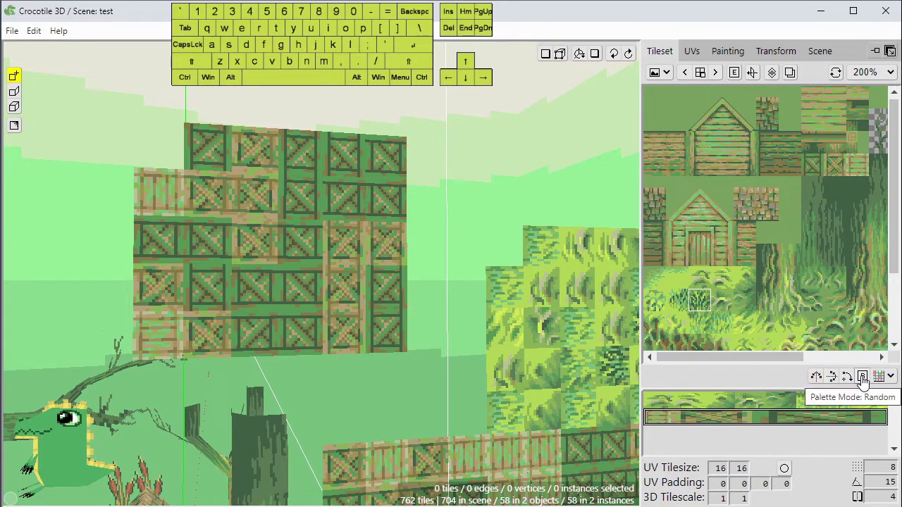
left_click(862, 376)
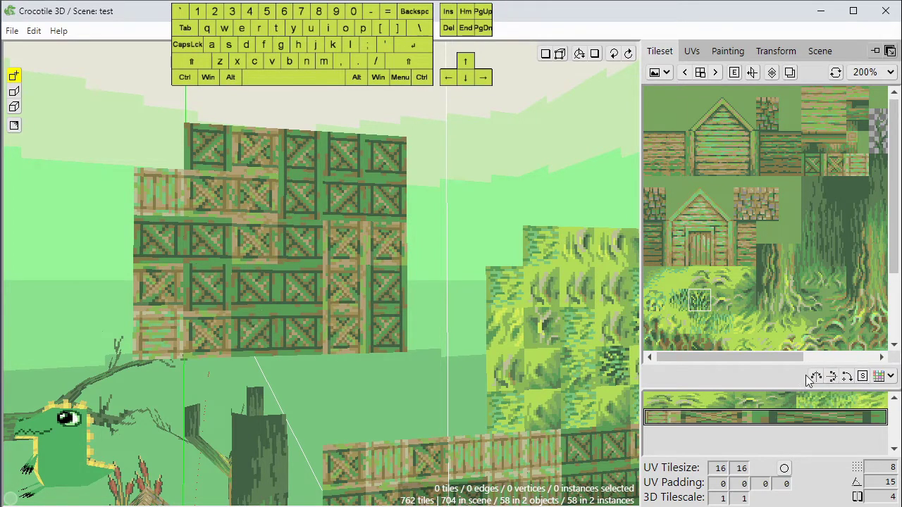
Try drawing long rows of crate tiles in palette sequence above the existing blocks, undoing the rows.
scroll(425, 198, "down", 3)
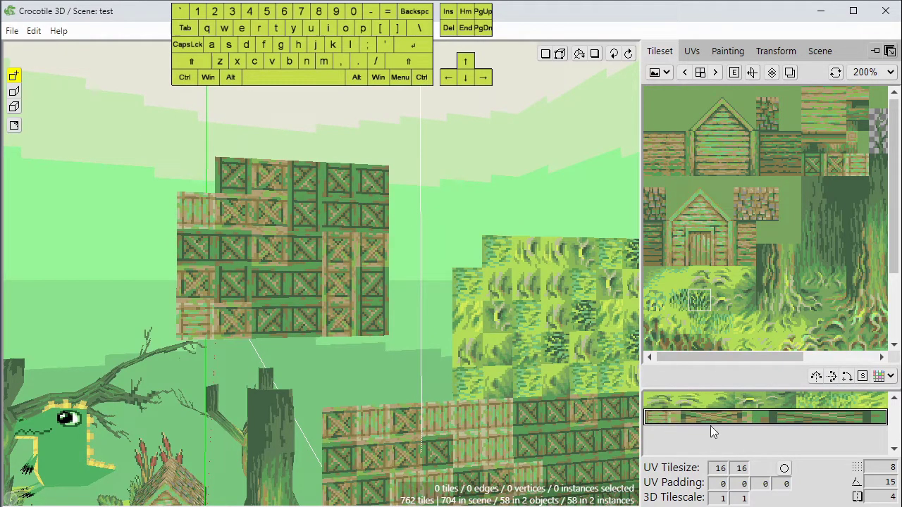
left_click_drag(427, 142, 629, 157)
key("space")
right_click_drag(581, 194, 541, 200)
scroll(541, 201, "down", 2)
left_click_drag(262, 157, 586, 171)
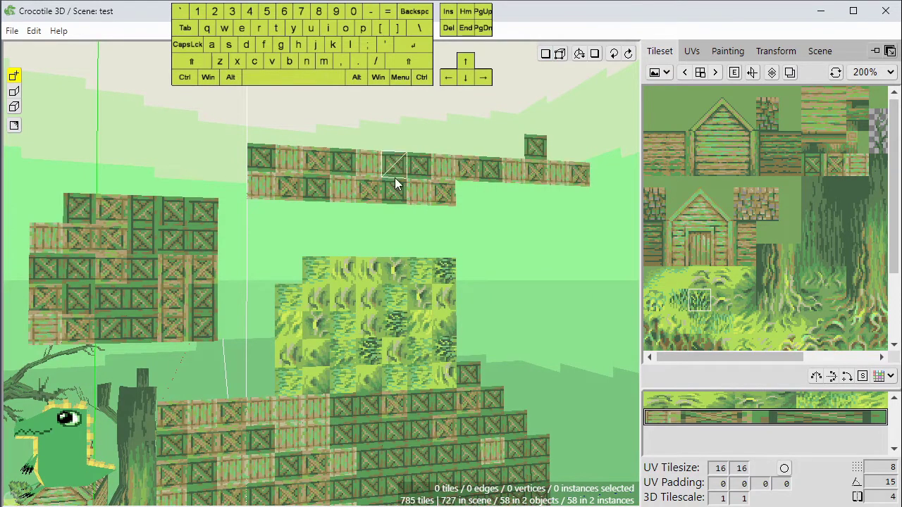
key("ctrl+z")
key("ctrl+z")
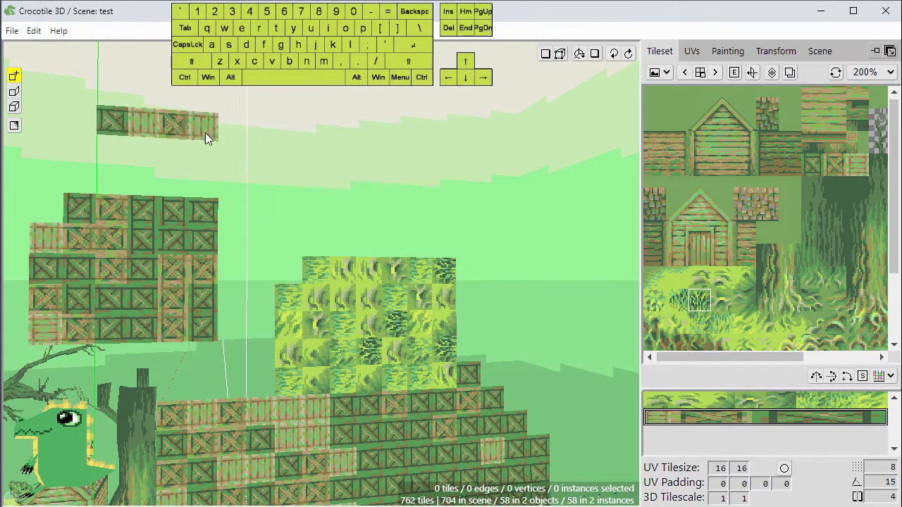
left_click_drag(205, 133, 557, 136)
key("ctrl+z")
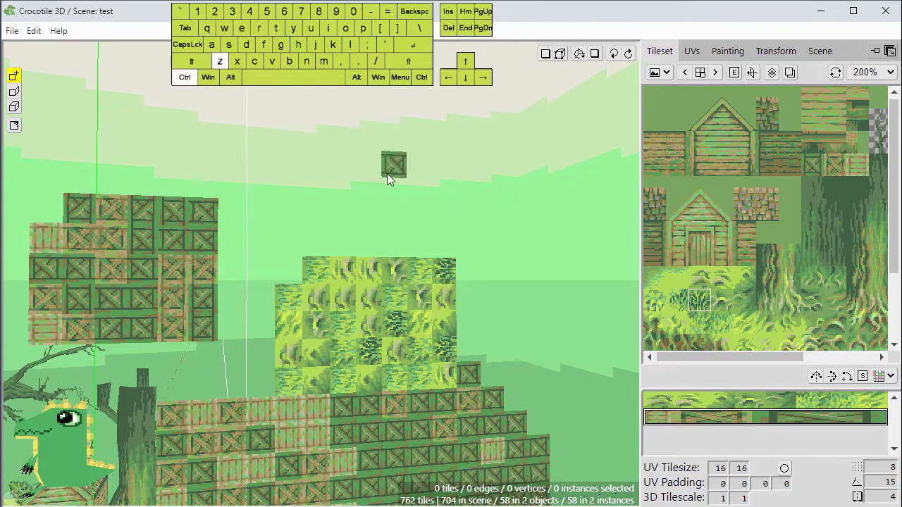
Place crate tiles one at a time in palette sequence above the grass block: two six-tile rows with a two-wide column on top.
left_click(311, 141)
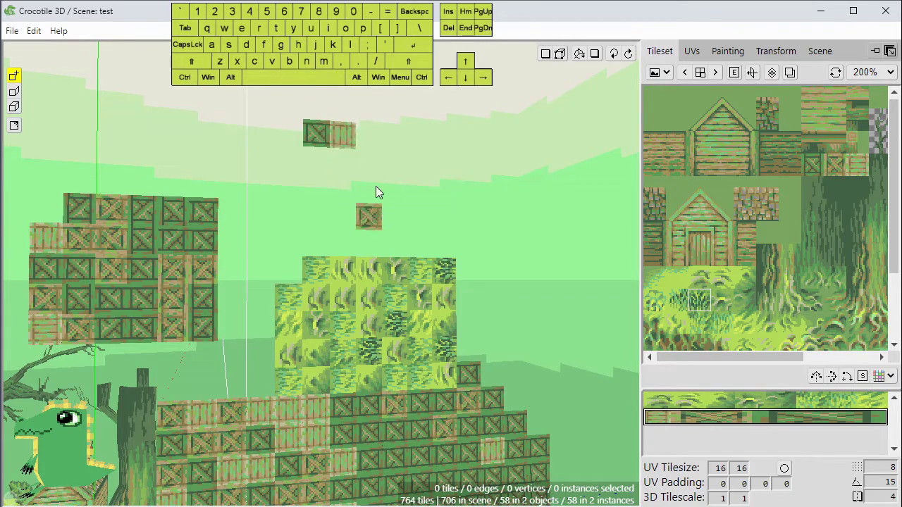
left_click(374, 139)
left_click(322, 171)
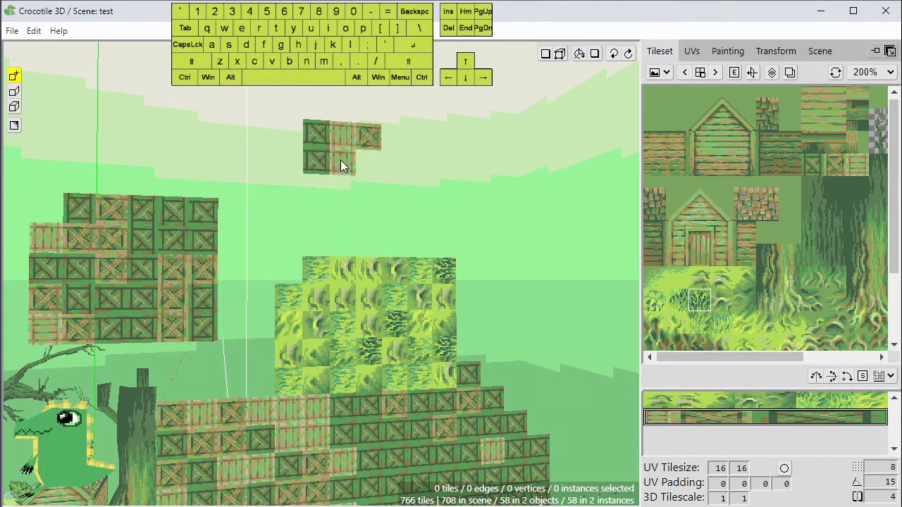
left_click(342, 163)
left_click(369, 171)
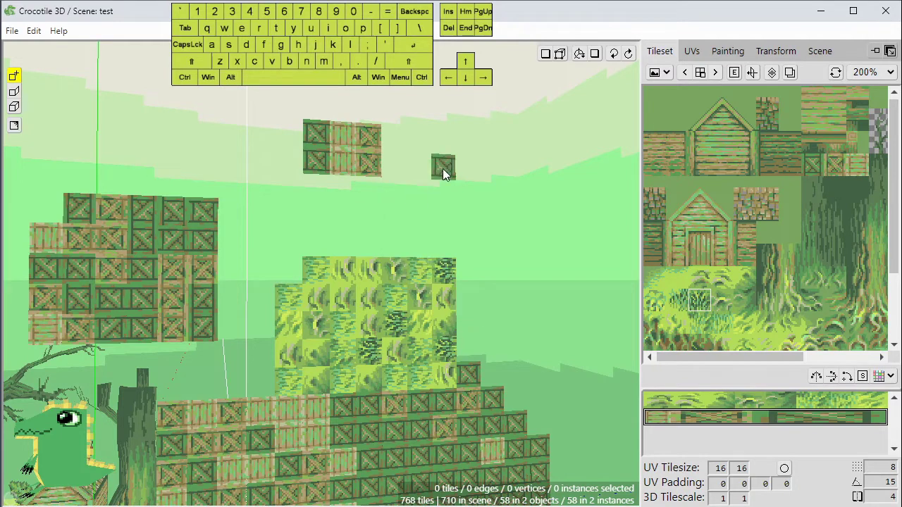
left_click(420, 146)
left_click(398, 144)
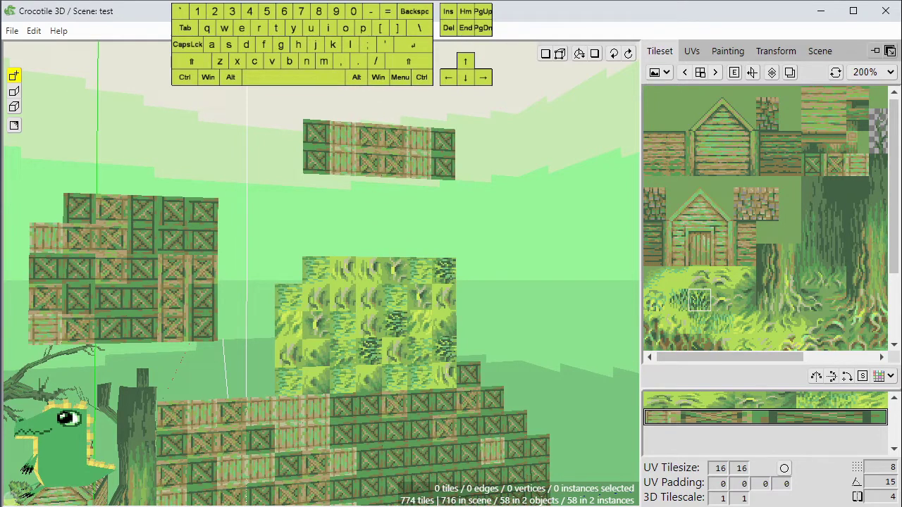
left_click(368, 105)
left_click(369, 92)
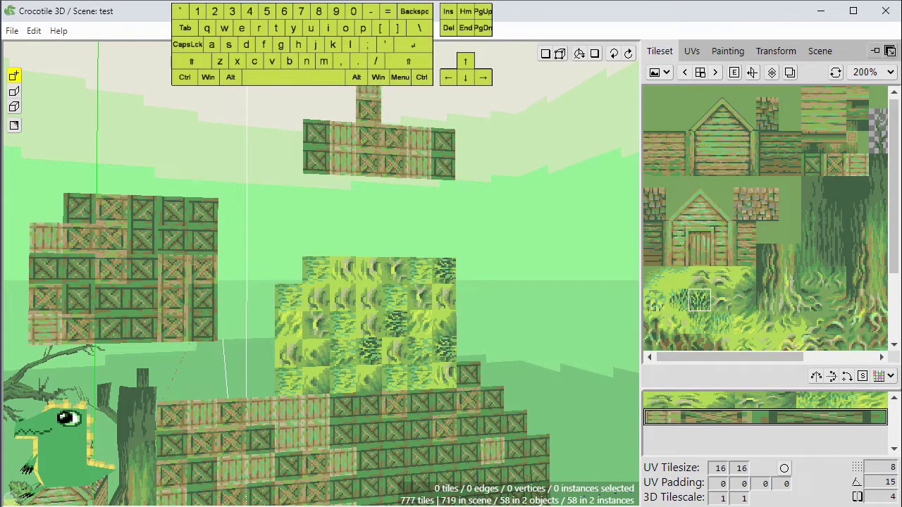
left_click(392, 90)
left_click(393, 103)
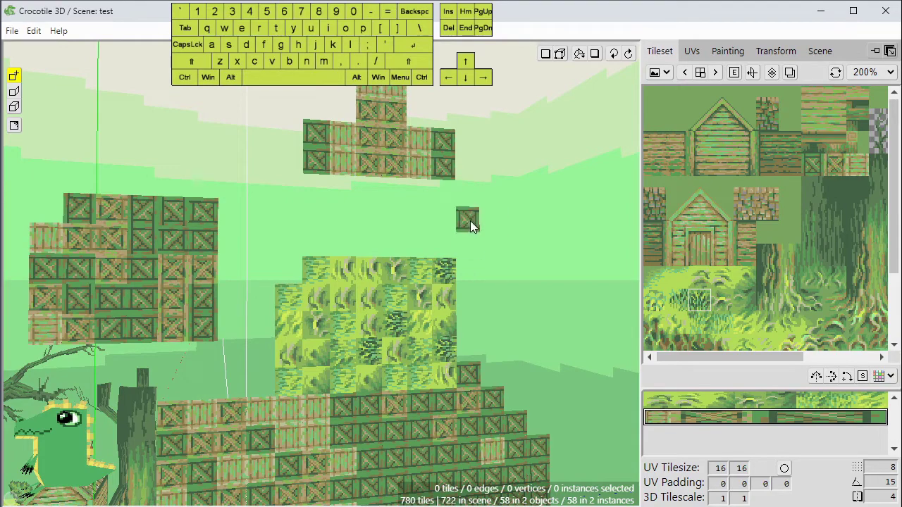
Reload the recent test scene, discarding the unsaved changes.
key("space")
left_click_drag(470, 221, 457, 225)
right_click_drag(457, 224, 469, 300)
left_click_drag(469, 301, 458, 299)
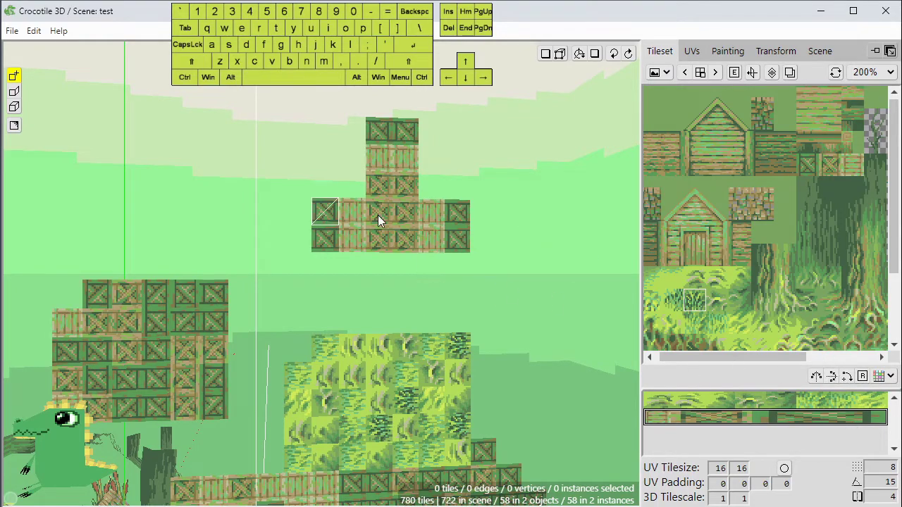
key("space")
scroll(234, 297, "down", 3)
right_click_drag(233, 395, 249, 321)
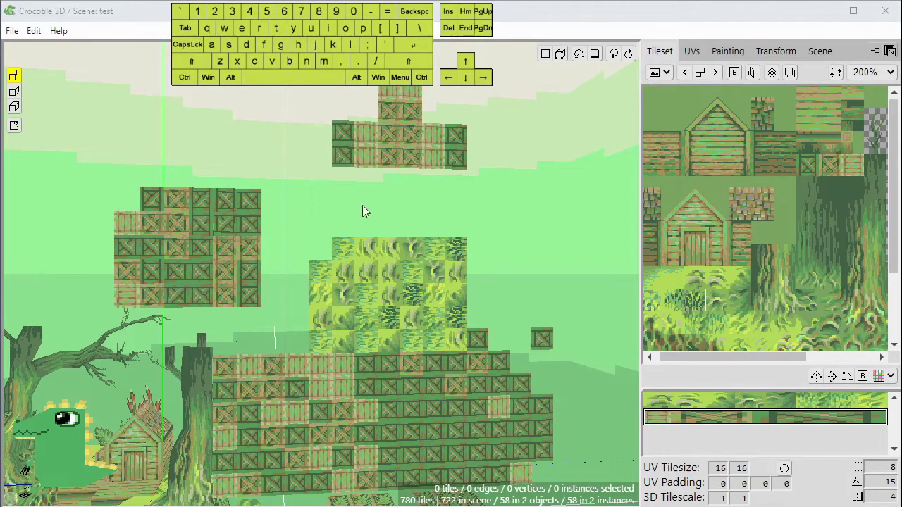
left_click(10, 34)
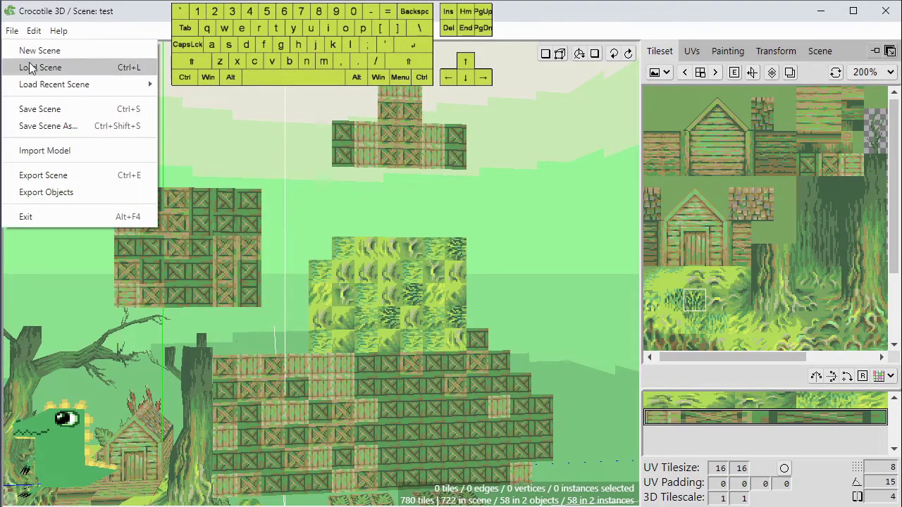
mouse_move(45, 84)
left_click(166, 84)
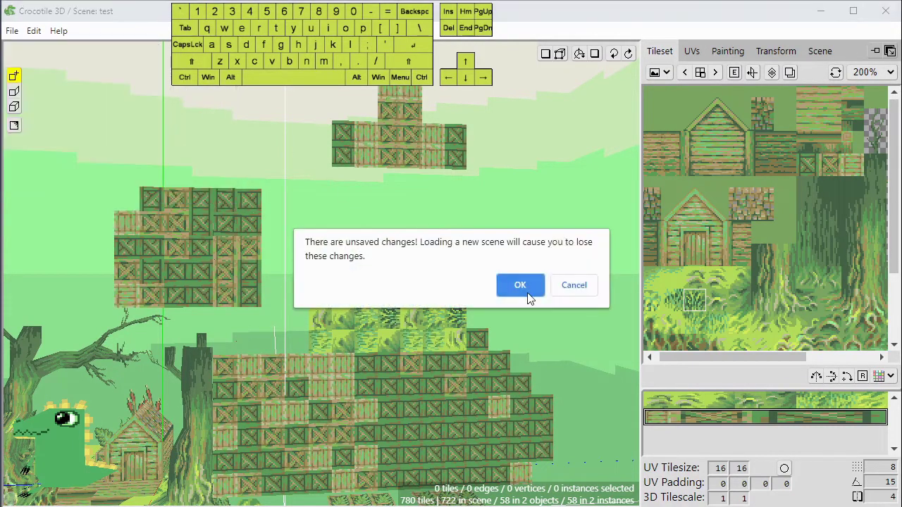
left_click(517, 286)
Open the UV editor for the reloaded swamp scene and enlarge its texture view to 150%.
key("space")
left_click_drag(389, 295, 366, 286)
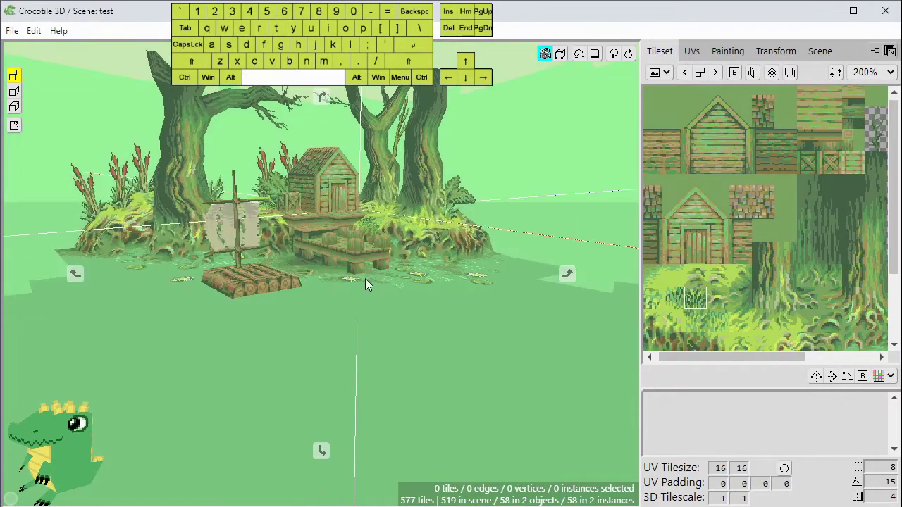
right_click_drag(366, 286, 366, 345)
scroll(370, 195, "up", 4)
right_click_drag(371, 195, 367, 159)
left_click_drag(366, 159, 324, 146)
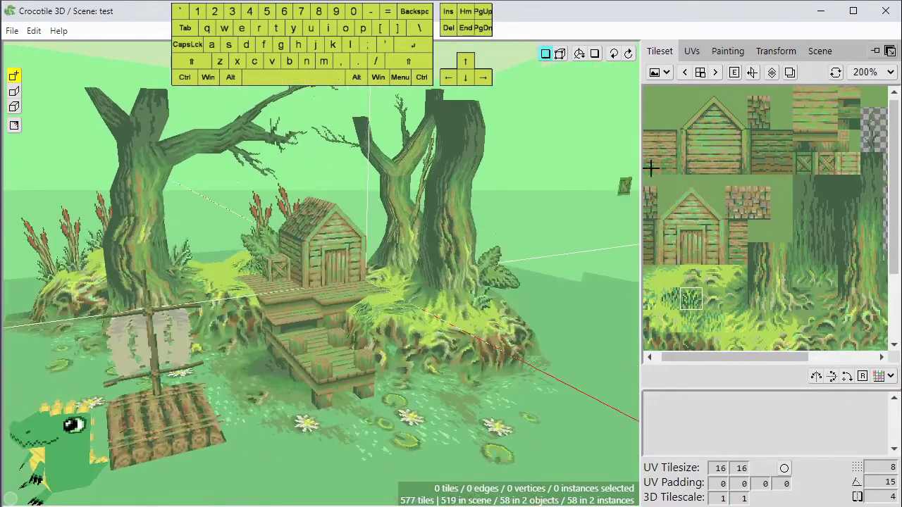
left_click(697, 56)
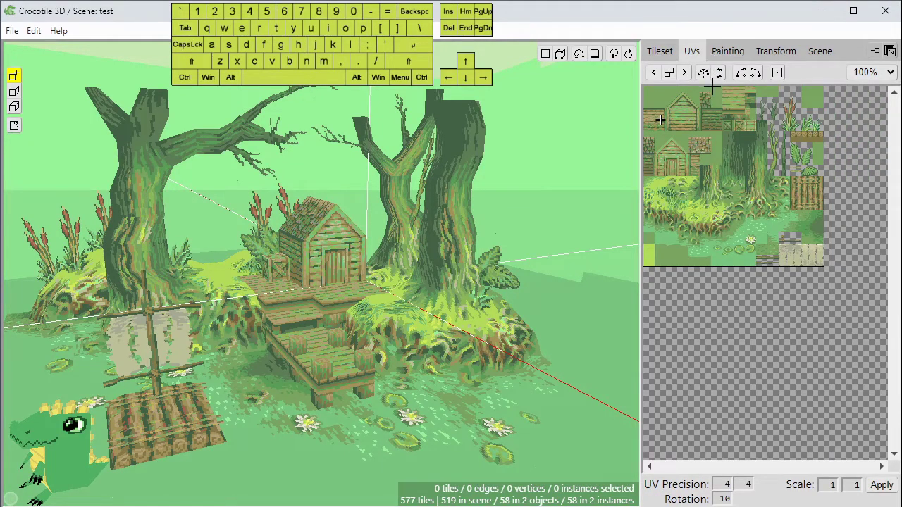
scroll(555, 176, "up", 1)
key("space")
right_click_drag(534, 212, 540, 199)
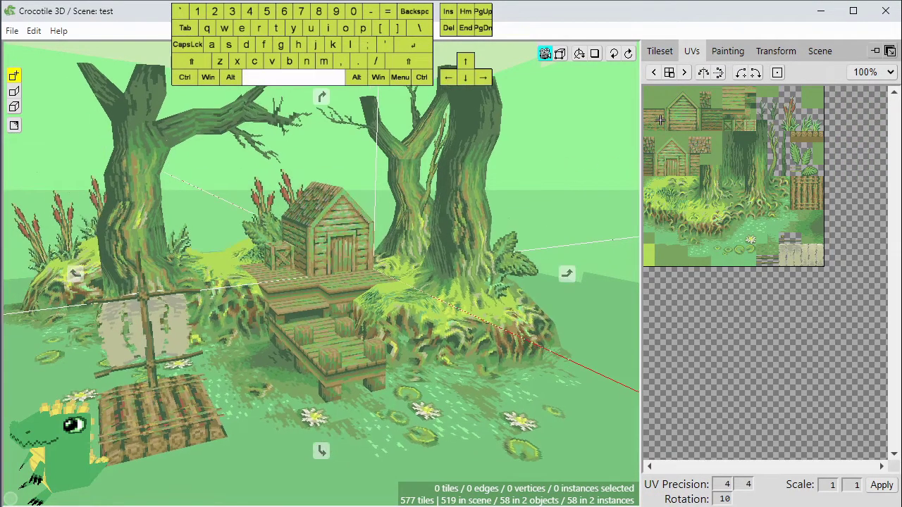
scroll(534, 214, "up", 1)
left_click_drag(534, 214, 534, 217)
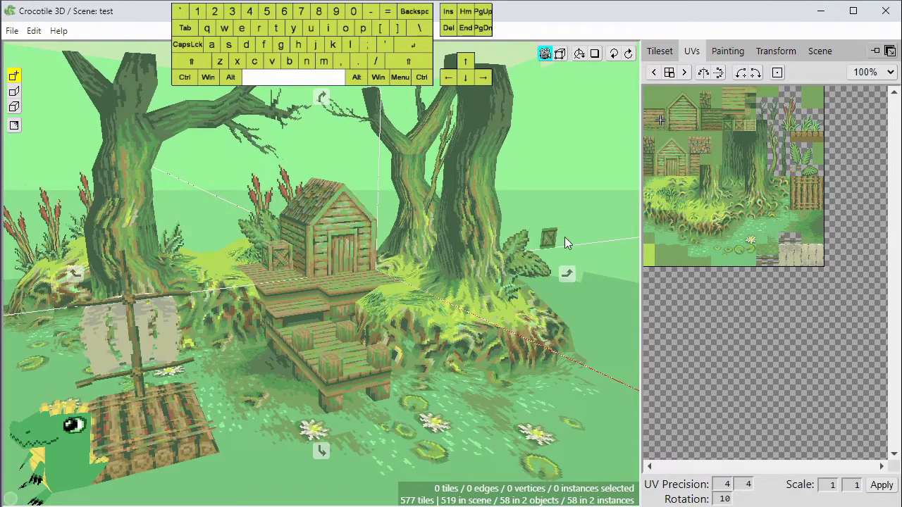
key("space")
right_click_drag(565, 209, 529, 202)
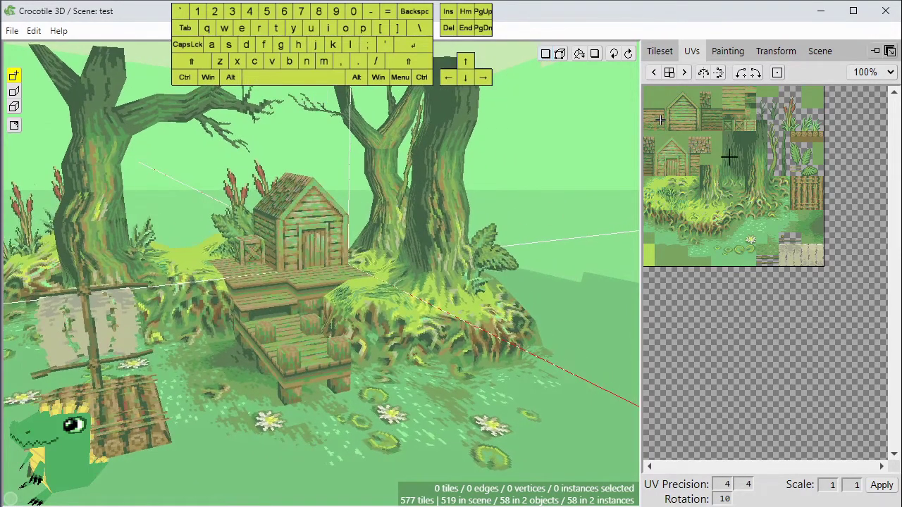
scroll(705, 159, "up", 1)
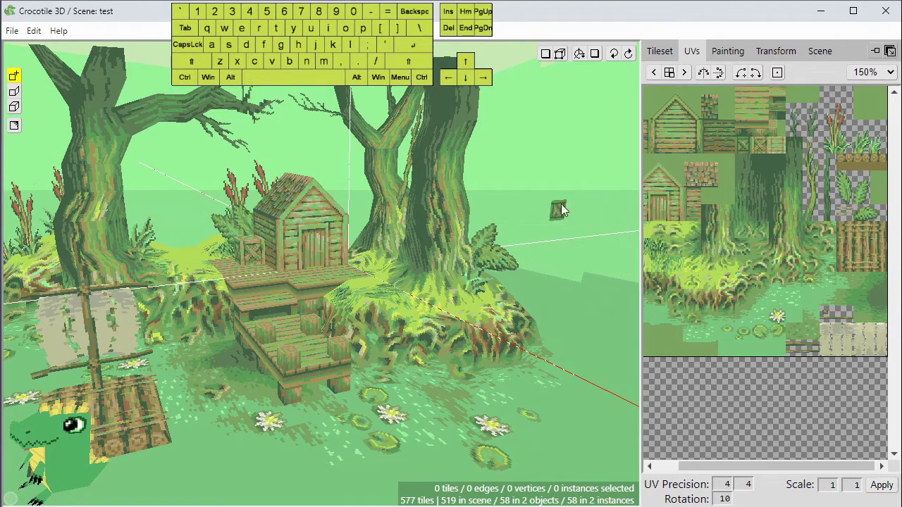
Enter edit mode and select the leafy plant and grass tiles beside the large tree trunk.
key("Tab")
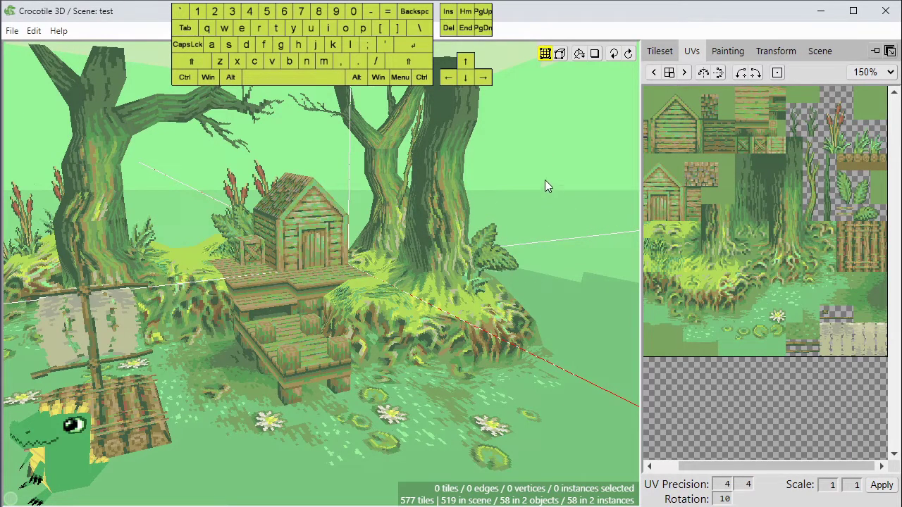
key("shift")
left_click_drag(583, 210, 471, 299, "shift")
middle_click_drag(544, 266, 503, 275)
scroll(486, 289, "up", 4)
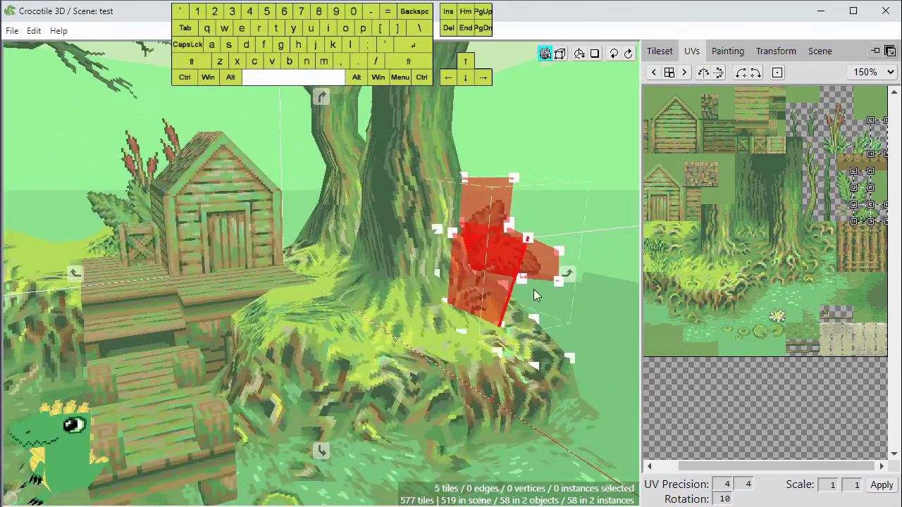
middle_click_drag(599, 293, 529, 296)
right_click_drag(529, 296, 539, 274)
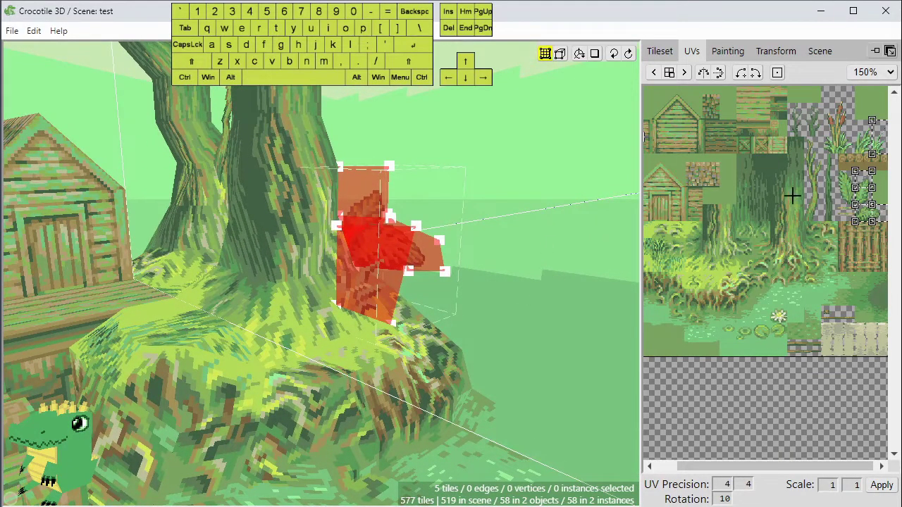
Select the UVs of the grass tile by the trunk and move them onto the taller neighbouring grass clump in the texture.
key("space")
left_click_drag(813, 179, 633, 239)
scroll(809, 187, "up", 2)
key("space")
left_click_drag(777, 229, 738, 225)
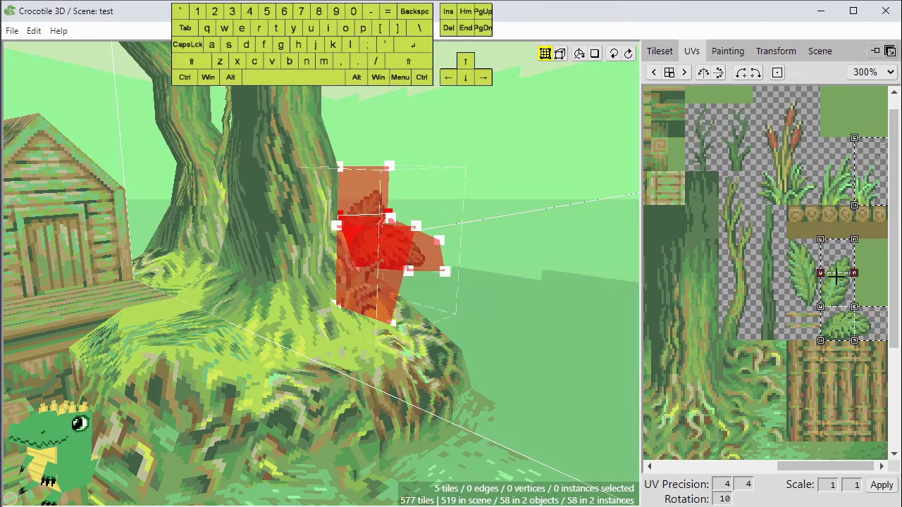
key("space")
scroll(835, 217, "down", 1)
scroll(834, 211, "up", 1)
key("space")
left_click_drag(859, 190, 726, 220)
left_click_drag(817, 190, 791, 220)
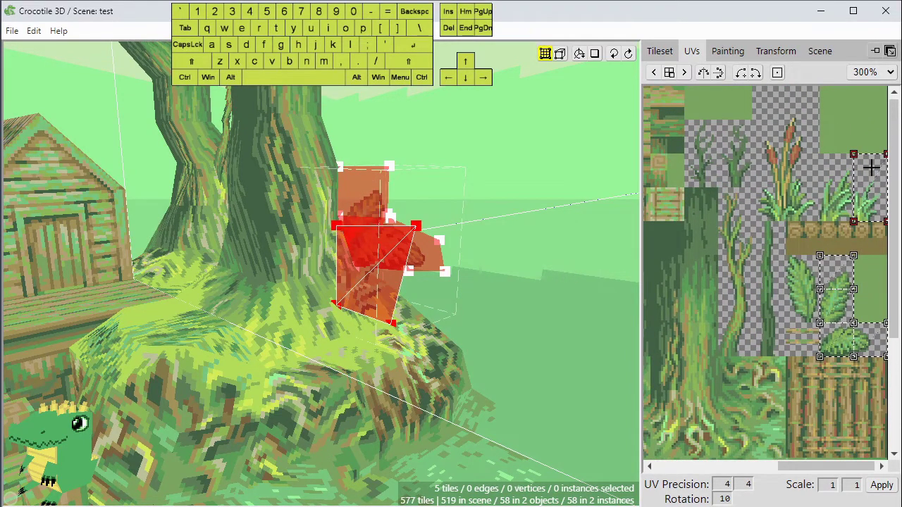
scroll(874, 199, "up", 1)
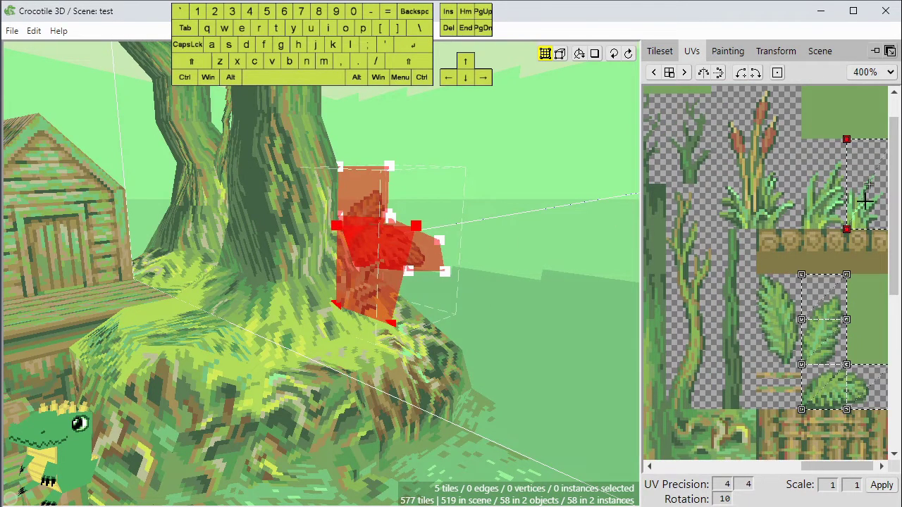
left_click_drag(865, 201, 824, 201)
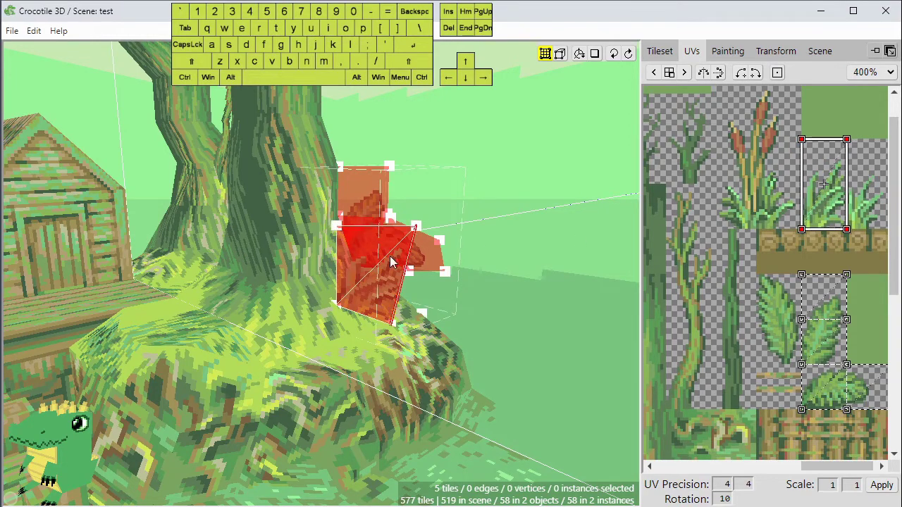
Move the grass tile's UVs onto the cattail and stretch their left and top edges to cover the whole plant.
scroll(398, 289, "up", 3)
right_click_drag(398, 289, 315, 312)
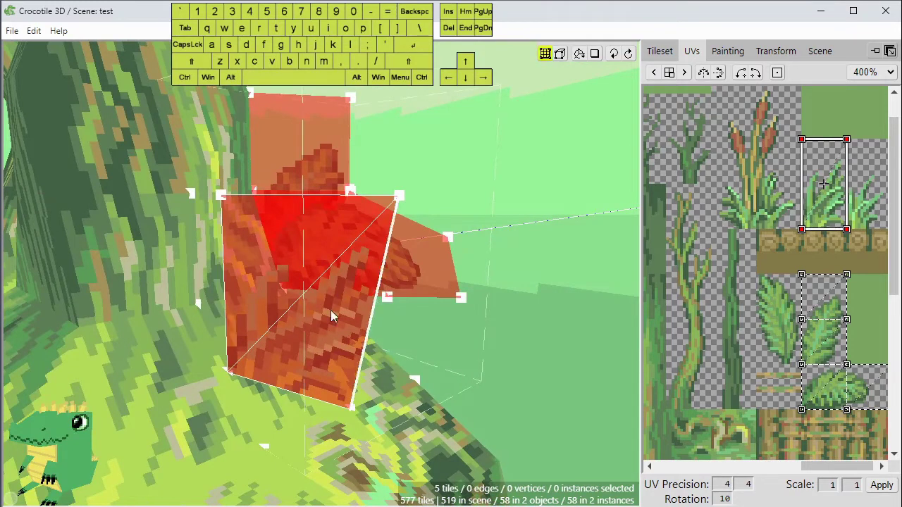
left_click_drag(814, 188, 862, 195)
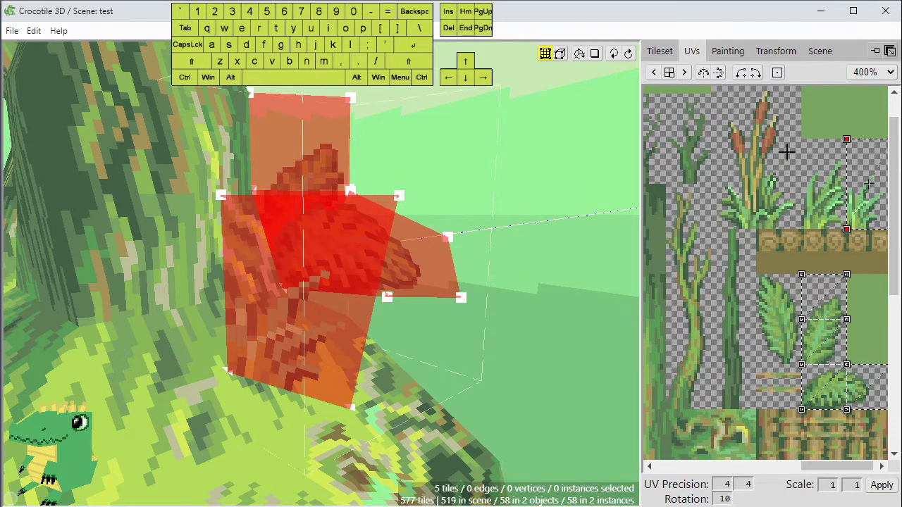
left_click_drag(864, 171, 780, 180)
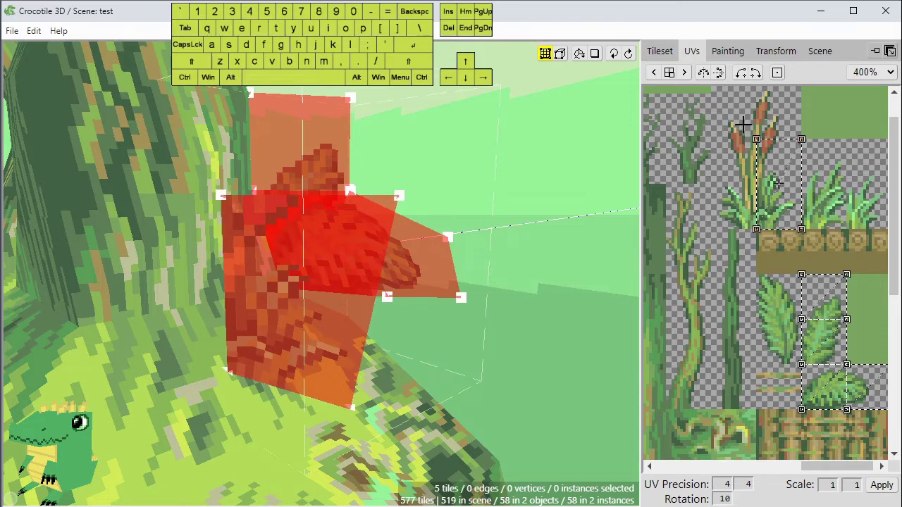
left_click_drag(743, 125, 771, 251)
left_click_drag(756, 184, 711, 184)
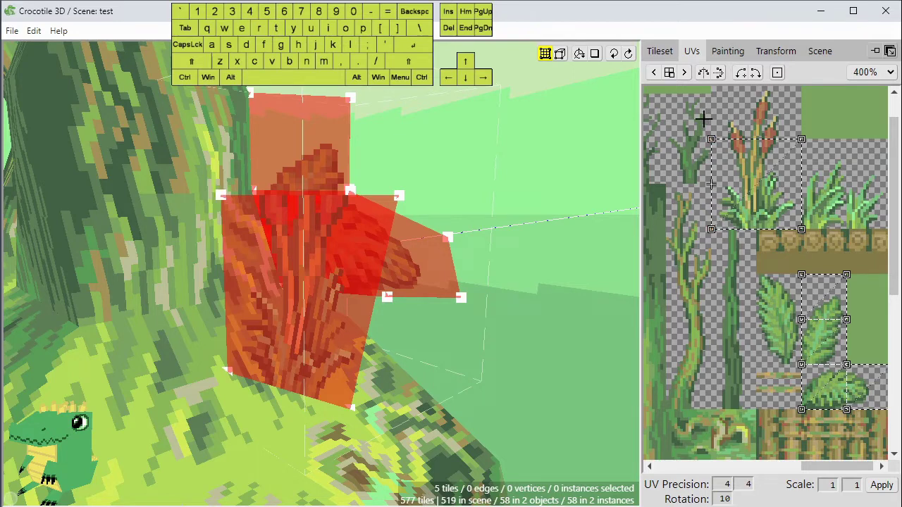
left_click_drag(687, 124, 801, 110)
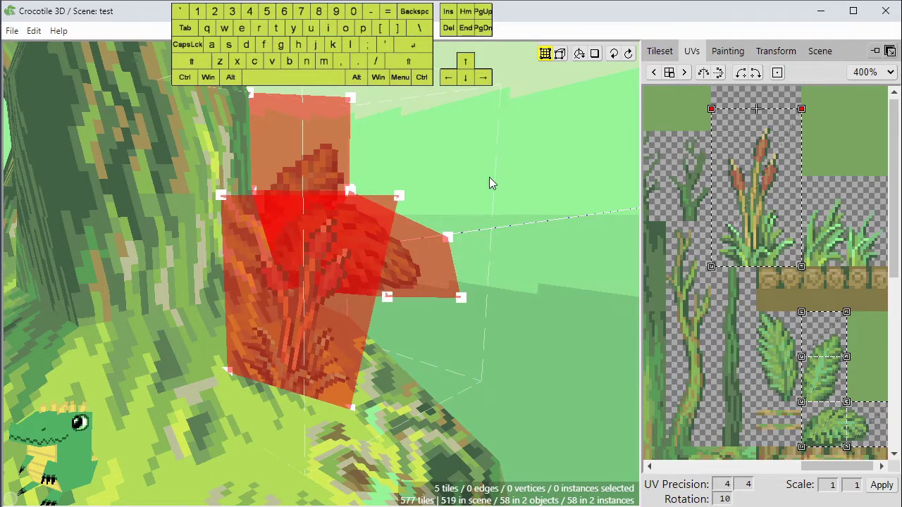
Deselect the tiles, inspect the cattail beside the trunk, and undo its UV changes.
key("ctrl+d")
key("space")
left_click_drag(473, 368, 486, 331)
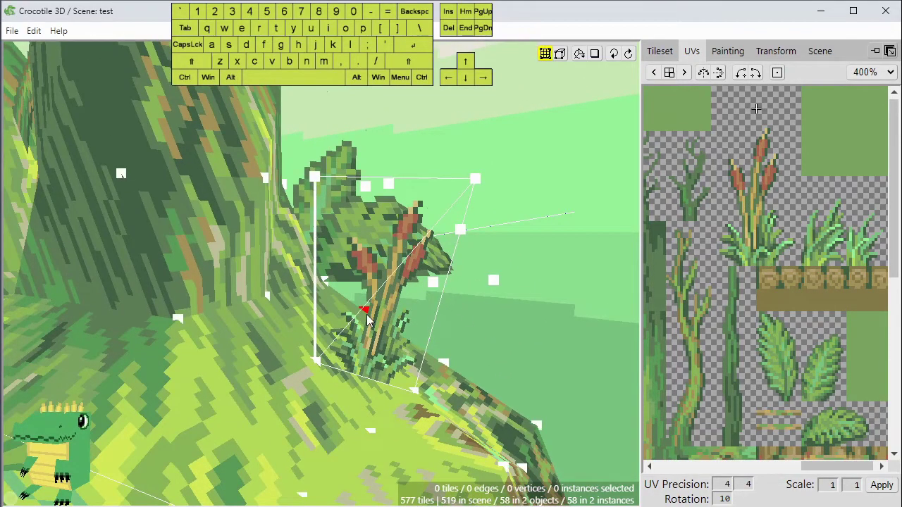
key("space")
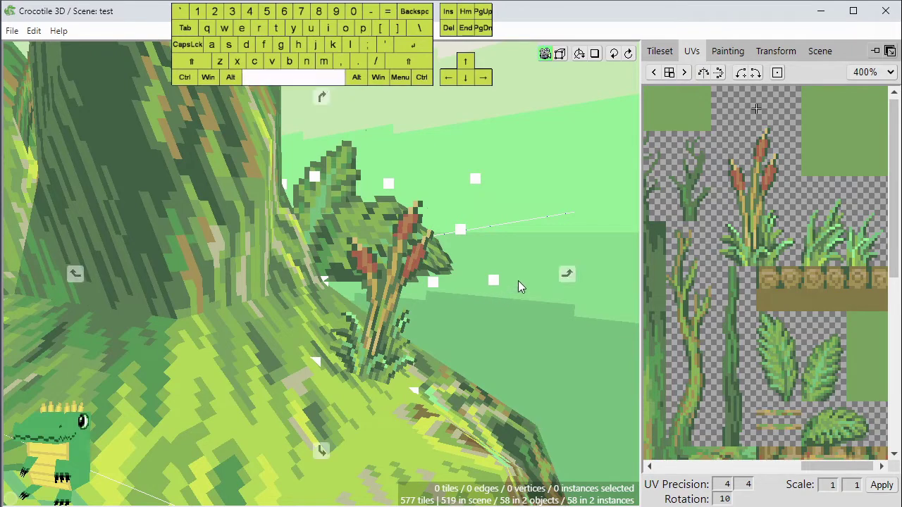
mouse_move(518, 281)
left_mouse_down()
mouse_move(465, 287)
mouse_move(513, 296)
left_mouse_up()
key("ctrl+z")
key("ctrl+z")
key("ctrl+z")
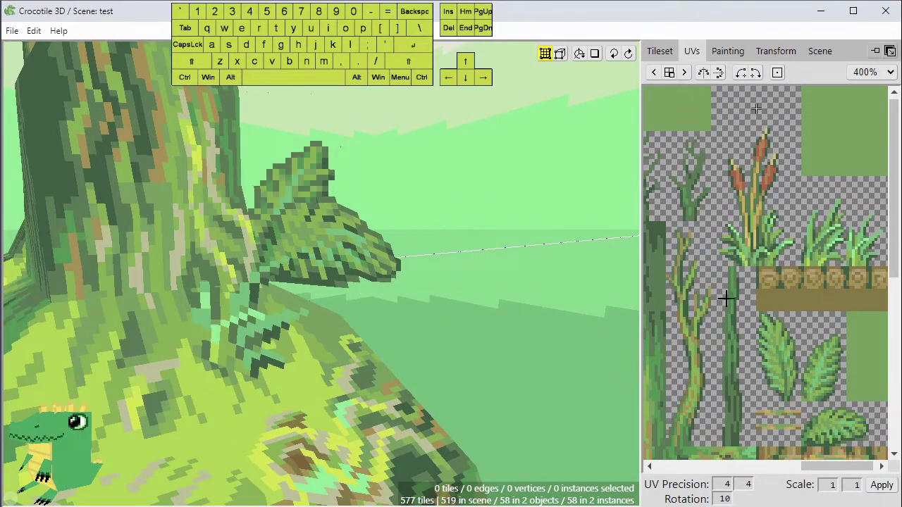
Reselect the grass tile by the trunk, move its UVs onto the cattail's right half, and nudge them at UV precision 1 by 1.
left_click(265, 294)
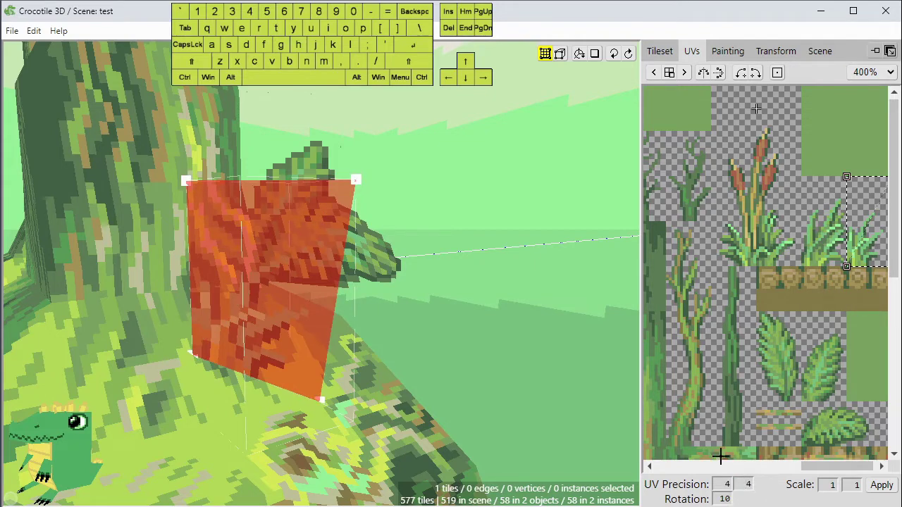
left_click_drag(855, 209, 775, 212)
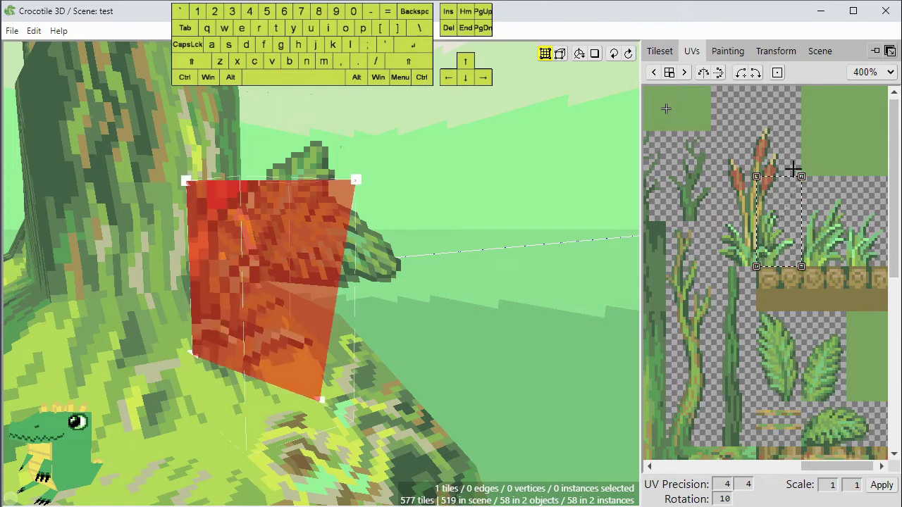
mouse_move(761, 178)
left_mouse_down()
mouse_move(751, 157)
mouse_move(789, 141)
mouse_move(755, 165)
left_mouse_up()
mouse_move(791, 240)
left_mouse_down()
mouse_move(795, 227)
mouse_move(810, 235)
mouse_move(793, 244)
left_mouse_up()
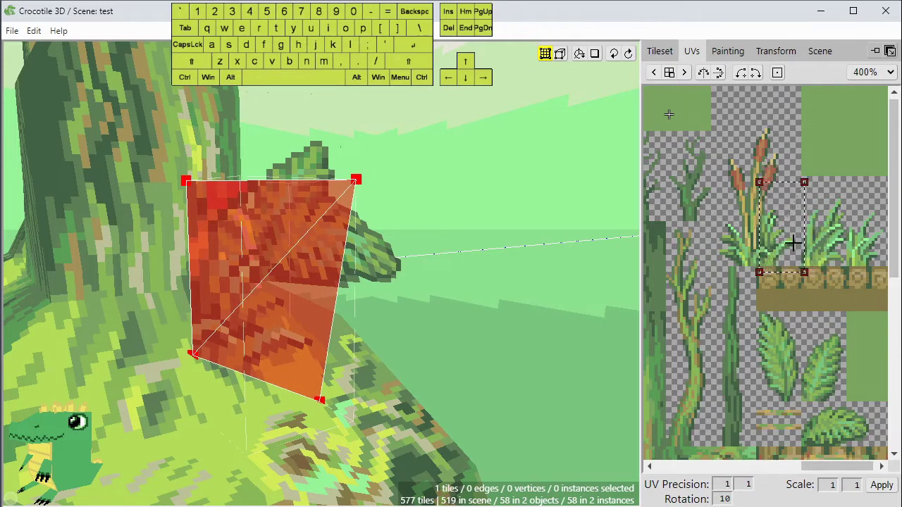
Try a UV precision of 0.1 by 0.1 by moving the grass tile's UVs over the cattail's leaves, and undo the move.
scroll(794, 241, "up", 5)
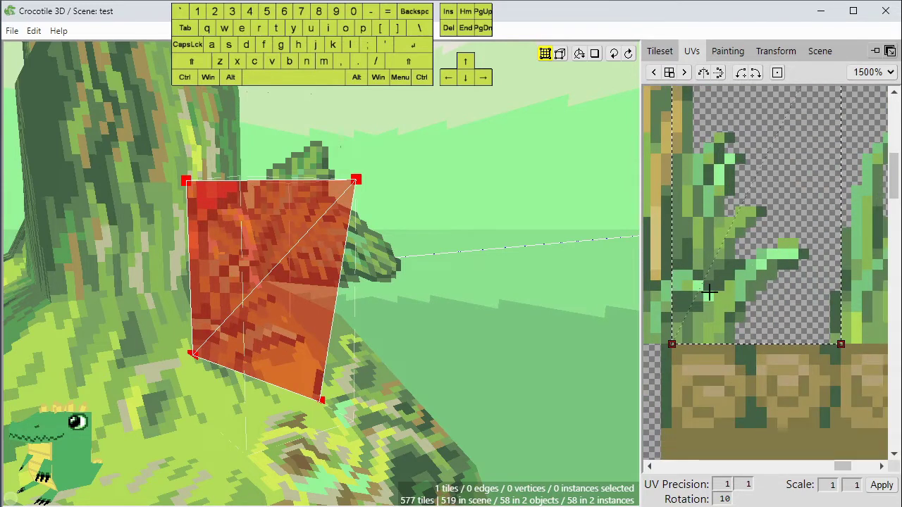
middle_click_drag(710, 291, 765, 288)
mouse_move(765, 288)
left_mouse_down()
mouse_move(755, 289)
mouse_move(753, 308)
mouse_move(775, 308)
mouse_move(783, 329)
mouse_move(797, 316)
mouse_move(758, 298)
left_mouse_up()
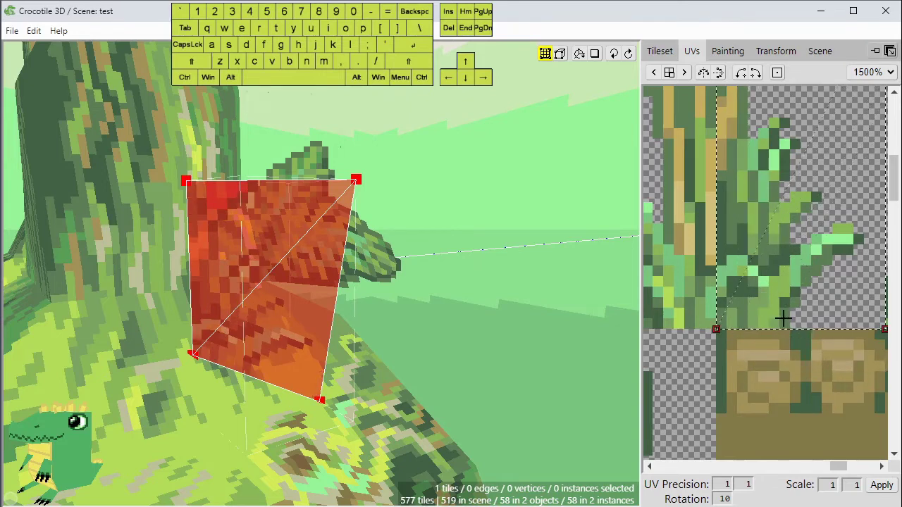
left_click(775, 344)
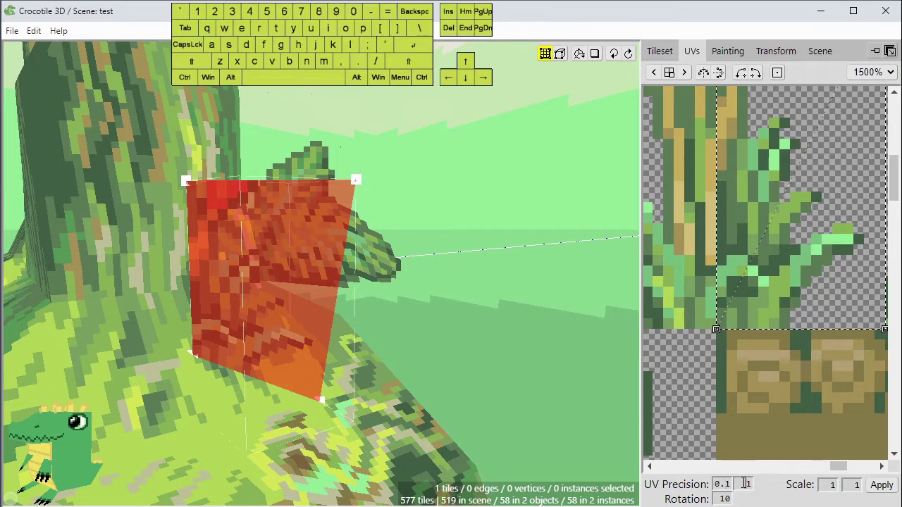
type("0.")
left_click_drag(767, 364, 799, 312)
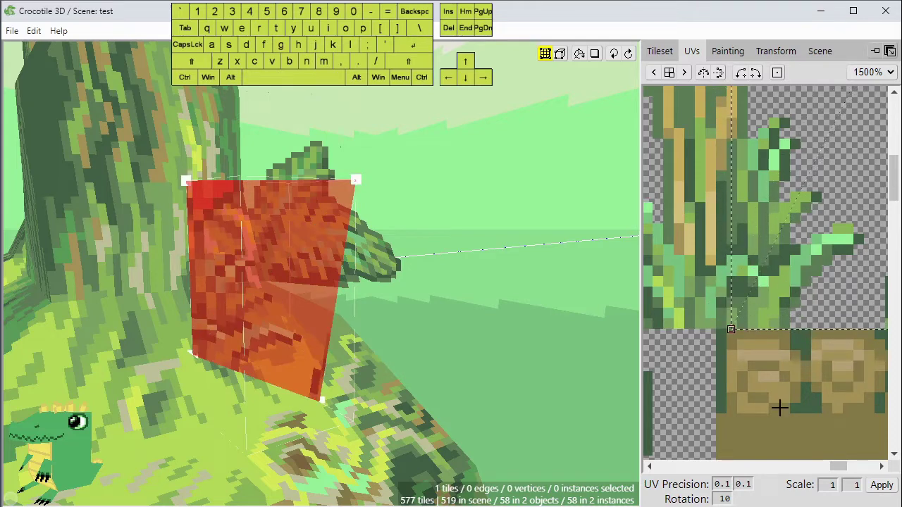
key("ctrl+z")
Set the UV precision to 4 by 4 and move the grass tile's UVs over the cattail in snapped increments.
type("1")
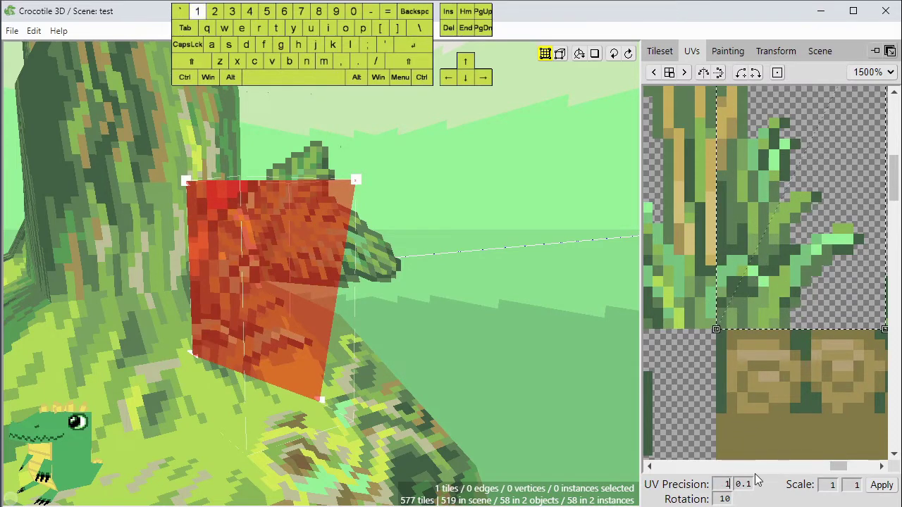
type("4")
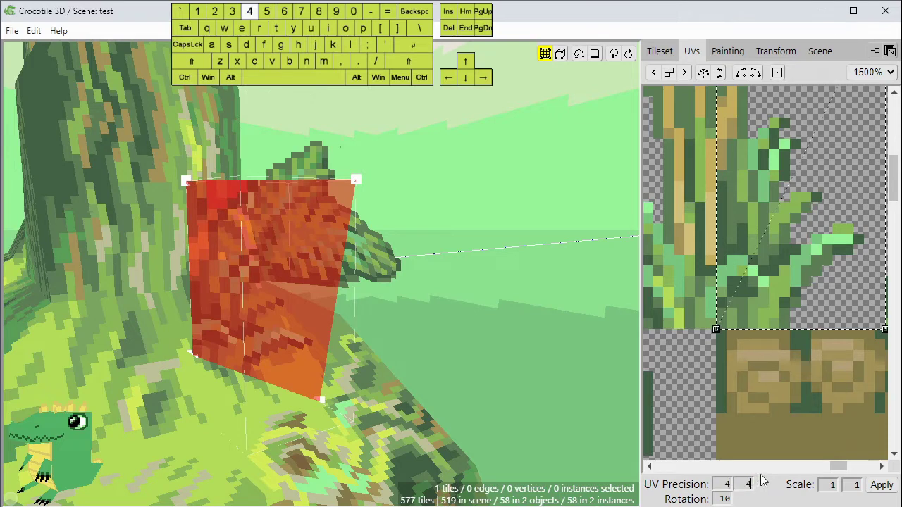
left_click_drag(755, 286, 766, 271)
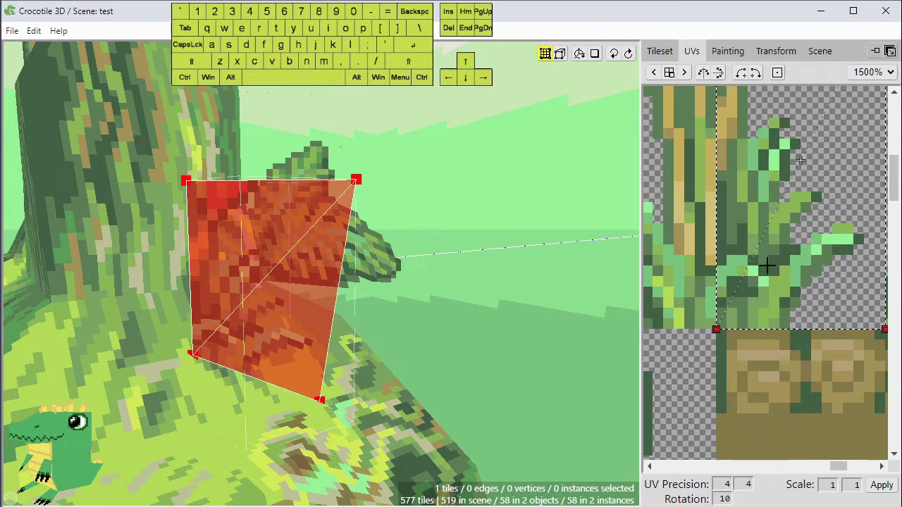
left_click_drag(800, 160, 758, 202)
left_click_drag(720, 267, 770, 206, "ctrl")
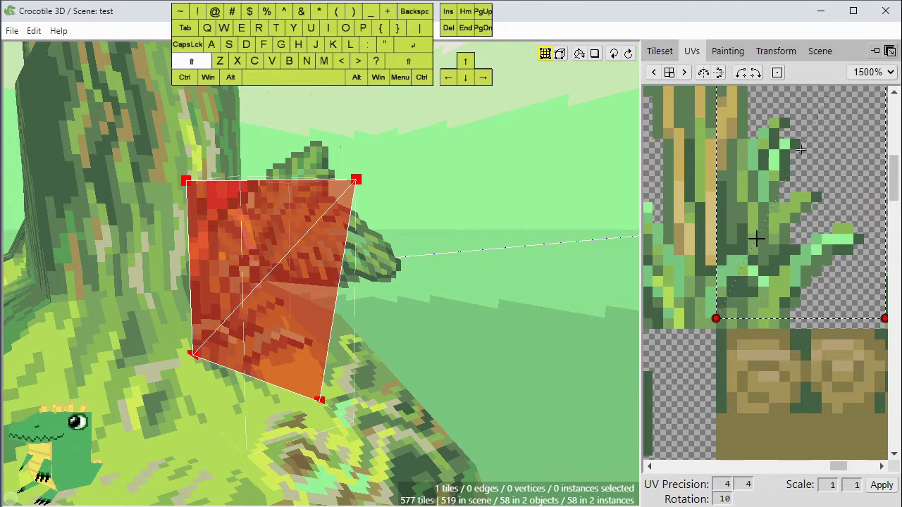
key("shift")
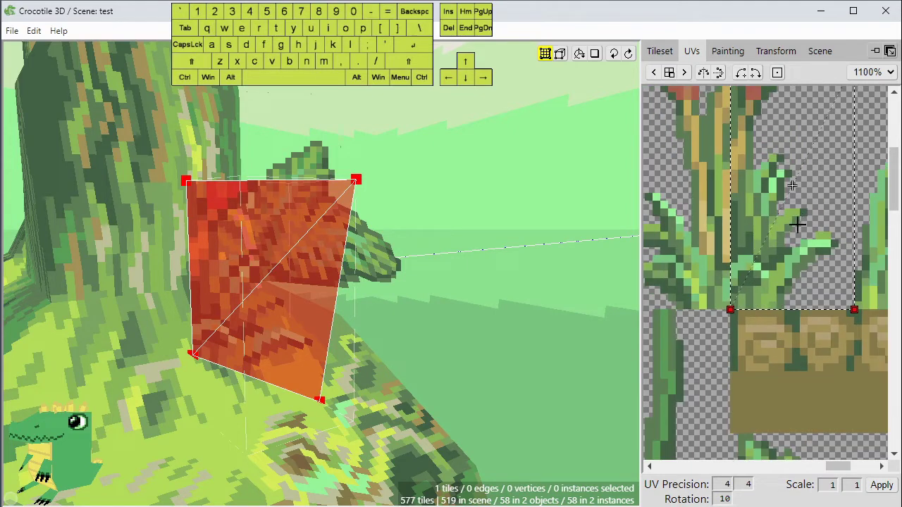
Undo the grass tile's UV moves back to the small grass clump.
scroll(781, 234, "down", 1)
scroll(782, 212, "down", 4)
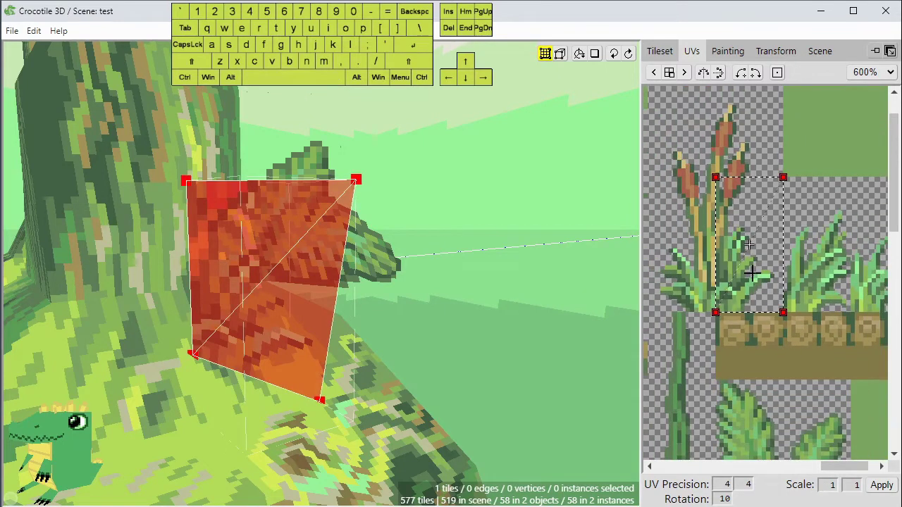
left_click(703, 164)
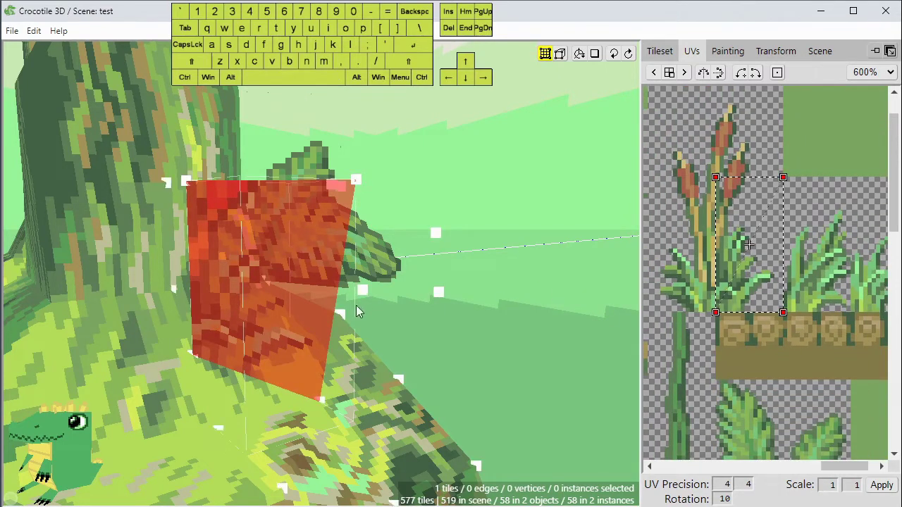
key("ctrl+z")
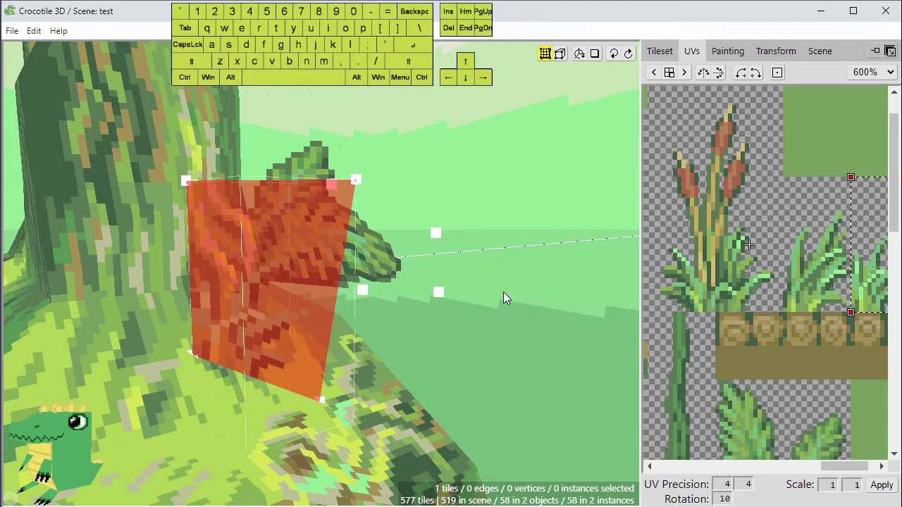
Add the two round-leaf tiles beside the trunk to the tile selection.
scroll(503, 292, "down", 2)
left_click(385, 270)
key("space")
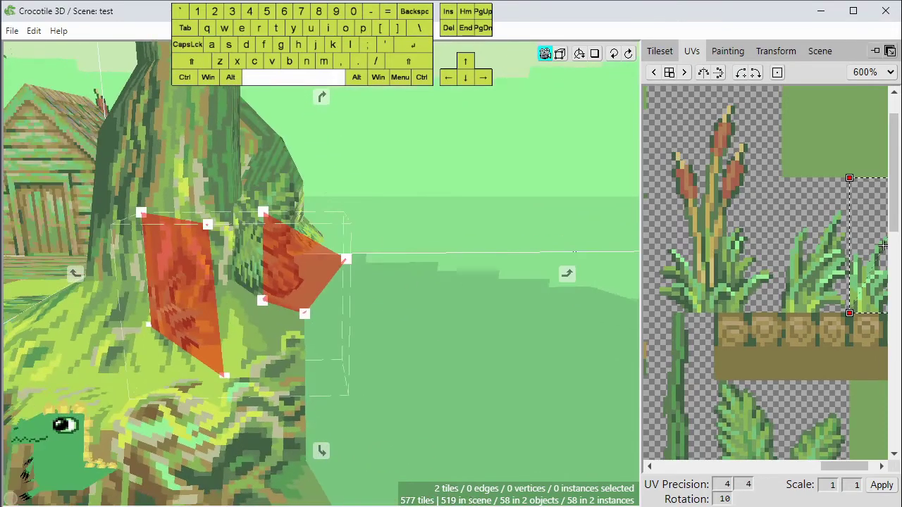
left_click(248, 255)
scroll(403, 310, "down", 1)
scroll(797, 354, "down", 2)
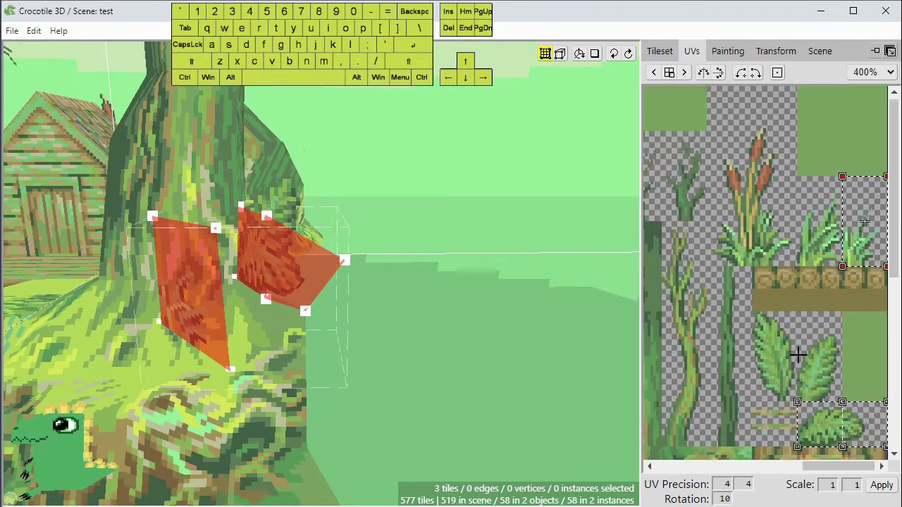
Select the UVs of all three tiles and move them together up and to the left across the texture.
key("space")
left_click_drag(841, 345, 734, 307)
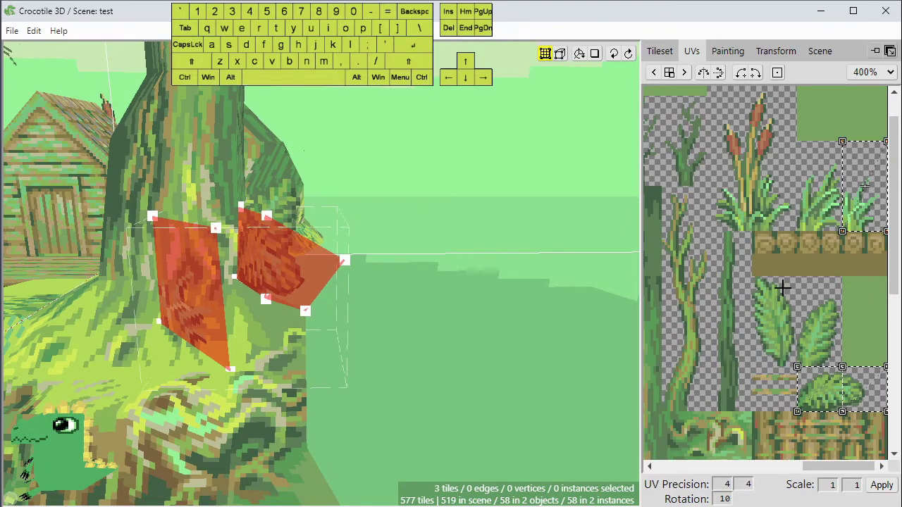
key("ctrl+a")
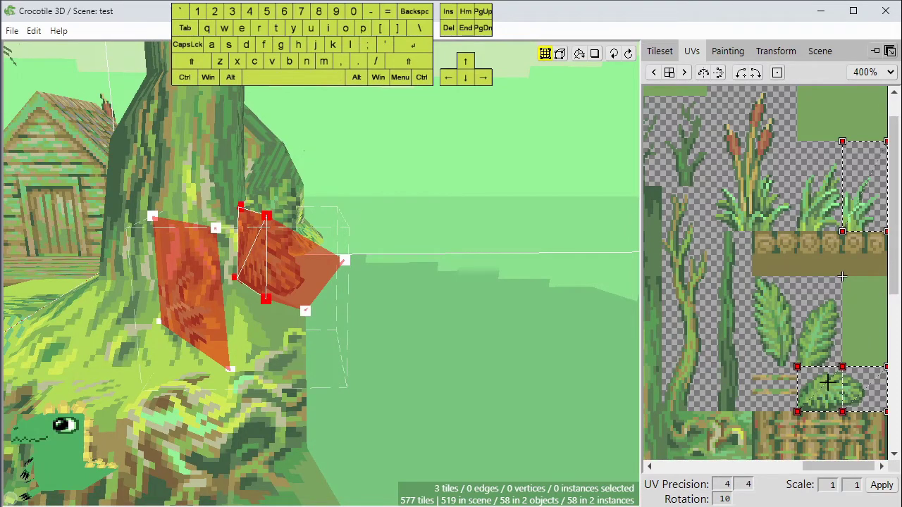
left_click_drag(828, 382, 795, 372)
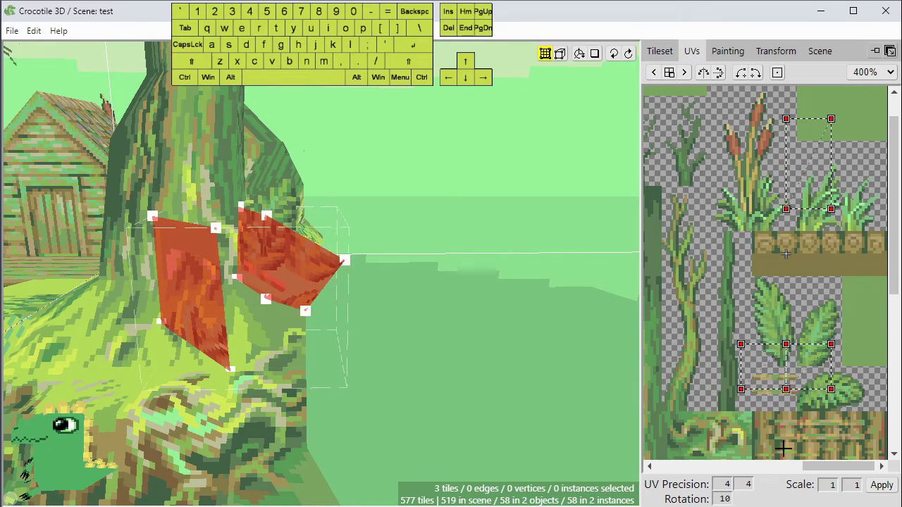
Scale all three tiles' UVs by 2 by 1 and shift them slightly down and to the left.
type("2")
left_click(877, 483)
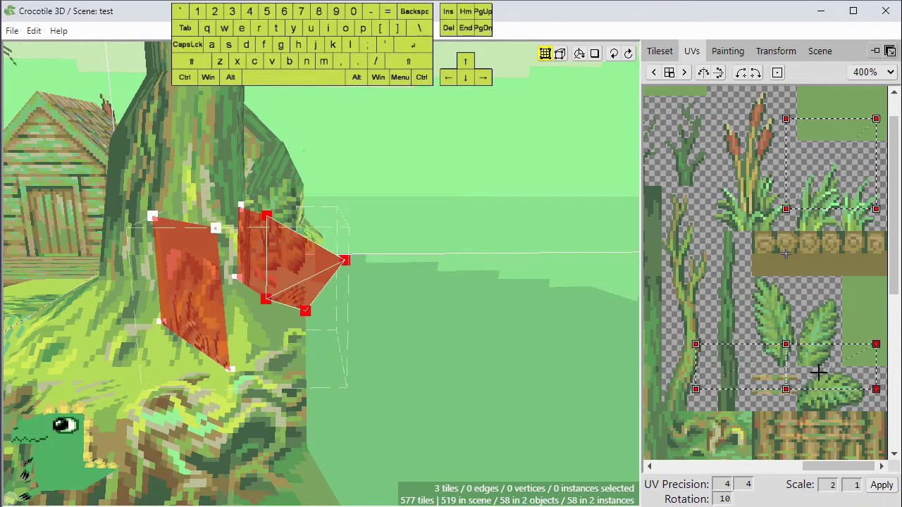
left_click_drag(817, 378, 792, 380)
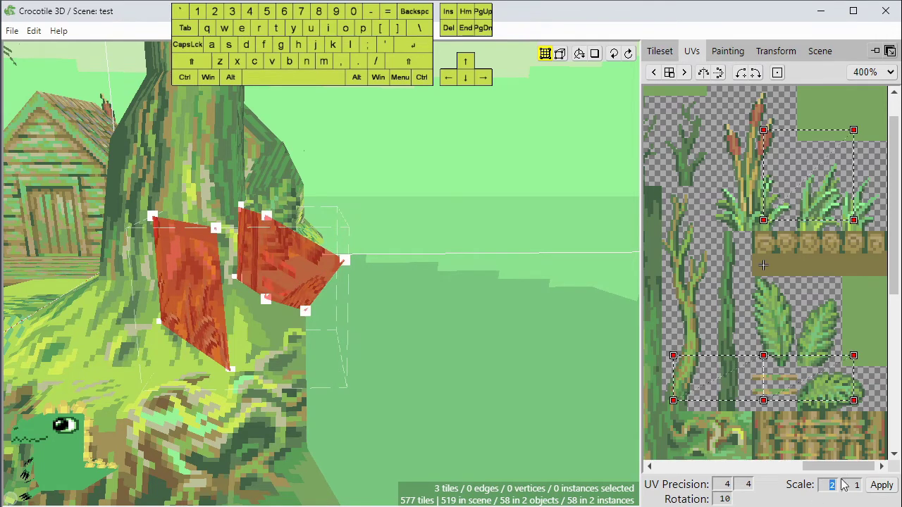
Scale the three tiles' UVs by 0.5 by 1, then undo the extra scaling and move.
type("0.5")
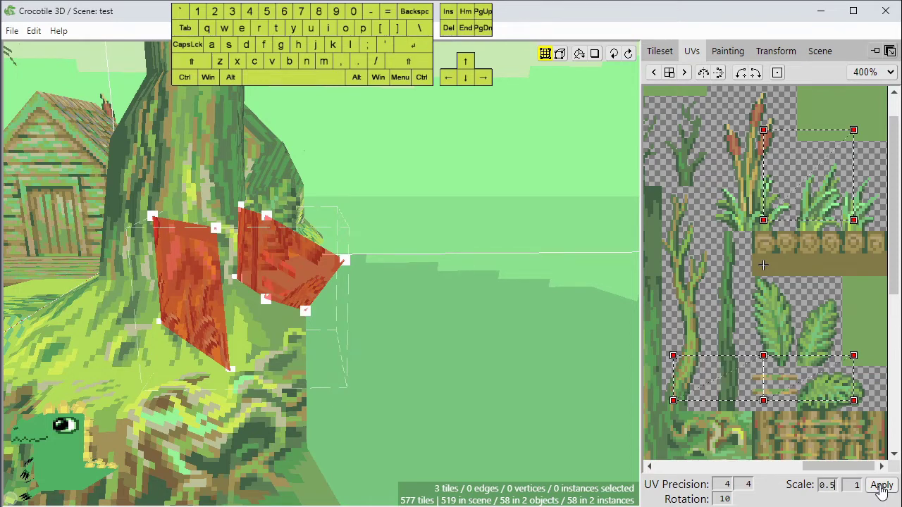
left_click(880, 487)
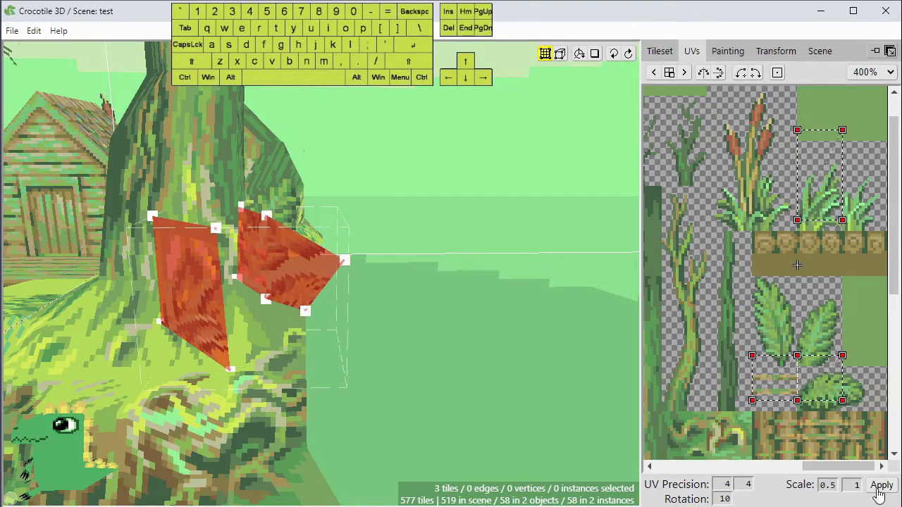
left_click(882, 486)
mouse_move(787, 370)
left_mouse_down()
mouse_move(787, 338)
mouse_move(788, 359)
left_mouse_up()
key("ctrl+z")
key("ctrl+z")
Snap the UV pivot to the lower-left corner around the bamboo sticks, scale the UVs by 0.5 by 1 from it, and undo the scaling.
key("shift")
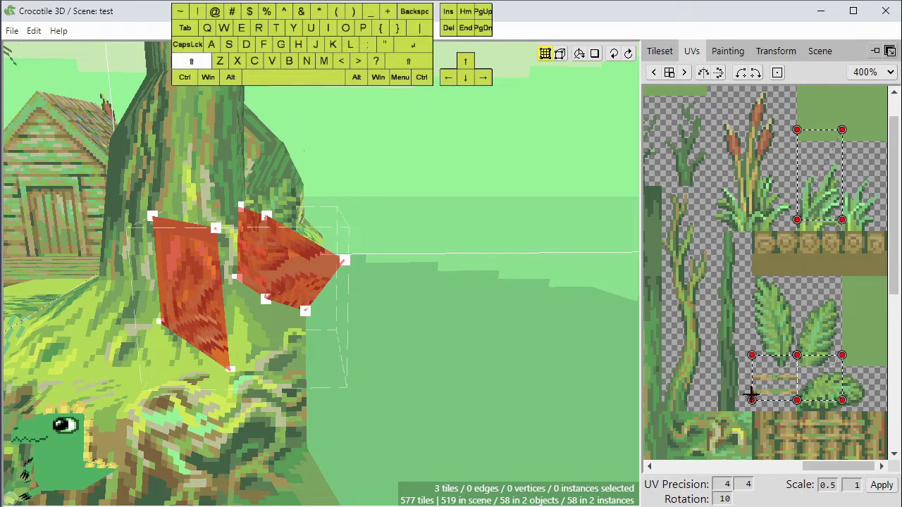
scroll(751, 396, "up", 2)
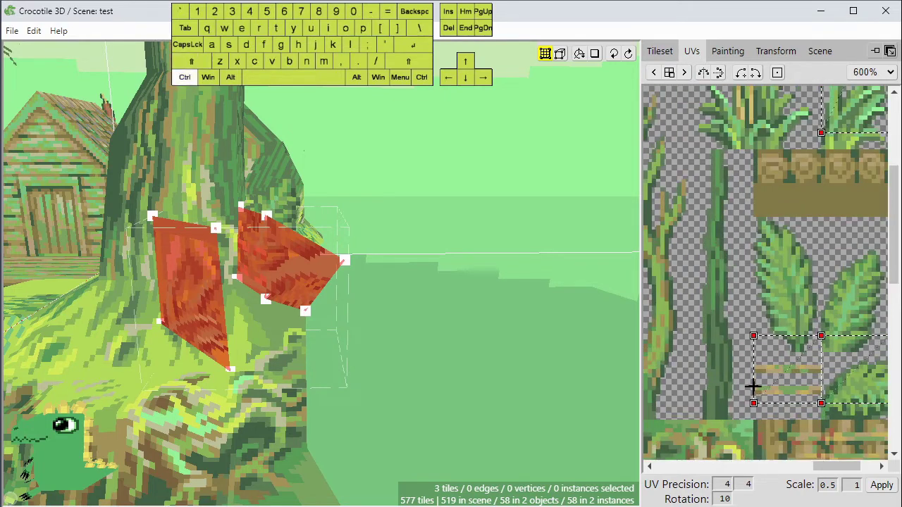
key("shift")
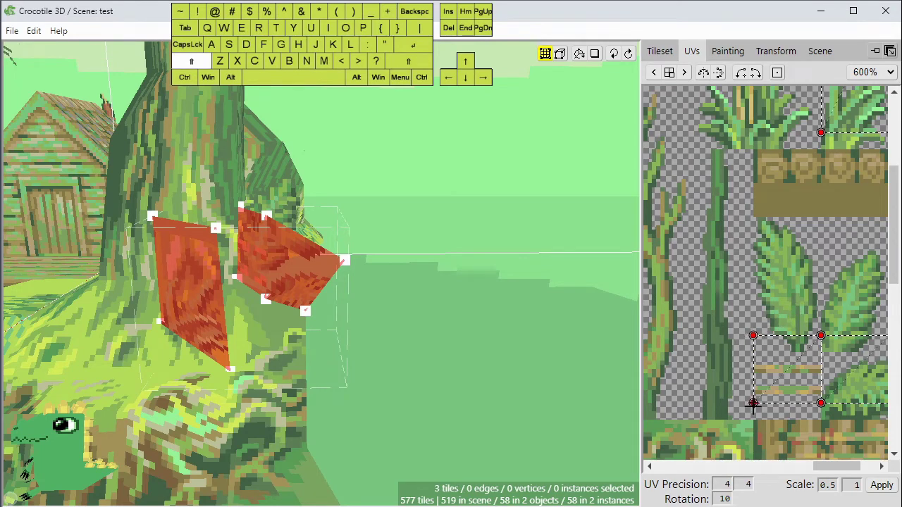
scroll(824, 389, "down", 1)
key("space")
left_click_drag(833, 297, 758, 274)
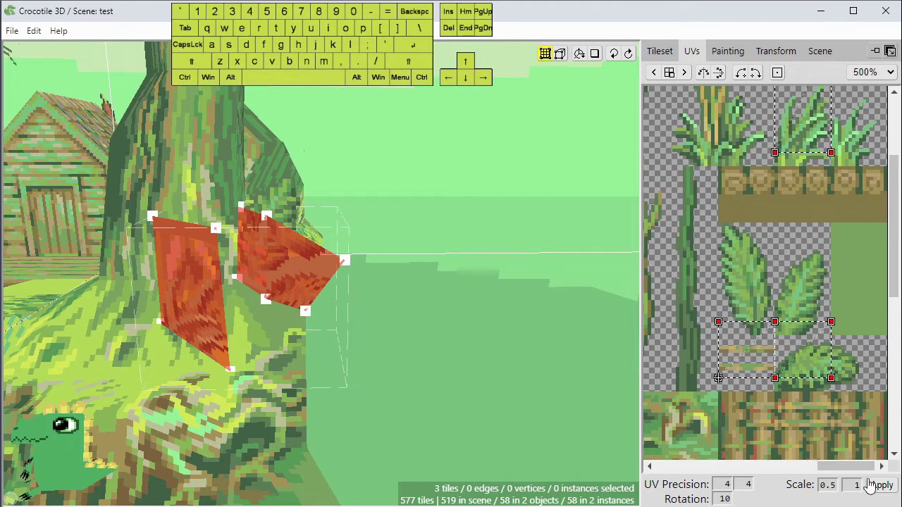
left_click(880, 486)
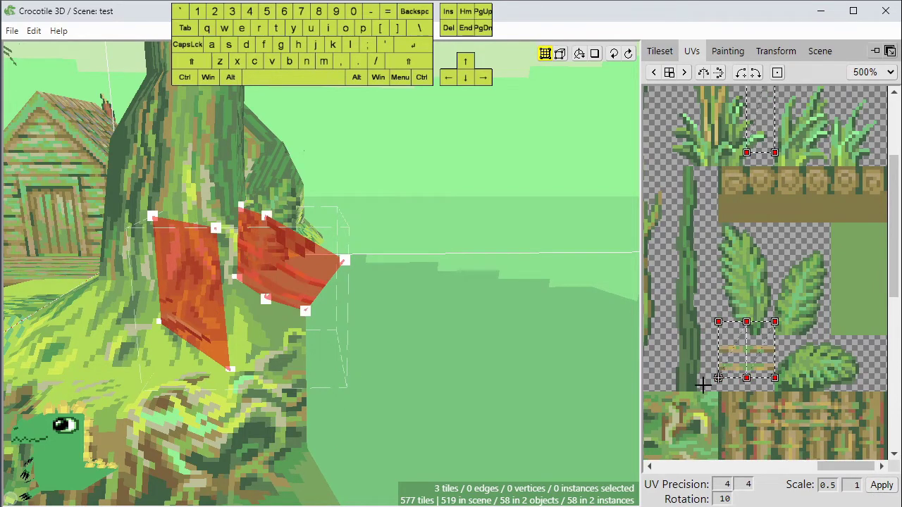
scroll(790, 222, "down", 1)
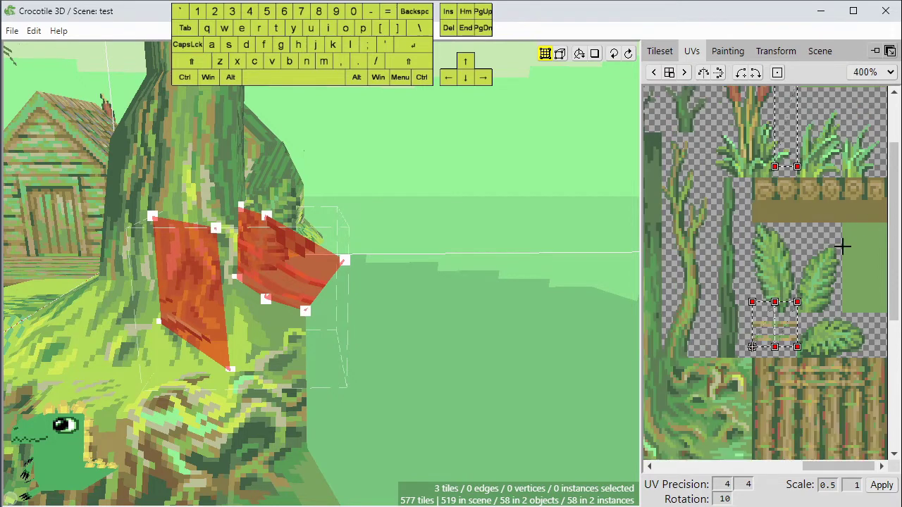
key("ctrl+z")
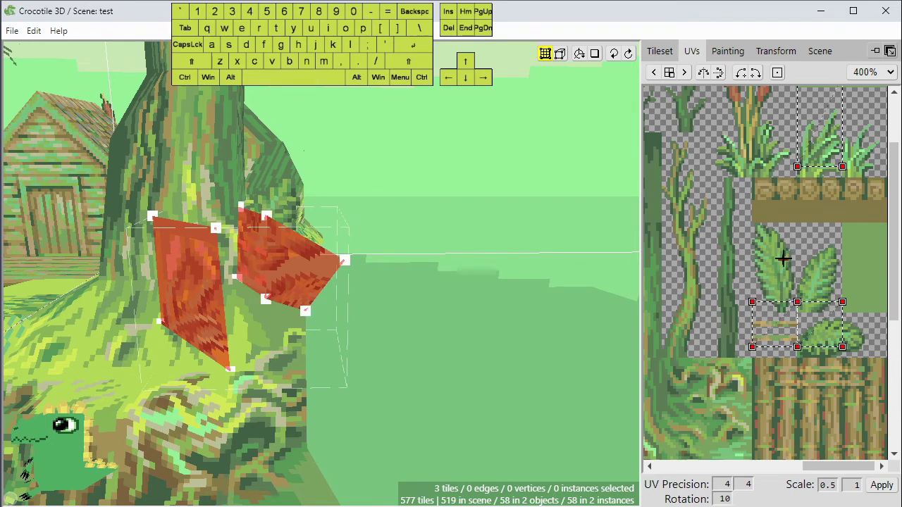
Place the UV pivot on the upper-left corner around the bamboo sticks and try rotating the selected UVs around it.
scroll(804, 268, "up", 5)
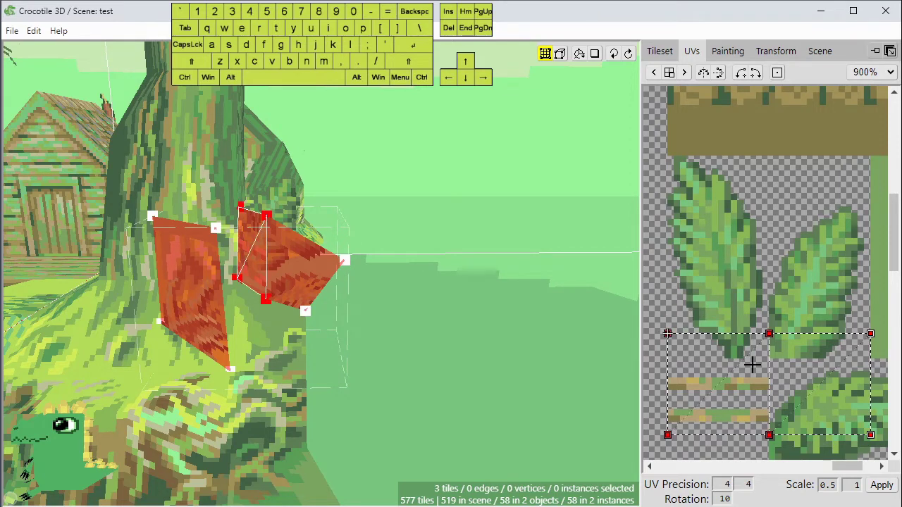
scroll(748, 284, "down", 1)
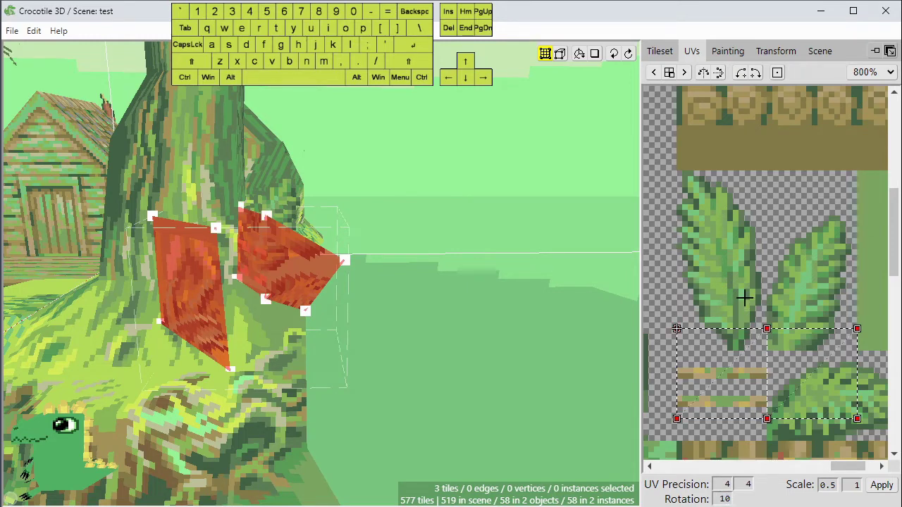
key("space")
left_click_drag(737, 298, 745, 281)
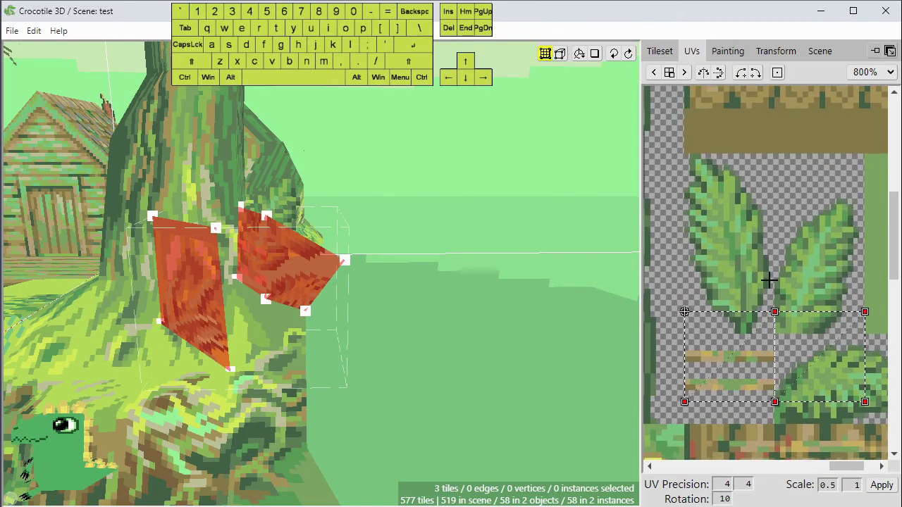
key("shift")
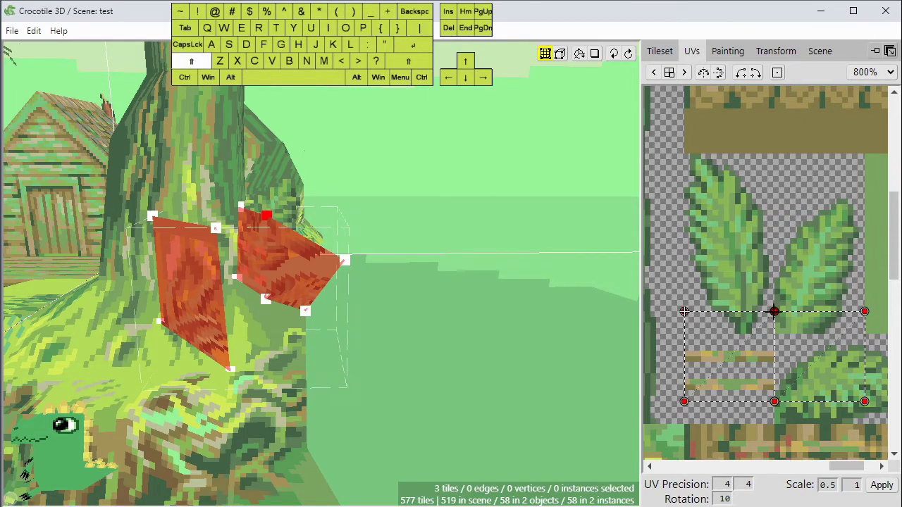
left_click_drag(774, 311, 763, 278, "shift")
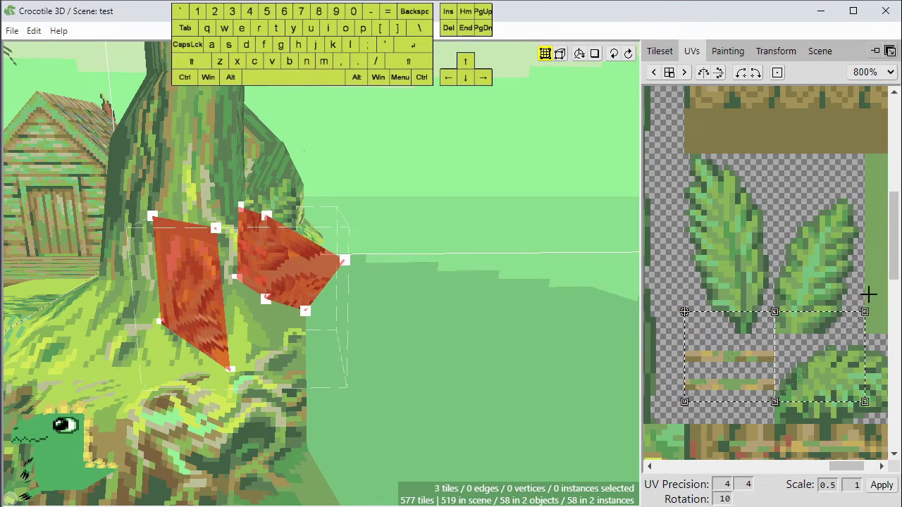
Select the top middle and right UV points of the leaf tiles, rotate them a quarter turn around the pivot, and undo the rotation.
left_click_drag(865, 301, 751, 343)
key("shift")
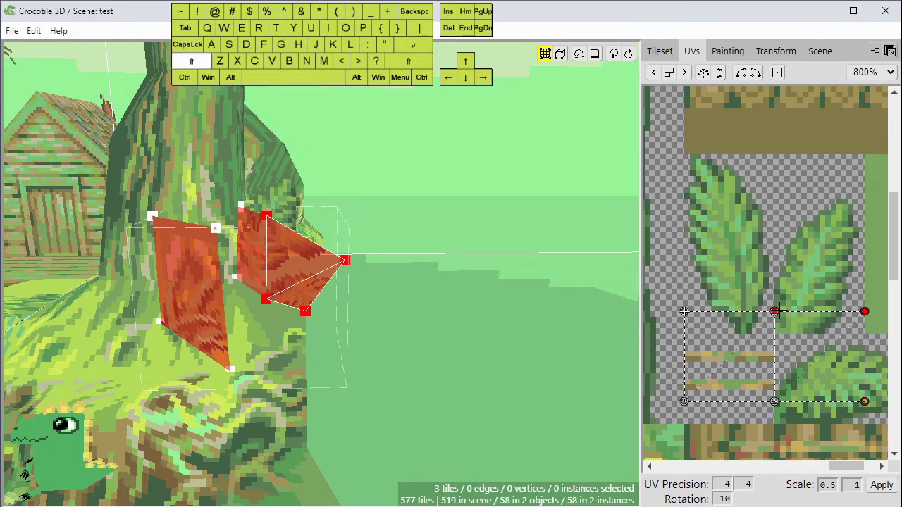
left_click_drag(774, 311, 684, 244, "shift")
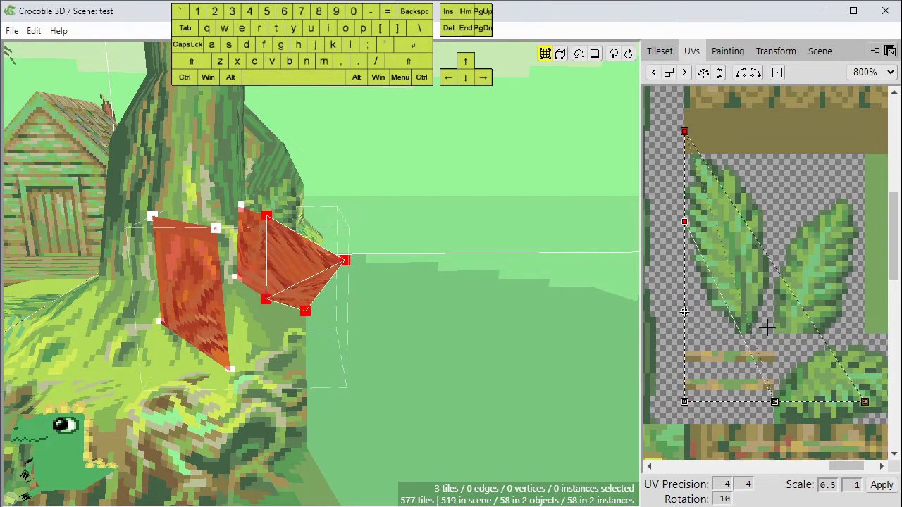
scroll(784, 283, "down", 1)
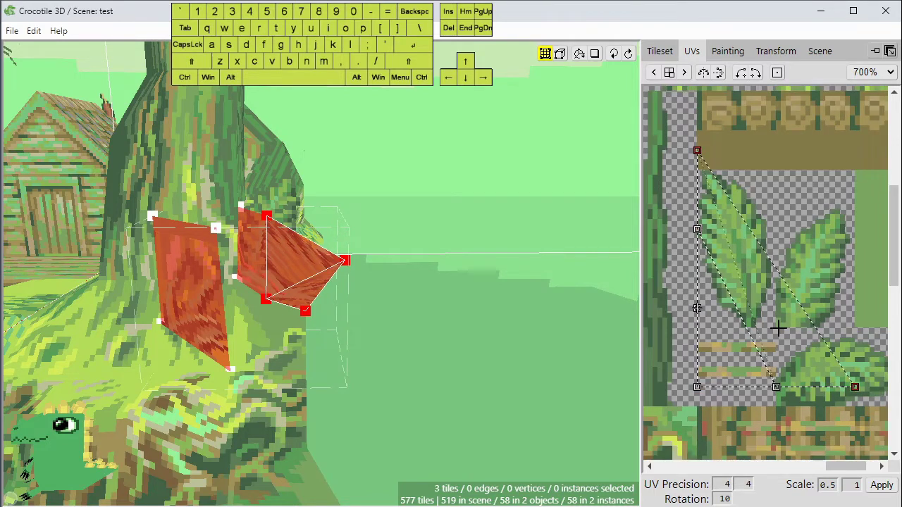
key("space")
left_click_drag(706, 382, 763, 380)
key("space")
left_click_drag(809, 341, 741, 350)
key("ctrl+z")
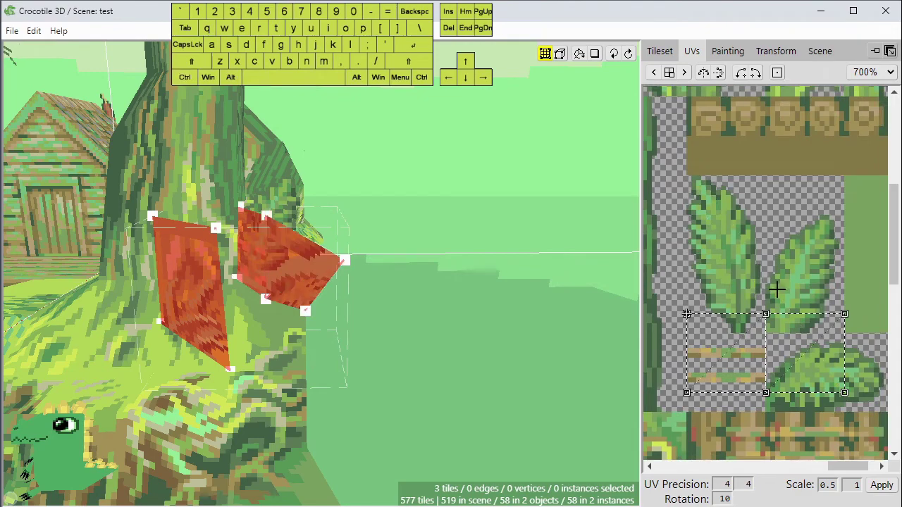
scroll(776, 289, "down", 3)
key("space")
left_click_drag(751, 276, 675, 262)
key("space")
key("space")
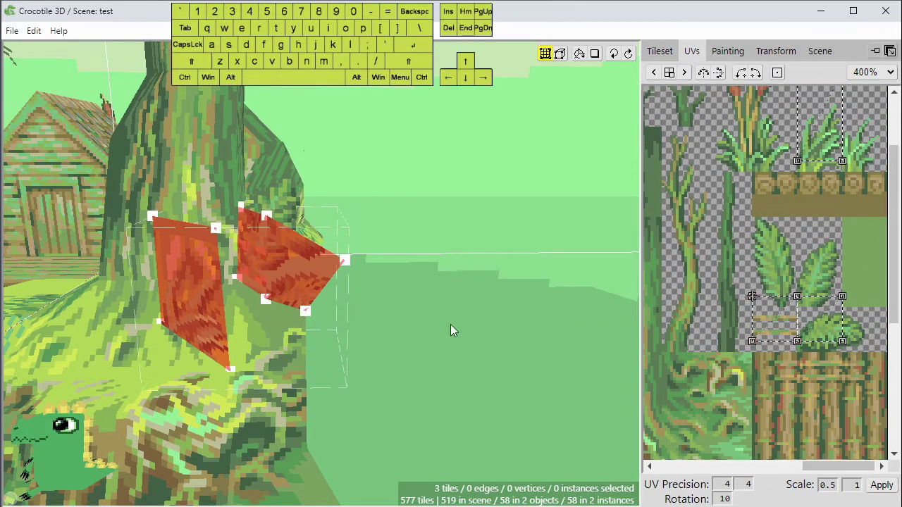
Undo the recent edits to the three selected leaf tiles beside the tree and clear the selection.
key("space")
left_click_drag(352, 335, 375, 351)
key("ctrl+z")
key("ctrl+z")
key("ctrl+z")
key("ctrl+z")
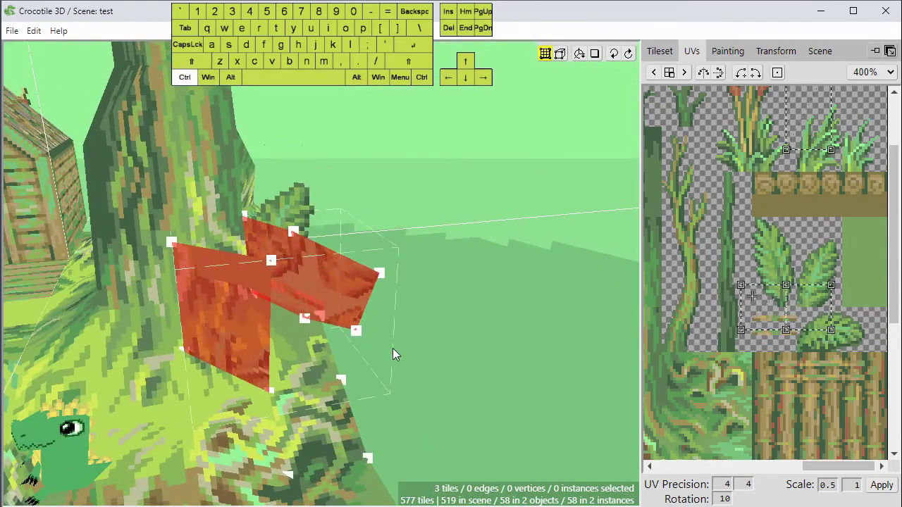
key("ctrl+z")
key("space")
left_click_drag(437, 338, 445, 347)
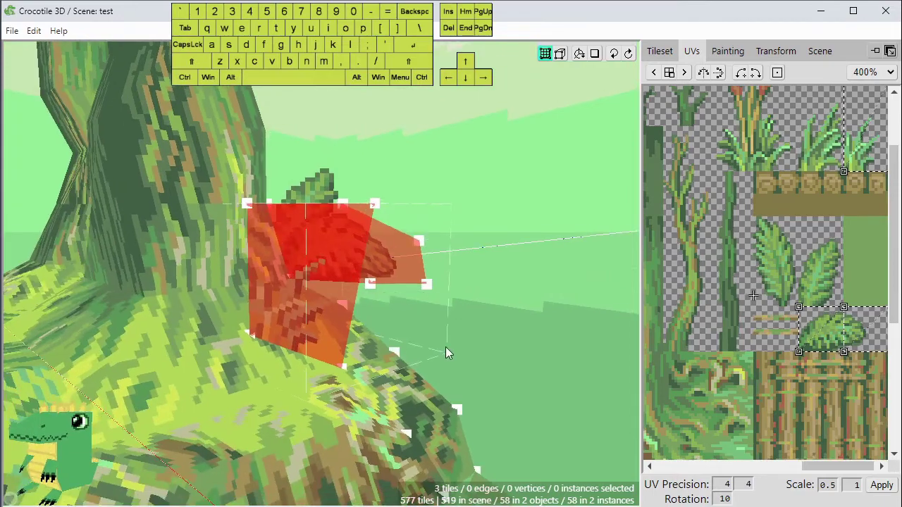
key("ctrl+d")
scroll(468, 310, "down", 2)
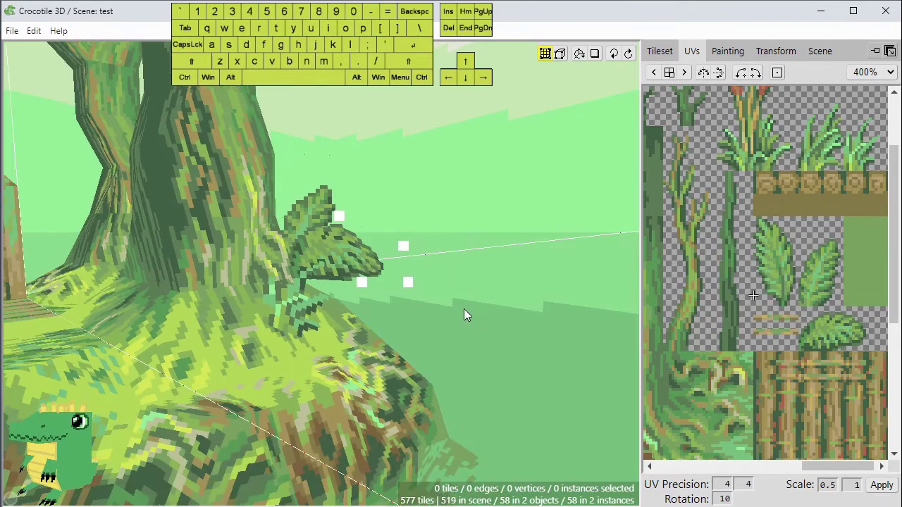
Switch to tile drawing mode and shift the drawing plane into the open space beside the tree.
key("space")
right_click_drag(465, 310, 367, 374)
key("Tab")
key("space")
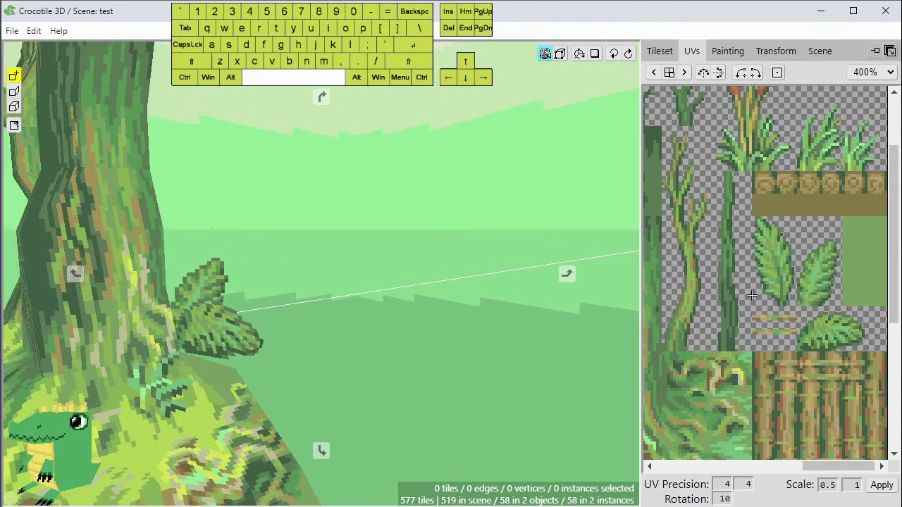
left_click_drag(388, 265, 360, 265)
key("space")
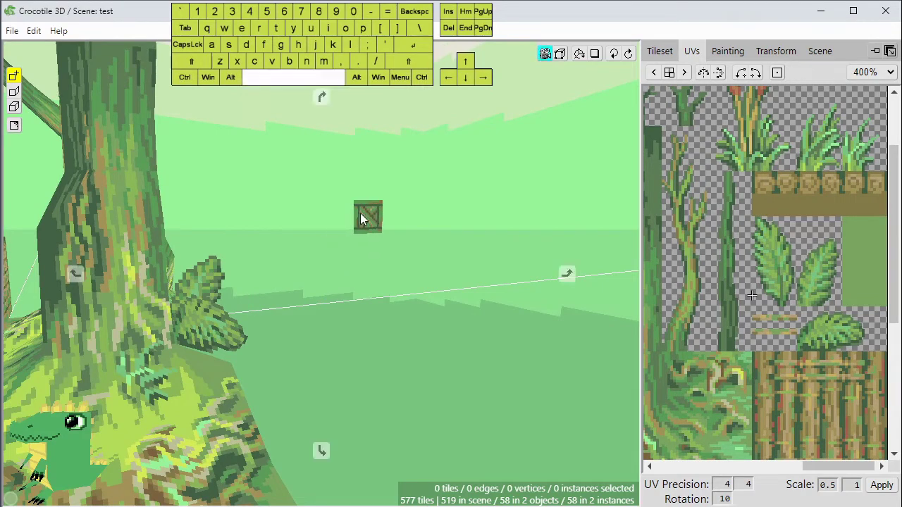
key("s")
key("s")
key("s")
key("d")
key("d")
key("d")
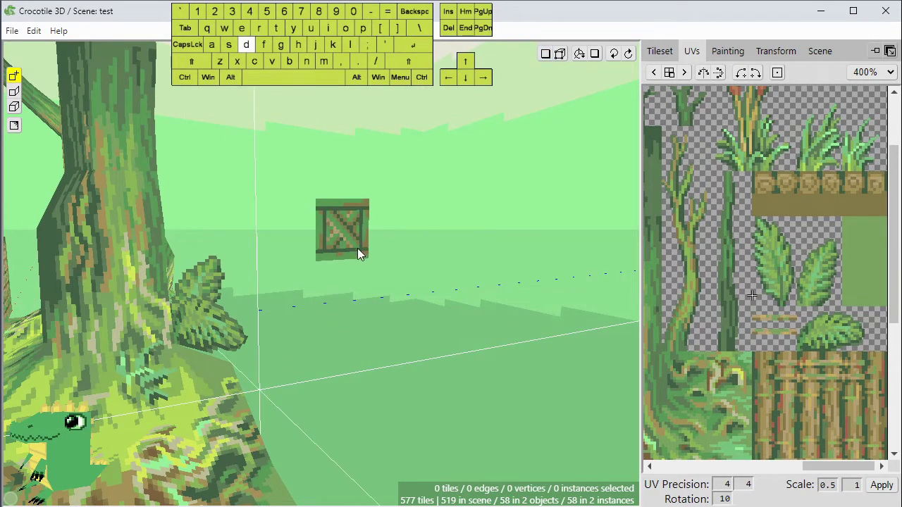
key("d")
key("d")
key("d")
key("a")
key("a")
Draw a two-by-two block of crate tiles beside the tree and switch to edit mode.
key("space")
mouse_move(432, 281)
left_mouse_down()
mouse_move(349, 294)
mouse_move(359, 233)
mouse_move(397, 284)
left_mouse_up()
key("space")
left_click_drag(443, 351, 450, 350)
key("Tab")
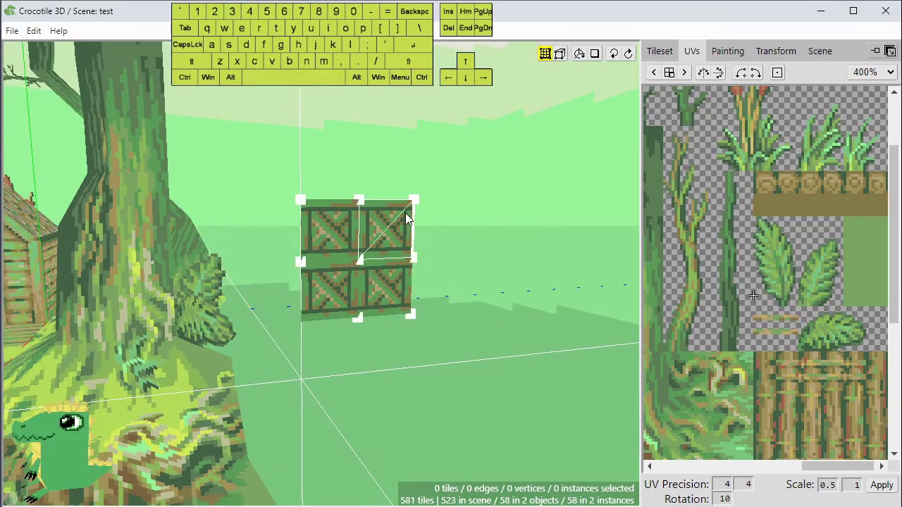
Pull the upper-right crate tile's two outer vertices outward and snap the lower tile's adjoining vertex onto the moved one.
left_click_drag(414, 200, 458, 137)
left_click_drag(415, 261, 477, 233)
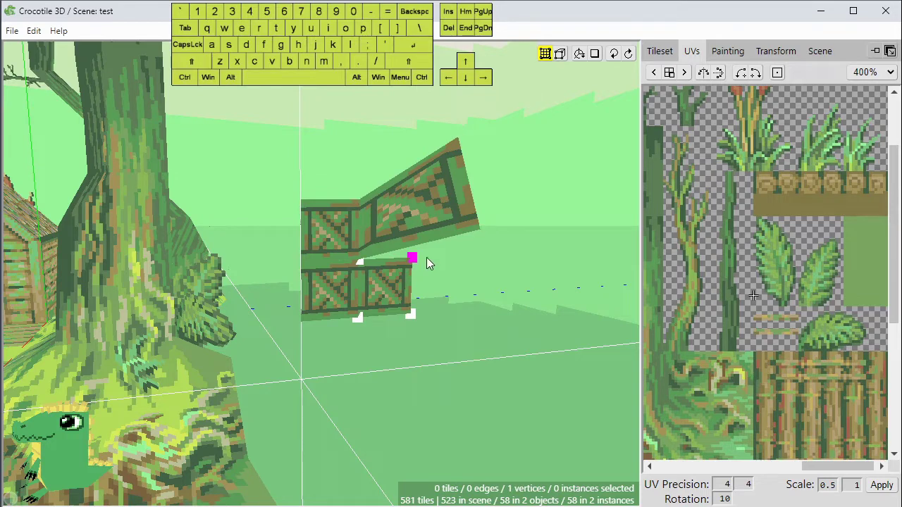
left_click(481, 239, "shift")
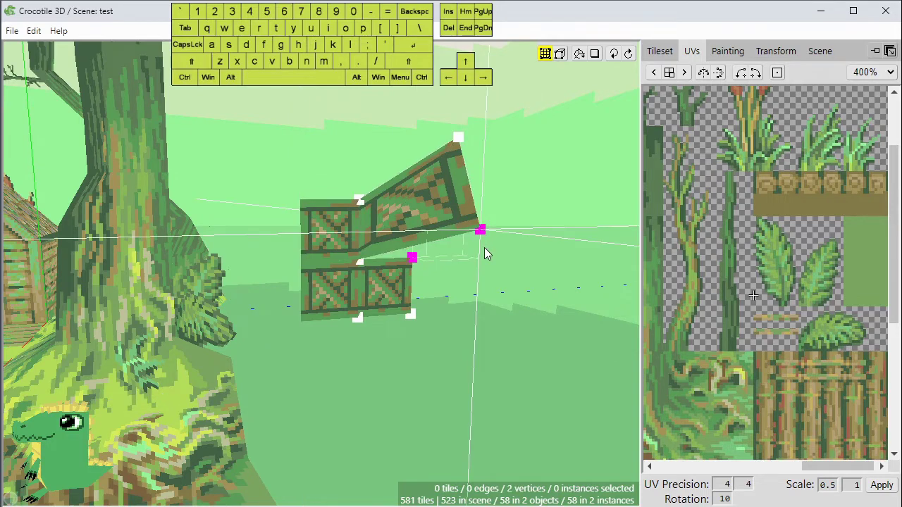
key("period")
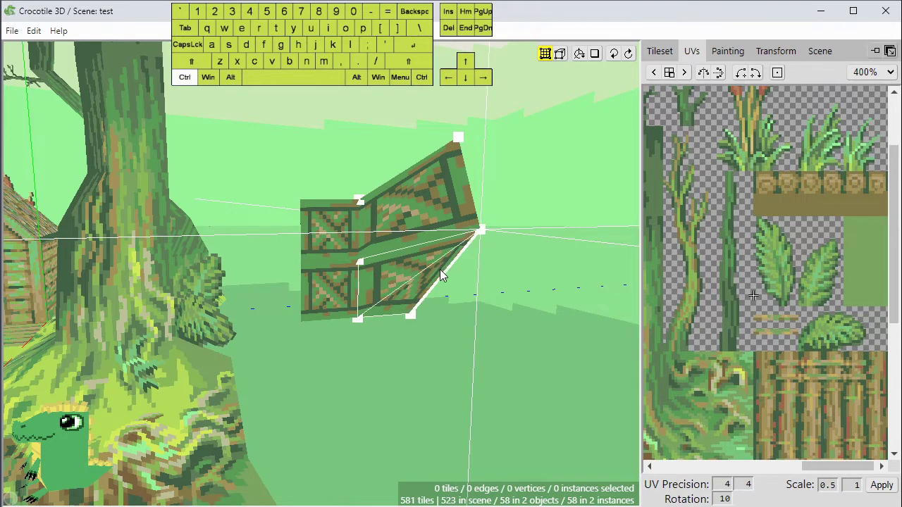
Shift the crate block's shared centre vertices towards its right edge and deselect them.
left_click(360, 262)
key("period")
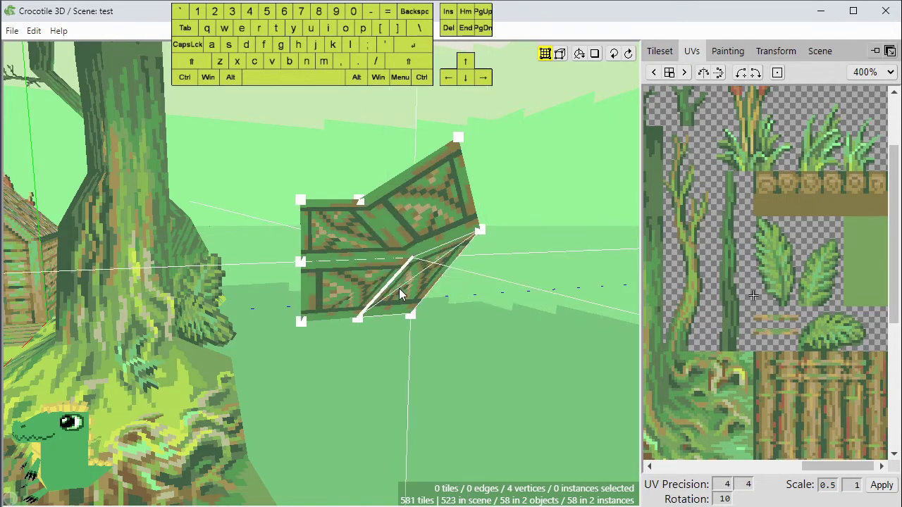
key("ctrl+d")
Raise the crate block's top-middle vertices and move its left-middle vertices outward.
left_click(360, 201)
key("w")
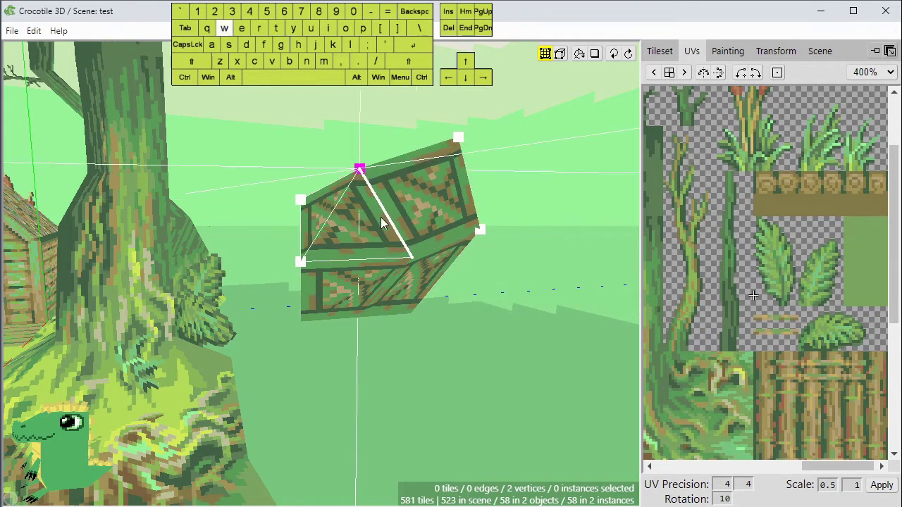
key("ctrl+d")
left_click(301, 263)
key("a")
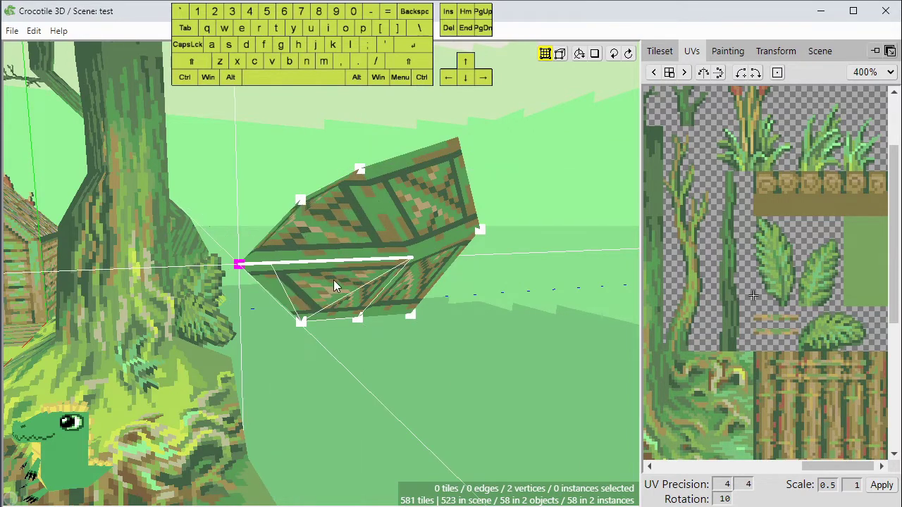
Move the crate block's lower-right vertex outward and its bottom-middle vertices down, clearing the selection.
key("ctrl+d")
left_click(412, 317)
key("d")
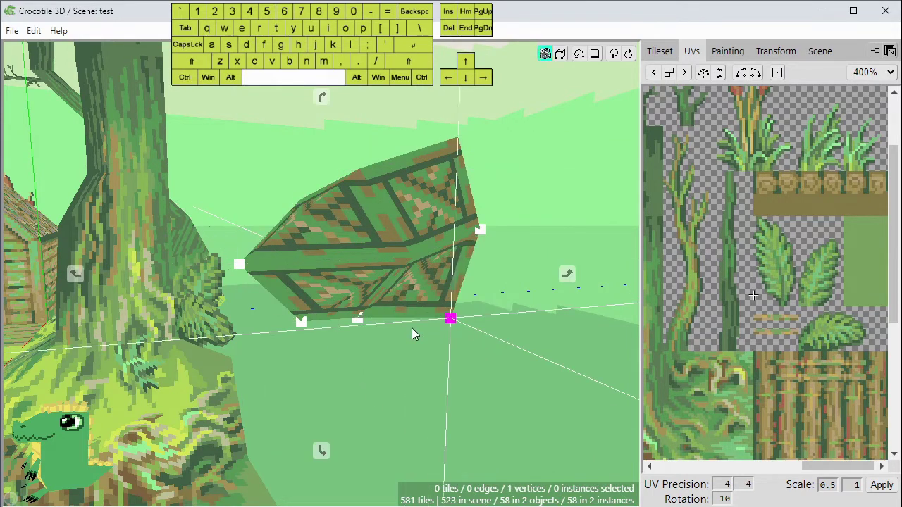
key("space+s")
key("ctrl+d")
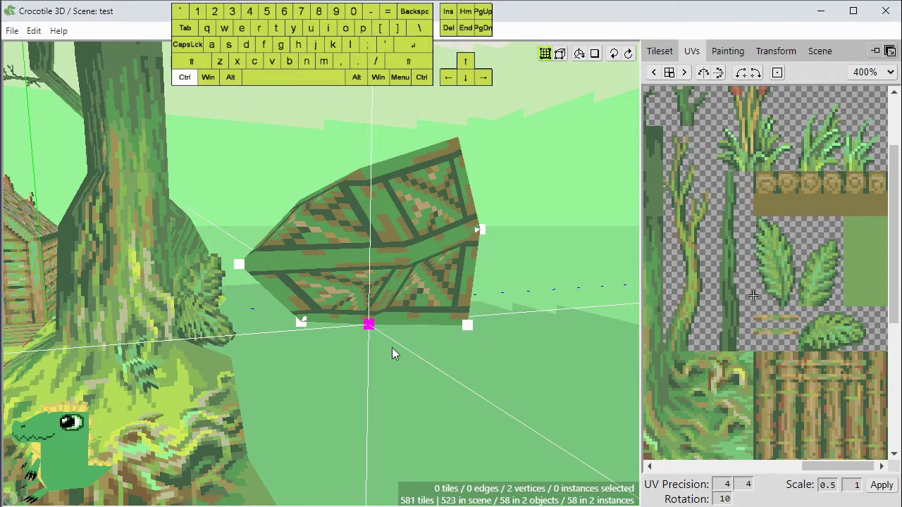
key("ctrl+d")
Pull the crate block's upper-left corner vertex outward to the left and deselect it.
key("space")
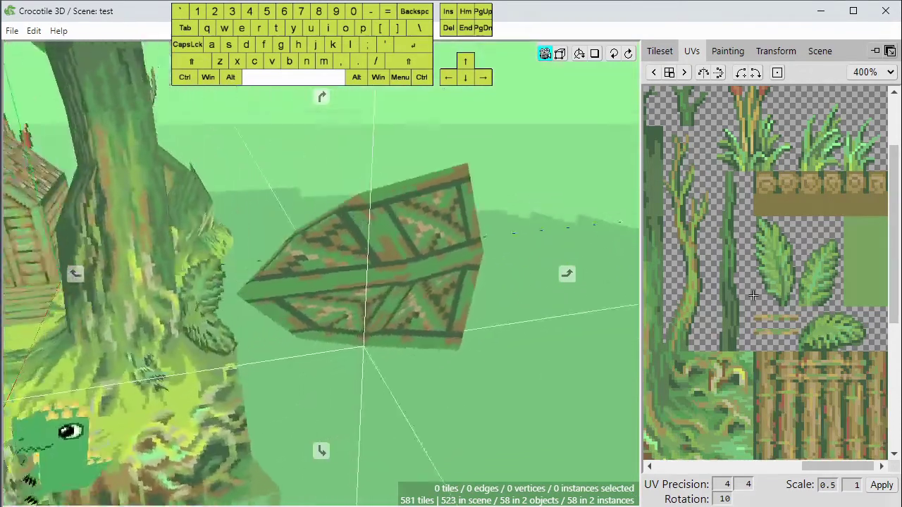
left_click_drag(397, 352, 353, 370)
left_click(270, 218)
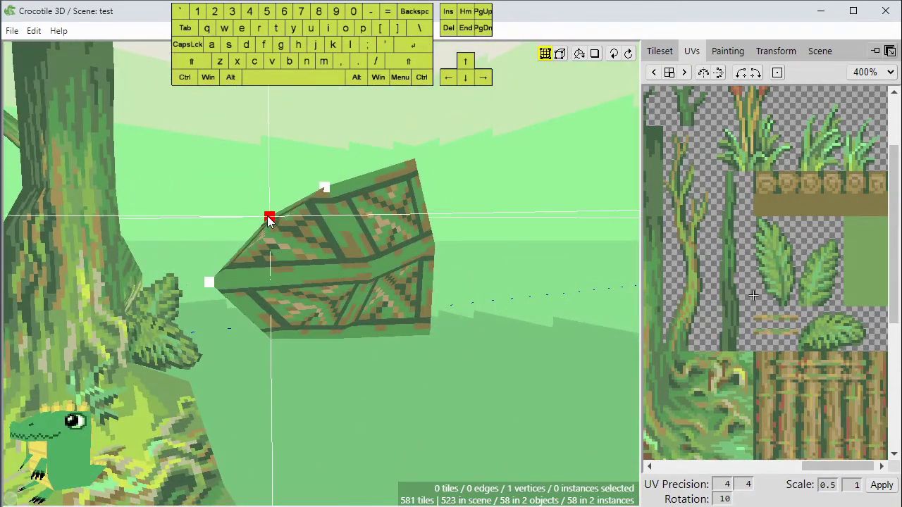
left_click_drag(270, 218, 240, 216)
key("ctrl+d")
key("space")
left_click_drag(346, 337, 282, 291)
key("space")
left_click_drag(457, 291, 452, 315)
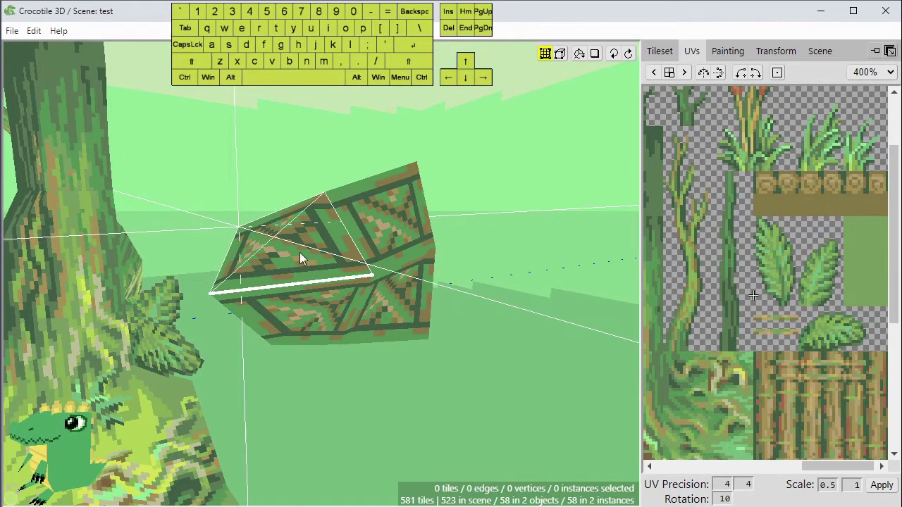
Select all four deformed crate tiles and bring their UVs into view on the tileset.
mouse_move(299, 253)
left_mouse_down()
mouse_move(364, 227)
mouse_move(391, 307)
mouse_move(350, 308)
left_mouse_up()
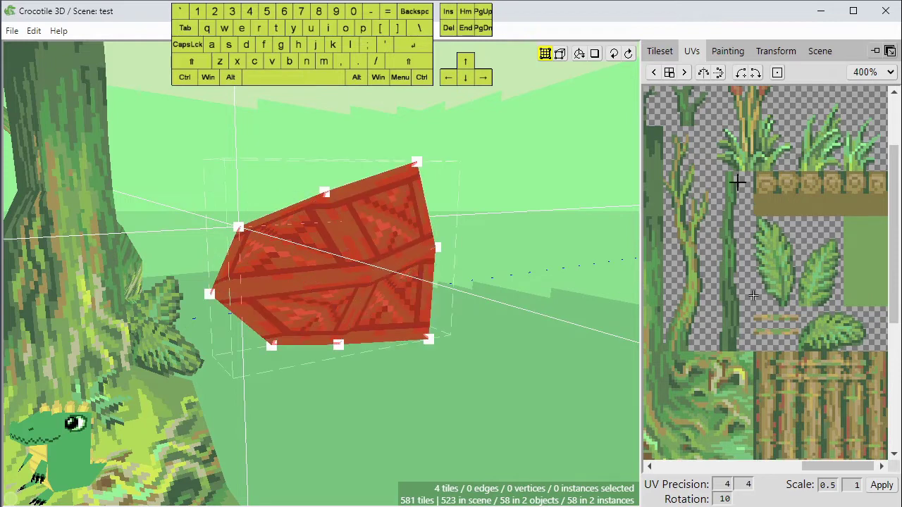
scroll(709, 190, "down", 1)
key("space")
left_click_drag(706, 191, 850, 318)
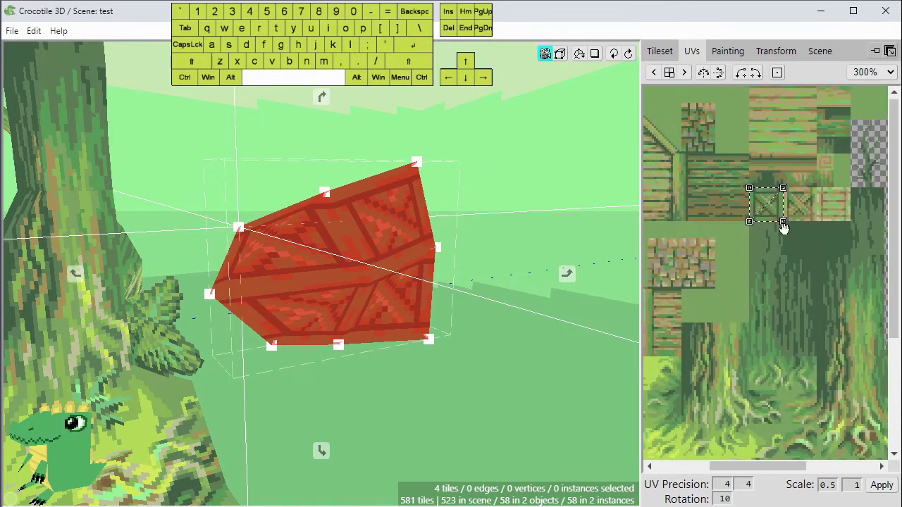
scroll(770, 236, "up", 1)
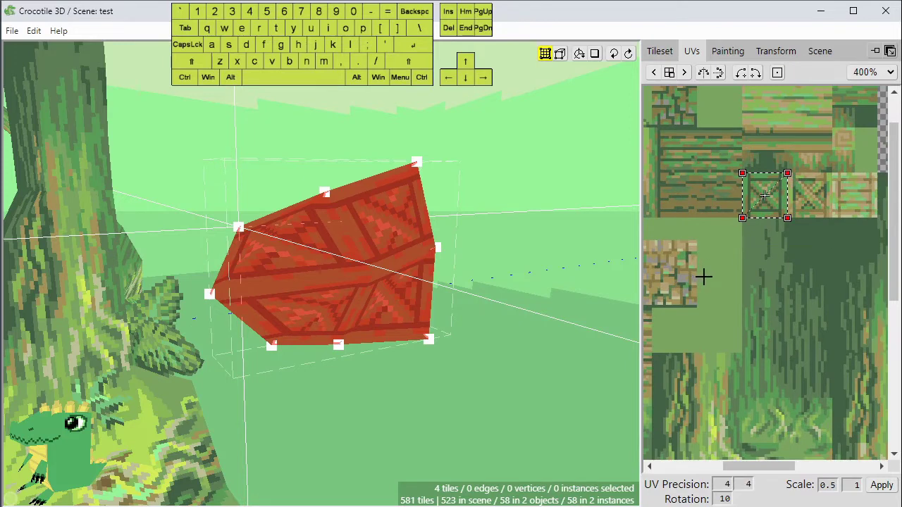
Examine the UV editing options for the selected tiles, including Crosshair, Align Selection, Transform and Paint.
right_click(757, 245)
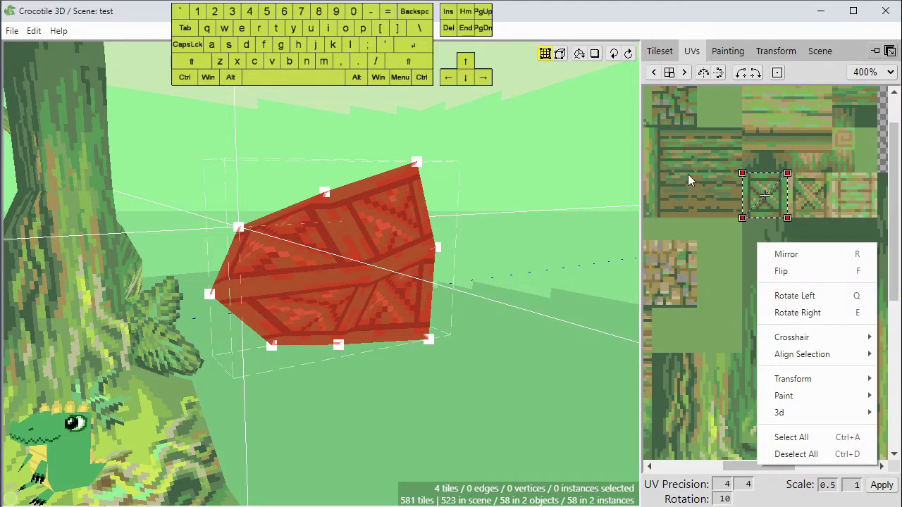
right_click(688, 175)
mouse_move(725, 285)
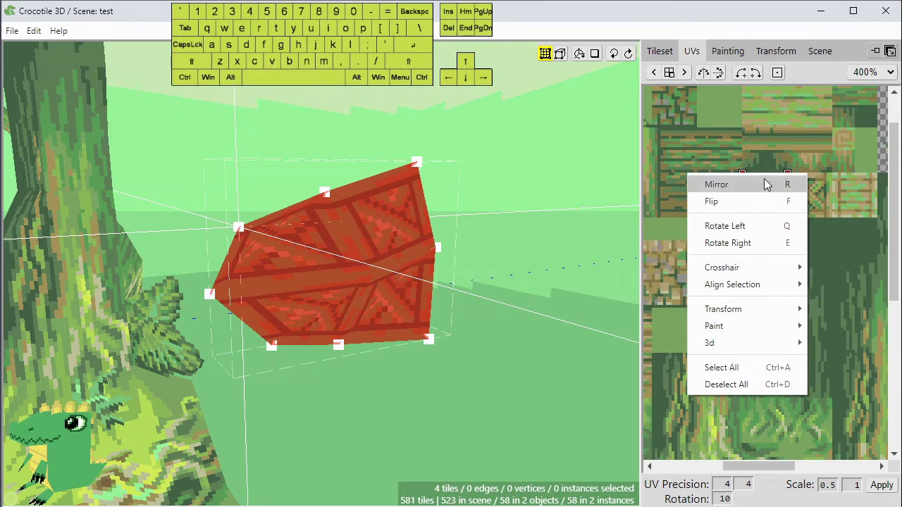
left_click(709, 102)
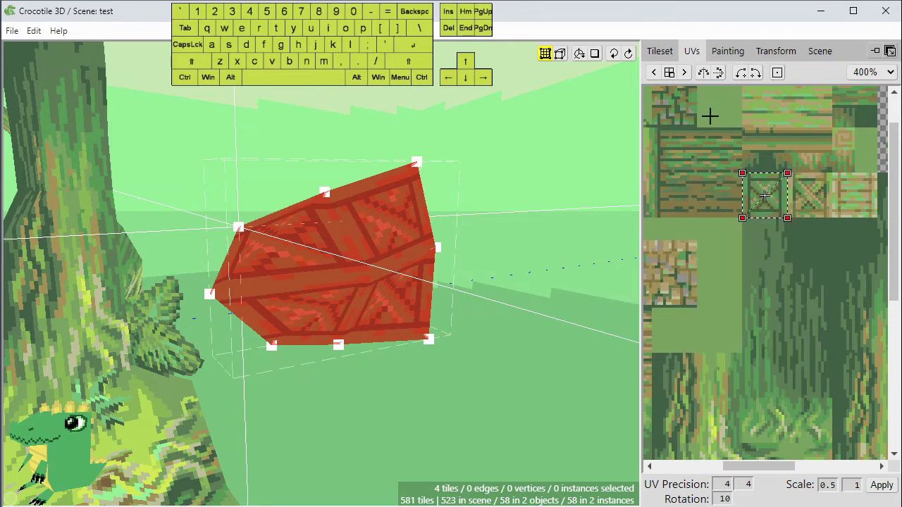
right_click(685, 177)
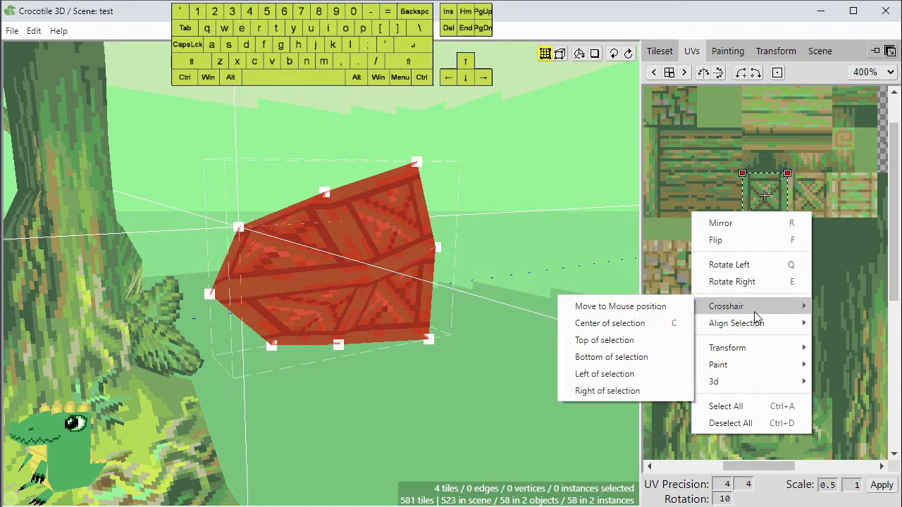
mouse_move(751, 330)
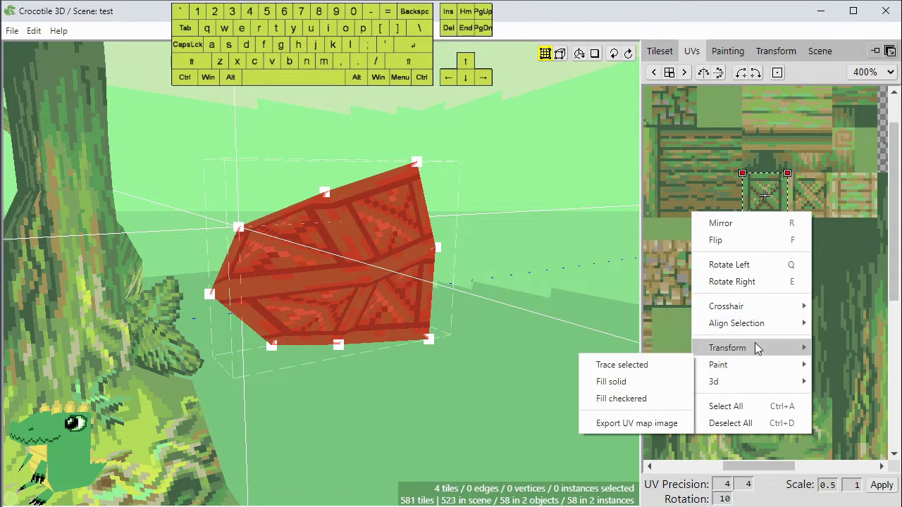
mouse_move(749, 348)
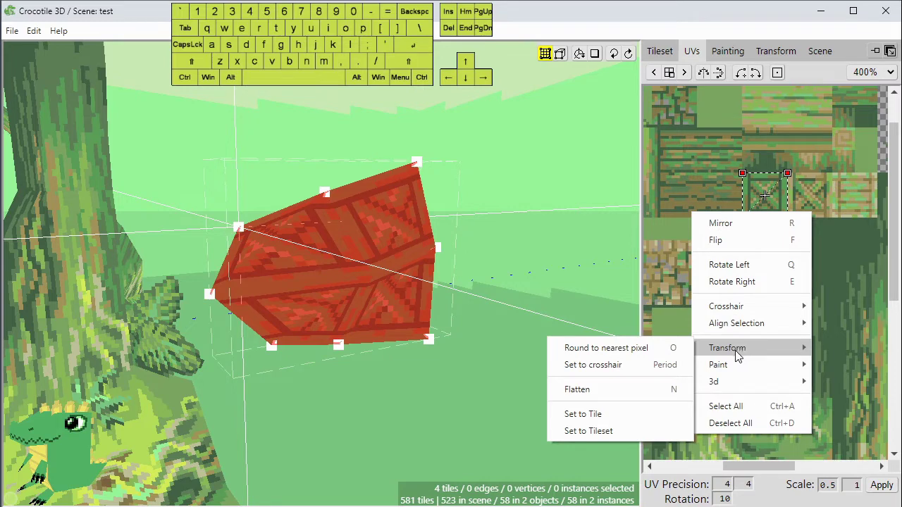
left_click(711, 107)
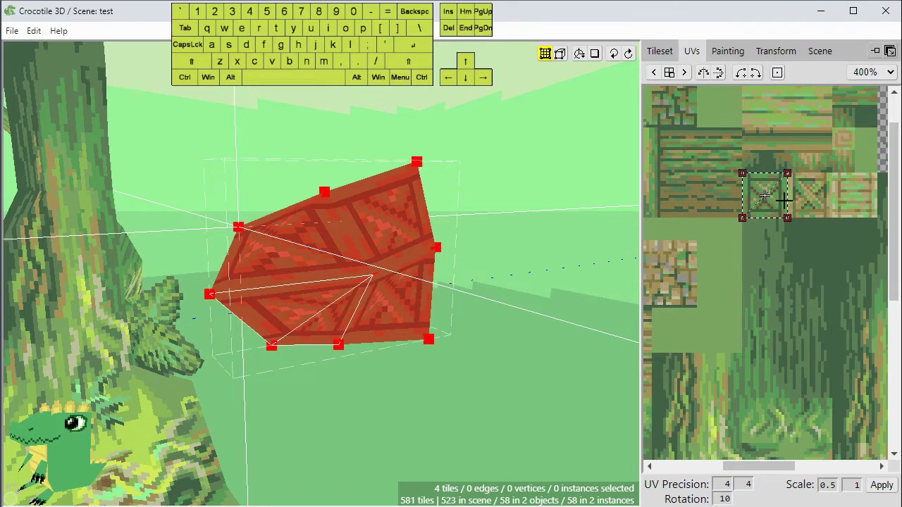
Move one crate tile's UV square away from the others onto the plain green area beside the stone texture.
left_click_drag(779, 209, 717, 291)
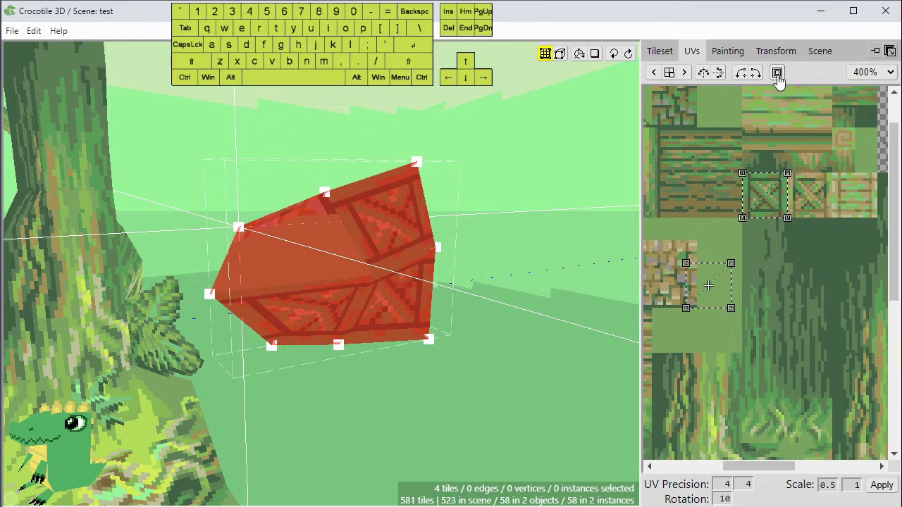
mouse_move(766, 195)
left_mouse_down()
mouse_move(810, 227)
mouse_move(828, 282)
mouse_move(810, 226)
mouse_move(780, 191)
mouse_move(802, 229)
mouse_move(779, 204)
left_mouse_up()
left_click_drag(787, 171, 809, 157)
left_click_drag(808, 145, 778, 194)
Select all UV points of the four crate tiles and flatten them.
left_click_drag(811, 147, 662, 344)
right_click(702, 161)
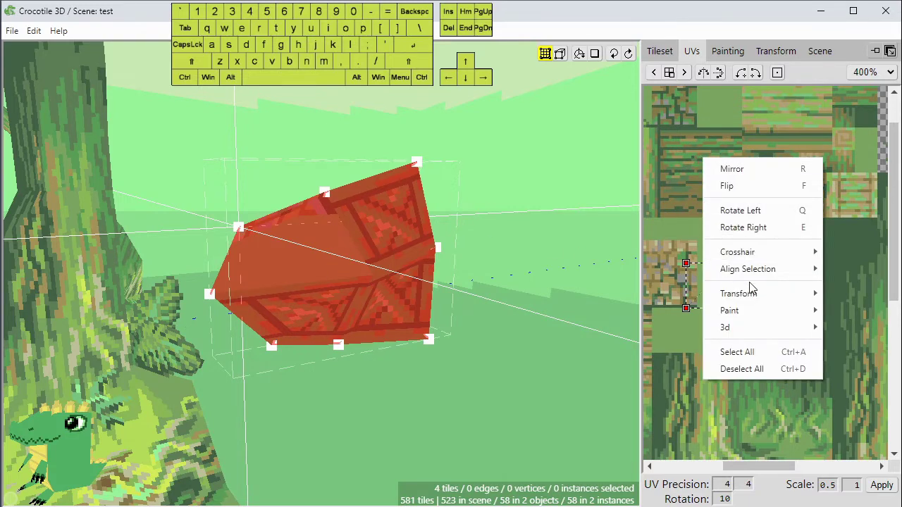
mouse_move(710, 296)
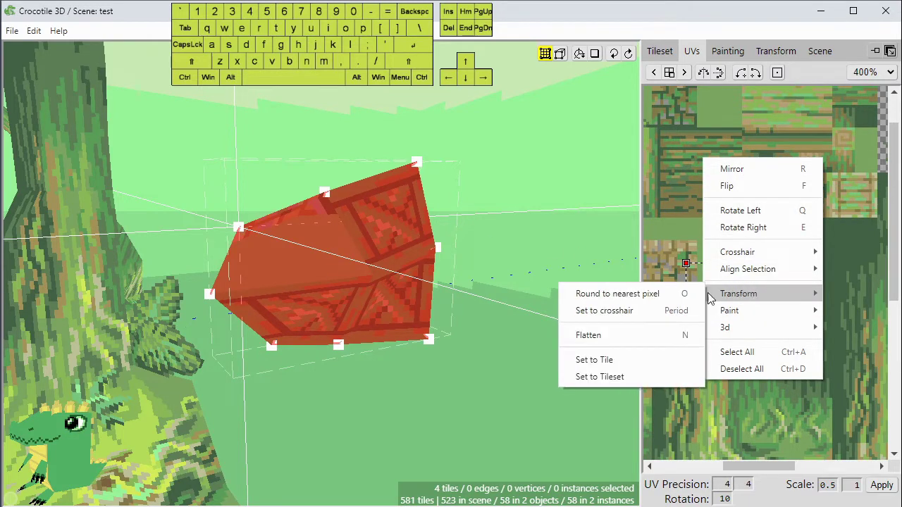
left_click(614, 338)
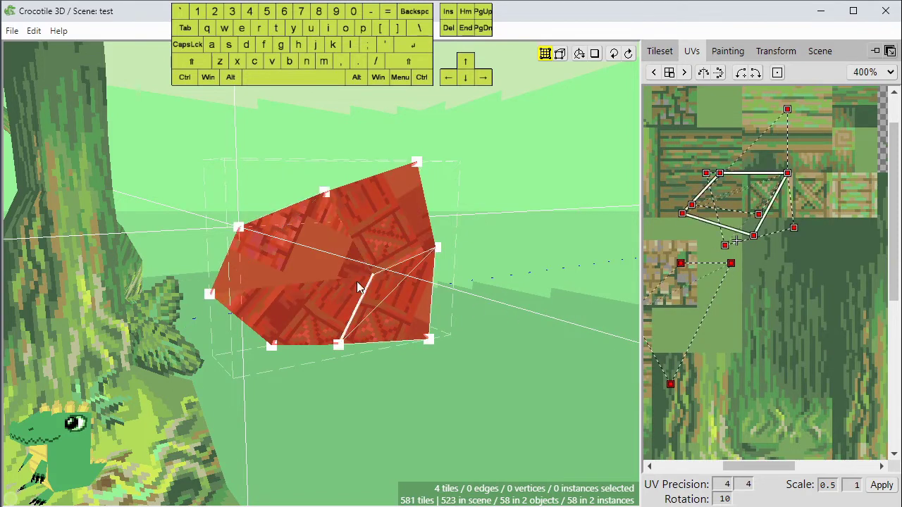
scroll(356, 264, "up", 3)
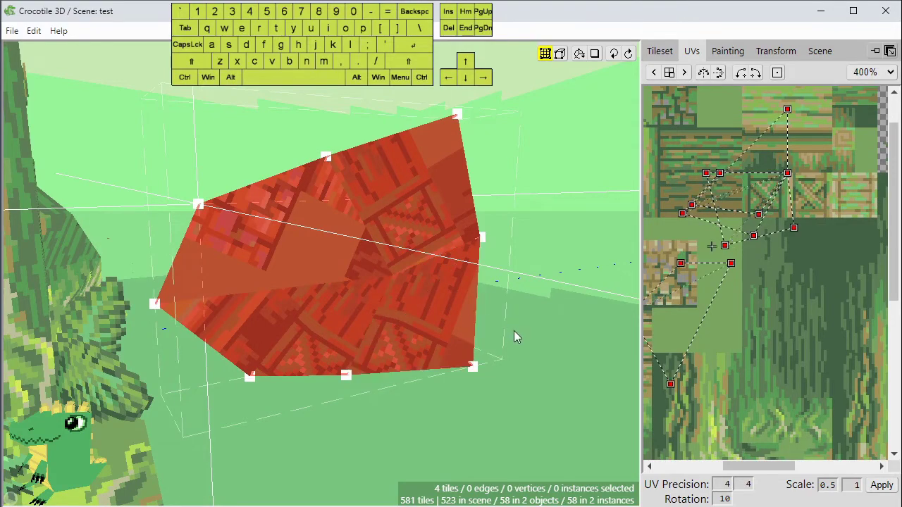
key("space")
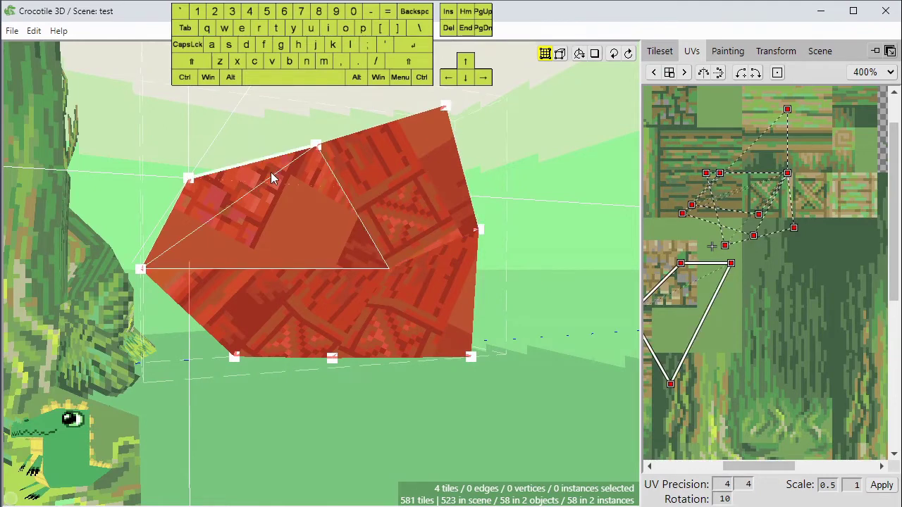
scroll(789, 325, "down", 1)
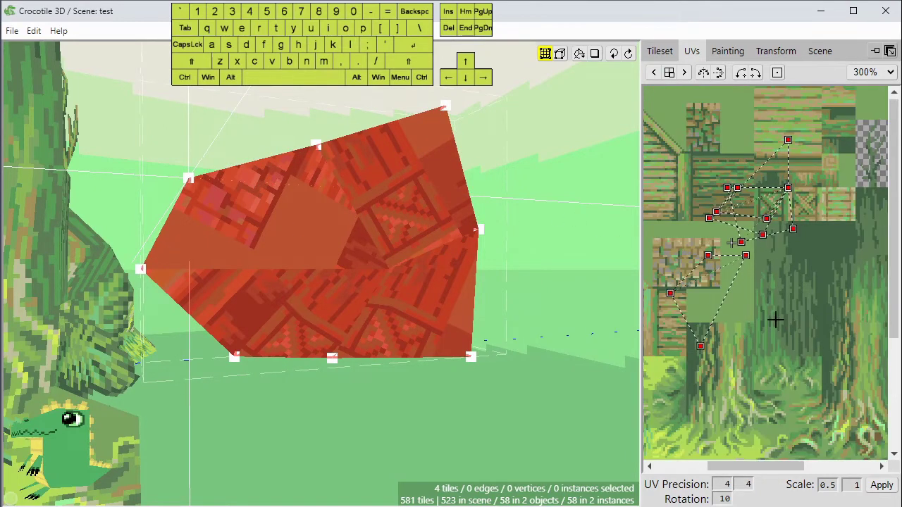
Move the four flattened crate tiles' UV faces apart on the tileset so that each can be handled separately.
left_click_drag(784, 175, 825, 259)
left_click_drag(780, 216, 730, 204)
left_click(770, 266)
left_click(785, 281)
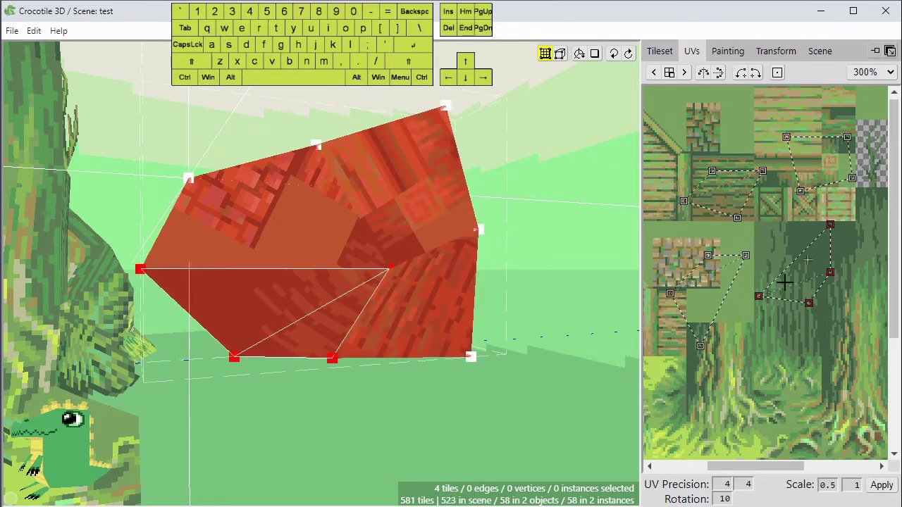
mouse_move(785, 282)
left_mouse_down()
mouse_move(771, 301)
mouse_move(779, 287)
left_mouse_up()
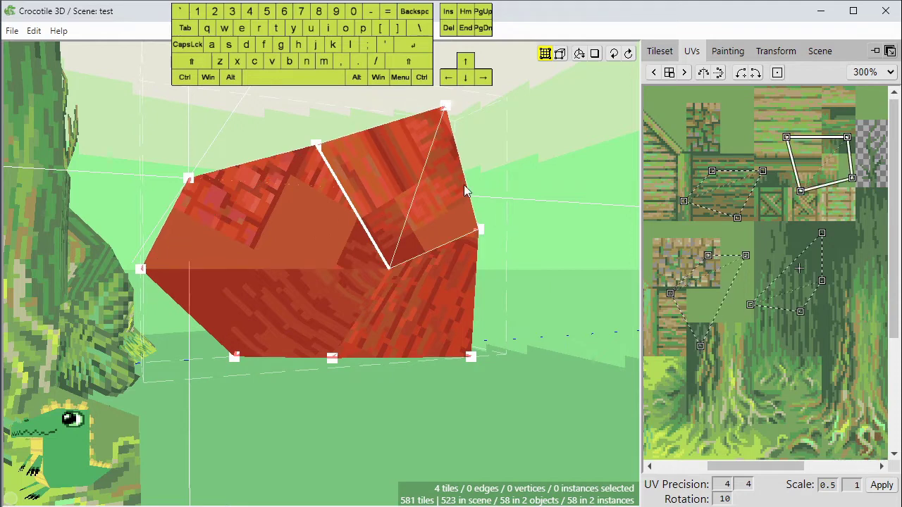
left_click_drag(784, 204, 746, 374)
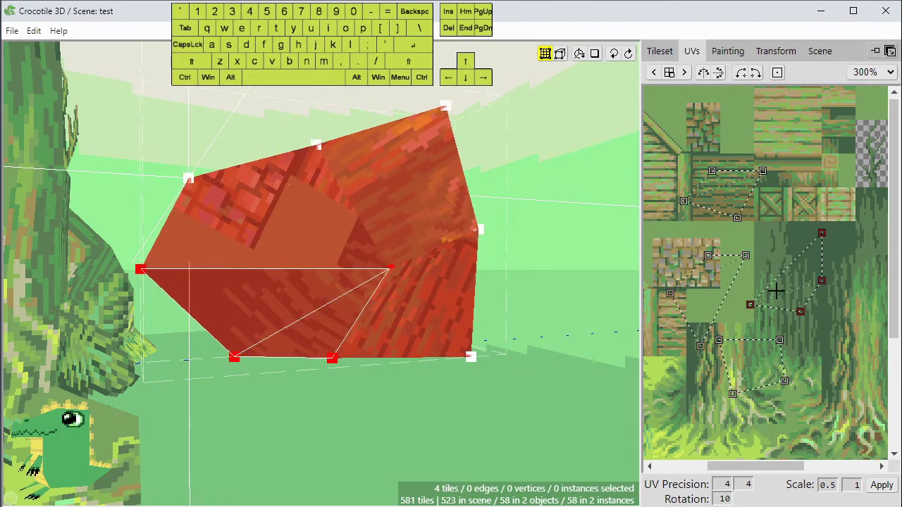
mouse_move(775, 294)
left_mouse_down()
mouse_move(739, 326)
mouse_move(776, 287)
left_mouse_up()
left_click_drag(700, 297, 759, 246)
left_click_drag(749, 366, 743, 348)
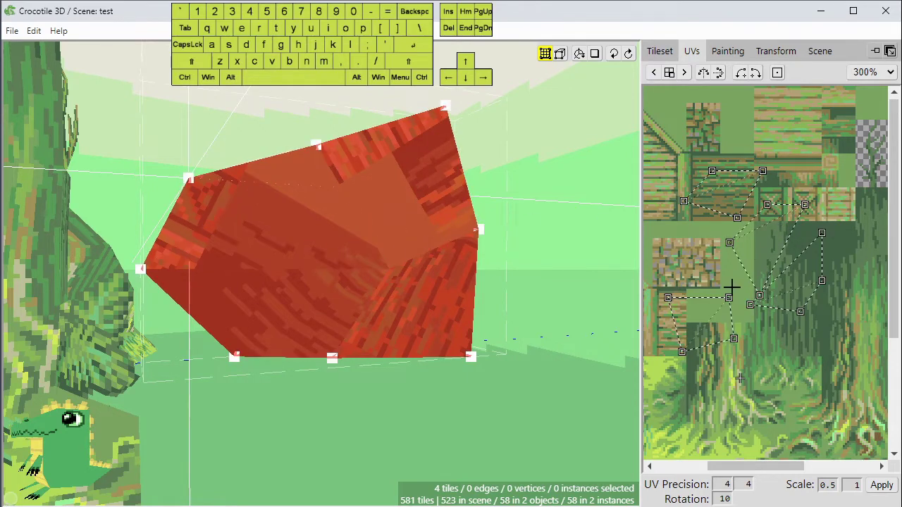
Select the UV points of all four crate tiles and flip them horizontally.
scroll(730, 288, "up", 3)
scroll(731, 287, "down", 2)
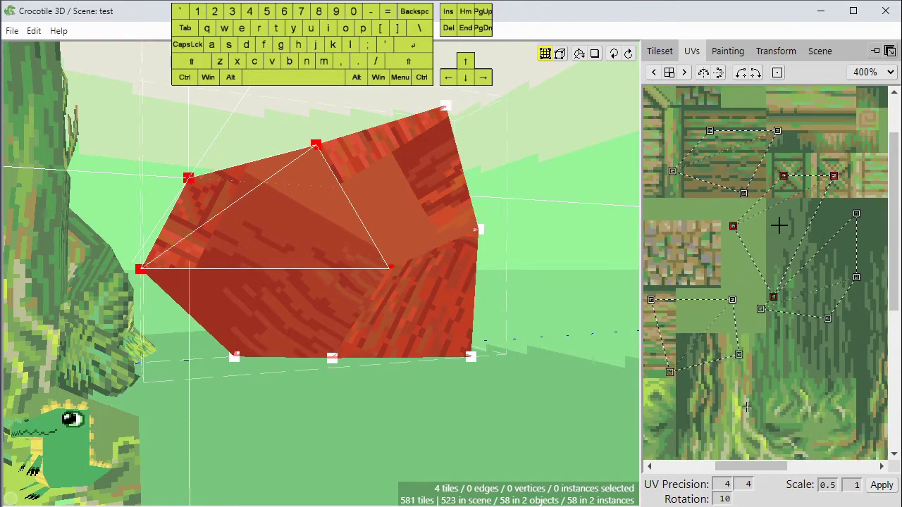
scroll(706, 243, "down", 1)
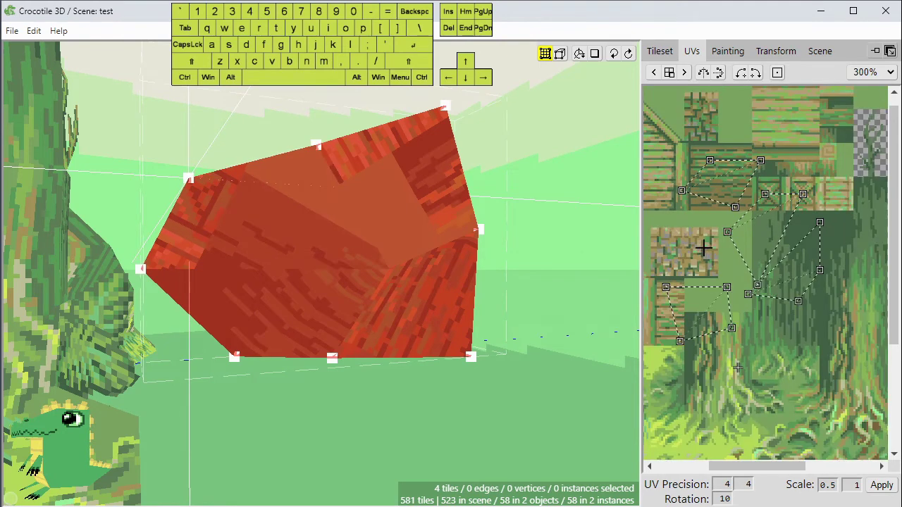
scroll(708, 190, "left", 2)
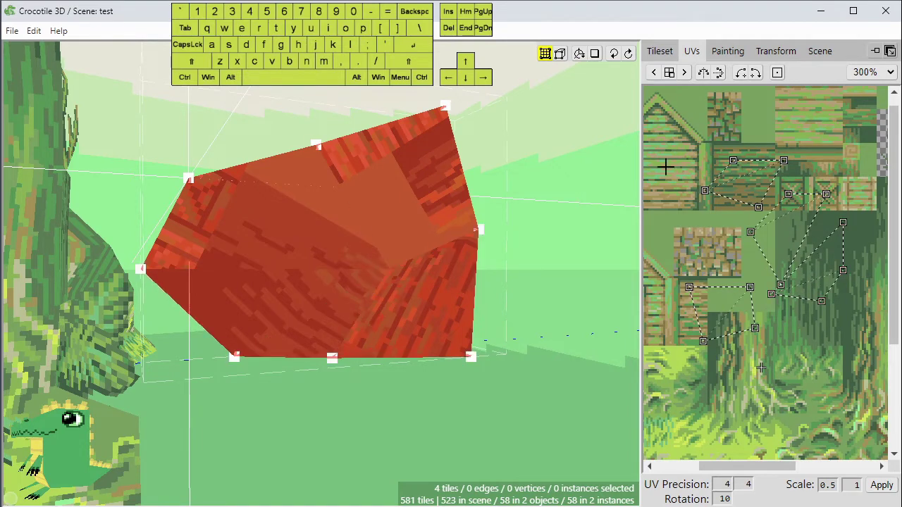
left_click_drag(714, 228, 872, 365)
left_click(704, 73)
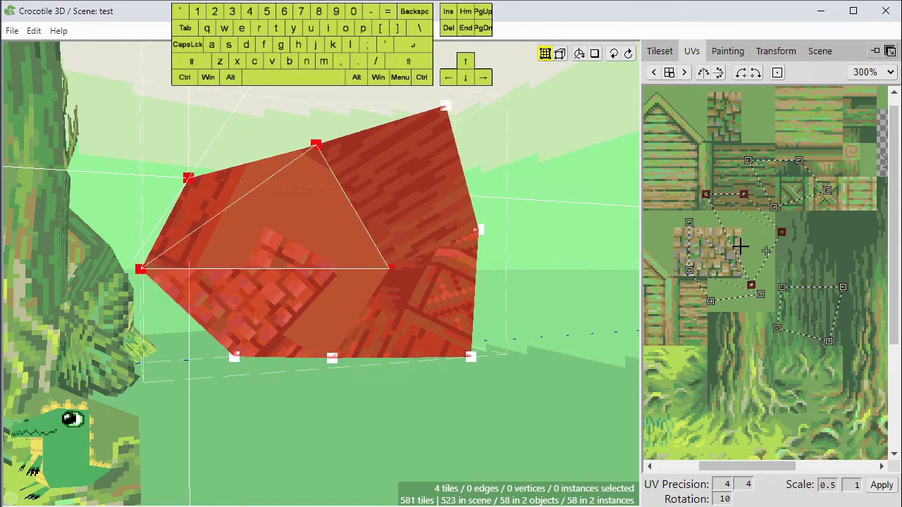
Move the upper-left tile's UV face so its inner corner meets the matching inner corner of the lower-left tile's face.
mouse_move(747, 251)
left_mouse_down()
mouse_move(775, 261)
mouse_move(756, 260)
left_mouse_up()
scroll(711, 284, "up", 2)
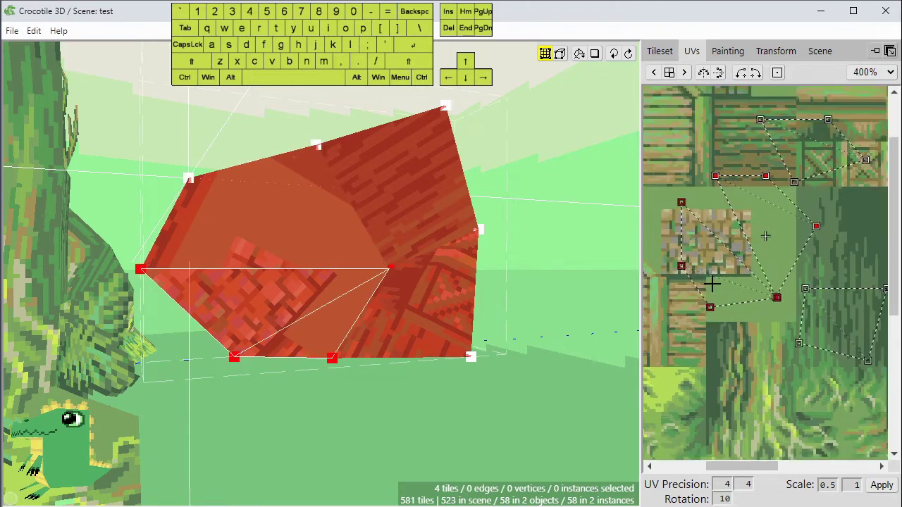
left_click_drag(826, 271, 821, 256)
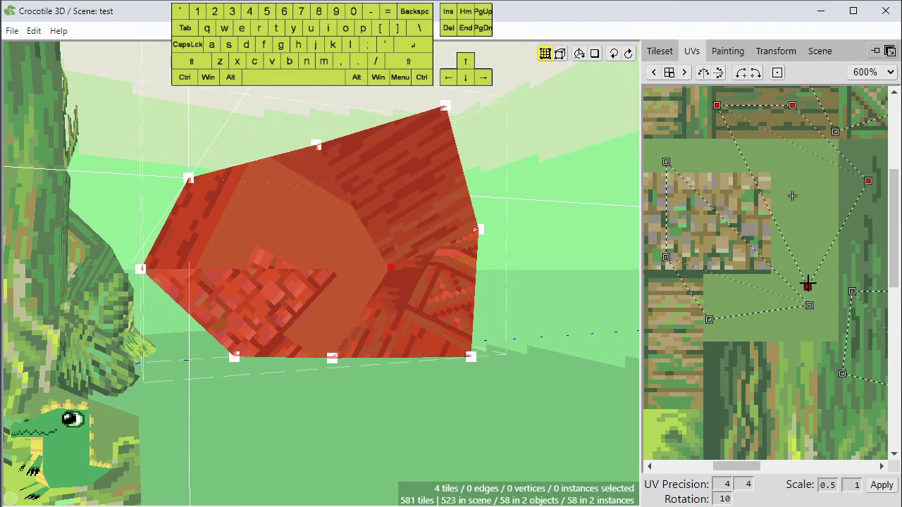
left_click_drag(792, 196, 794, 214, "shift")
mouse_move(809, 305)
left_mouse_down("shift")
mouse_move(813, 282)
mouse_move(805, 300)
mouse_move(815, 319)
left_mouse_up("shift")
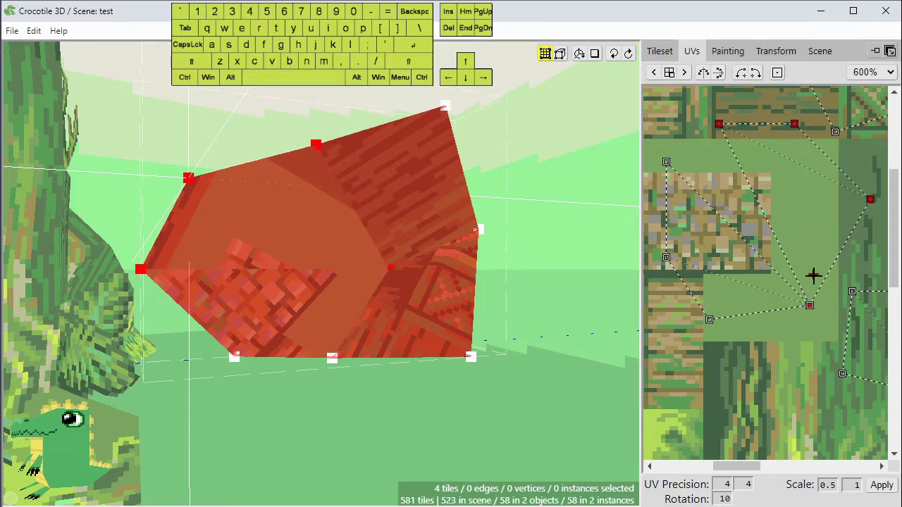
Set the crosshair on the shared inner corner and rotate the upper-left tile's UV face until its edge meets the lower-left tile's face.
key("shift")
key("shift")
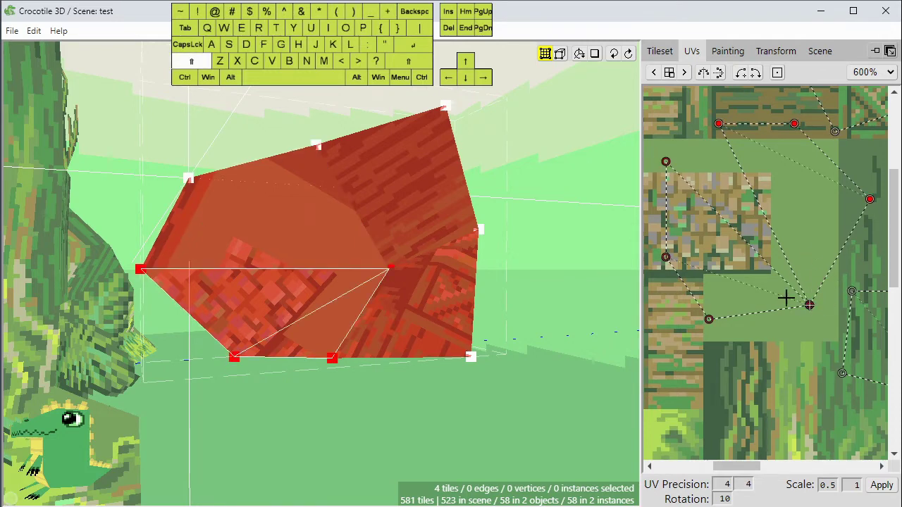
key("shift")
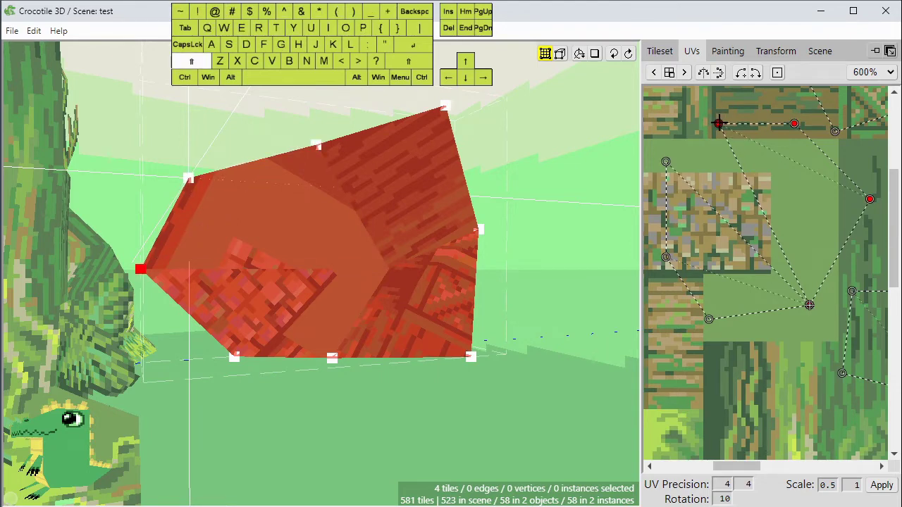
left_click_drag(719, 124, 712, 145, "shift")
key("shift")
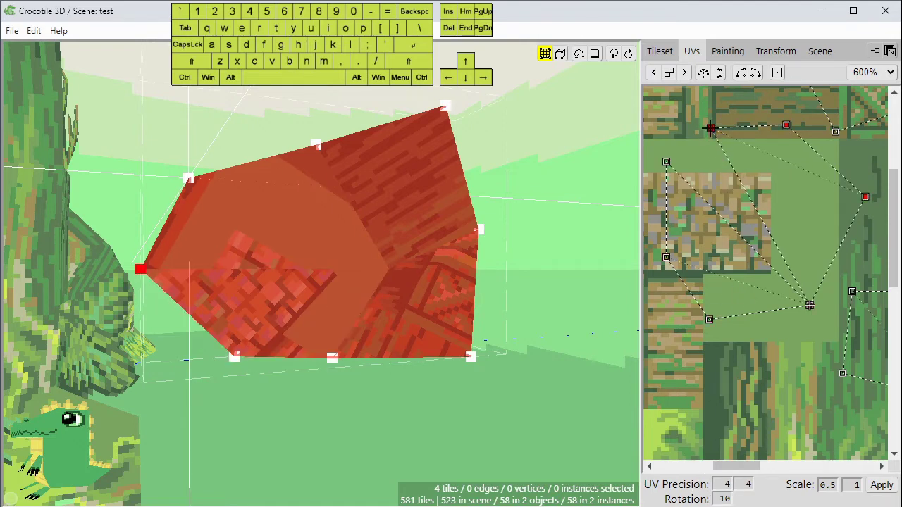
key("shift")
key("shift")
left_click_drag(710, 129, 667, 159)
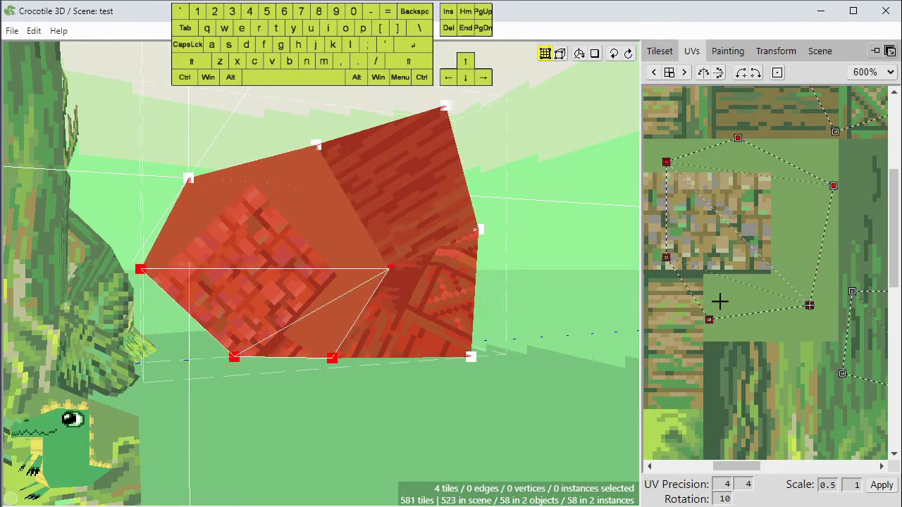
scroll(802, 342, "down", 1)
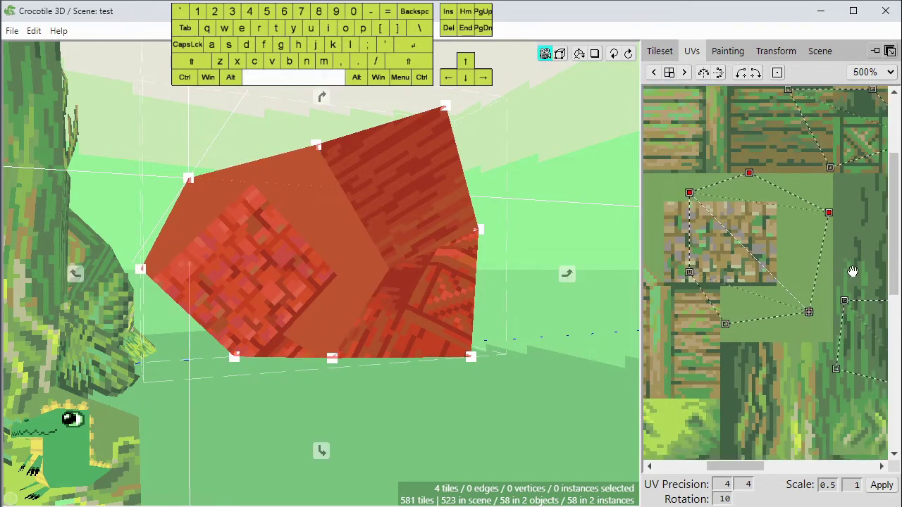
middle_click_drag(851, 268, 757, 227)
scroll(758, 227, "down", 1)
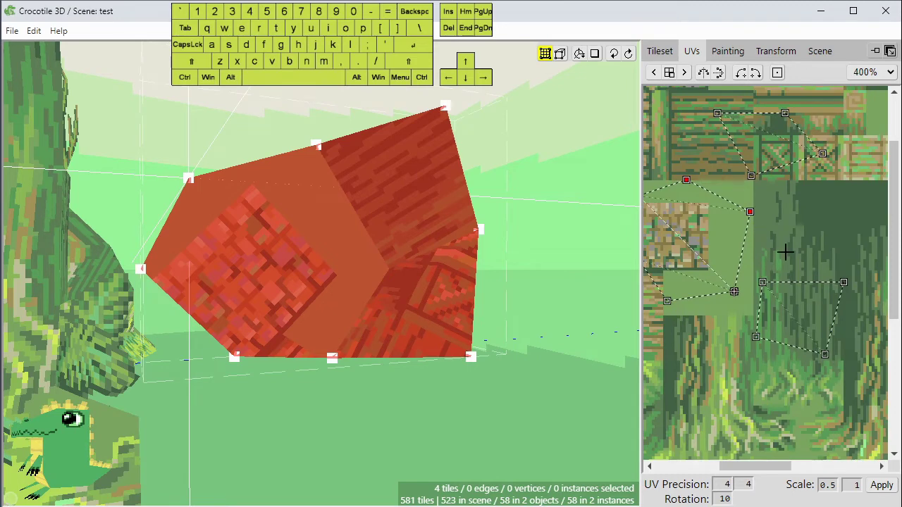
key("space")
left_click_drag(794, 263, 839, 236)
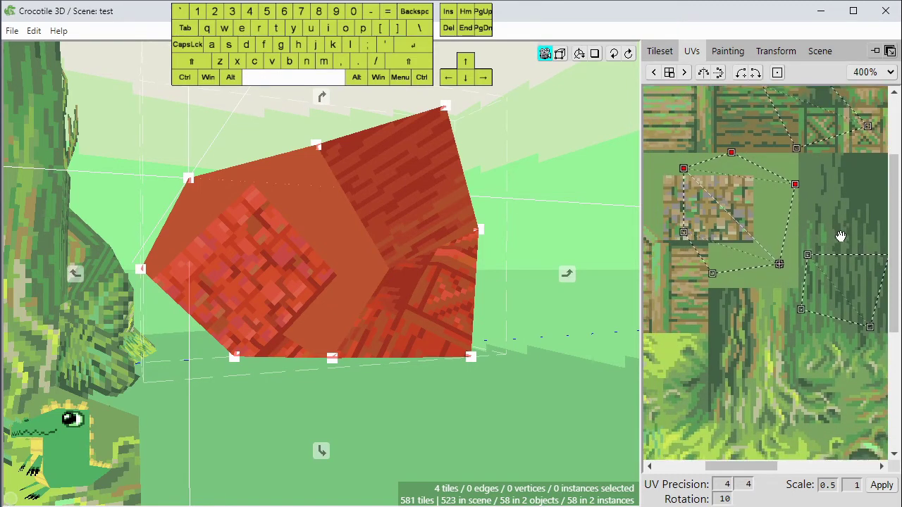
left_click(801, 259)
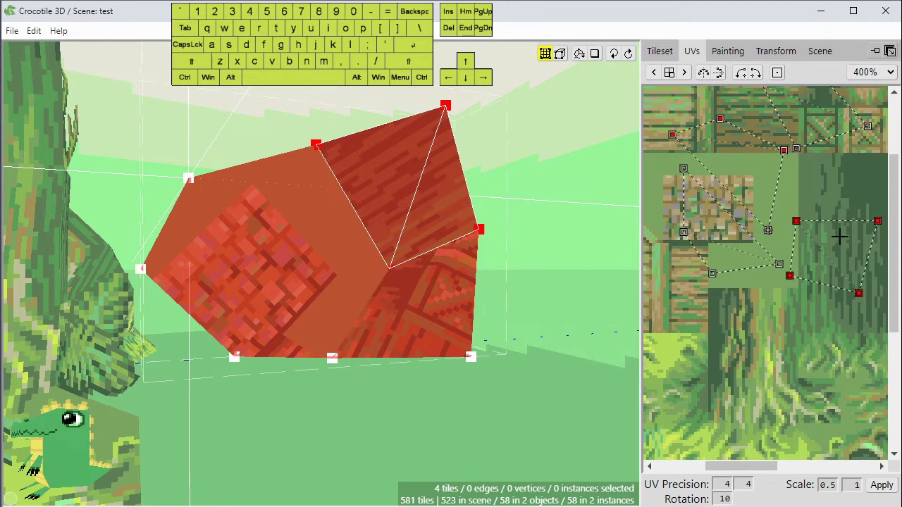
key("ctrl")
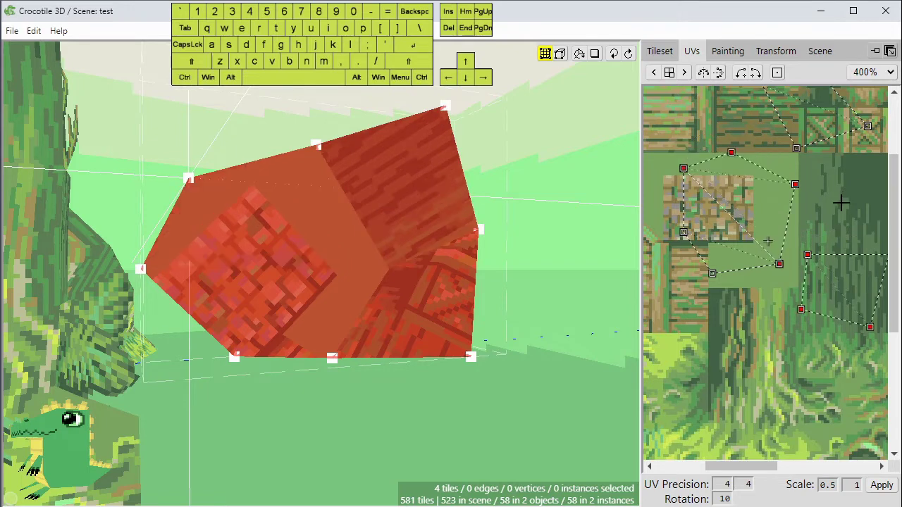
Enlarge the UV editing area and bring all four tiles' UV faces into view.
key("space")
left_click_drag(837, 209, 791, 266)
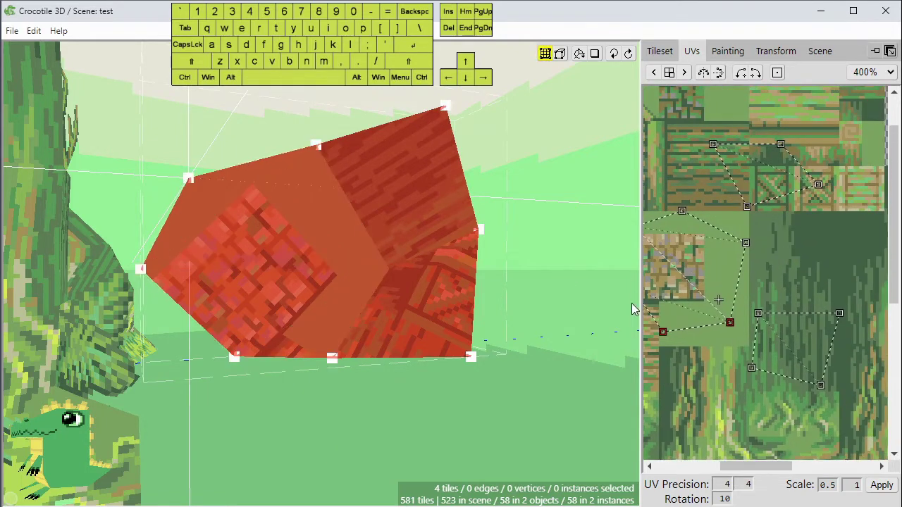
left_click_drag(640, 305, 468, 315)
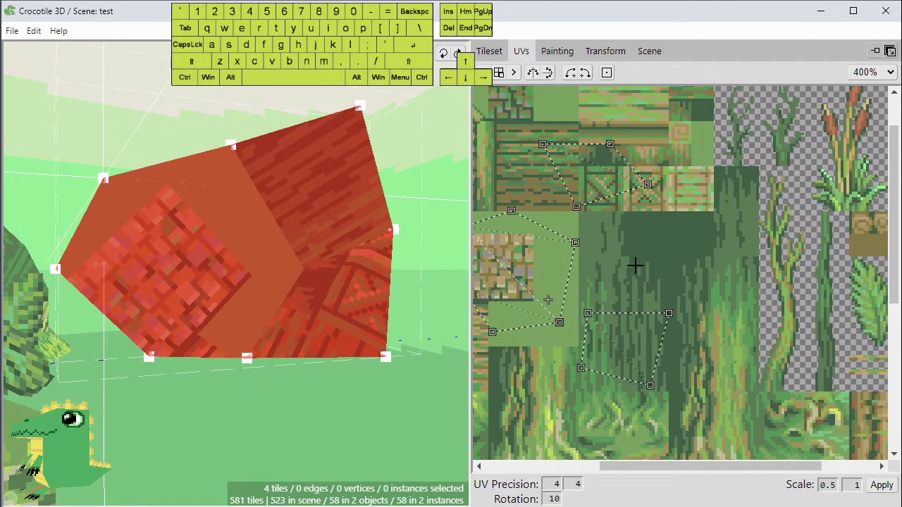
middle_click_drag(635, 265, 711, 280)
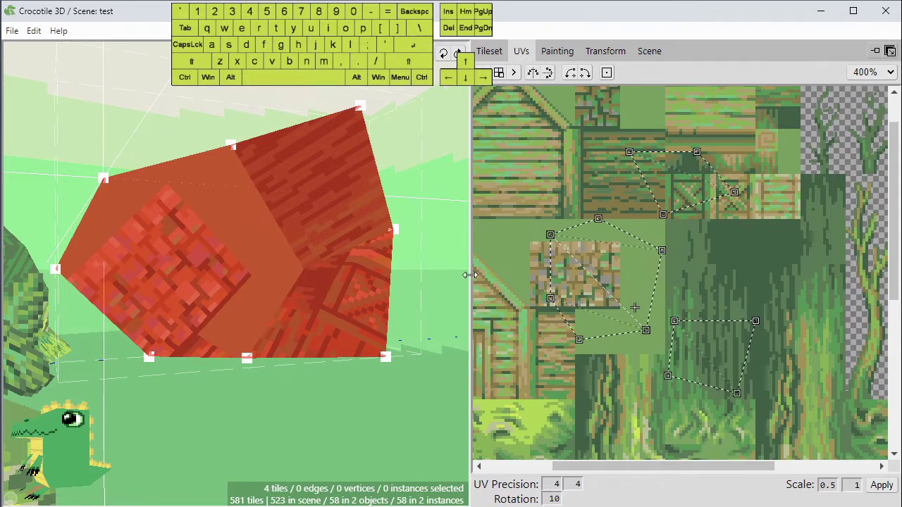
mouse_move(470, 275)
left_mouse_down()
mouse_move(557, 277)
mouse_move(439, 279)
mouse_move(458, 280)
left_mouse_up()
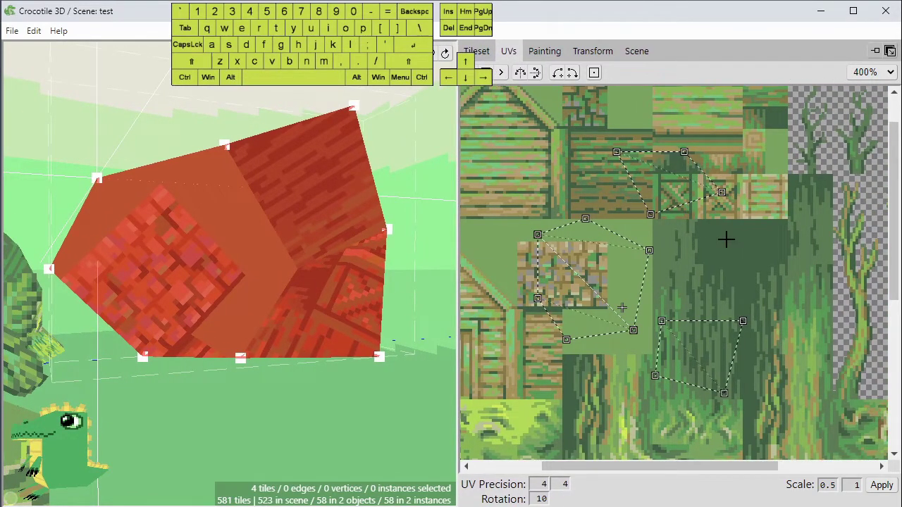
Rotate the upper-right tile's UV face and join its inner corner to the inner corner shared by the two left tiles' faces.
left_click_drag(670, 341, 658, 369)
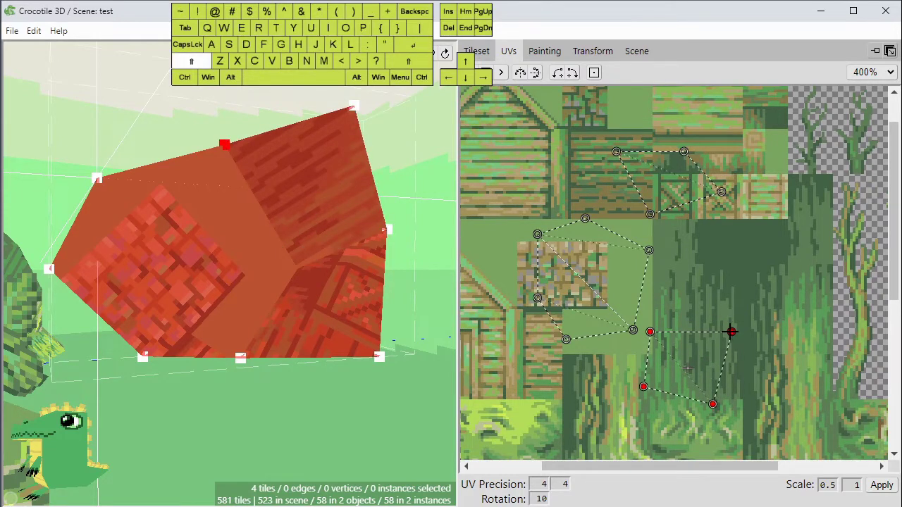
left_click_drag(731, 331, 684, 292, "shift")
left_click_drag(684, 338, 689, 317)
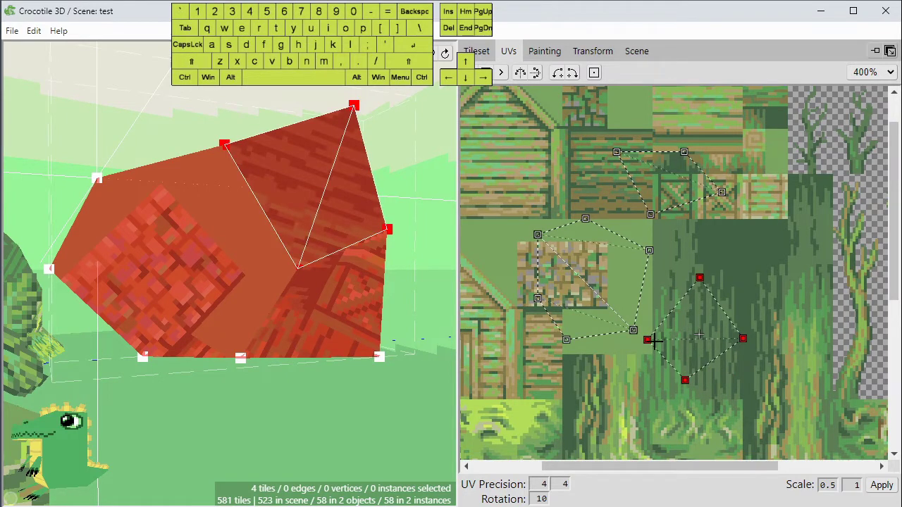
scroll(637, 341, "up", 1)
left_click_drag(659, 339, 628, 316)
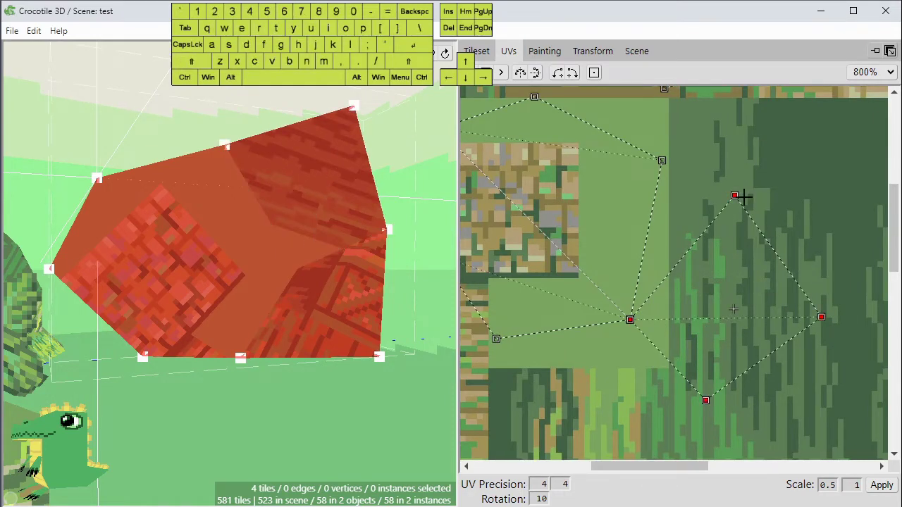
Rotate the upper-right tile's UV face about the shared inner corner until its edge lines up with the upper-left tile's face.
key("shift")
key("shift")
key("shift")
left_click_drag(735, 195, 662, 160, "shift")
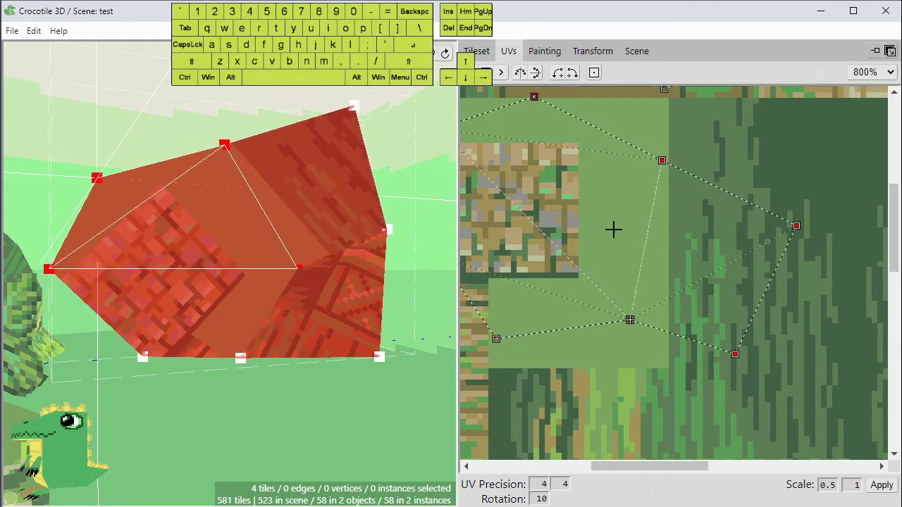
Place the lower-right tile's UV face below the others, with its lower corner on the lower-left tile face's matching corner.
scroll(704, 205, "down", 3)
scroll(699, 205, "down", 1)
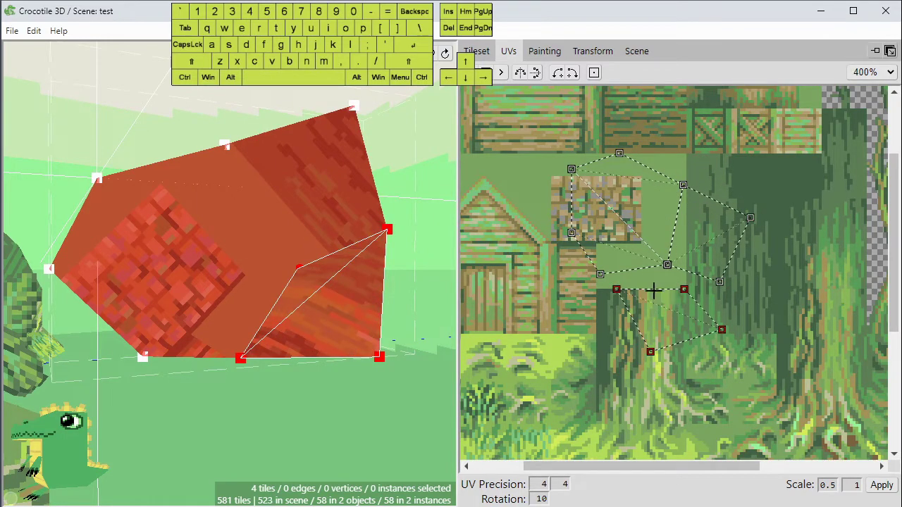
mouse_move(617, 289)
left_mouse_down("shift")
mouse_move(601, 273)
mouse_move(615, 288)
left_mouse_up("shift")
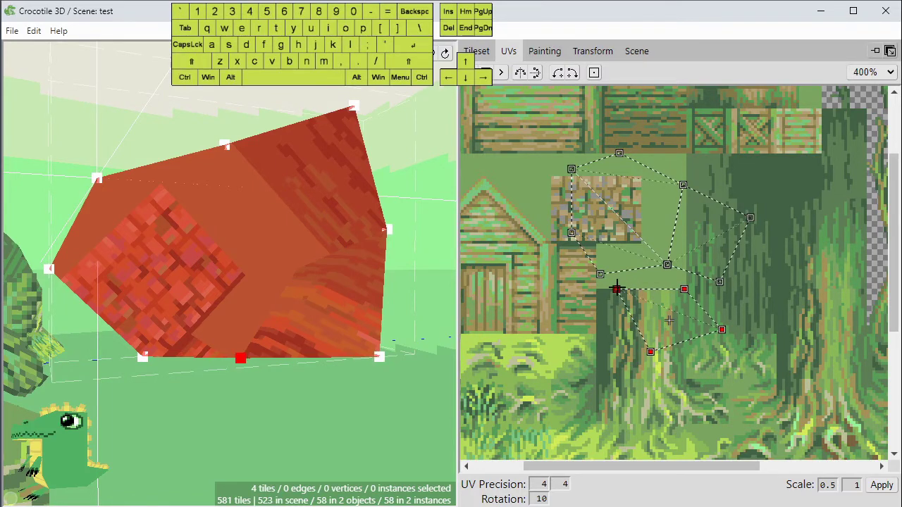
left_click_drag(614, 288, 600, 275)
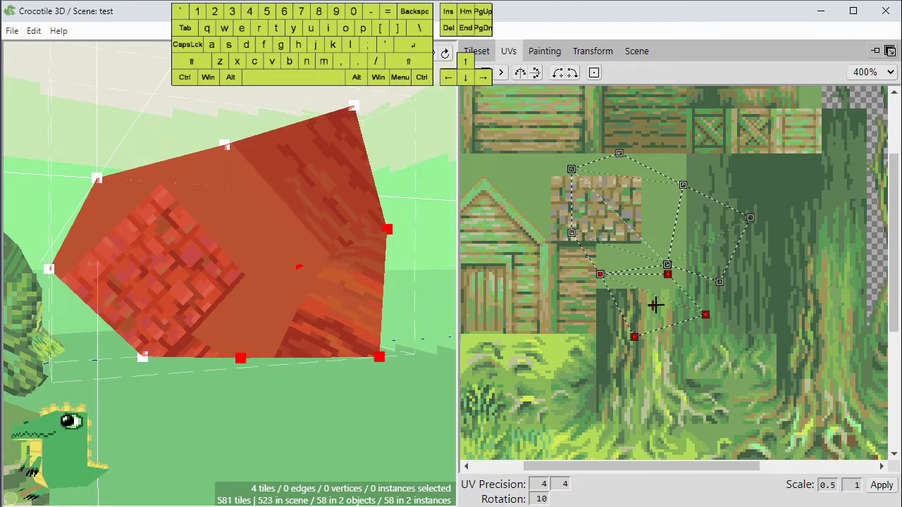
Set the crosshair on that joined lower corner and rotate the lower-right tile's UV face until its inner corner meets the shared inner corner.
left_click(600, 273, "shift")
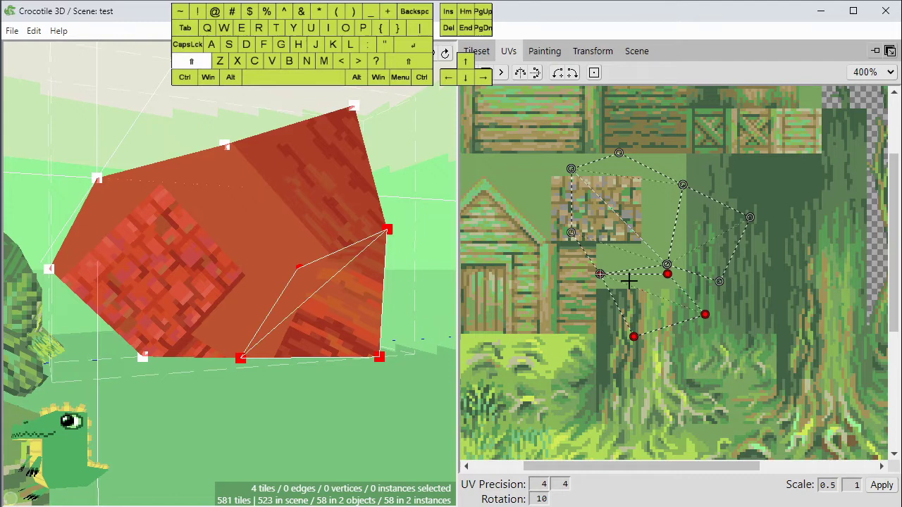
left_click(667, 276, "shift")
left_click_drag(667, 274, 667, 266, "shift")
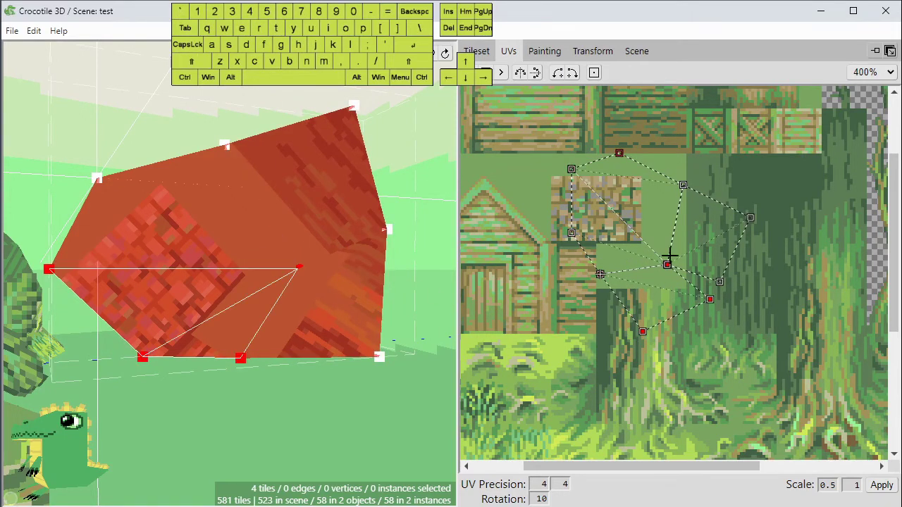
key("space")
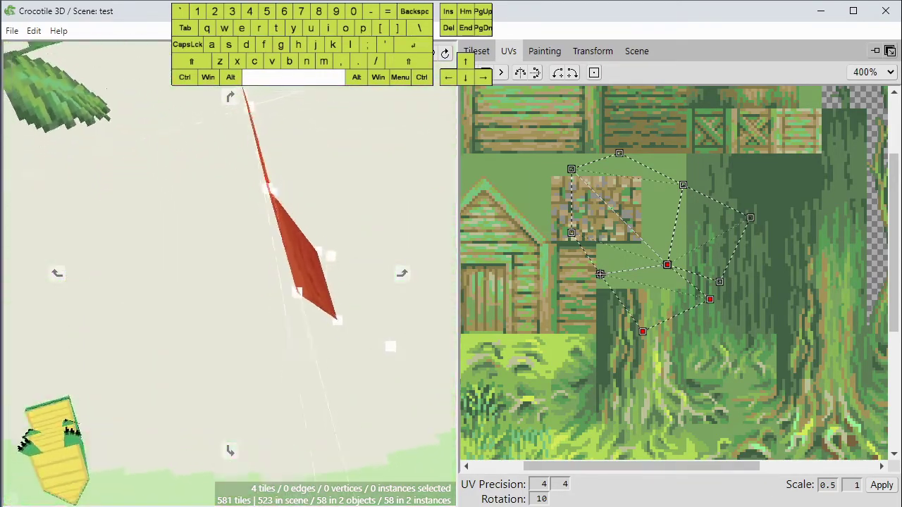
scroll(230, 274, "up", 3)
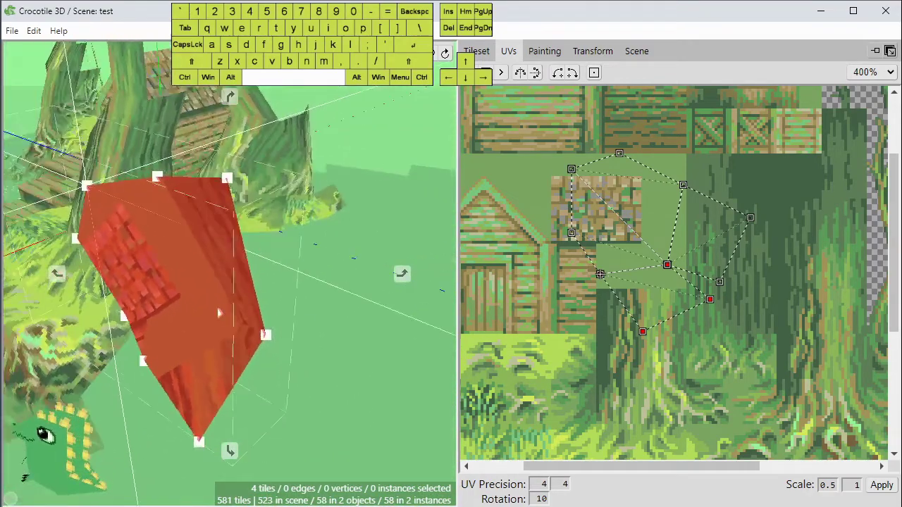
Join the two right tiles' UV faces at their outer corner and nudge the lower-right face's bottom corner slightly outward.
scroll(682, 277, "up", 2)
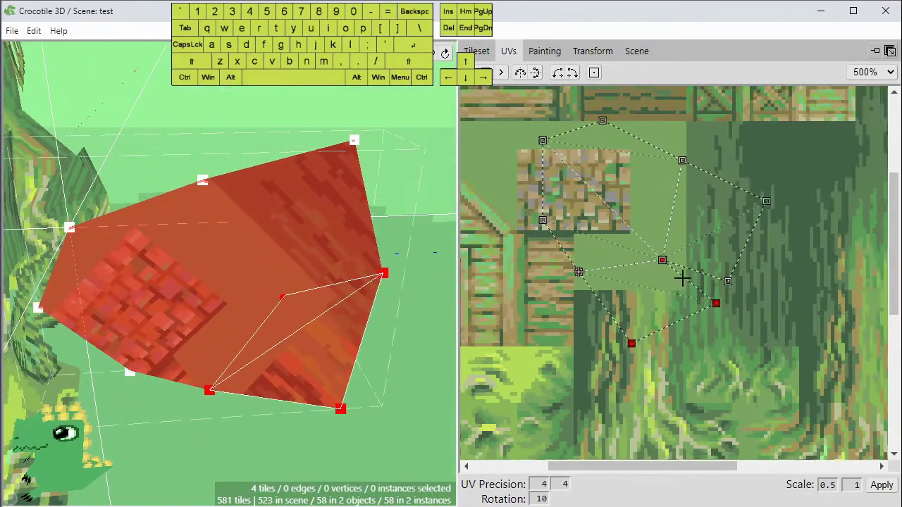
key("space")
left_click_drag(587, 246, 629, 306)
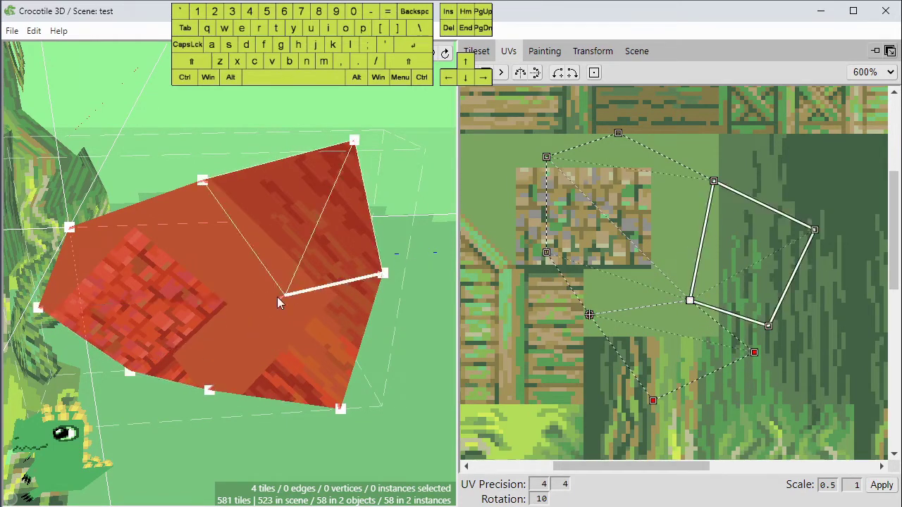
key("space")
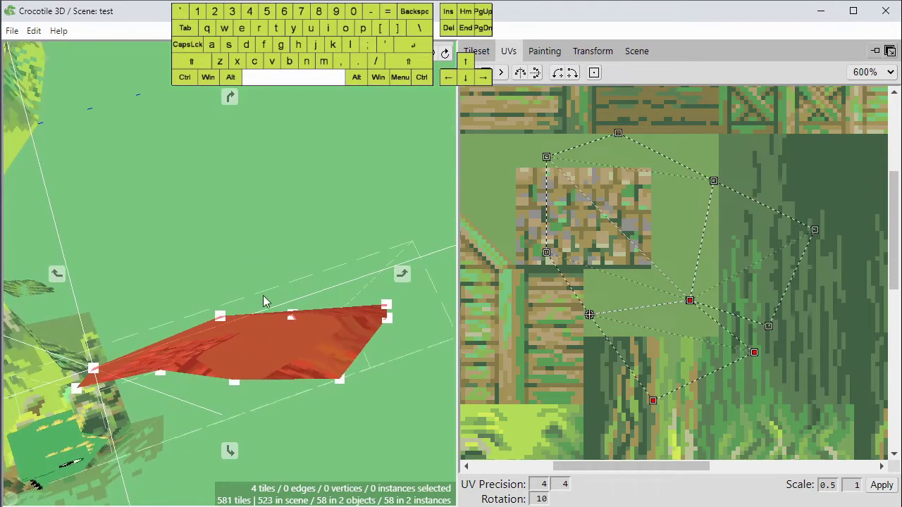
key("space")
left_click_drag(256, 341, 226, 331)
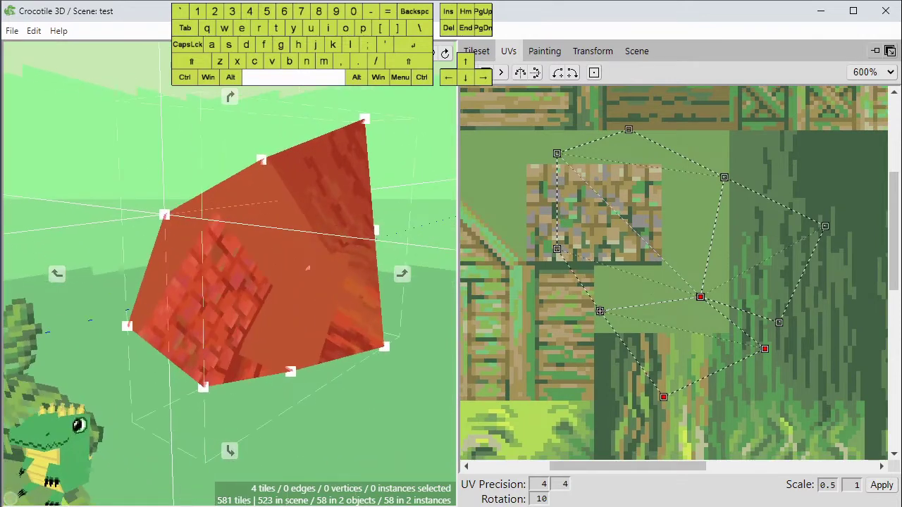
key("space")
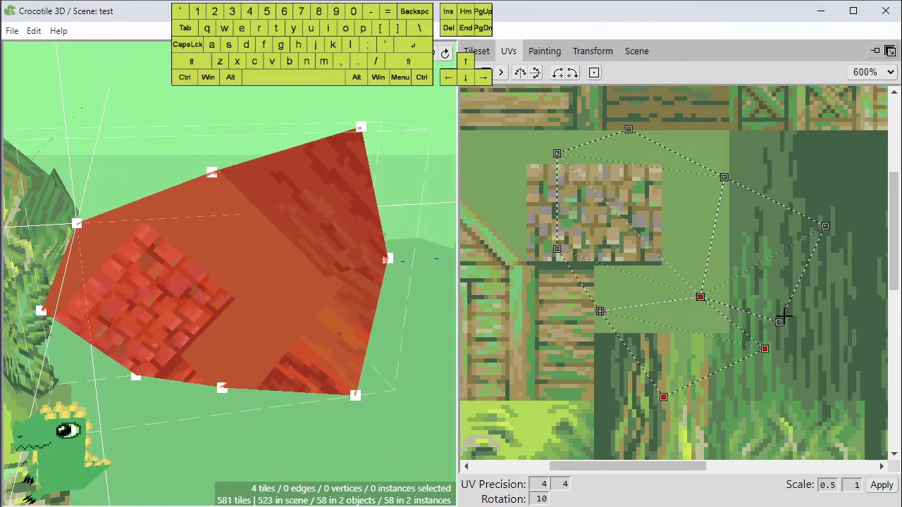
left_click(782, 319)
left_click(760, 345)
left_click_drag(765, 349, 762, 337)
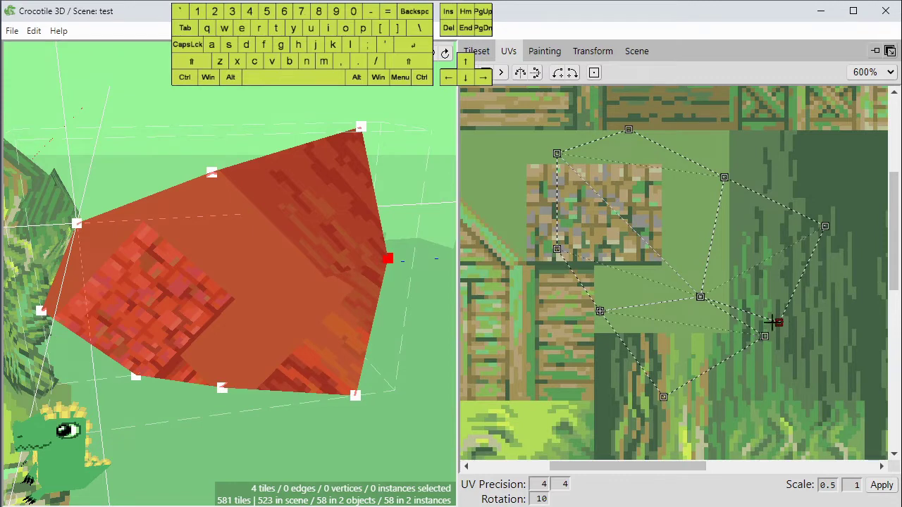
left_click_drag(773, 322, 765, 333, "shift")
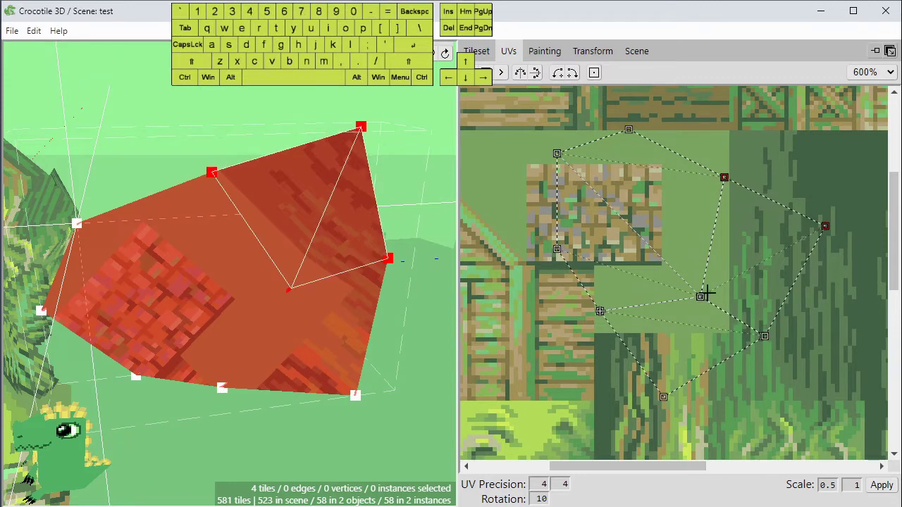
left_click_drag(664, 397, 674, 397)
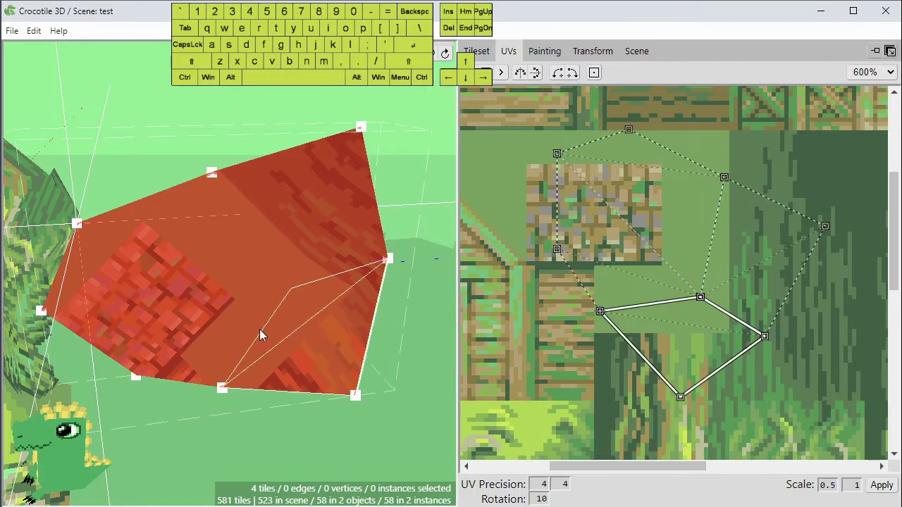
Enable moving coincident UV points together and nudge the corner shared by all four faces slightly upward.
key("space")
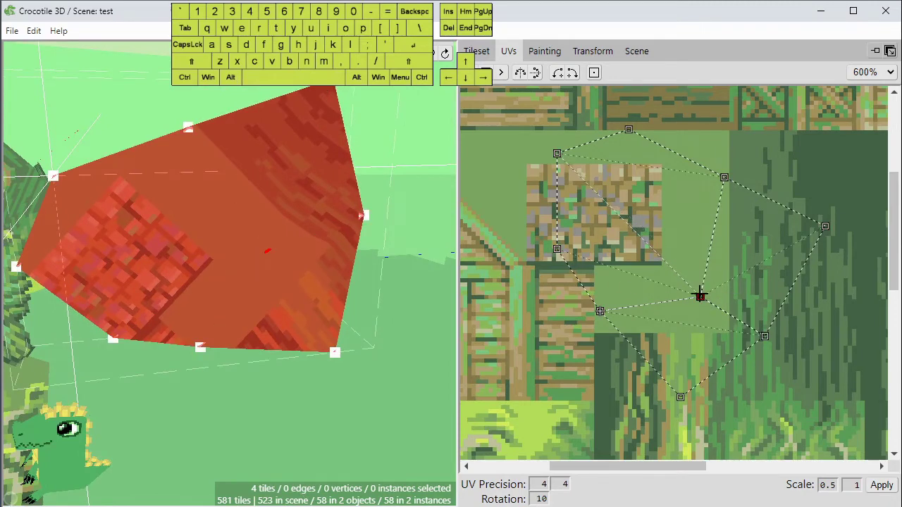
left_click(594, 73)
left_click_drag(700, 296, 698, 292)
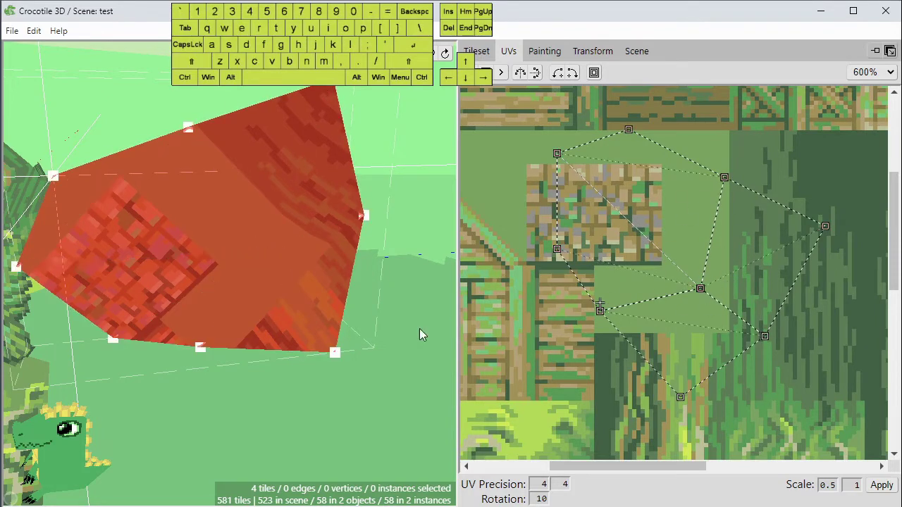
right_click_drag(367, 334, 158, 267)
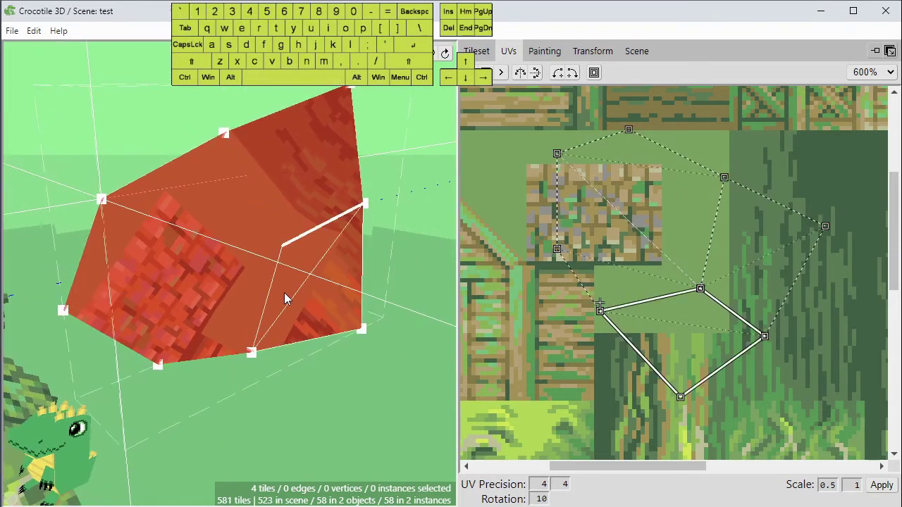
right_click_drag(293, 230, 236, 217)
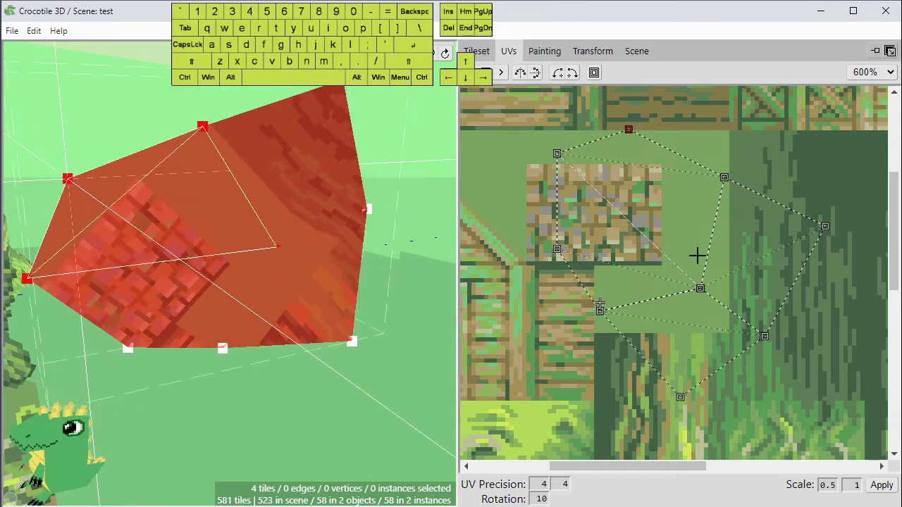
Rotate the whole joined UV layout and place it over the dark tree-trunk bark in the tileset.
scroll(557, 287, "down", 1)
scroll(534, 259, "down", 1)
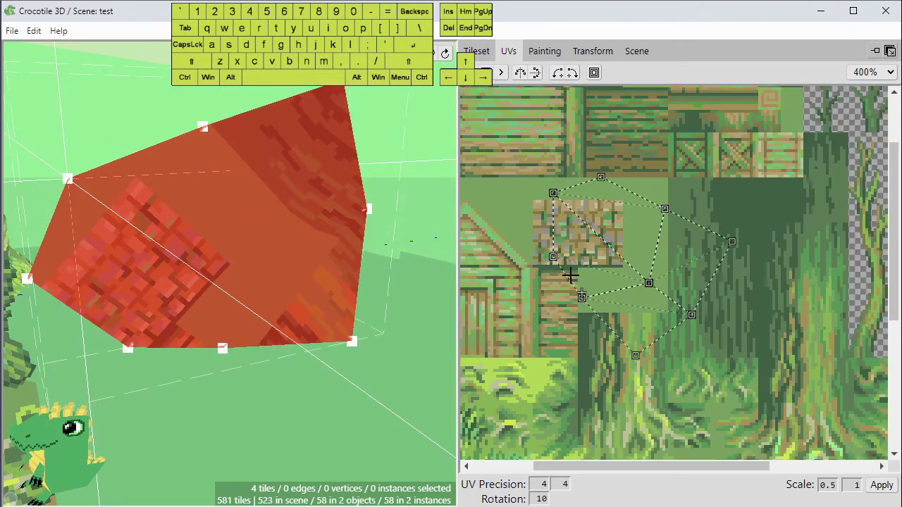
key("shift")
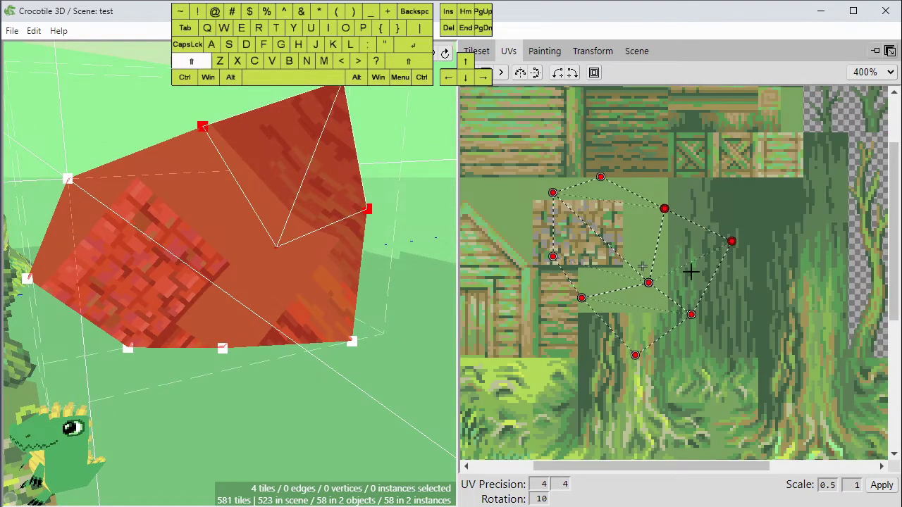
left_click_drag(730, 242, 690, 157, "shift")
left_click_drag(677, 247, 791, 274)
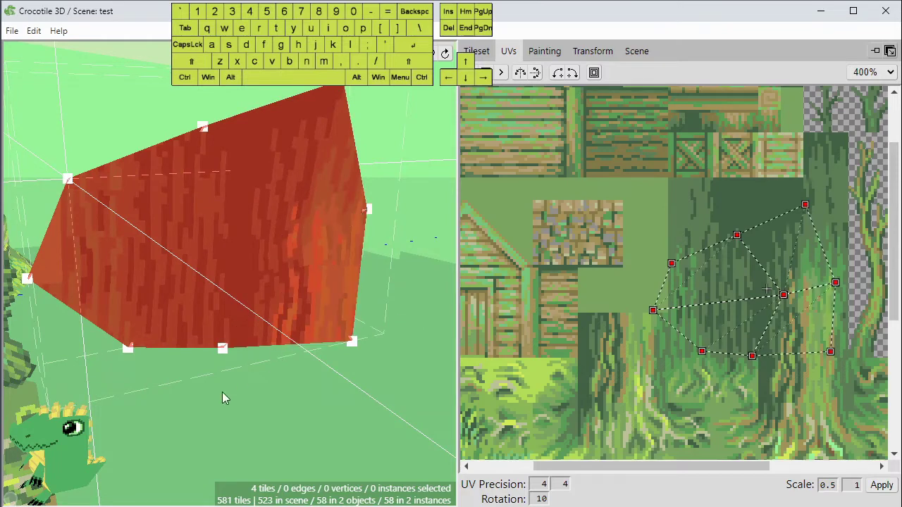
Deselect the four bark-textured tiles and select the vertices along the right side and at the centre of the shape.
right_click_drag(210, 390, 250, 381)
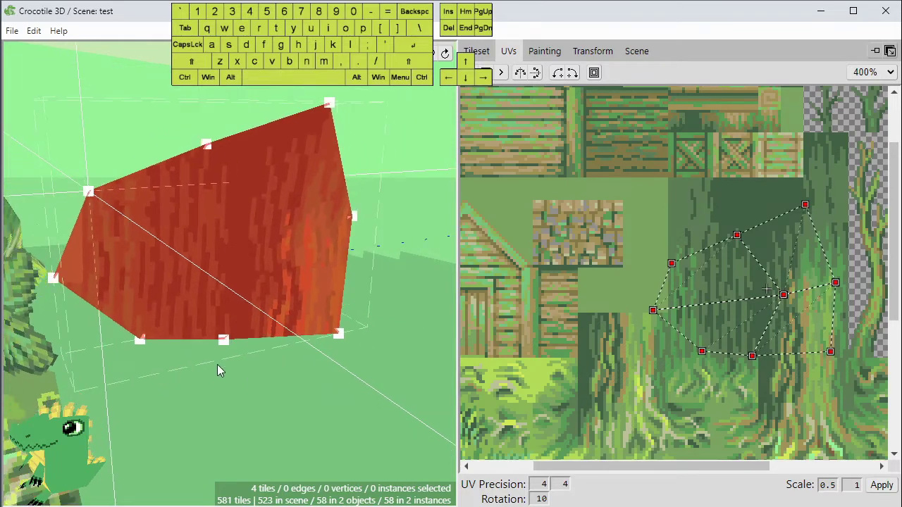
key("ctrl+d")
key("space")
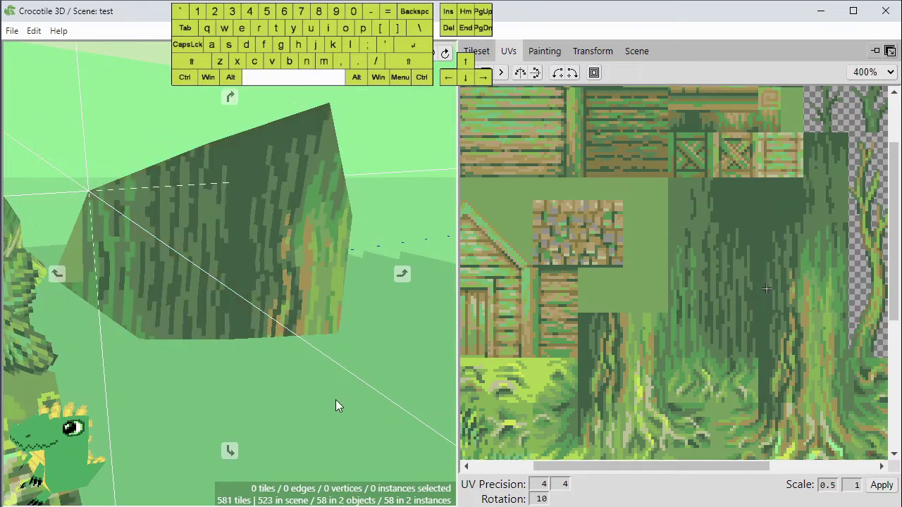
right_click_drag(320, 384, 335, 352)
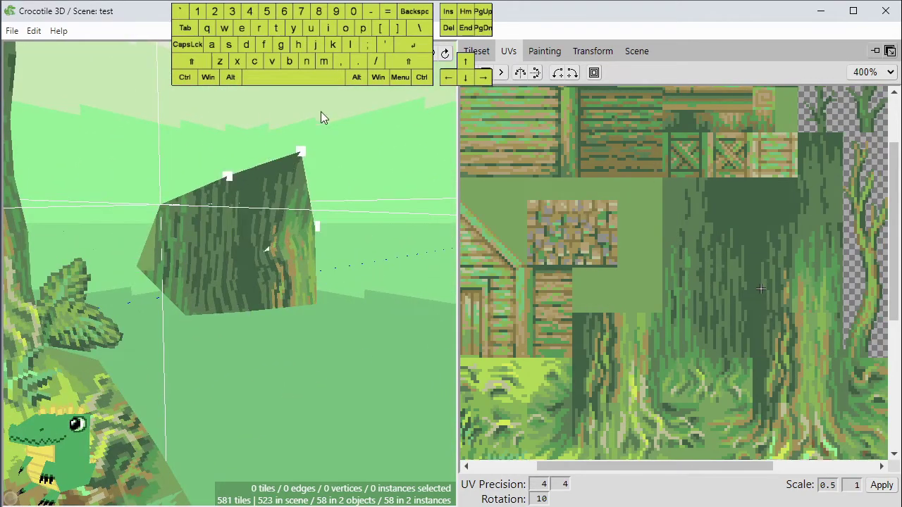
left_click_drag(328, 116, 262, 342)
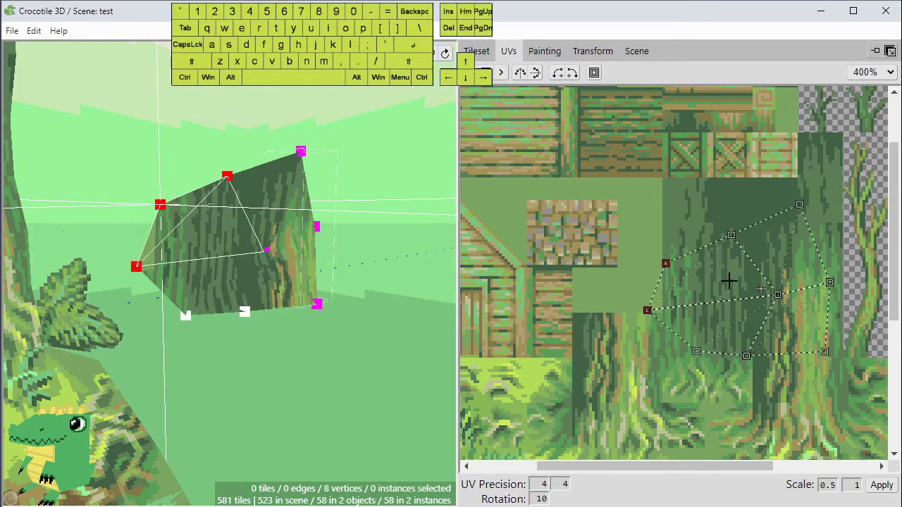
right_click(687, 248)
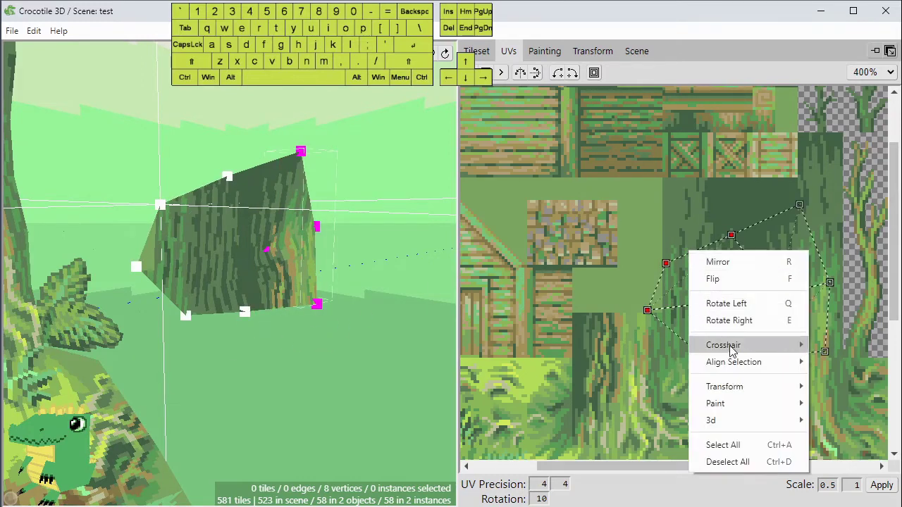
mouse_move(731, 396)
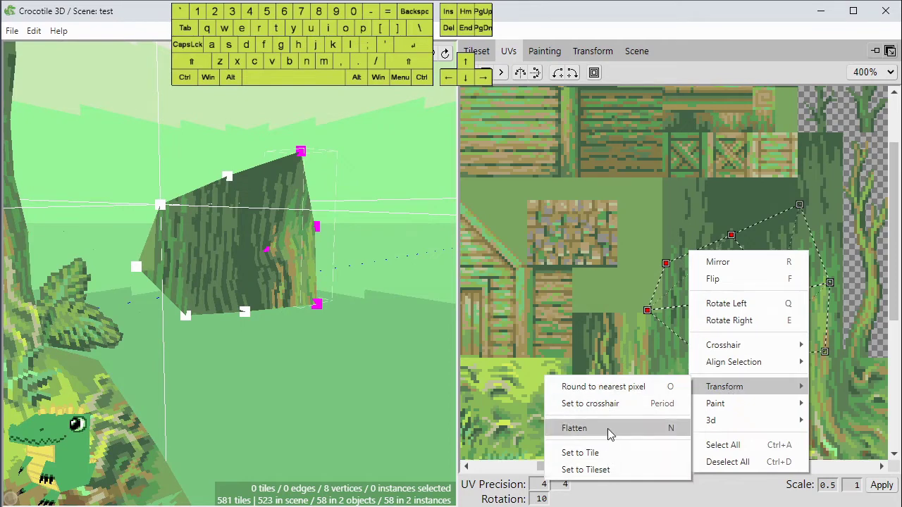
left_click(604, 428)
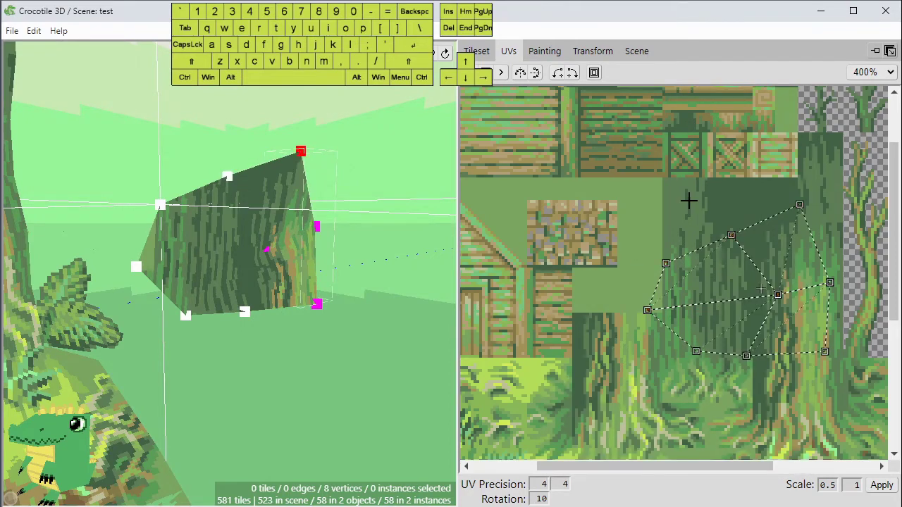
right_click(639, 183)
left_click(609, 222)
Try Set to Tile on the upper-right face's UVs with the crate tile and the plank wall tile, and undo both placements.
right_click(680, 162)
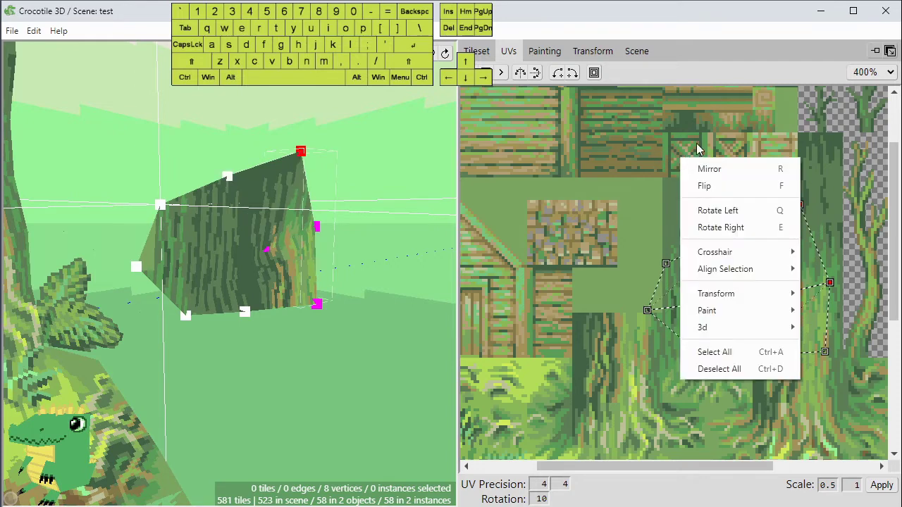
mouse_move(751, 299)
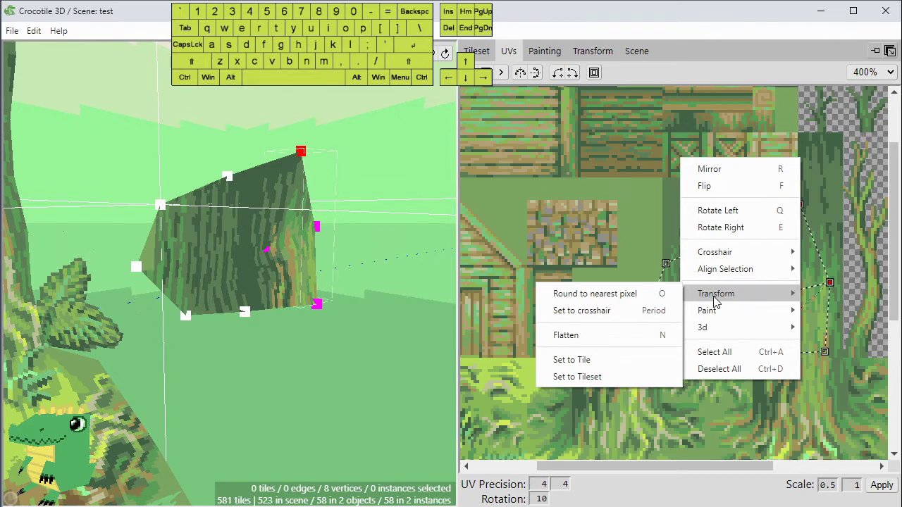
left_click(579, 360)
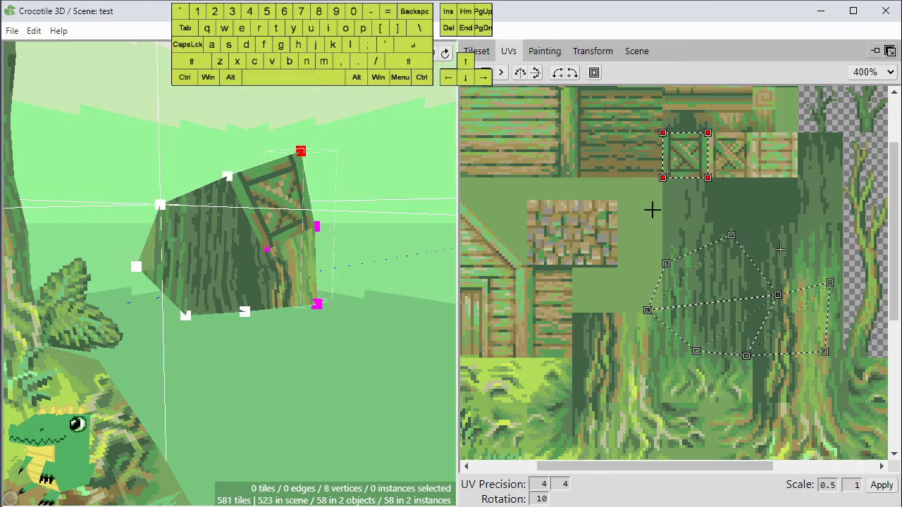
right_click(551, 291)
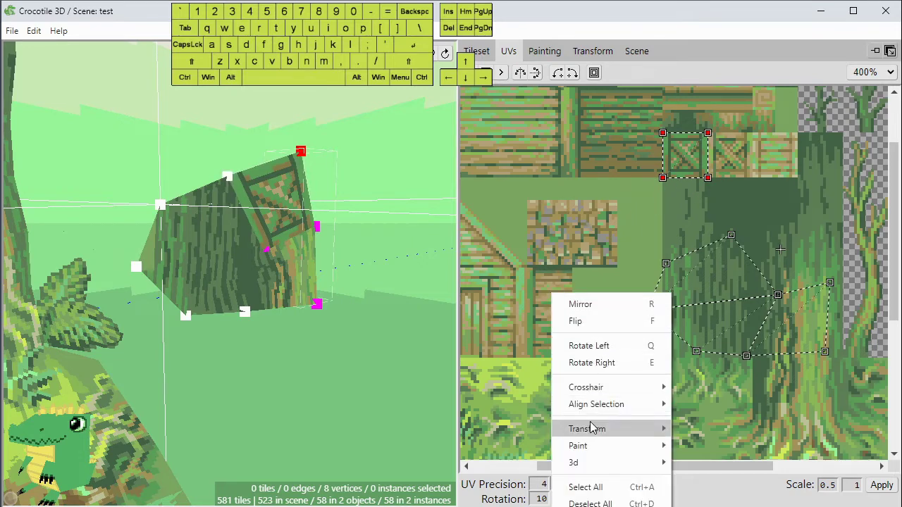
mouse_move(579, 429)
left_click(698, 494)
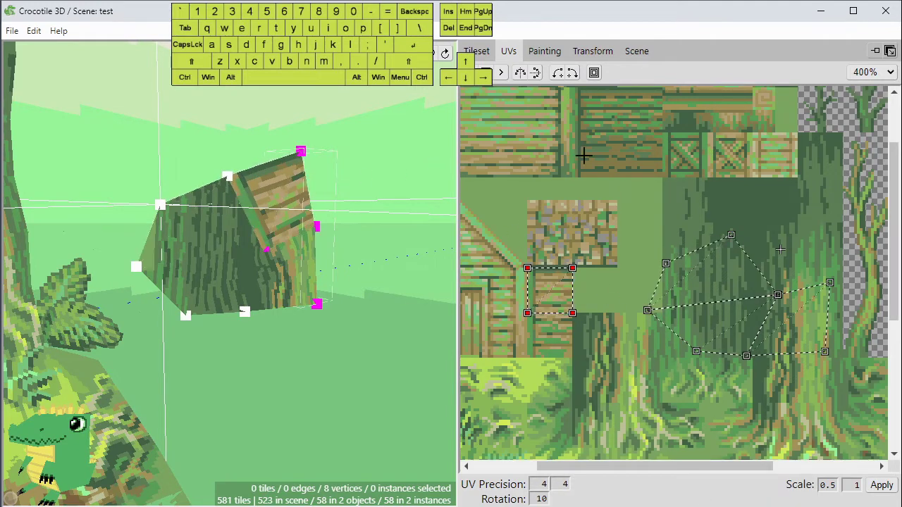
key("ctrl+z")
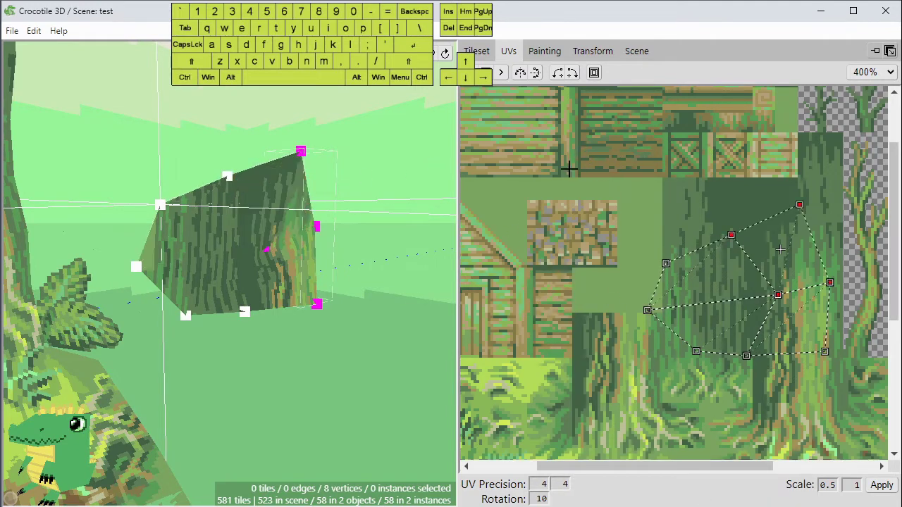
Try Set to Tileset on the upper-right face's UVs, and undo it.
scroll(557, 173, "down", 1)
right_click(561, 179)
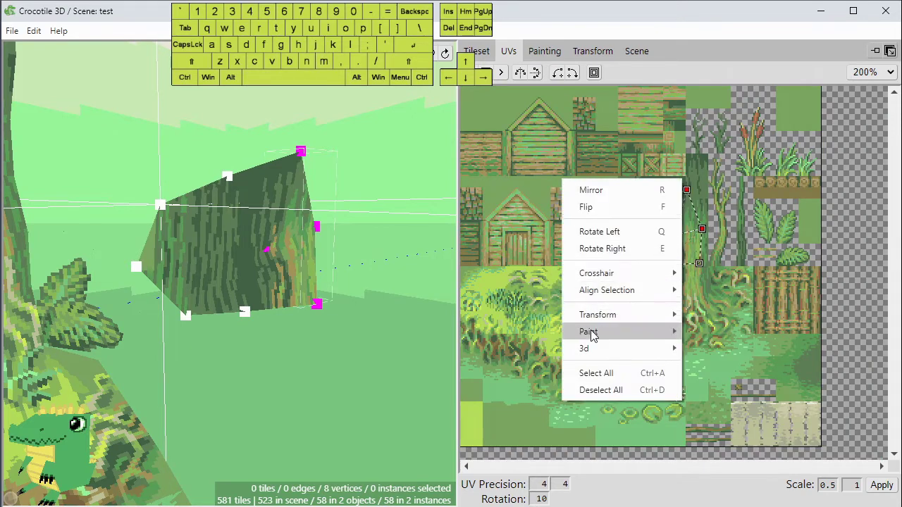
mouse_move(607, 319)
left_click(712, 398)
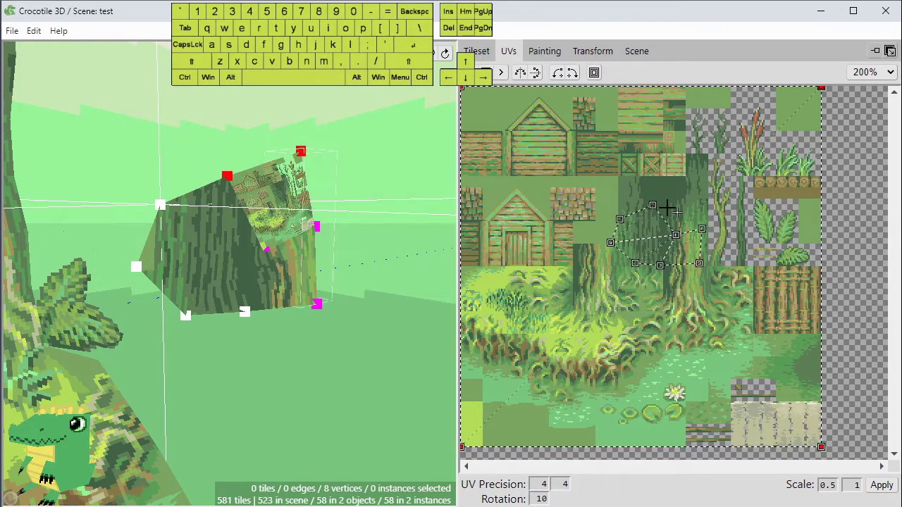
key("ctrl+z")
scroll(630, 191, "up", 2)
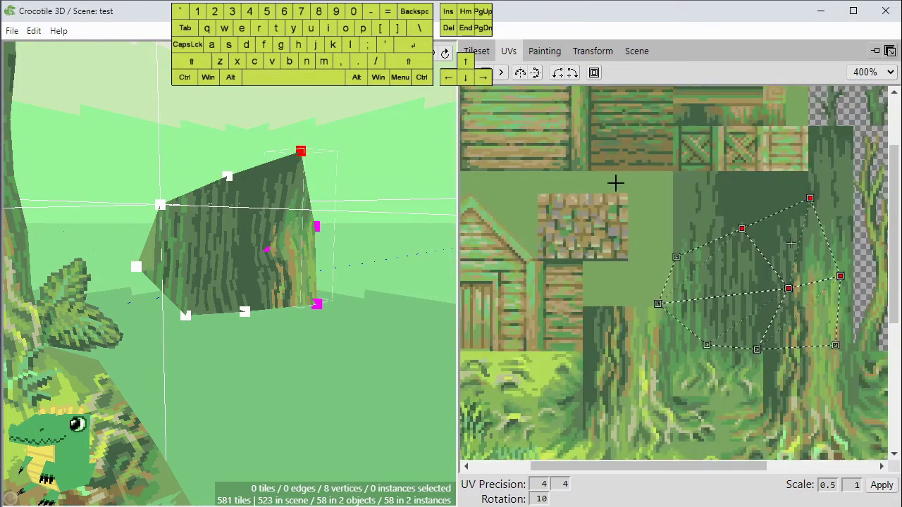
Select the whole joined UV layout and trace its edges onto the tileset with the Trace selected paint option.
right_click(617, 172)
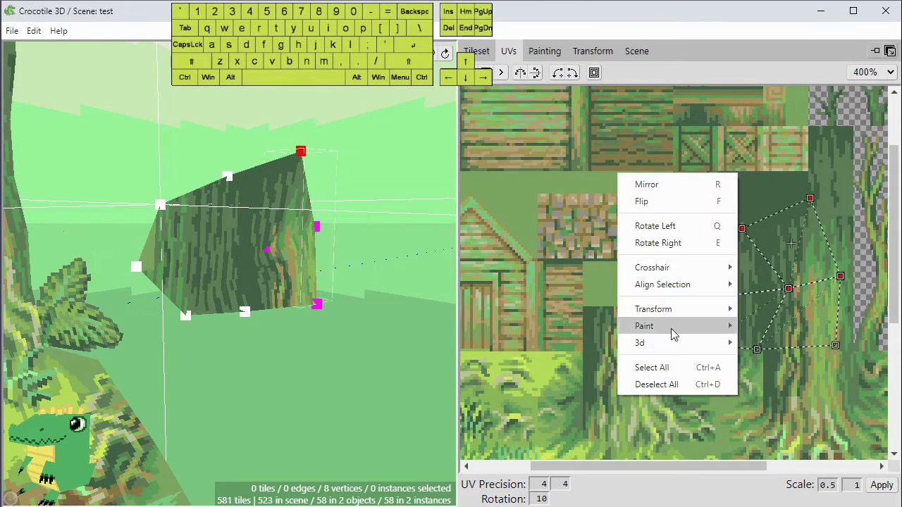
mouse_move(677, 330)
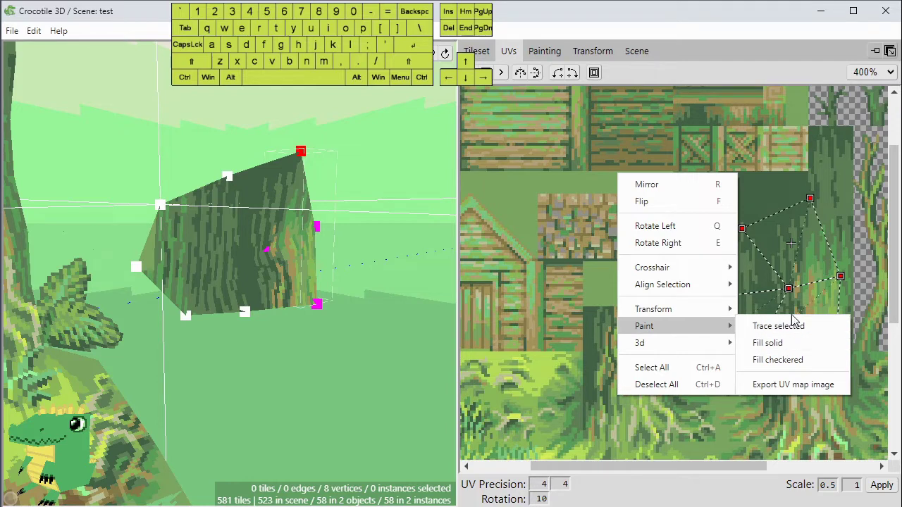
left_click(783, 327)
left_click_drag(620, 177, 878, 388)
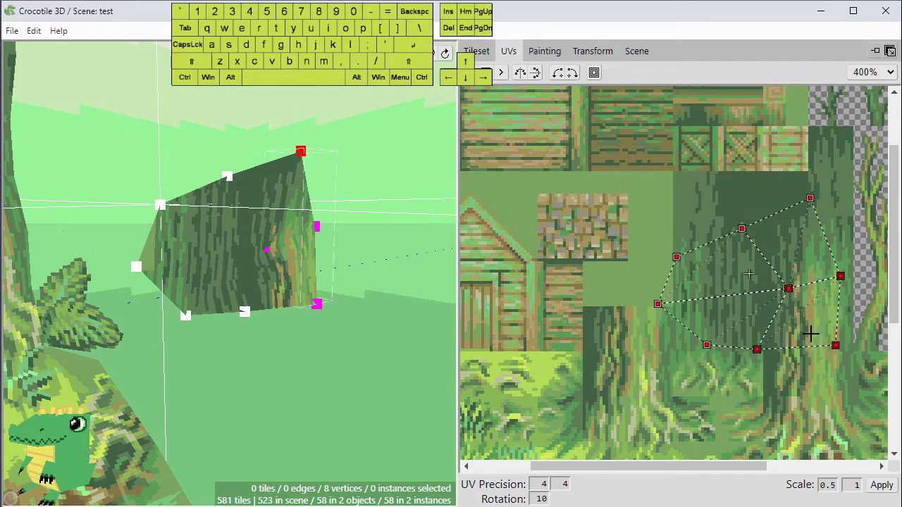
right_click(584, 203)
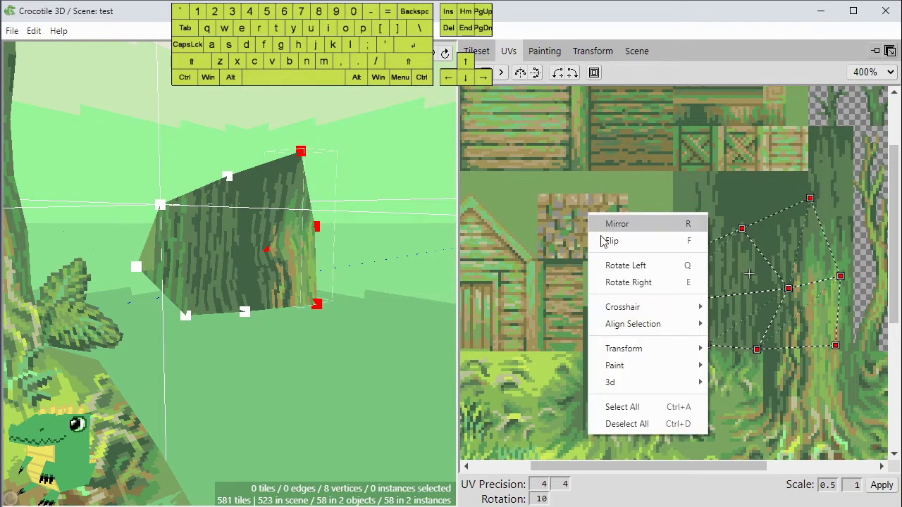
mouse_move(647, 362)
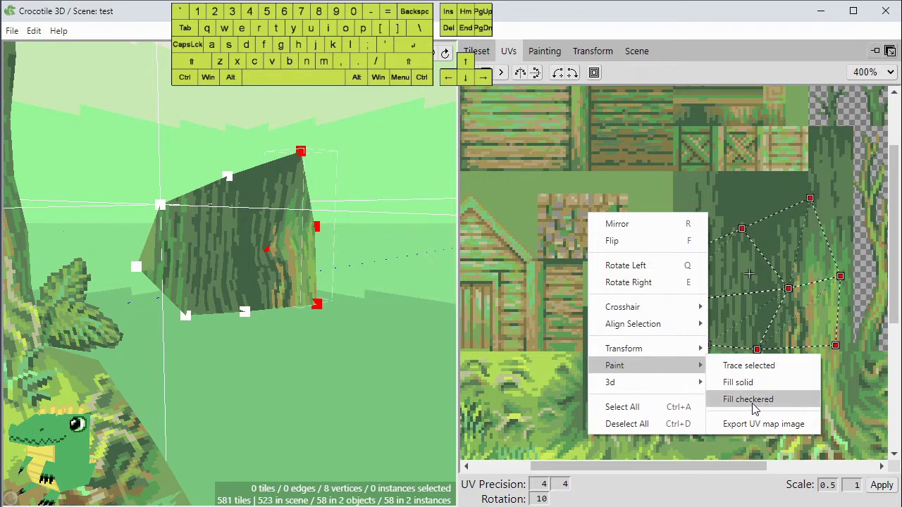
left_click(768, 373)
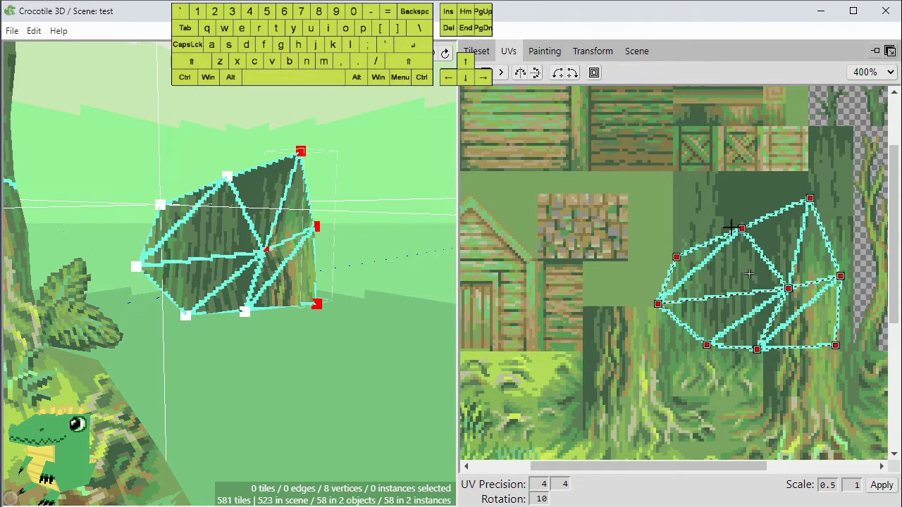
Set the cyan paint colour's opacity to 100 and return to the UV editor.
left_click(545, 51)
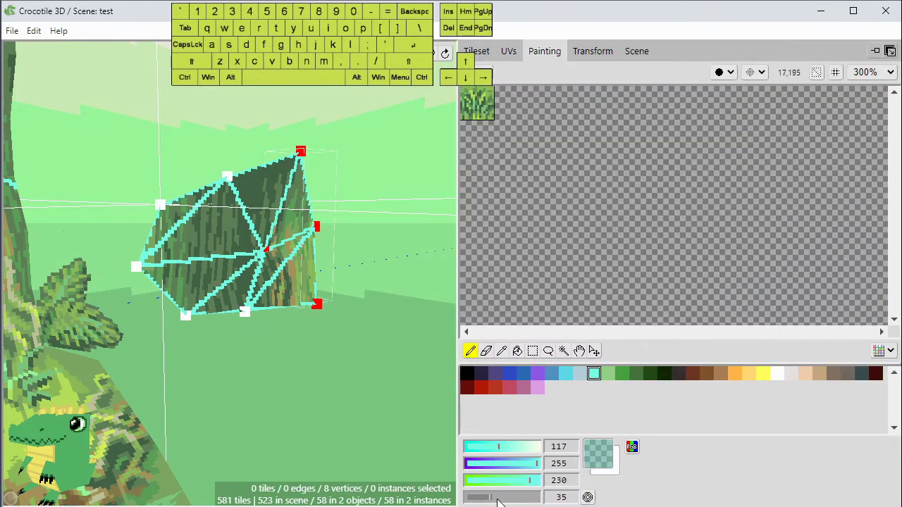
left_click_drag(497, 500, 536, 502)
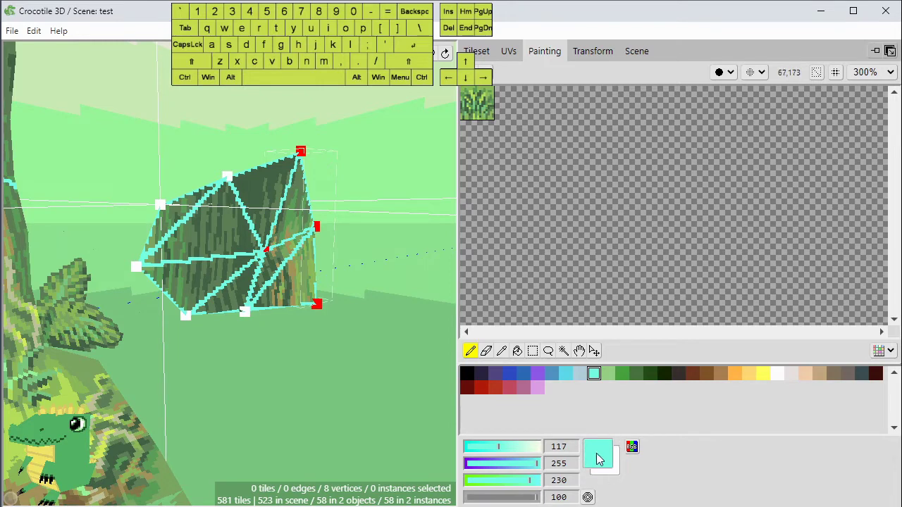
left_click(477, 55)
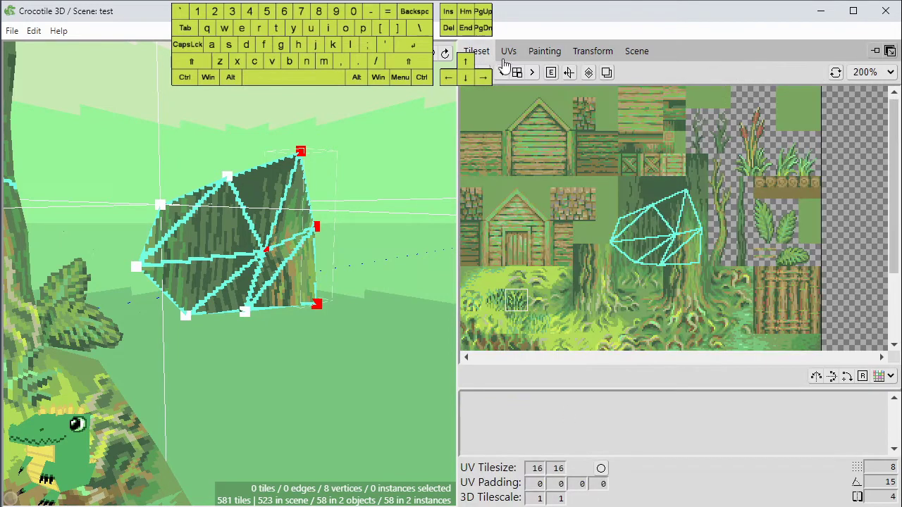
left_click(510, 54)
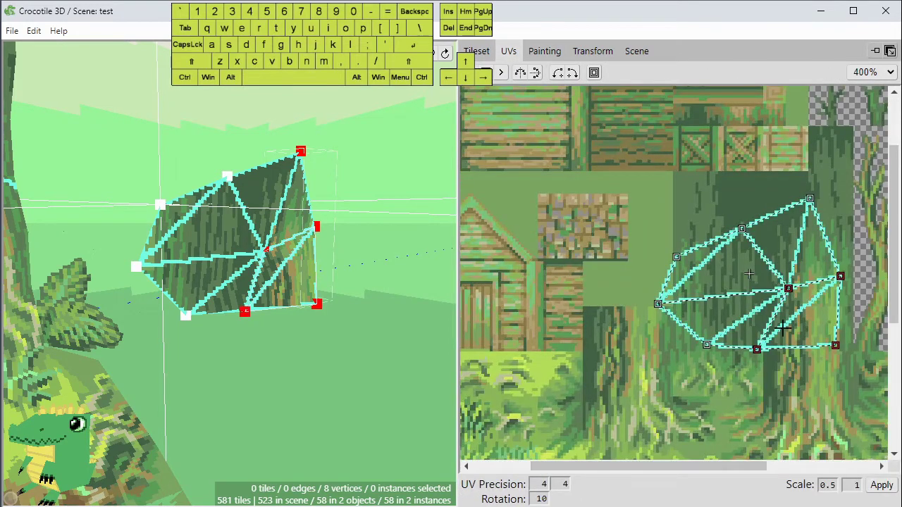
Select the whole joined UV layout and fill it with the cyan paint colour using Fill solid.
right_click(689, 217)
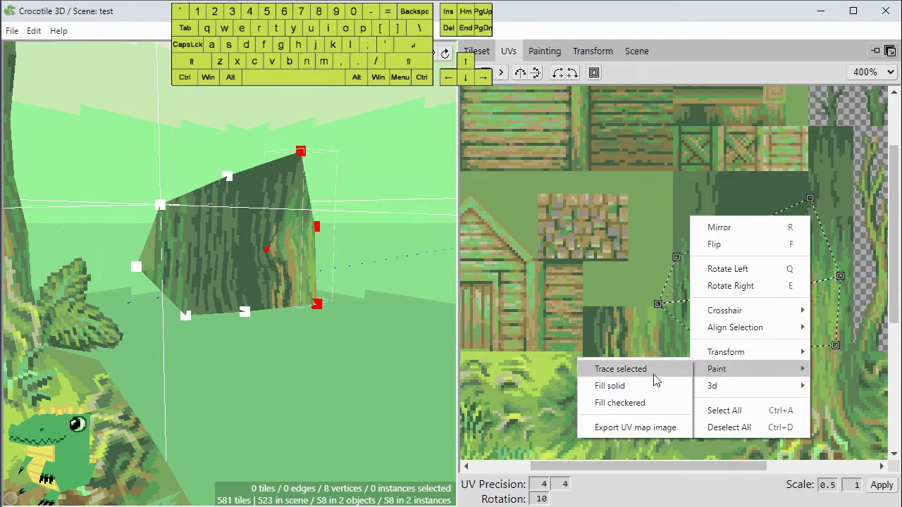
left_click(610, 387)
left_click_drag(632, 171, 848, 362)
right_click(633, 191)
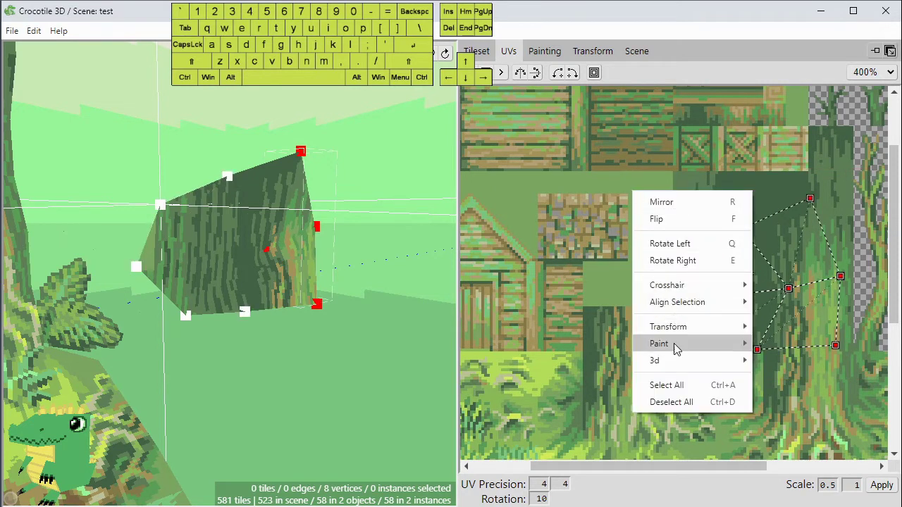
mouse_move(675, 345)
left_click(787, 344)
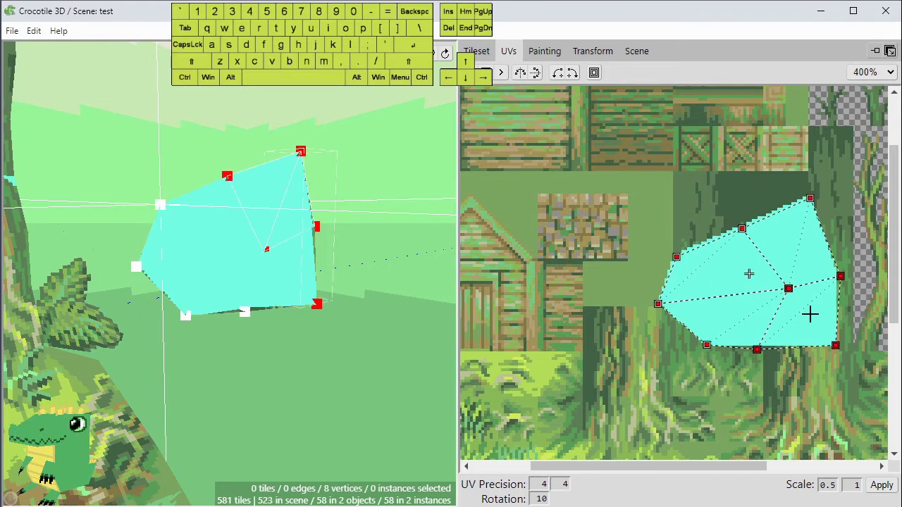
Apply Fill checkered to the whole UV layout and trace its edges over the pattern.
right_click(601, 201)
mouse_move(690, 354)
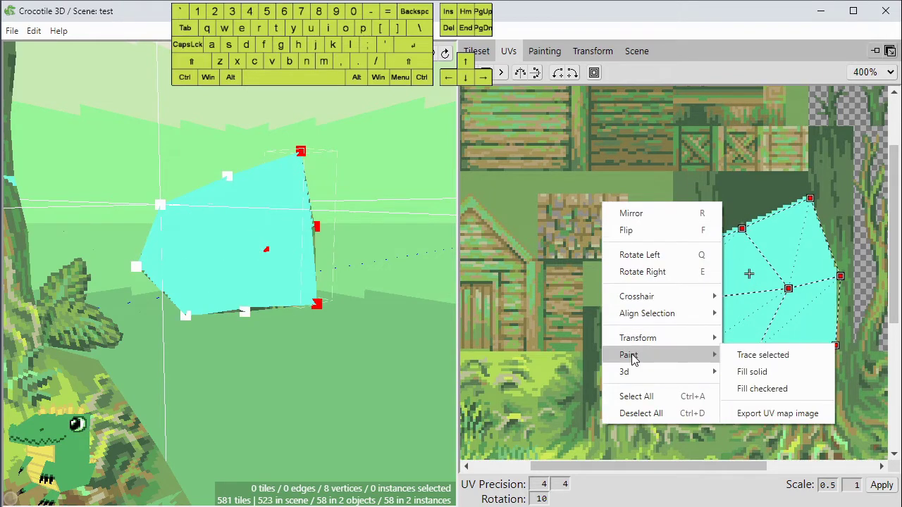
left_click(765, 389)
right_click(668, 226)
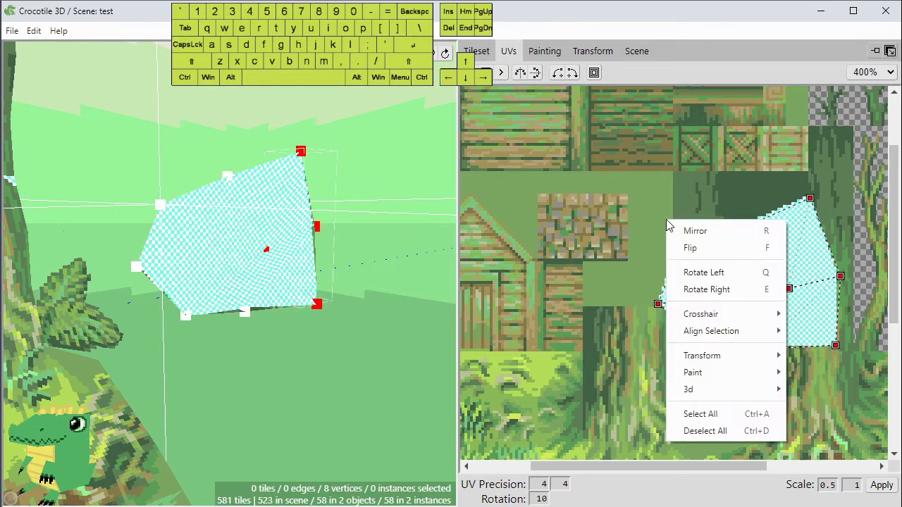
mouse_move(707, 374)
left_click(810, 376)
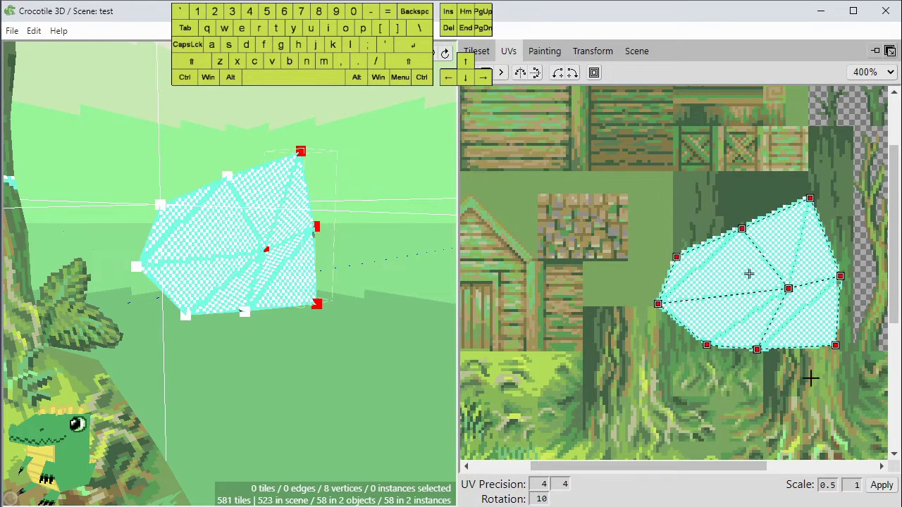
Undo the edge trace, the checkered fill and the solid fill painted over the bark.
key("space")
left_click_drag(713, 387, 642, 384)
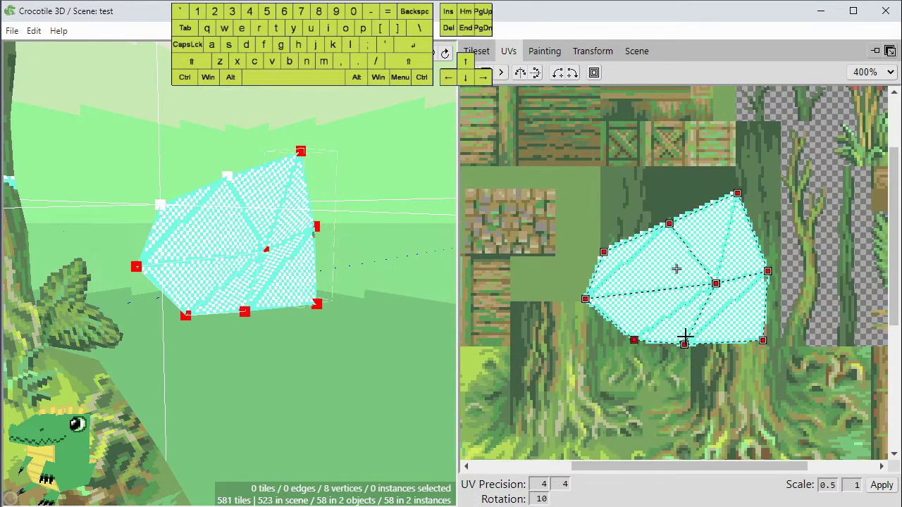
scroll(685, 337, "up", 2)
scroll(684, 338, "down", 1)
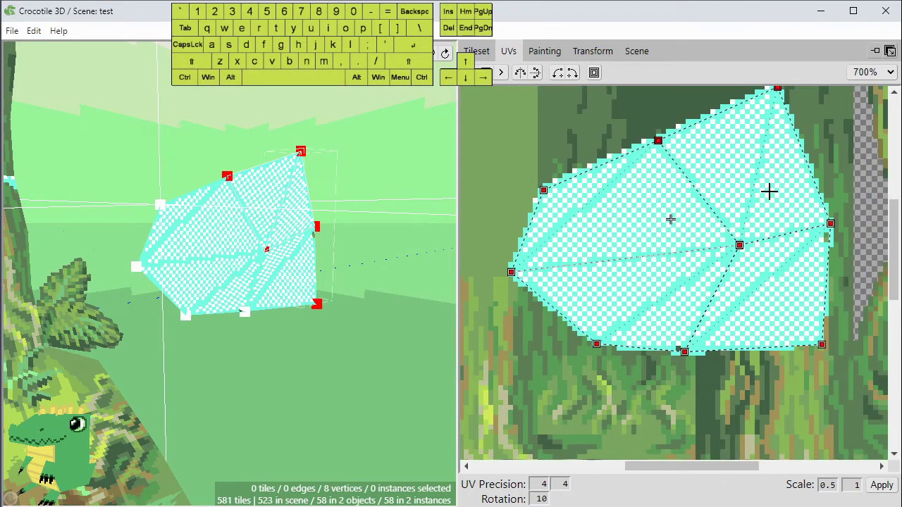
scroll(769, 191, "down", 1)
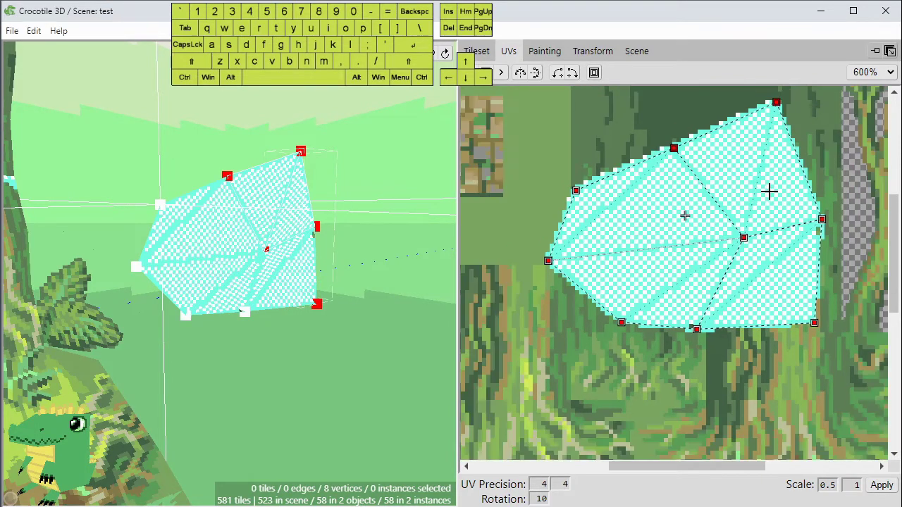
key("ctrl+z")
key("ctrl+z")
key("ctrl+z")
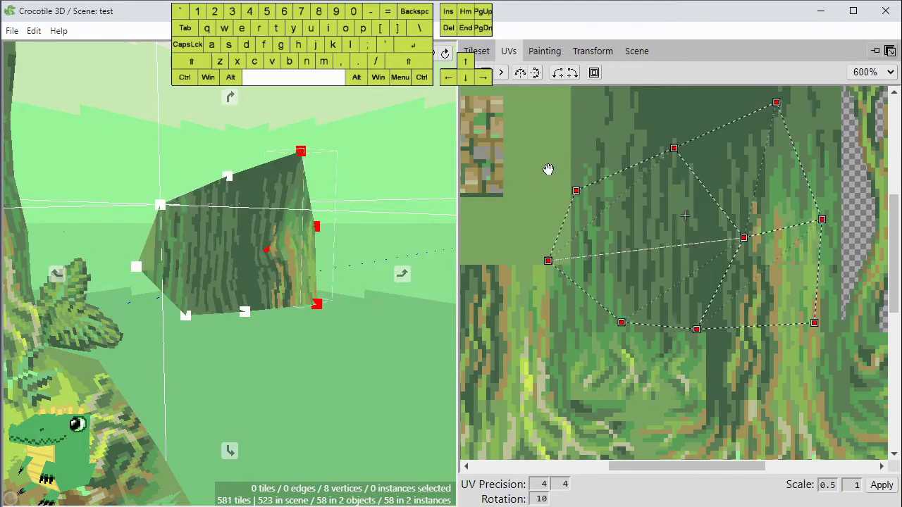
Turn on the outlines of the selected UVs over the tileset image in the painting editor.
scroll(548, 169, "down", 3)
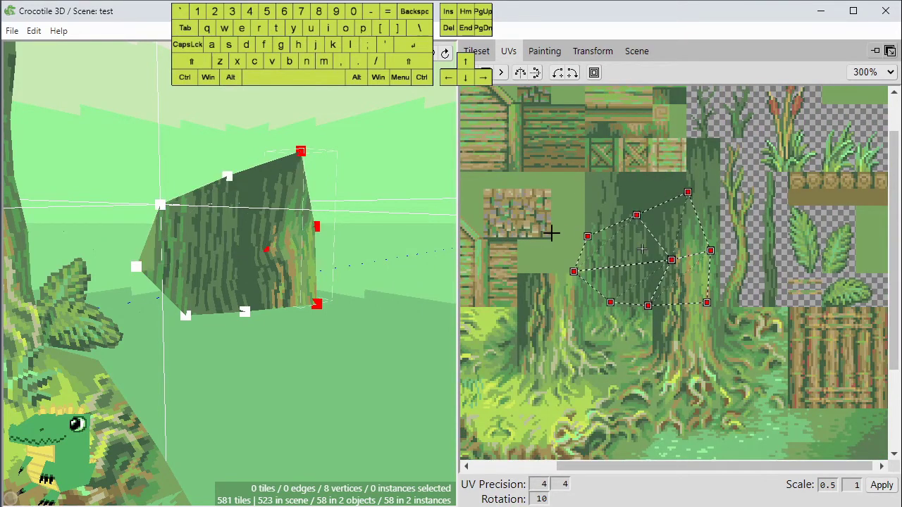
scroll(547, 231, "up", 2)
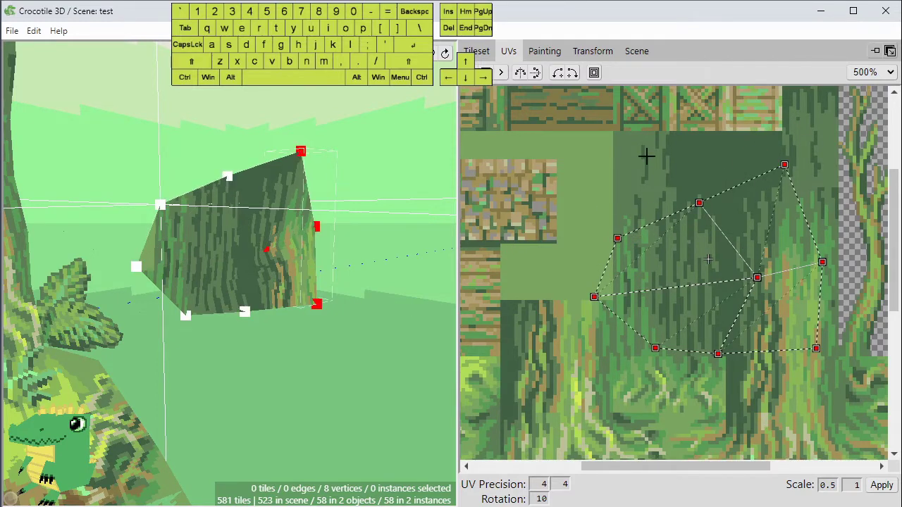
left_click(547, 54)
left_click(479, 57)
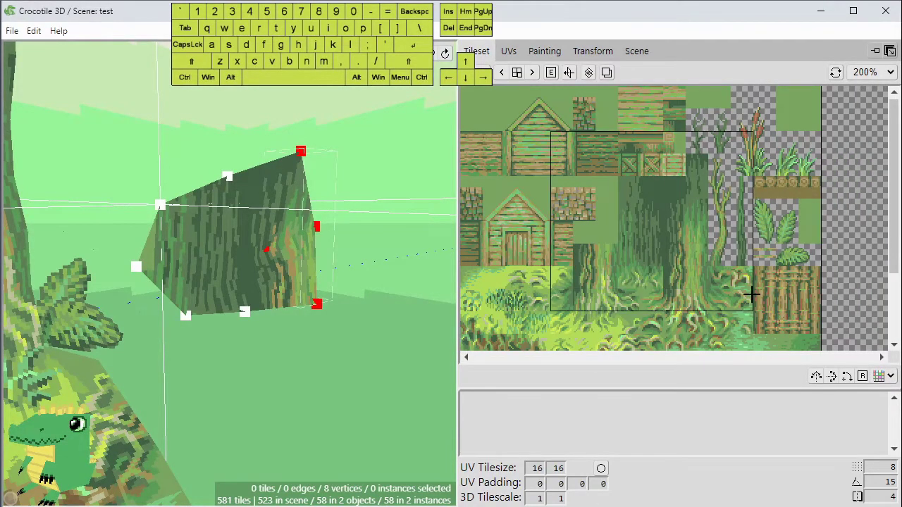
left_click(548, 55)
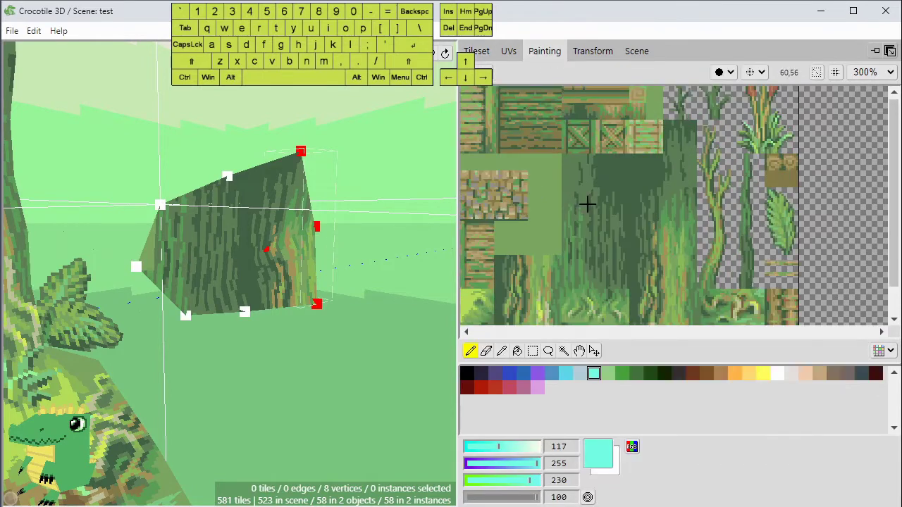
scroll(587, 204, "down", 1)
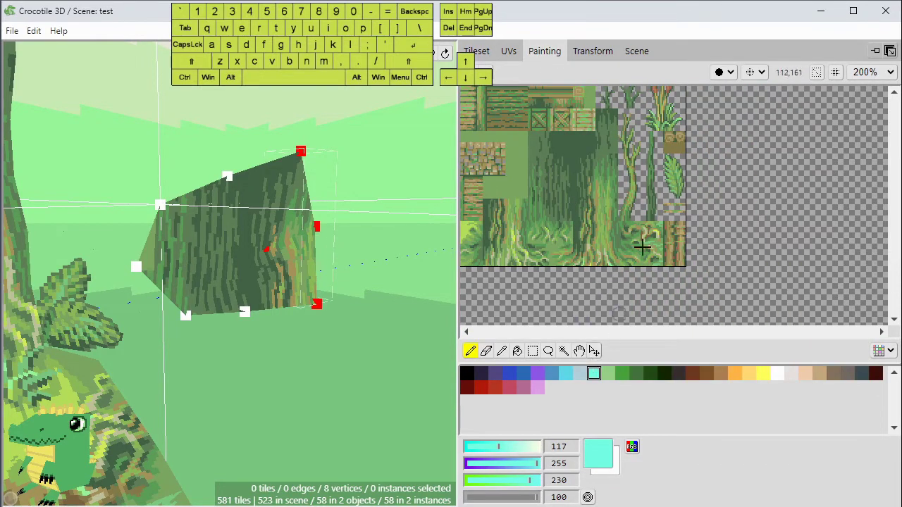
left_click(816, 73)
Try cyan brush strokes across the outlined UV layout in the painting editor, and undo them.
scroll(545, 175, "up", 2)
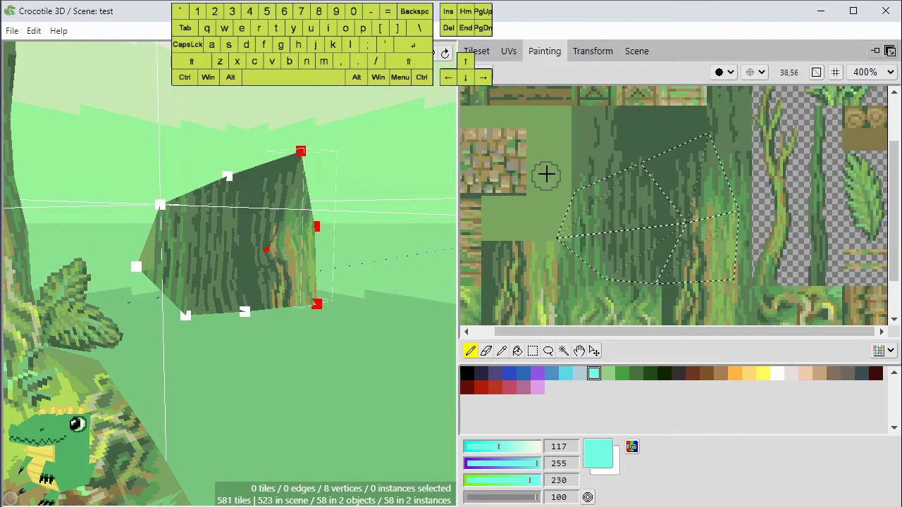
scroll(614, 212, "up", 1)
key("space")
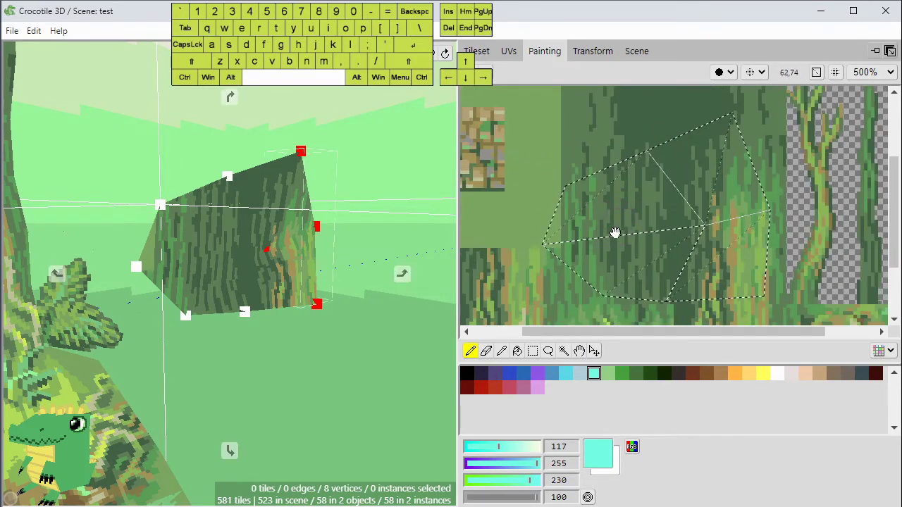
left_click_drag(603, 236, 620, 218)
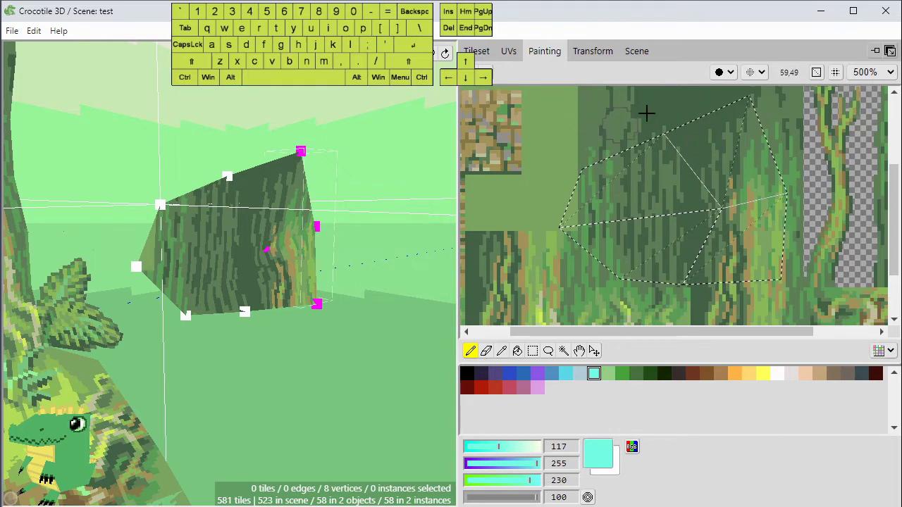
mouse_move(605, 274)
left_mouse_down()
mouse_move(586, 284)
mouse_move(622, 148)
mouse_move(725, 213)
mouse_move(672, 295)
mouse_move(674, 111)
mouse_move(725, 292)
left_mouse_up()
key("ctrl+z")
mouse_move(704, 244)
left_mouse_down()
mouse_move(660, 225)
mouse_move(692, 195)
mouse_move(705, 211)
left_mouse_up()
key("ctrl+z")
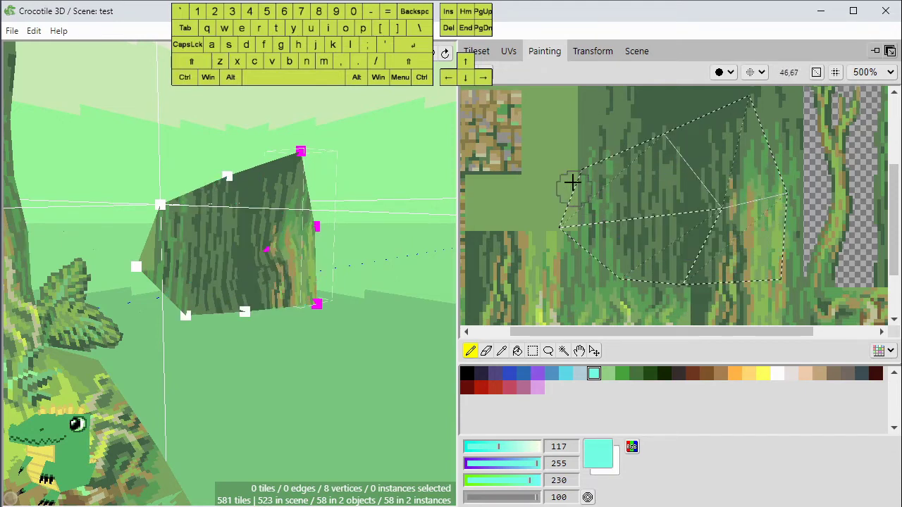
Deselect all the vertices of the bark-textured shape.
scroll(594, 148, "down", 1)
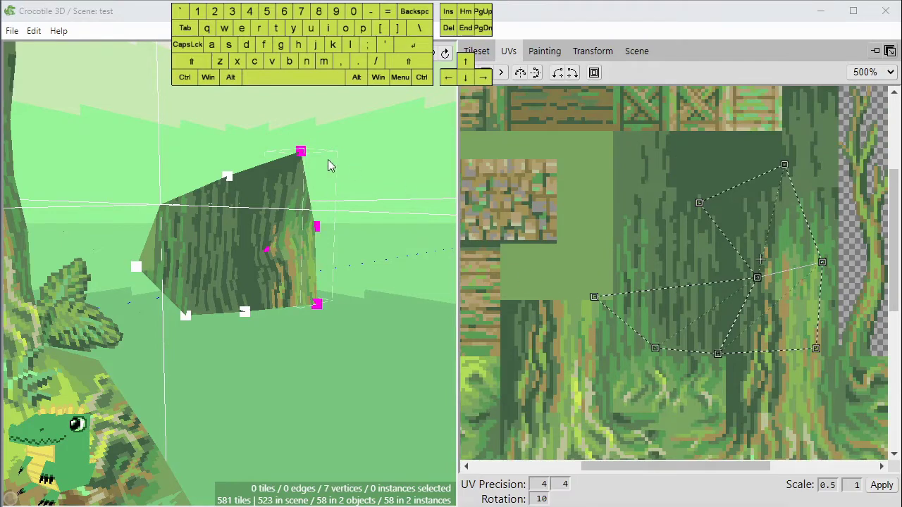
scroll(335, 167, "down", 1)
left_click(362, 200)
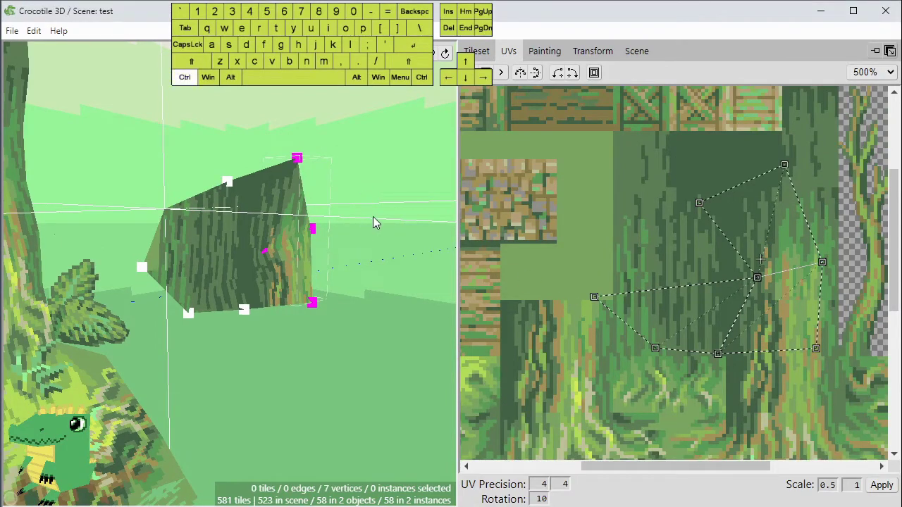
key("ctrl+d")
Select the leftmost crate tile in the tileset and switch the 3D view to draw mode.
left_click(476, 52)
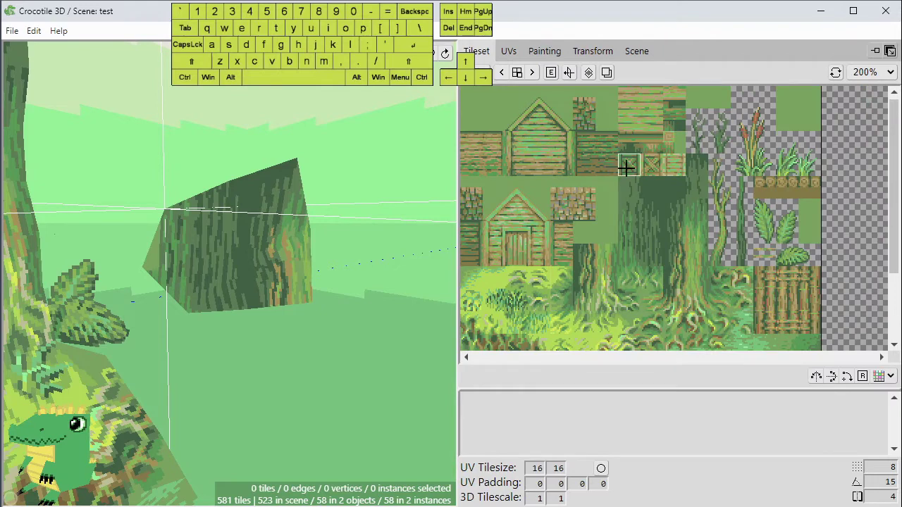
right_click(349, 194)
left_click(361, 147)
key("space")
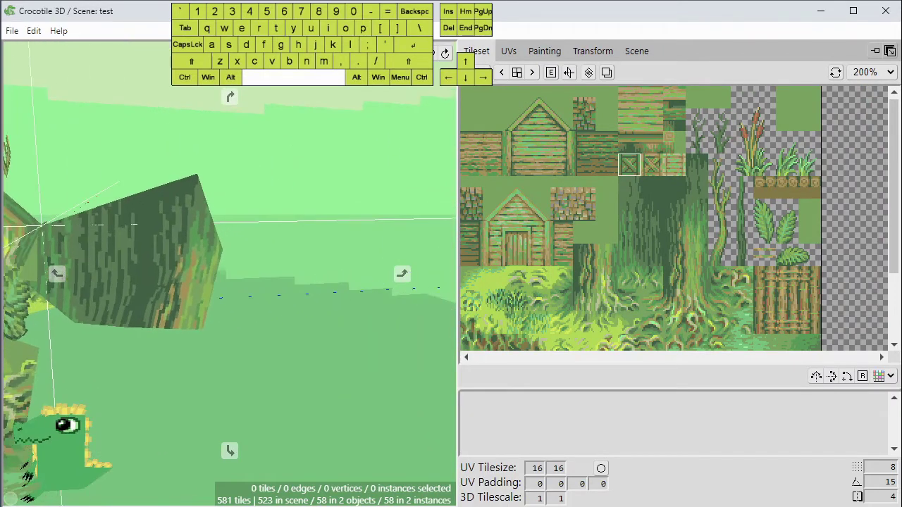
key("Tab")
Rotate the crate tile and place it in the scene beside the bark-textured shape.
left_click(276, 197)
key("ctrl+z")
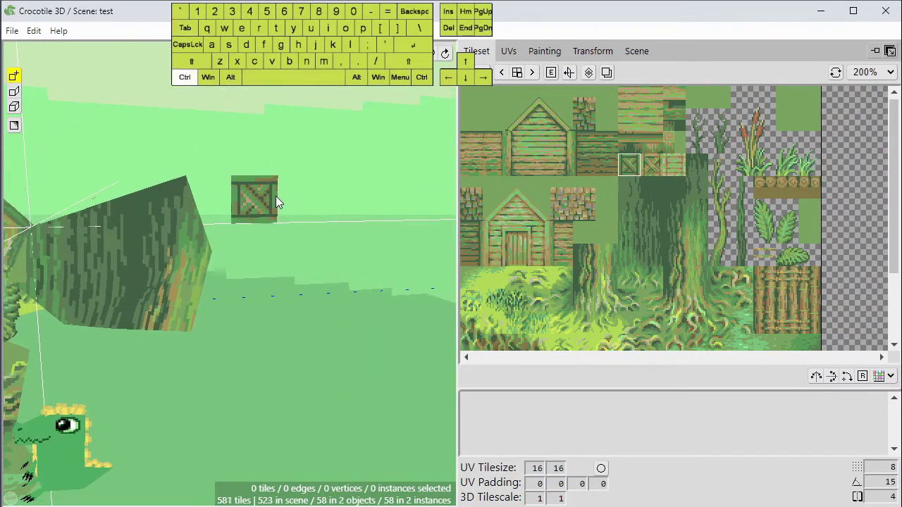
key("e")
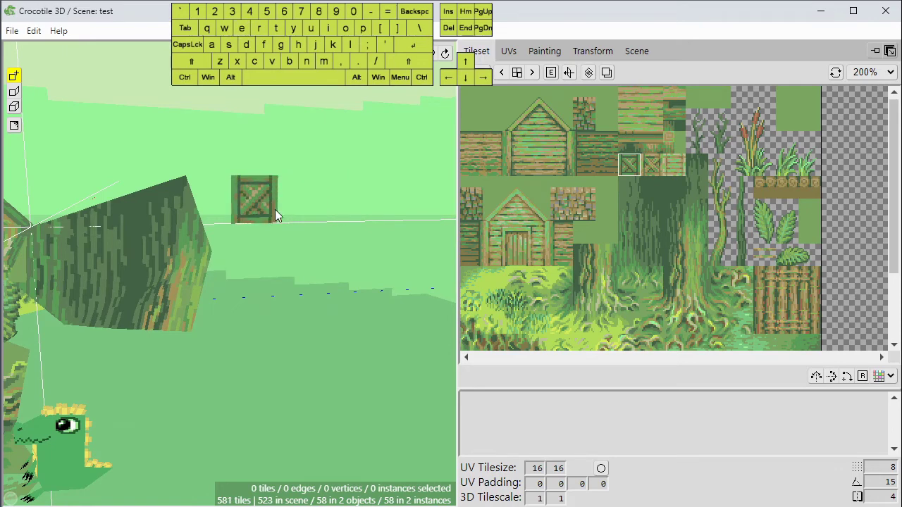
left_click(275, 209)
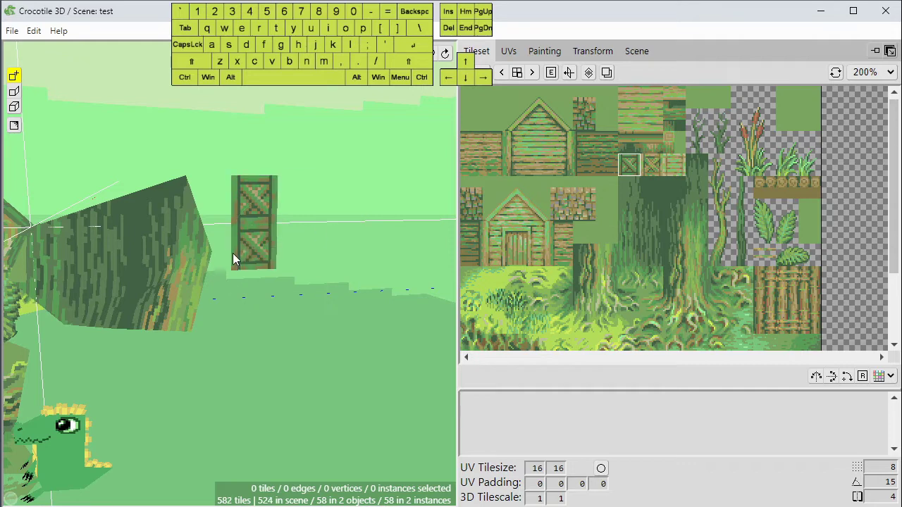
Switch the 3D view to edit mode and select the placed crate tile's two right-hand vertices.
scroll(282, 225, "up", 3)
key("space")
right_click_drag(352, 141, 327, 208)
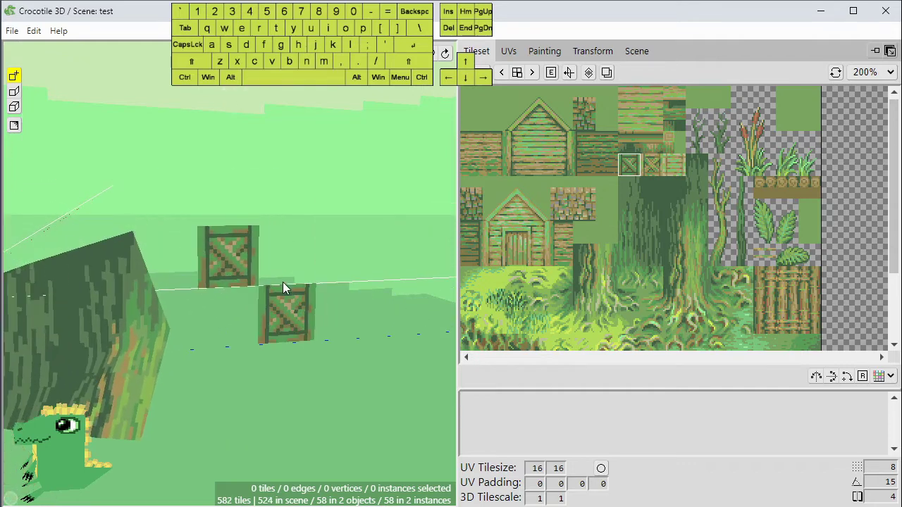
key("Tab")
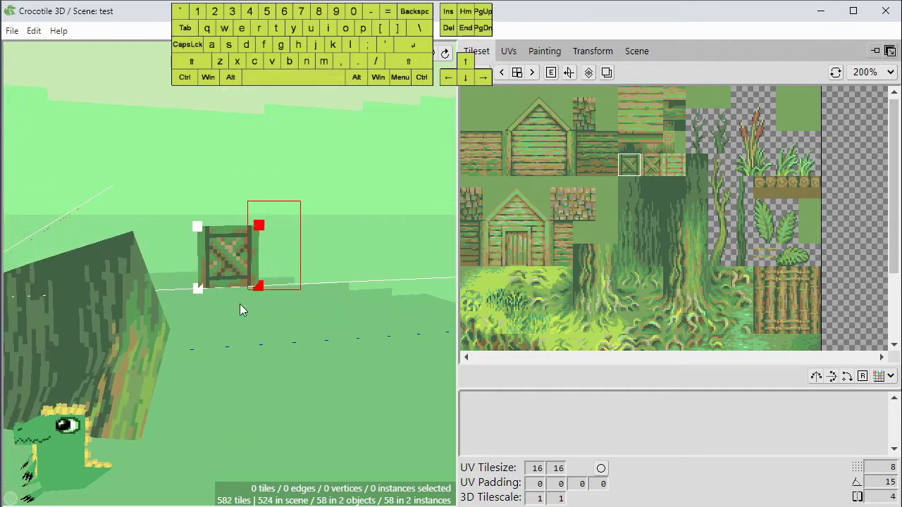
left_click_drag(301, 202, 239, 304)
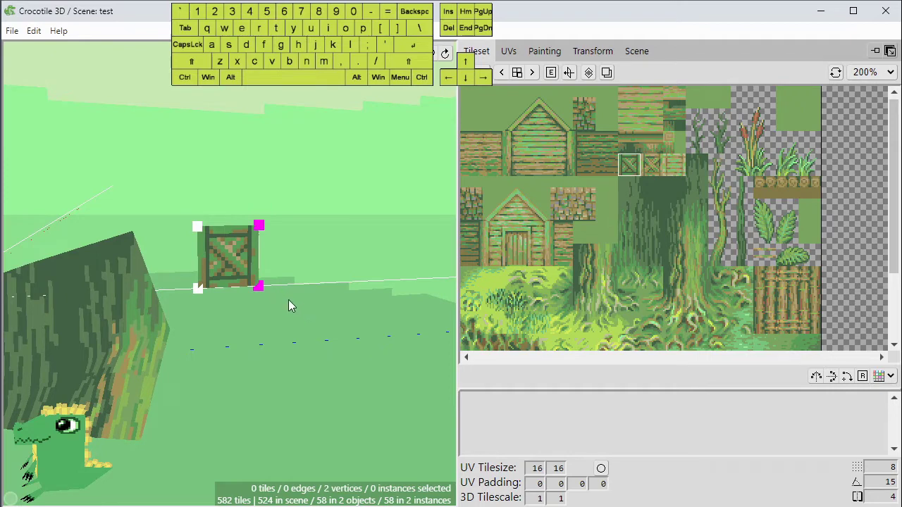
Try shifting the two selected vertices' UVs right and left from the 3D view, and return them to the crate's edge.
key("Right")
key("Right")
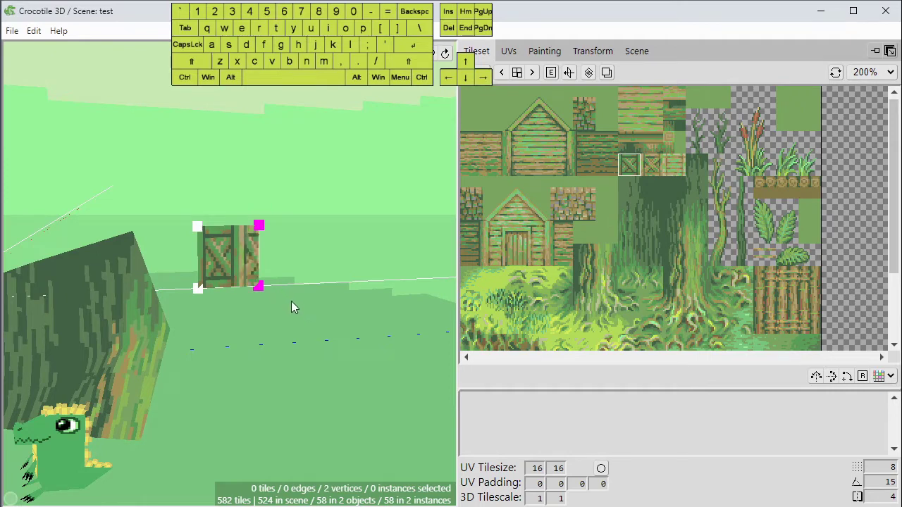
key("Left")
key("Left")
key("Left")
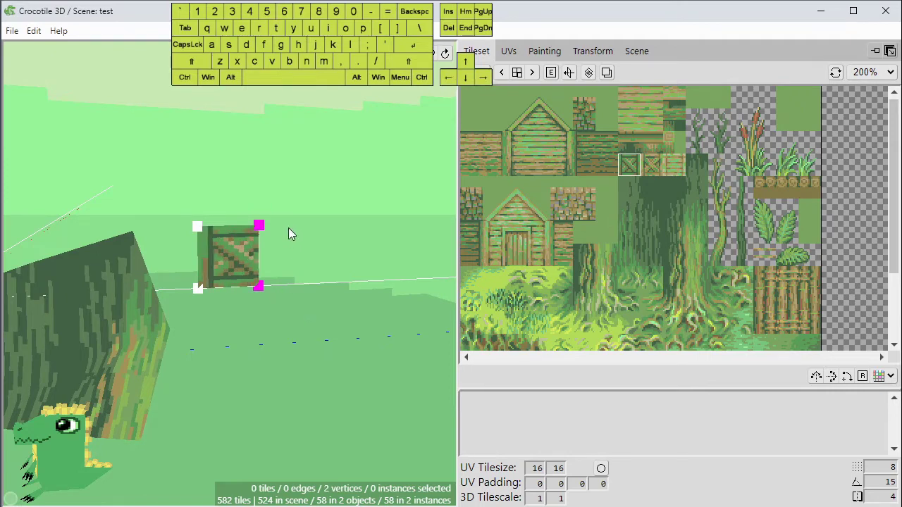
key("Right")
Try shifting the two selected vertices' UVs down and up from the 3D view, and return them to the crate's edge.
key("Down")
key("Down")
key("Down")
key("Down")
key("Up")
key("Up")
key("Down")
key("Down")
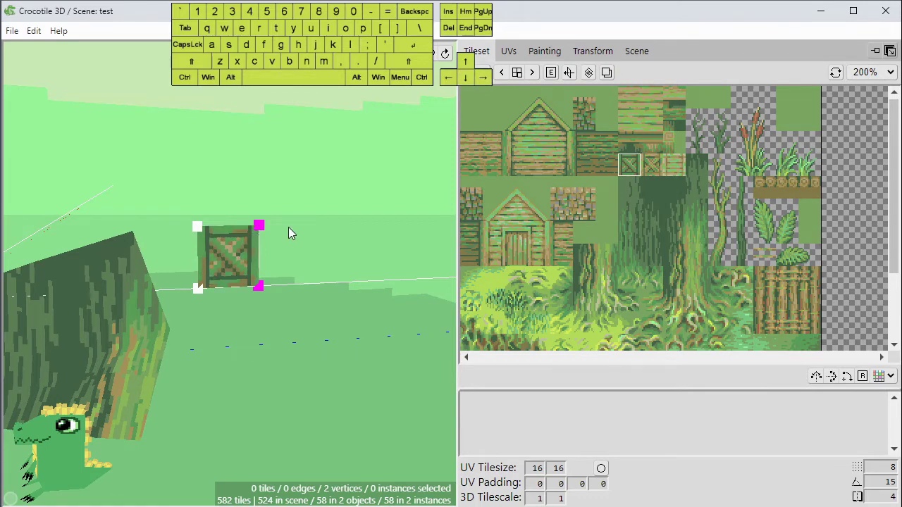
Open the UV editor and try nudging the crate tile's right-hand UV points horizontally in single-pixel steps.
left_click(508, 53)
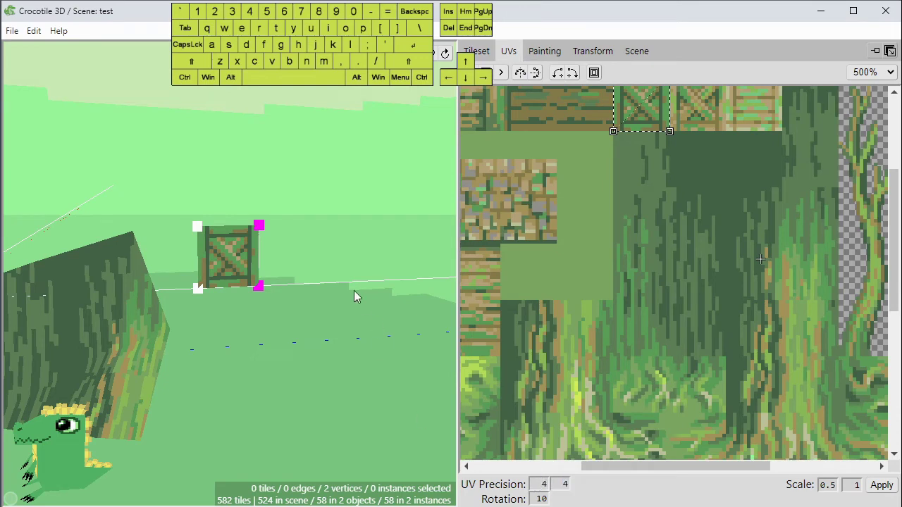
key("shift")
key("shift")
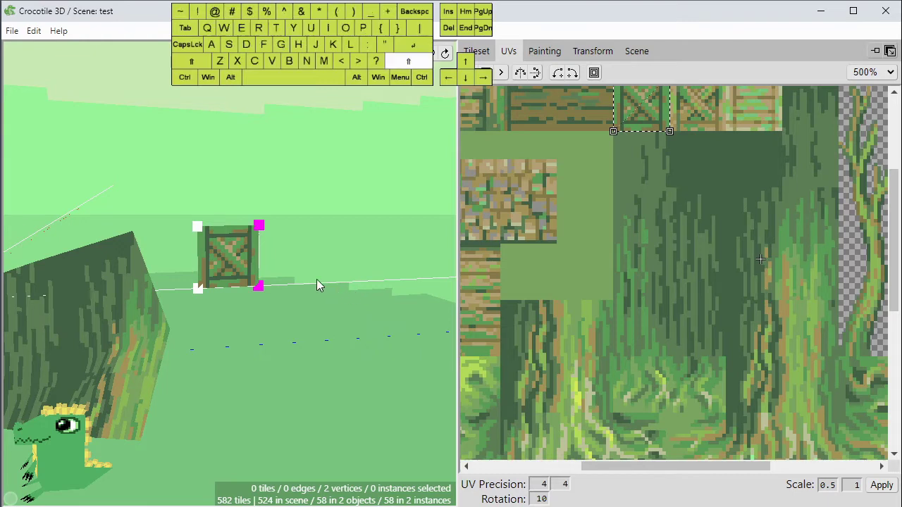
key("ctrl+Right")
key("ctrl+Right")
key("ctrl+Right")
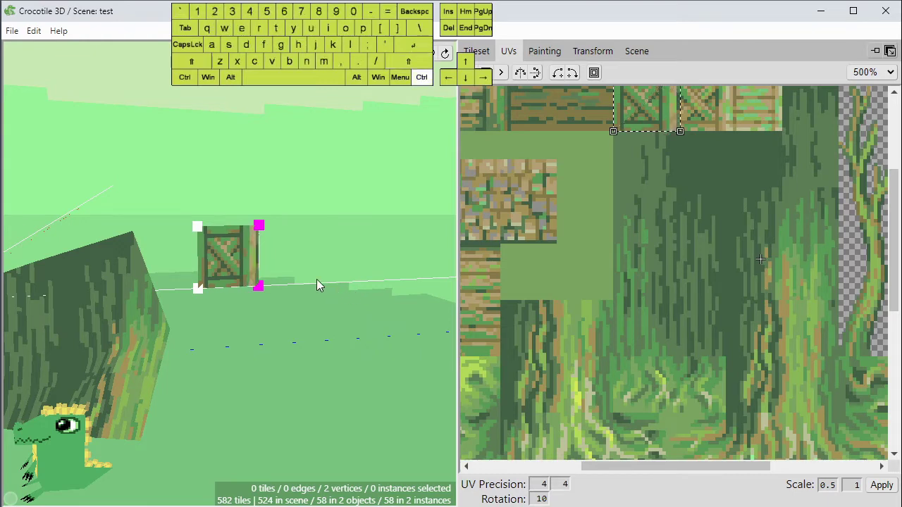
key("ctrl+Left")
key("ctrl+Left")
key("ctrl+Left")
key("ctrl+Left")
key("ctrl+Left")
key("ctrl+Right")
key("ctrl+Right")
key("ctrl+Right")
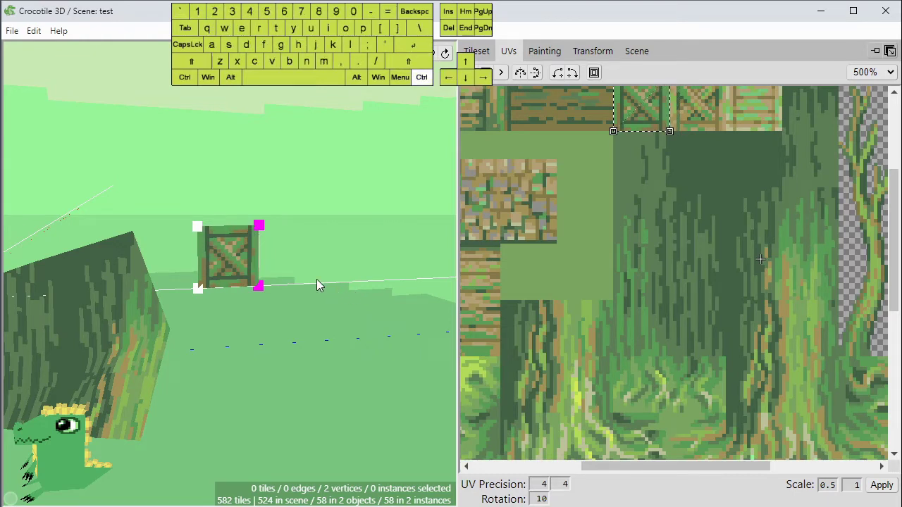
key("ctrl+Left")
Try moving the crate tile's right-hand UV points vertically in single-pixel and 4-pixel steps, and return them.
key("ctrl+Down")
key("ctrl+Up")
key("Up")
key("Up")
key("Down")
key("Down")
key("Down")
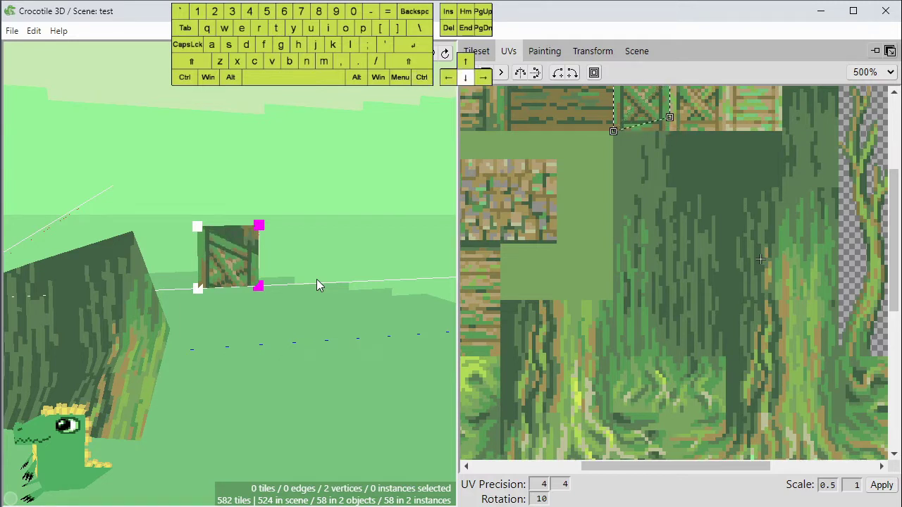
key("Up")
key("Up")
key("Up")
key("Down")
key("Down")
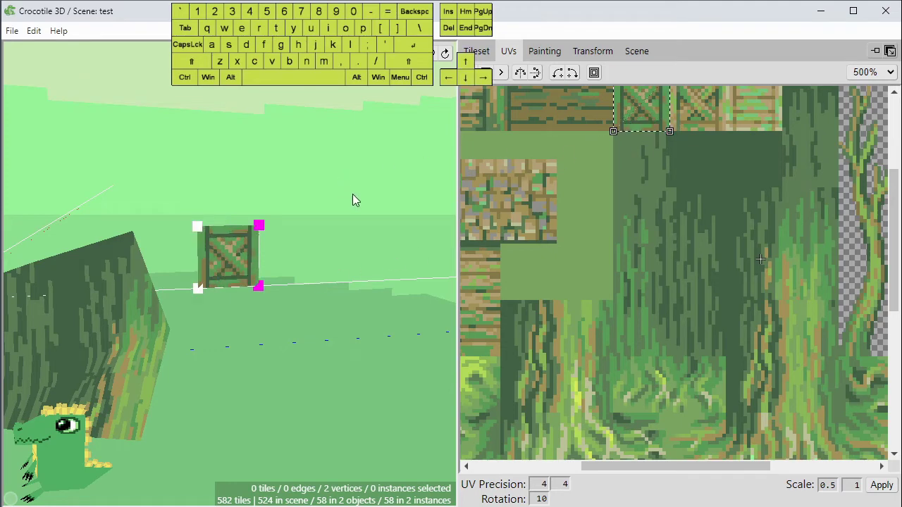
key("ctrl+Down")
key("ctrl+Up")
Try shifting the crate's two upper UV points in the UV editor by 4-pixel and single-pixel steps, and return them.
scroll(588, 181, "up", 5)
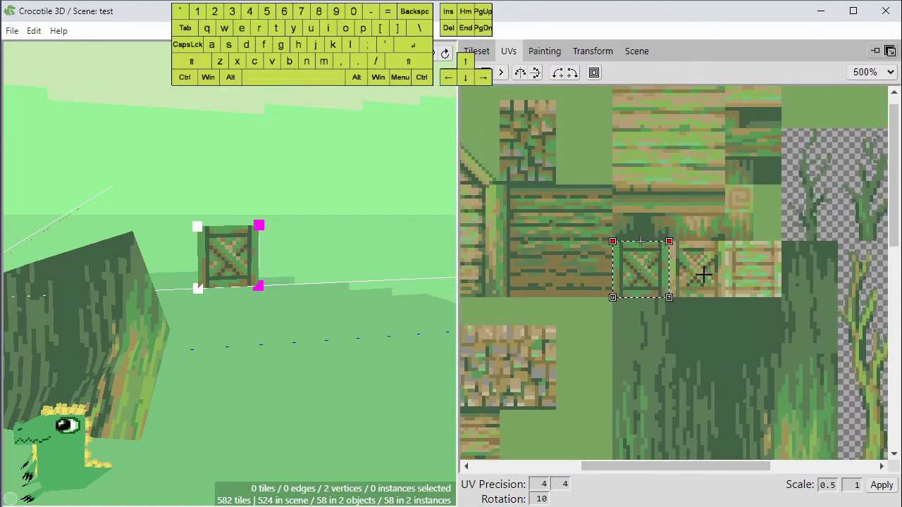
key("Up")
key("Up")
key("Left")
key("Left")
key("Left")
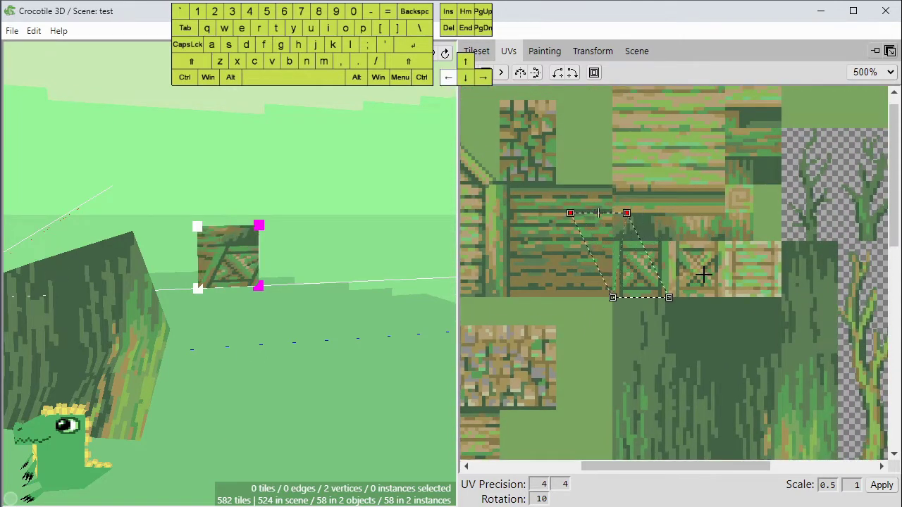
key("Right")
key("Right")
key("Down")
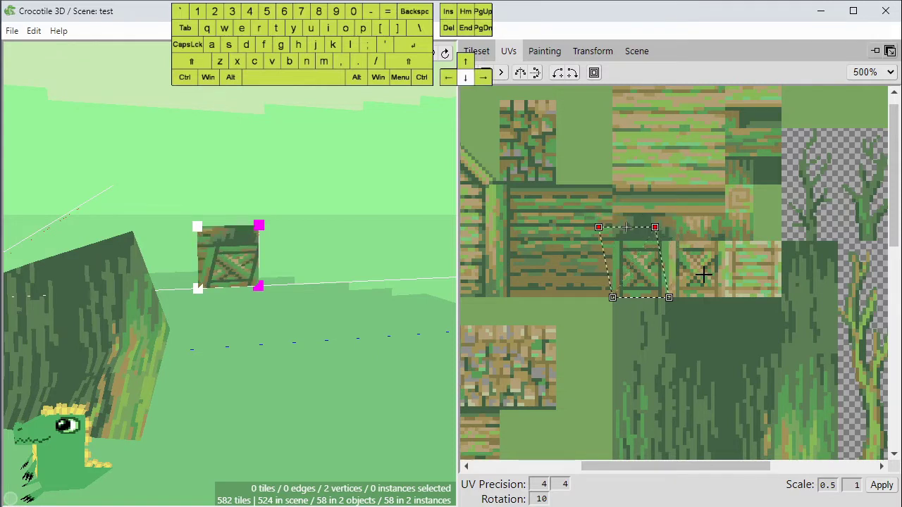
key("Down")
key("Left")
key("Left")
key("Right")
key("ctrl+Right")
key("ctrl+Right")
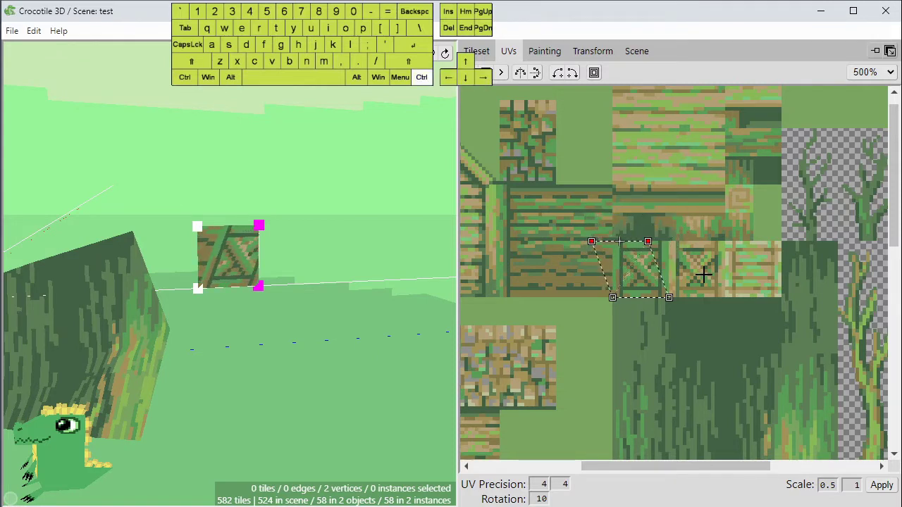
key("ctrl+Right")
key("ctrl+Right")
key("ctrl+Right")
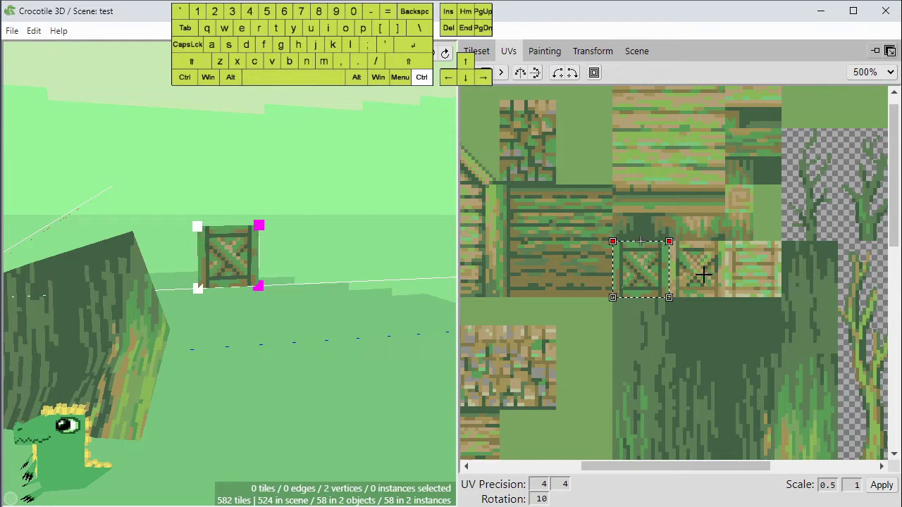
key("ctrl+Right")
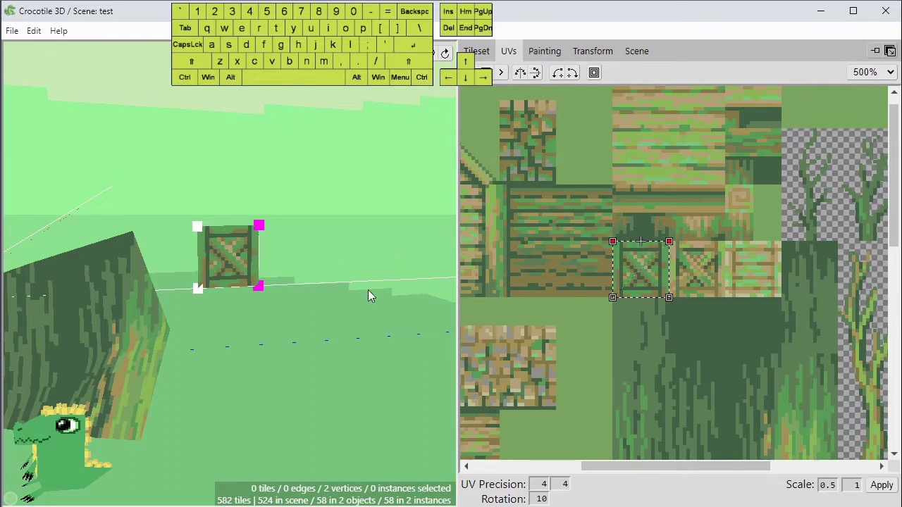
Deselect all the vertices and open the selected crate tile in the painting editor.
key("ctrl+d")
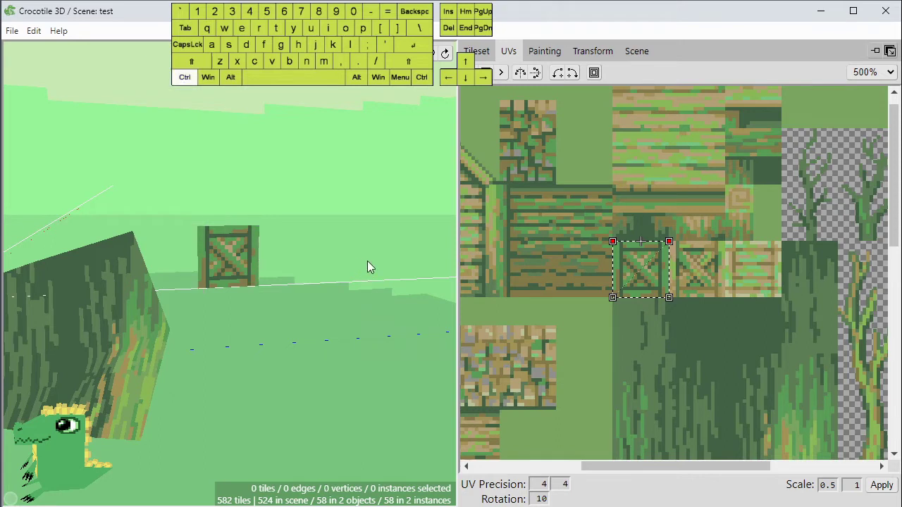
left_click(544, 50)
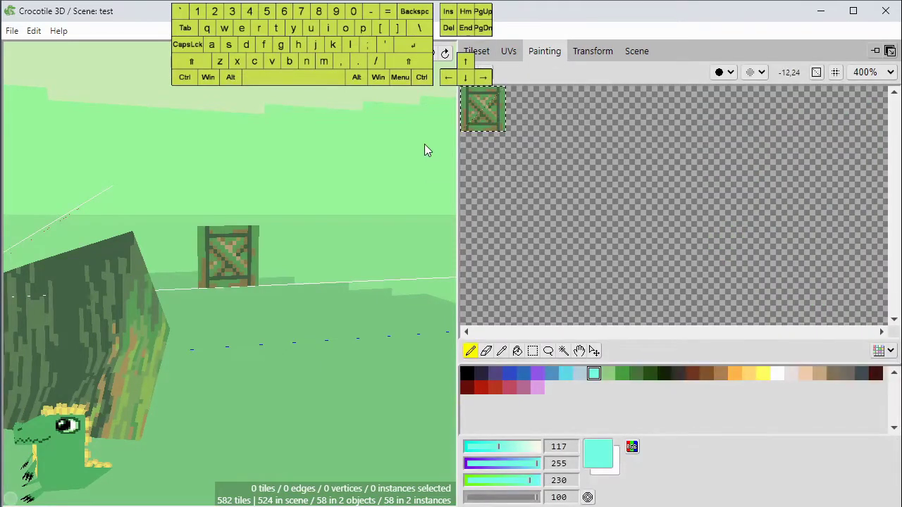
Return to the tileset and select the entire tileset image.
left_click(476, 51)
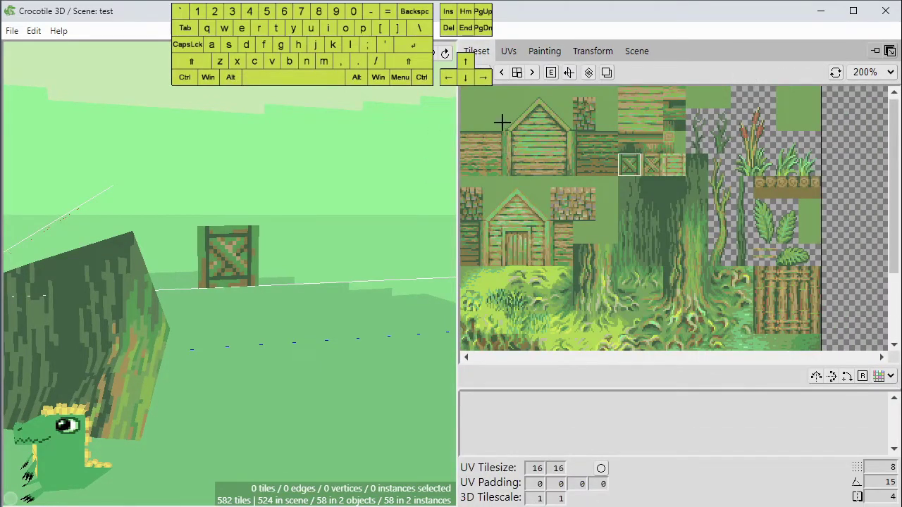
left_click_drag(468, 90, 624, 208)
scroll(581, 190, "down", 1)
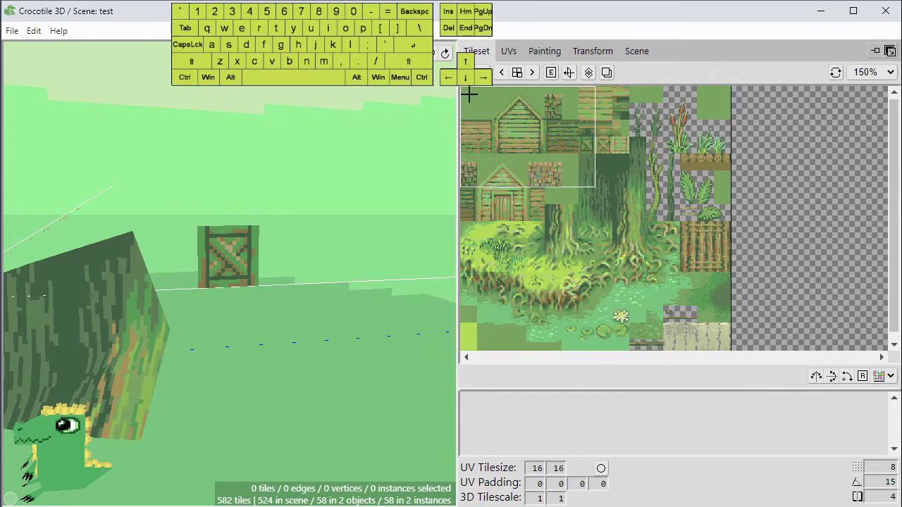
left_click_drag(470, 94, 719, 344)
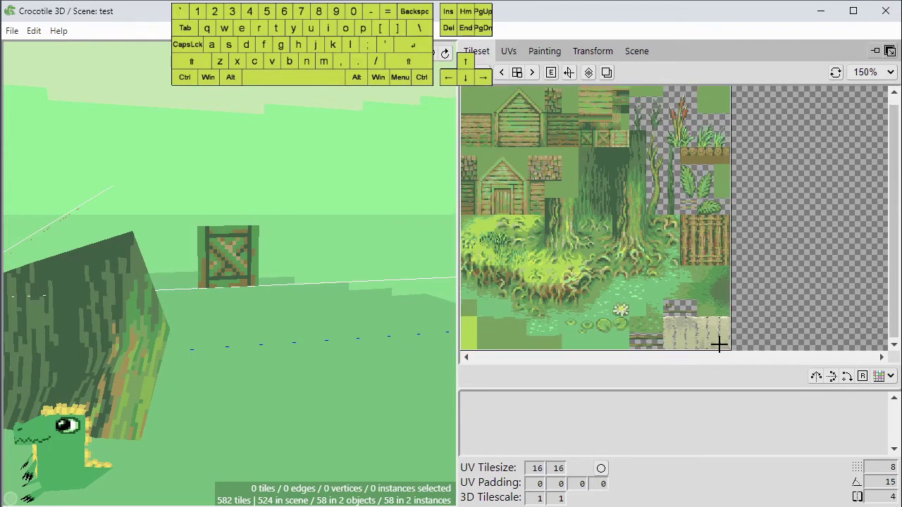
Open the whole tileset in the painting editor at 300% zoom and enlarge the canvas by shrinking the palette area.
left_click(544, 51)
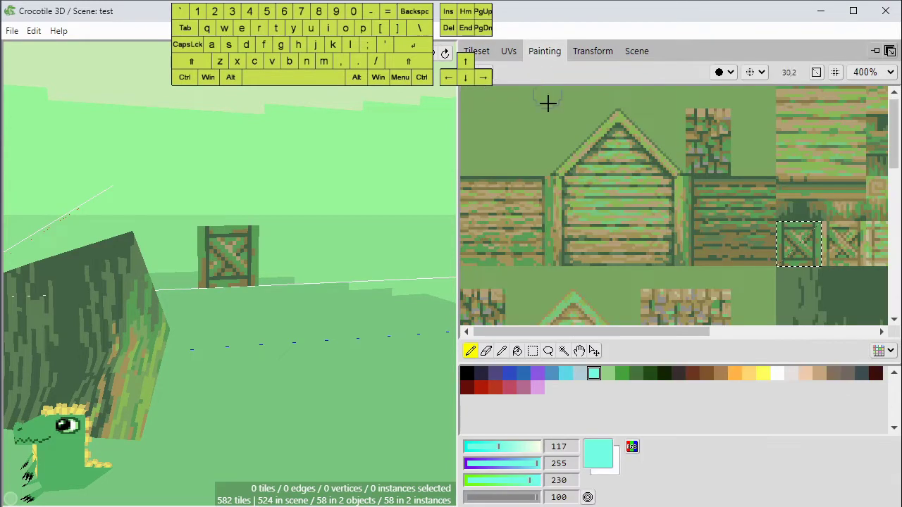
scroll(558, 156, "down", 1)
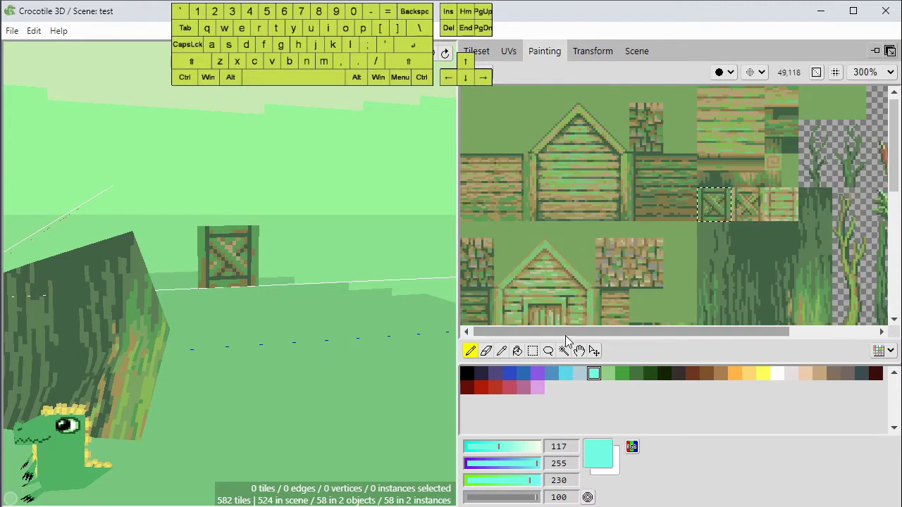
left_click_drag(655, 362, 655, 401)
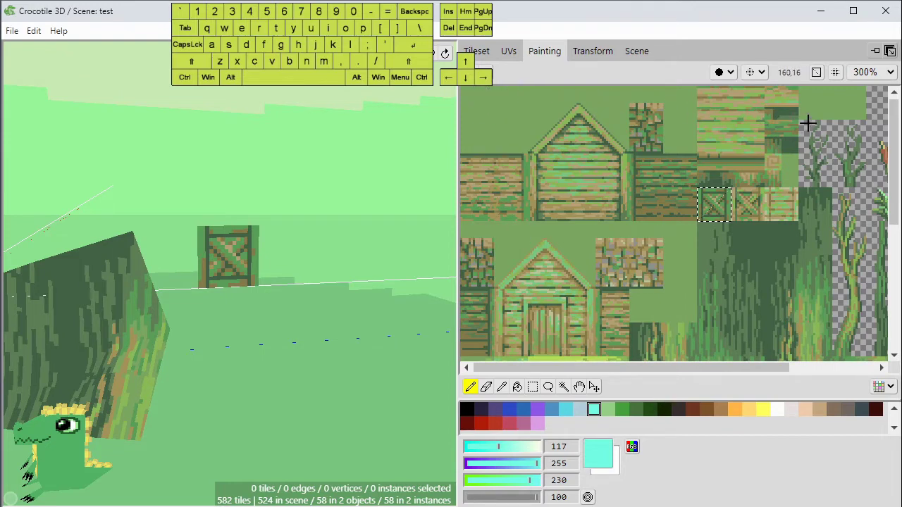
Try a wide cyan brush stroke across the two houses in the tileset, and undo it.
mouse_move(598, 141)
left_mouse_down()
mouse_move(547, 155)
mouse_move(625, 271)
mouse_move(701, 290)
left_mouse_up()
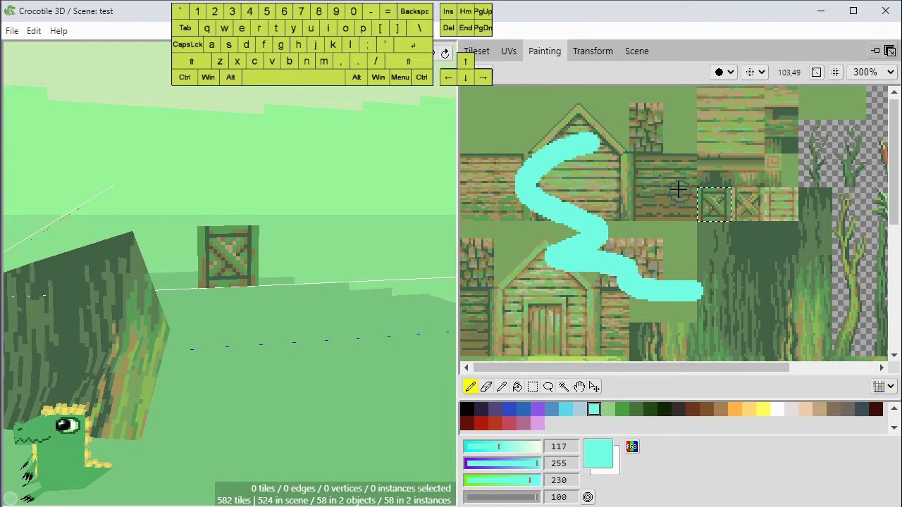
key("ctrl+z")
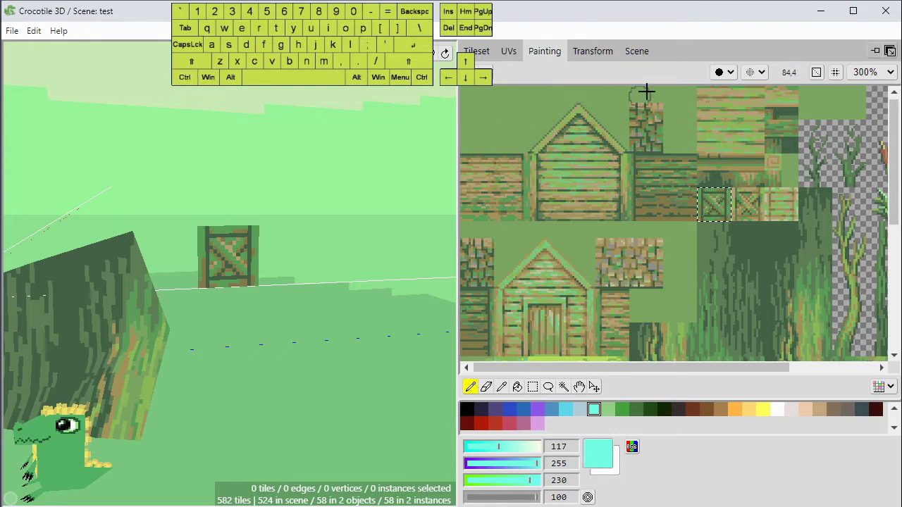
Go through the painting tools from the color picker, fill, Marquee, magic wand and hand, ending on the move tool.
left_click(503, 389)
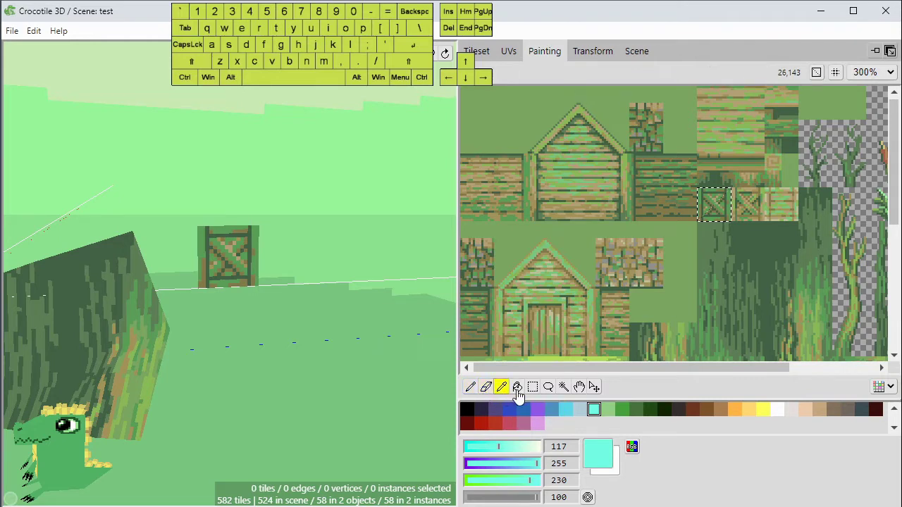
left_click(518, 395)
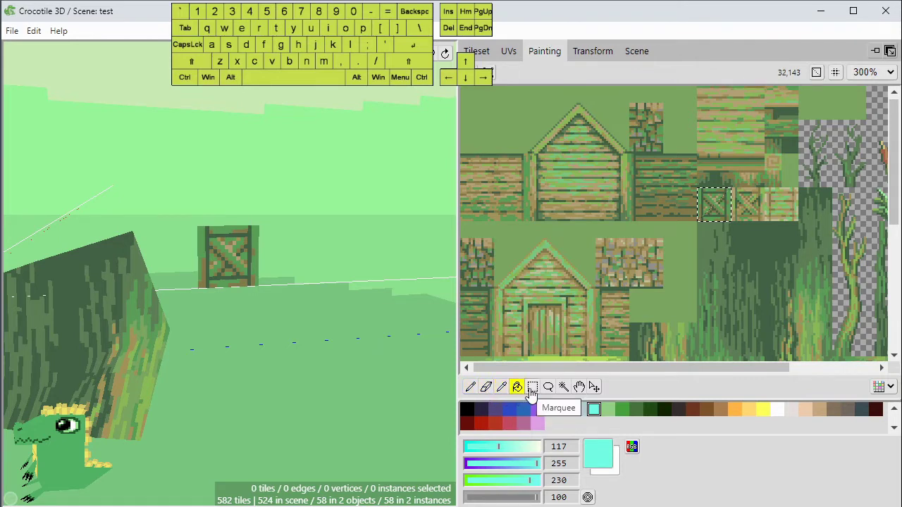
left_click(532, 393)
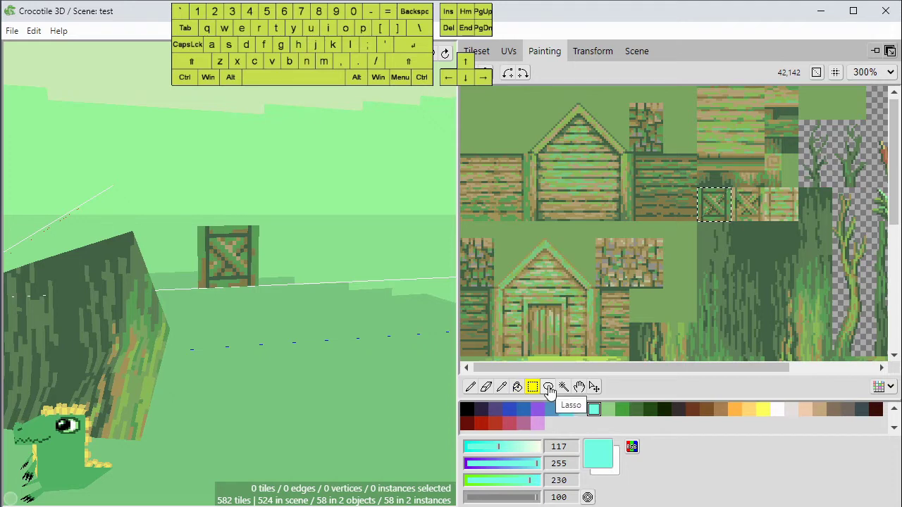
left_click(564, 390)
left_click(580, 390)
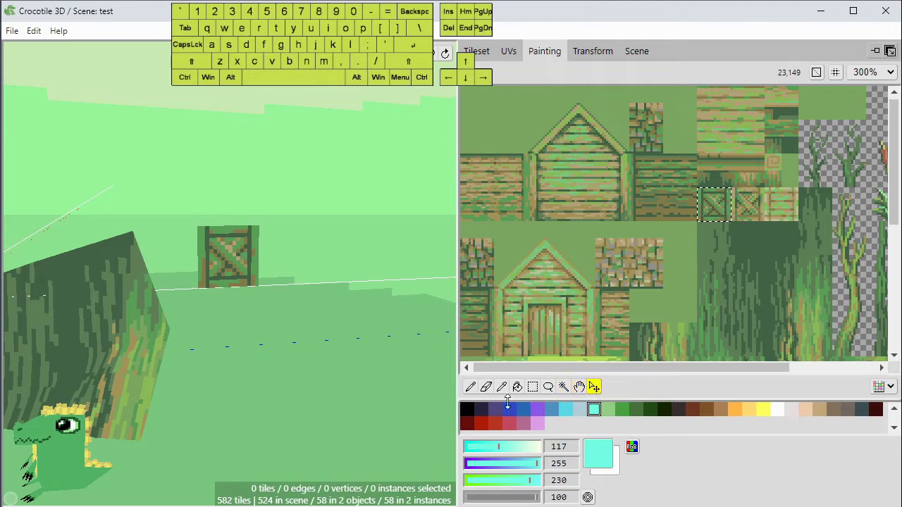
Switch to the brush tool and adjust its brush size.
left_click(472, 389)
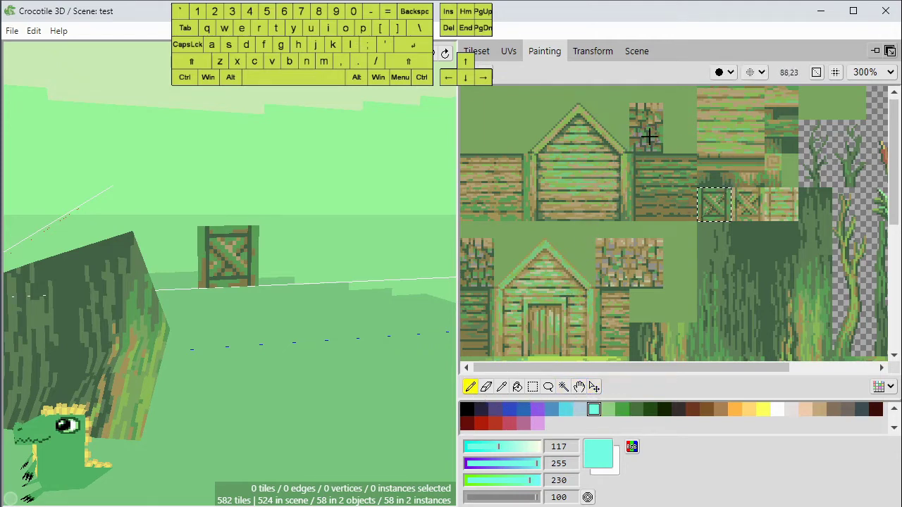
left_click(731, 75)
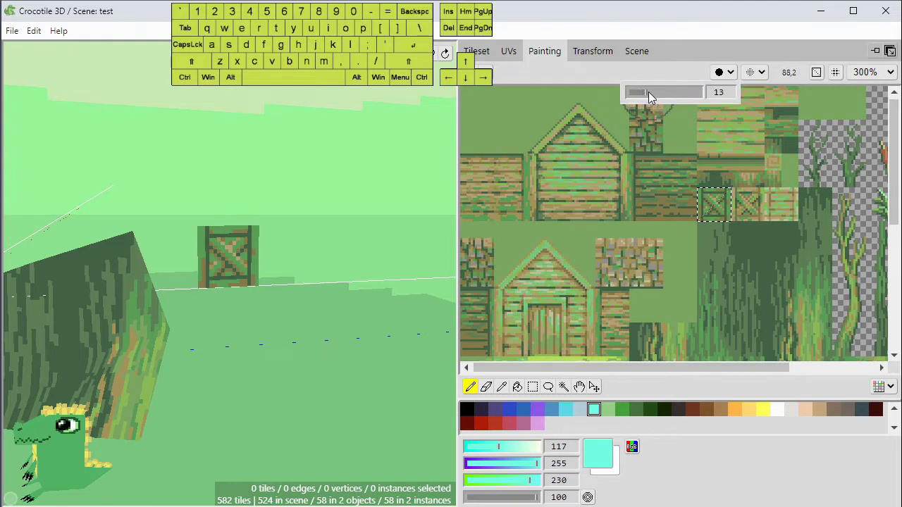
mouse_move(648, 92)
left_mouse_down()
mouse_move(667, 93)
mouse_move(645, 94)
left_mouse_up()
Try a thin and a much wider cyan brush stroke across the houses, and undo both strokes.
left_click_drag(555, 143, 671, 282)
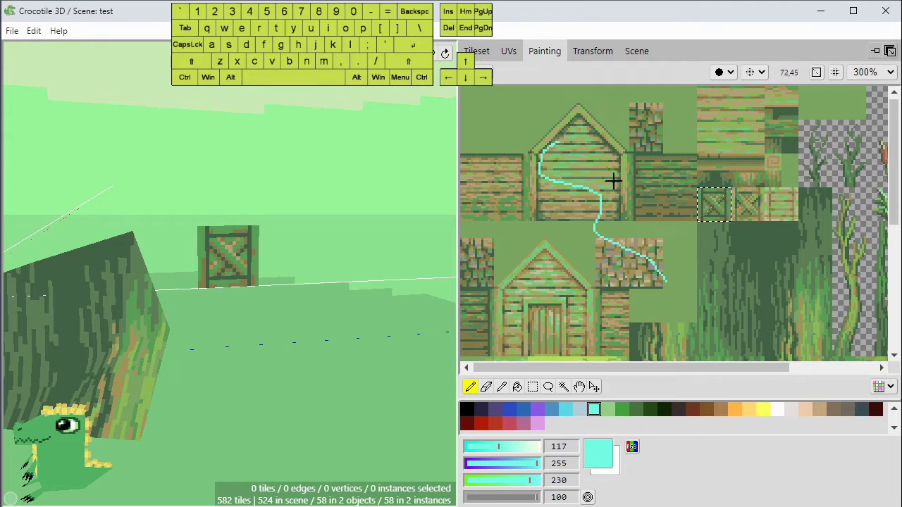
key("bracketright")
key("bracketleft")
key("bracketright")
key("bracketright")
key("bracketleft")
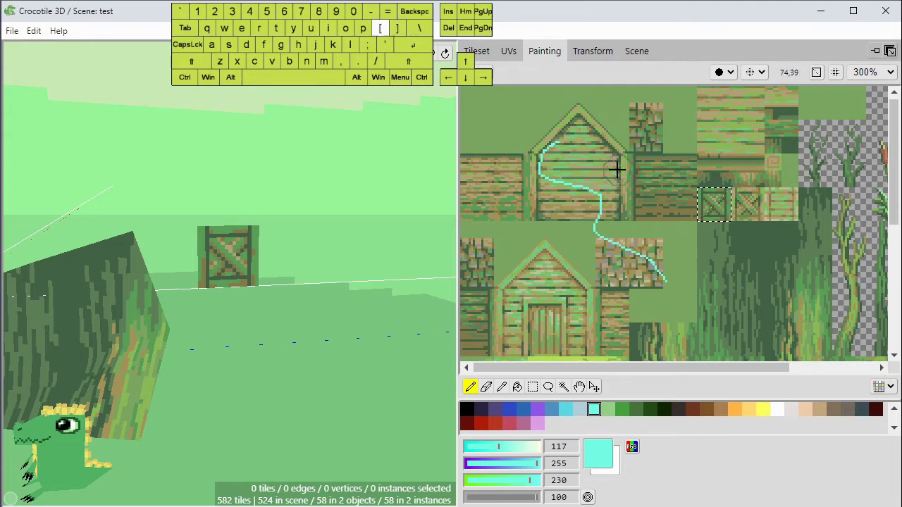
mouse_move(629, 156)
left_mouse_down()
mouse_move(565, 213)
mouse_move(556, 238)
left_mouse_up()
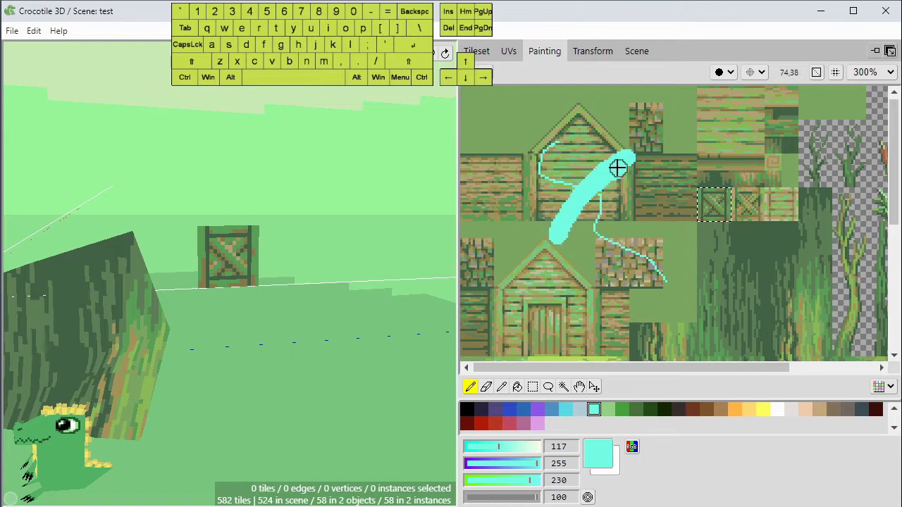
key("bracketleft")
key("ctrl+z")
key("ctrl+z")
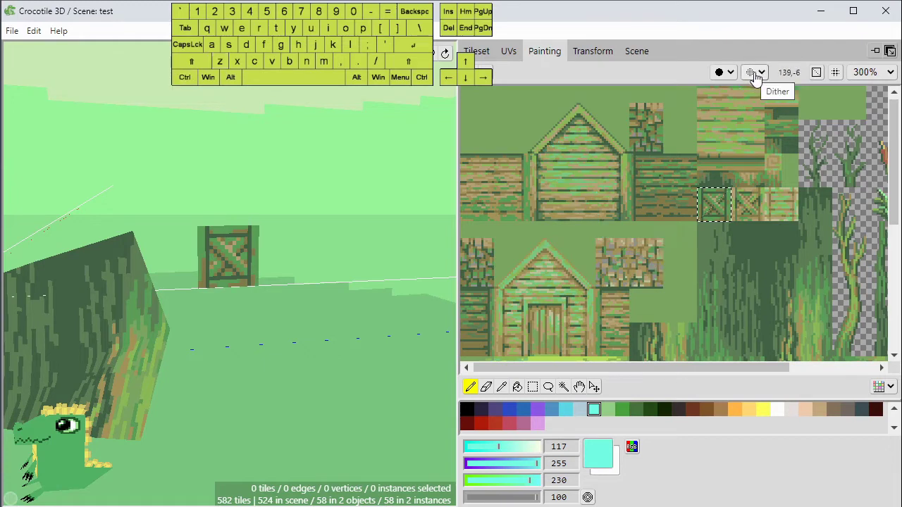
Try cyan strokes over the upper house with dither set to 3, experiment with the dither setting, and undo the strokes.
left_click(754, 77)
left_click(768, 94)
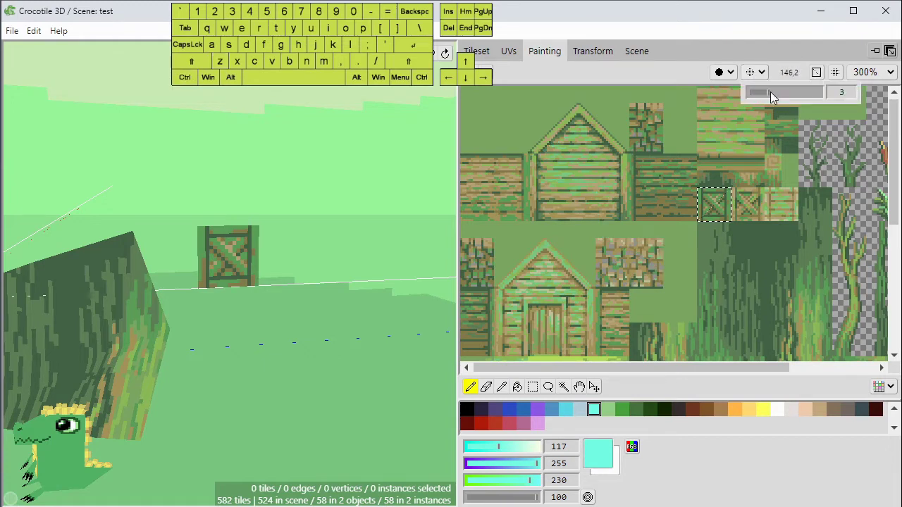
mouse_move(644, 137)
left_mouse_down()
mouse_move(624, 149)
mouse_move(616, 211)
left_mouse_up()
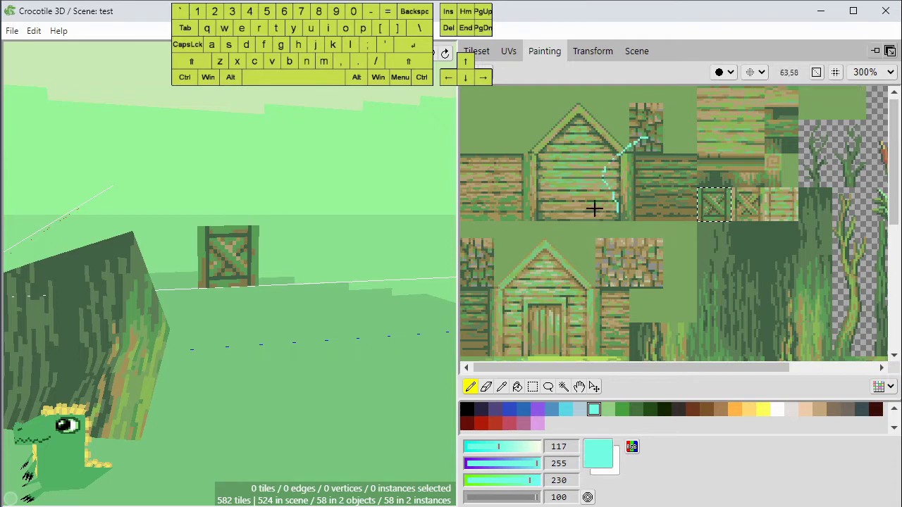
mouse_move(643, 139)
left_mouse_down()
mouse_move(611, 197)
mouse_move(626, 137)
mouse_move(596, 224)
left_mouse_up()
left_click(753, 71)
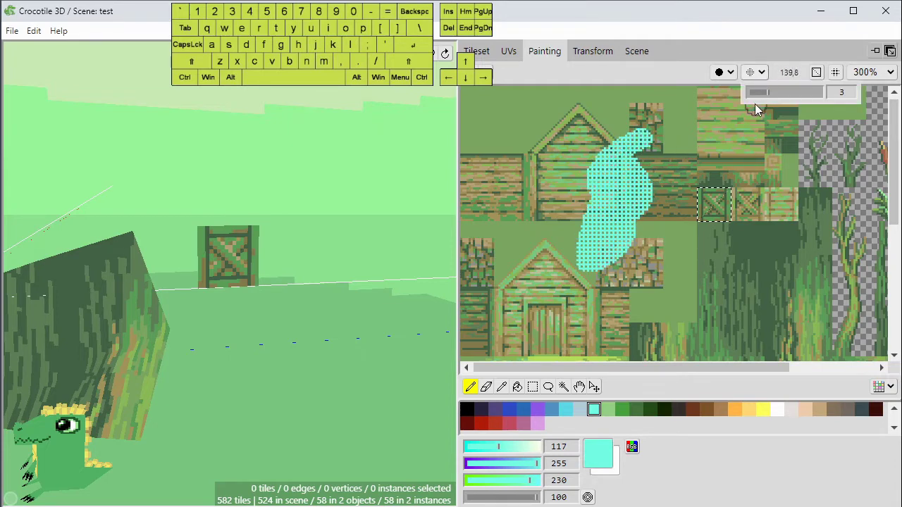
left_click_drag(680, 151, 648, 197)
left_click(760, 73)
mouse_move(664, 145)
left_mouse_down()
mouse_move(637, 225)
mouse_move(657, 246)
left_mouse_up()
key("ctrl+z")
key("ctrl+z")
key("ctrl+z")
key("ctrl+z")
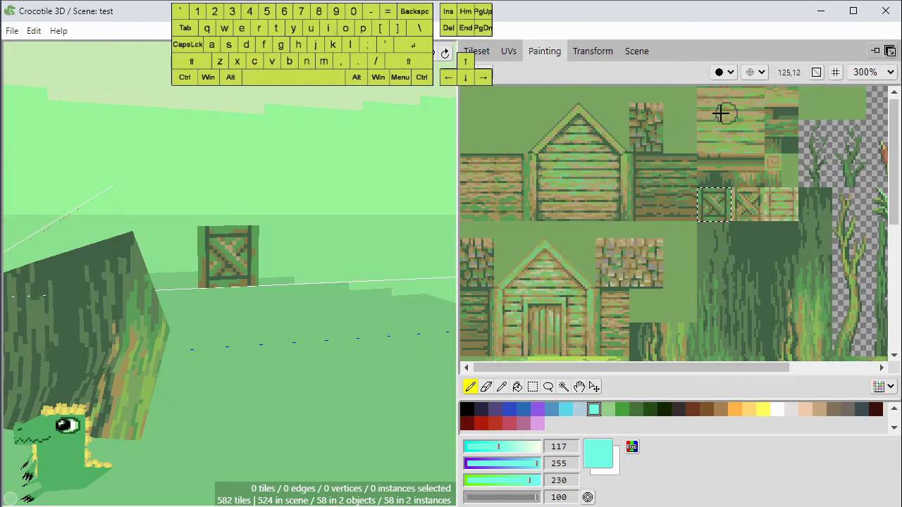
Enlarge the brush and paint a wavy cyan stroke mirrored by vertical symmetry over the two houses.
key("bracketright")
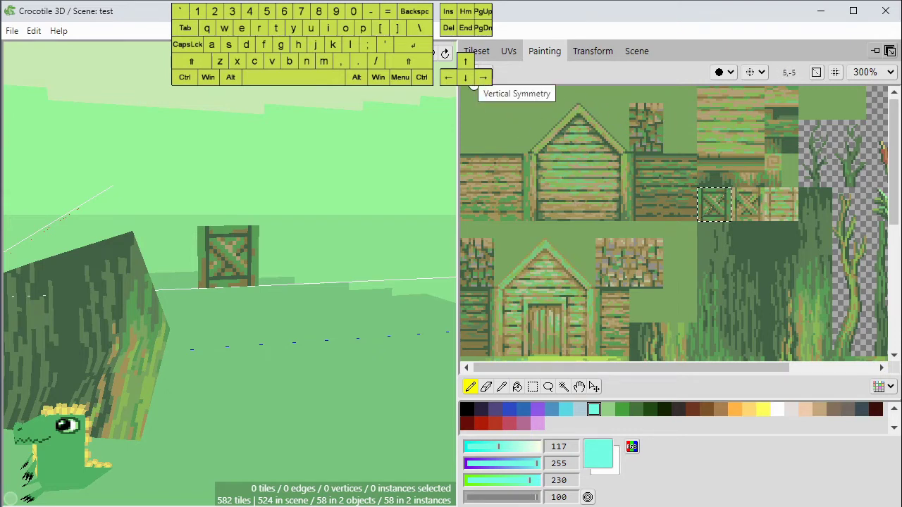
left_click(472, 76)
mouse_move(502, 127)
left_mouse_down()
mouse_move(605, 145)
mouse_move(569, 202)
mouse_move(567, 266)
left_mouse_up()
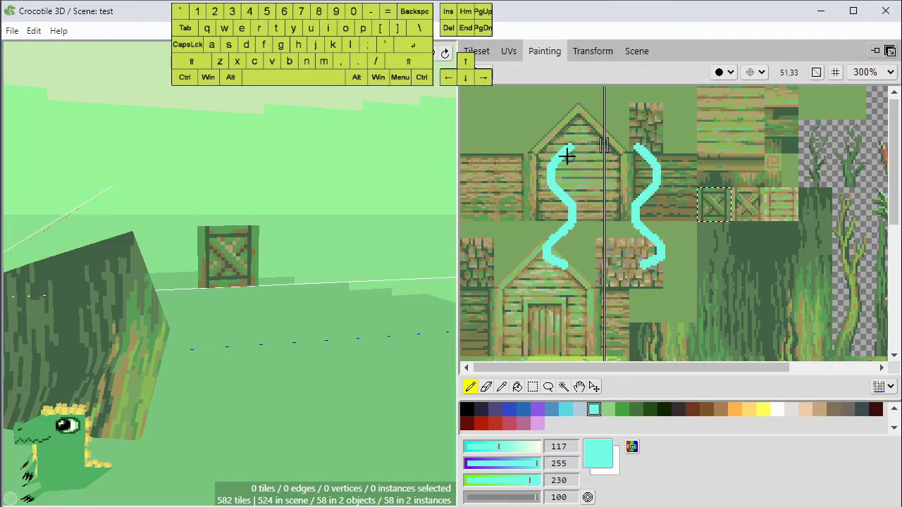
Add horizontal symmetry with its axis across the upper house, try strokes mirrored both ways, then remove vertical symmetry and undo the strokes.
left_click(487, 77)
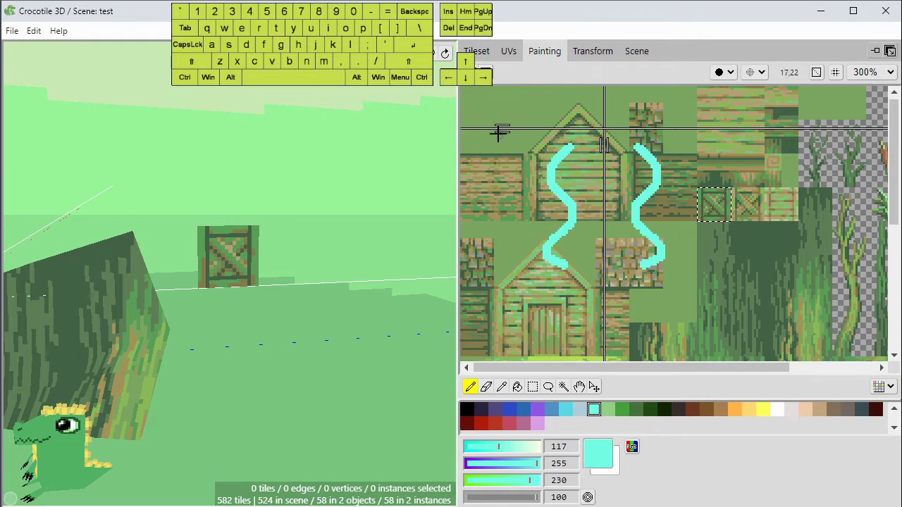
left_click_drag(500, 131, 588, 191)
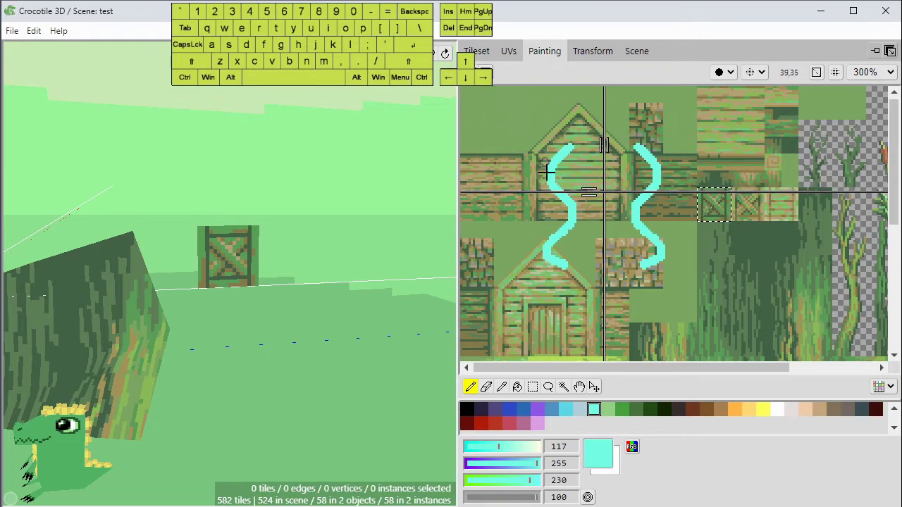
mouse_move(509, 215)
left_mouse_down()
mouse_move(605, 144)
mouse_move(745, 166)
left_mouse_up()
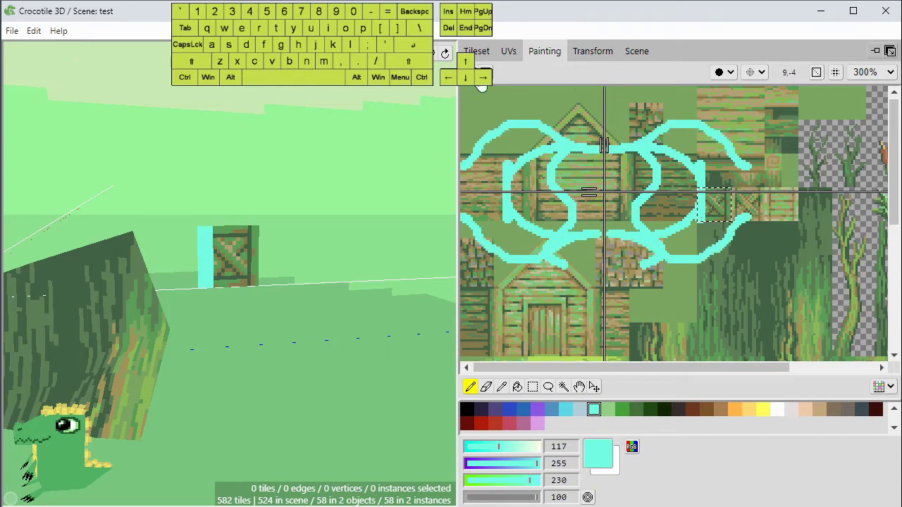
left_click(604, 144)
key("ctrl+z")
key("ctrl+z")
key("ctrl+z")
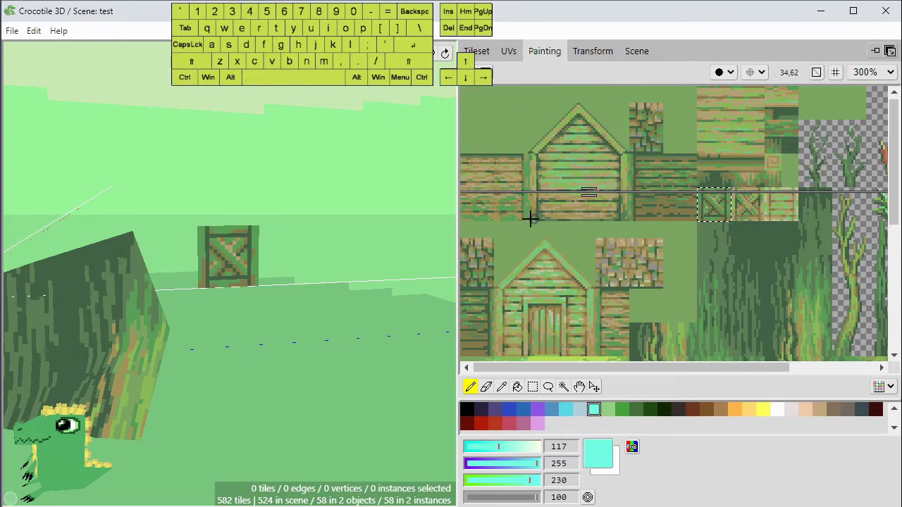
Try a cyan stroke mirrored by horizontal symmetry alone, undo it, and turn horizontal symmetry off.
mouse_move(521, 228)
left_mouse_down()
mouse_move(680, 224)
mouse_move(814, 266)
left_mouse_up()
key("ctrl+z")
left_click(483, 77)
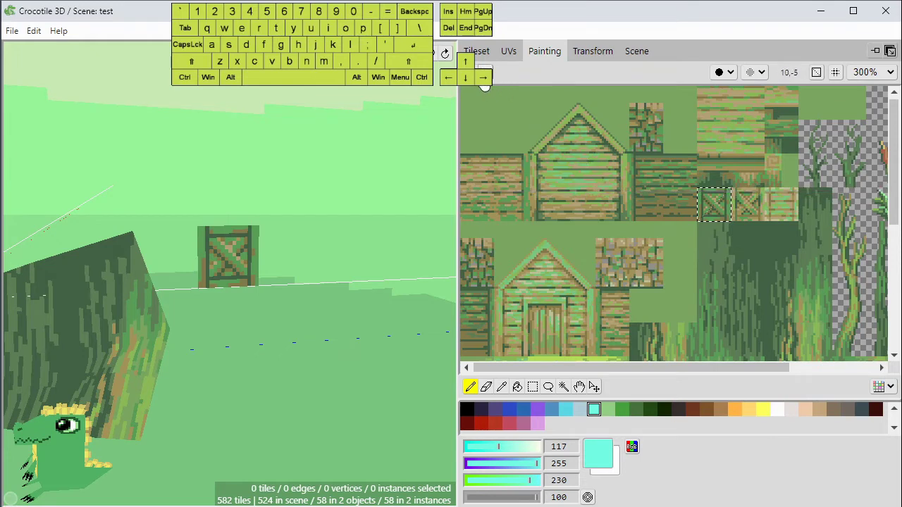
Paint a cyan face with eyes, nose, smile and outline over the upper house using vertical symmetry.
left_click_drag(596, 176, 577, 176)
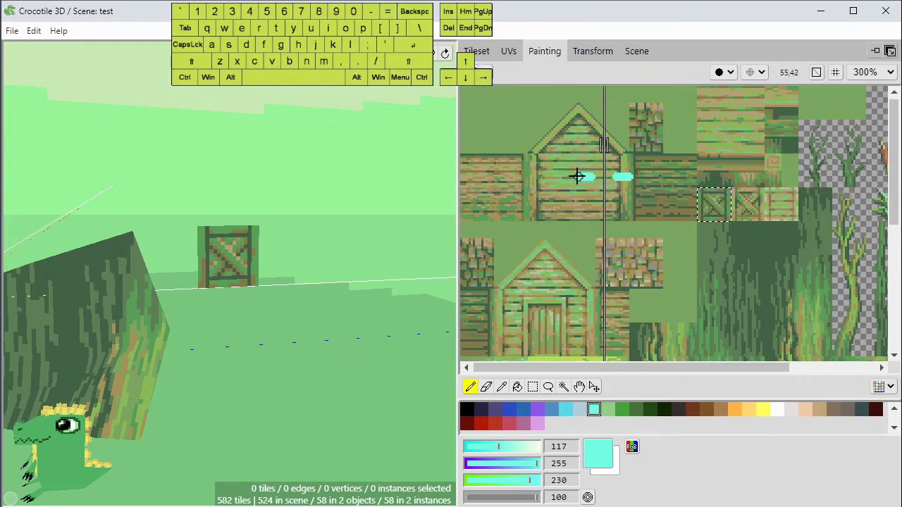
left_click(603, 206)
mouse_move(563, 225)
left_mouse_down()
mouse_move(584, 238)
mouse_move(647, 235)
left_mouse_up()
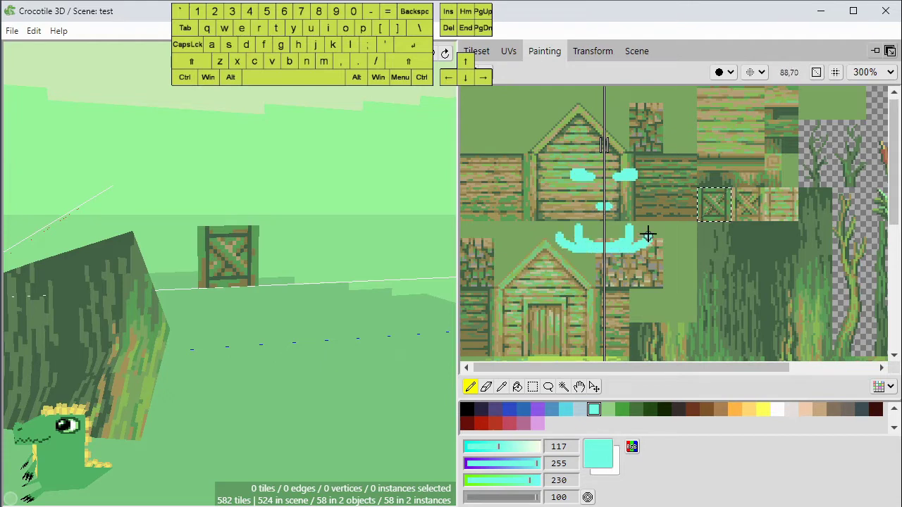
key("ctrl+z")
mouse_move(580, 249)
left_mouse_down()
mouse_move(559, 155)
mouse_move(642, 163)
mouse_move(655, 244)
mouse_move(600, 259)
mouse_move(616, 235)
left_mouse_up()
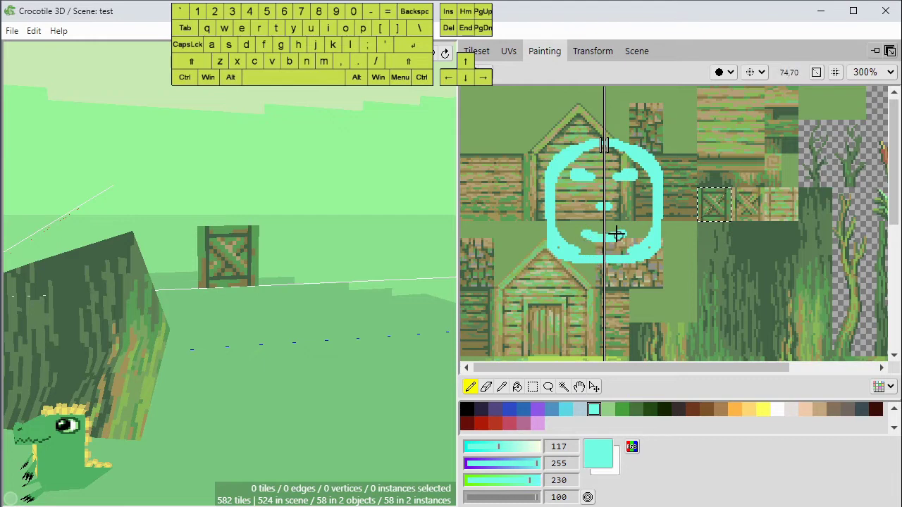
Undo all strokes of the painted face and turn vertical symmetry off.
key("ctrl")
key("ctrl+z")
key("ctrl+z")
key("ctrl+z")
key("ctrl+z")
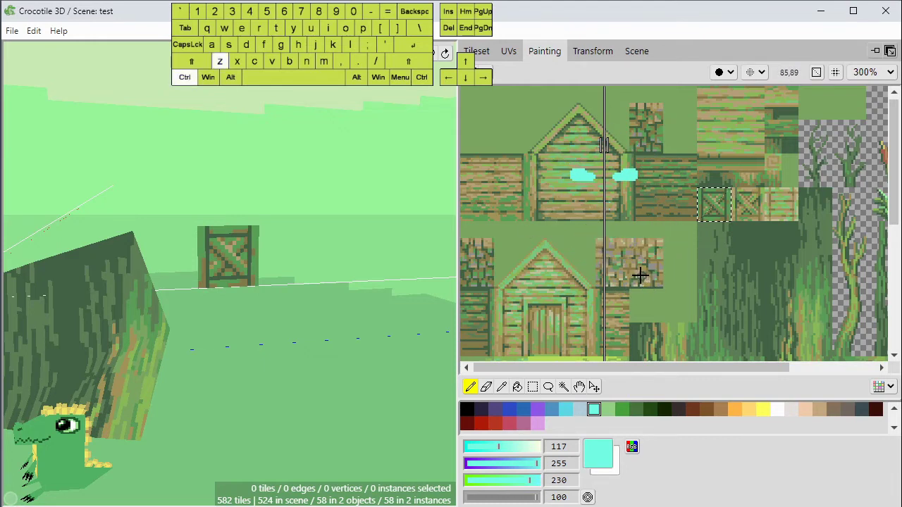
left_click(480, 73)
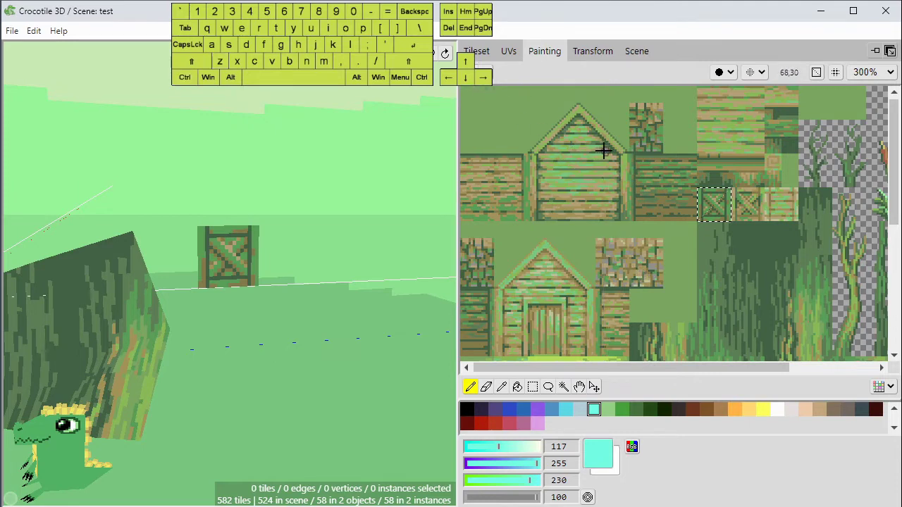
Show the tile grid over the painting canvas.
left_click(834, 78)
scroll(634, 205, "up", 2)
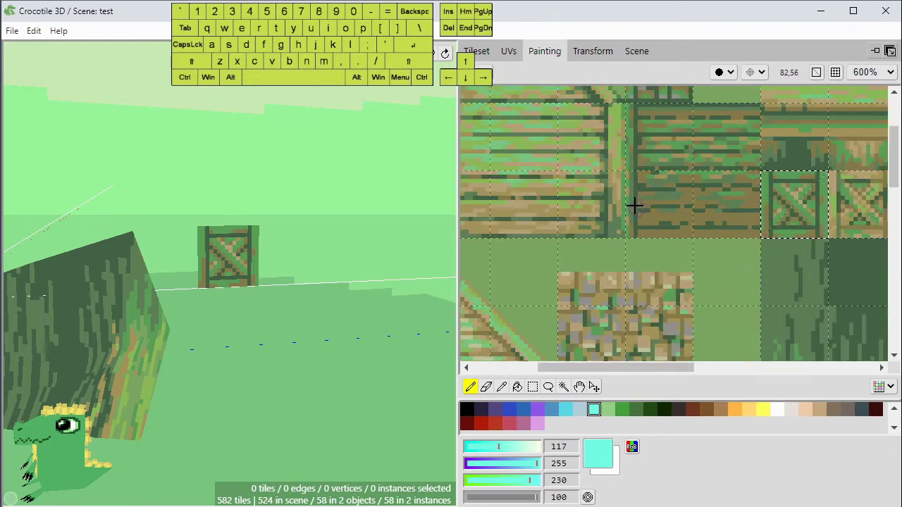
scroll(540, 209, "up", 2)
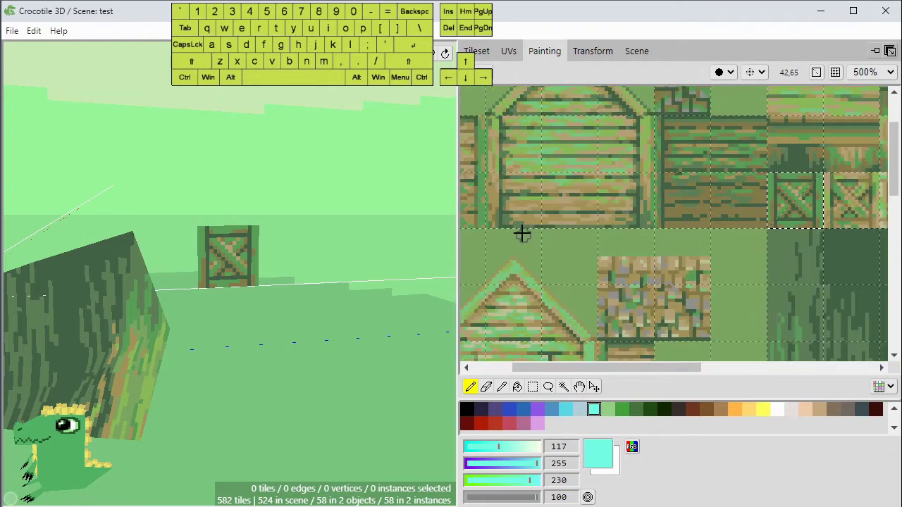
scroll(592, 235, "down", 2)
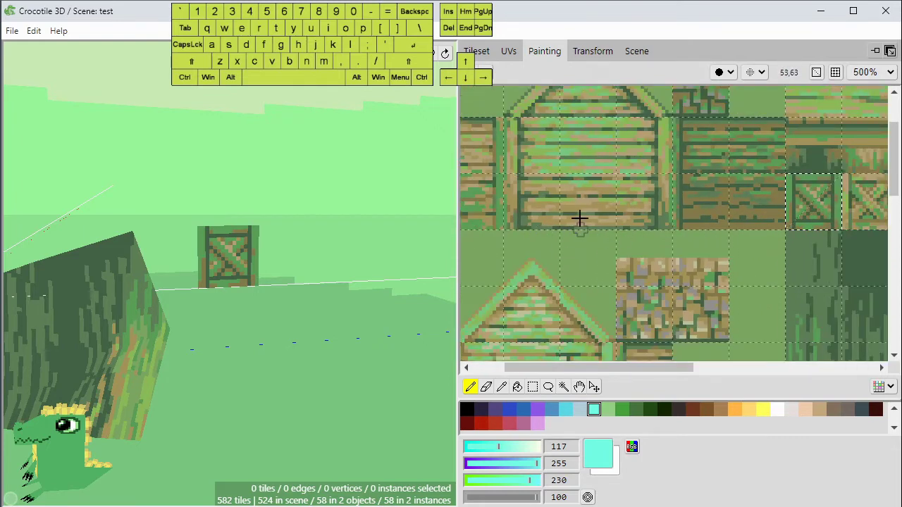
Set the tileset's UV tilesize to 32 by 32 and return to the painting editor.
left_click(477, 51)
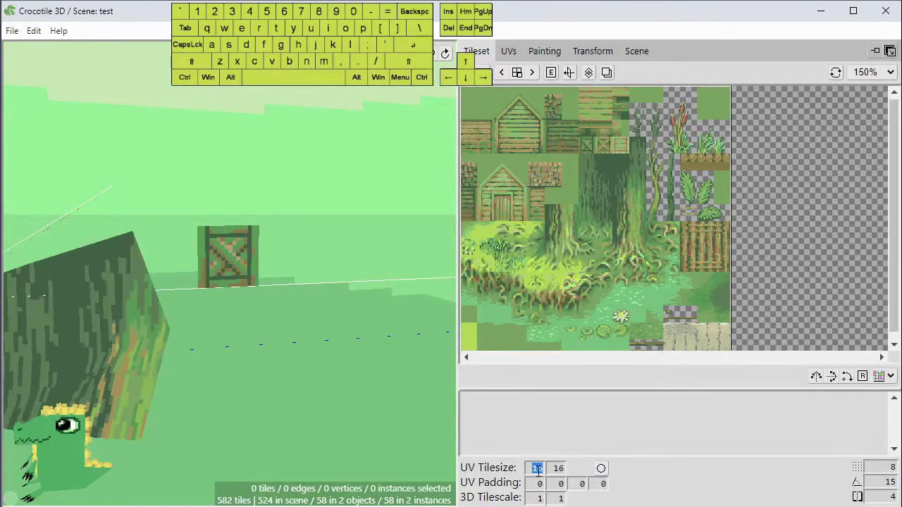
type("32")
key("Tab")
type("32")
left_click(556, 54)
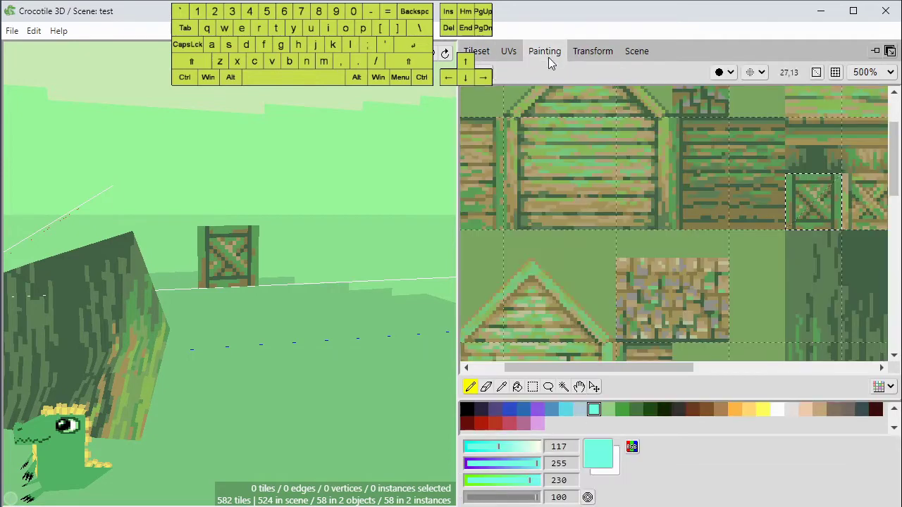
Examine how the 32-pixel grid lines up with the houses and crate tiles across the canvas.
scroll(571, 242, "down", 2)
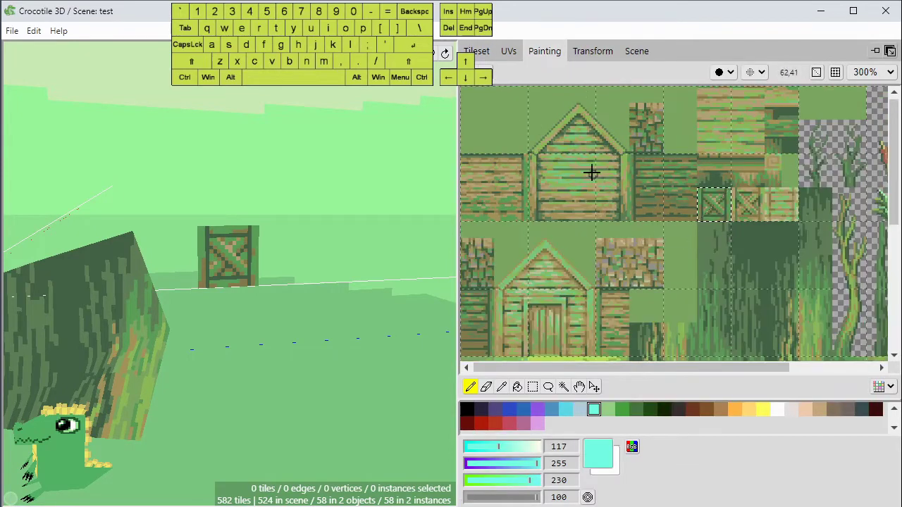
scroll(587, 208, "up", 2)
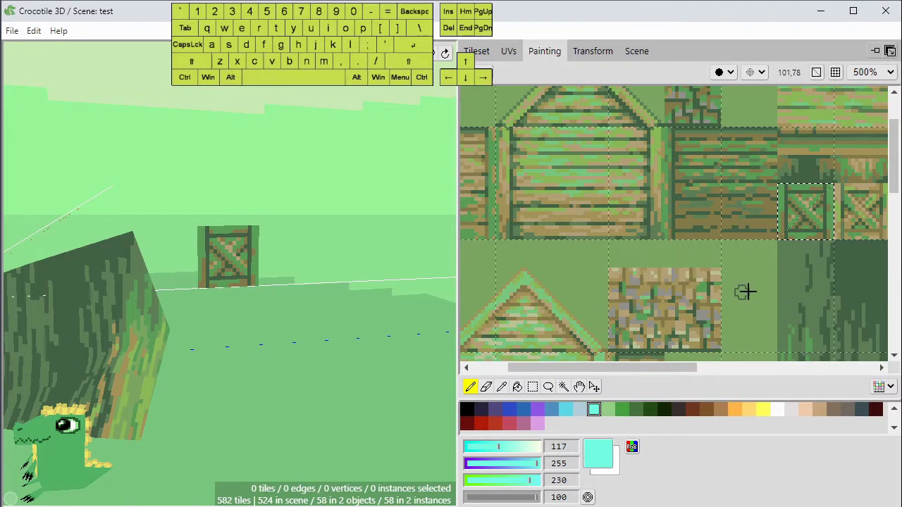
scroll(775, 296, "down", 1)
scroll(796, 306, "up", 1)
key("space")
mouse_move(801, 312)
left_mouse_down()
mouse_move(596, 172)
mouse_move(728, 232)
mouse_move(751, 280)
left_mouse_up()
scroll(649, 214, "down", 1)
scroll(664, 192, "down", 1)
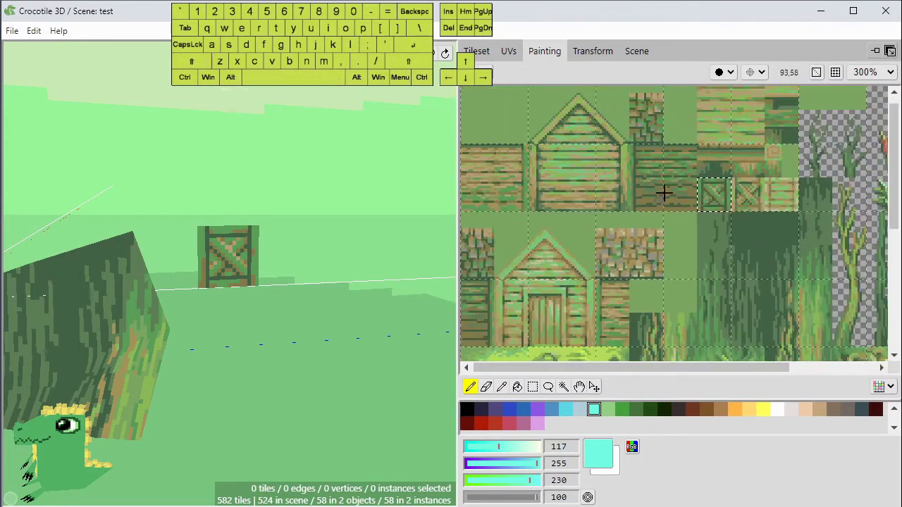
Hide the selection outline around the crate tile and pick the medium brown swatch from the palette.
left_click(817, 75)
left_click(817, 75)
left_click(666, 410)
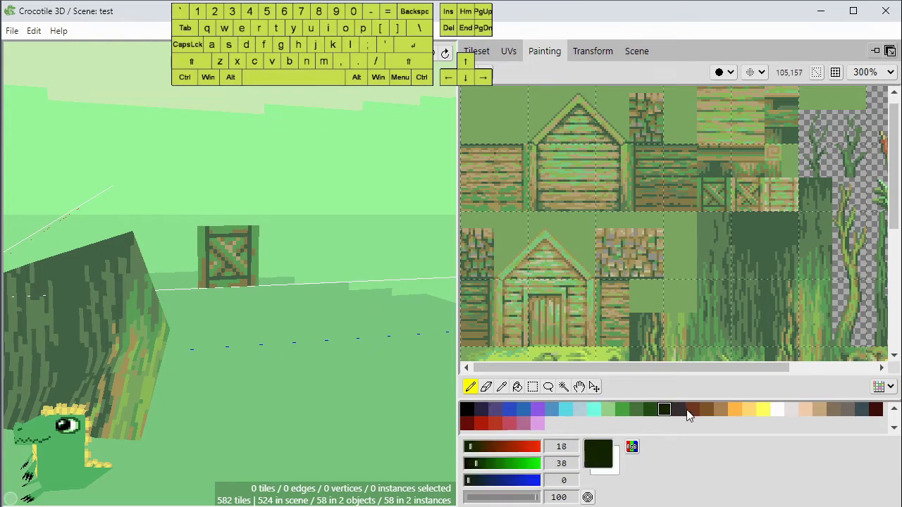
left_click(707, 410)
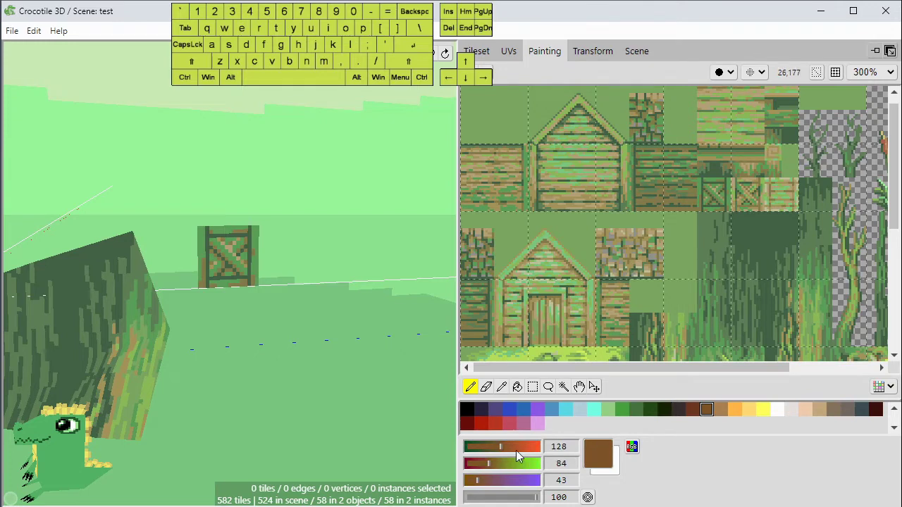
Mix the brown into a yellowish olive with green 158 and blue 89, and switch the color sliders to hue, saturation and lightness.
left_click_drag(516, 450, 489, 482)
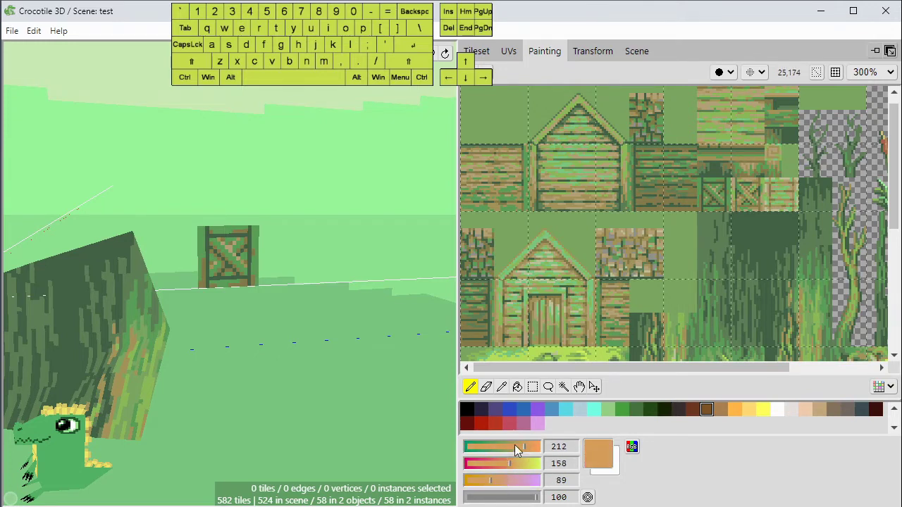
left_click_drag(516, 446, 512, 445)
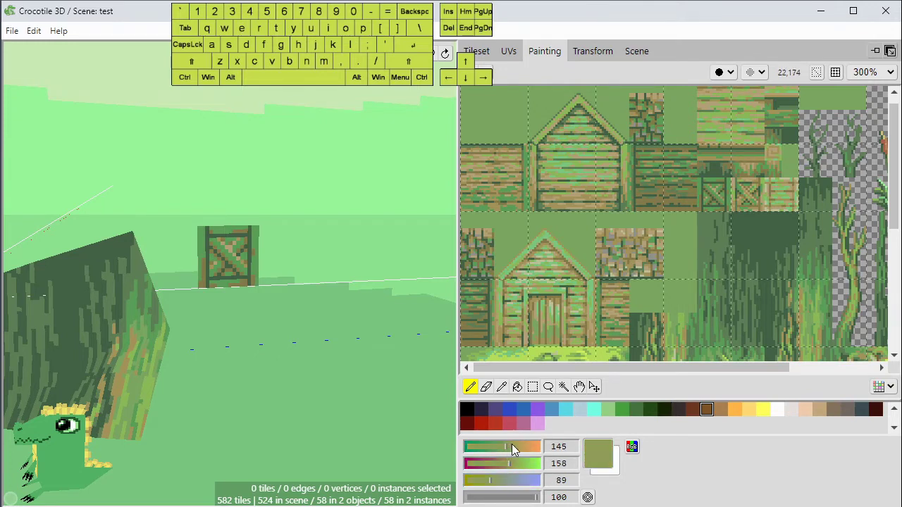
left_click(632, 448)
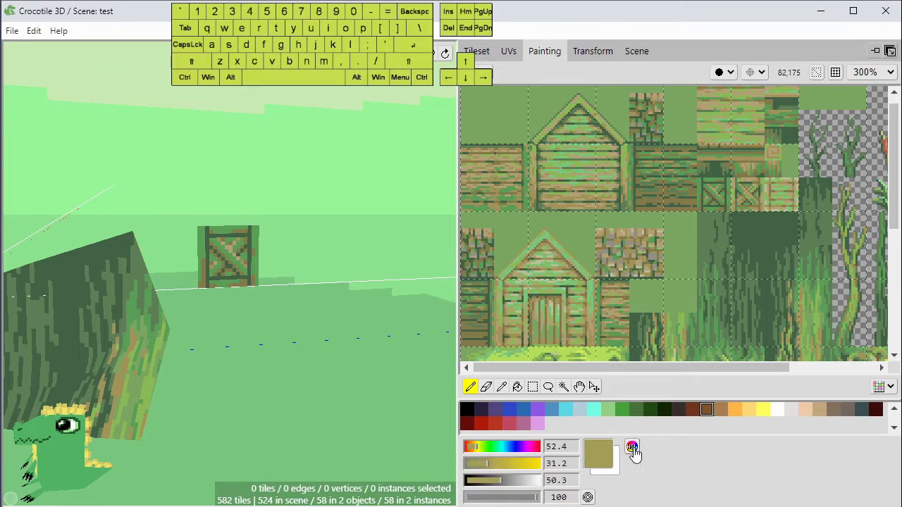
Shift the color to hue 176 and saturation 44, and in RGB mode set red 111, green 105 and blue 105.
left_click_drag(498, 449, 500, 481)
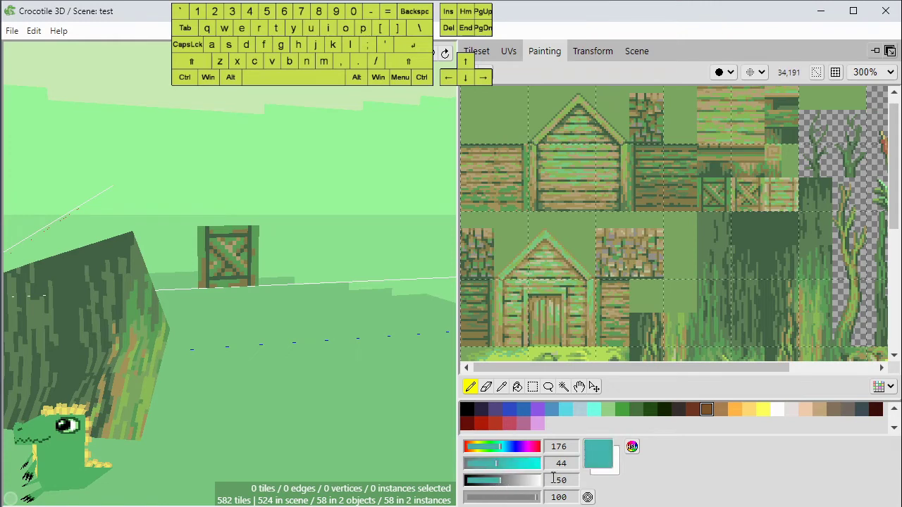
left_click(632, 449)
left_click(496, 462)
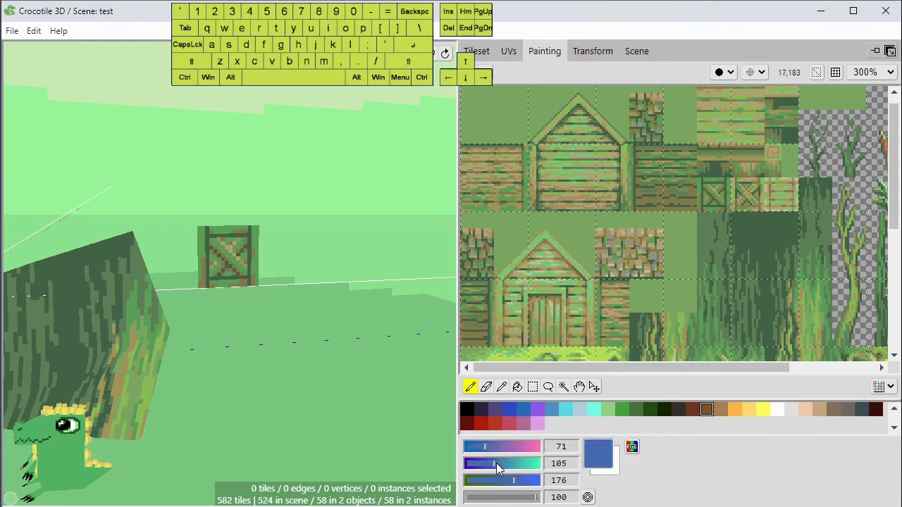
left_click(495, 479)
left_click_drag(495, 448, 505, 448)
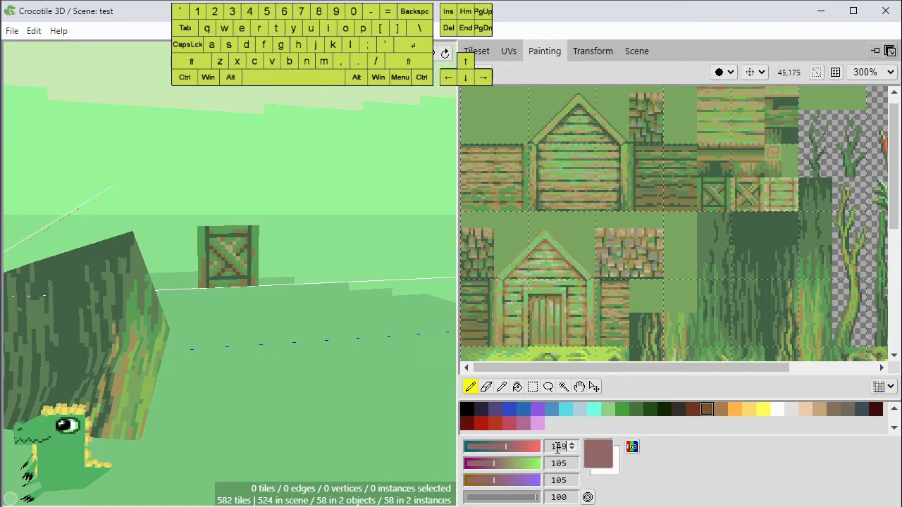
type("111")
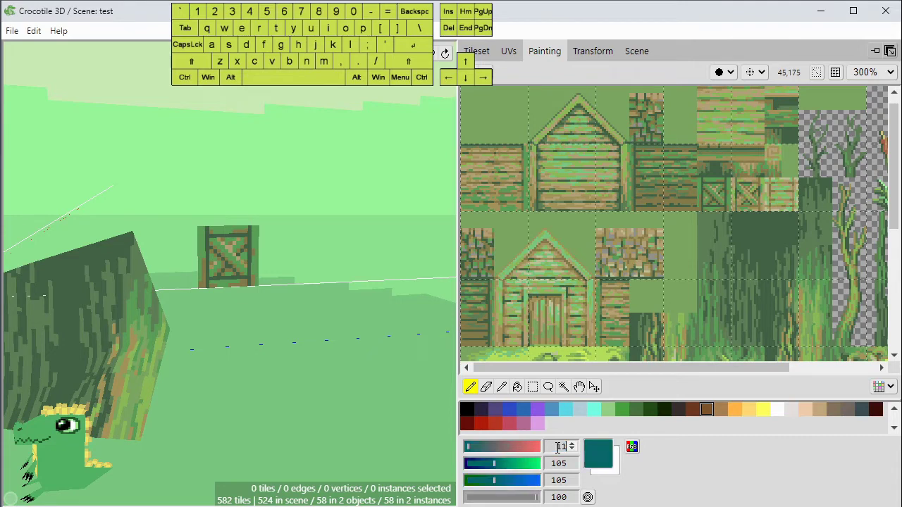
Choose a dusty pinkish brown with red 157, green 128 and blue 128 from the color picker.
left_click(599, 455)
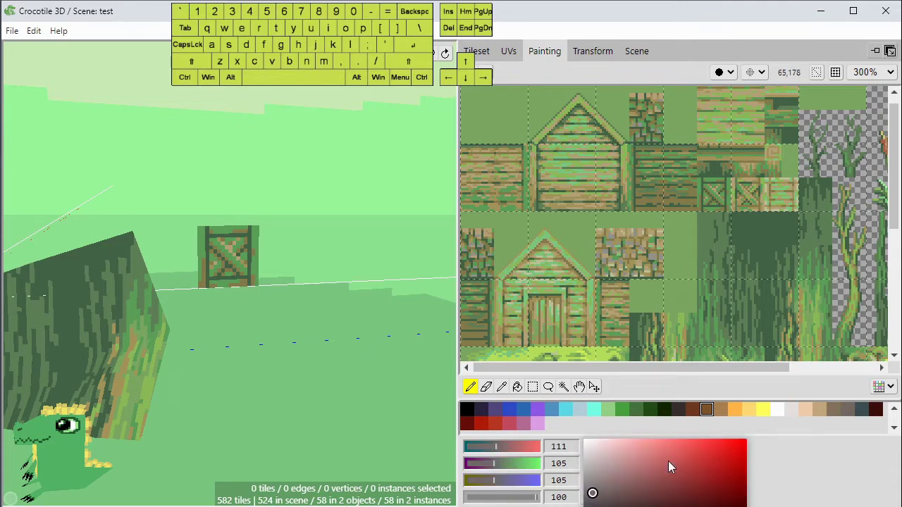
mouse_move(628, 471)
left_mouse_down()
mouse_move(653, 459)
mouse_move(654, 485)
mouse_move(615, 476)
left_mouse_up()
left_click(786, 465)
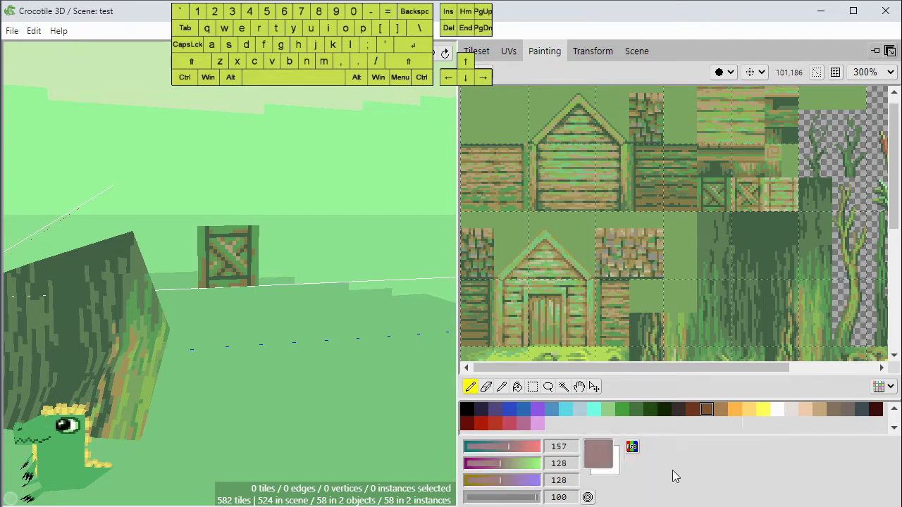
Make the white secondary color active and change it to a light violet with red 168 and green 163.
left_click(615, 475)
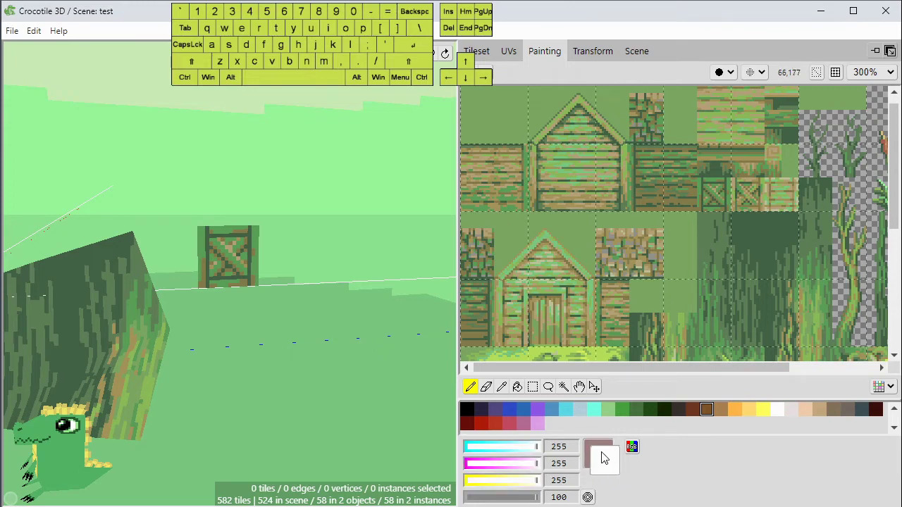
left_click(511, 463)
left_click(513, 447)
Paint test strokes across the lower house roof and stone tile, swapping between the violet and dusty brown colors.
mouse_move(626, 234)
left_mouse_down()
mouse_move(570, 217)
mouse_move(578, 208)
left_mouse_up()
key("x")
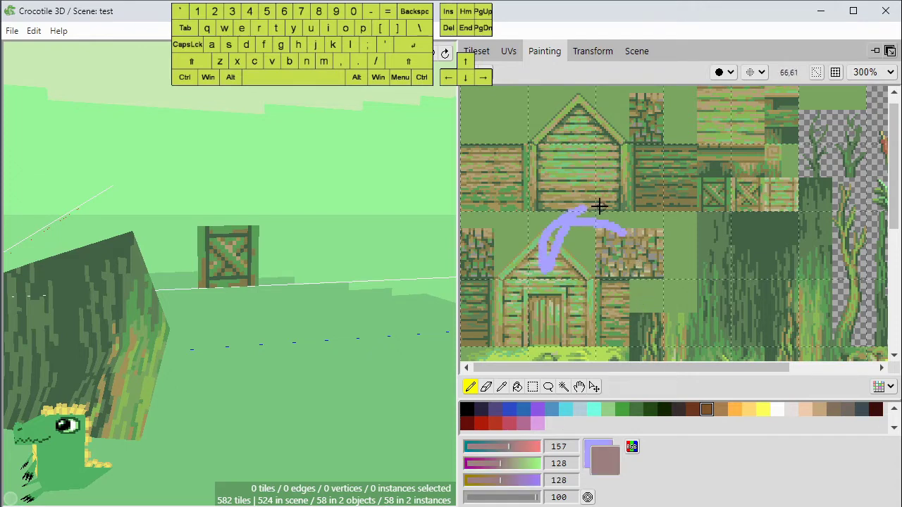
key("x")
key("x")
mouse_move(609, 206)
left_mouse_down()
mouse_move(596, 224)
mouse_move(612, 233)
mouse_move(630, 221)
left_mouse_up()
key("x")
left_click_drag(621, 264, 629, 261)
key("x")
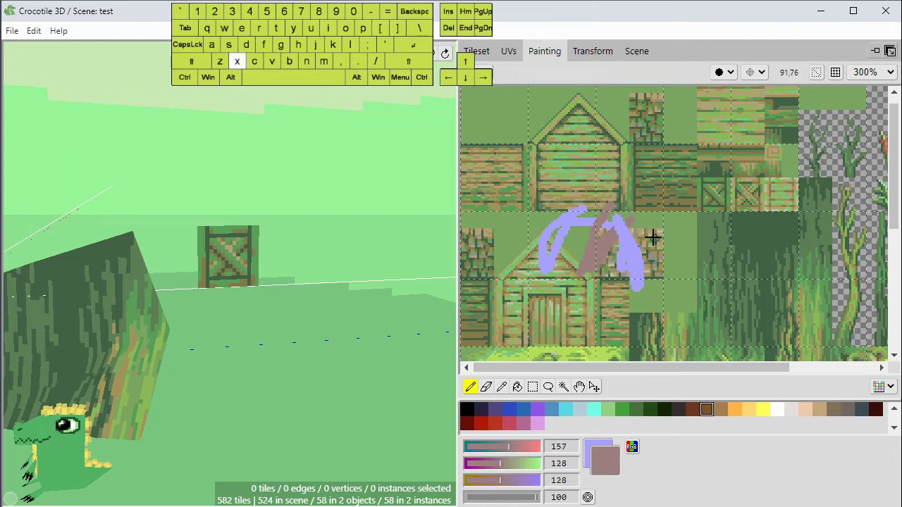
Undo the violet and brown test strokes over the roof and stone tile.
key("ctrl+z")
key("ctrl+z")
key("ctrl+z")
key("ctrl+z")
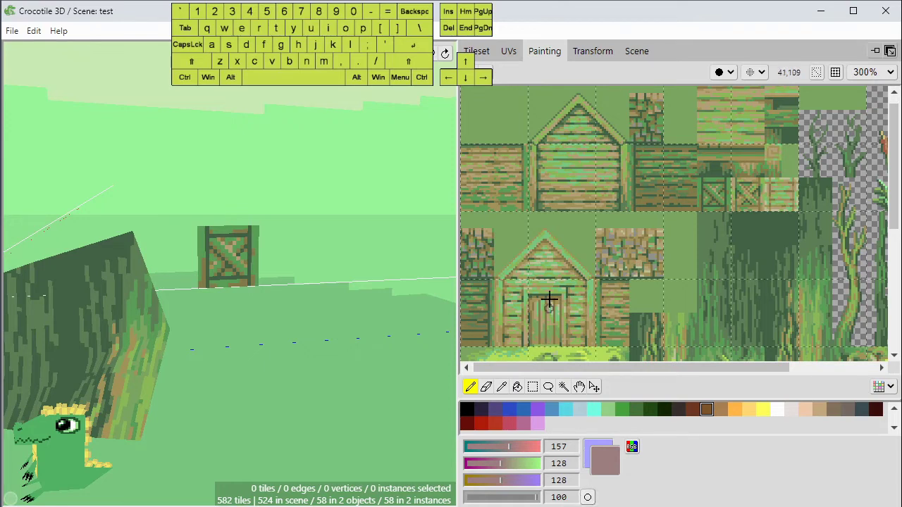
Set the brown's alpha to 56 and, with blending off, paint a blob over the stone tile's upper left corner.
left_click_drag(535, 497, 505, 497)
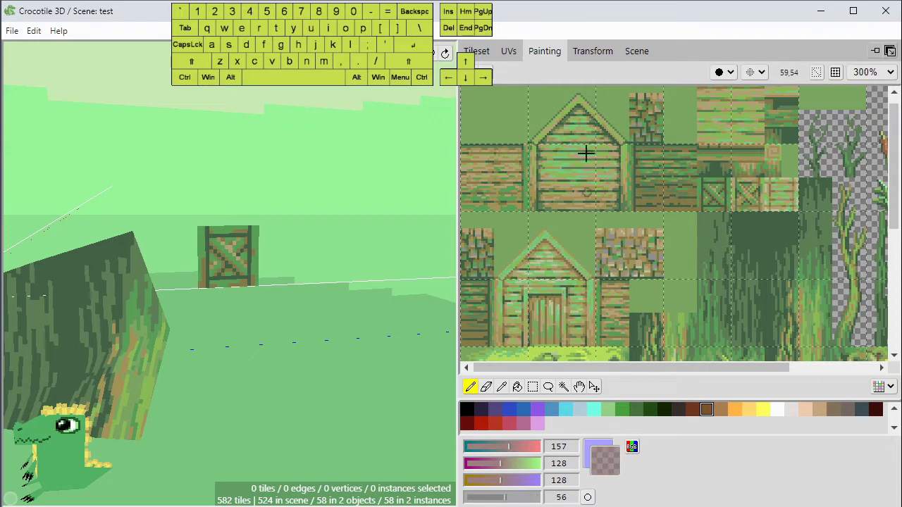
scroll(610, 250, "up", 3)
scroll(618, 252, "up", 1)
mouse_move(563, 248)
left_mouse_down()
mouse_move(568, 197)
mouse_move(600, 235)
mouse_move(589, 235)
mouse_move(608, 209)
mouse_move(628, 249)
mouse_move(655, 272)
left_mouse_up()
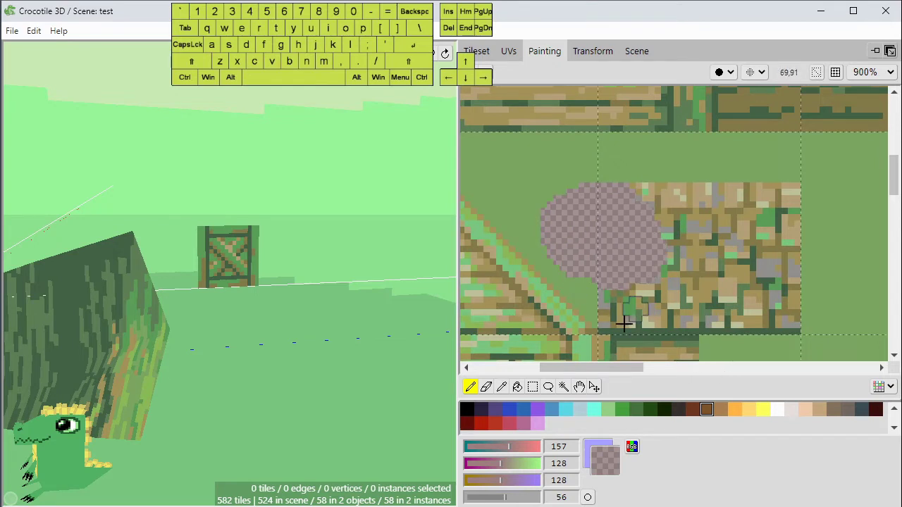
Lower the alpha to 28 and paint over the blob with blending off, and again above it with blending on.
left_click(526, 496)
left_click(486, 497)
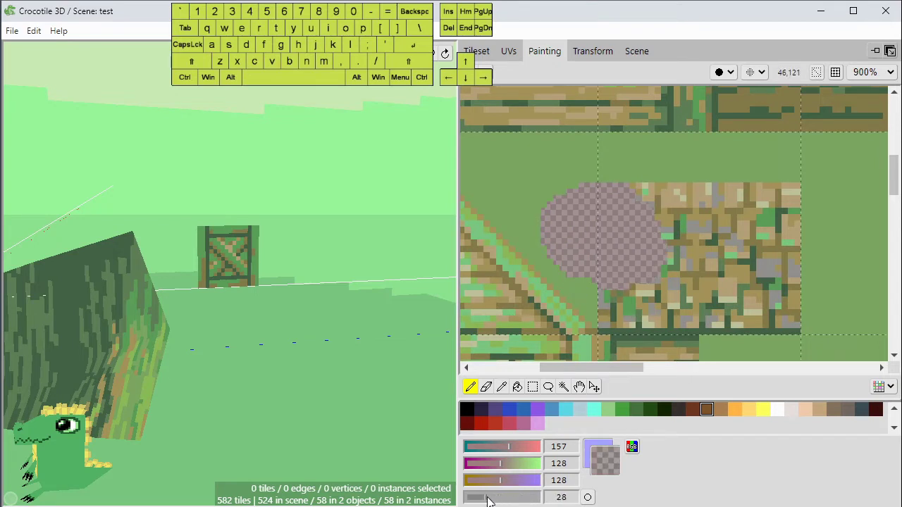
mouse_move(622, 266)
left_mouse_down()
mouse_move(598, 250)
mouse_move(548, 253)
mouse_move(606, 248)
left_mouse_up()
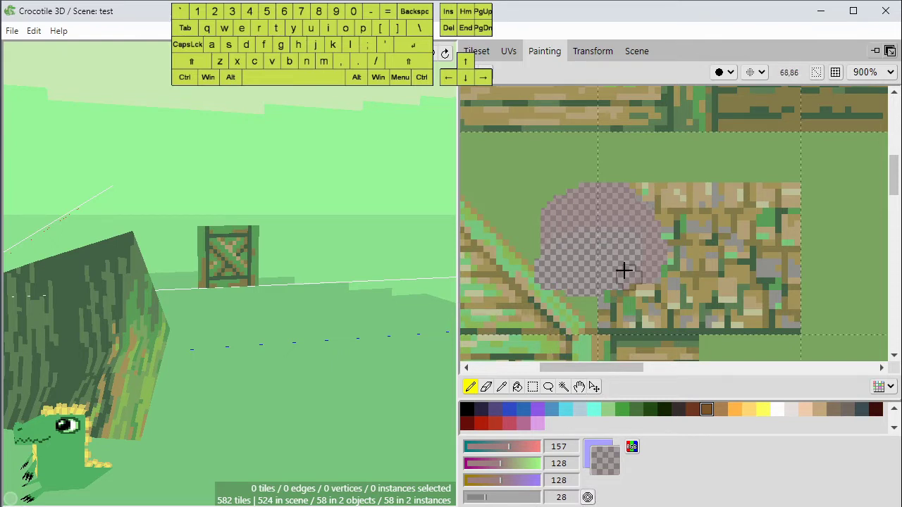
mouse_move(647, 243)
left_mouse_down()
mouse_move(658, 218)
mouse_move(662, 136)
mouse_move(614, 200)
mouse_move(630, 177)
mouse_move(672, 155)
mouse_move(655, 148)
mouse_move(588, 196)
mouse_move(609, 219)
mouse_move(661, 160)
mouse_move(645, 158)
mouse_move(639, 170)
mouse_move(666, 200)
mouse_move(627, 174)
mouse_move(646, 202)
left_mouse_up()
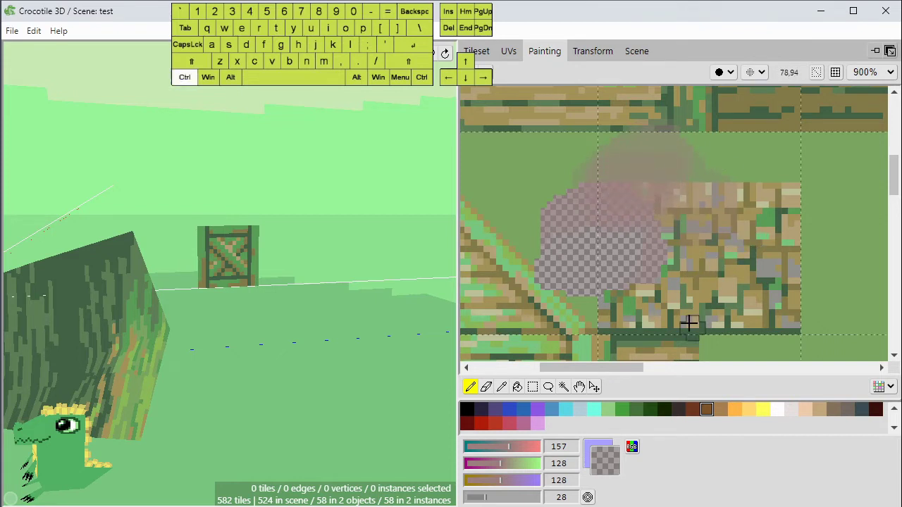
Undo the semi-transparent strokes on the stone tile and set the alpha back to 100.
key("ctrl+z")
key("ctrl+z")
key("ctrl+z")
key("ctrl+z")
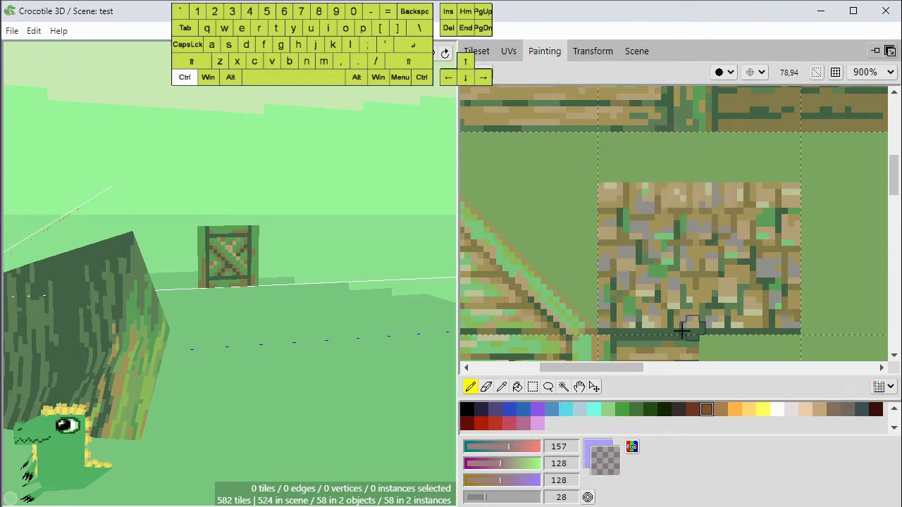
left_click(540, 497)
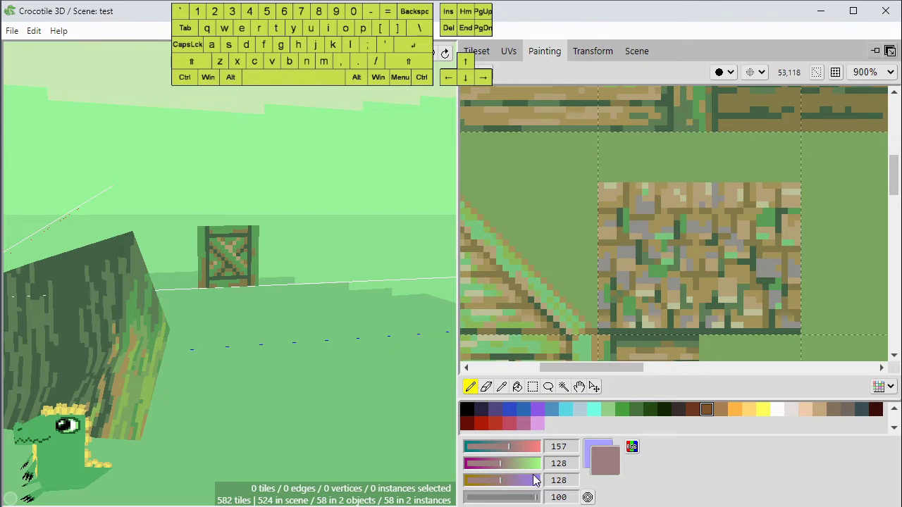
Set the brown's green value to 145 and add the resulting color to the palette.
scroll(558, 249, "down", 2)
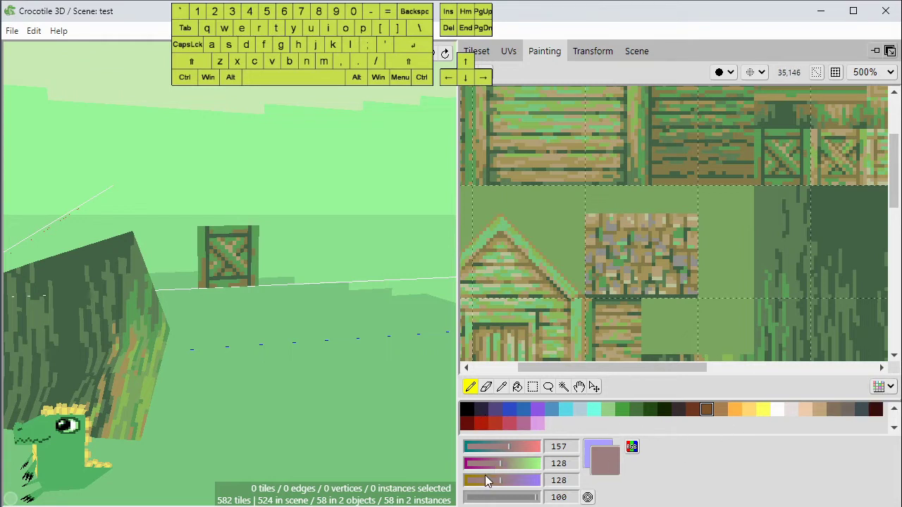
left_click_drag(512, 465, 509, 465)
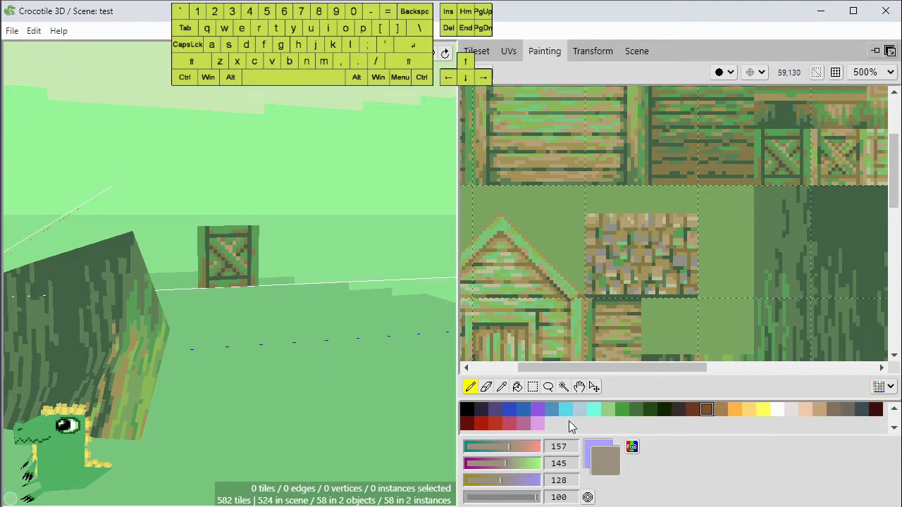
right_click(606, 427)
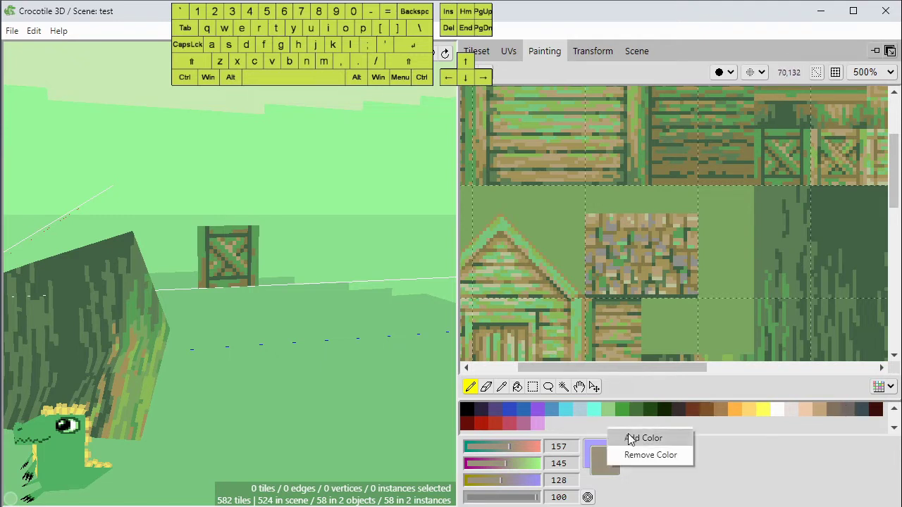
left_click(632, 440)
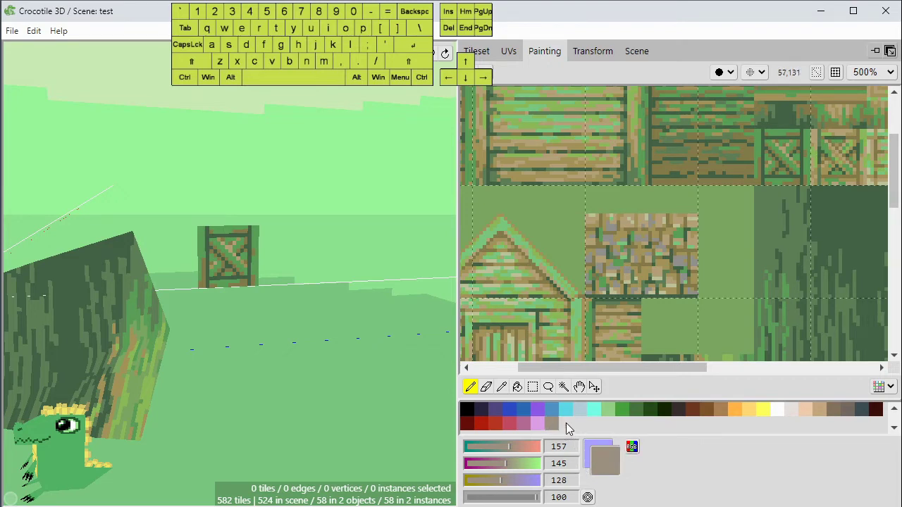
Select the newly added grayish brown swatch and remove it from the palette.
right_click(576, 425)
left_click(551, 425)
right_click(551, 425)
left_click(572, 455)
Hide the color palette and show it again.
left_click(881, 386)
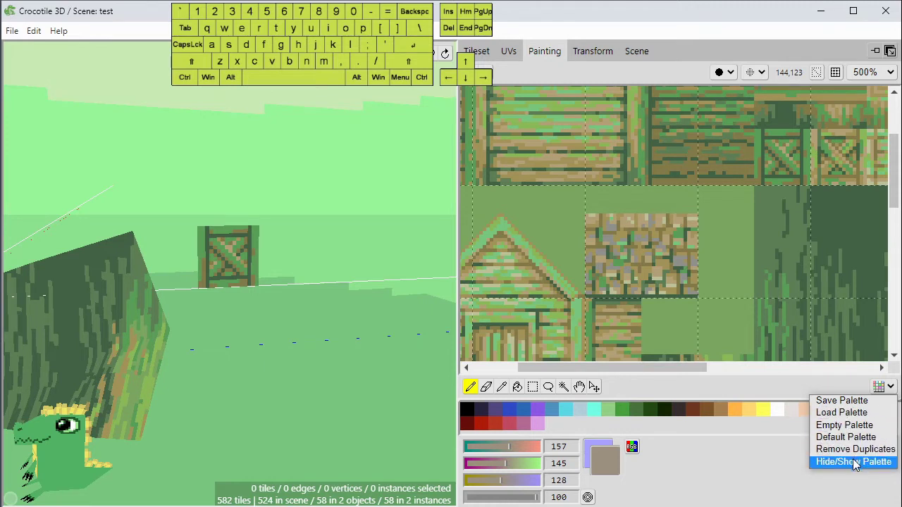
left_click(854, 463)
left_click(884, 424)
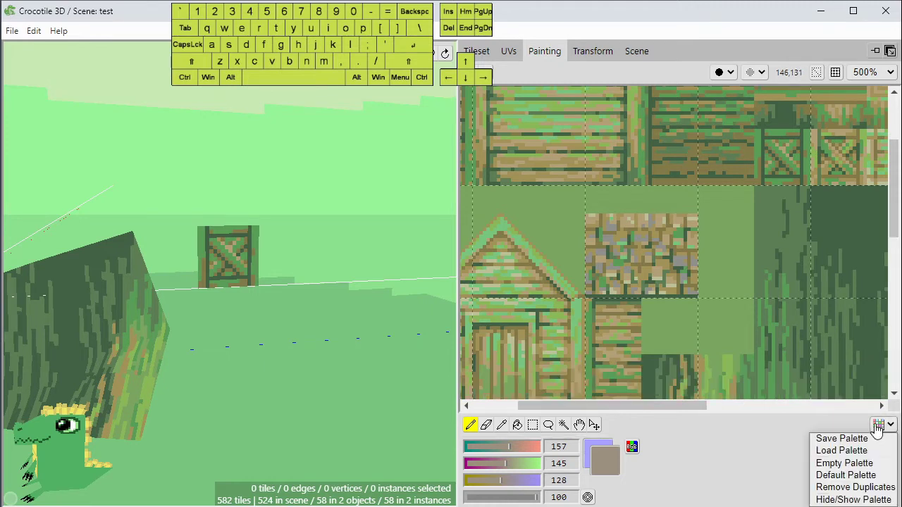
left_click(854, 499)
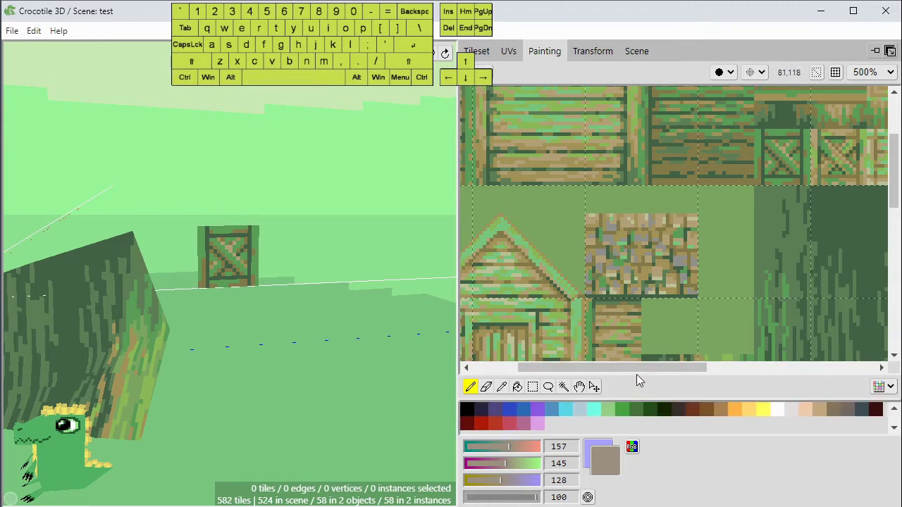
Sample several canvas colors with the eyedropper, ending on the muted bark green, and draw a curved stroke beside the stone tile.
left_click(502, 387)
left_click(775, 228)
left_click(834, 212)
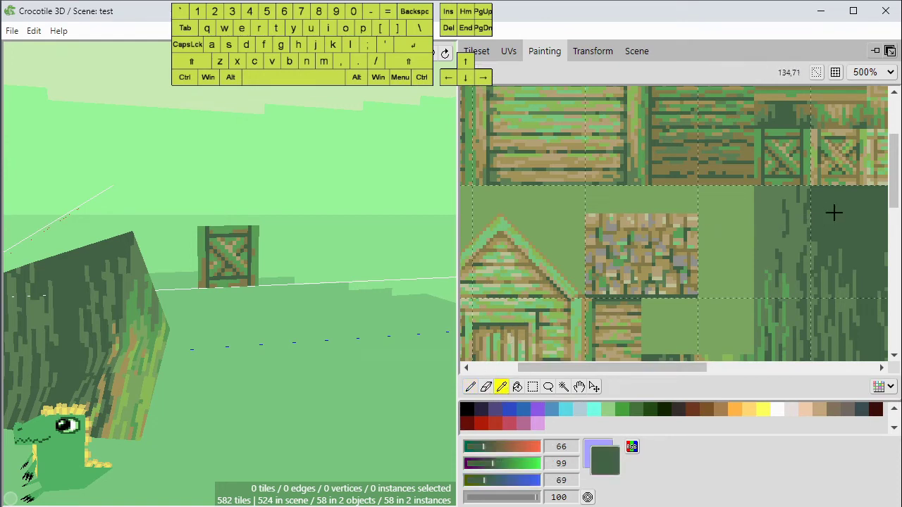
left_click(748, 210)
left_click(699, 237)
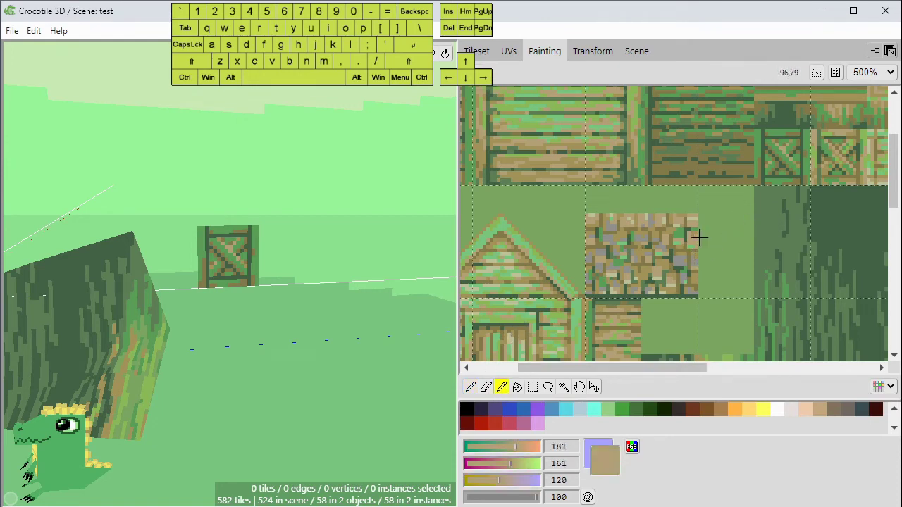
left_click(765, 224)
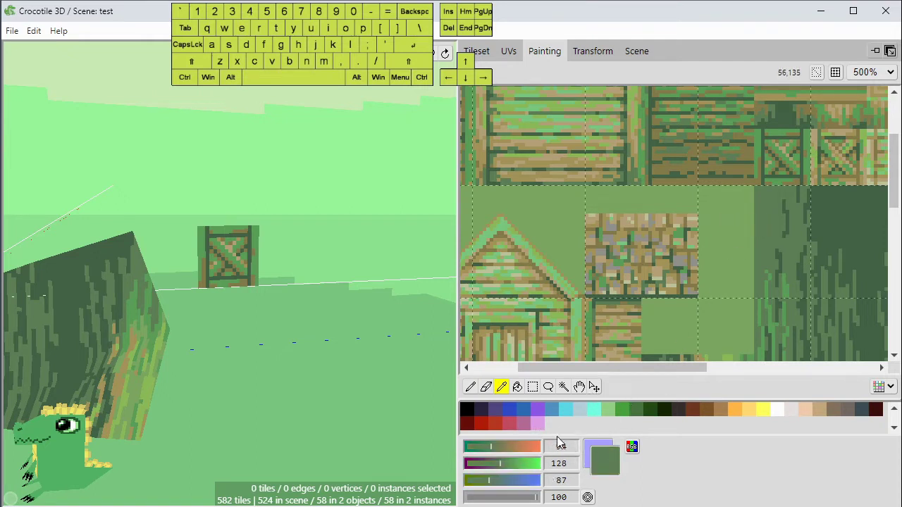
left_click(470, 386)
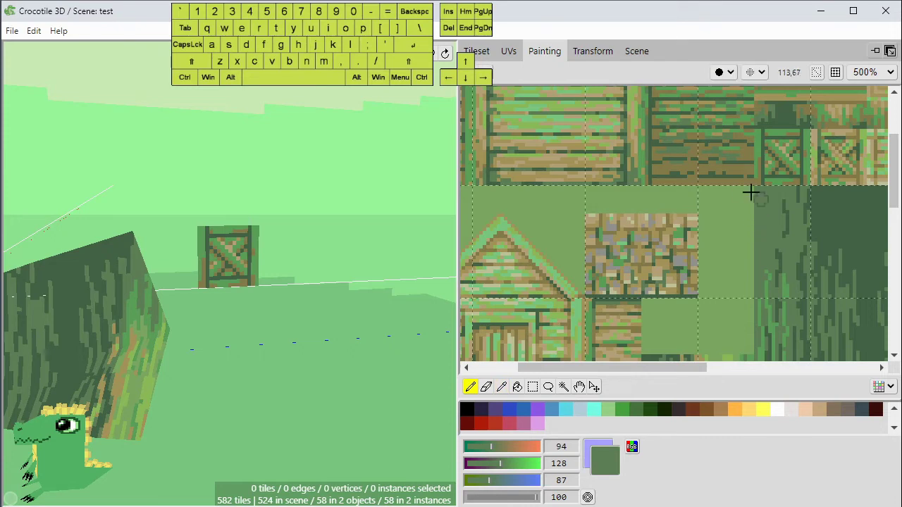
left_click_drag(750, 191, 701, 232)
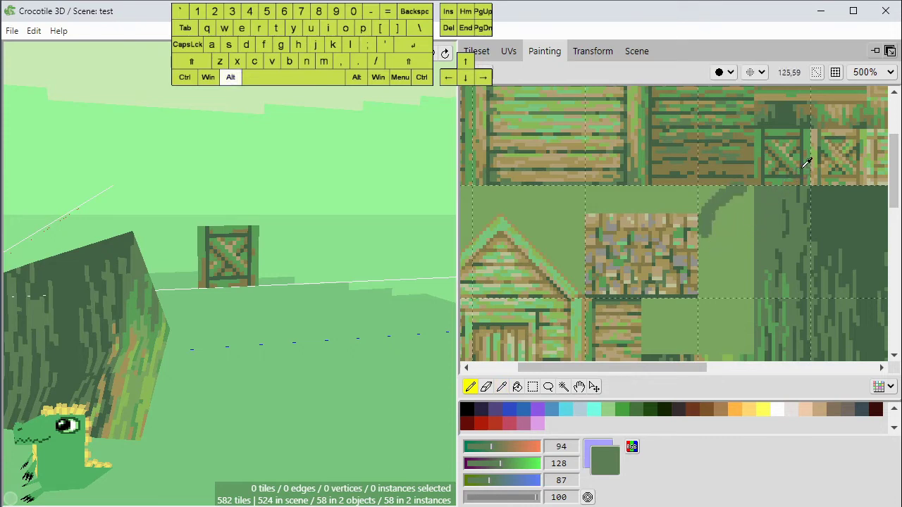
Sample crate, grass and stone colors while the pencil stays active, ending on the stone's tan, and undo the green stroke.
left_click(834, 182, "alt")
left_click(841, 186, "alt")
left_click(837, 181, "alt")
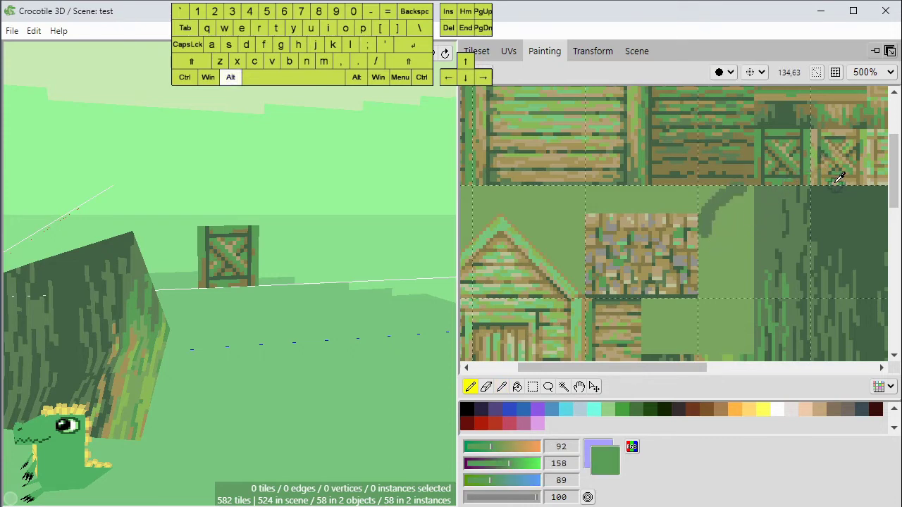
left_click(838, 178, "alt")
left_click(596, 203, "alt")
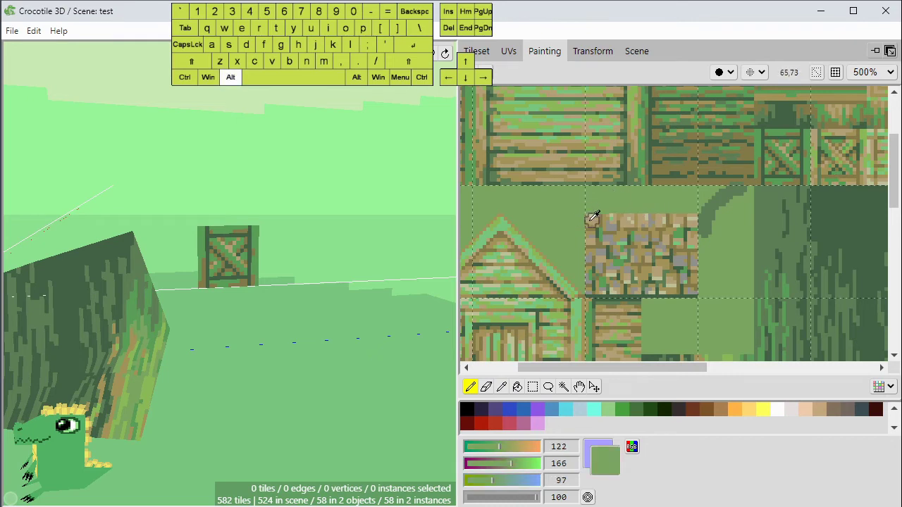
left_click(594, 217, "alt")
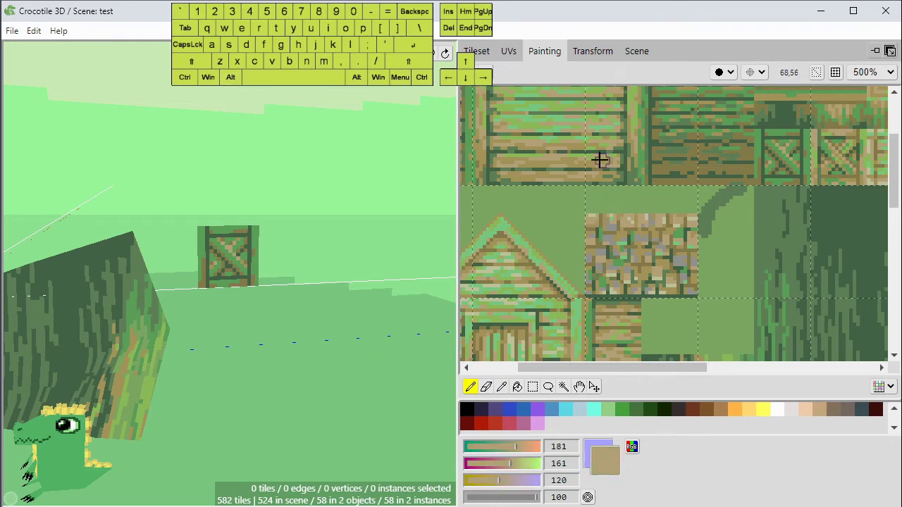
key("ctrl+z")
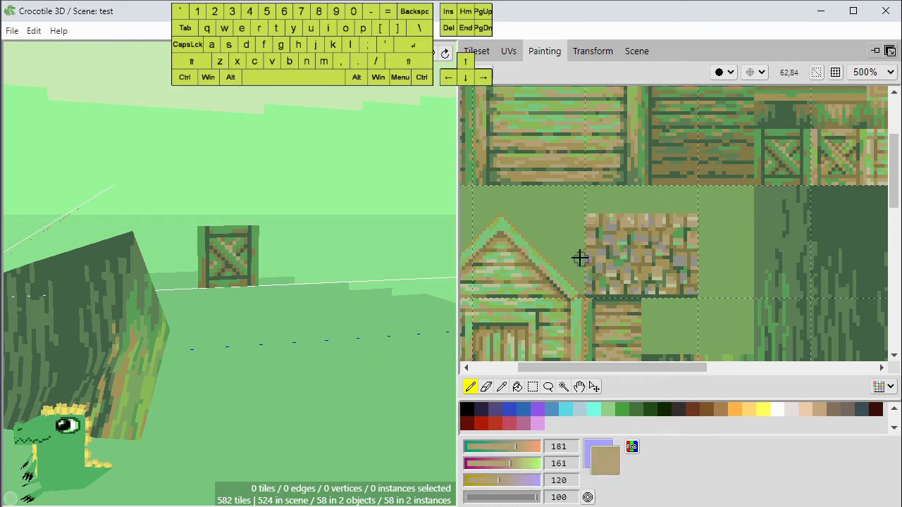
Try a tan blob between the house roof and stone tile, undo it, and swap the violet in as the active color.
mouse_move(531, 233)
left_mouse_down()
mouse_move(594, 205)
mouse_move(576, 221)
left_mouse_up()
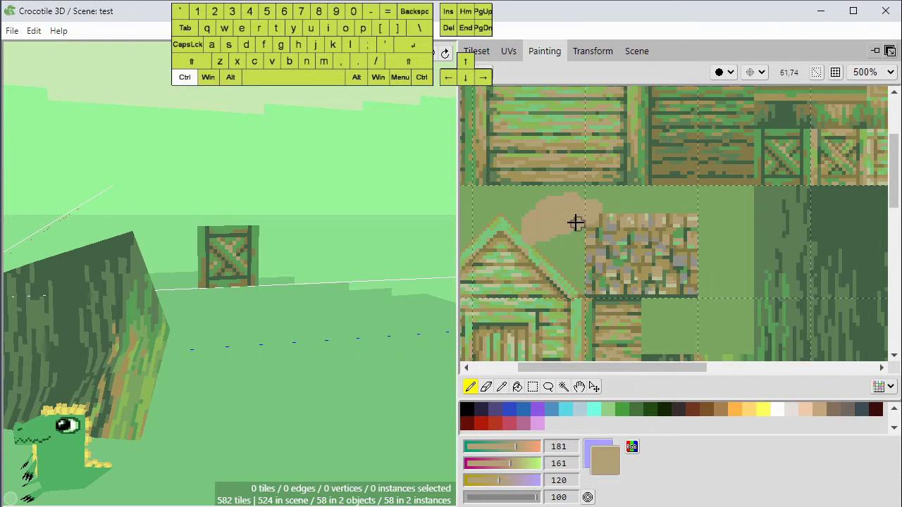
key("ctrl+z")
key("x")
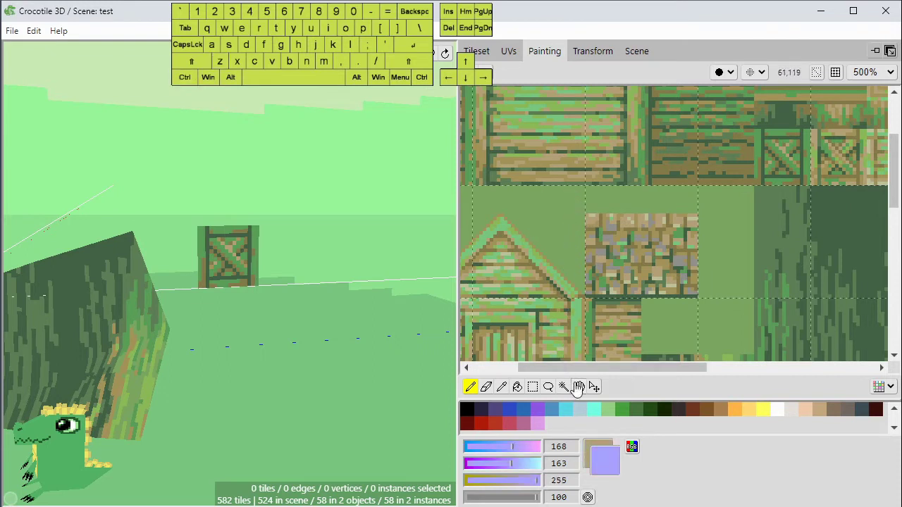
Try erasing a blob across the stone tile's upper corner, toggle between pencil and eraser, and undo the erasing.
key("x")
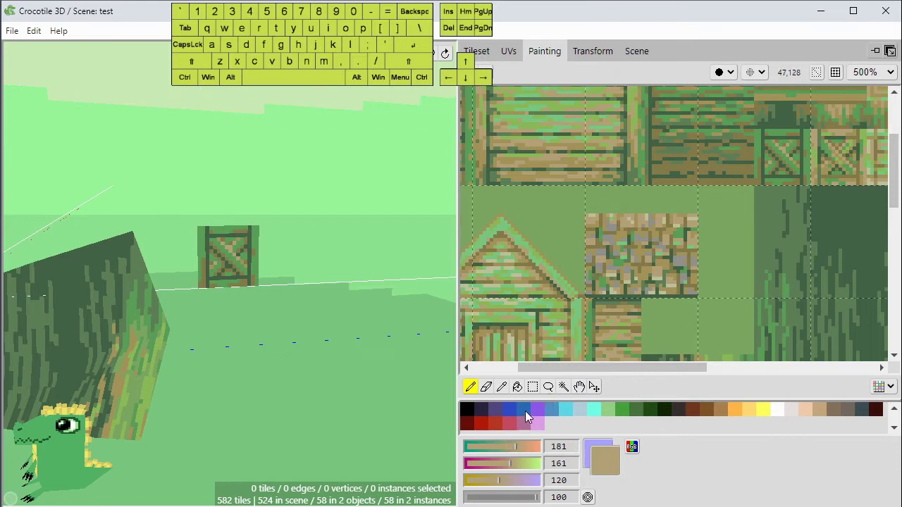
left_click(483, 390)
mouse_move(737, 201)
left_mouse_down()
mouse_move(709, 226)
mouse_move(721, 210)
mouse_move(698, 195)
left_mouse_up()
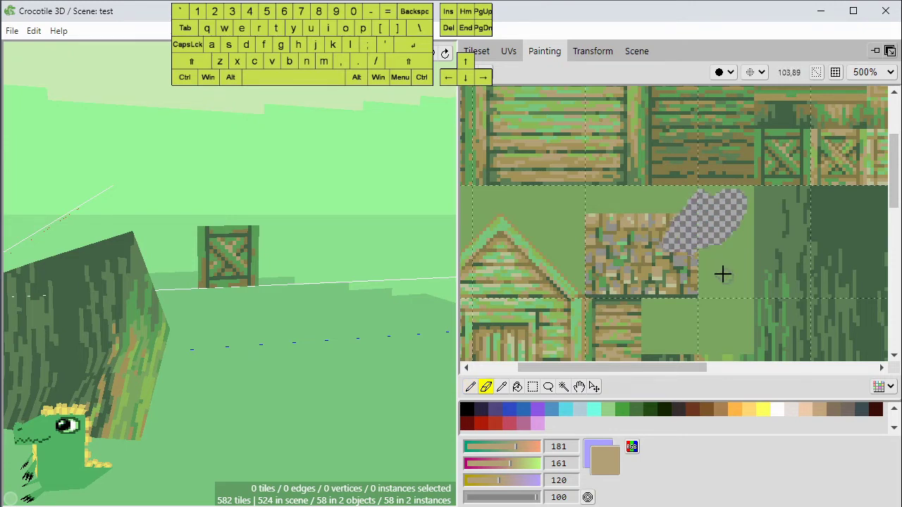
key("e")
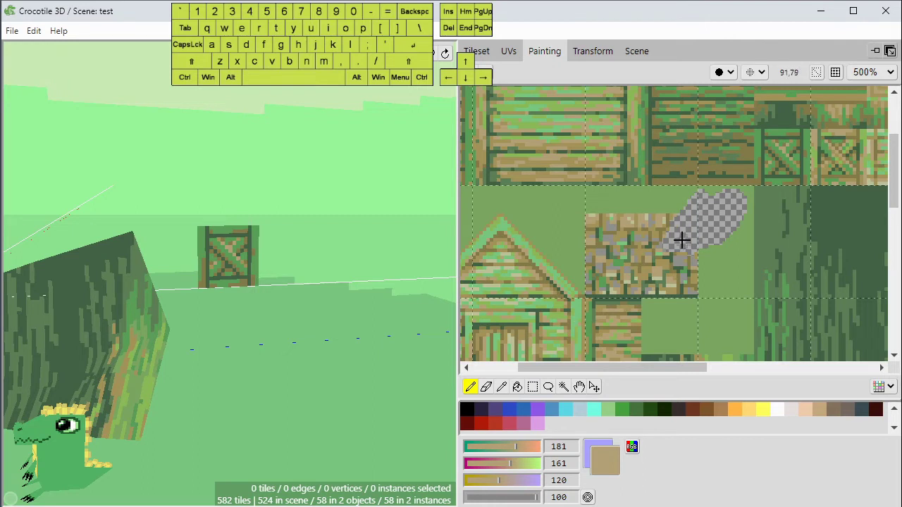
key("e")
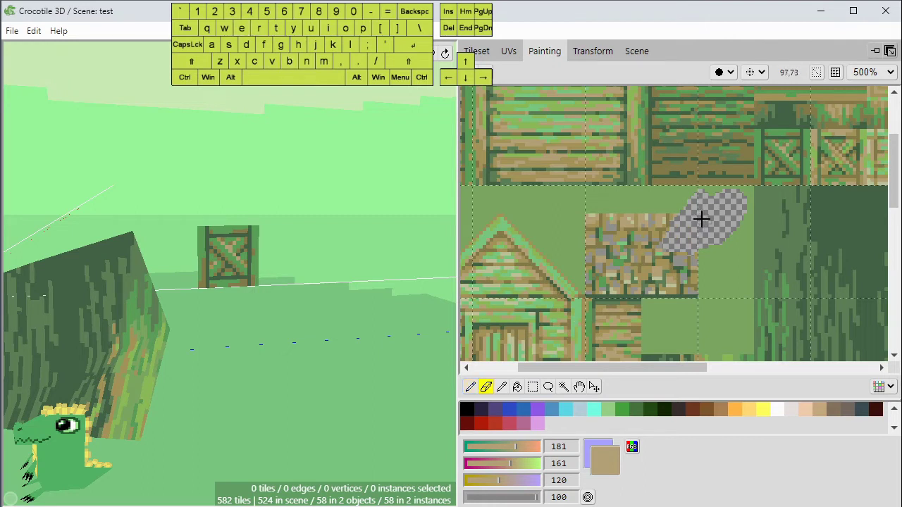
mouse_move(703, 218)
left_mouse_down()
mouse_move(678, 231)
mouse_move(697, 194)
left_mouse_up()
key("ctrl+z")
key("ctrl+z")
key("ctrl+z")
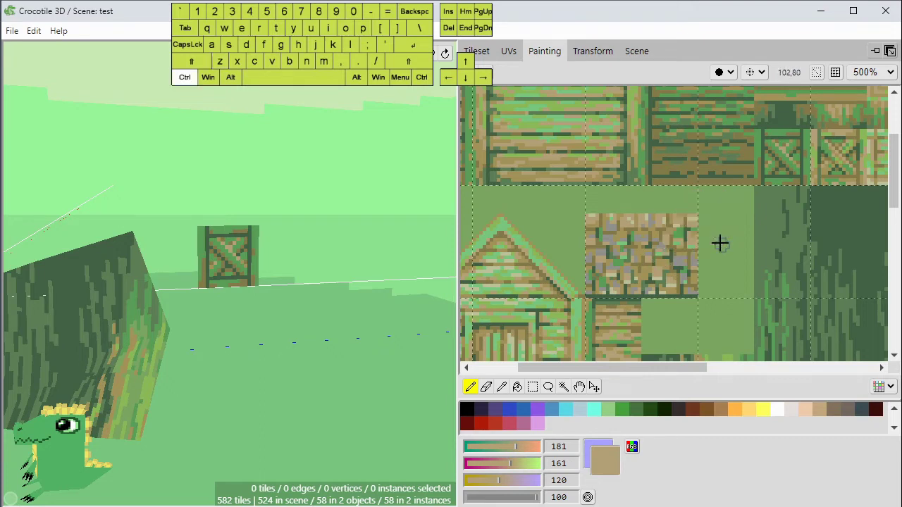
Make violet the active color, flood-fill the plain green background around the house and stone tile, and undo the fill.
left_click(517, 388)
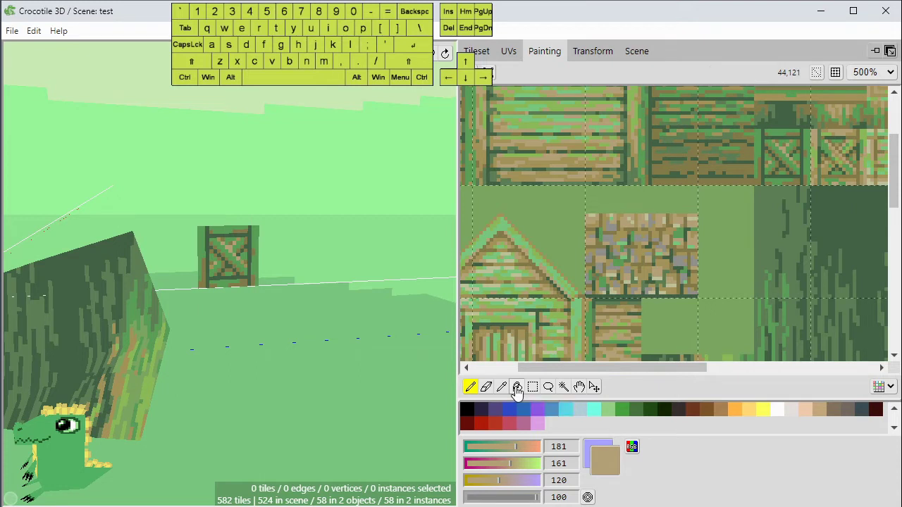
left_click(606, 448)
left_click(719, 239)
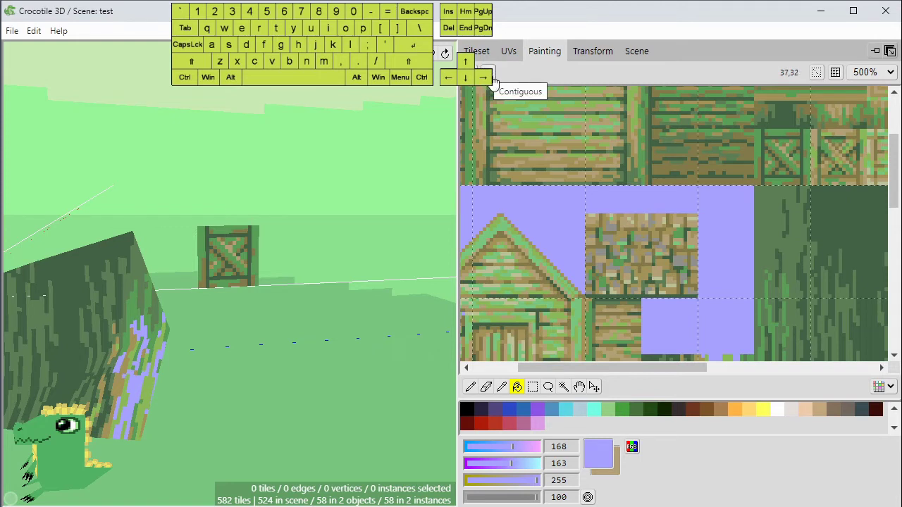
key("ctrl+z")
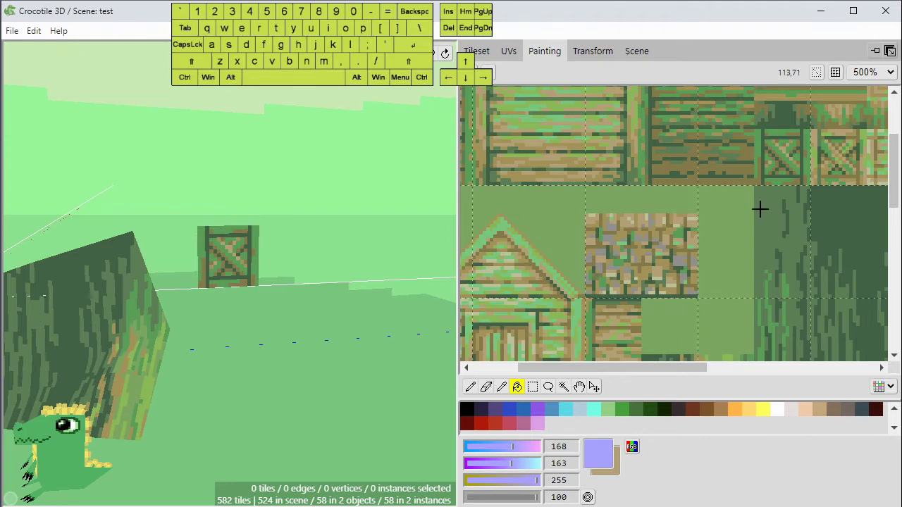
Try a contiguous violet fill on the dark bark region beside the plain green area, and undo it.
scroll(760, 208, "down", 2)
left_click(748, 211)
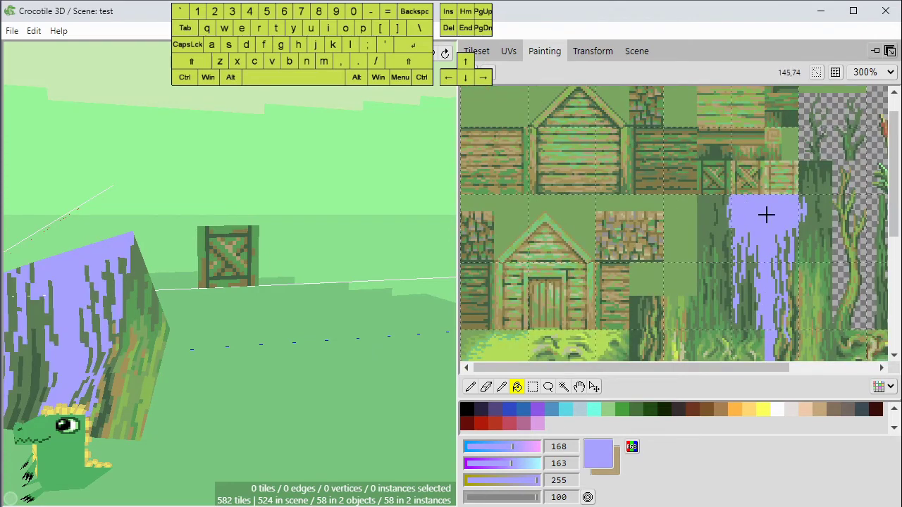
key("ctrl+z")
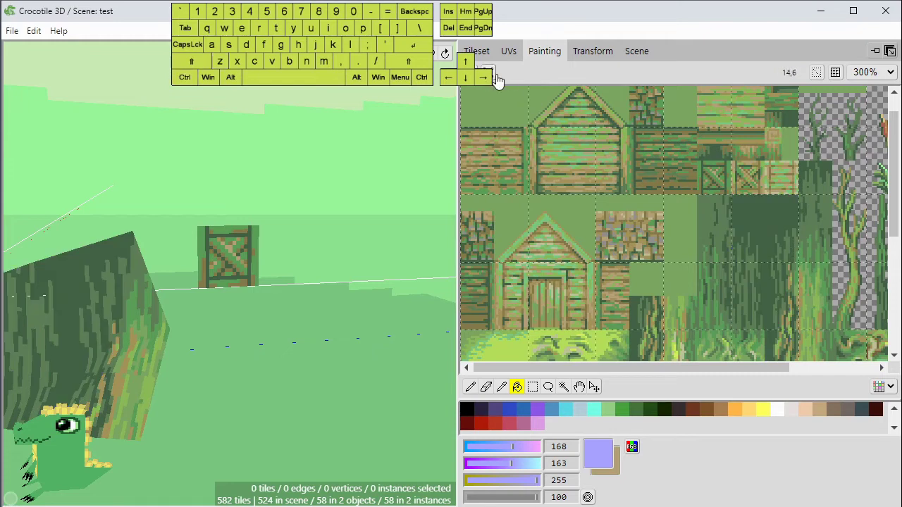
Fill all matching dark bark-green pixels across the tileset with violet non-contiguously, inspect how far the fill spreads, and undo the fill.
left_click(768, 214)
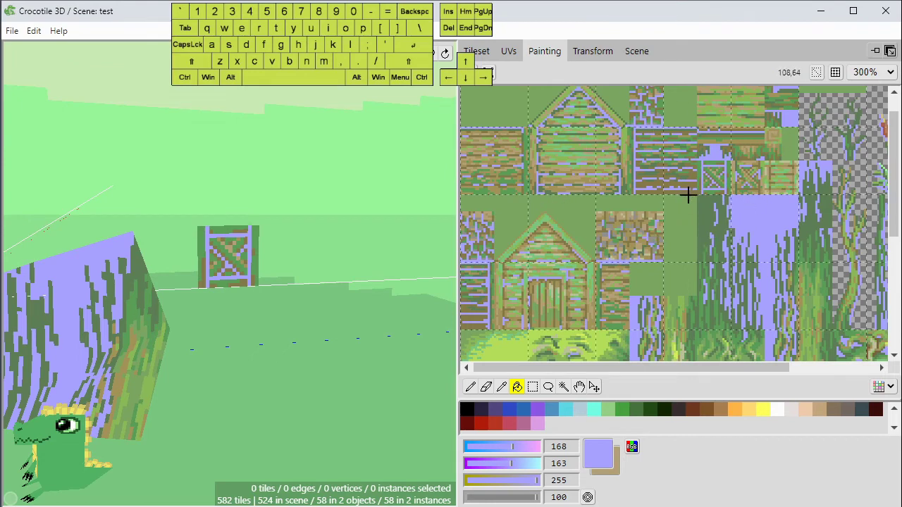
key("space")
scroll(742, 220, "down", 1)
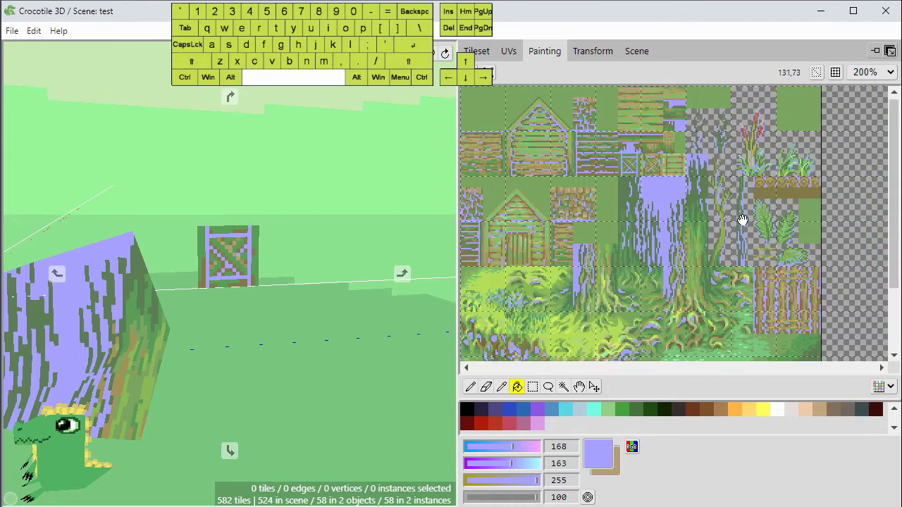
scroll(607, 205, "up", 1)
scroll(606, 206, "up", 2)
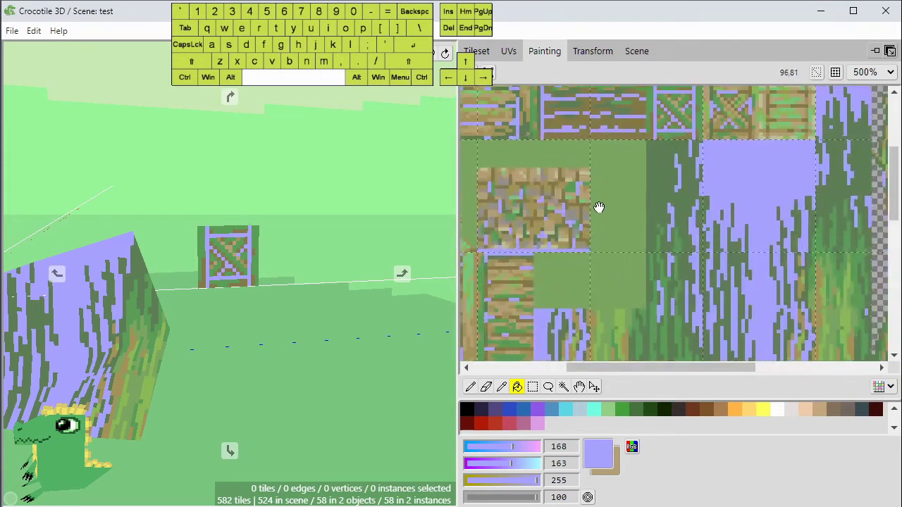
left_click_drag(598, 207, 701, 293)
scroll(654, 231, "down", 2)
scroll(654, 231, "down", 2)
scroll(653, 232, "up", 1)
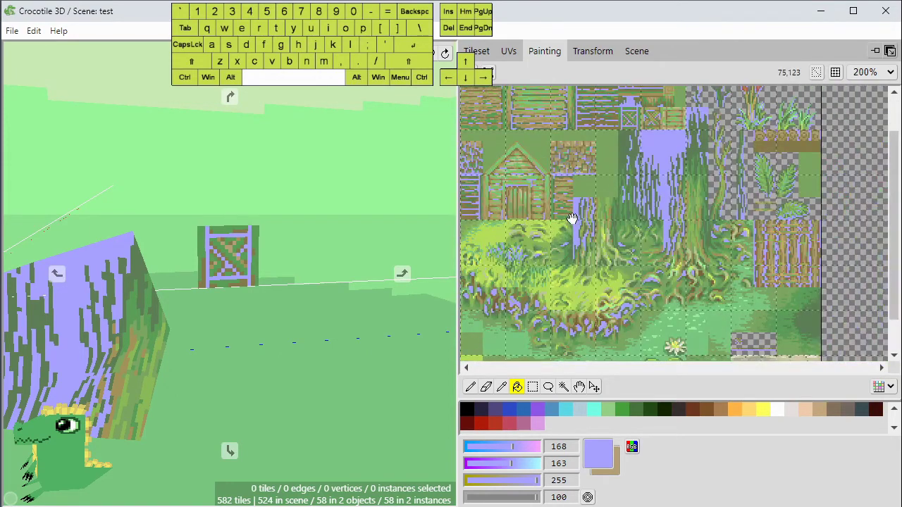
left_click_drag(572, 219, 678, 278)
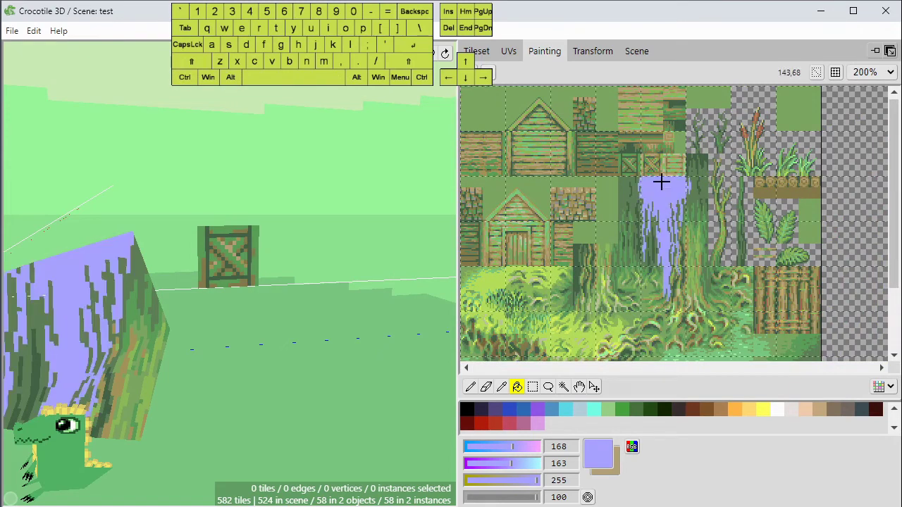
key("ctrl+z")
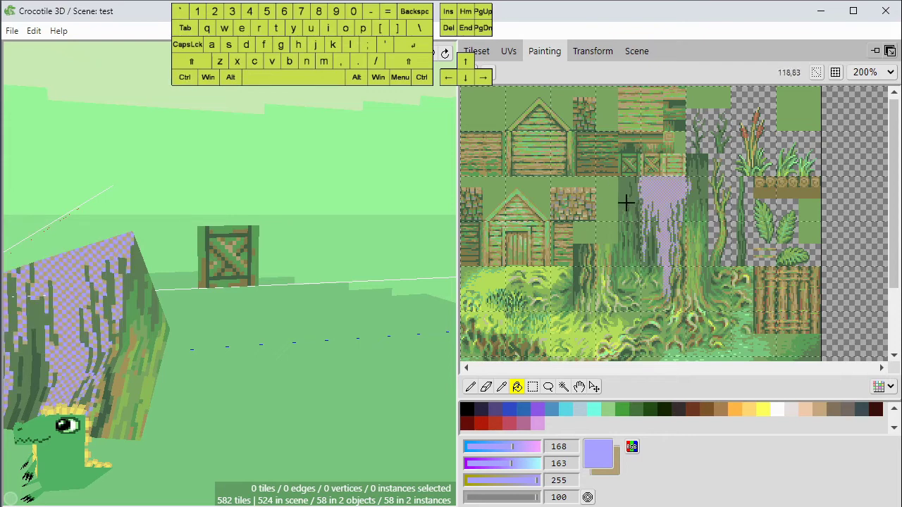
Set the secondary color to the palette's dark purple (82, 71, 128) and make violet the active color again.
scroll(627, 202, "up", 5)
left_click(605, 471)
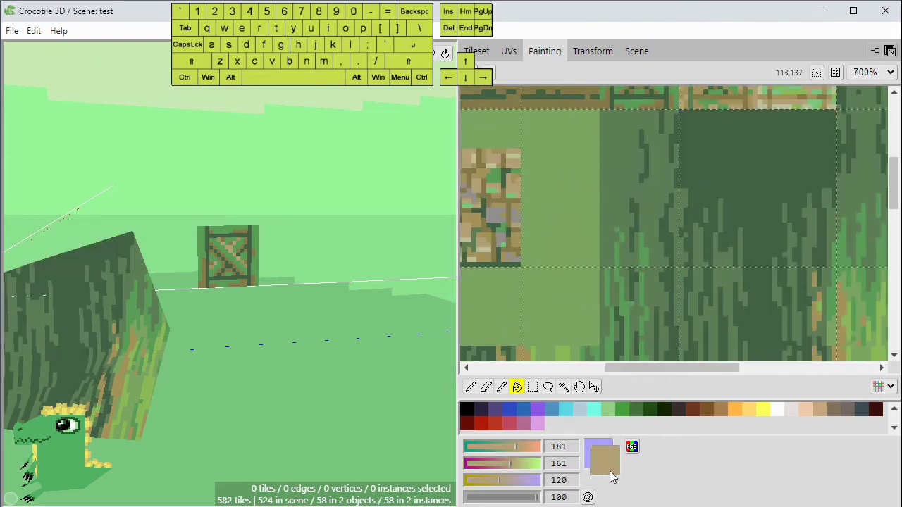
left_click(623, 410)
left_click(496, 410)
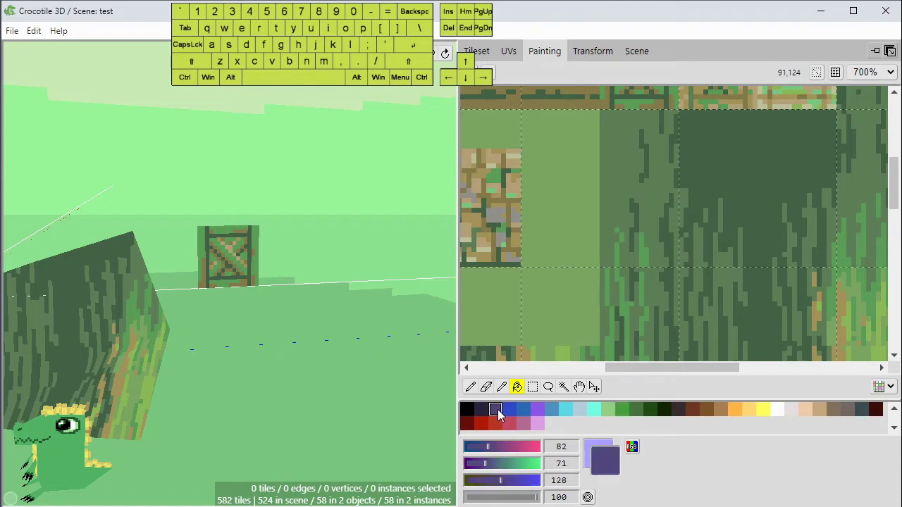
left_click(598, 448)
Try a dithered fill of violet and dark purple on the dark bark region, and undo it.
left_click(699, 172)
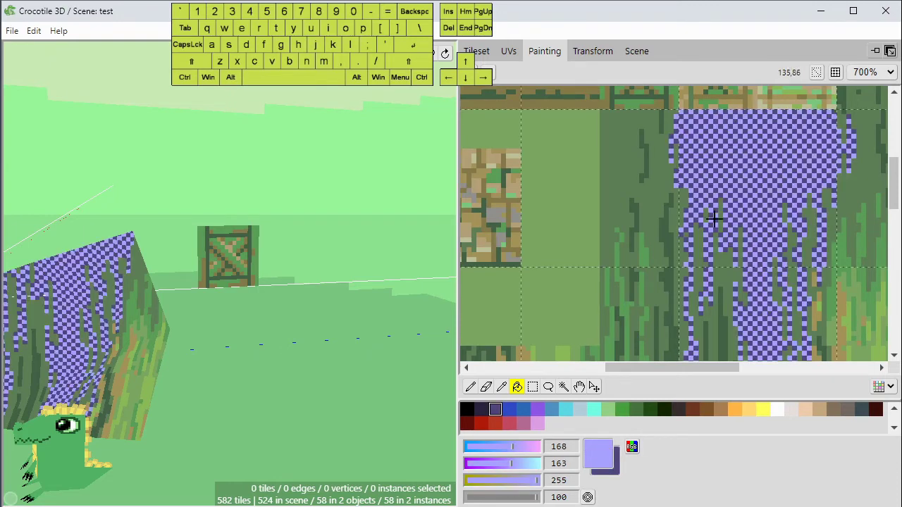
scroll(689, 240, "down", 3)
scroll(689, 239, "down", 1)
key("ctrl+z")
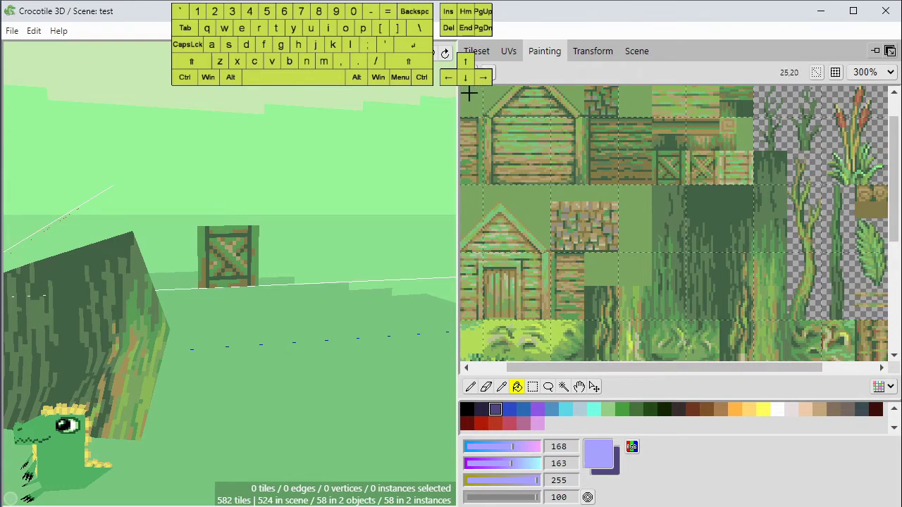
Place a rectangular selection across the stone tile's edge and the bark, scribble violet inside it with the pencil, and undo the scribble.
left_click(532, 386)
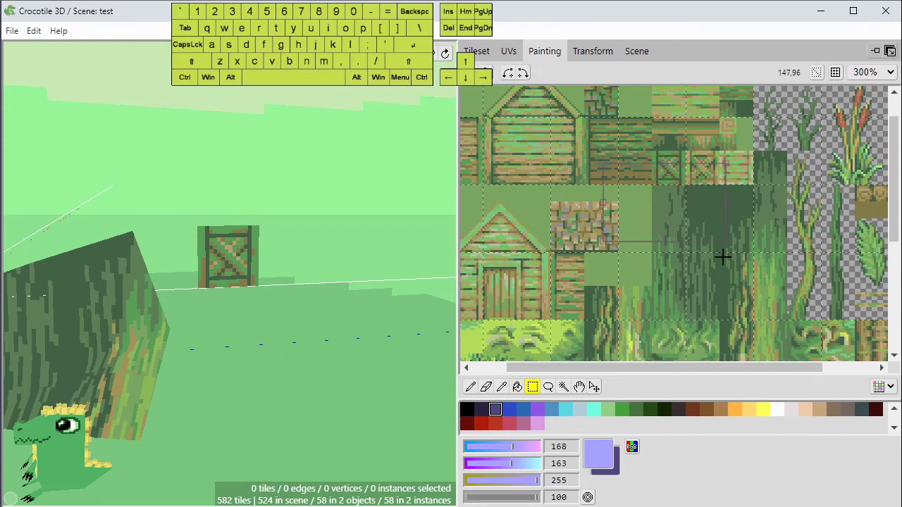
left_click_drag(758, 212, 662, 228)
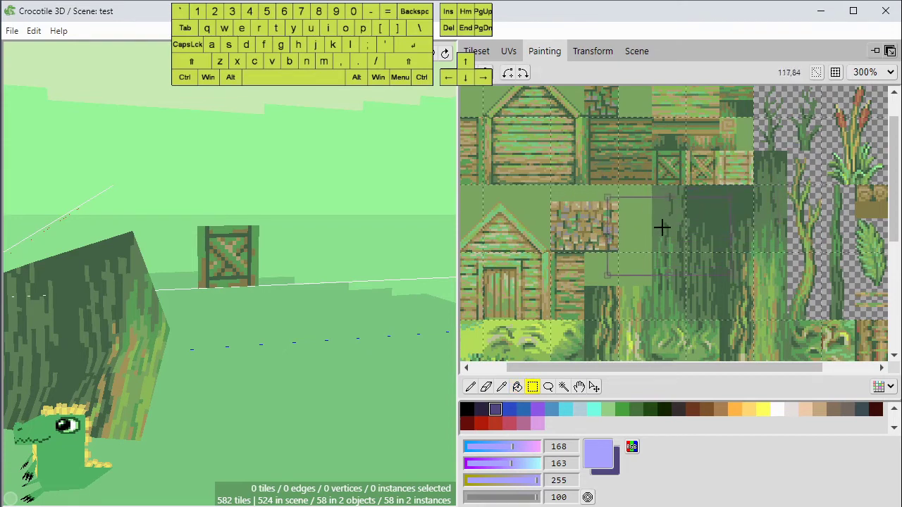
key("b")
mouse_move(629, 266)
left_mouse_down()
mouse_move(630, 203)
mouse_move(649, 288)
mouse_move(745, 214)
mouse_move(721, 255)
mouse_move(609, 246)
mouse_move(642, 213)
left_mouse_up()
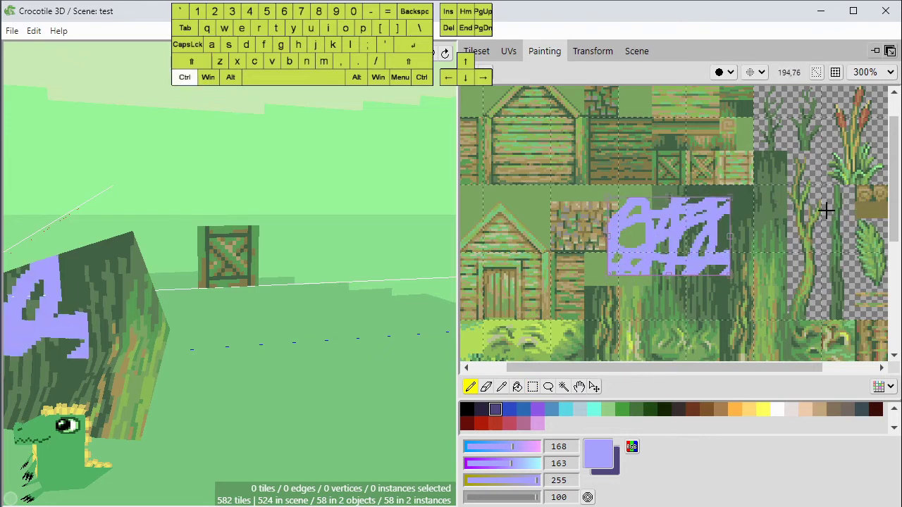
key("ctrl+z")
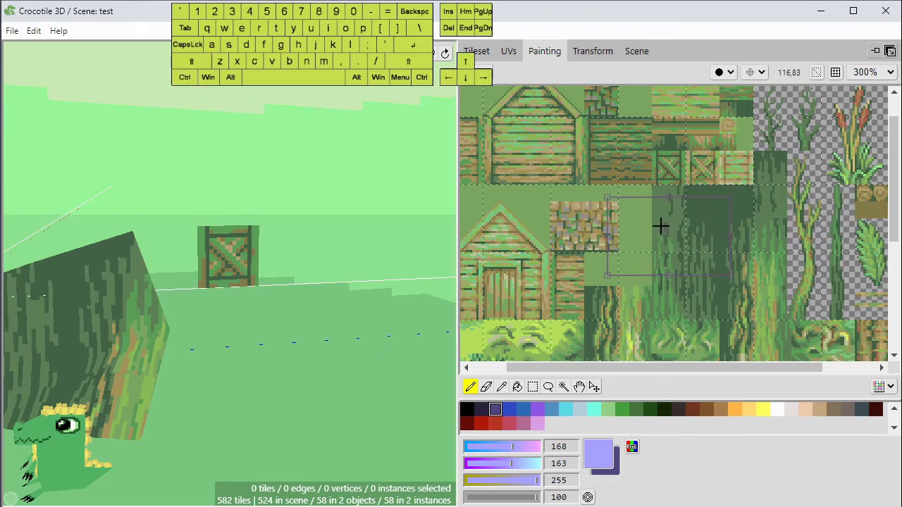
Reposition the rectangular selection, try shifting its pixels diagonally over the bark, and undo the move.
key("m")
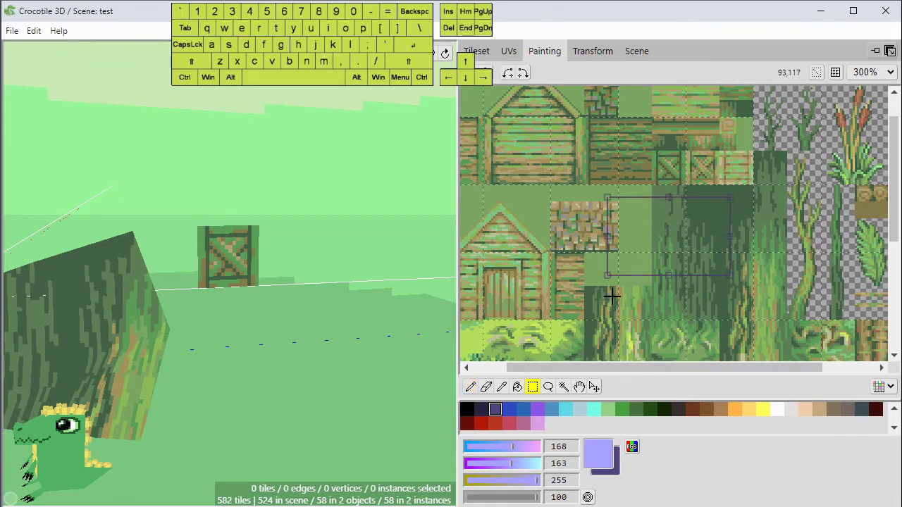
mouse_move(659, 232)
left_mouse_down()
mouse_move(628, 253)
mouse_move(654, 221)
mouse_move(675, 242)
mouse_move(701, 199)
mouse_move(661, 247)
mouse_move(665, 233)
mouse_move(645, 238)
left_mouse_up()
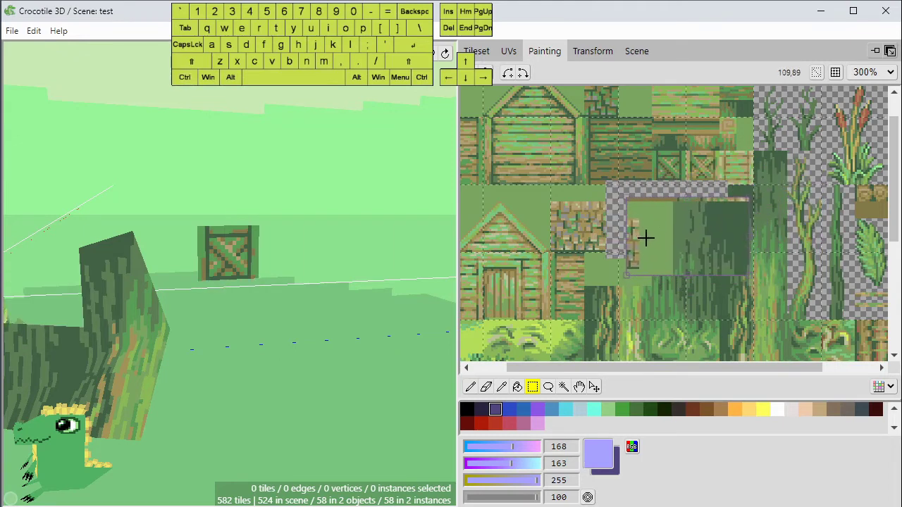
left_click_drag(743, 270, 753, 277)
left_click(794, 250)
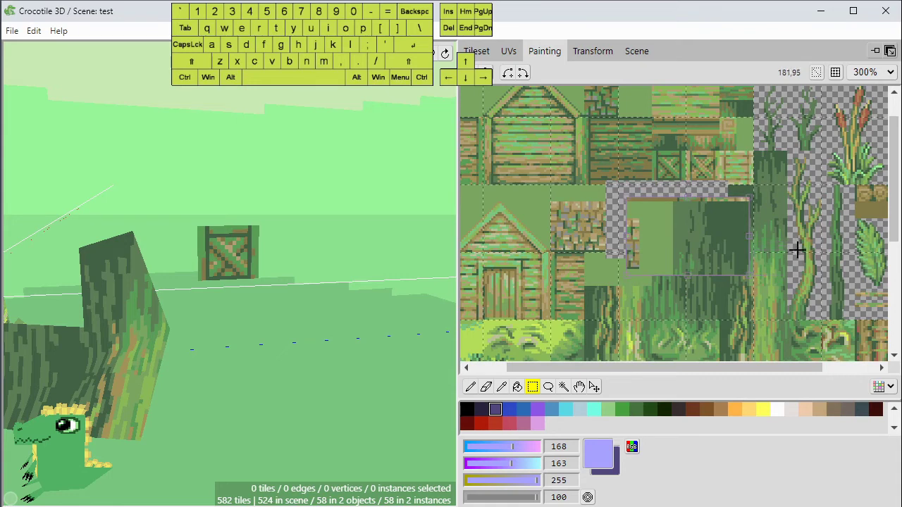
key("ctrl+z")
key("ctrl+z")
Select a wide rectangle of dark bark, shift its pixels slightly down, and adjust the selection from its lower corner.
scroll(775, 282, "up", 2)
left_click_drag(567, 139, 742, 241)
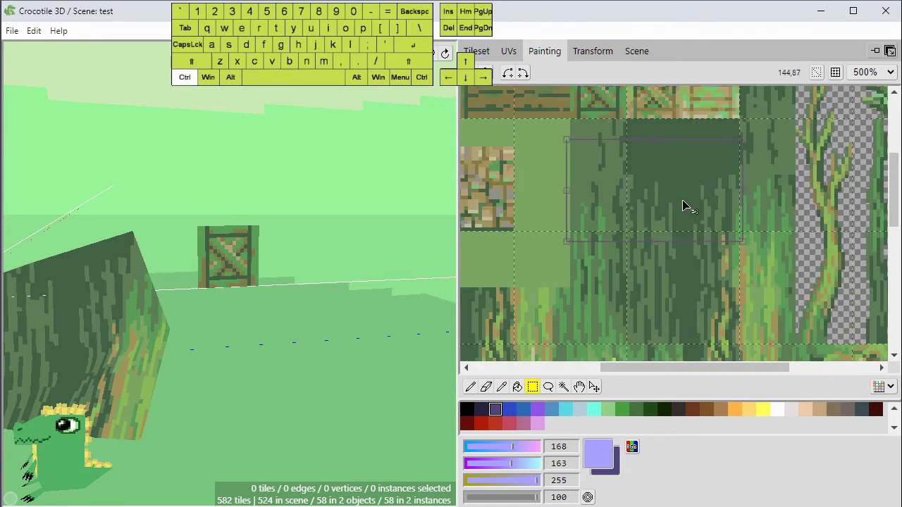
left_click_drag(651, 238, 662, 260, "ctrl")
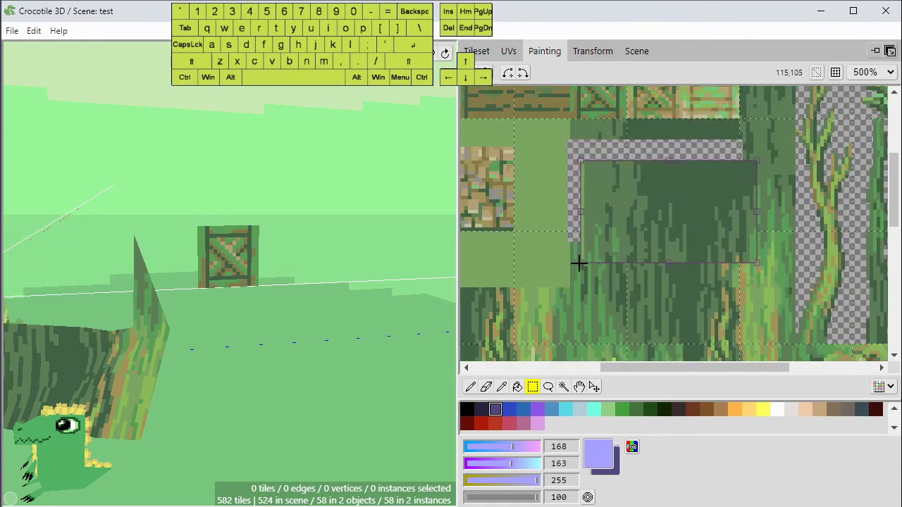
left_click_drag(578, 263, 562, 231)
Try reshaping and moving the selected bark pixels further, apply the selection, and undo the changes.
scroll(612, 264, "down", 2)
left_click_drag(565, 162, 764, 275, "ctrl")
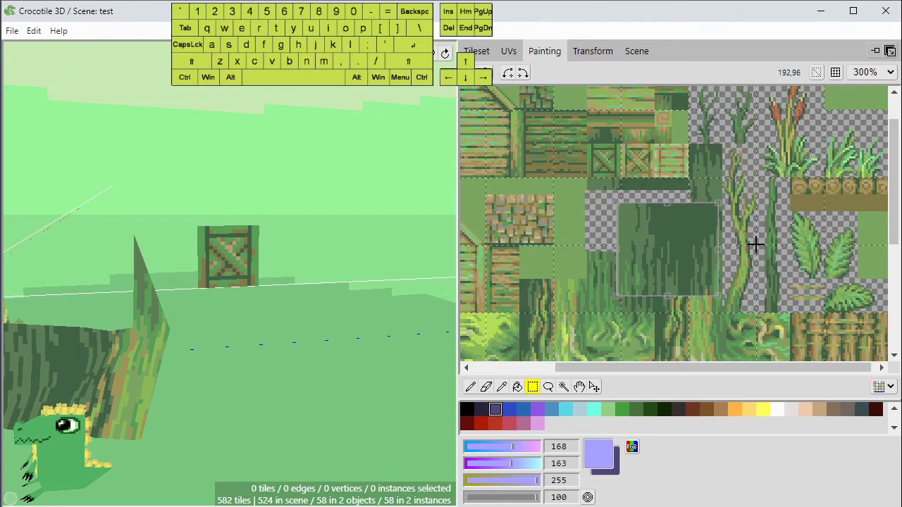
left_click(756, 245)
key("space")
left_click_drag(639, 277, 662, 278)
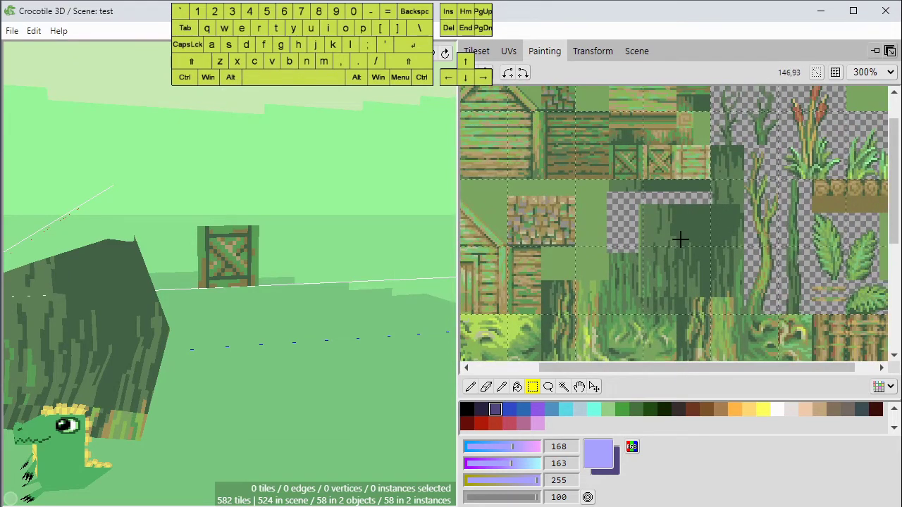
key("ctrl+z")
key("ctrl+z")
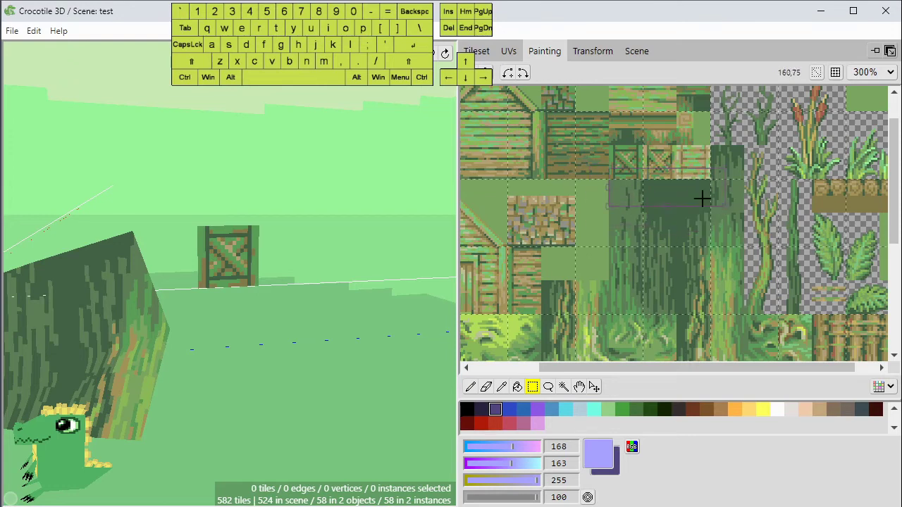
Rotate the rectangular selection through four clockwise quarter turns and move the strip of crate tiles down onto the bark.
left_click(522, 74)
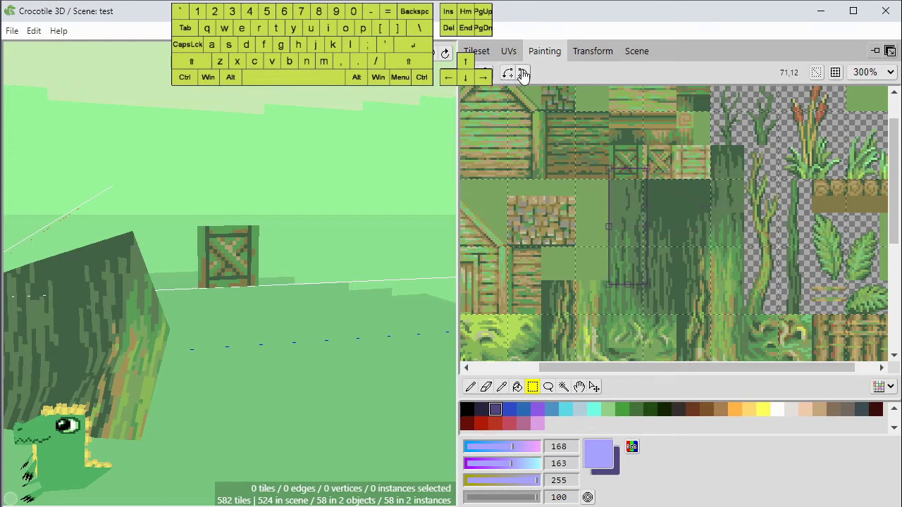
left_click(523, 74)
left_click(523, 73)
left_click(523, 74)
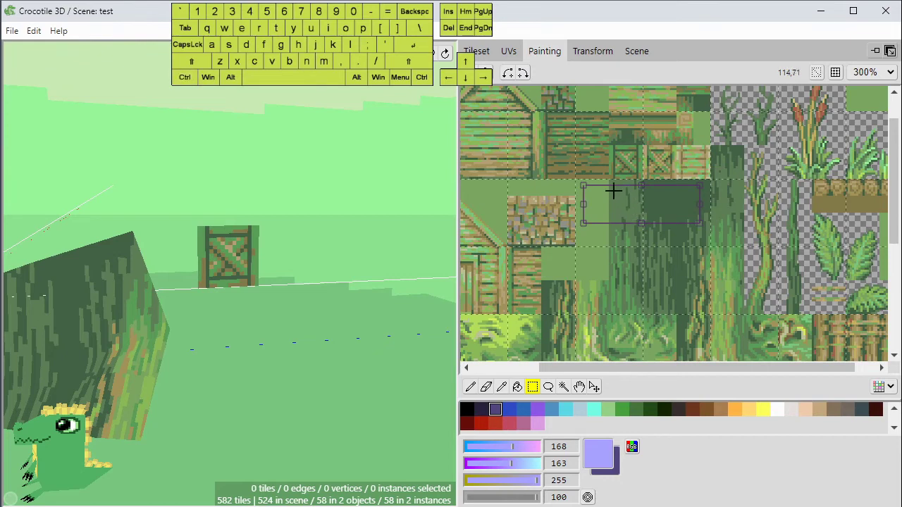
left_click_drag(613, 190, 655, 244)
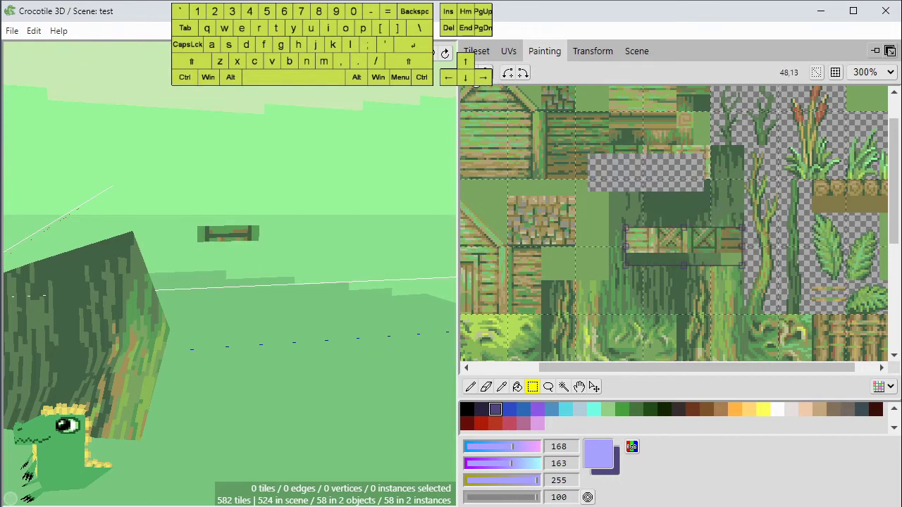
Rotate the crate strip selection in clockwise and then counterclockwise quarter turns, and move the strip up over the bark.
left_click(522, 74)
left_click(522, 74)
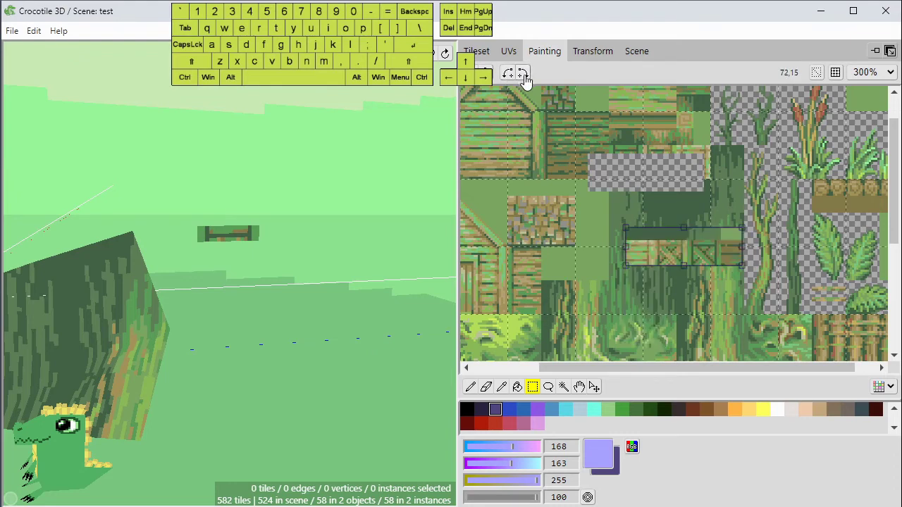
left_click(522, 74)
left_click(522, 74)
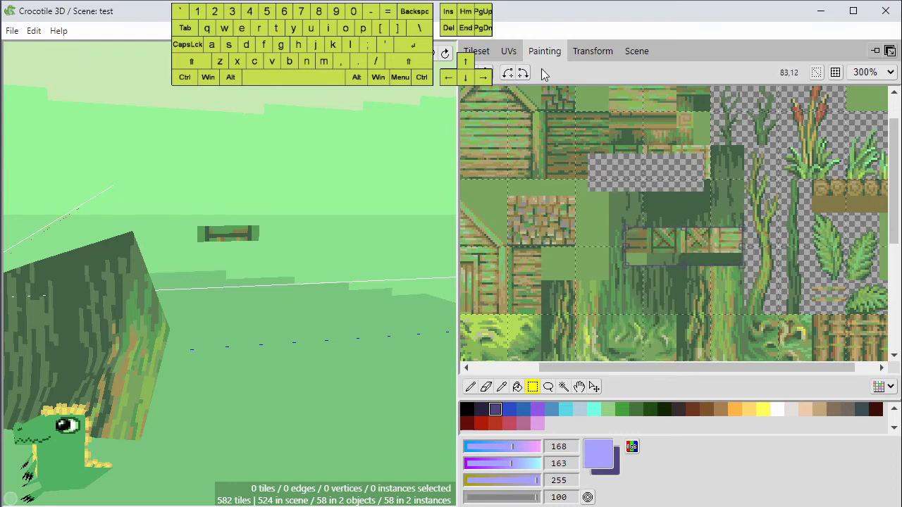
left_click(507, 73)
left_click(507, 73)
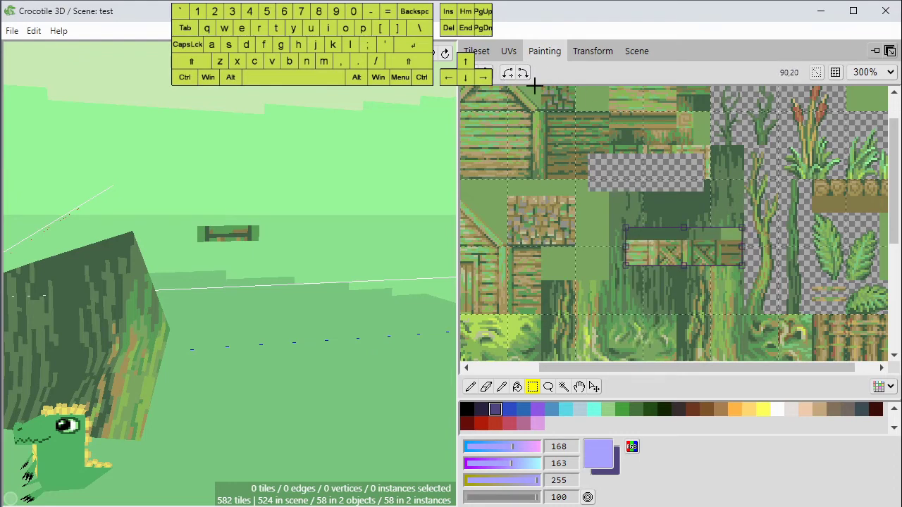
left_click(507, 75)
left_click(508, 75)
left_click_drag(660, 233, 658, 195)
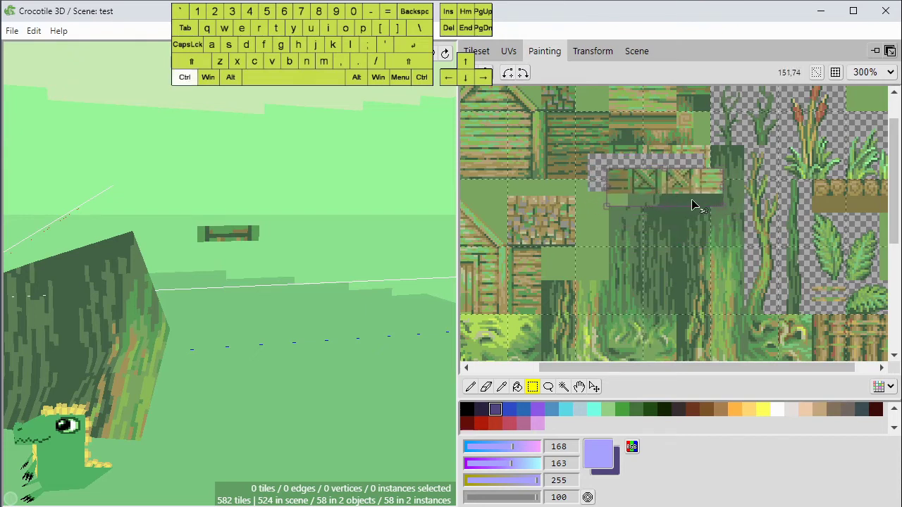
Paste copies of the crate strip at several places over the bark and reed tiles, and undo the pastes.
key("ctrl+v")
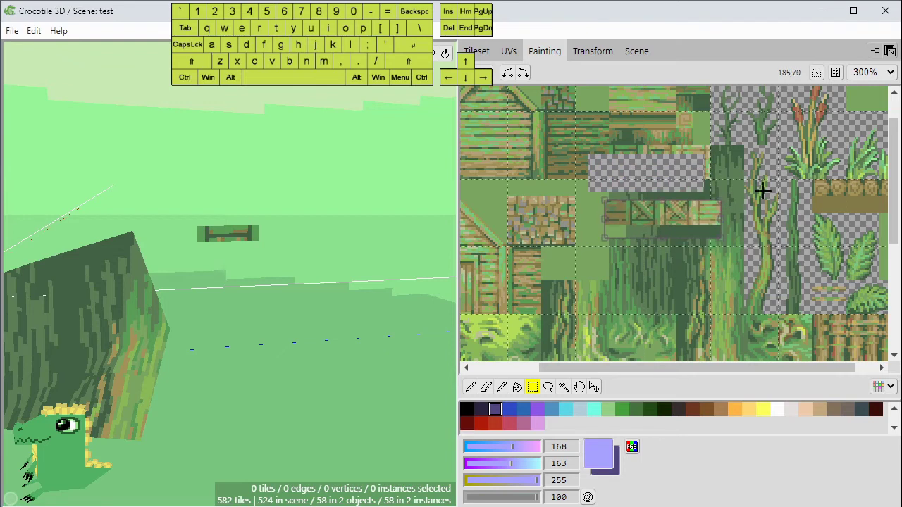
key("ctrl+v")
left_click_drag(664, 209, 765, 165)
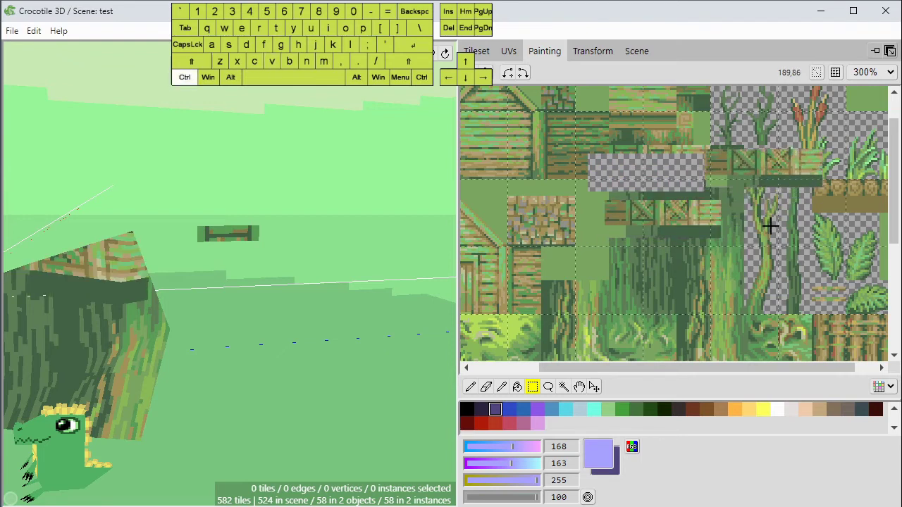
key("ctrl+v")
left_click_drag(758, 200, 729, 305)
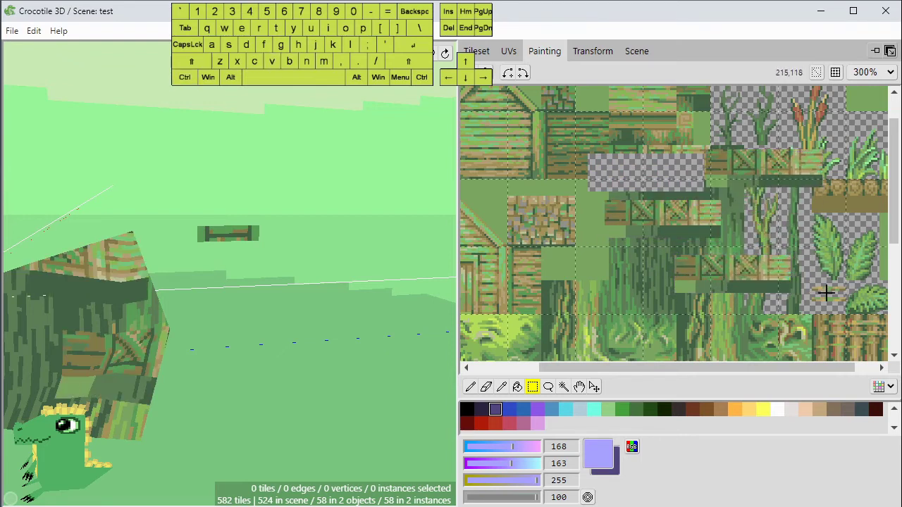
key("ctrl+z")
key("ctrl+z")
key("ctrl+z")
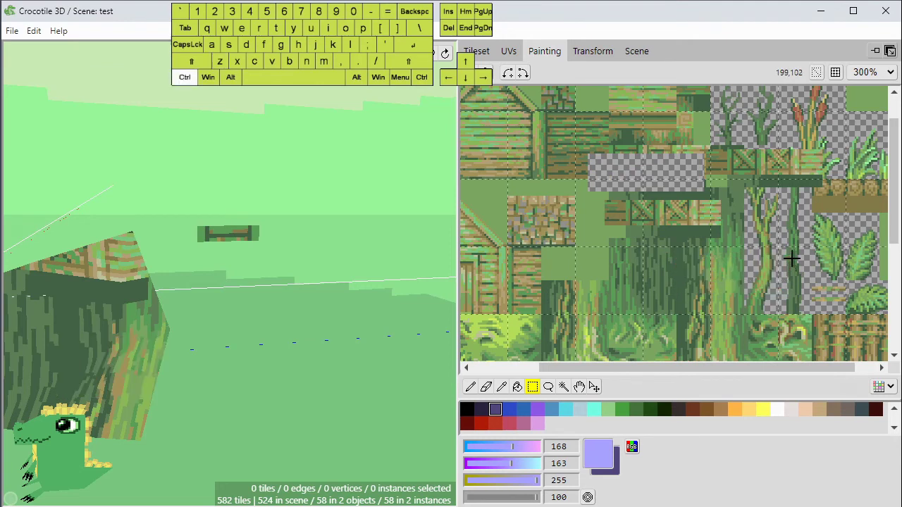
Cut a rectangle of crates and bark, paste it at two offset places over the trunk tiles, and undo the changes.
left_click_drag(582, 149, 698, 209)
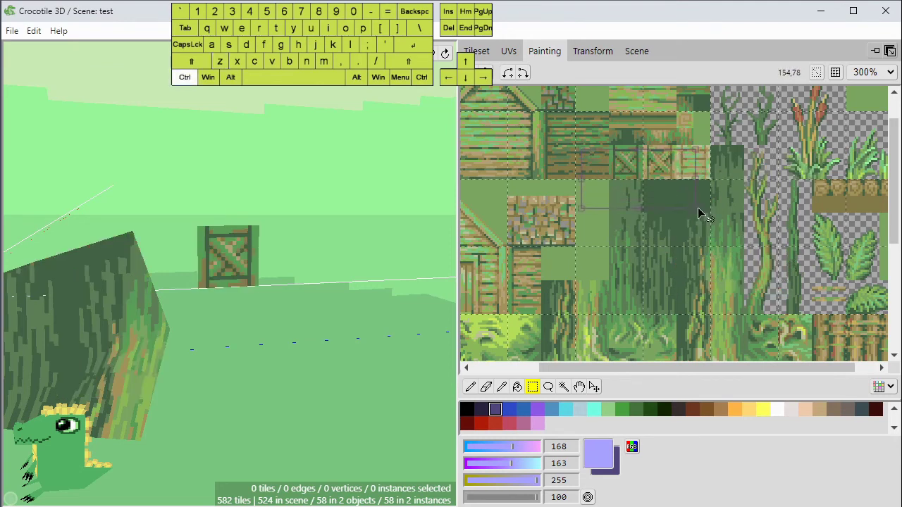
key("ctrl+x")
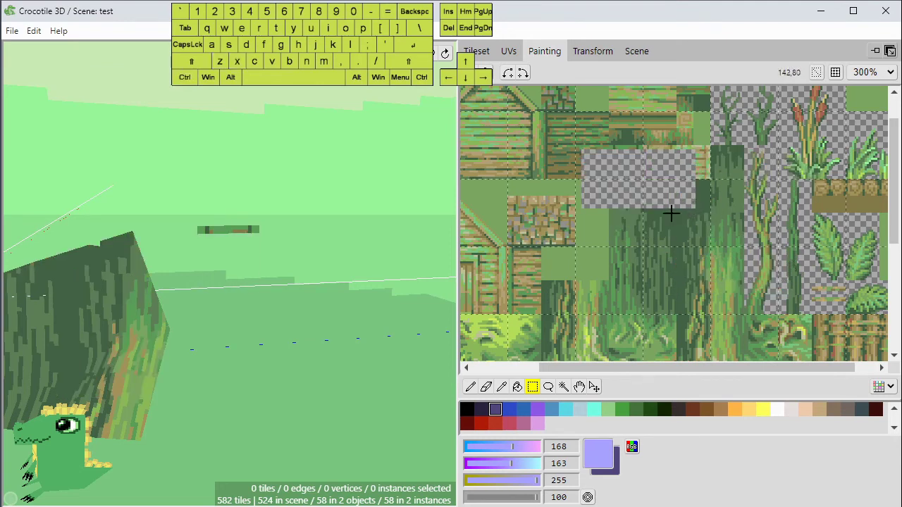
key("ctrl+v")
left_click_drag(679, 215, 710, 264)
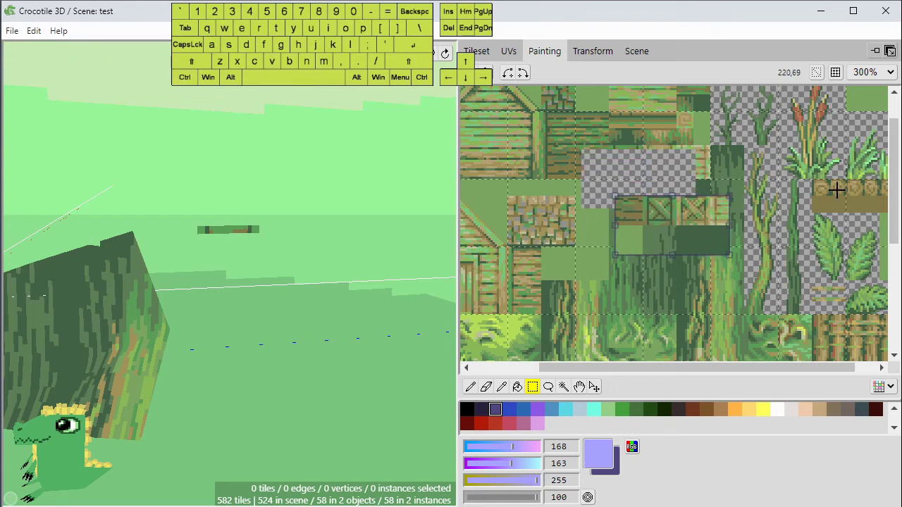
left_click(837, 190)
key("ctrl+v")
left_click_drag(679, 238, 731, 190)
left_click(775, 258)
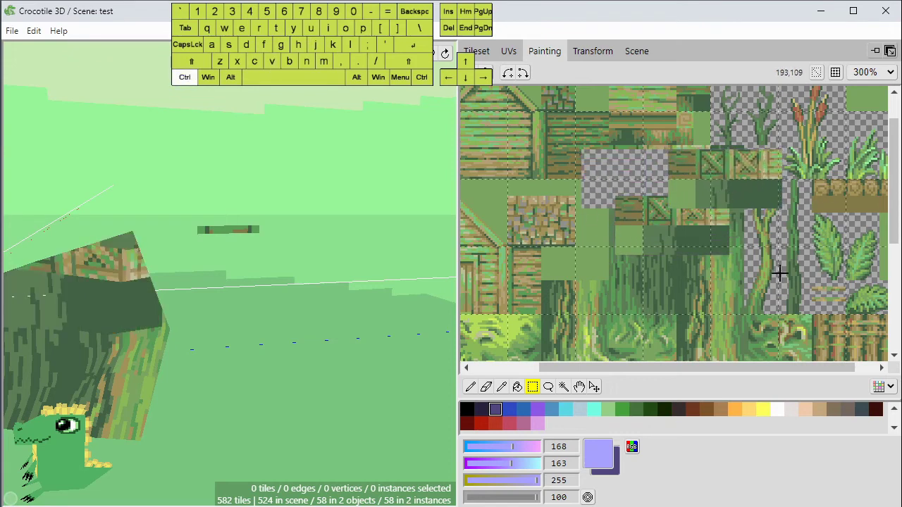
key("ctrl+z")
key("ctrl+z")
Select a rectangle over the crates and bark, try moving a copy of its pixels toward the branch tiles, and undo it.
left_click_drag(598, 164, 687, 210)
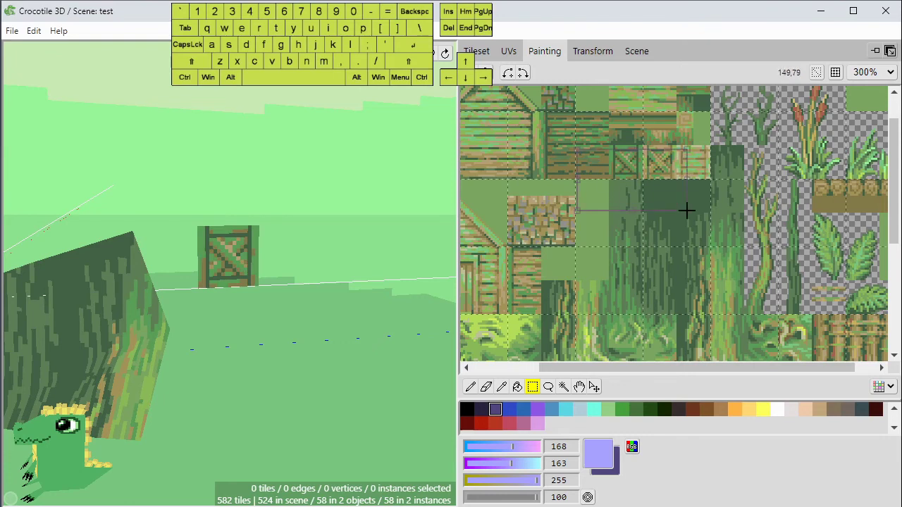
key("ctrl")
key("alt")
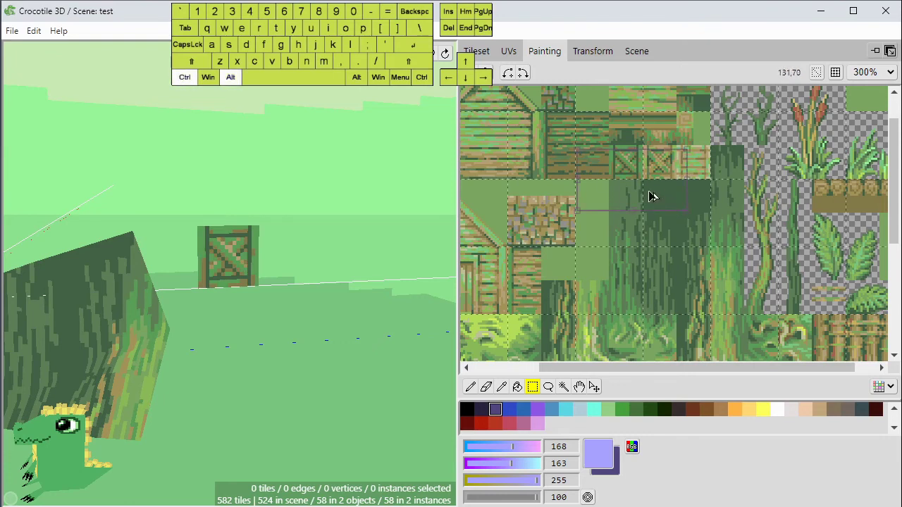
left_click_drag(641, 181, 775, 203)
key("ctrl")
key("ctrl+z")
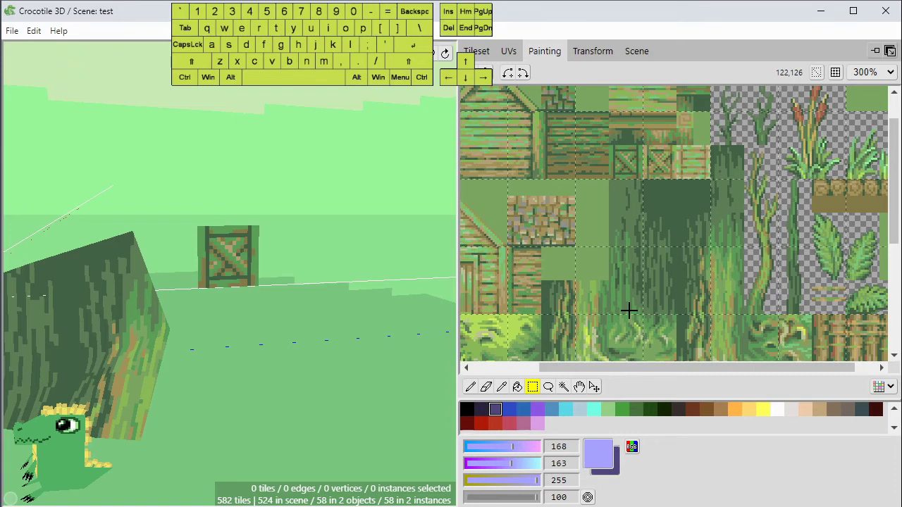
Lasso irregular areas over the crates and bark, move their pixels to other spots, and undo the changes.
left_click(548, 386)
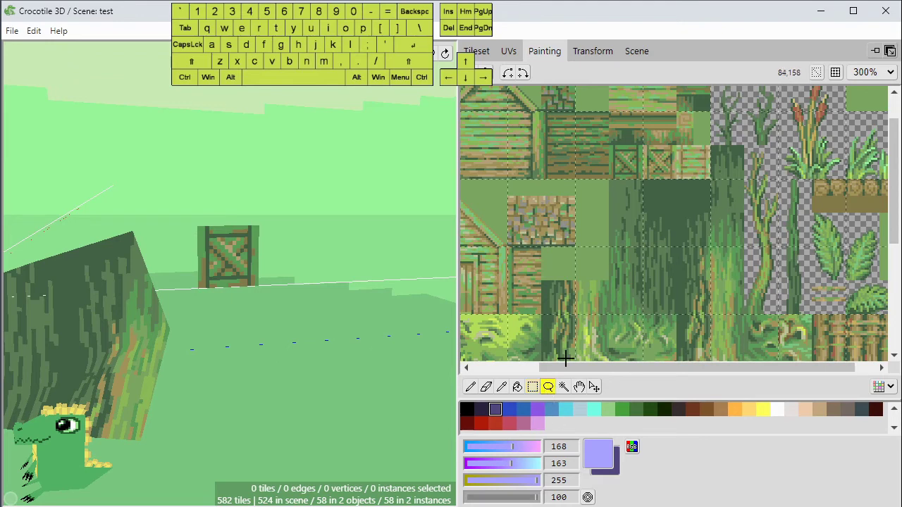
mouse_move(621, 164)
left_mouse_down()
mouse_move(580, 215)
mouse_move(680, 225)
mouse_move(680, 212)
left_mouse_up()
mouse_move(638, 231)
left_mouse_down()
mouse_move(742, 228)
mouse_move(759, 202)
mouse_move(709, 248)
mouse_move(726, 231)
mouse_move(618, 202)
mouse_move(636, 209)
mouse_move(625, 220)
mouse_move(646, 216)
mouse_move(628, 228)
left_mouse_up()
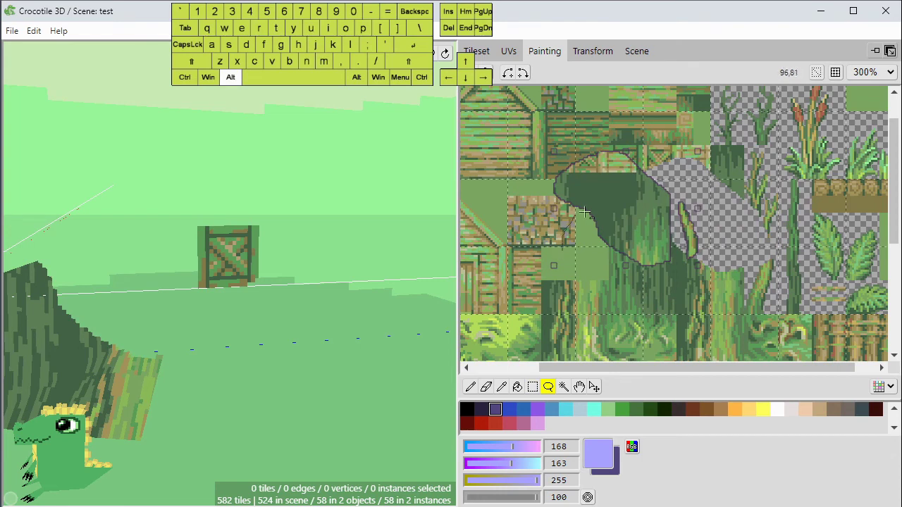
mouse_move(567, 236)
left_mouse_down()
mouse_move(637, 219)
mouse_move(685, 177)
mouse_move(620, 277)
mouse_move(614, 272)
mouse_move(652, 252)
mouse_move(651, 198)
mouse_move(631, 148)
mouse_move(676, 240)
left_mouse_up()
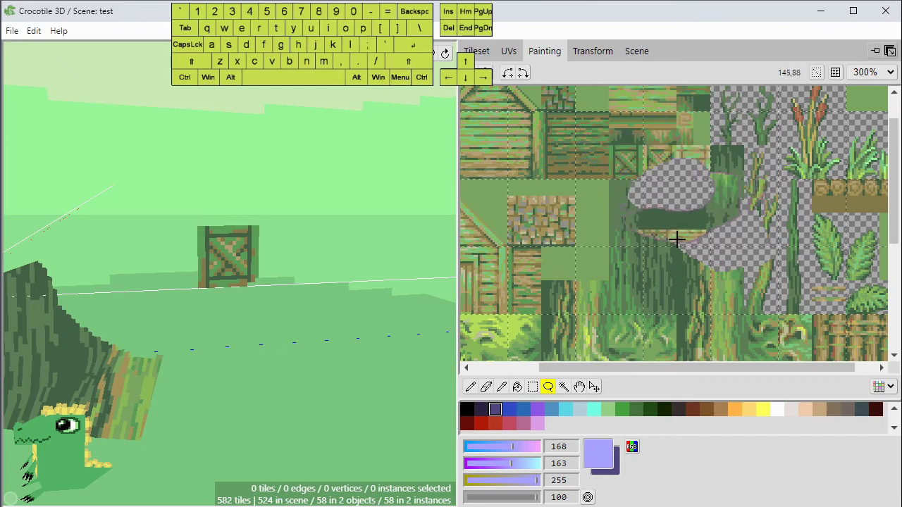
mouse_move(708, 270)
left_mouse_down()
mouse_move(610, 292)
mouse_move(695, 262)
left_mouse_up()
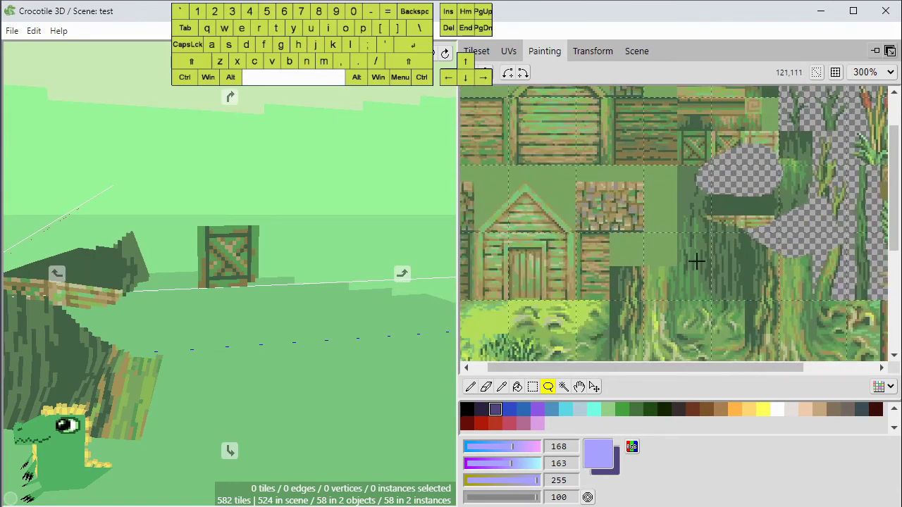
key("ctrl+z")
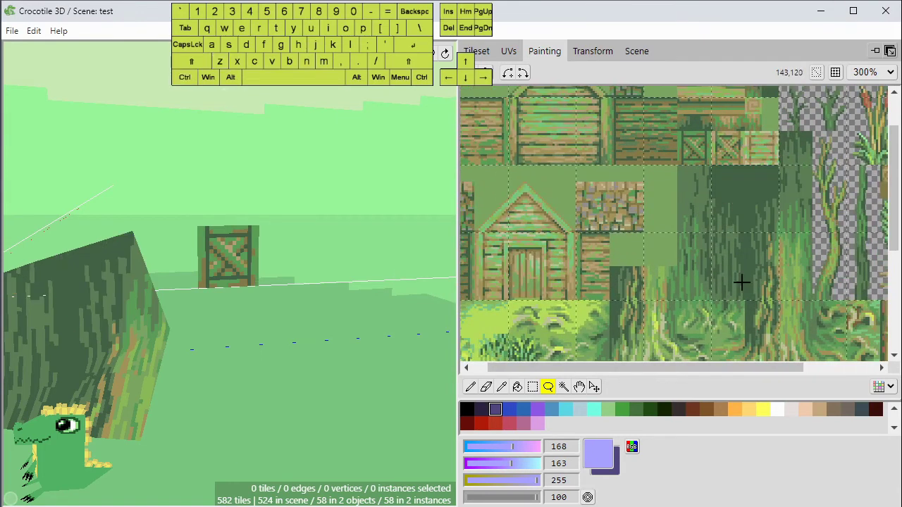
Magic-wand the plain green background, then the dark bark, try moving the bark over the wooden house, and undo.
left_click(563, 387)
left_click(566, 189)
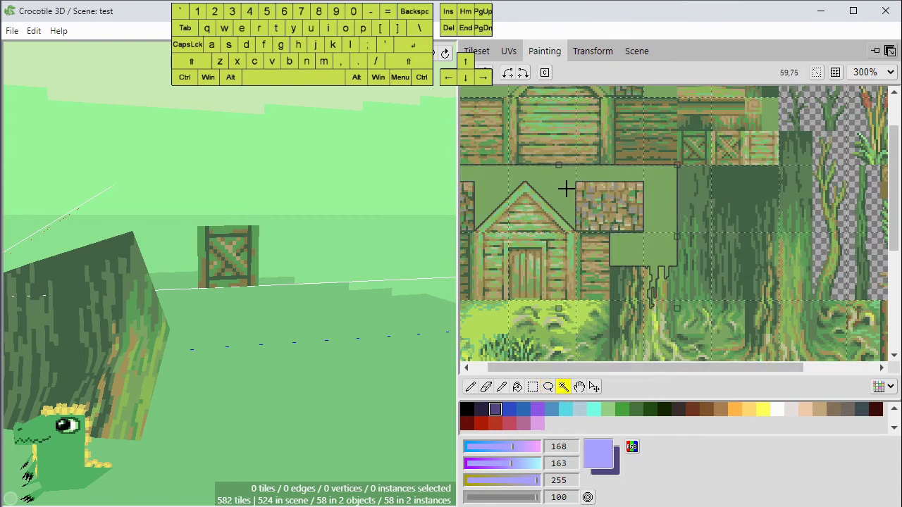
left_click(739, 181)
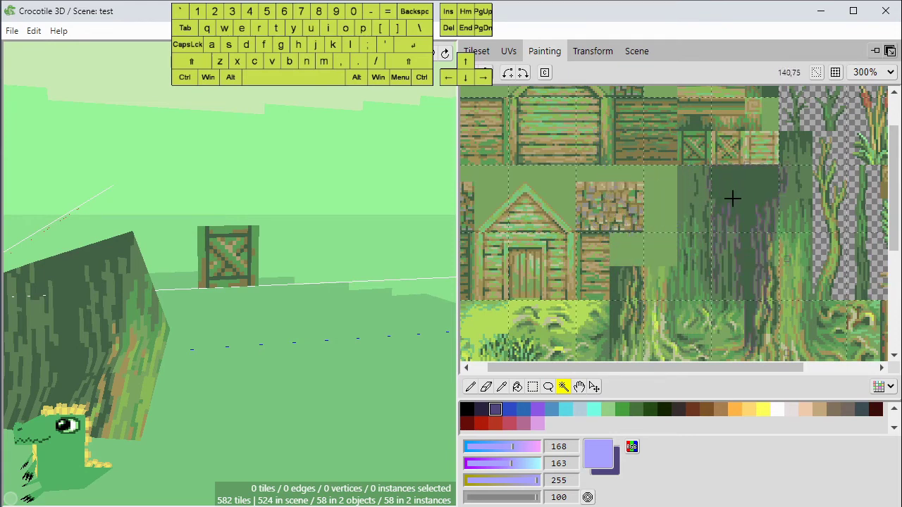
left_click_drag(745, 208, 594, 162)
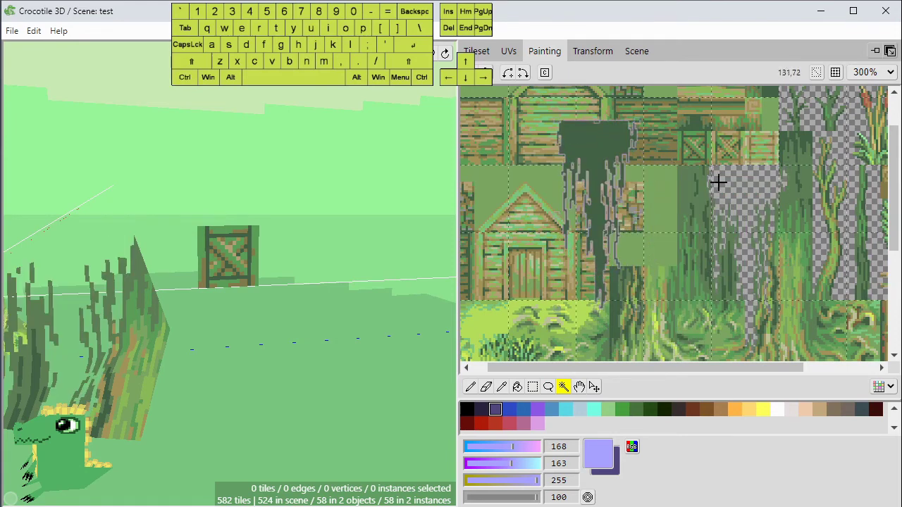
key("ctrl+z")
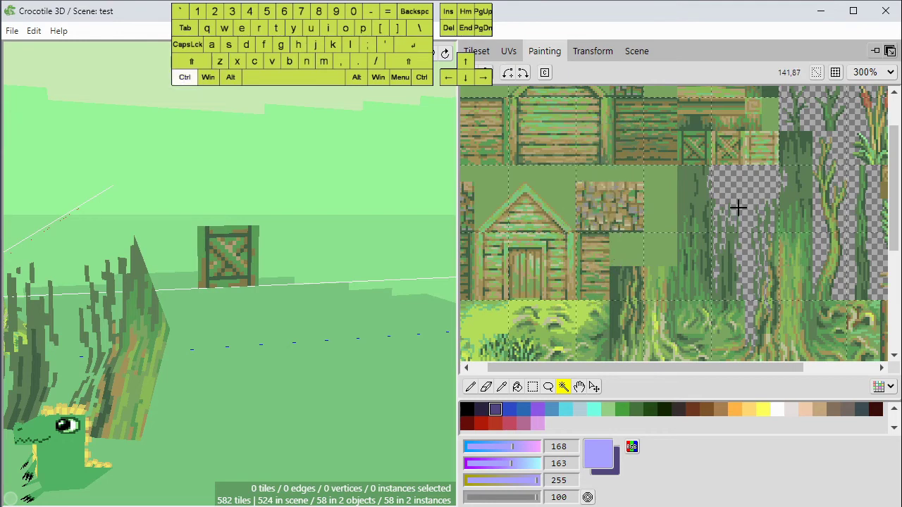
key("ctrl+z")
Magic-wand the dark bark again, move it beside the stone tiles, delete it, and undo the changes.
left_click(751, 186)
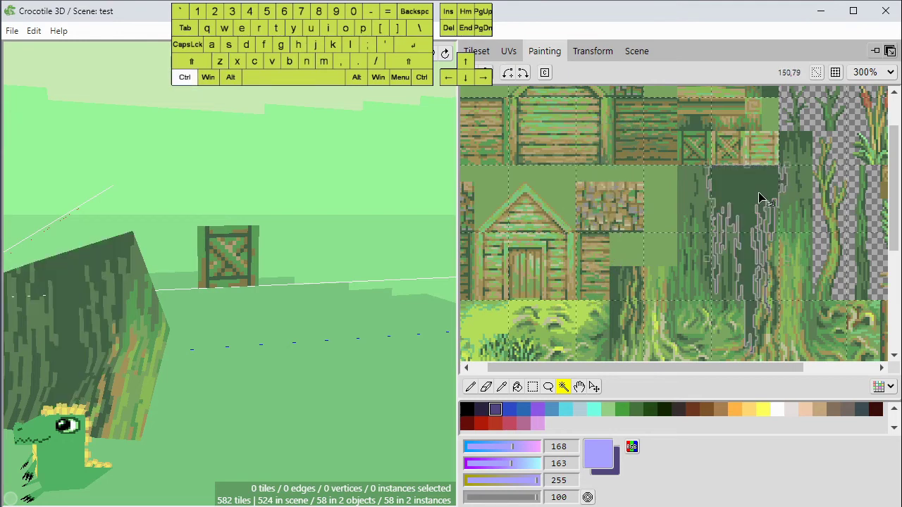
left_click_drag(759, 192, 655, 176, "ctrl")
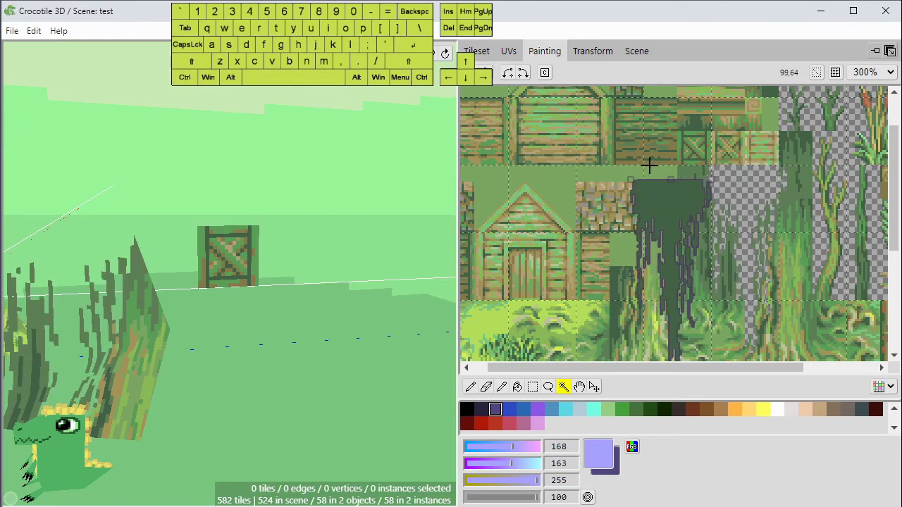
key("Delete")
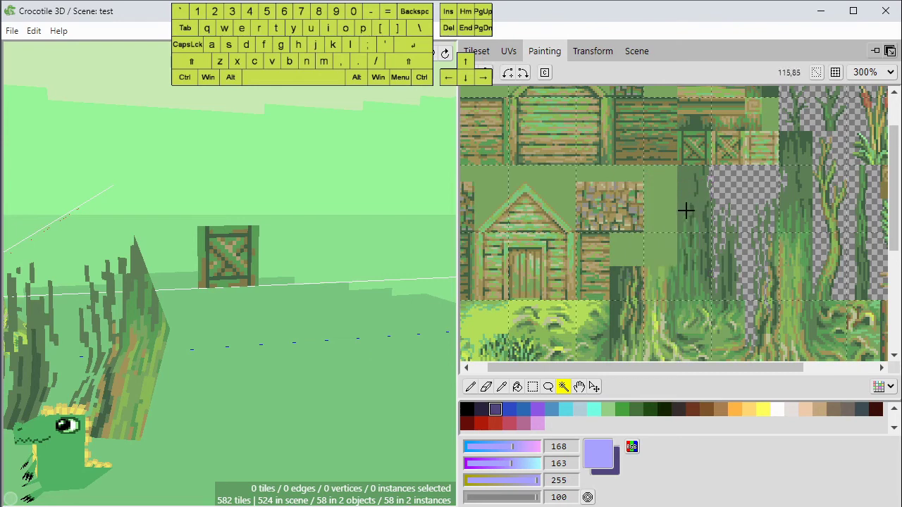
key("ctrl+z")
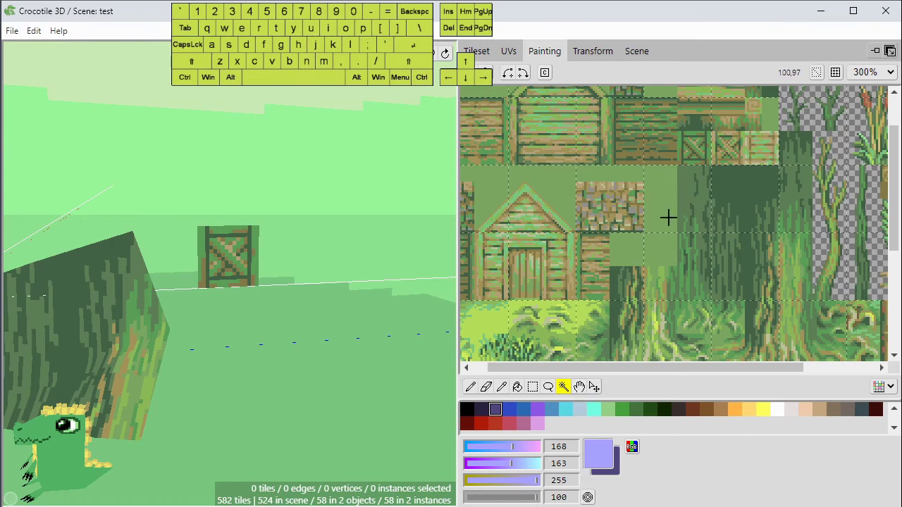
Magic-wand the dark bark area and move its pixels up over the crate tiles.
left_click(727, 183)
left_click_drag(761, 208, 697, 155, "ctrl")
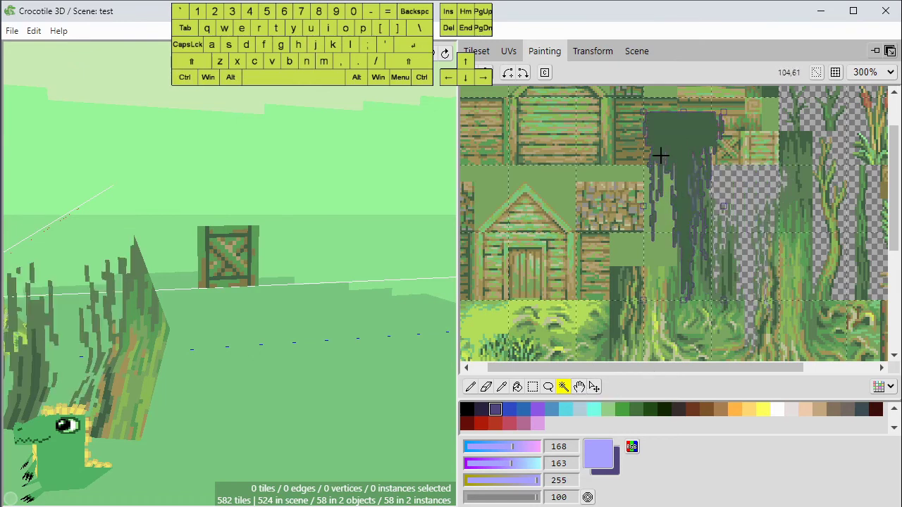
Pan the tileset canvas slightly with the Hand tool.
left_click(576, 388)
left_click_drag(578, 310, 620, 303)
key("Escape")
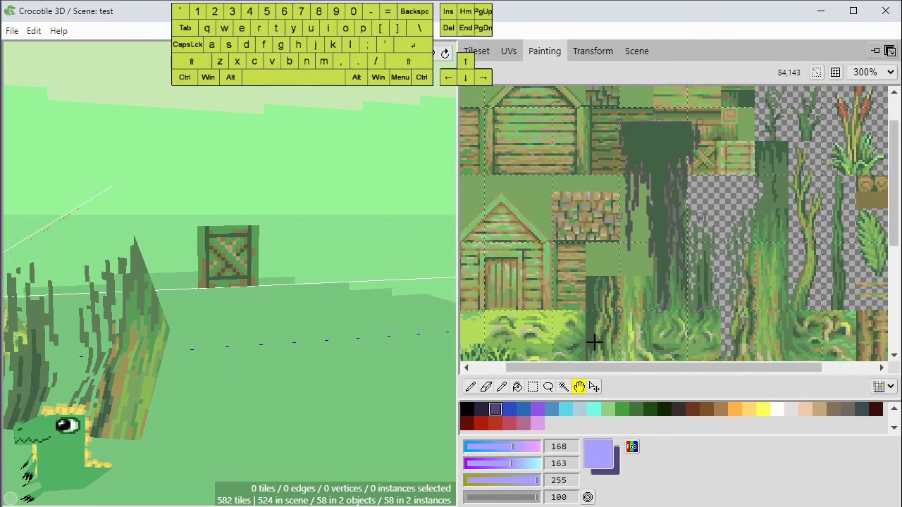
key("space")
mouse_move(574, 284)
left_mouse_down()
mouse_move(587, 293)
mouse_move(574, 288)
left_mouse_up()
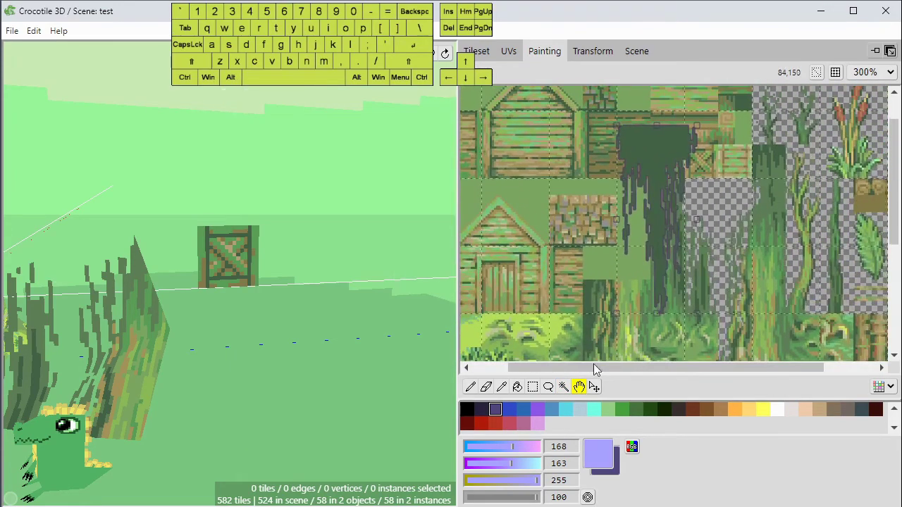
Use the Move tool to shift the selected dark bark onto the tree trunk and branch tiles, and clear the selection.
left_click(594, 387)
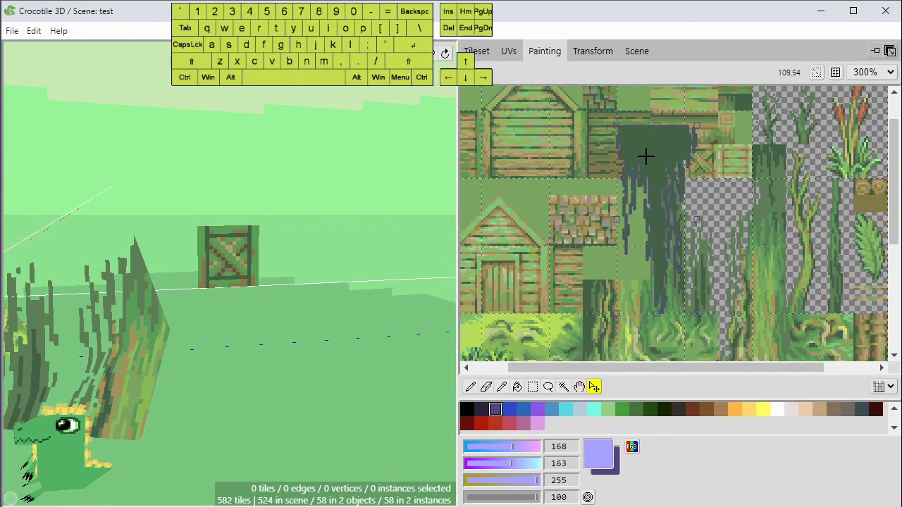
left_click_drag(649, 154, 768, 186)
key("ctrl+d")
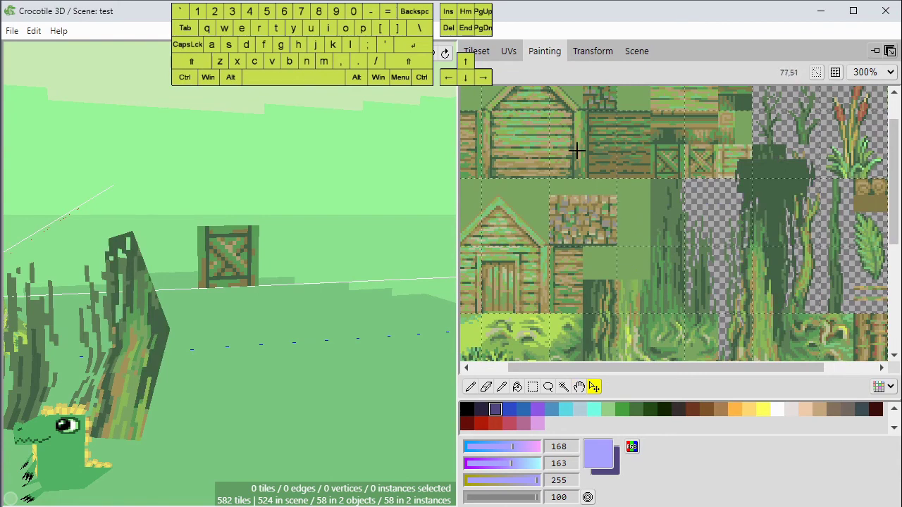
Select a rectangle around the stone tiles and shift its pixels across onto the bark with the Move tool.
left_click(532, 386)
left_click_drag(523, 171, 678, 236)
left_click(594, 386)
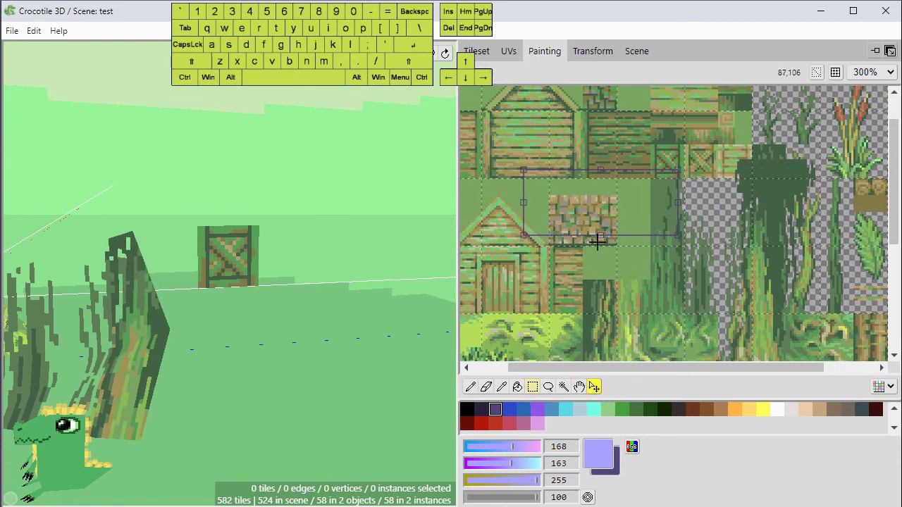
left_click_drag(565, 212, 652, 217)
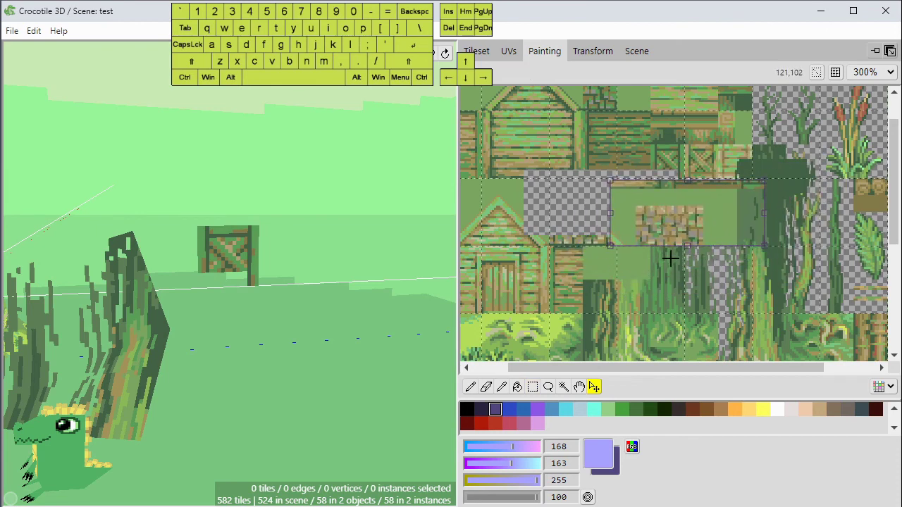
Shift the selected block of stone pixels slightly down and left over the neighbouring tiles with the Move tool, and clear the selection.
left_click_drag(659, 254, 643, 266)
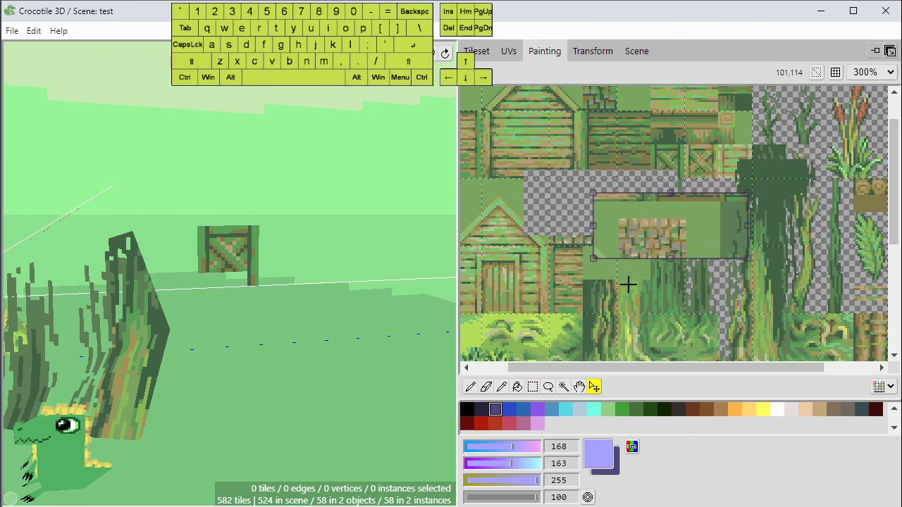
key("Return")
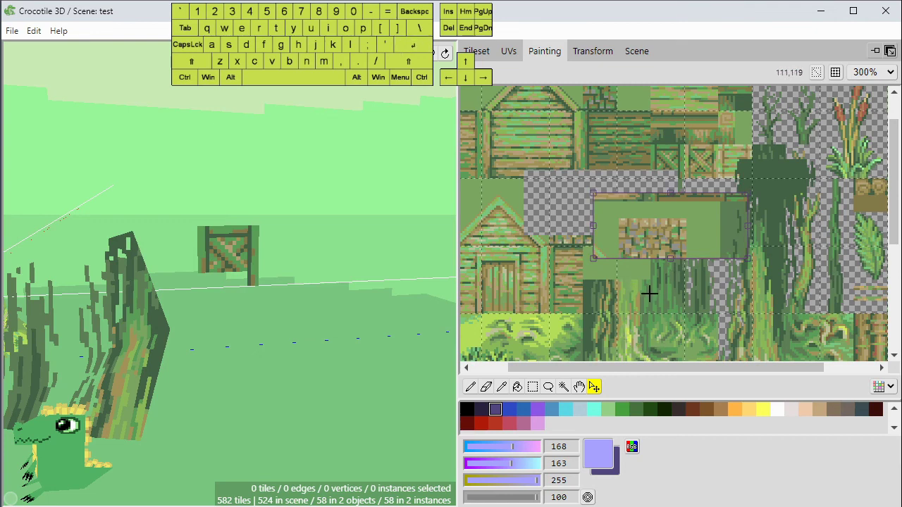
key("Return")
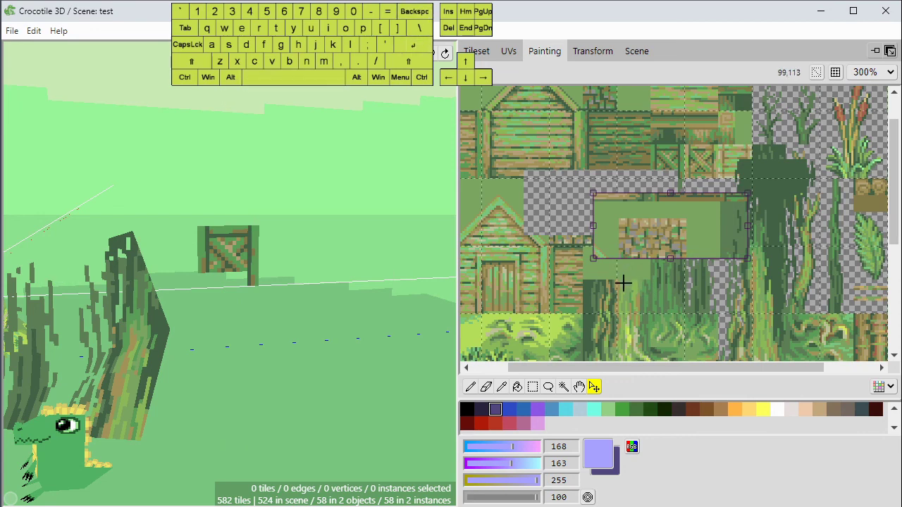
key("ctrl+d")
Undo the pixel moves on the tileset back to the original bark, crate and stone tiles.
key("ctrl+z")
key("ctrl+z")
key("ctrl+z")
key("ctrl+z")
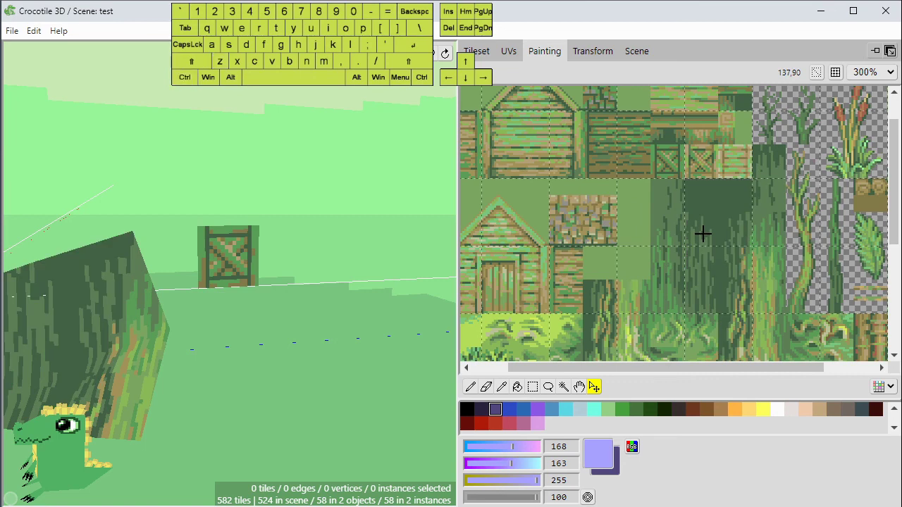
Paint a wavy light purple Pencil stroke from the plank tiles down across the stone tiles, and undo it after panning the canvas.
left_click(470, 387)
mouse_move(624, 167)
left_mouse_down()
mouse_move(580, 195)
mouse_move(678, 314)
left_mouse_up()
key("space")
left_click_drag(560, 258, 610, 304)
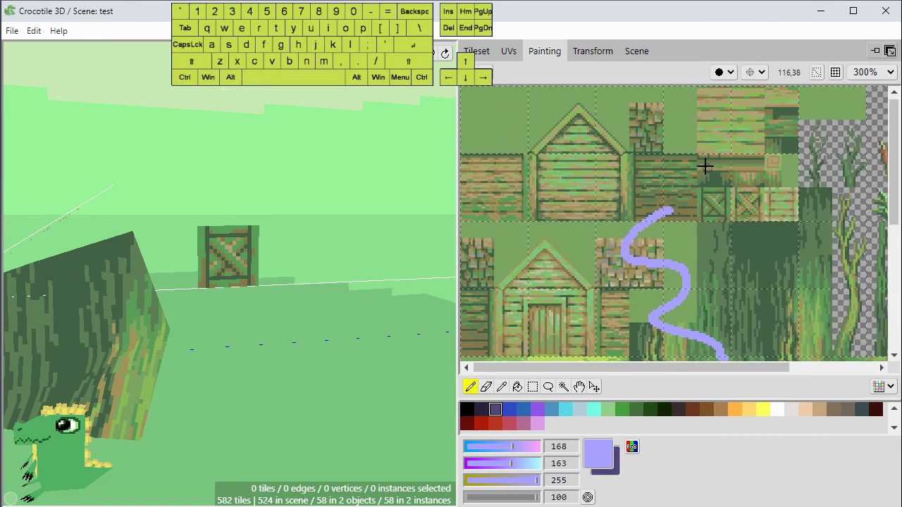
key("ctrl+z")
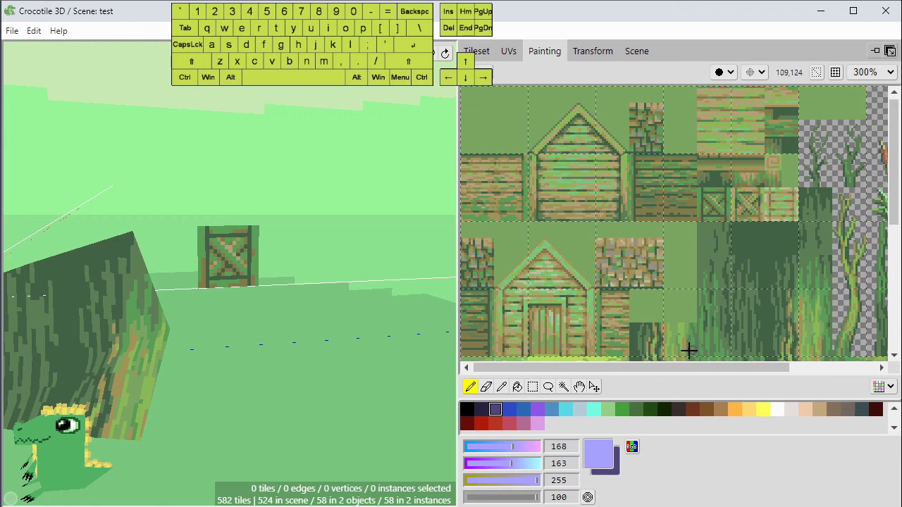